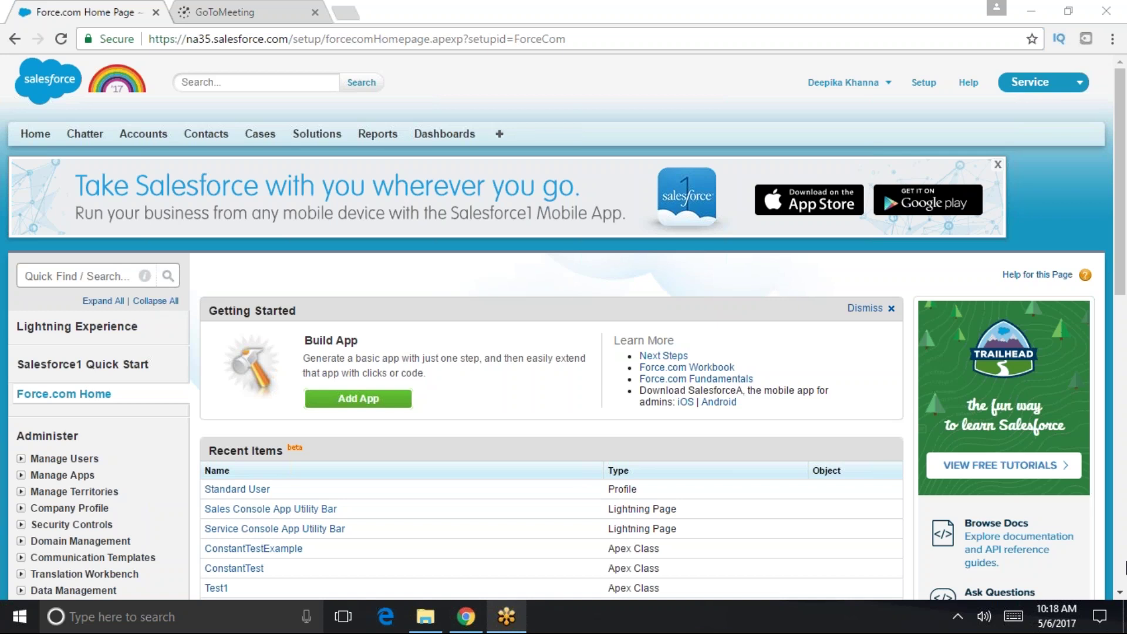
- Launch a blank Notepad window from the Run prompt
key(super+r)
text(note)
key(Down)
key(Return)
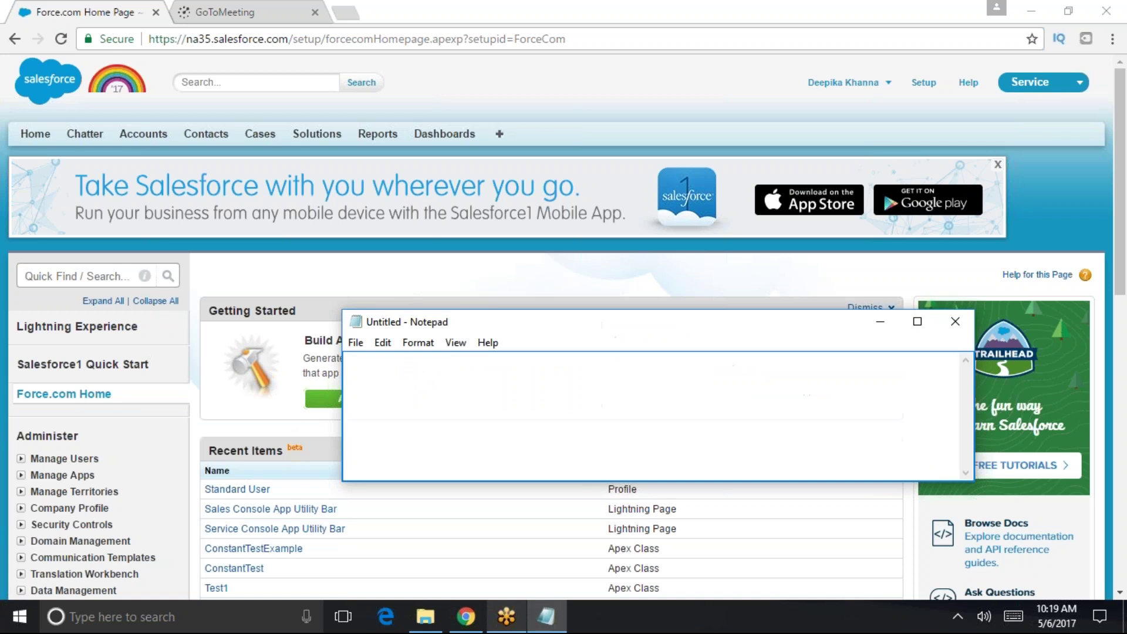
- Type the lines 'The salesforce setup menu', 'User login and authorization' and 'company profile'
text(The salesforce setup menu)
key(Return)
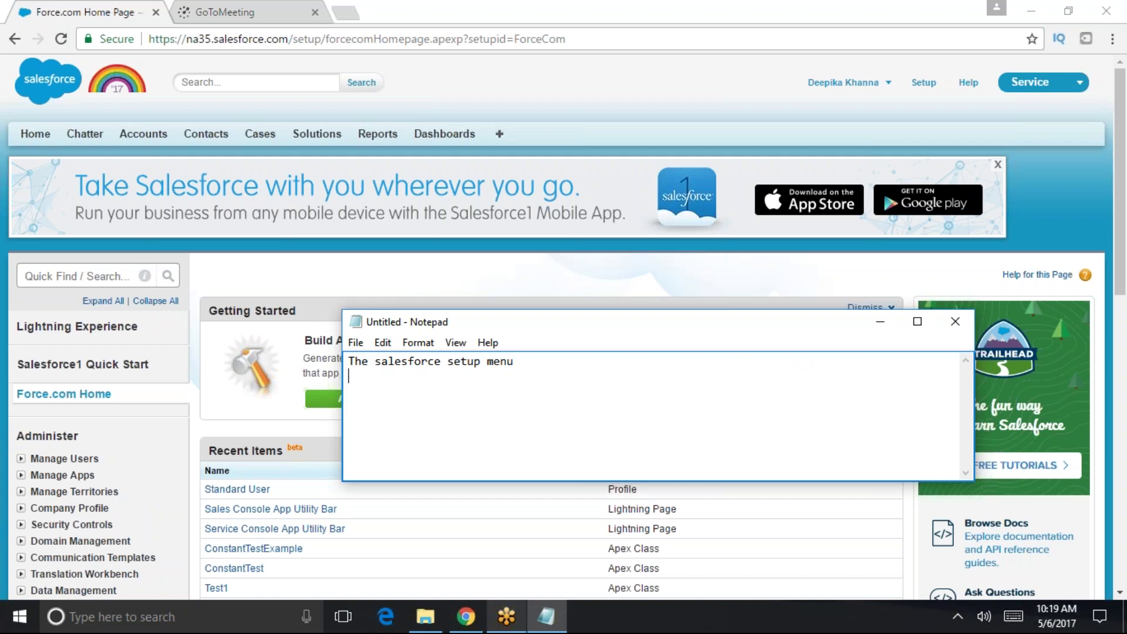
text(User login and autho)
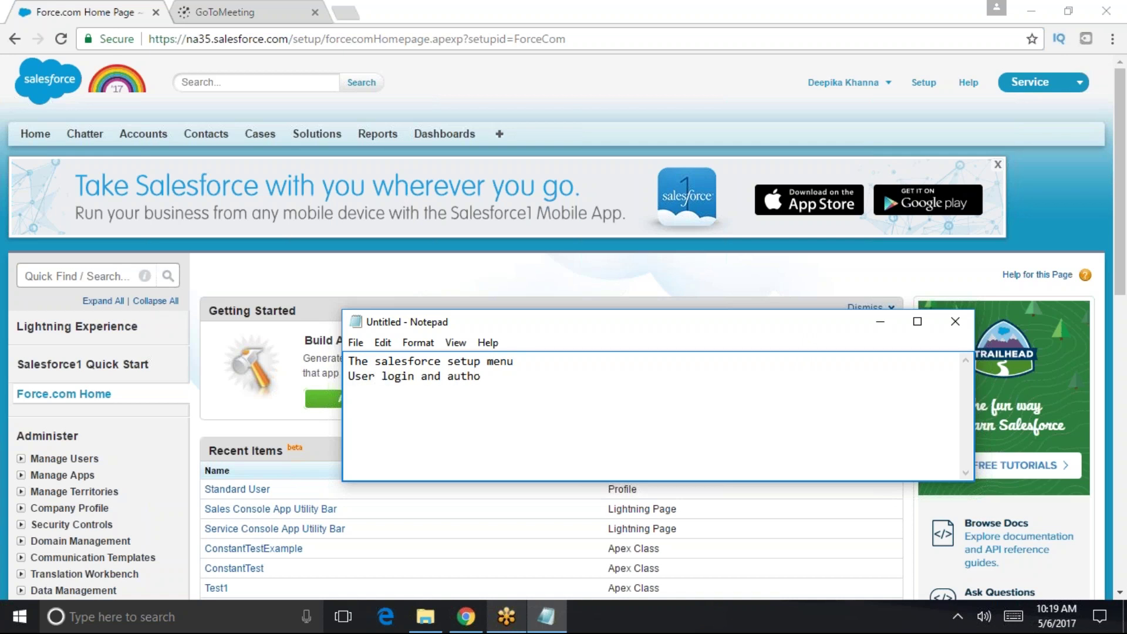
text(rization)
key(Return)
text(compan)
text(y q)
key(BackSpace)
text(profule)
key(BackSpace)
key(BackSpace)
key(BackSpace)
text(ile)
- Add a 'user interface' line, then minimize Notepad
key(Return)
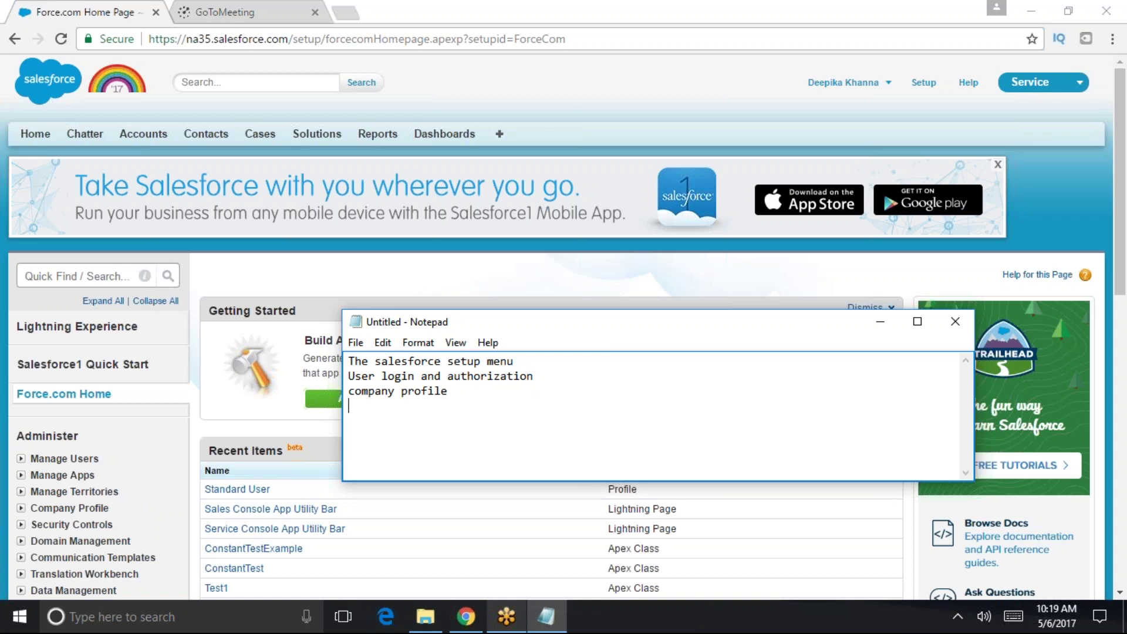
text(user interface)
key(Return)
click(880, 321)
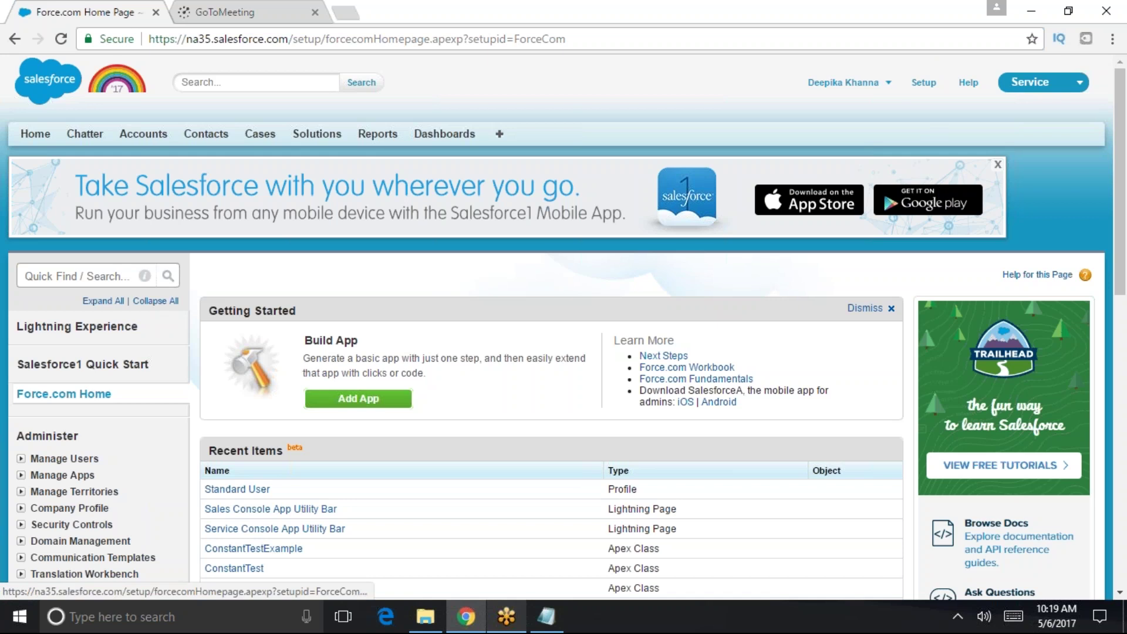
- Filter Quick Find to 'user inter' and open the Customize > User Interface settings
click(83, 274)
text(useri)
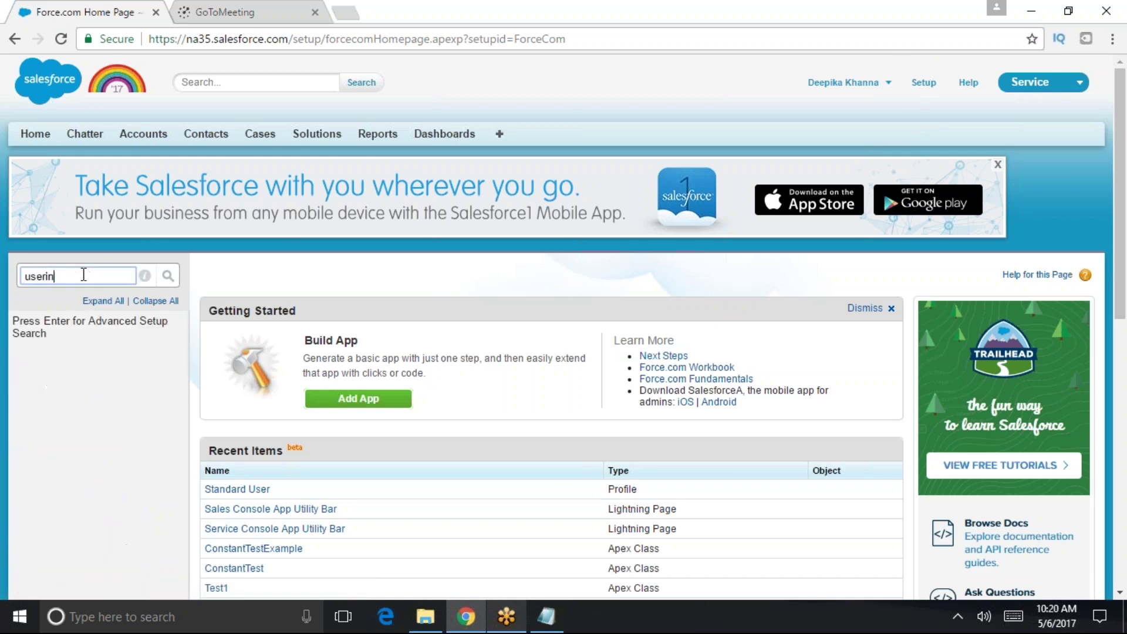
key(BackSpace)
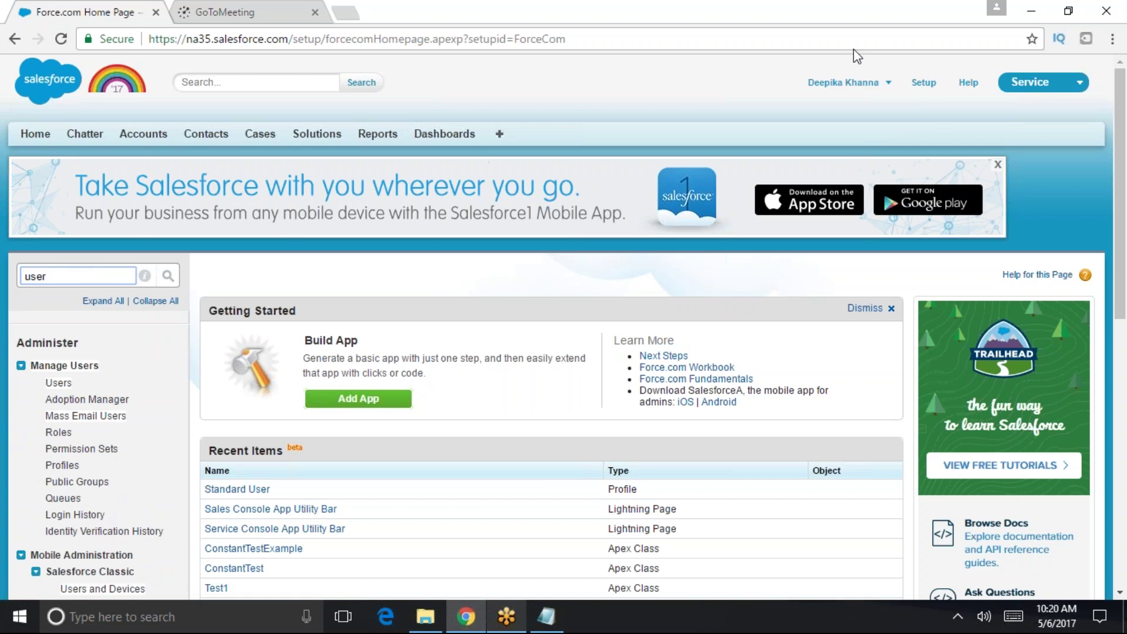
click(867, 85)
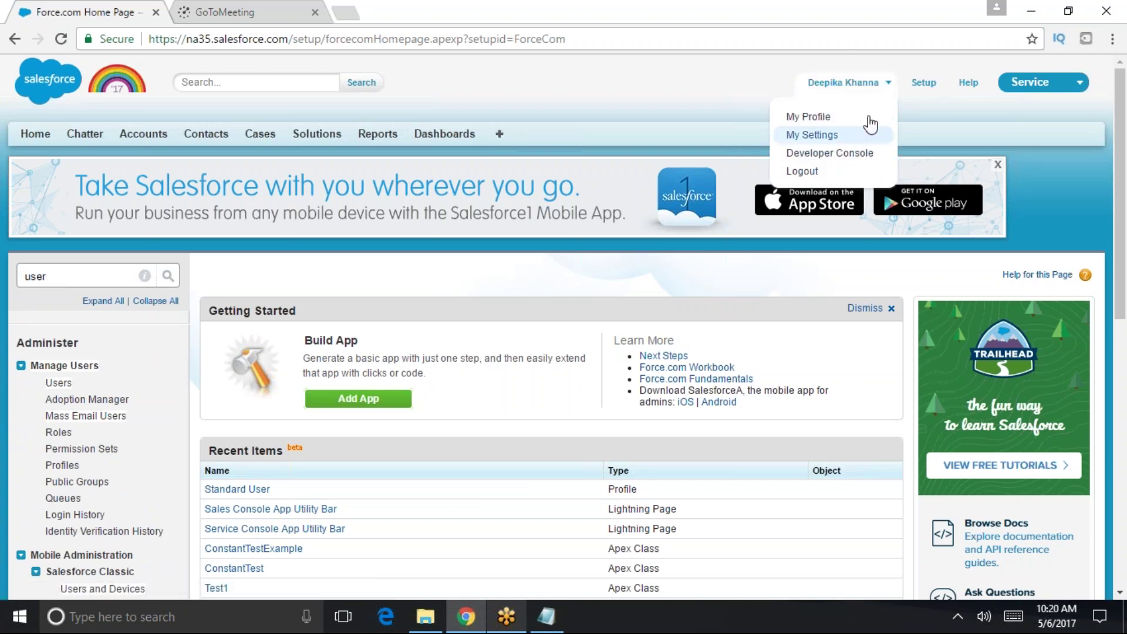
click(888, 94)
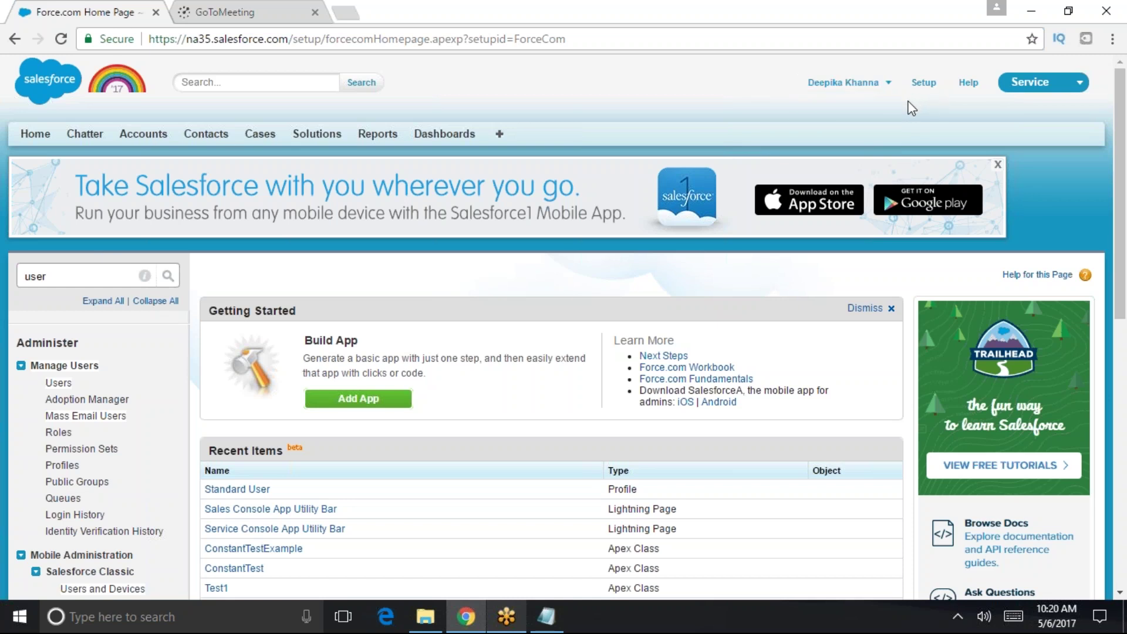
click(78, 273)
text(inter)
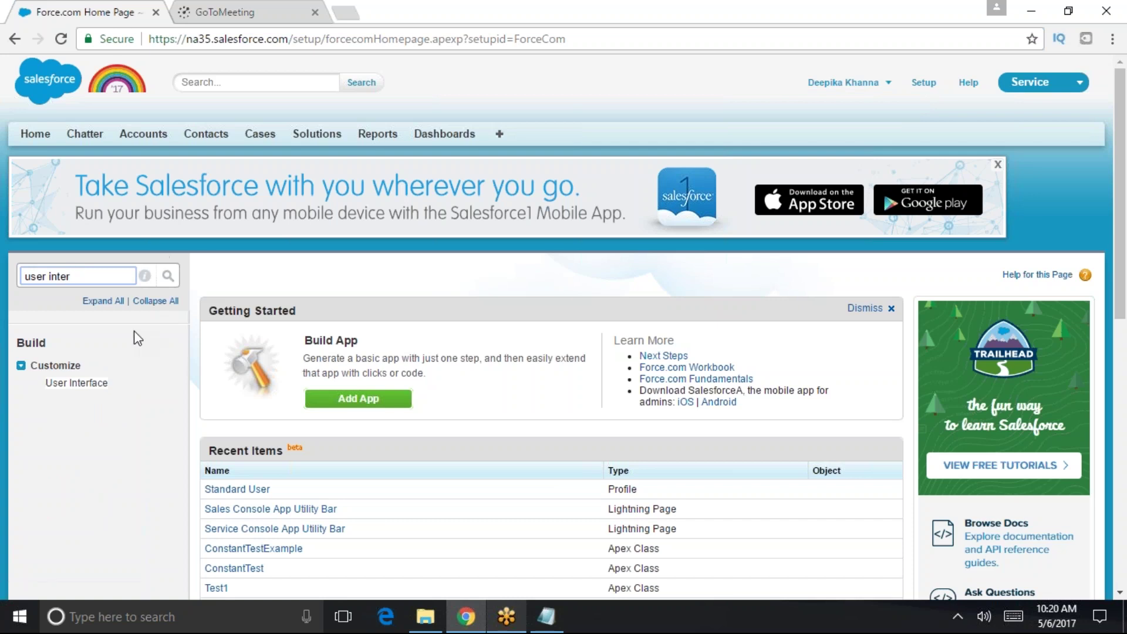
click(73, 385)
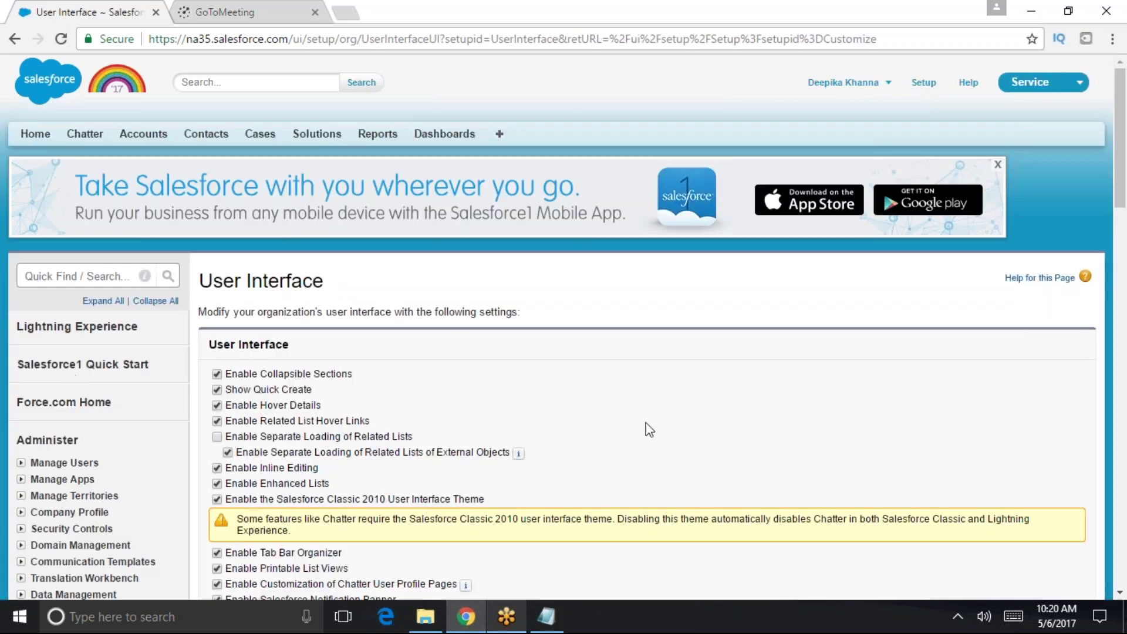
- Uncheck Enable Improved Setup User Interface and save the User Interface settings
scroll(648, 430, down, 5)
scroll(495, 475, down, 3)
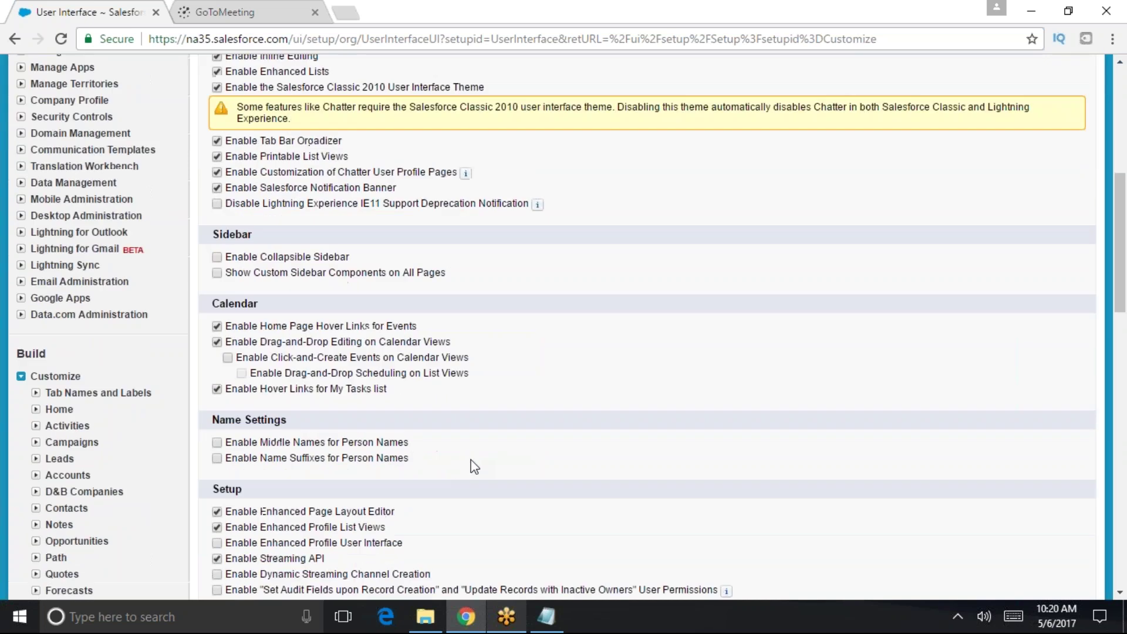
scroll(519, 483, up, 5)
drag(346, 120, 214, 116)
scroll(526, 346, down, 1)
scroll(526, 346, down, 7)
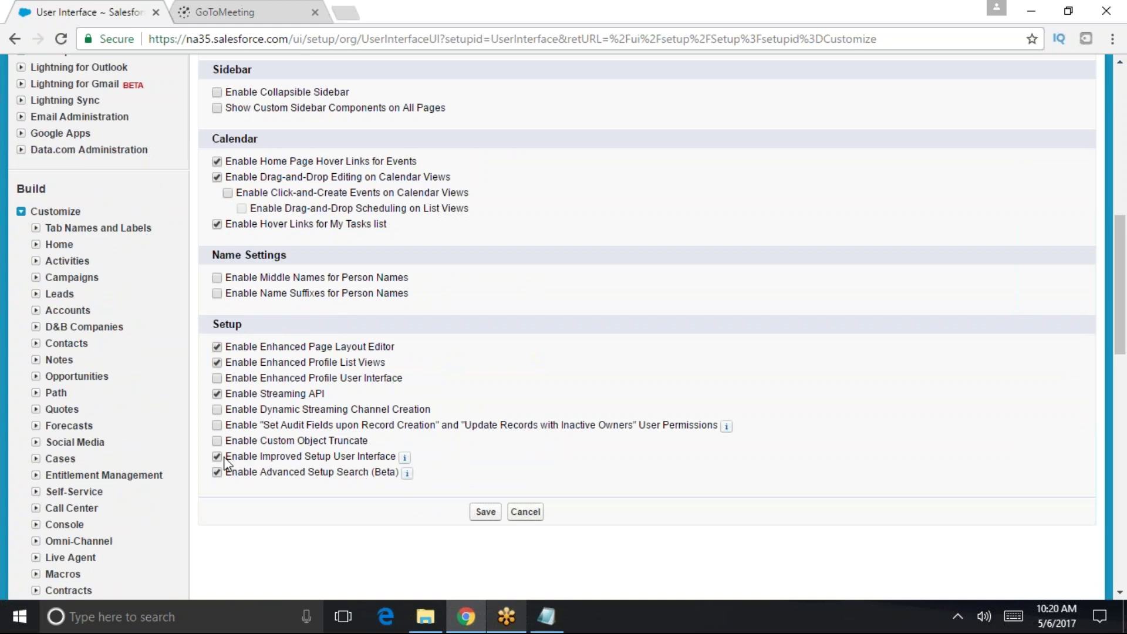
drag(228, 462, 393, 462)
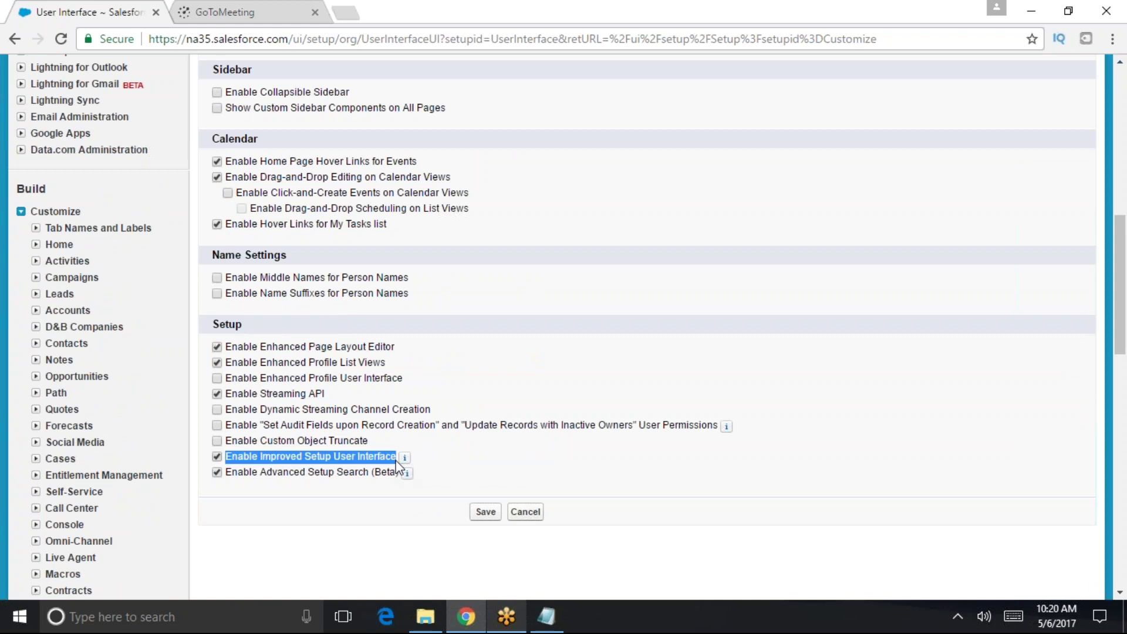
scroll(946, 259, up, 15)
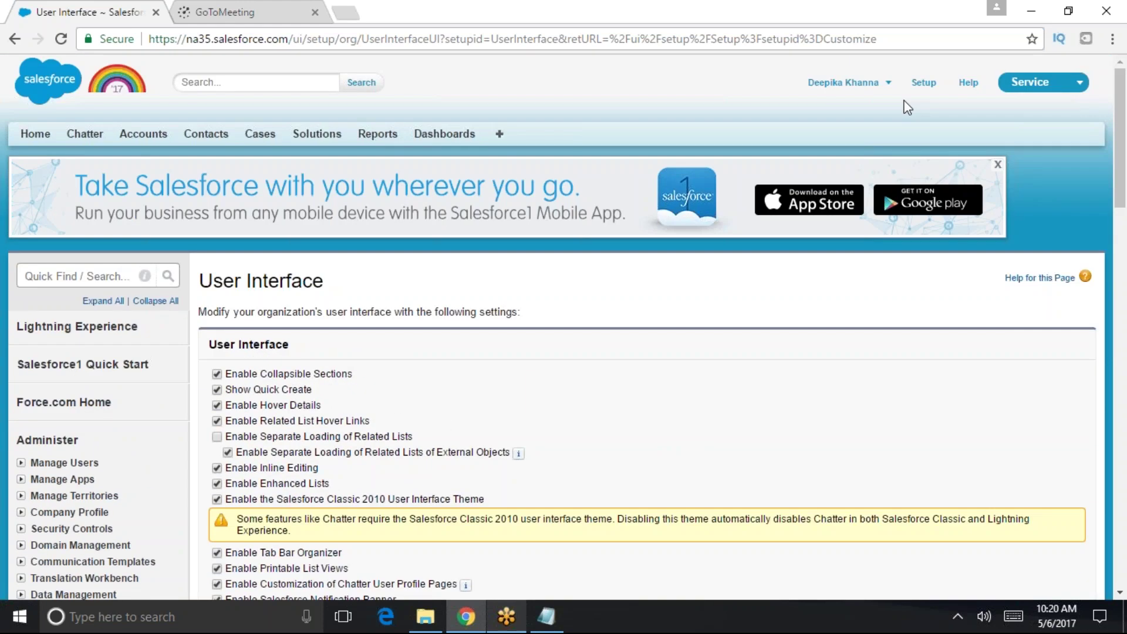
drag(1121, 196, 1121, 426)
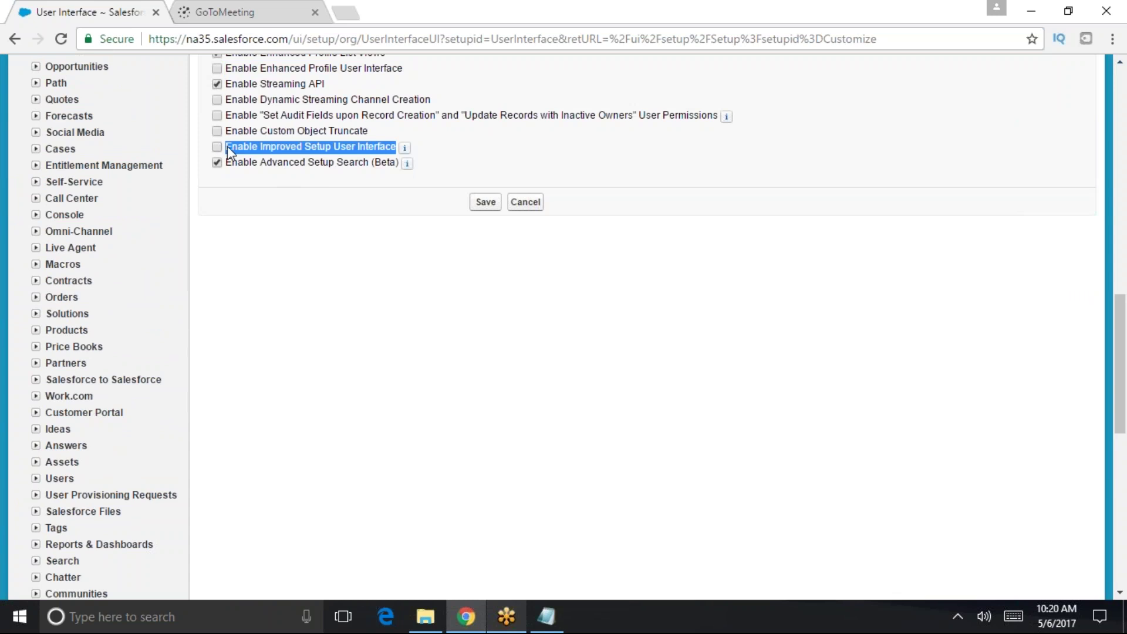
click(487, 202)
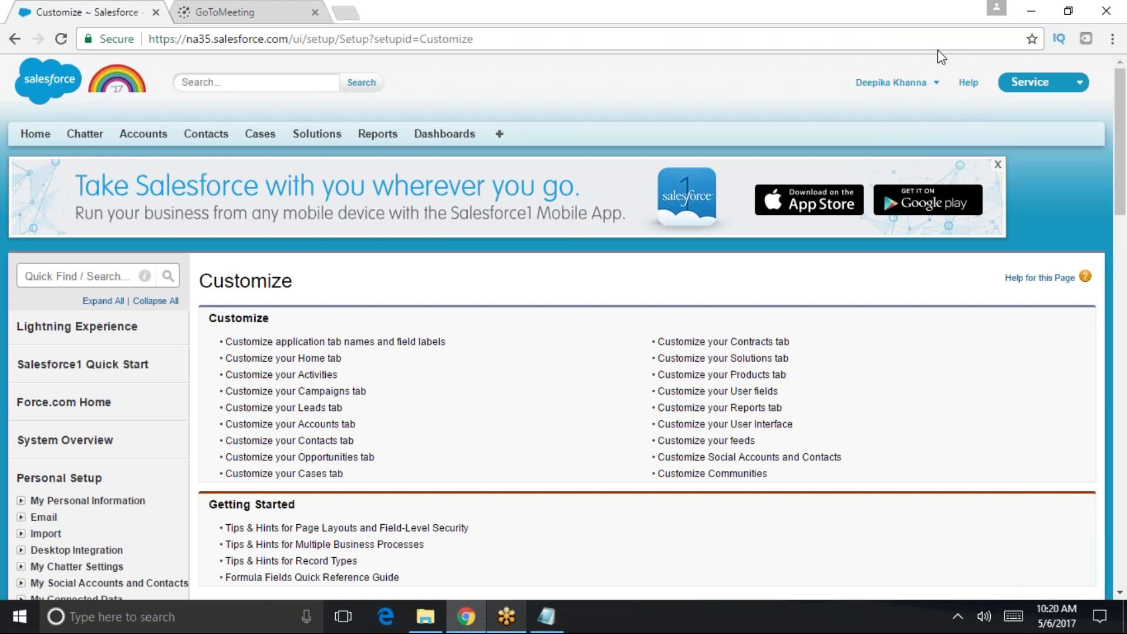
click(936, 87)
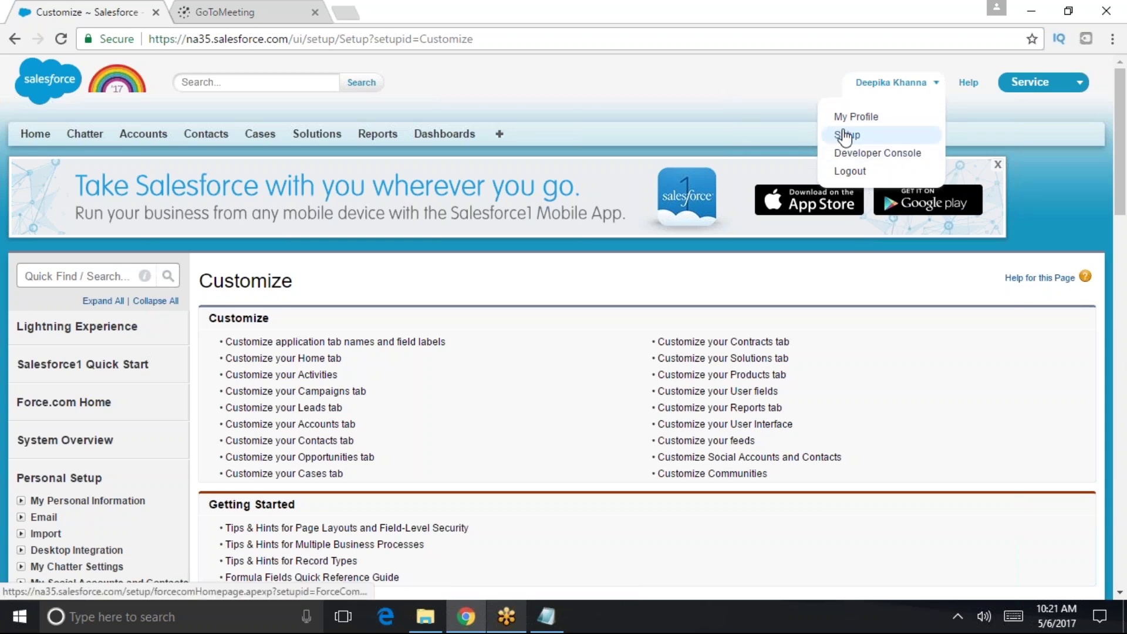
- Reopen User Interface via Quick Find 'user inter', then cancel back to Customize
mouse_move(1124, 176)
mouse_down()
mouse_move(1124, 294)
mouse_move(1124, 177)
mouse_up()
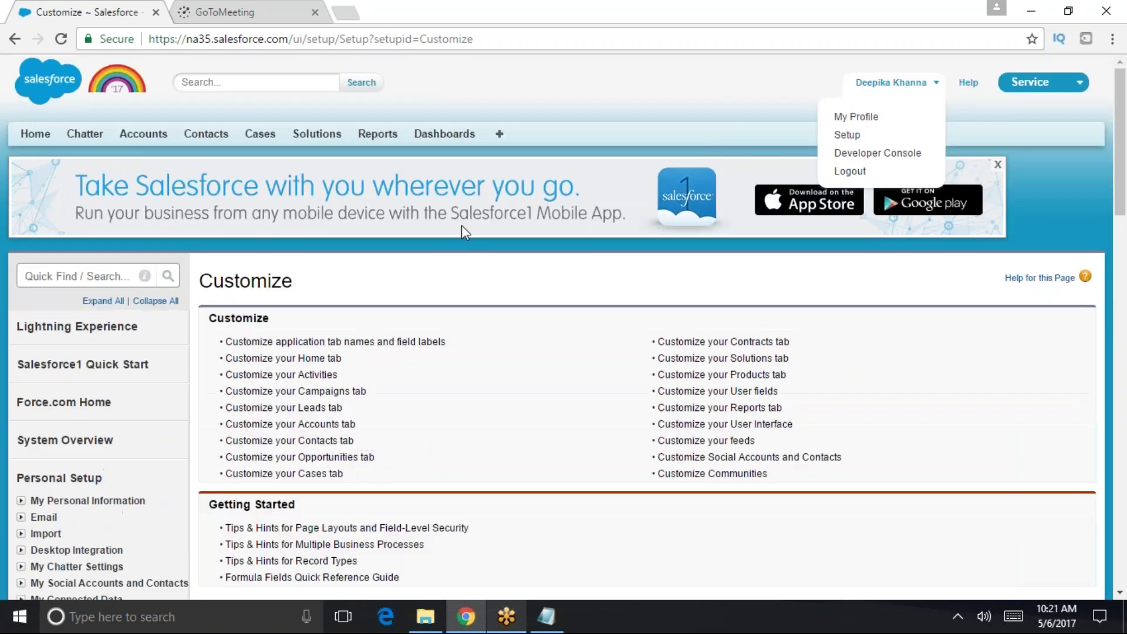
click(120, 276)
text(user inter)
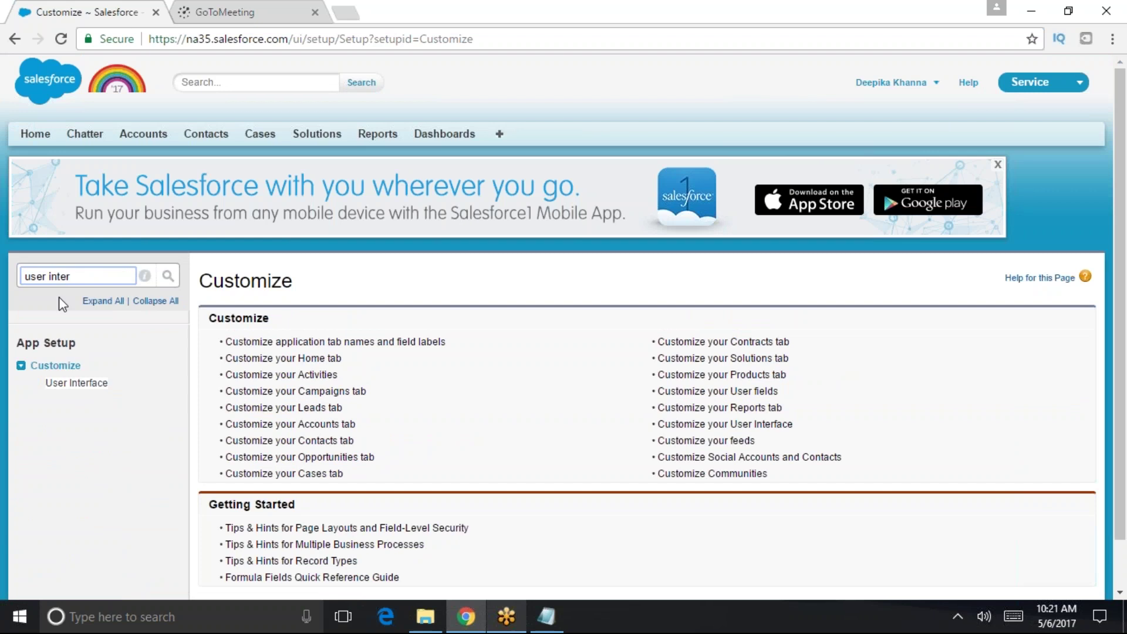
click(76, 382)
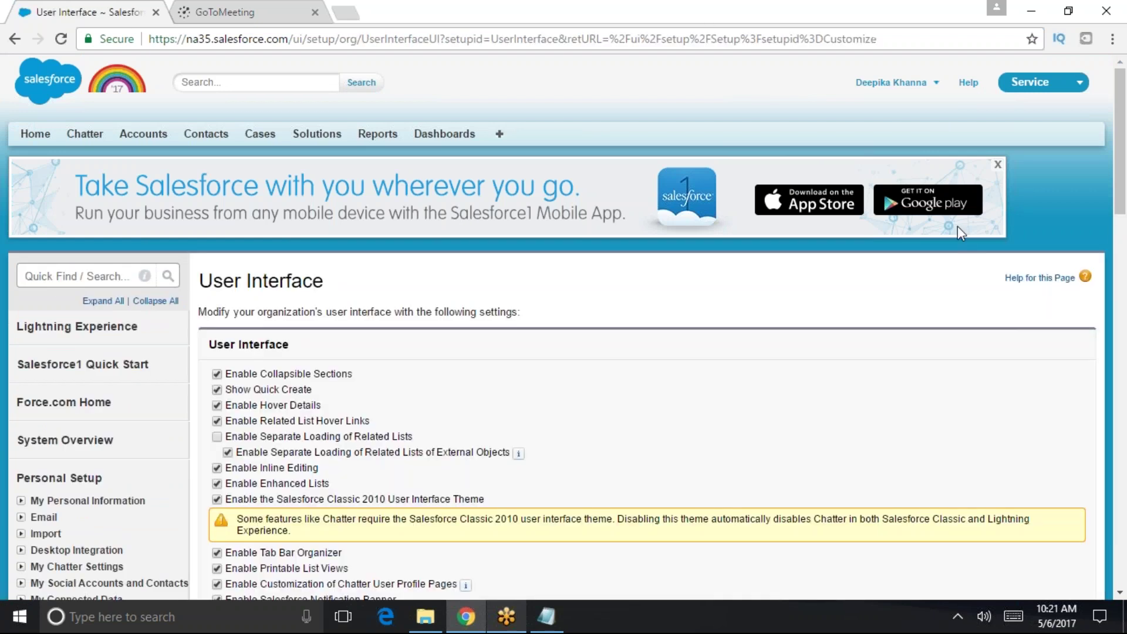
scroll(666, 510, down, 10)
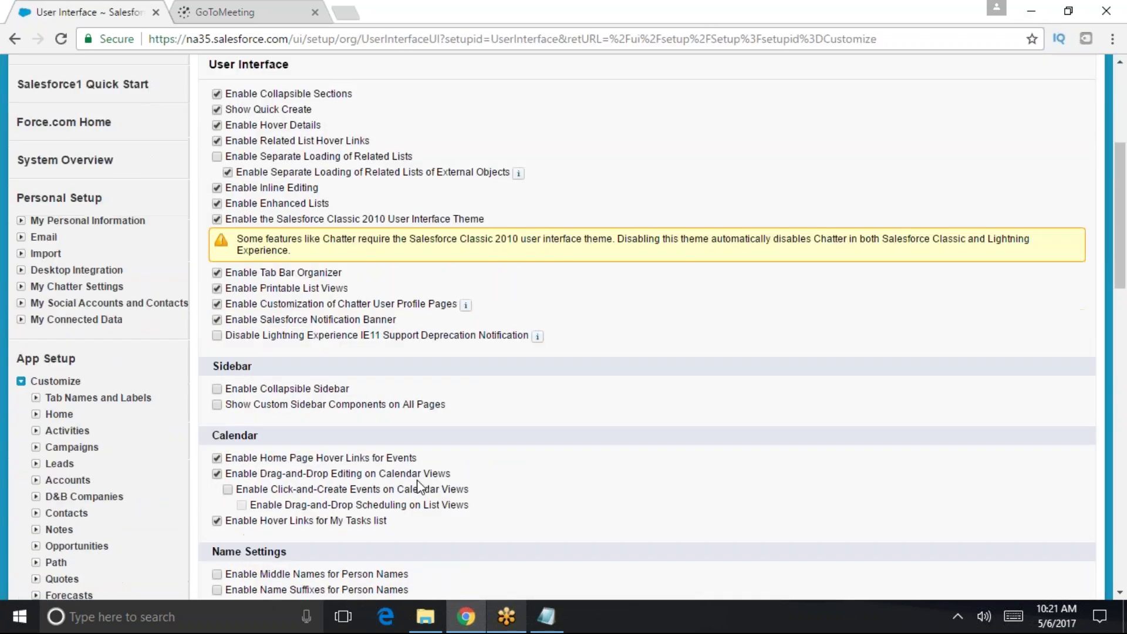
click(525, 429)
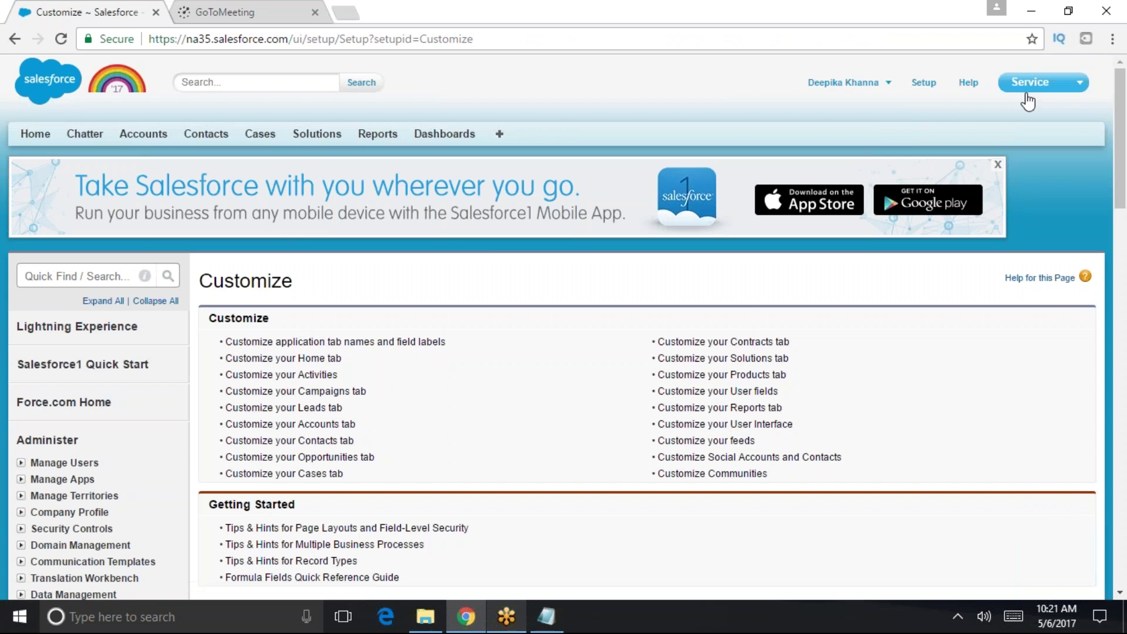
- Return to the Force.com setup home page
scroll(552, 488, down, 6)
scroll(855, 385, up, 5)
scroll(863, 375, down, 1)
scroll(867, 376, up, 1)
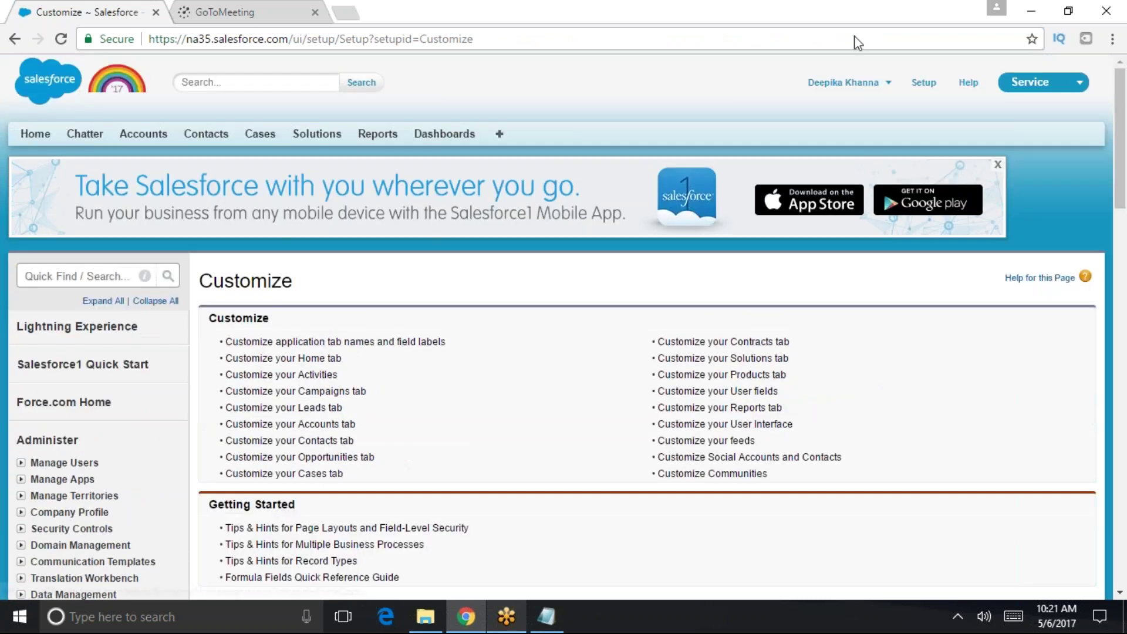
click(63, 402)
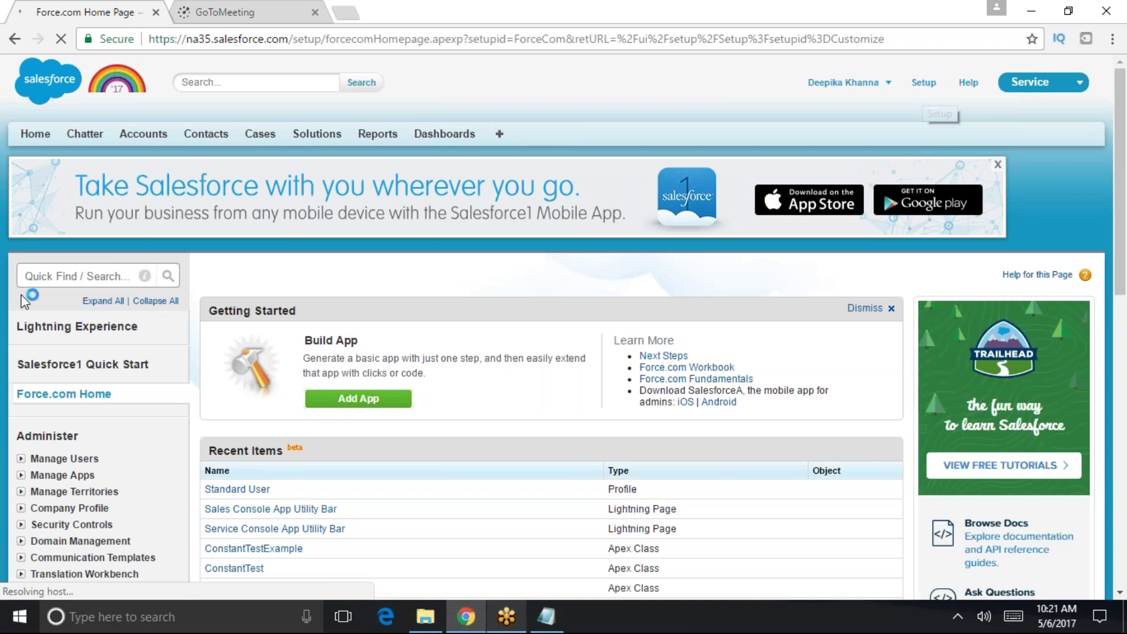
- Expand all setup tree sections to browse them, then collapse them again
click(104, 302)
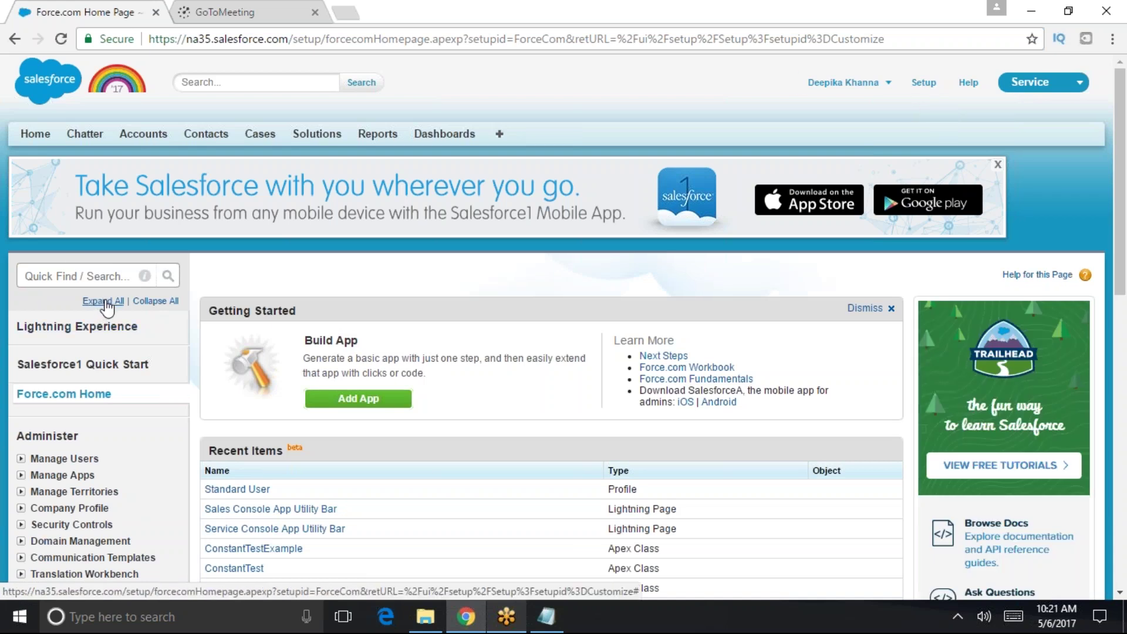
scroll(156, 402, down, 4)
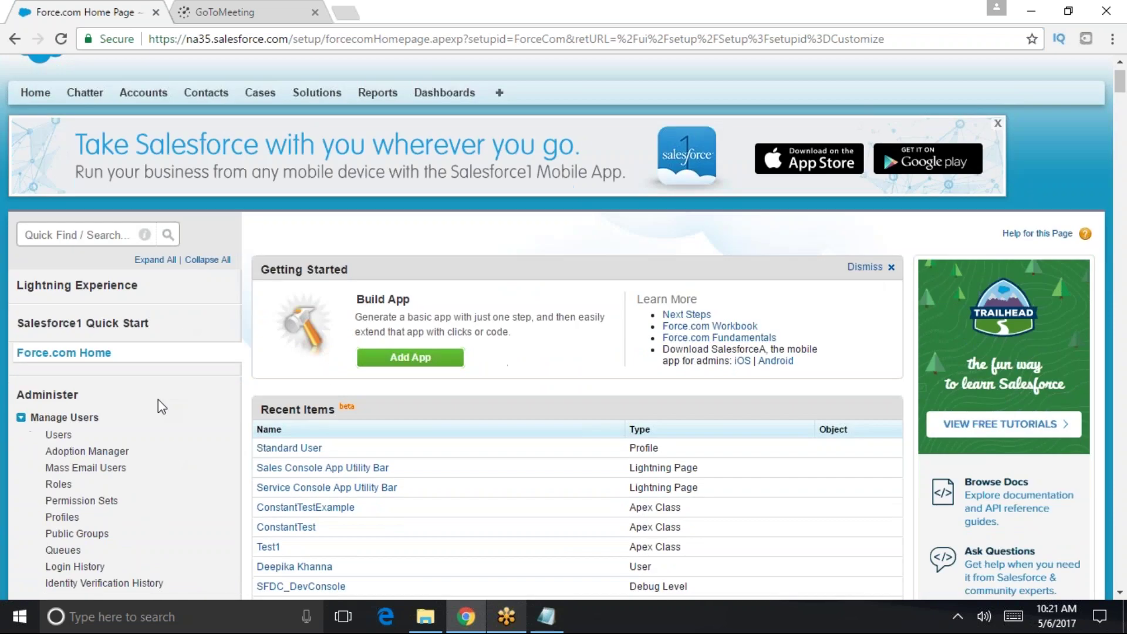
scroll(117, 581, down, 1)
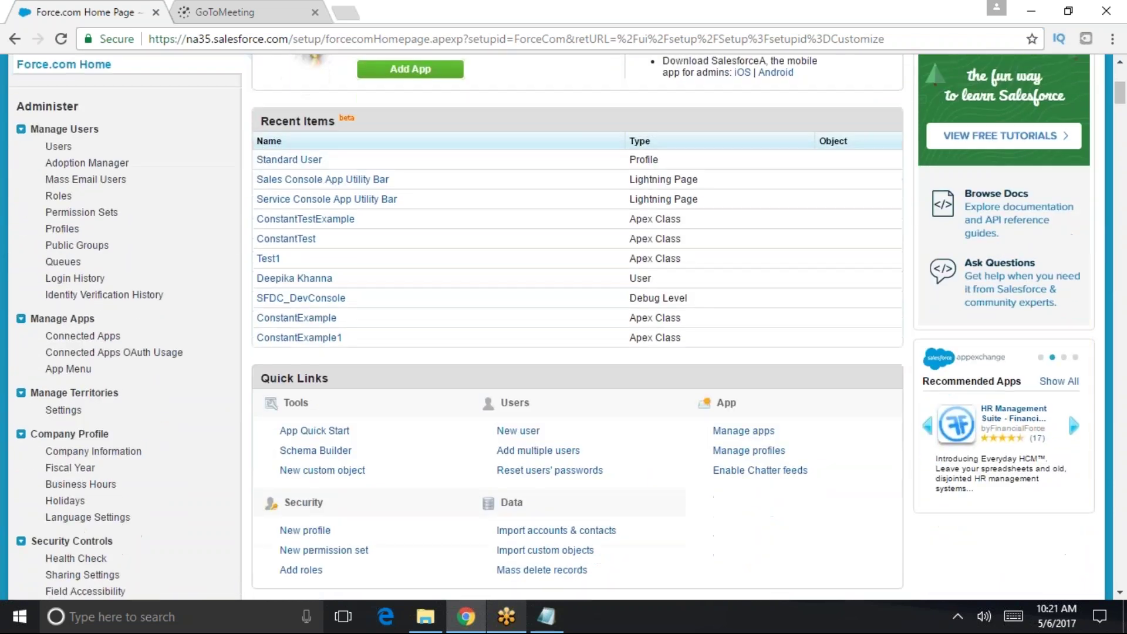
scroll(147, 411, up, 6)
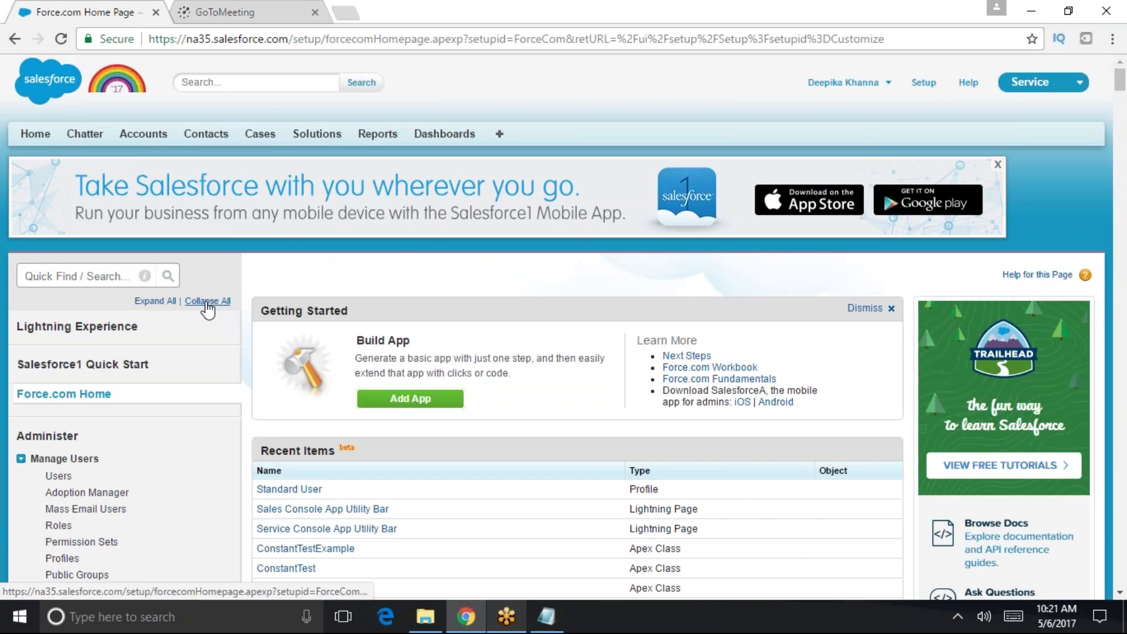
click(206, 302)
- Filter Quick Find to 'user' and open the All Users list
click(104, 274)
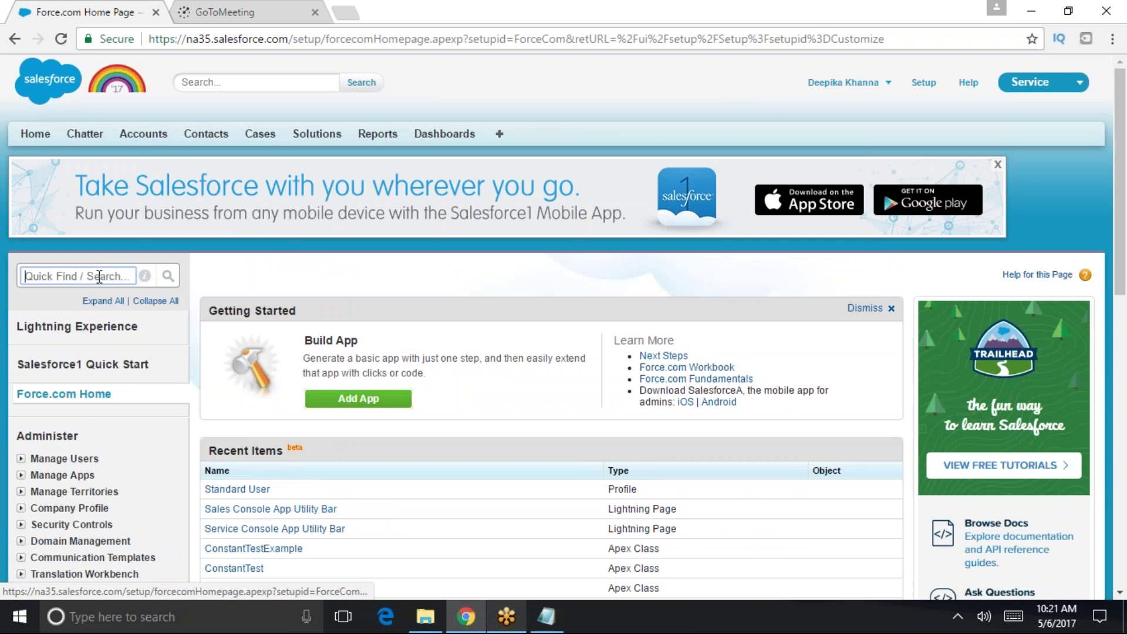
text(user)
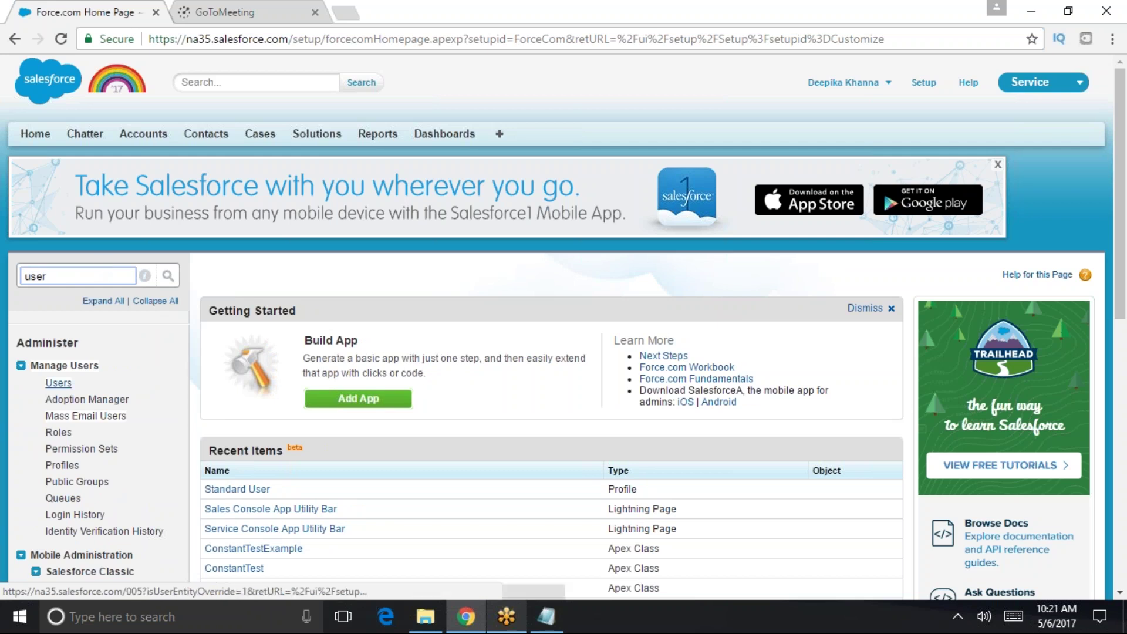
click(58, 384)
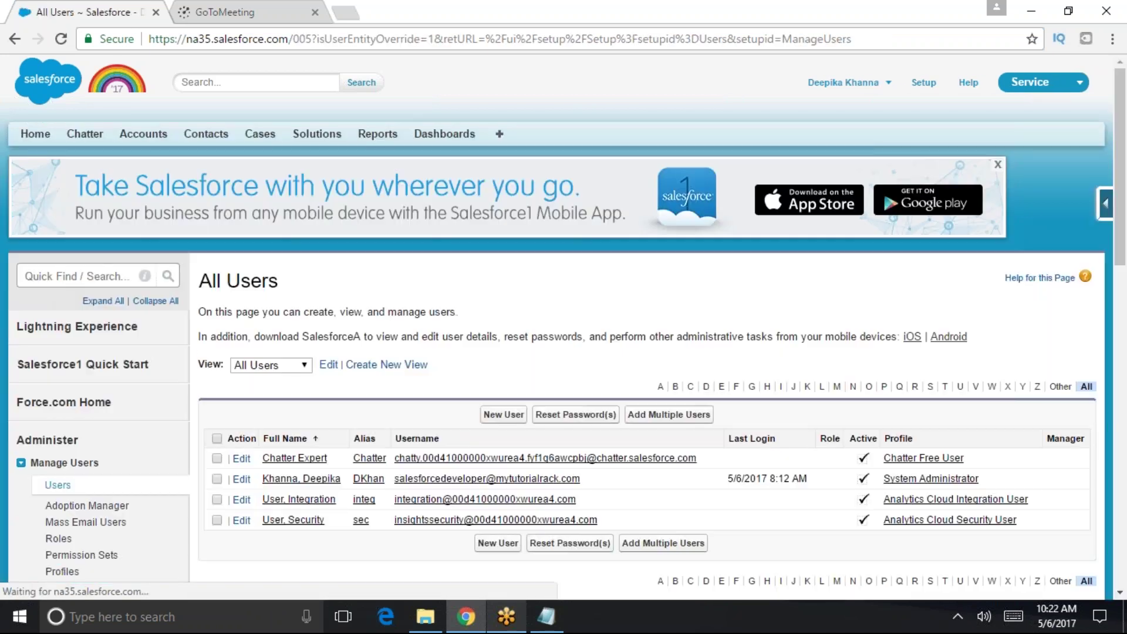
- Retype 'user' in Quick Find and review the four users in the All Users list
click(25, 276)
text(user)
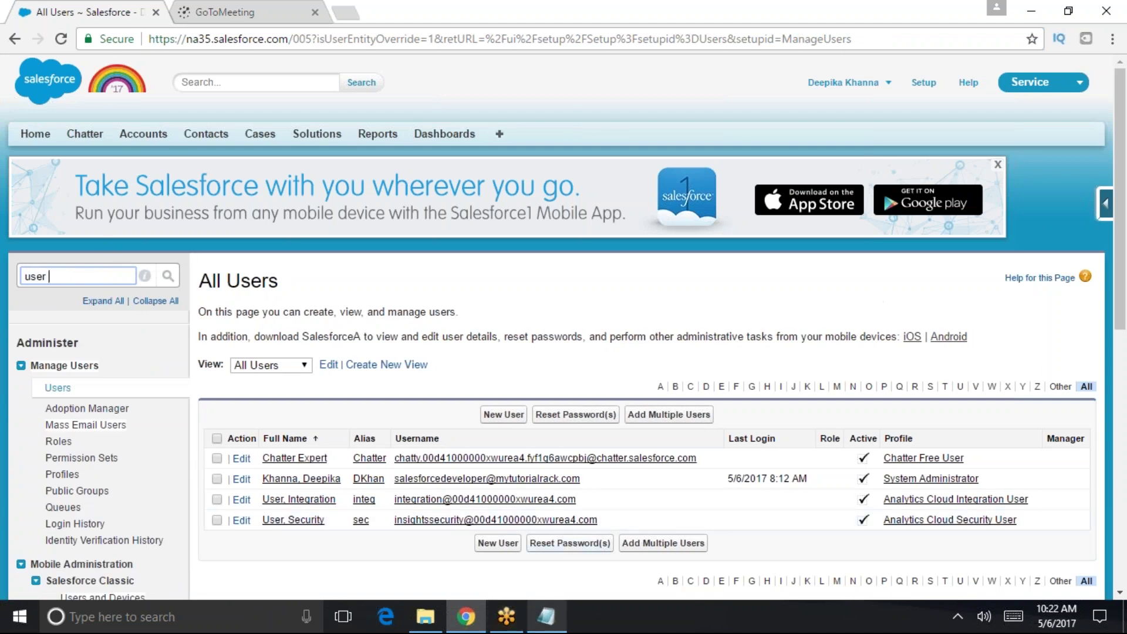
scroll(584, 549, down, 2)
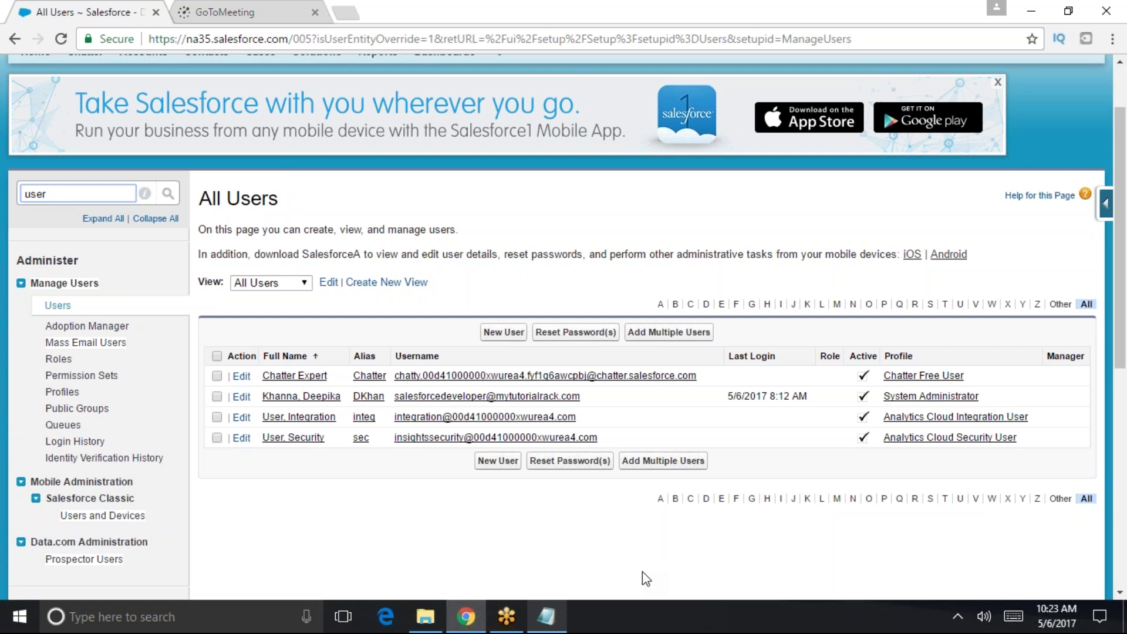
key(super+r)
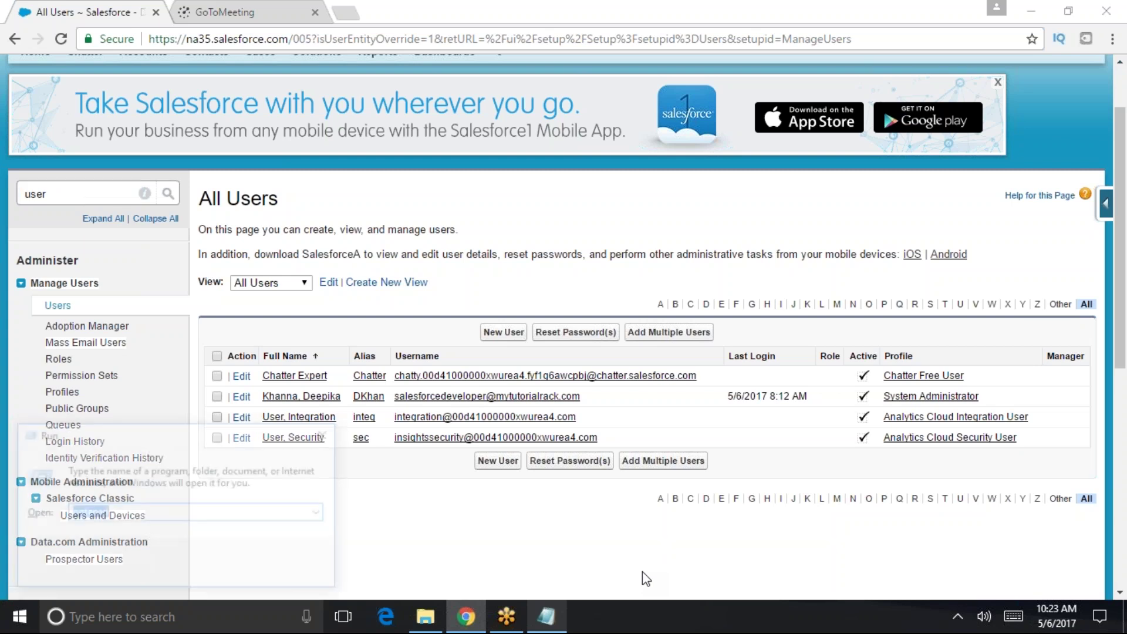
- Add the note 'login Ip : user ip address' in Notepad
click(545, 616)
key(Return)
key(Return)
text(login Ip  : u)
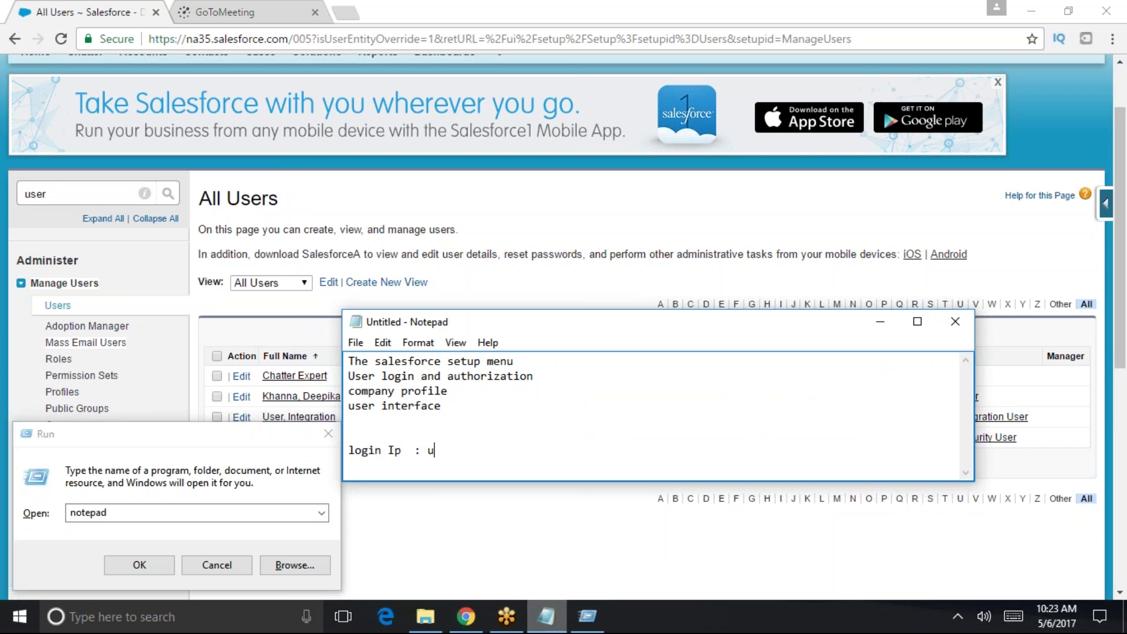
key(BackSpace)
text(user ip address)
key(Return)
- Dismiss the Run prompt and add 'Login time : 8 to 5 on weekdays'
click(328, 434)
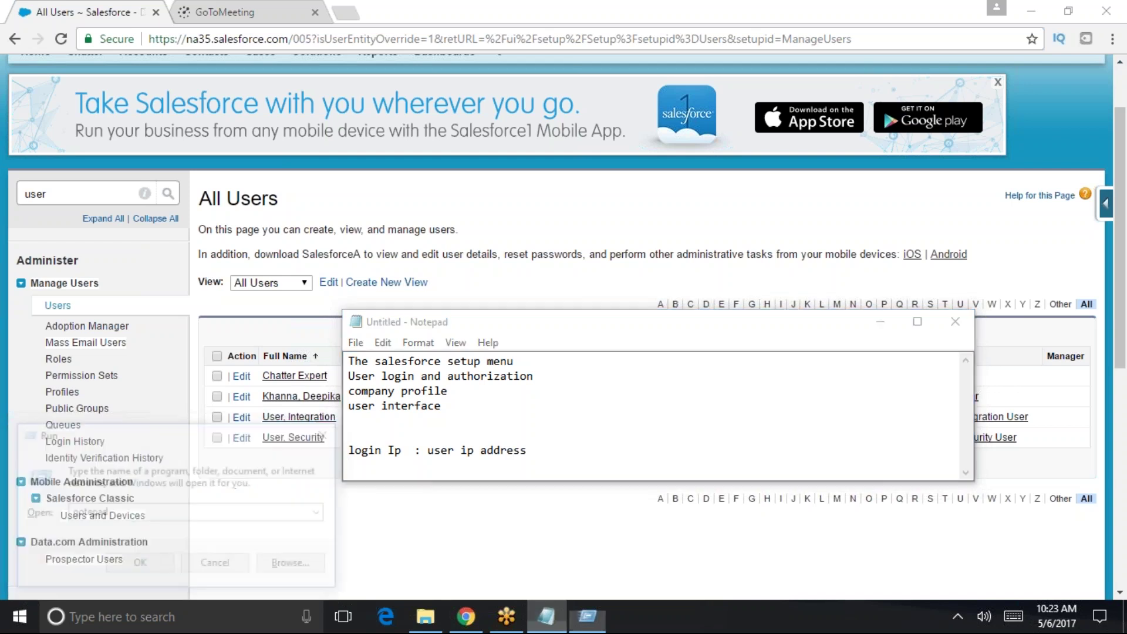
click(358, 472)
text(Login time)
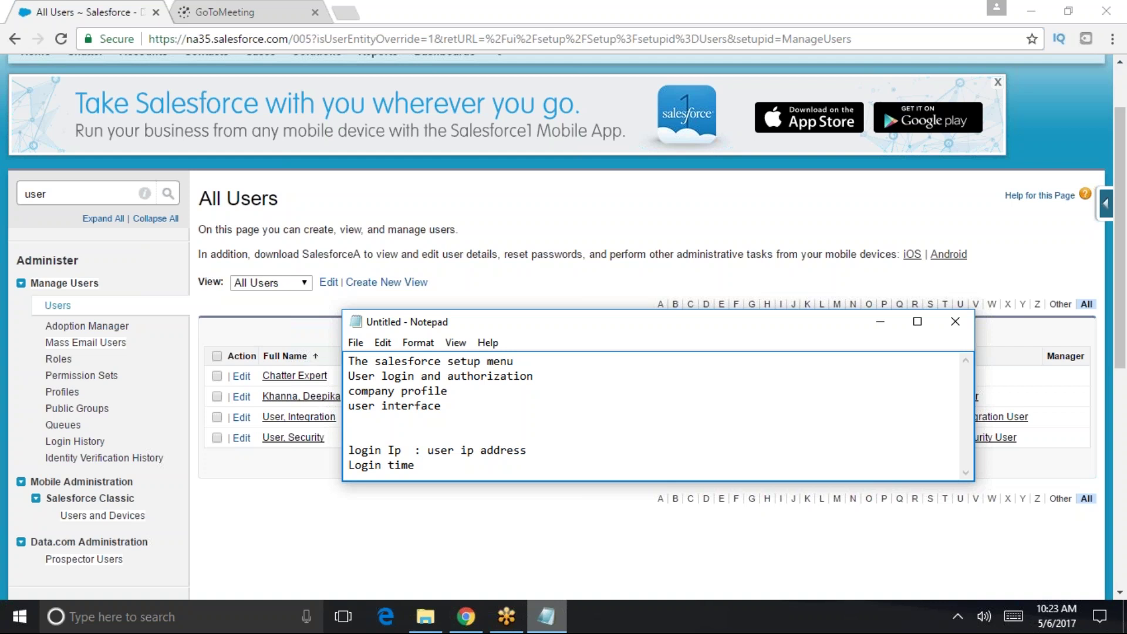
text(: 8 to 5)
key(Return)
key(BackSpace)
text(on weekdays)
key(Return)
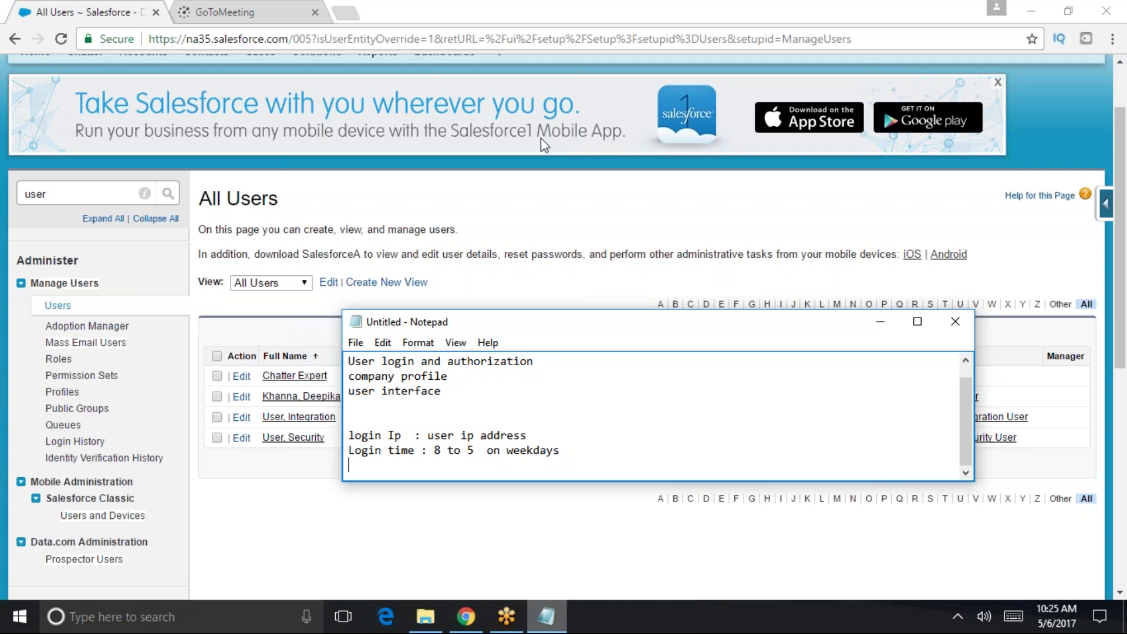
- Add a 'Login Hour restriction' line to the notes
text(Login Hour restriction)
key(Return)
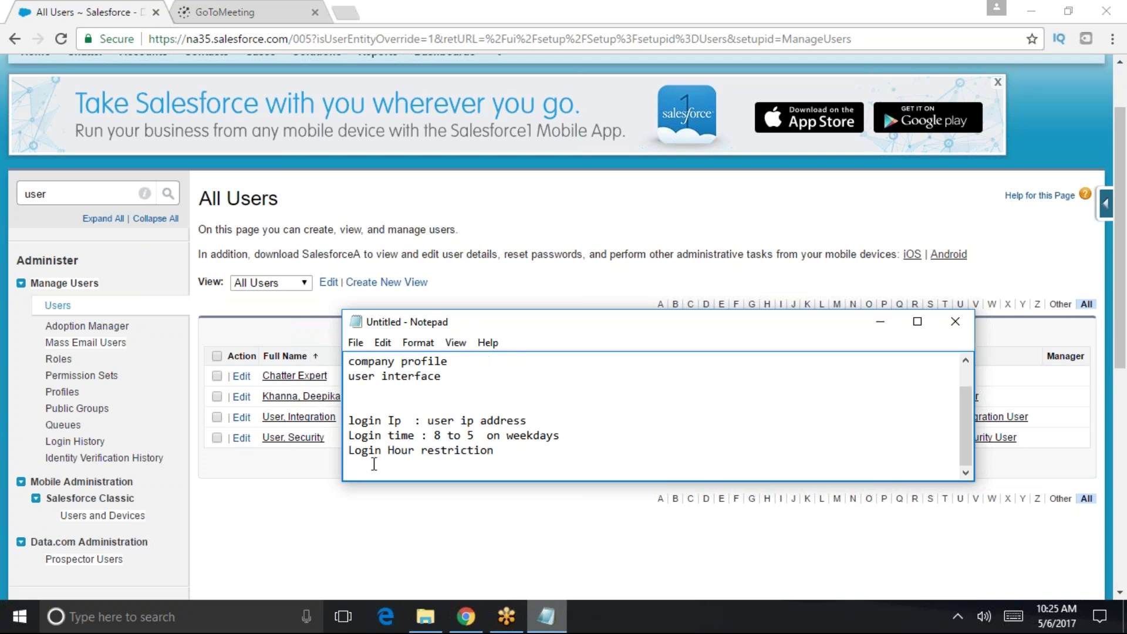
scroll(440, 417, up, 1)
scroll(882, 222, up, 2)
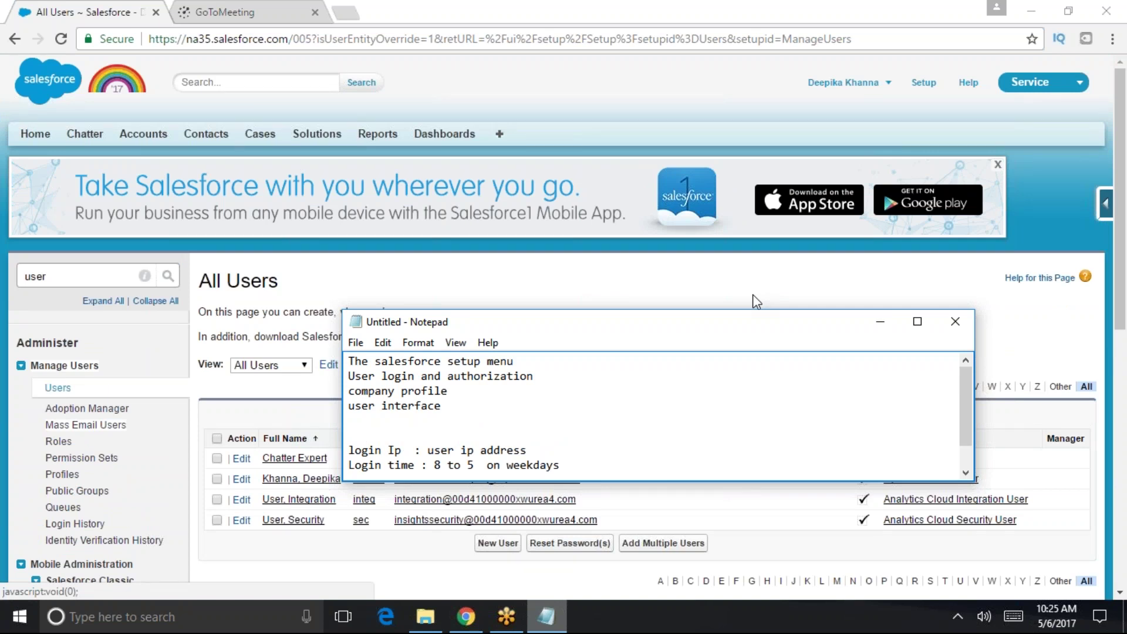
- Search Quick Find for 'profil', filter Profiles by S, and open Standard User
double_click(59, 280)
text(profil)
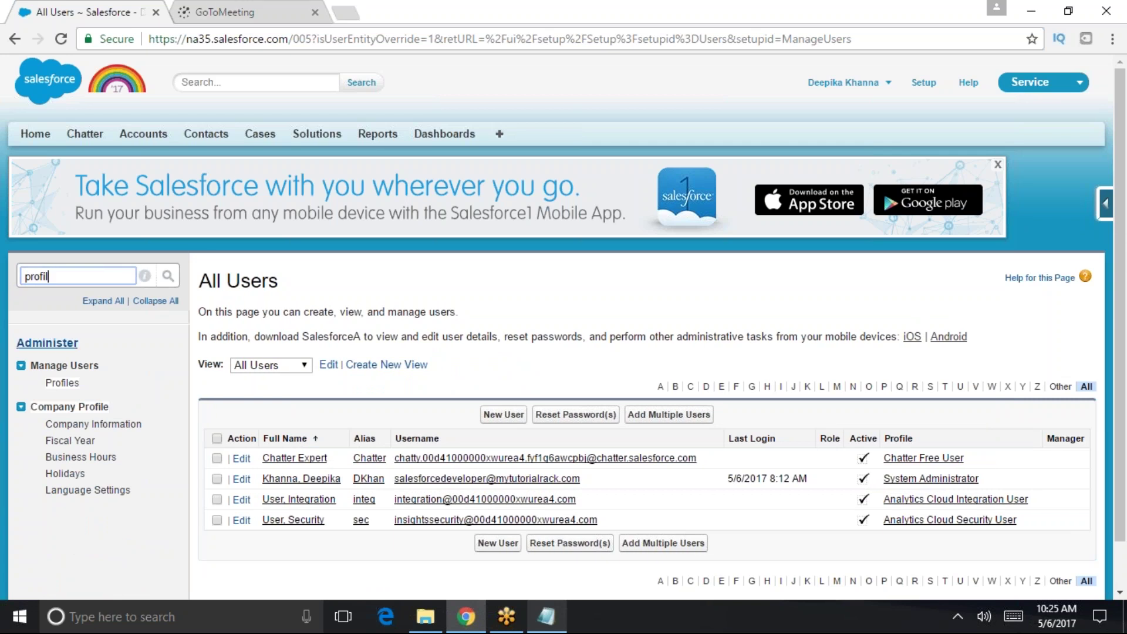
click(65, 384)
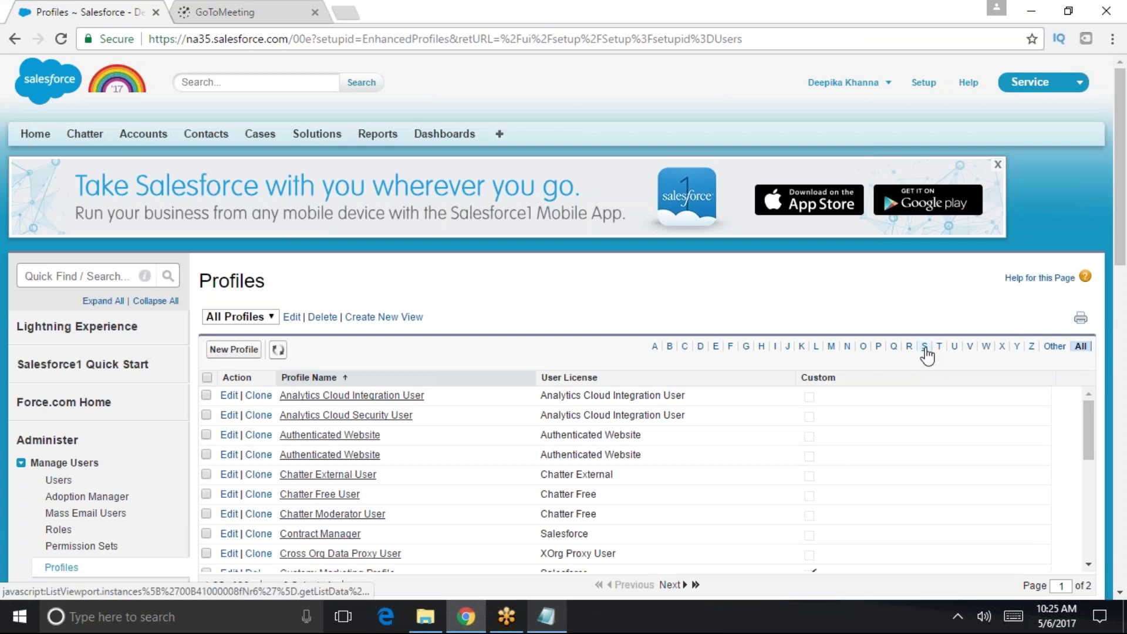
click(926, 349)
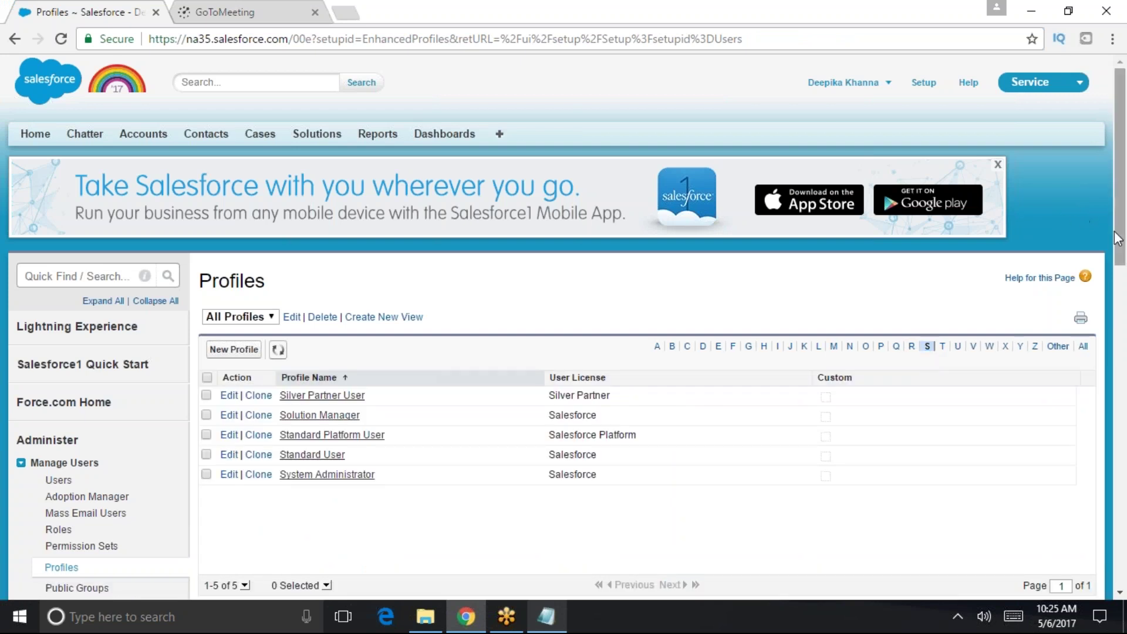
scroll(1117, 238, down, 1)
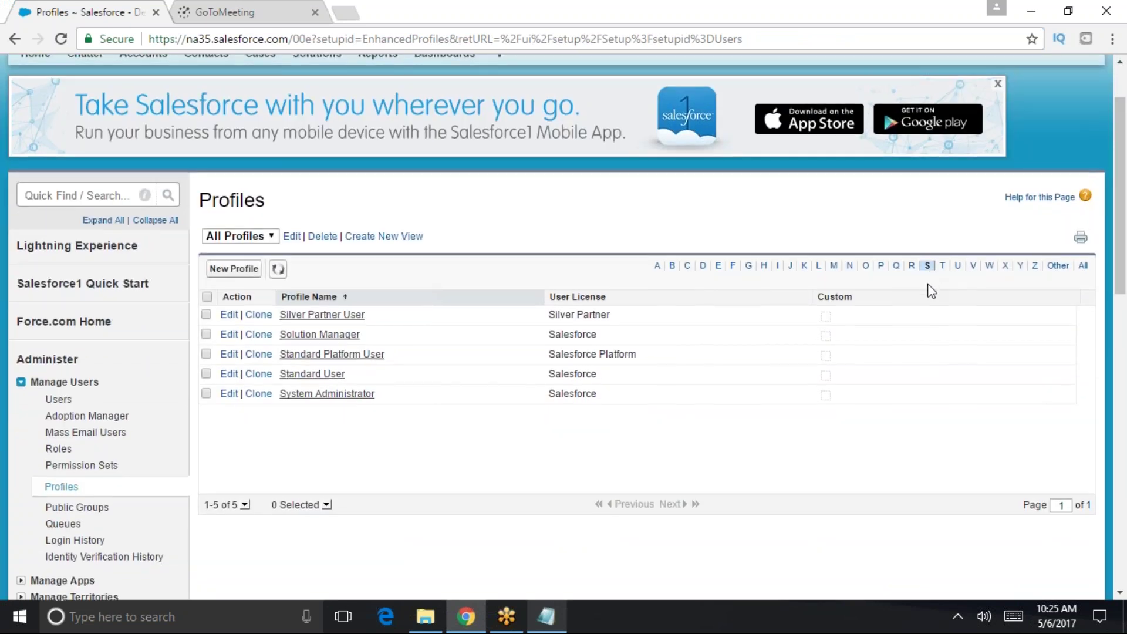
scroll(931, 286, up, 1)
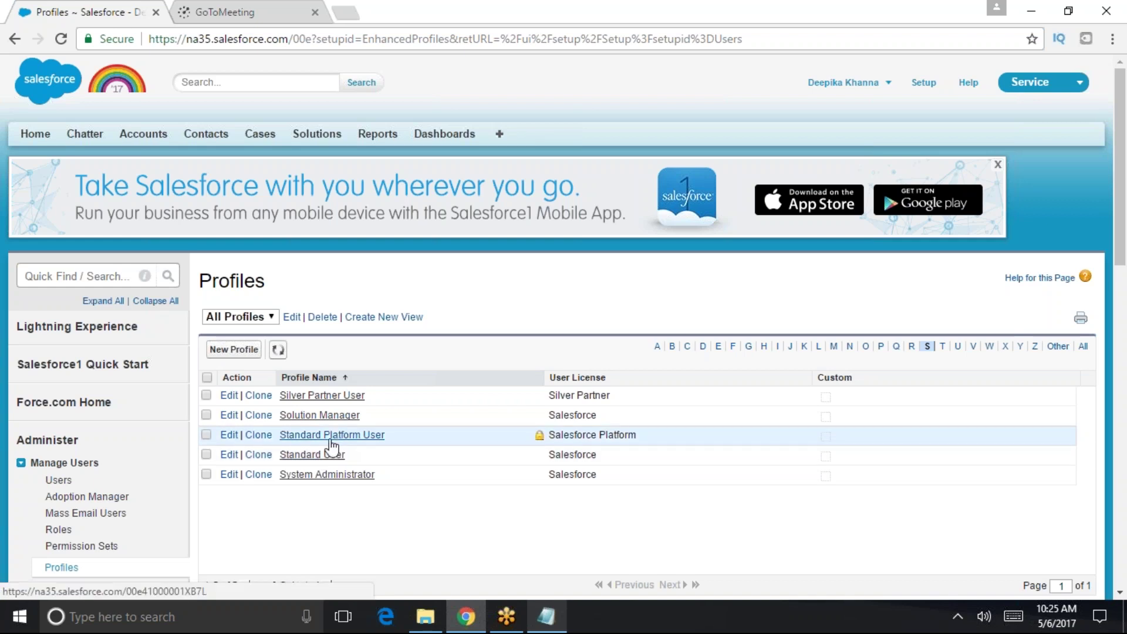
click(322, 455)
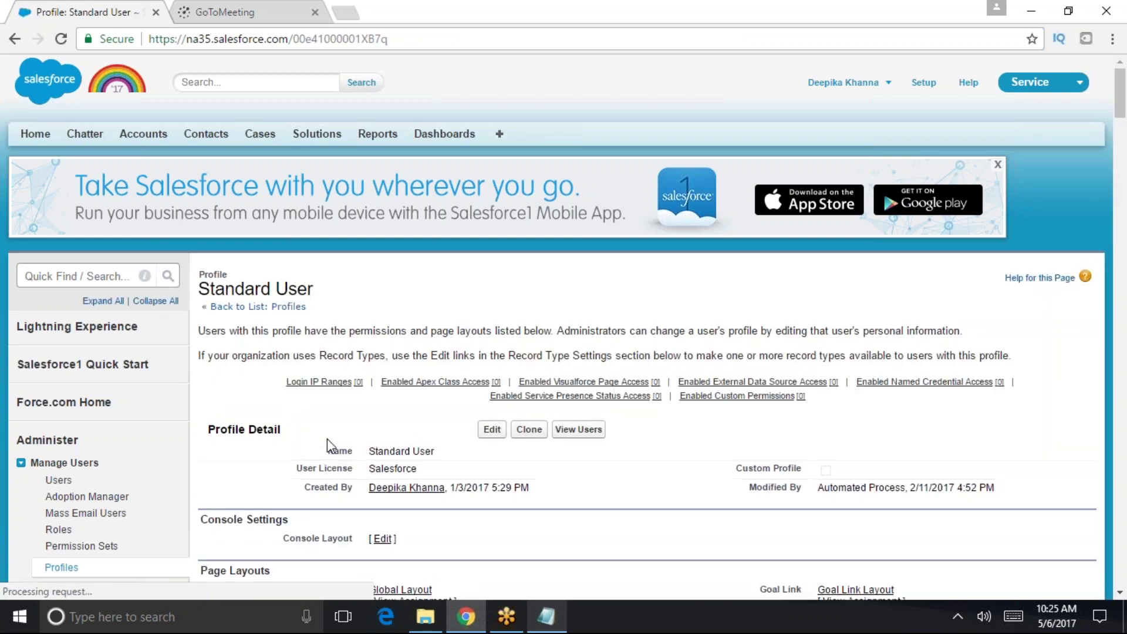
- Find the Login Hours section with Ctrl+F and open it for editing
scroll(332, 429, down, 1)
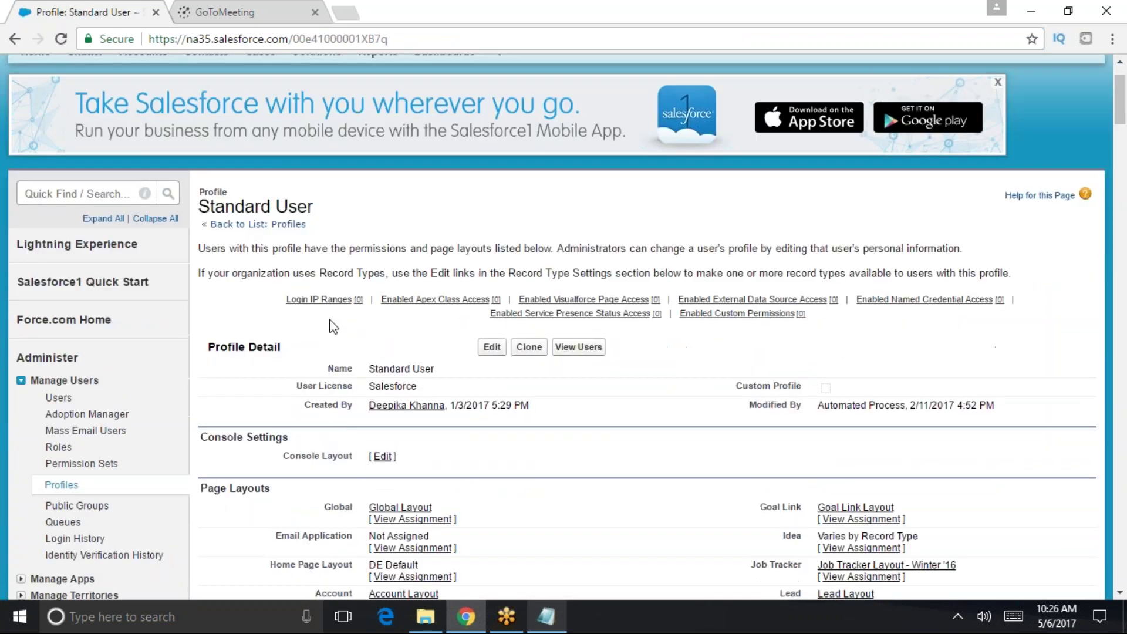
key(ctrl+f)
text(lo)
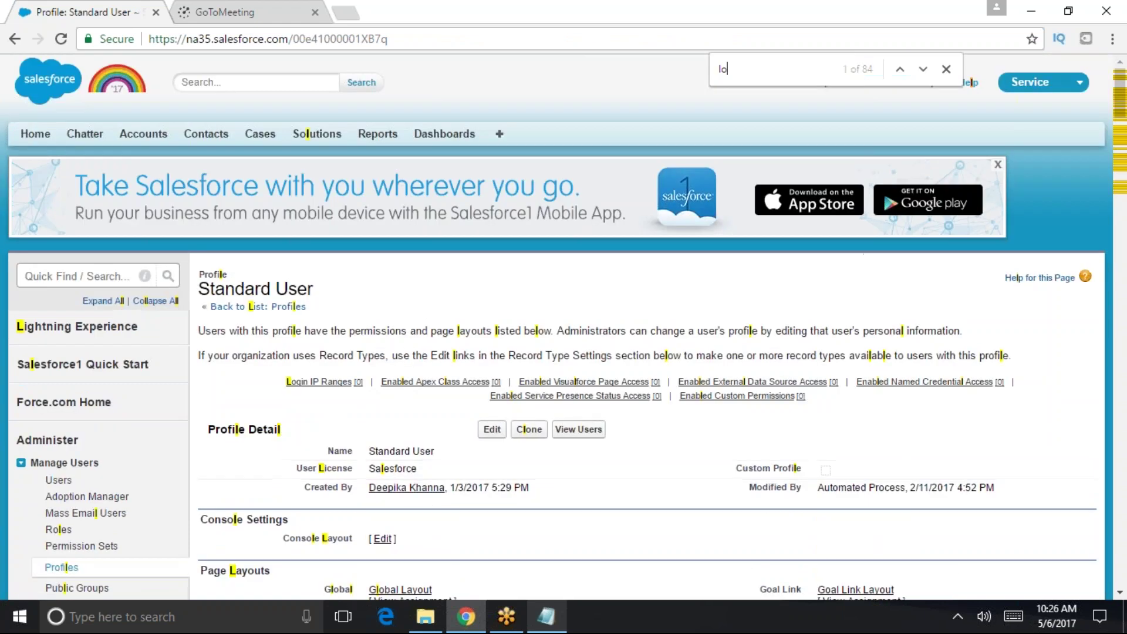
text(gin hou)
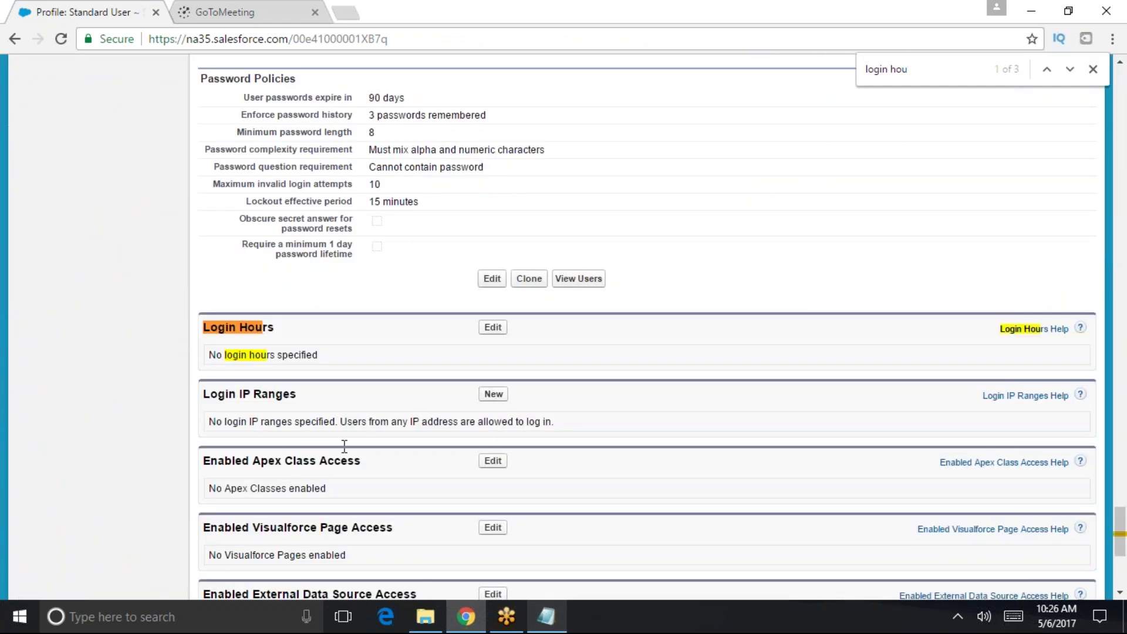
drag(275, 328, 202, 329)
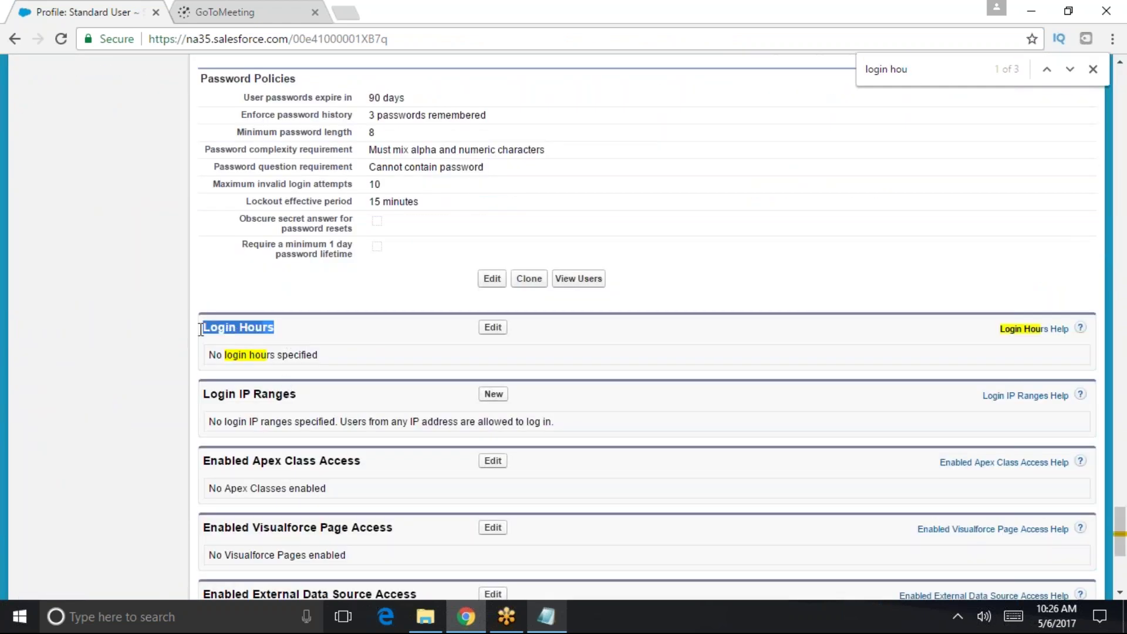
click(492, 327)
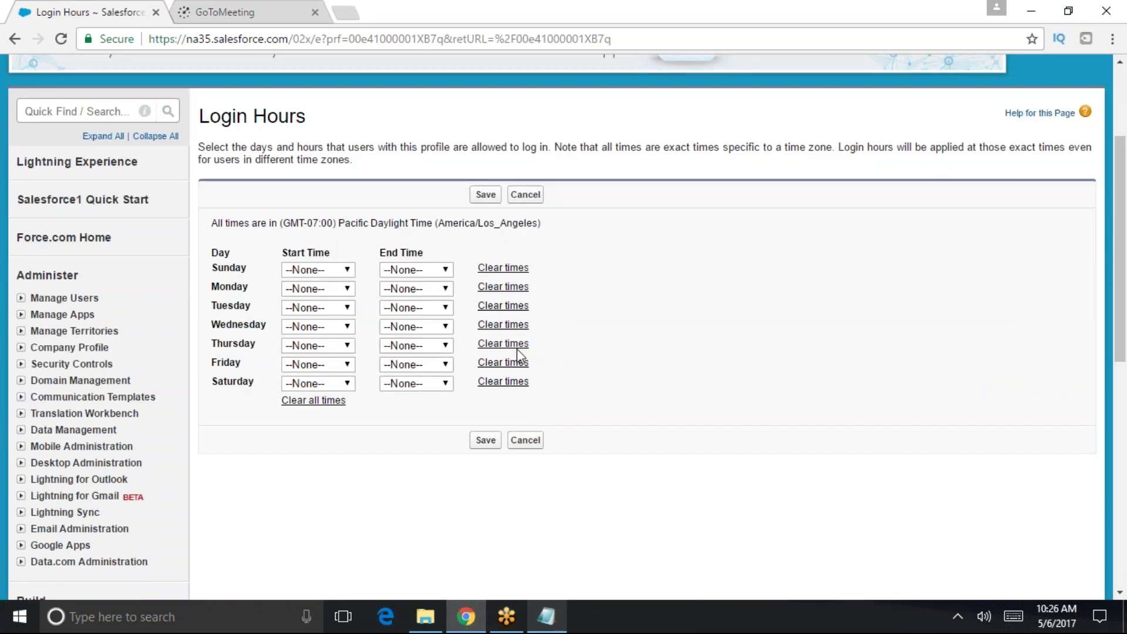
click(345, 271)
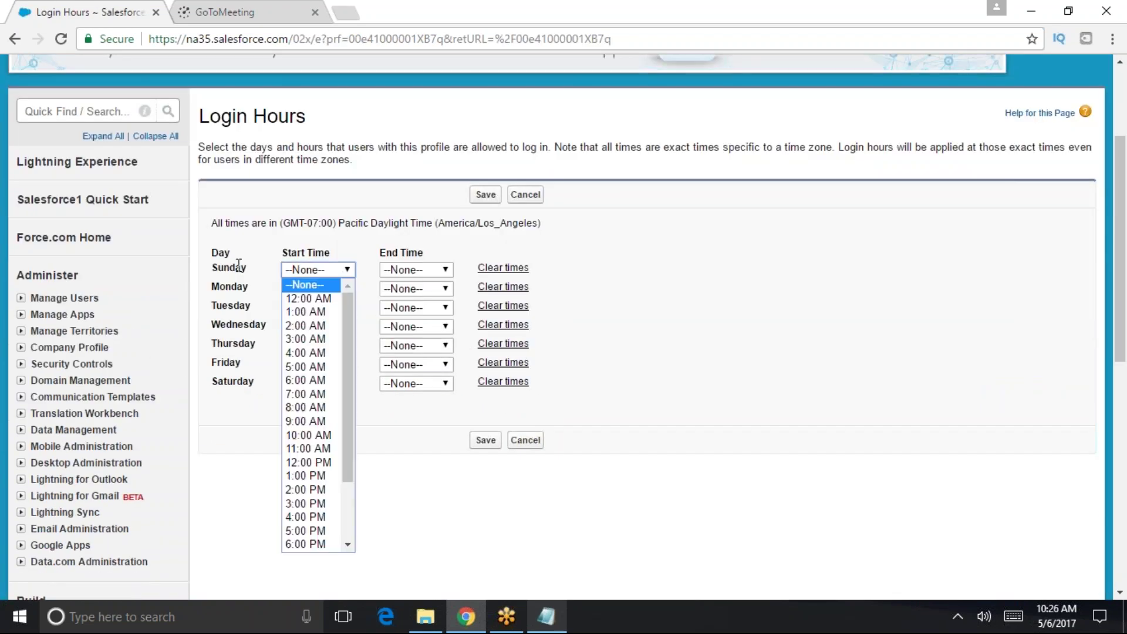
click(247, 365)
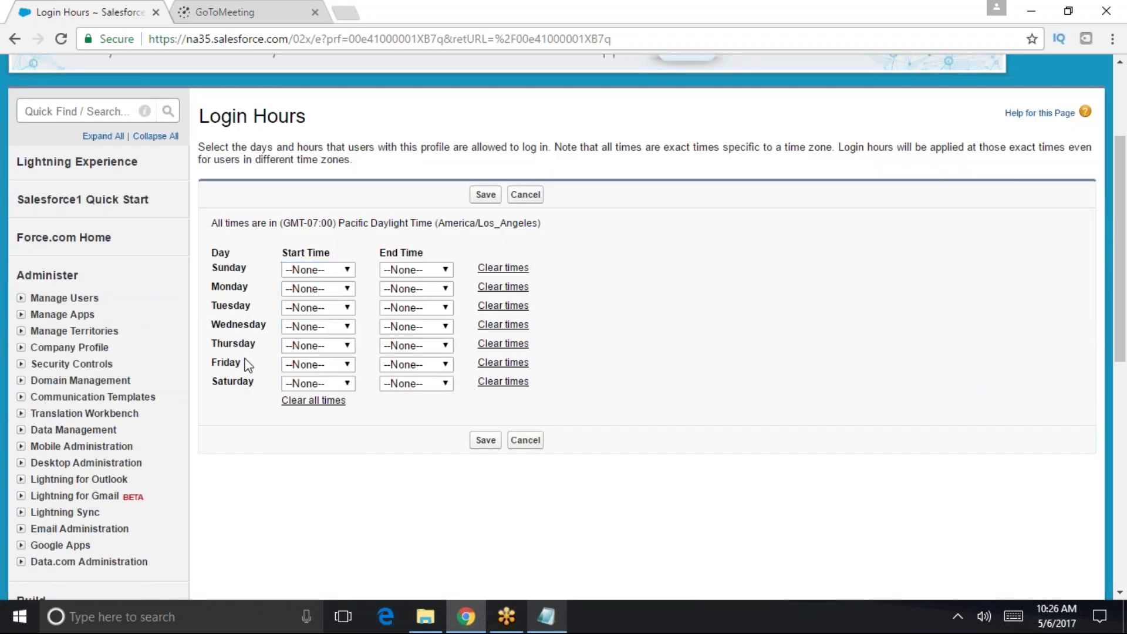
click(345, 289)
click(316, 429)
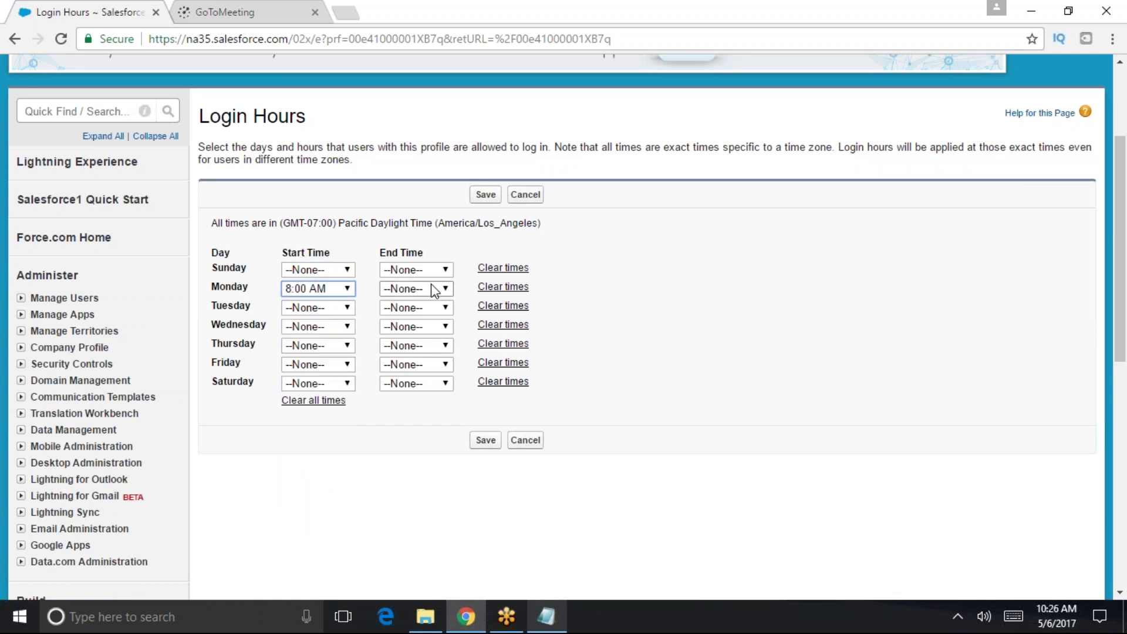
click(432, 289)
click(405, 387)
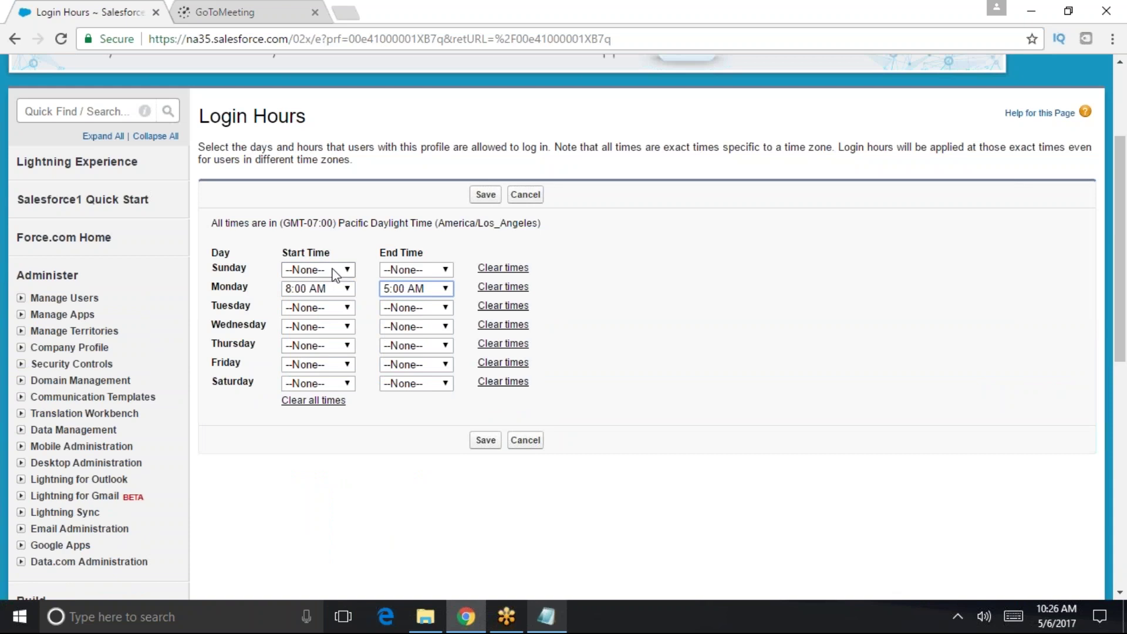
drag(265, 271, 221, 269)
click(223, 275)
mouse_move(466, 616)
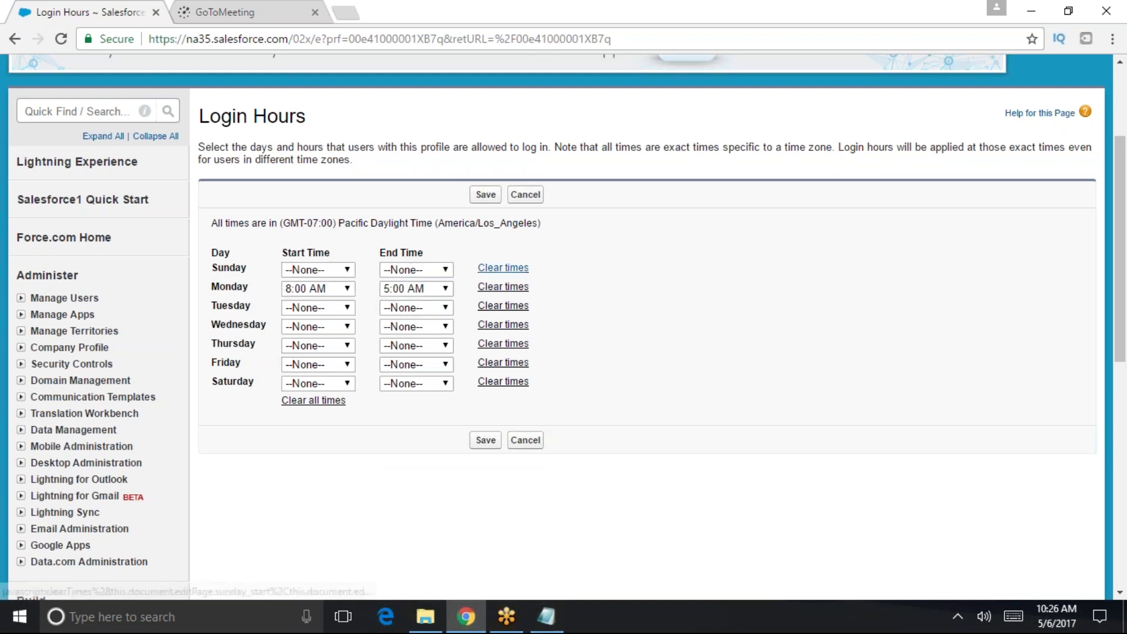
click(512, 287)
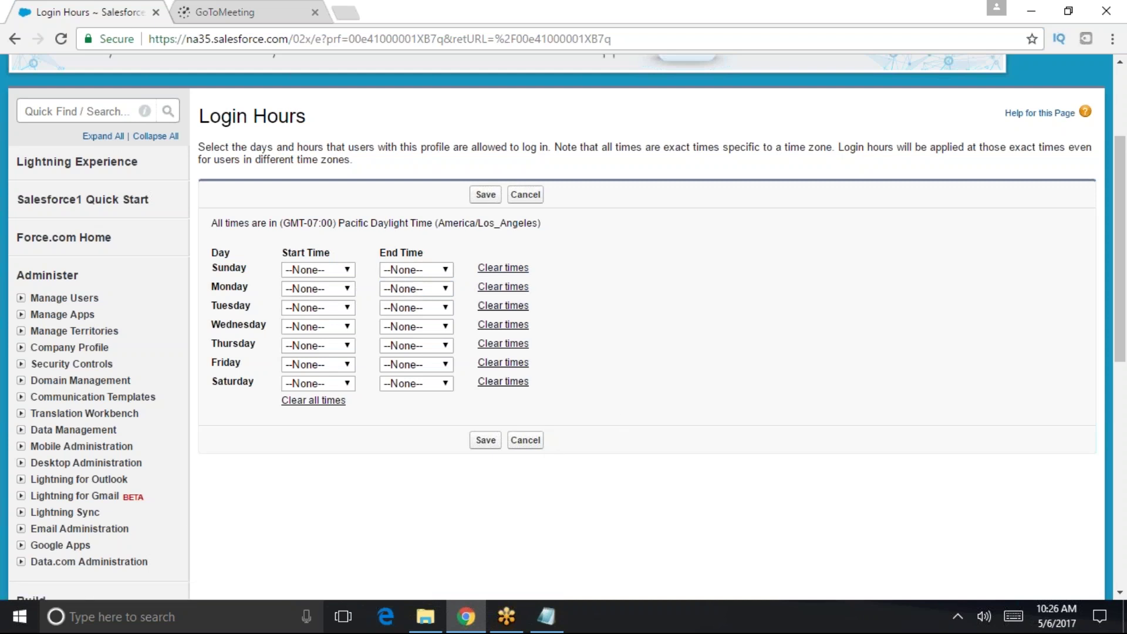
drag(347, 173, 304, 153)
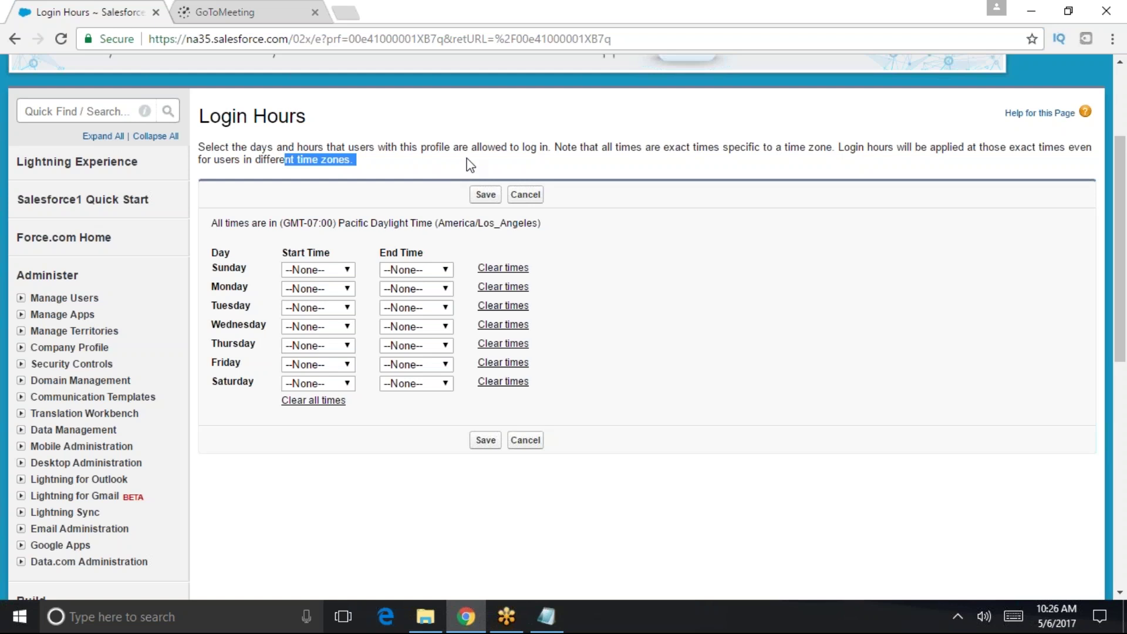
drag(554, 148, 194, 134)
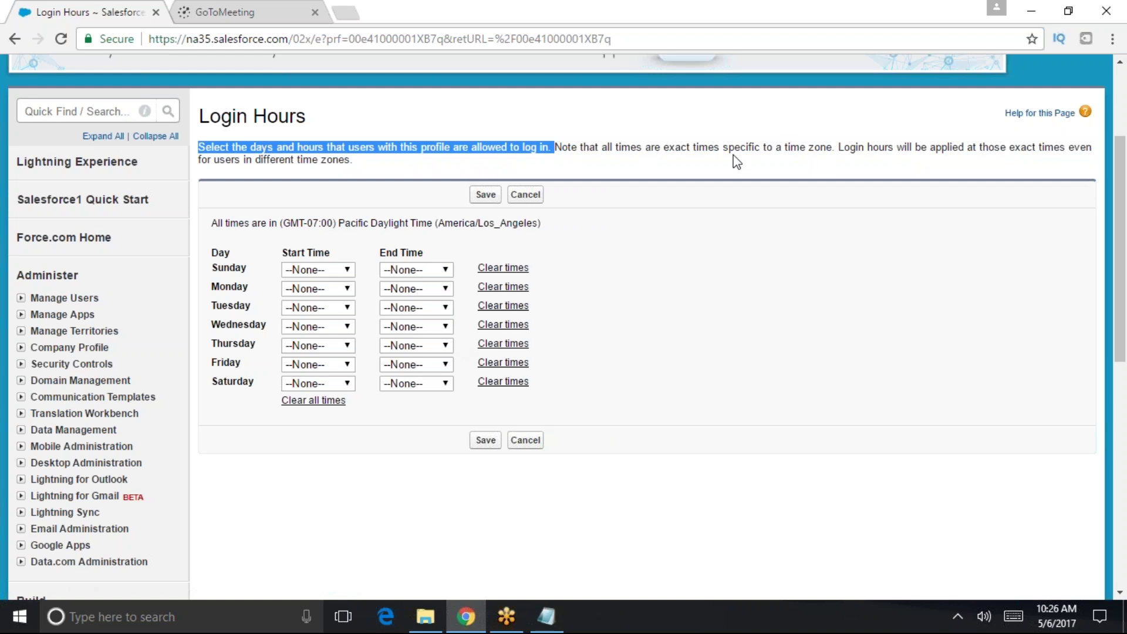
drag(661, 147, 834, 149)
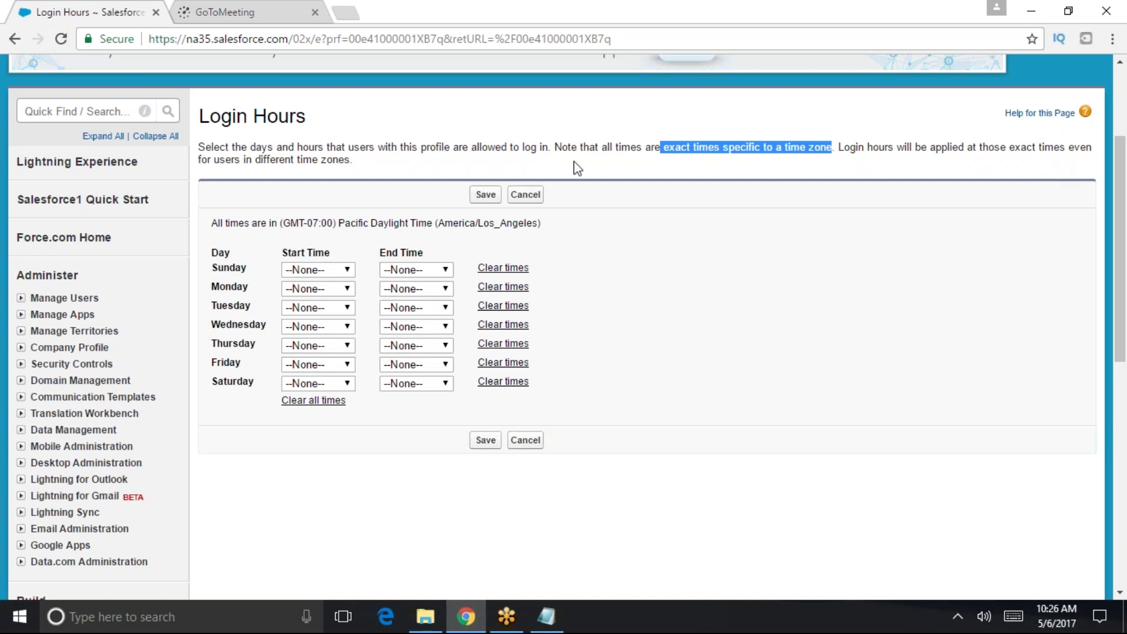
scroll(547, 362, up, 3)
scroll(388, 331, down, 1)
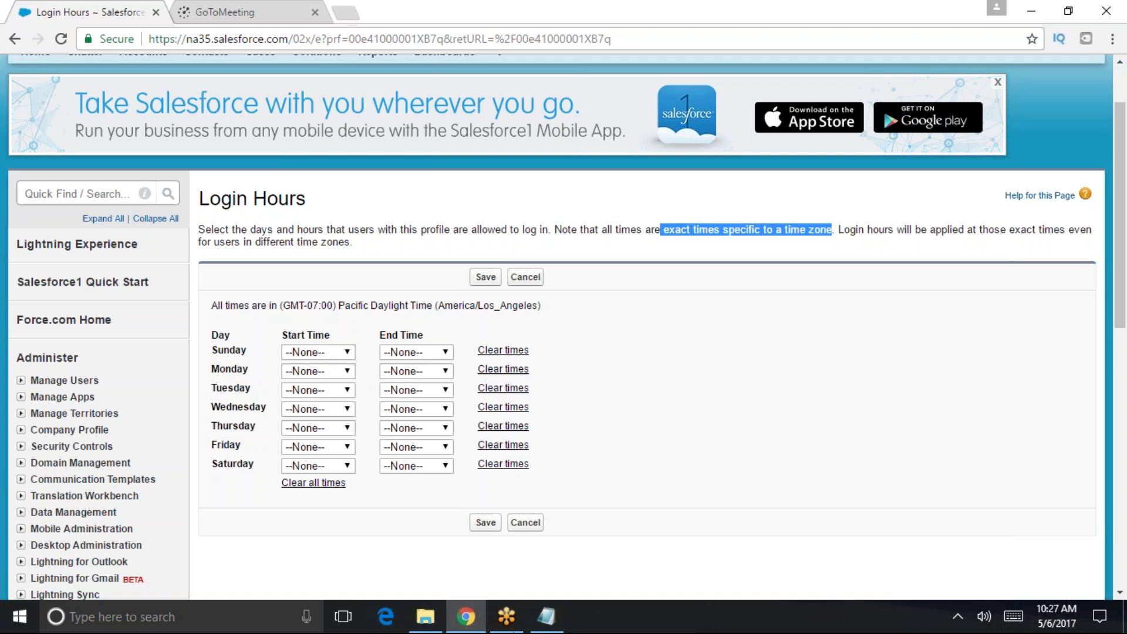
- Open Company Information via Quick Find and locate the Default Time Zone entry
click(75, 194)
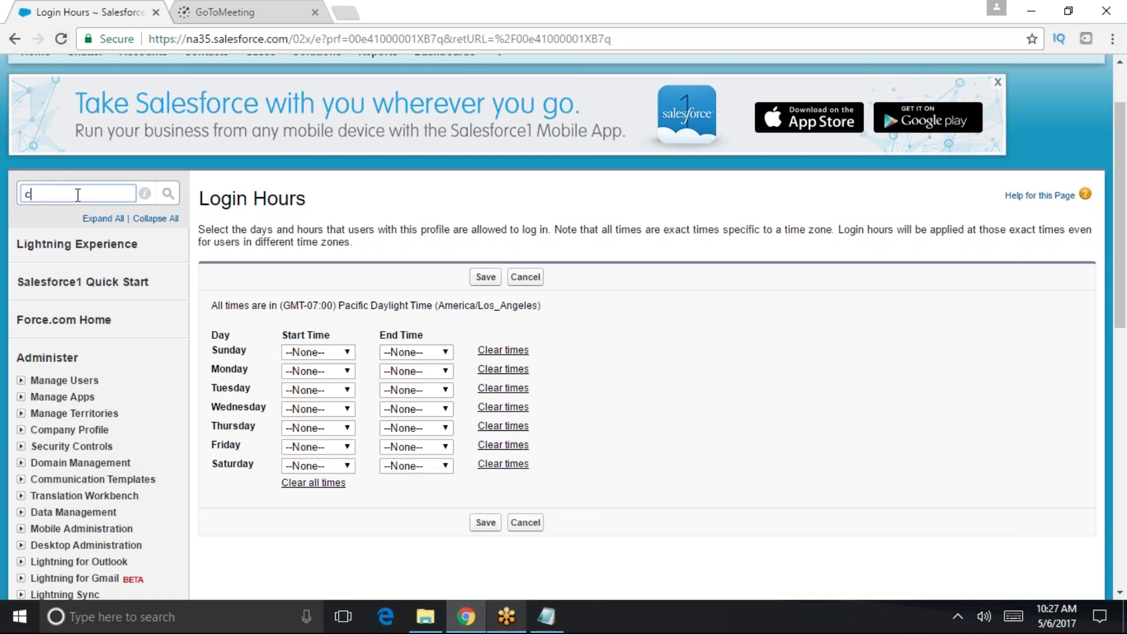
text(company)
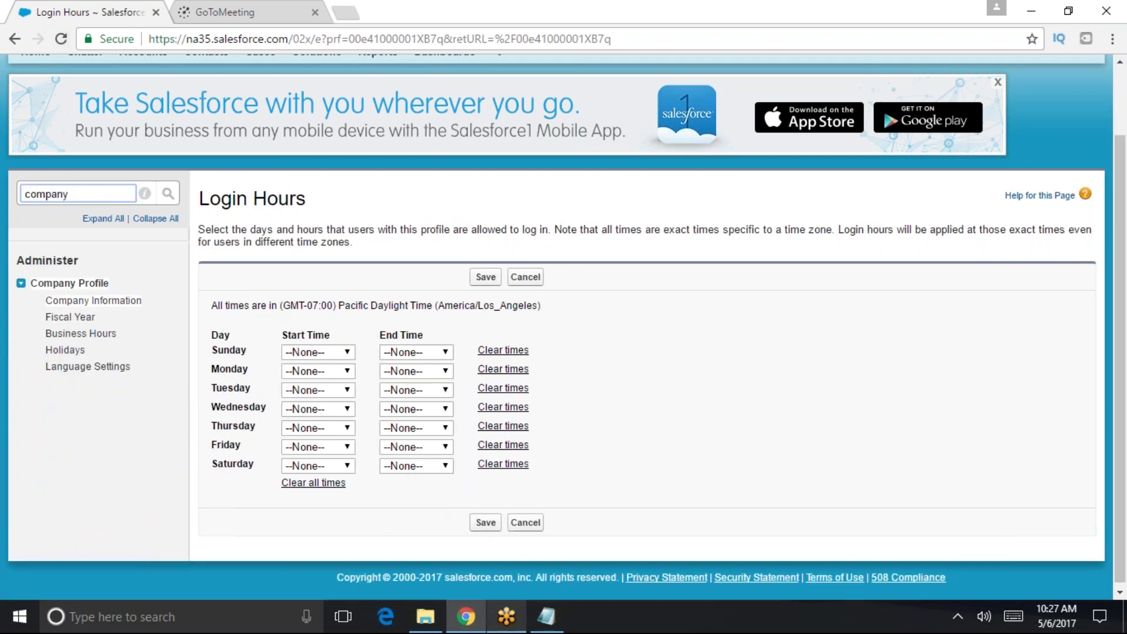
click(117, 302)
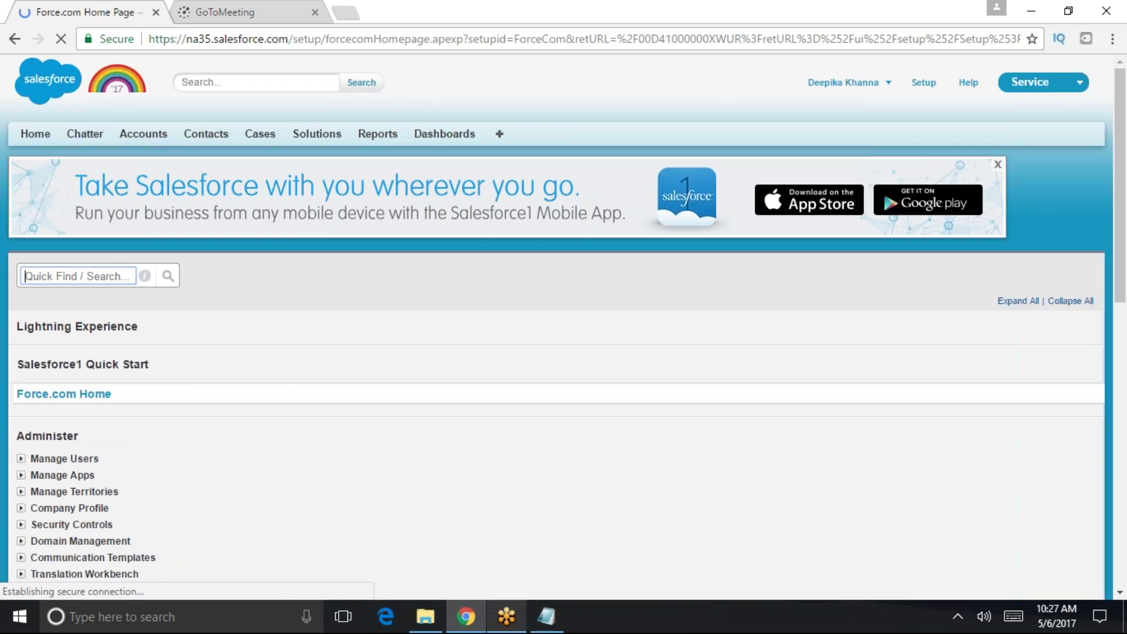
text(compan)
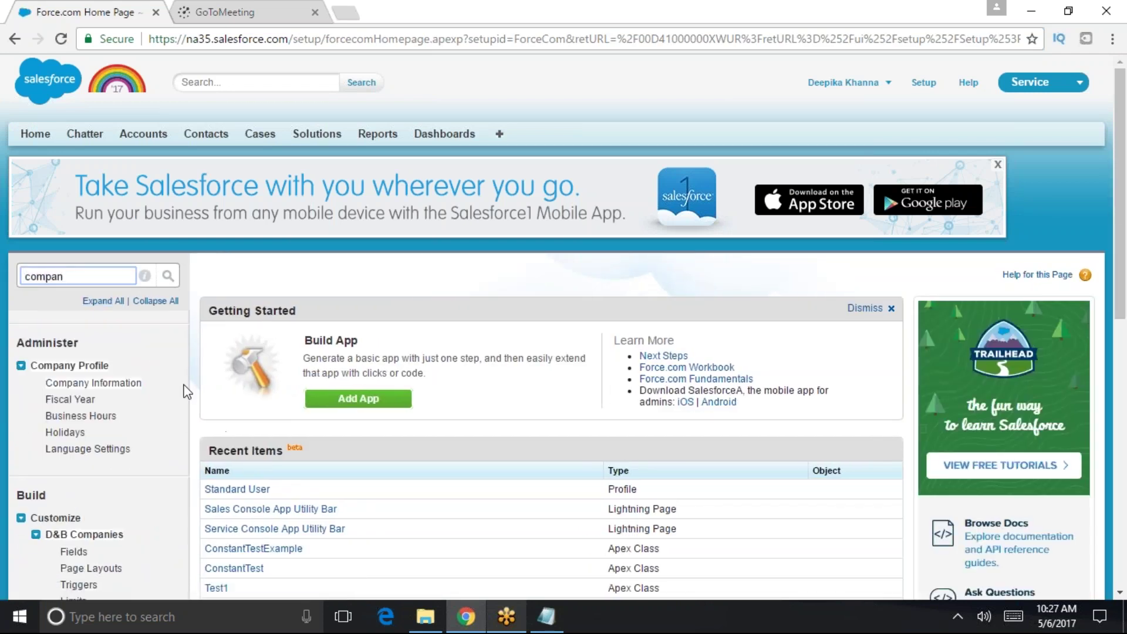
click(94, 383)
scroll(554, 276, down, 2)
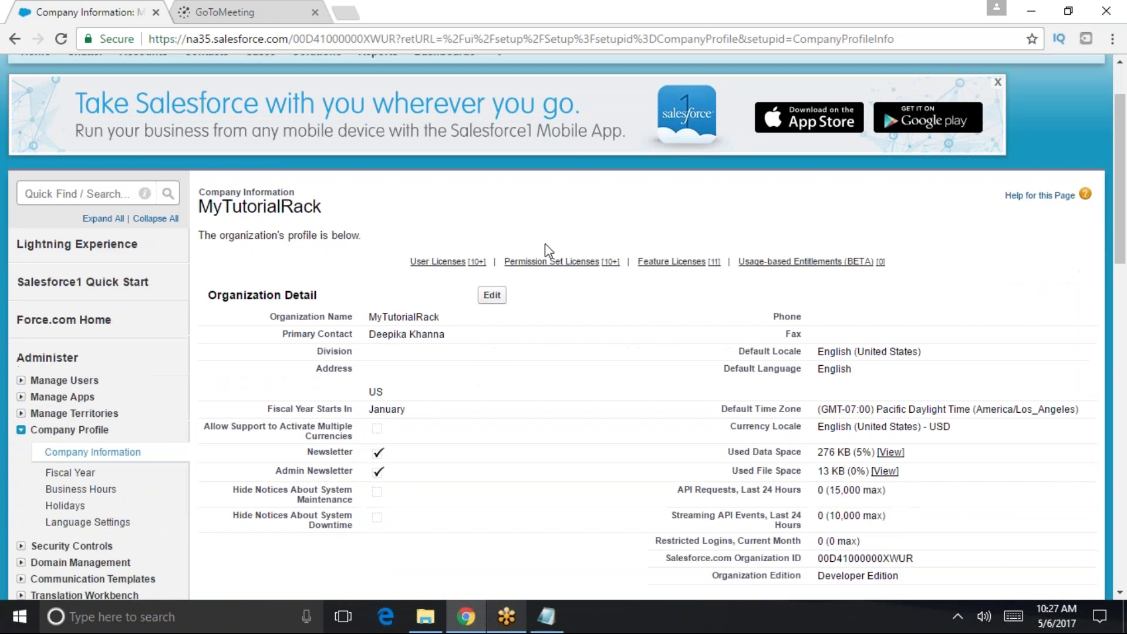
key(ctrl+f)
text(login hou)
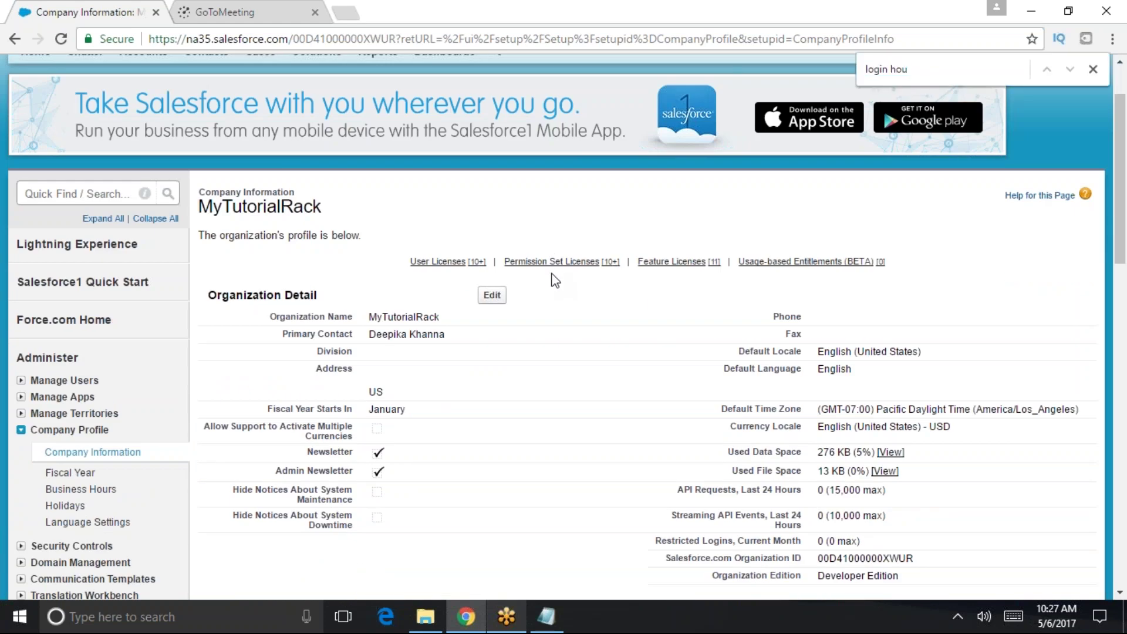
triple_click(1003, 70)
text(time zo)
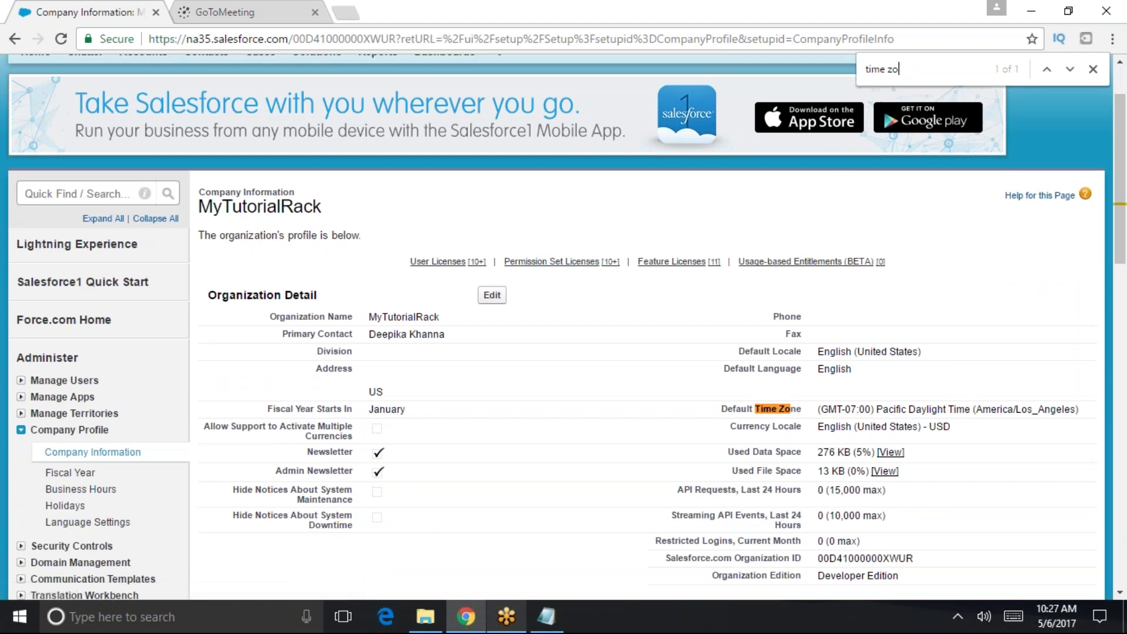
drag(720, 408, 992, 407)
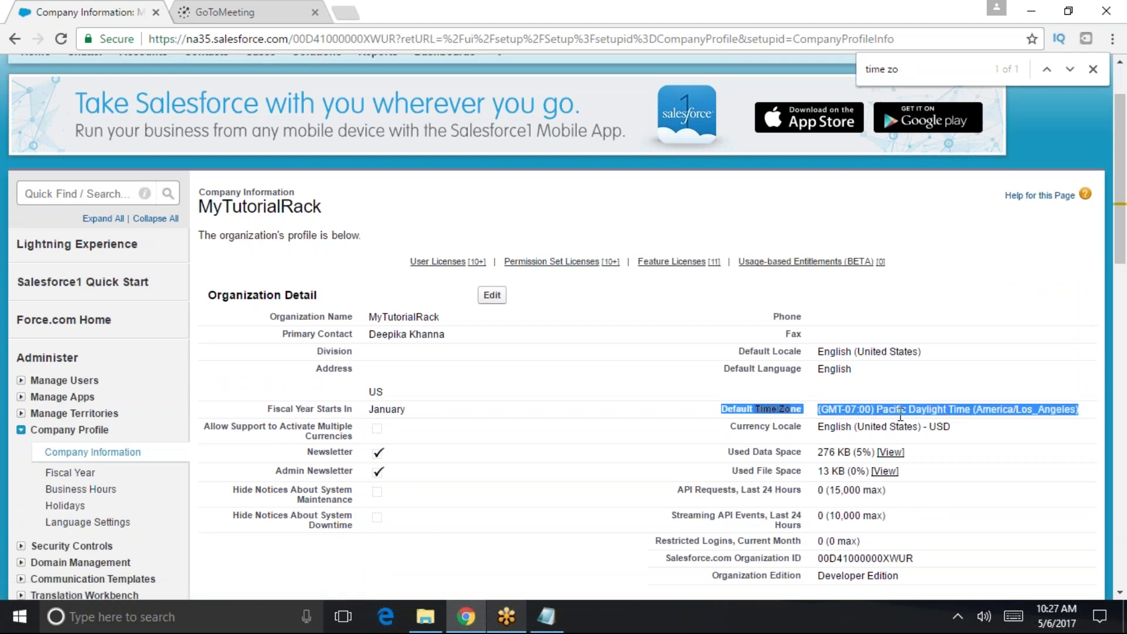
- Edit the company profile, check the time zone list, and save with Pacific Daylight Time unchanged
click(492, 295)
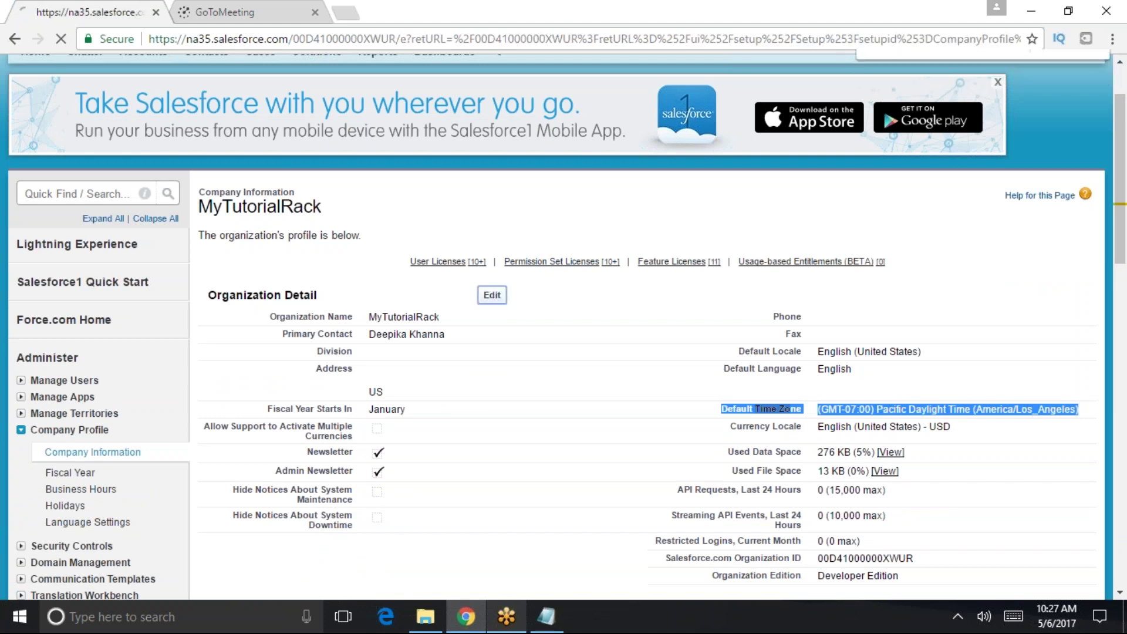
scroll(775, 516, down, 7)
click(526, 293)
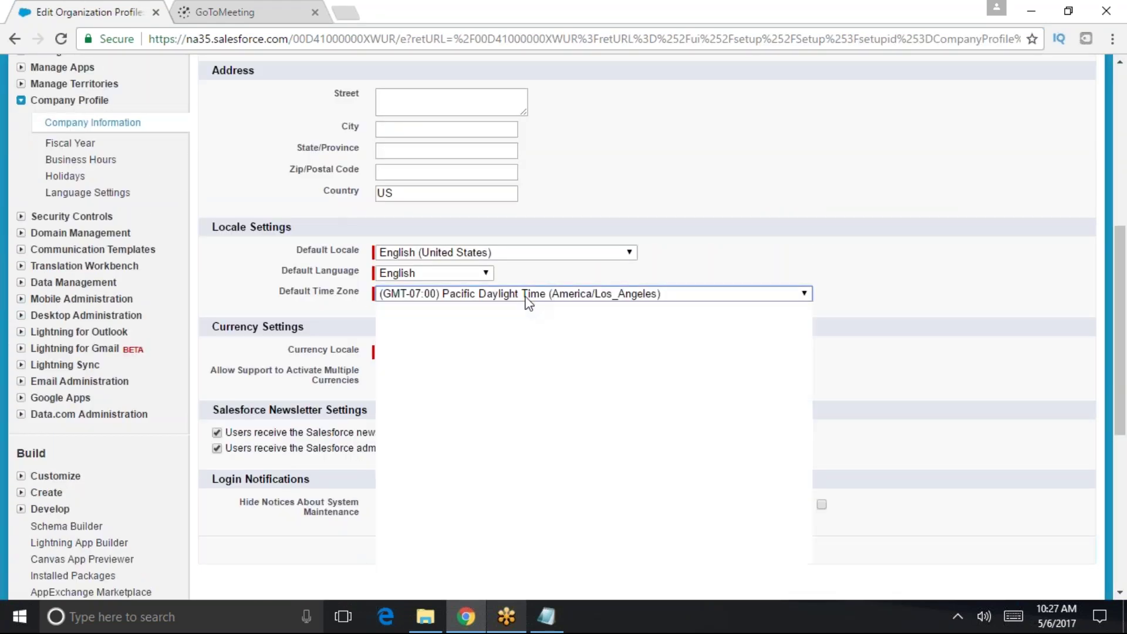
click(929, 431)
scroll(887, 461, up, 4)
scroll(851, 440, up, 3)
scroll(822, 422, down, 6)
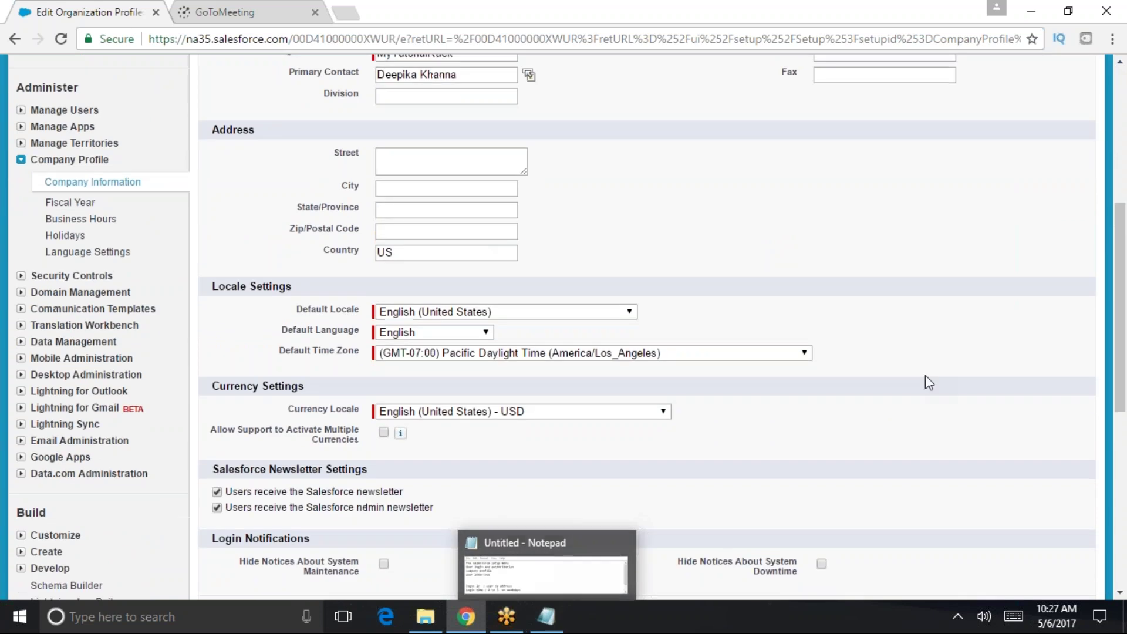
scroll(925, 375, down, 4)
click(493, 387)
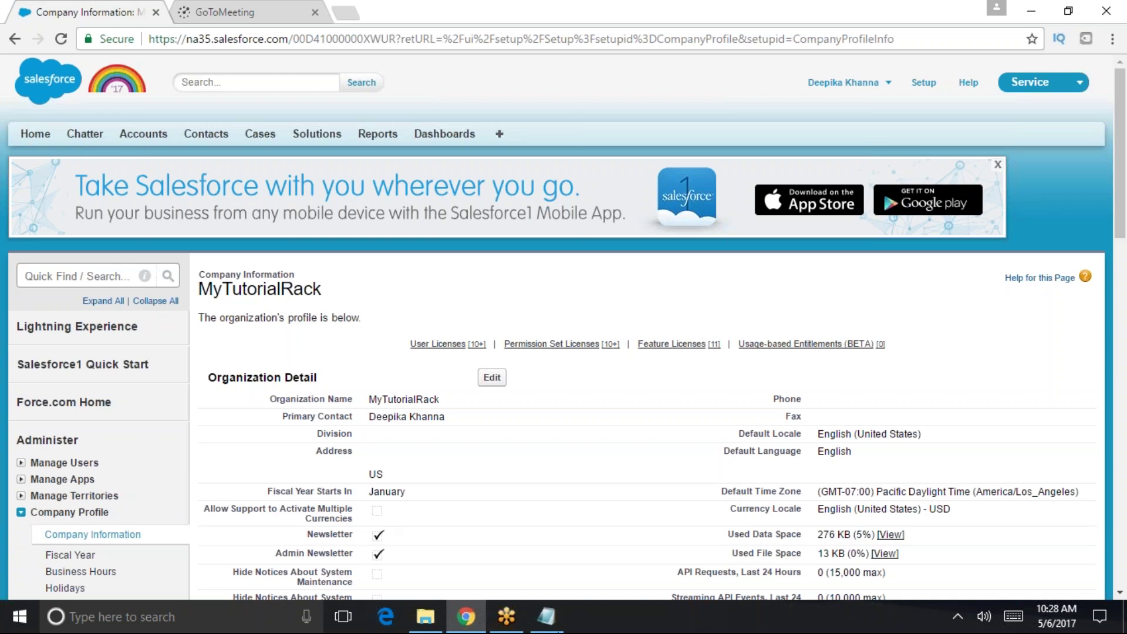
click(545, 616)
click(593, 463)
key(Return)
text(Ip address)
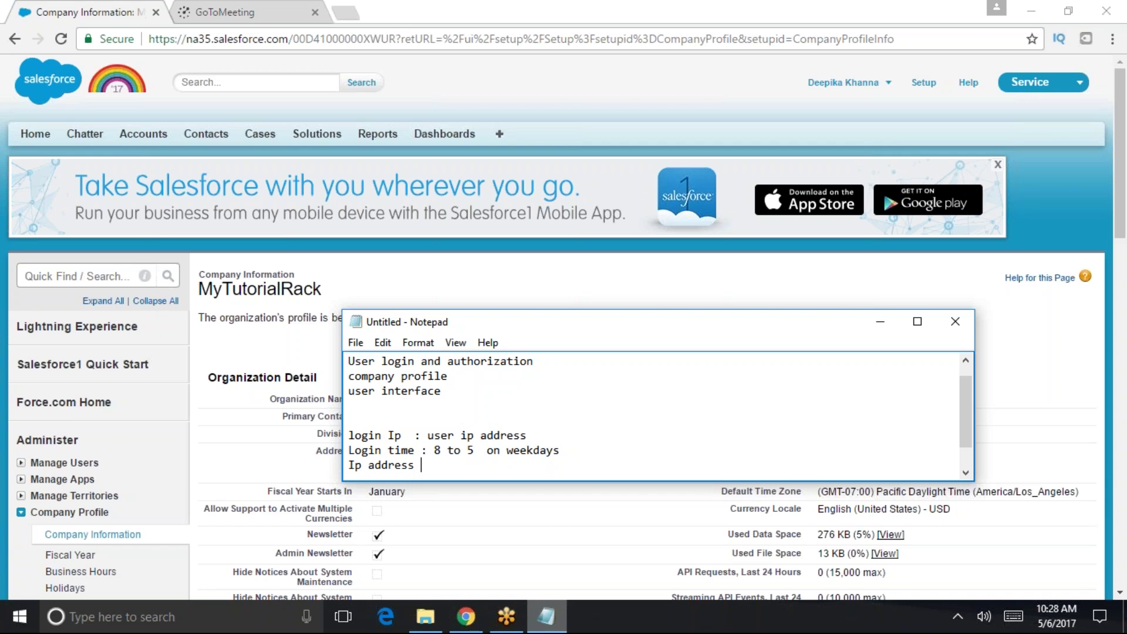
key(Return)
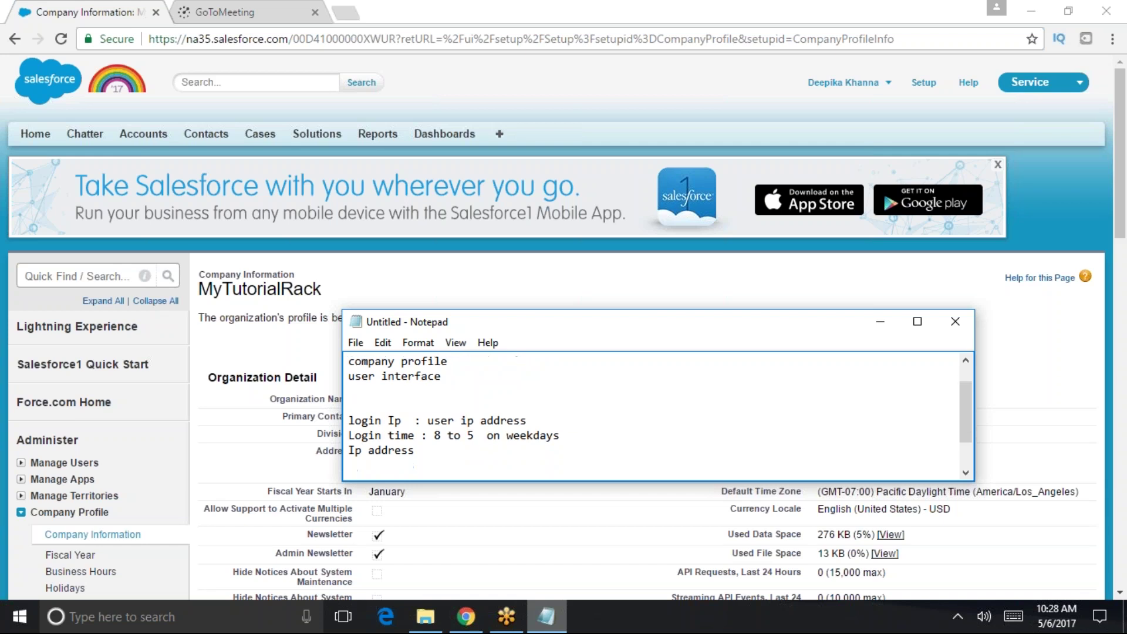
key(Return)
text(85.100.45.113)
drag(495, 474, 442, 450)
click(435, 449)
double_click(393, 447)
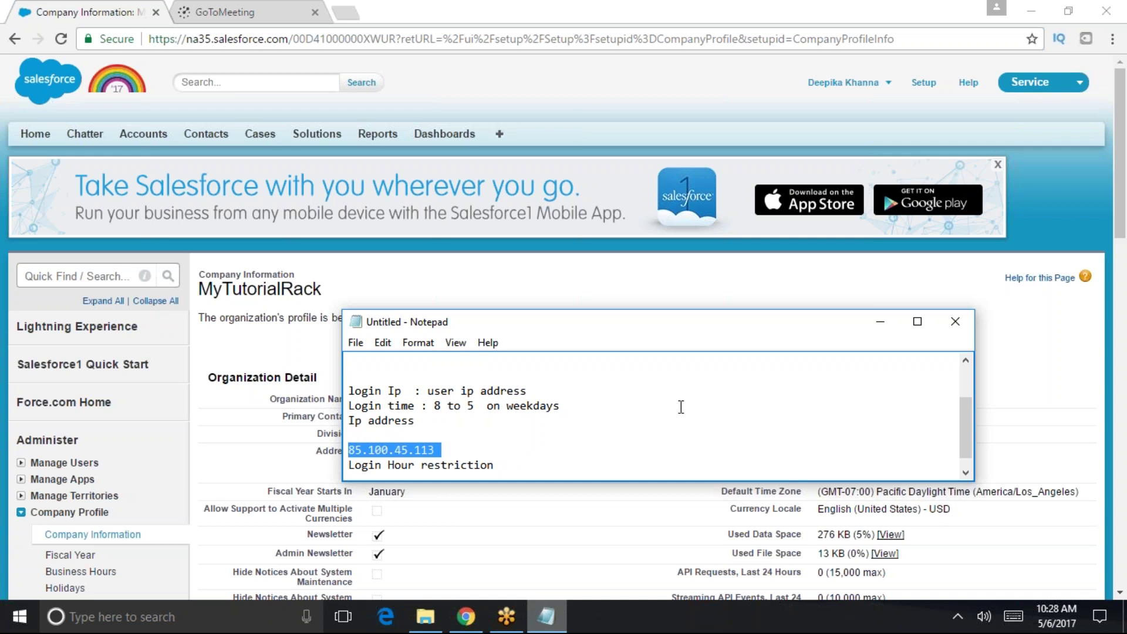
- Back in Salesforce, filter the setup Quick Find to 'profile'
click(106, 270)
click(101, 273)
text(profile)
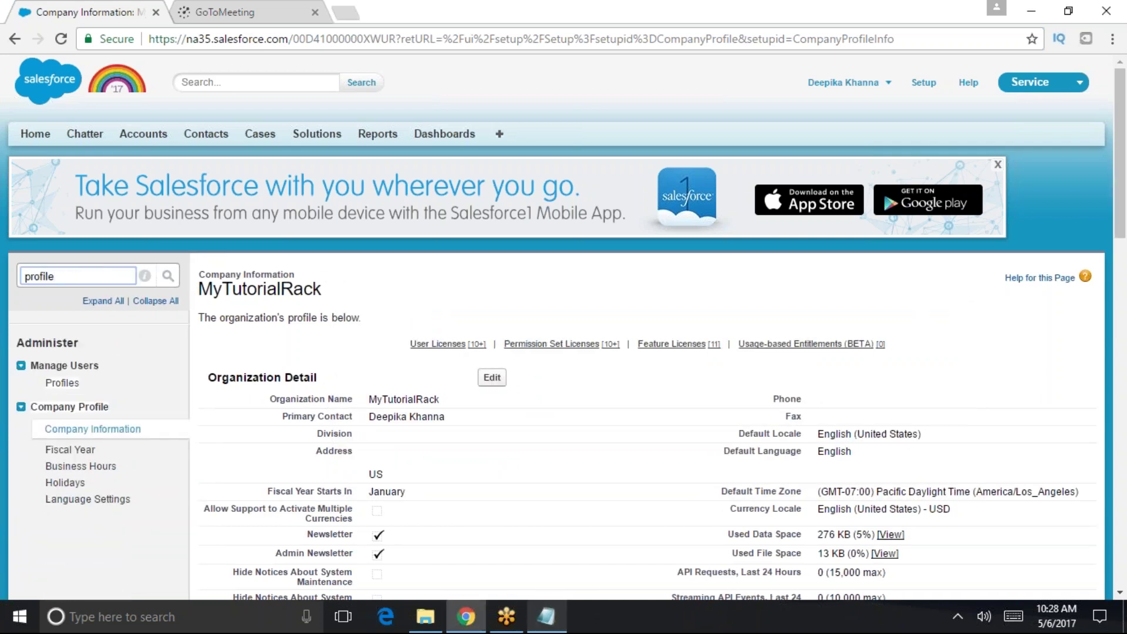
- Open the Standard User profile from the Profiles list filtered to names starting with S
click(63, 382)
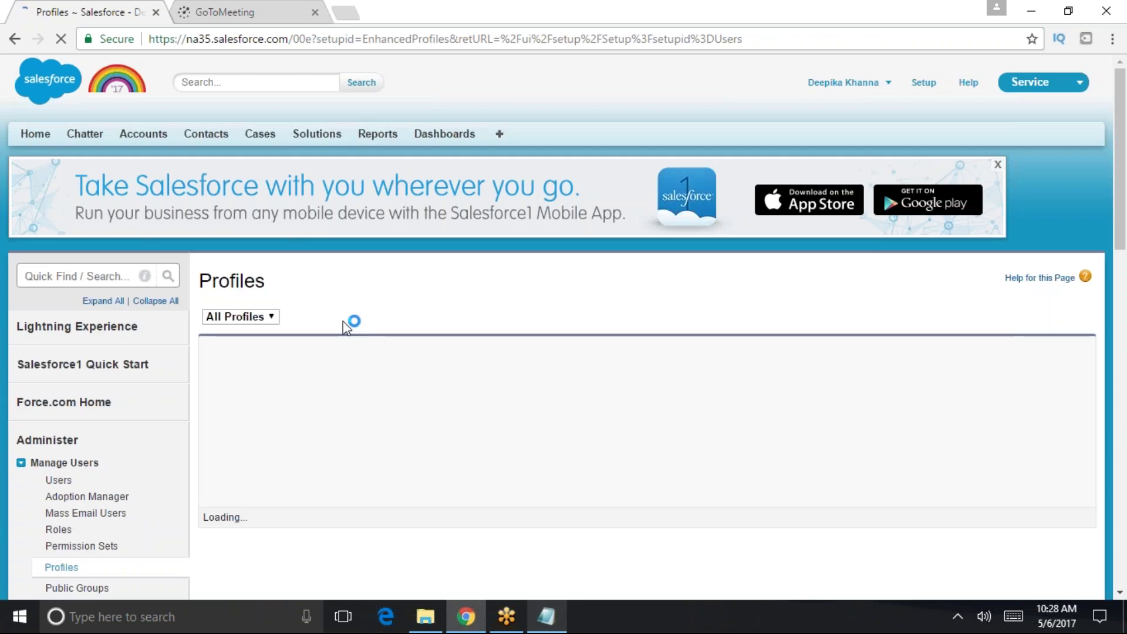
scroll(745, 313, down, 1)
click(925, 263)
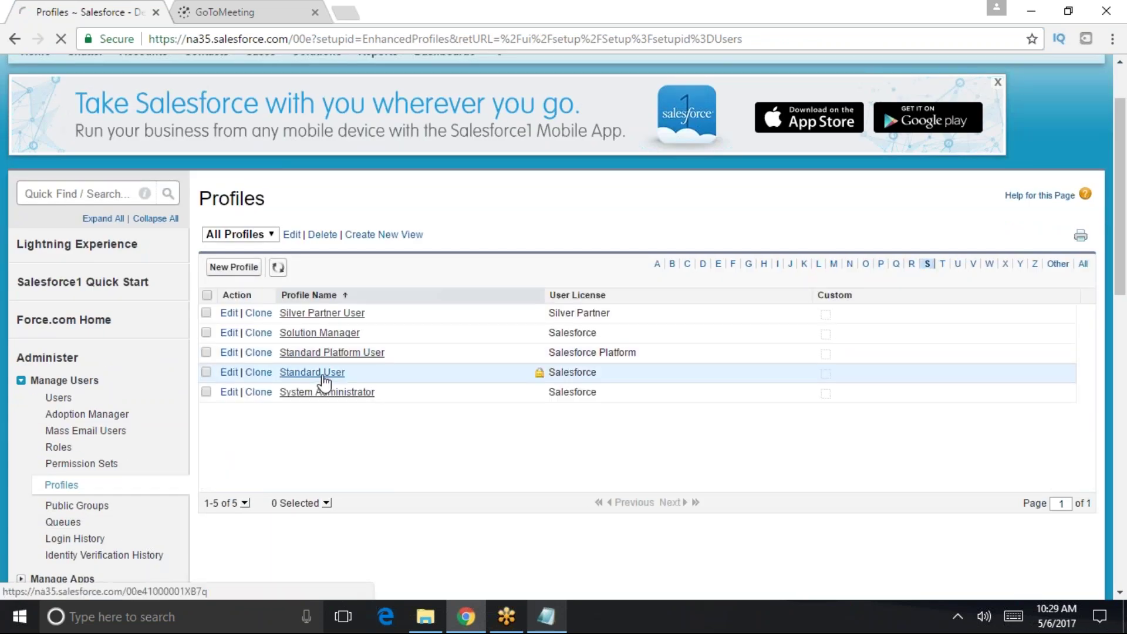
click(317, 376)
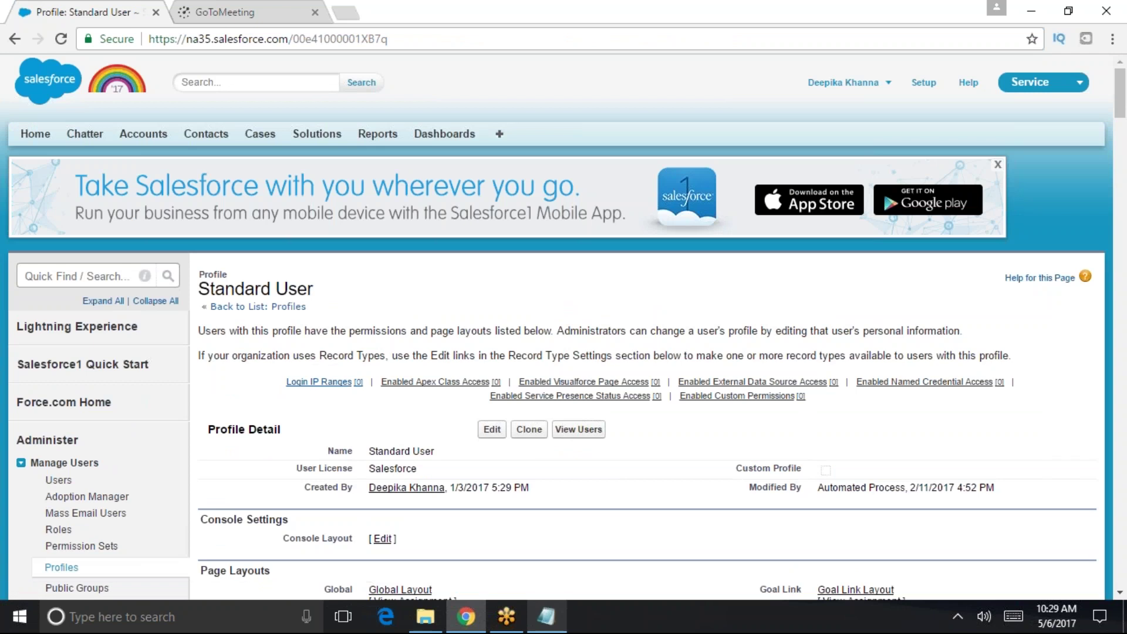
- Go to the profile's empty Login IP Ranges section and start adding a new range
click(317, 382)
scroll(293, 470, up, 3)
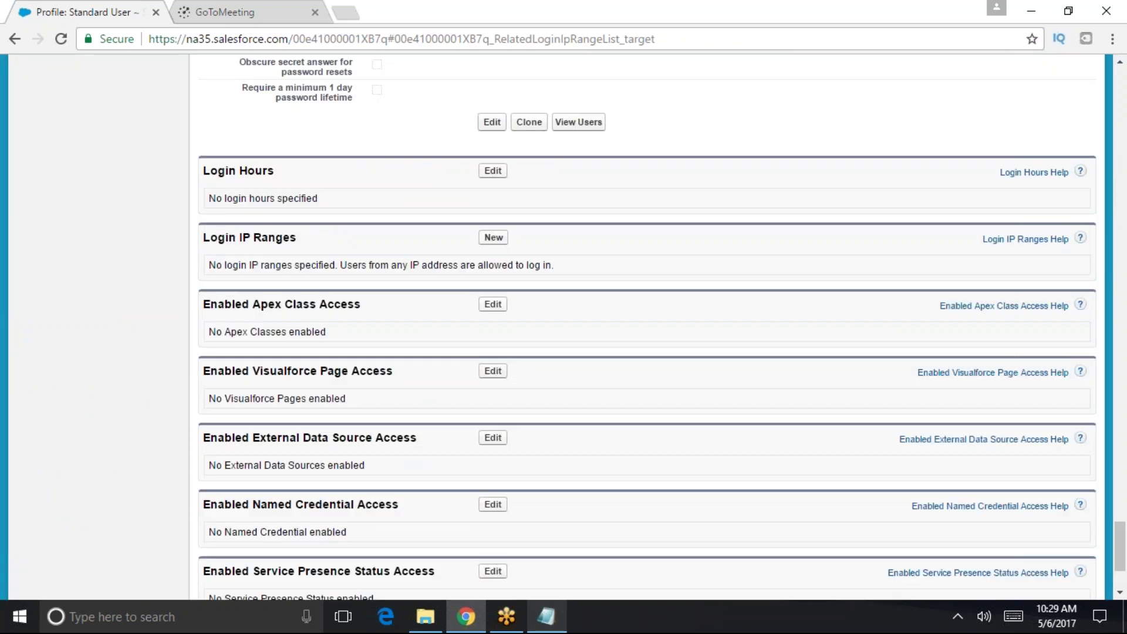
drag(320, 240, 204, 239)
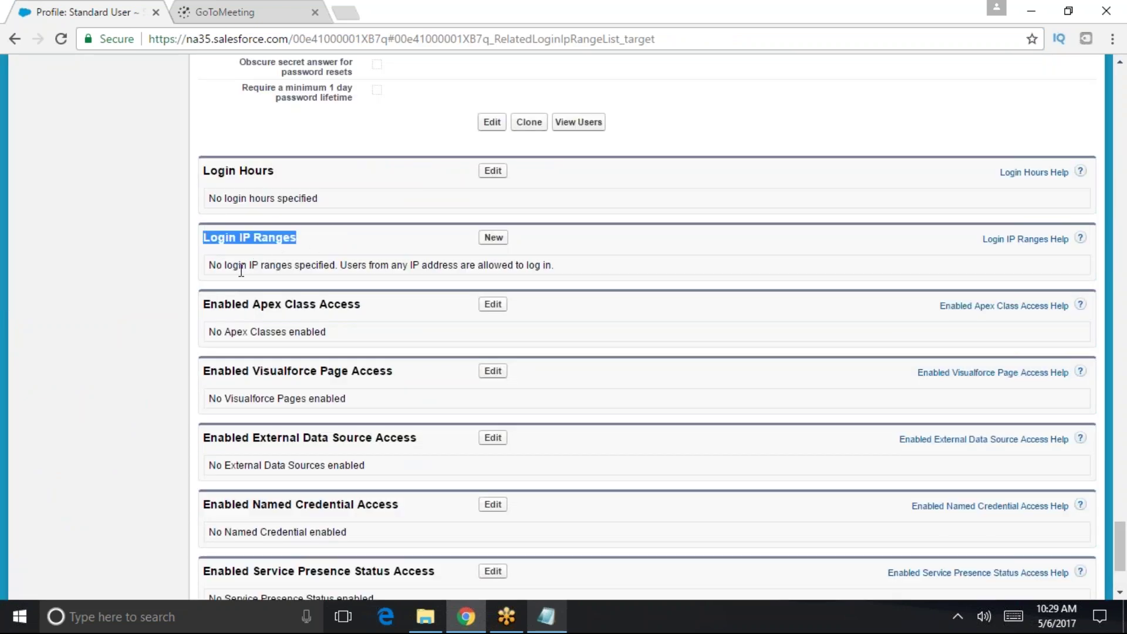
drag(209, 265, 315, 257)
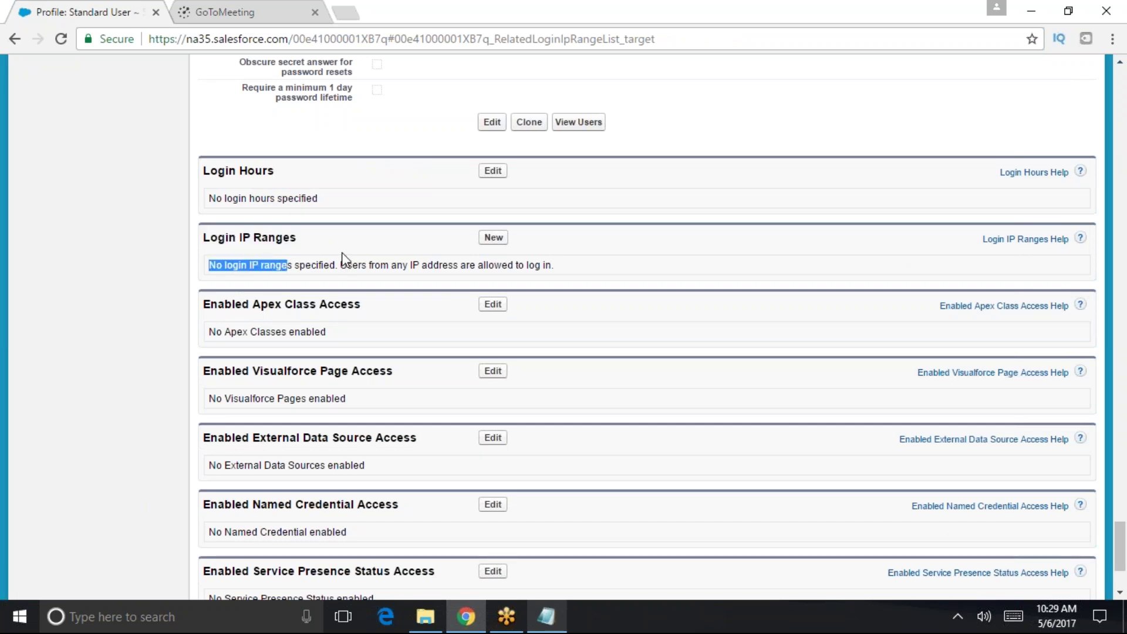
click(496, 239)
click(415, 394)
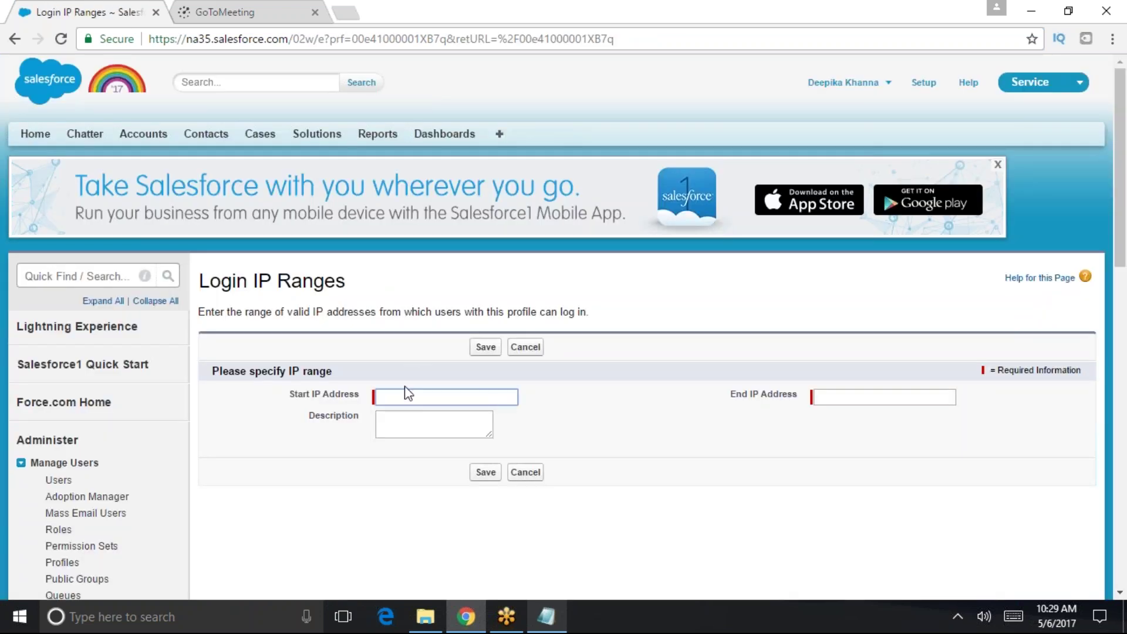
text(88)
key(BackSpace)
text(8.110.54.113)
key(Tab)
text(88.110.)
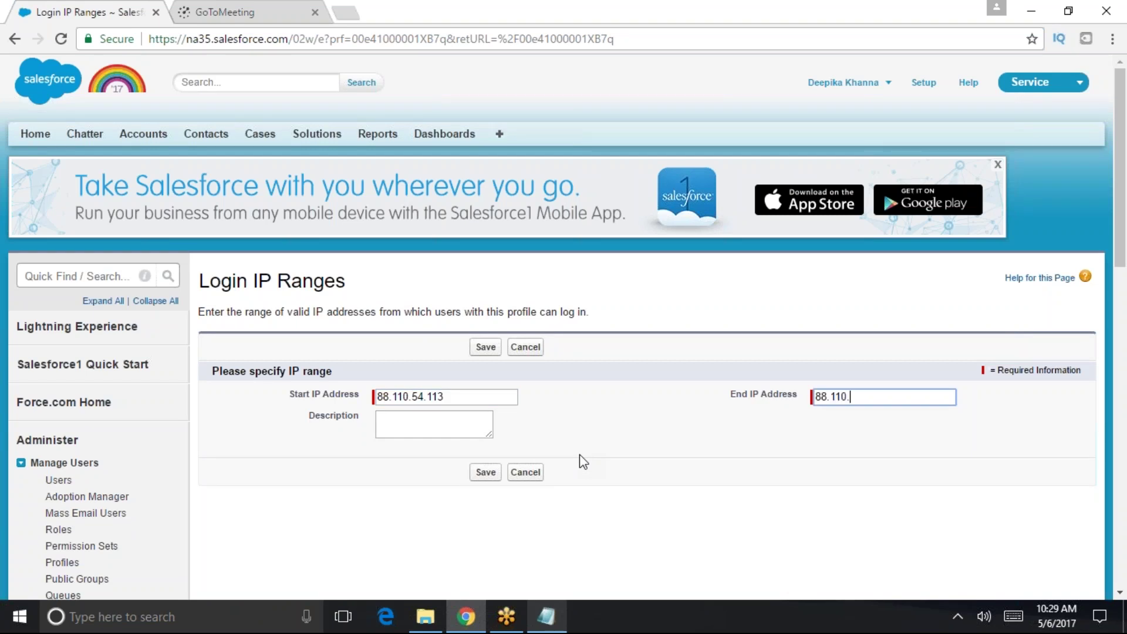
text(54.113)
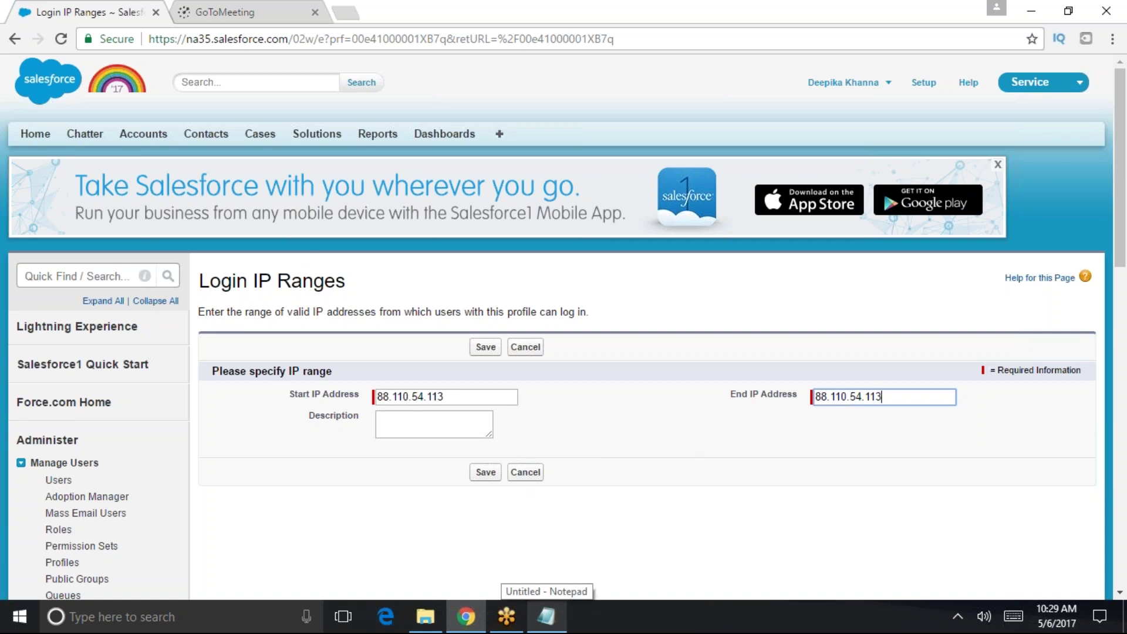
click(530, 476)
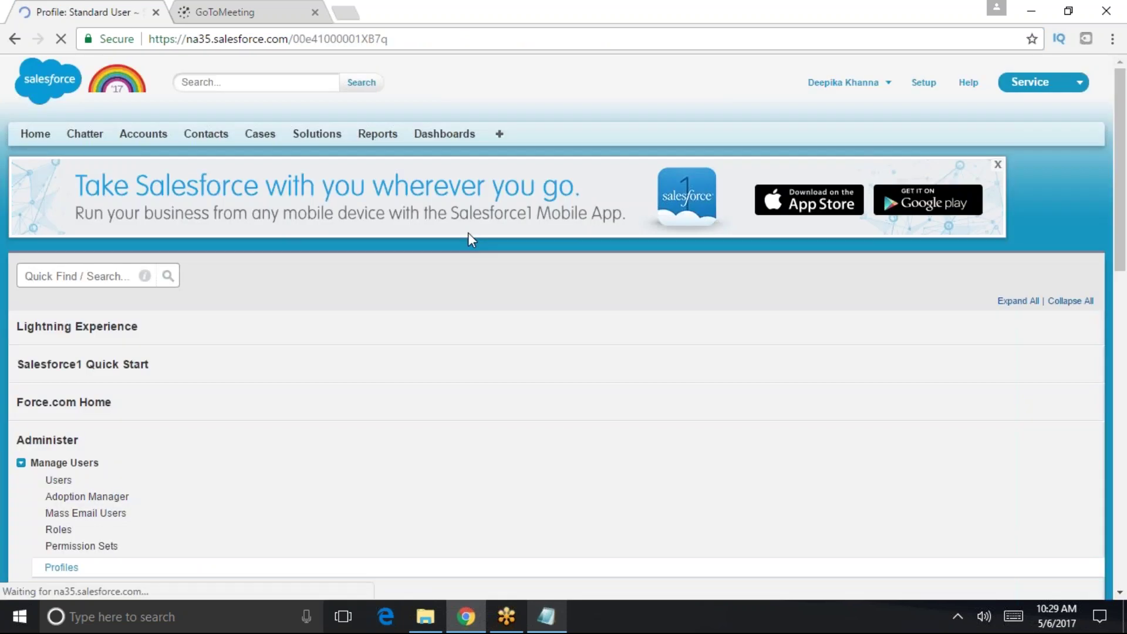
scroll(459, 461, down, 3)
scroll(411, 366, down, 1)
scroll(411, 366, up, 1)
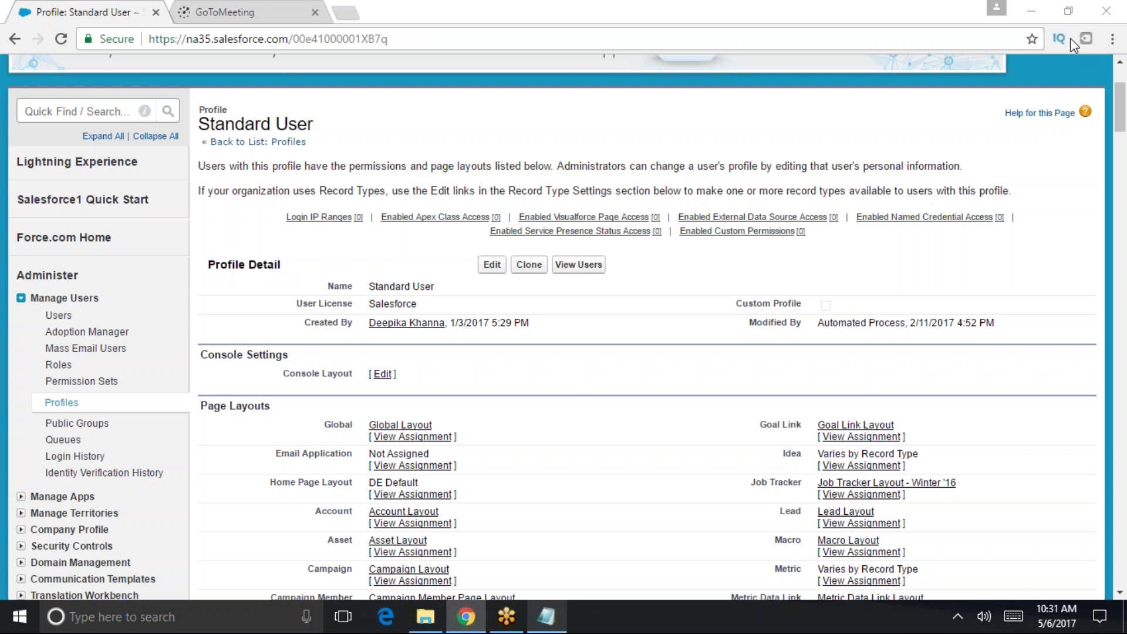
scroll(924, 100, up, 2)
- Leave Setup via Reports, then list the three All Open Cases on the Cases tab
click(923, 82)
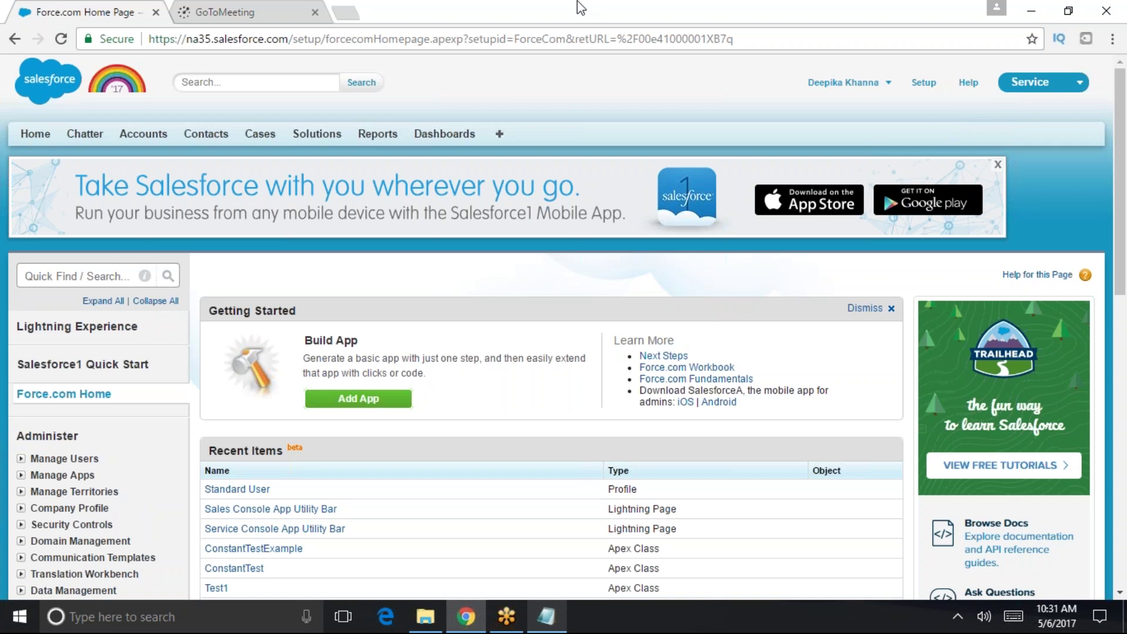
click(378, 134)
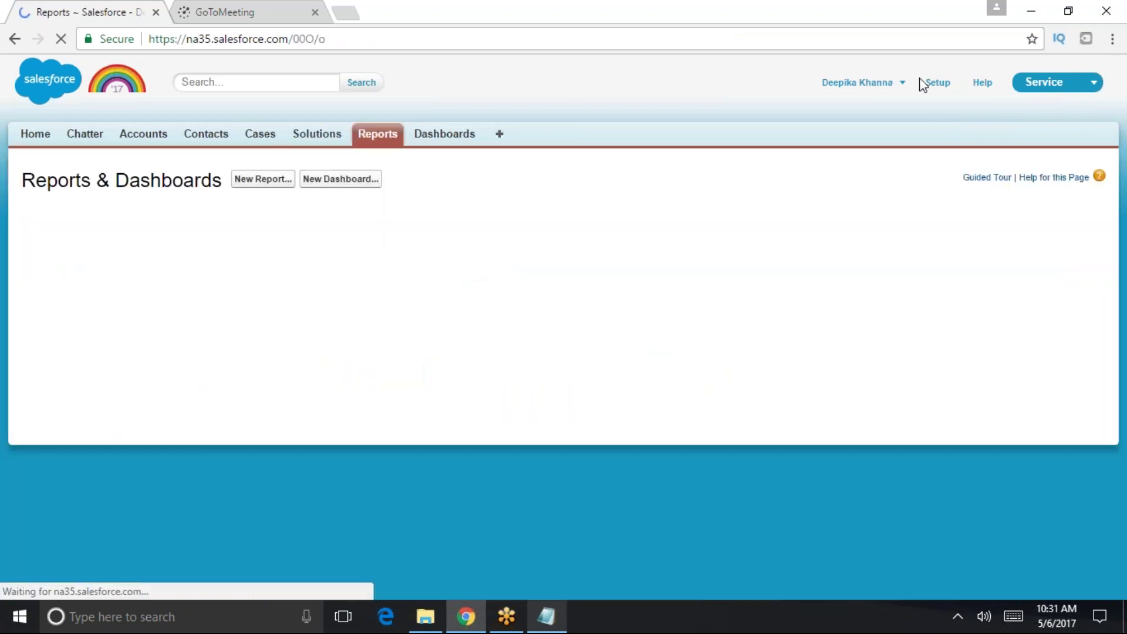
click(923, 82)
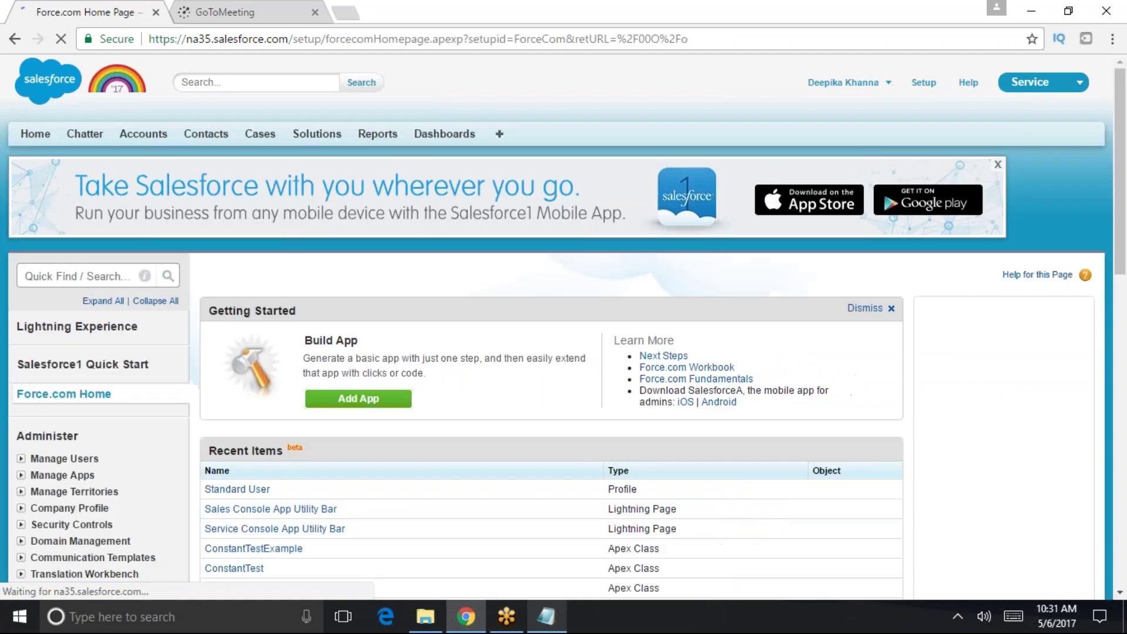
click(923, 83)
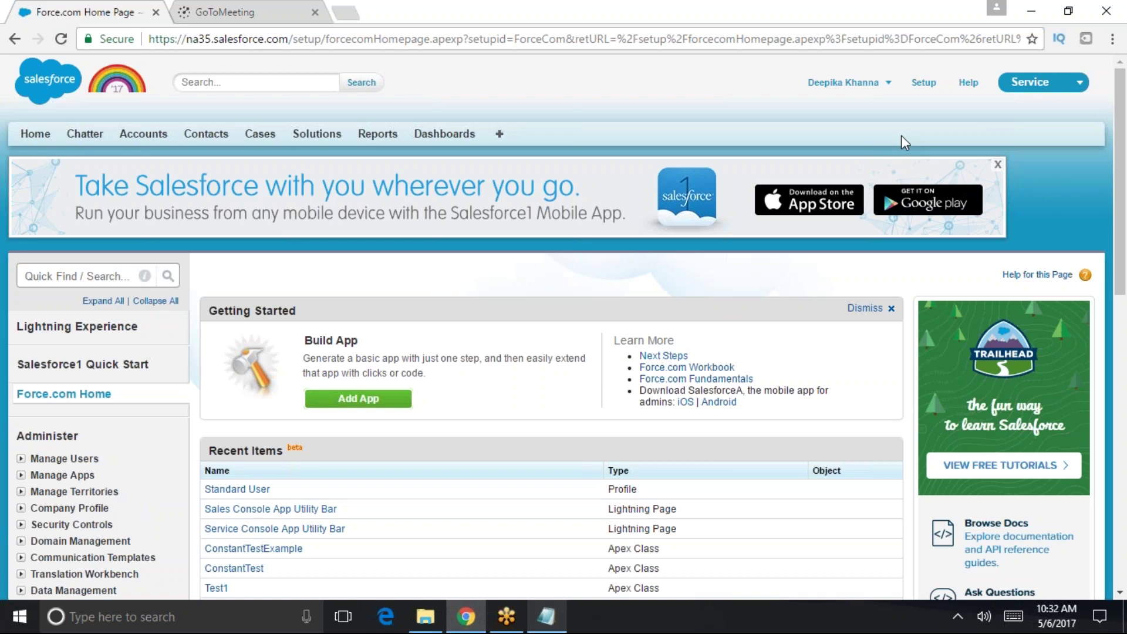
click(258, 135)
click(387, 217)
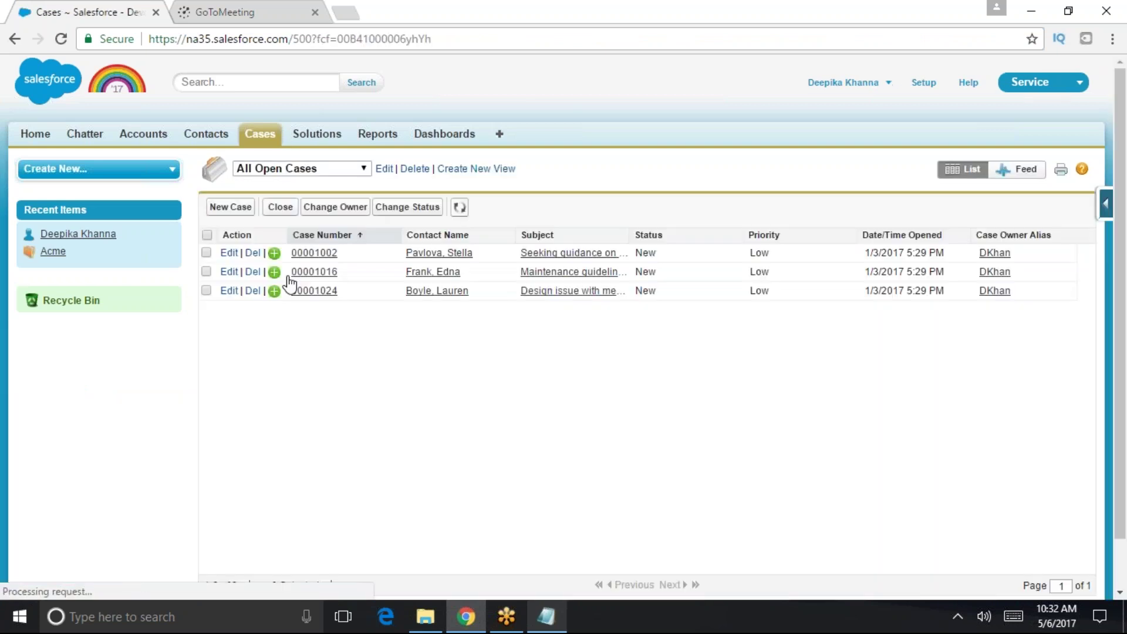
- Open the first open case, then return to Force.com Setup home and bring up the Notepad notes
click(312, 253)
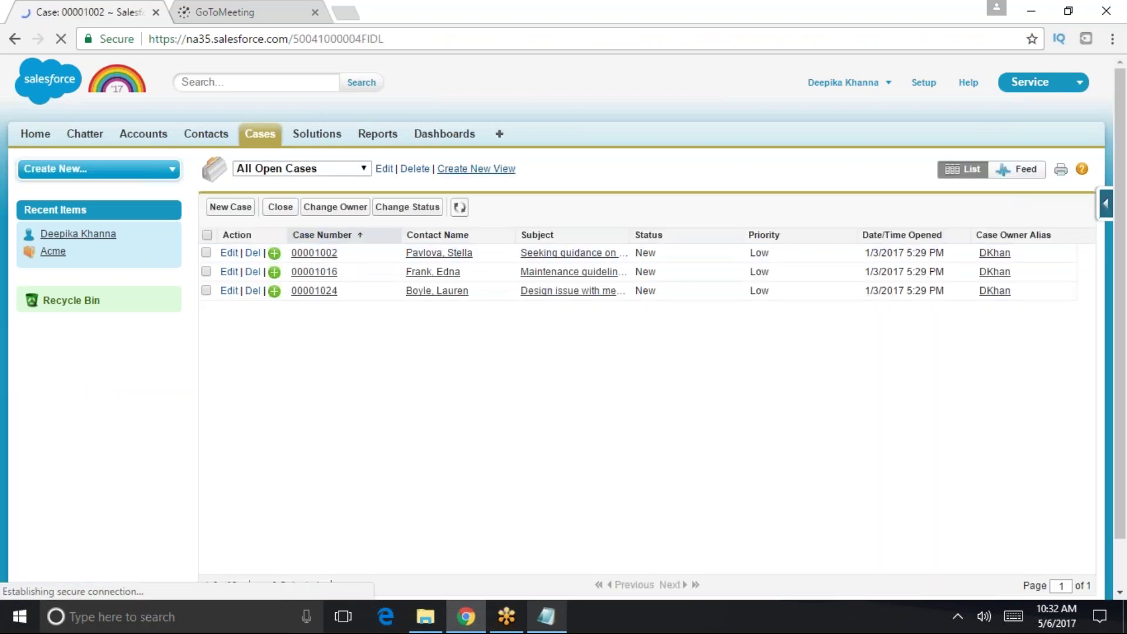
scroll(836, 528, down, 4)
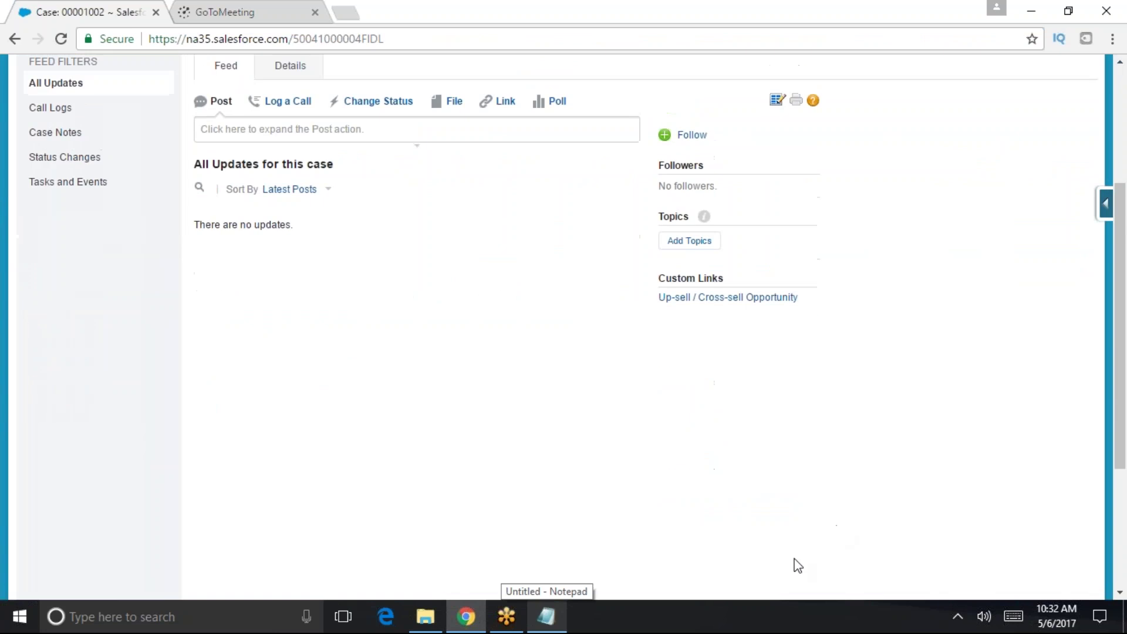
scroll(828, 537, up, 4)
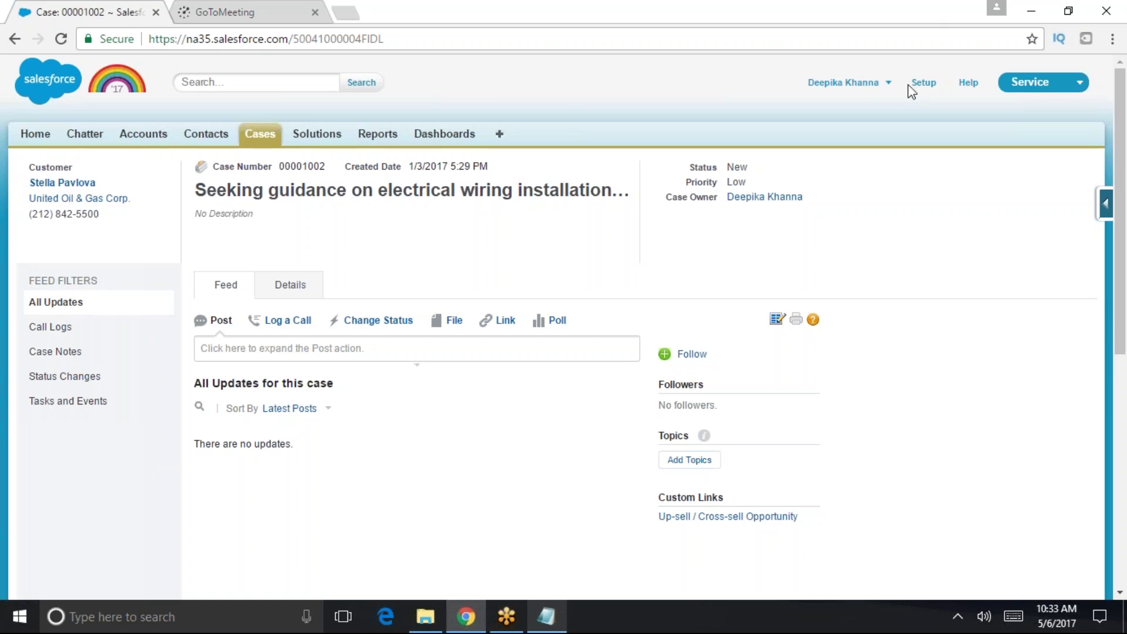
click(923, 83)
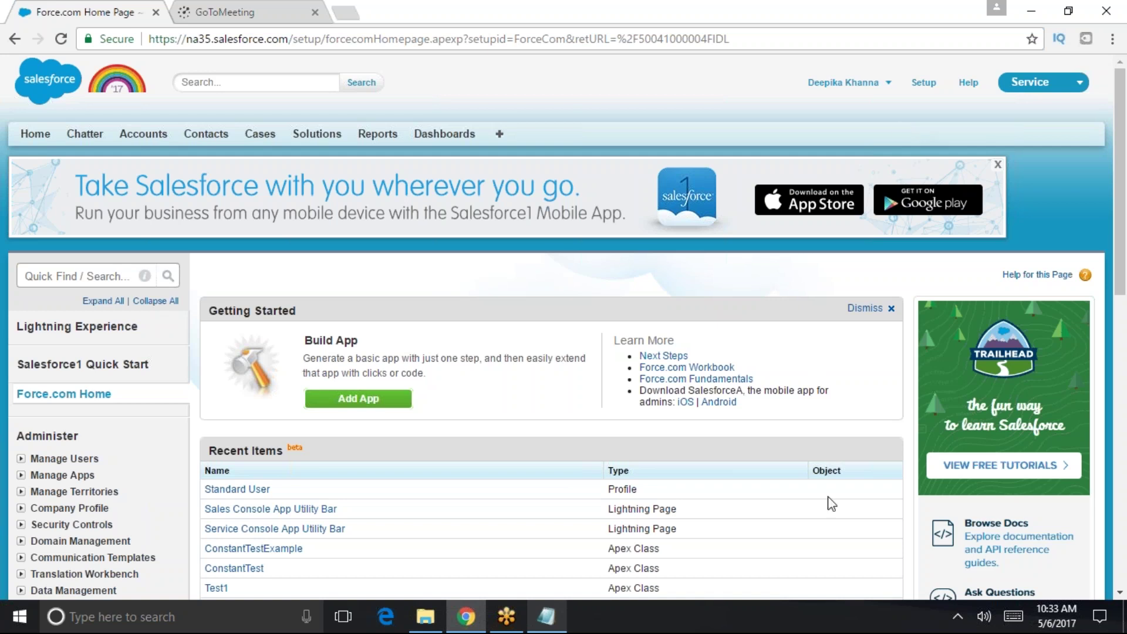
click(545, 616)
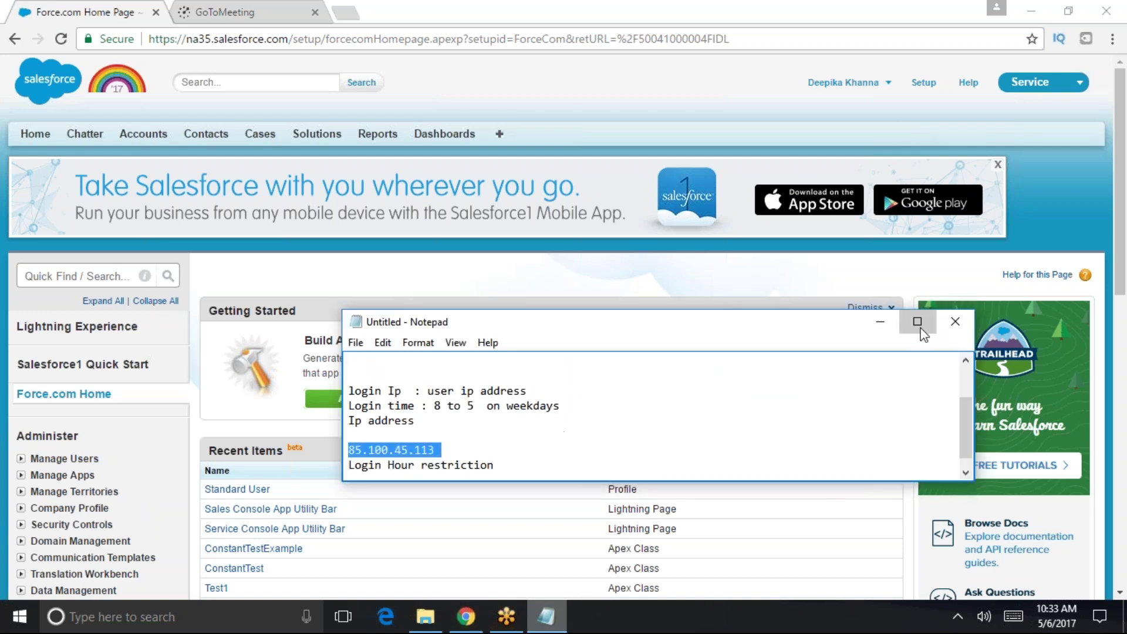
- Maximize Notepad and add a 'company information and primary contact details' line
click(918, 321)
click(344, 233)
key(Return)
key(Return)
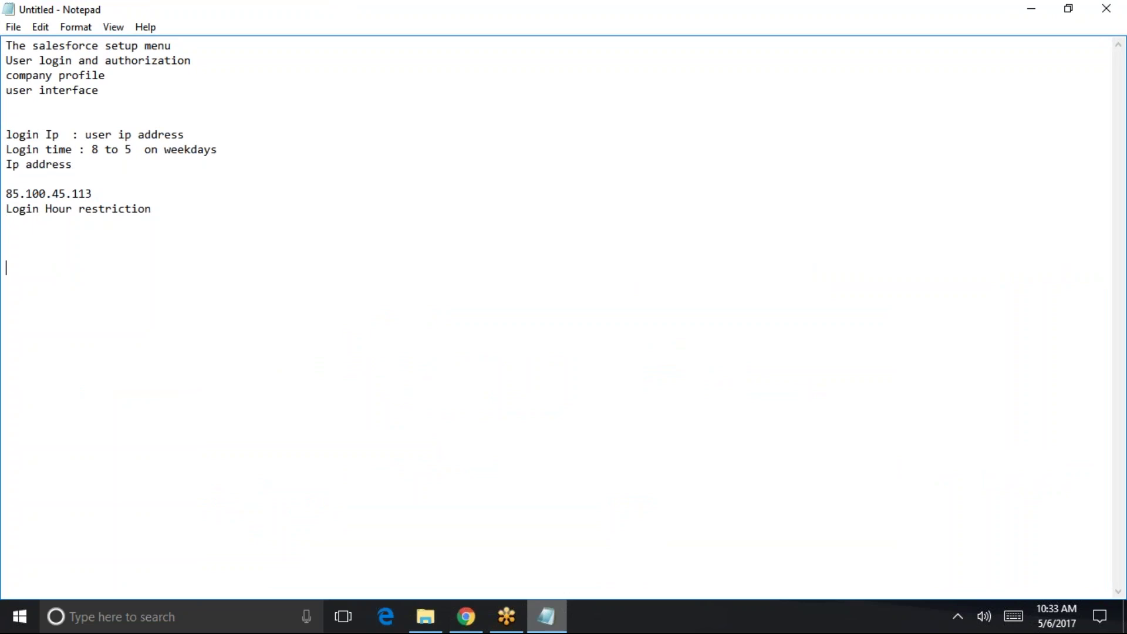
text(company informatio)
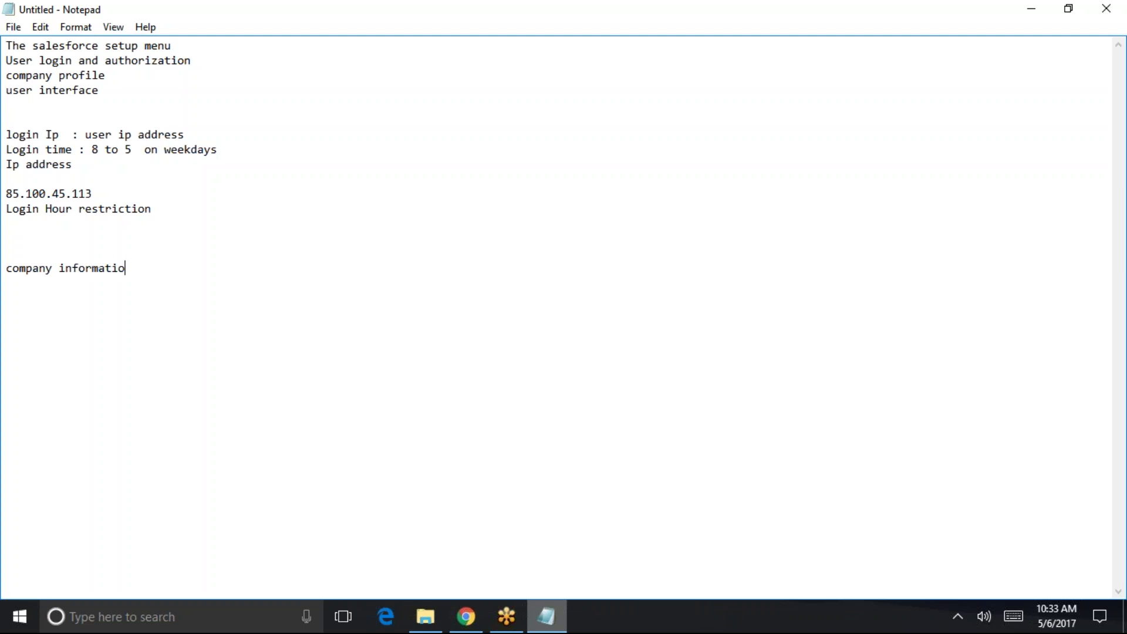
text(n nnd promary conta)
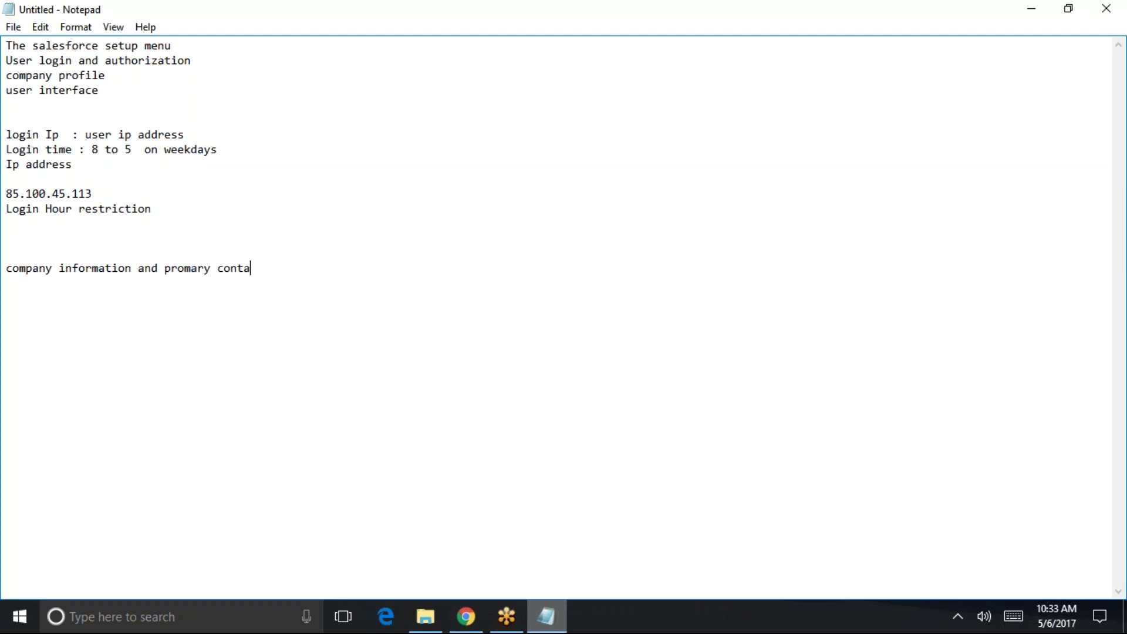
text(ct details)
key(Return)
- Add the note 'default time zone, locale, license'
text(defaul)
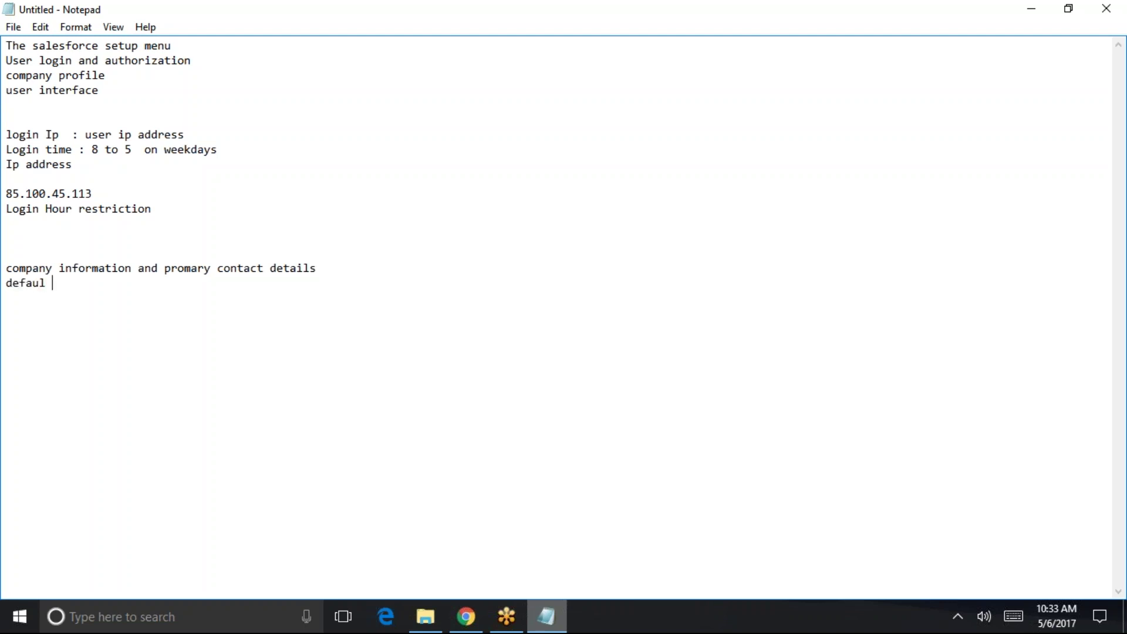
text(t time zone , locale )
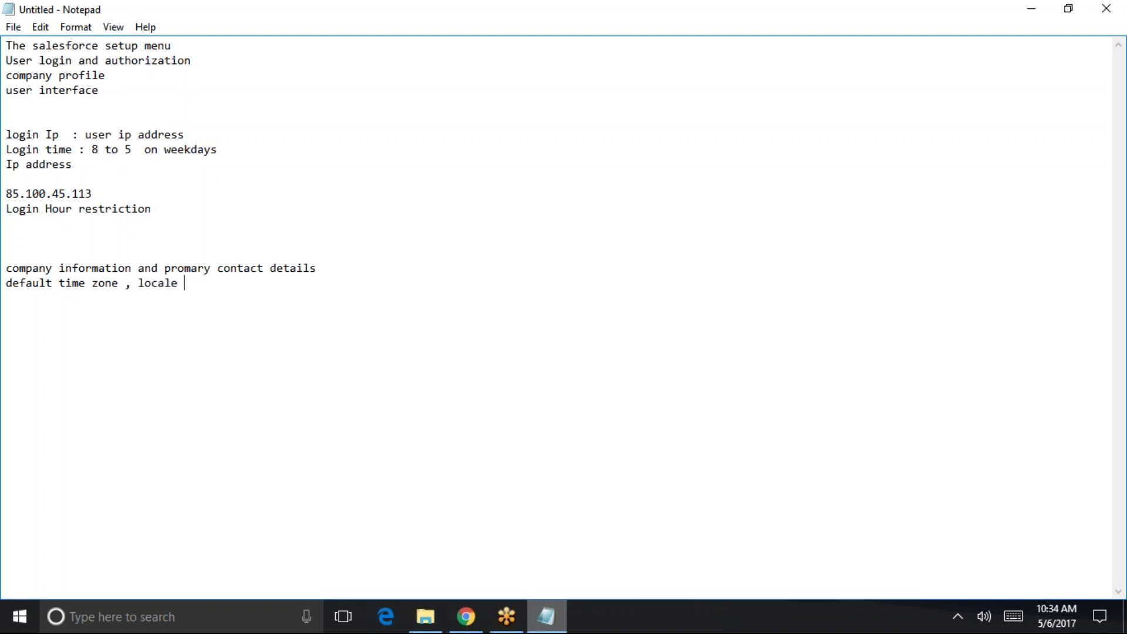
text(licensed)
key(BackSpace)
text(fis)
key(BackSpace)
key(BackSpace)
key(BackSpace)
key(Return)
- Add 'fiscal year' and 'currencies and exchange rates' lines, then hide Notepad
text(fiscal tea)
key(BackSpace)
key(BackSpace)
key(BackSpace)
text(year)
key(Return)
text(current)
key(BackSpace)
text(cies  )
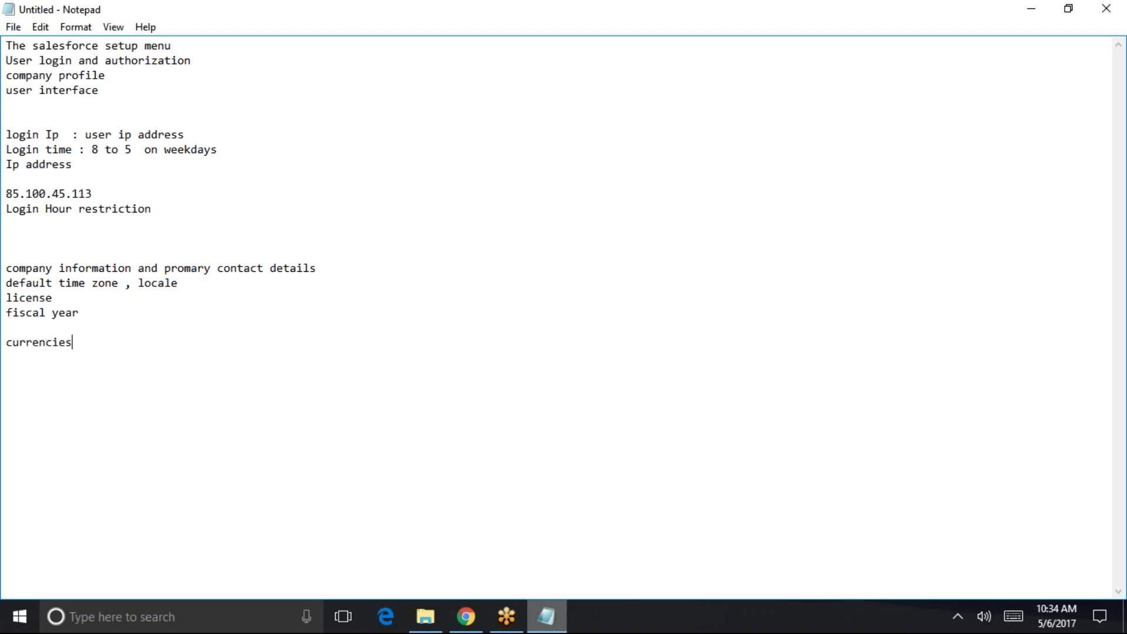
text( and)
text(exchange rates)
key(Return)
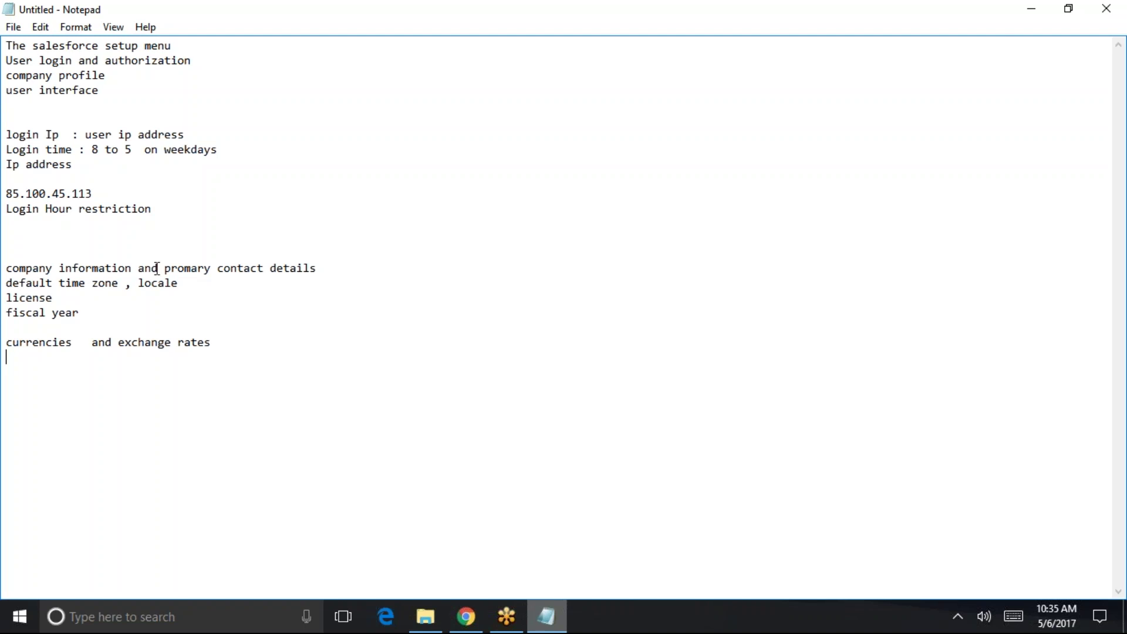
drag(390, 271, 6, 268)
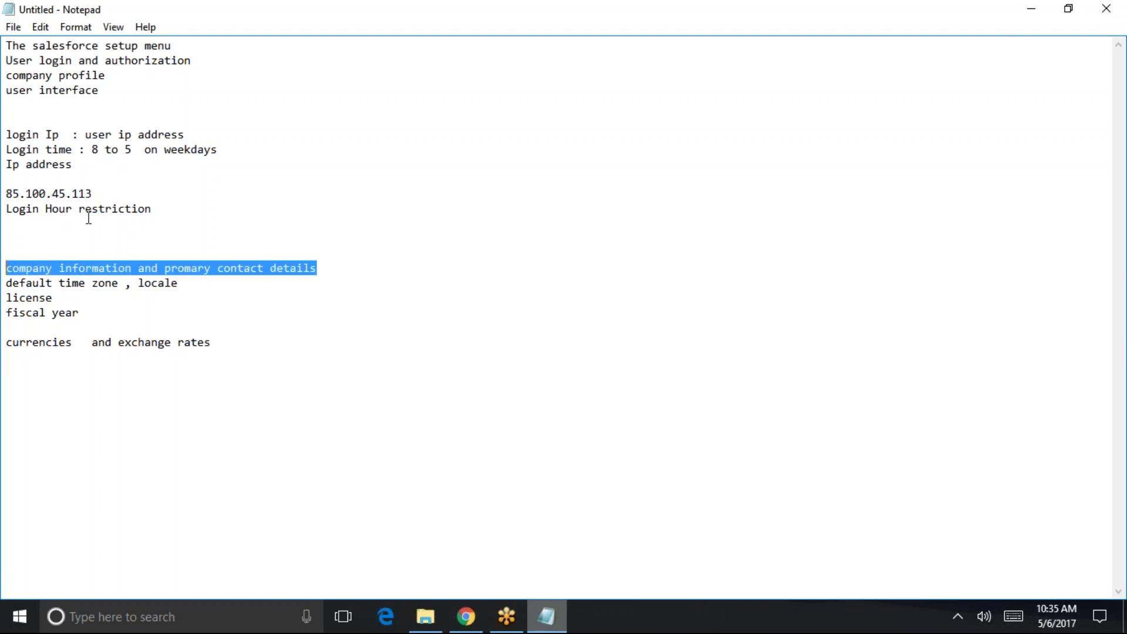
click(1032, 8)
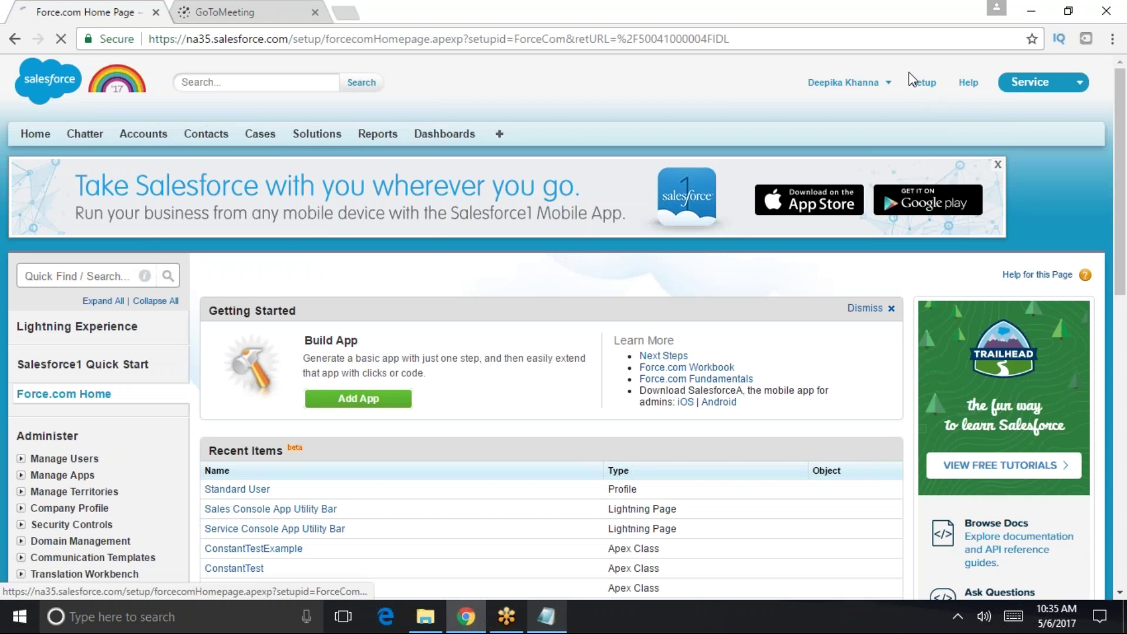
- Find 'company' in Setup Quick Find and open the Company Information page
click(925, 87)
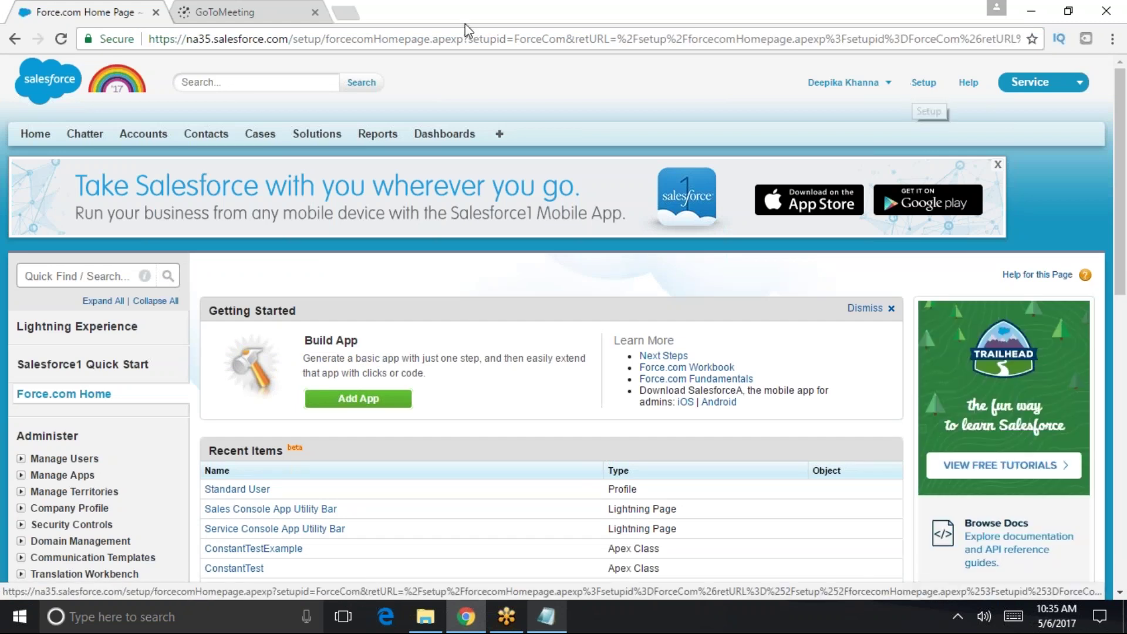
click(70, 274)
text(compan)
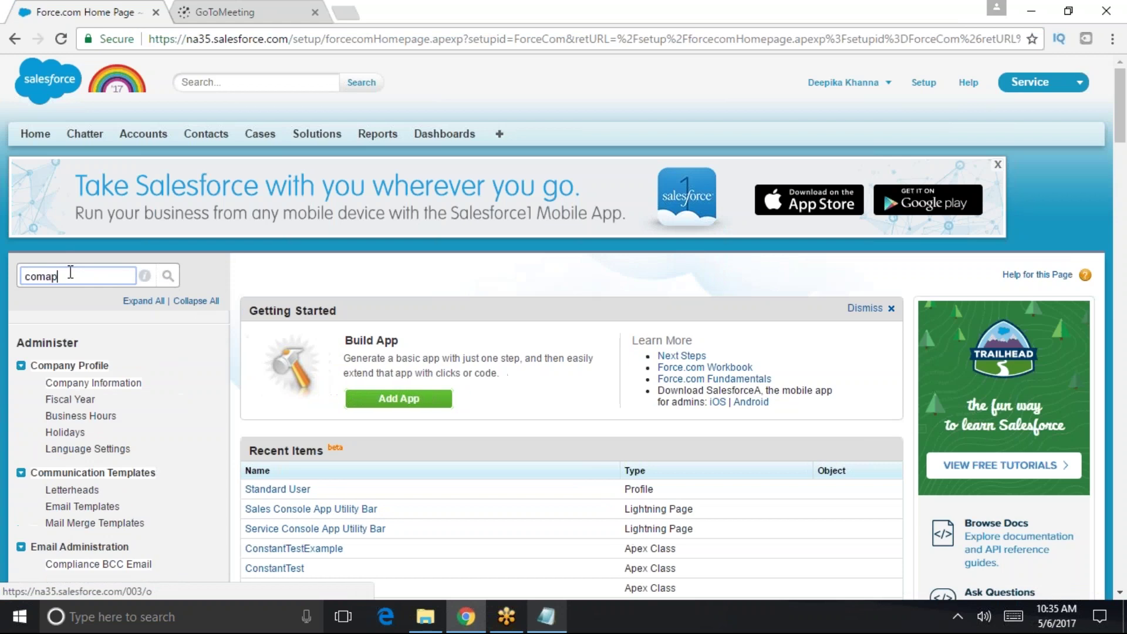
key(BackSpace)
key(BackSpace)
key(BackSpace)
text(pany)
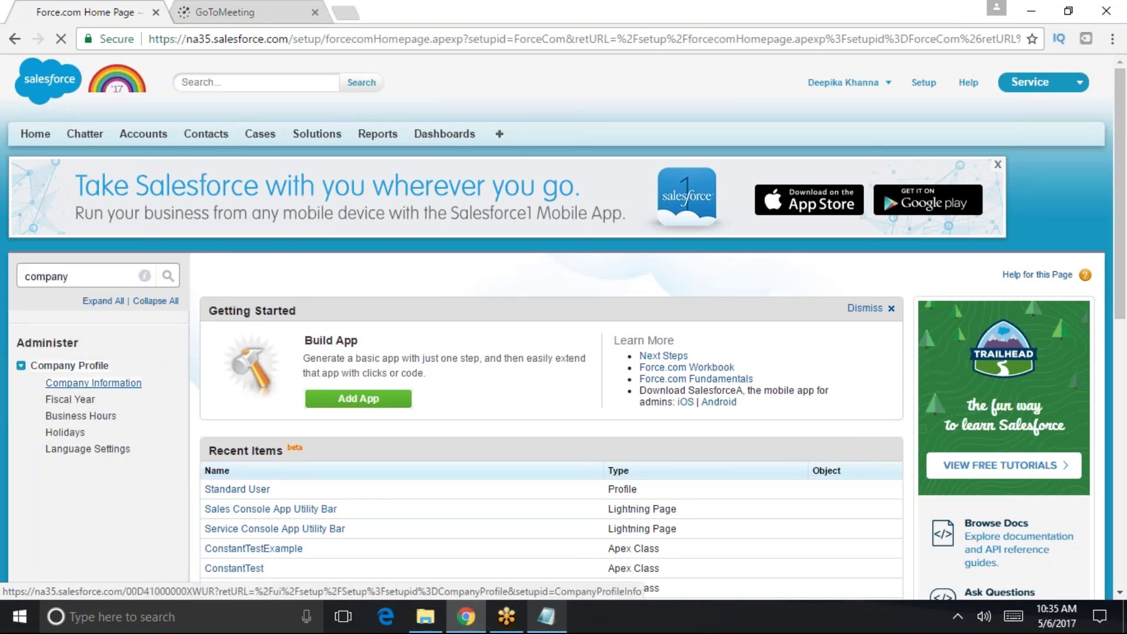
click(101, 384)
- Review MyTutorialRack's company details and start editing the organization profile
scroll(640, 495, down, 3)
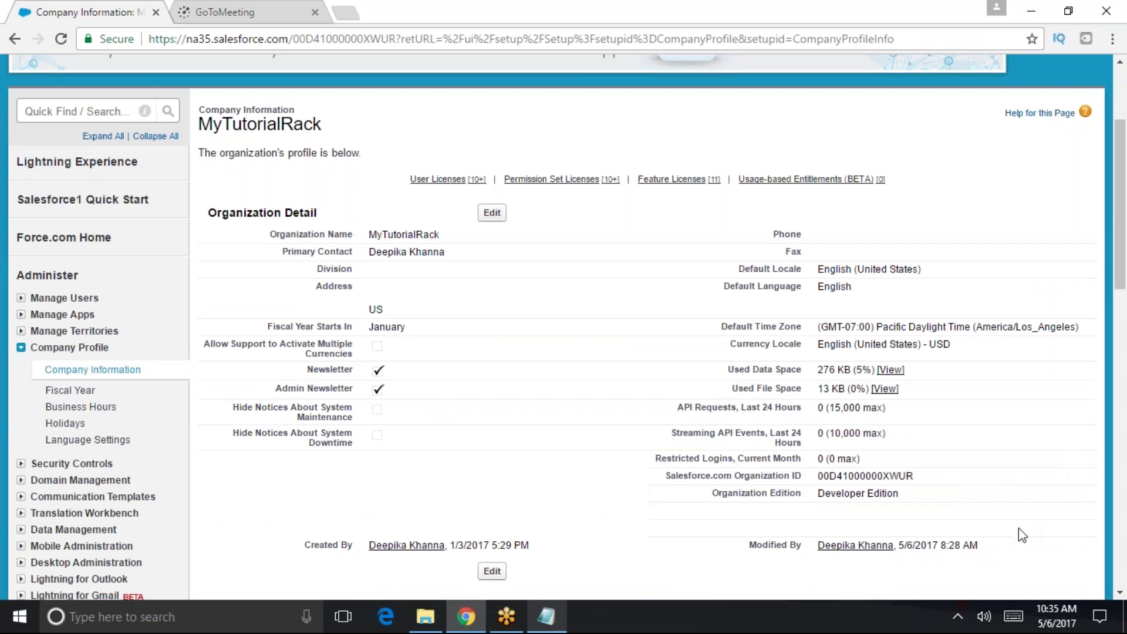
scroll(1019, 527, down, 2)
scroll(847, 478, up, 5)
scroll(1012, 410, down, 1)
click(496, 213)
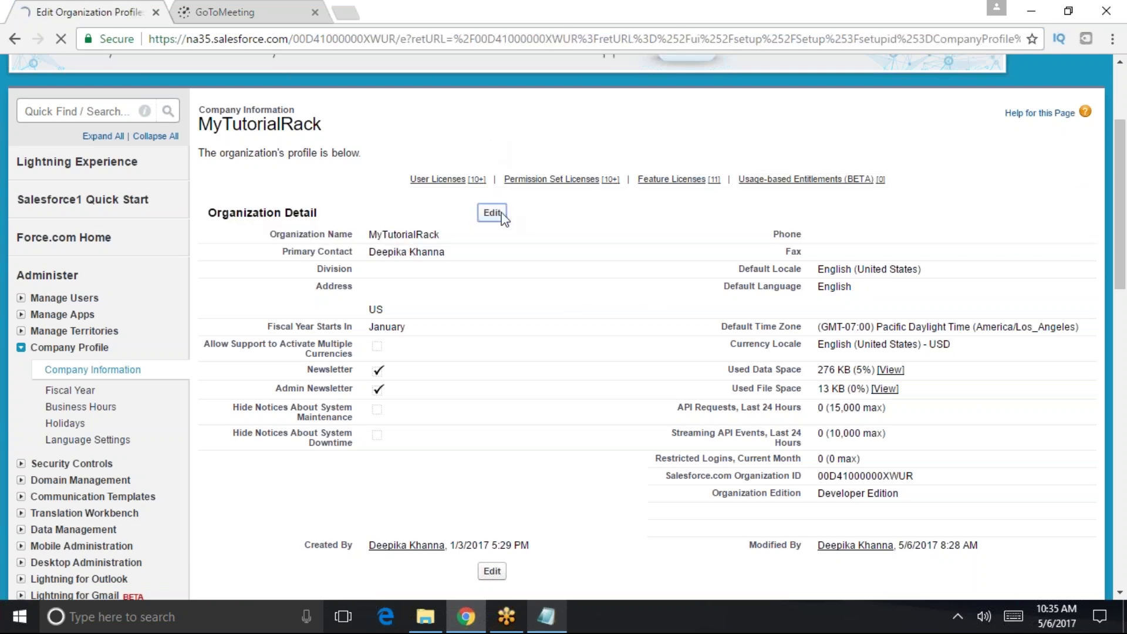
scroll(528, 405, down, 4)
click(392, 264)
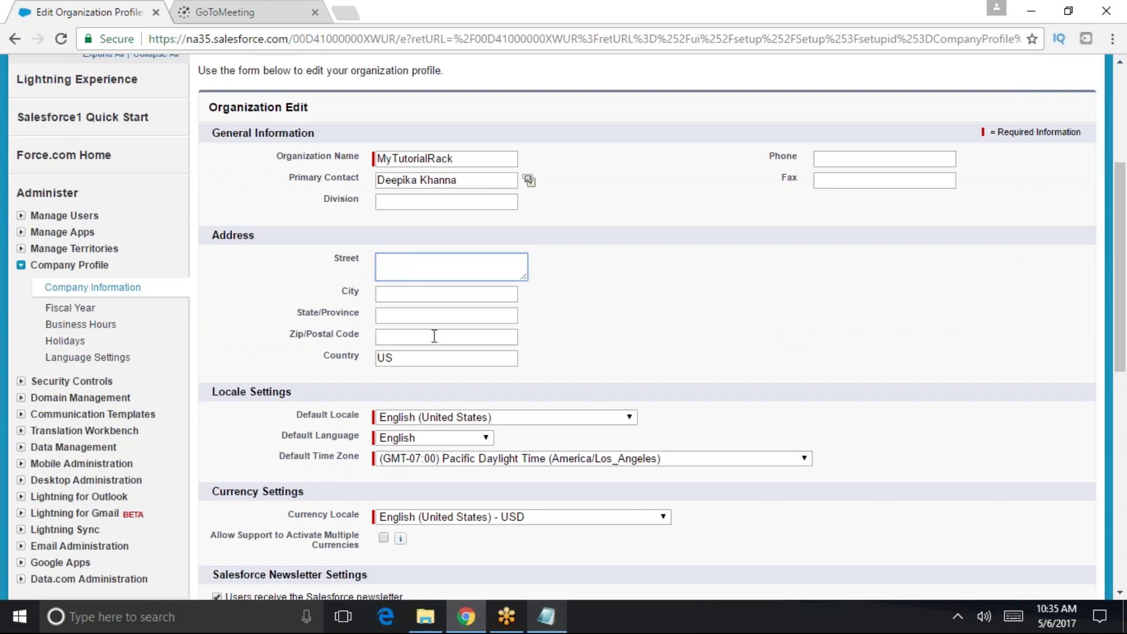
scroll(629, 403, down, 1)
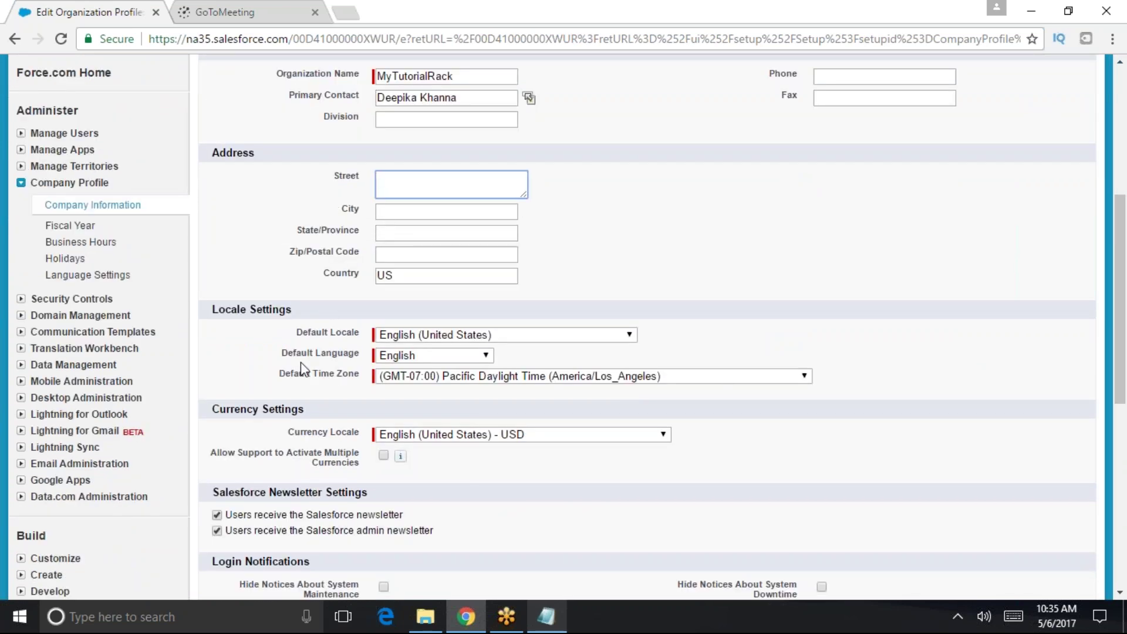
double_click(319, 374)
drag(281, 354, 359, 358)
click(406, 356)
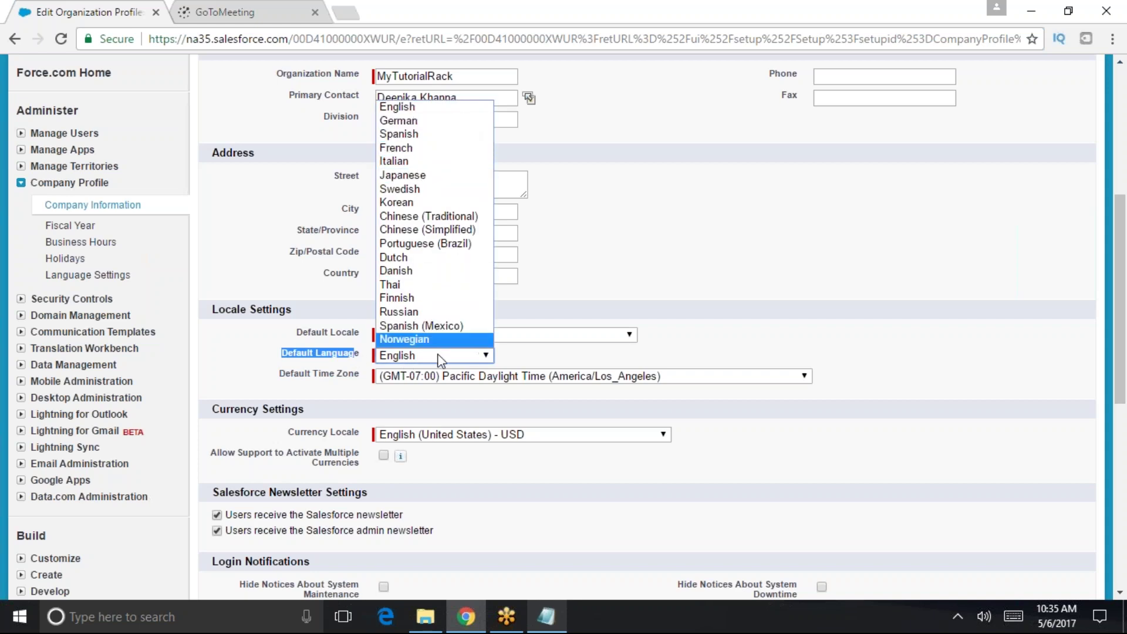
click(602, 358)
scroll(410, 299, down, 2)
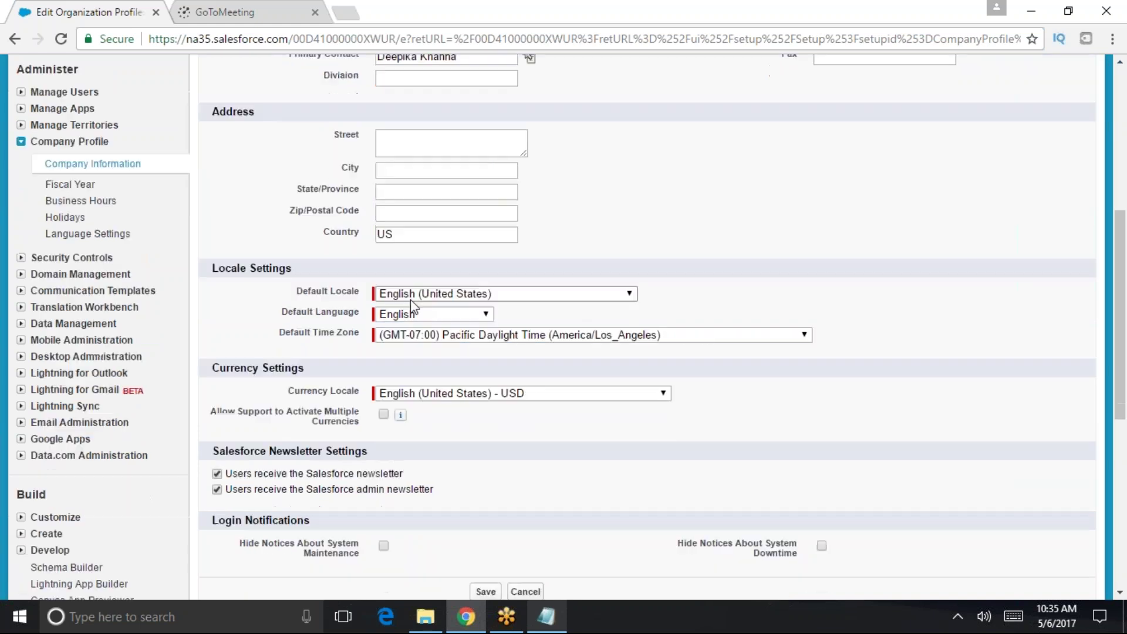
scroll(411, 299, down, 1)
click(476, 253)
click(478, 256)
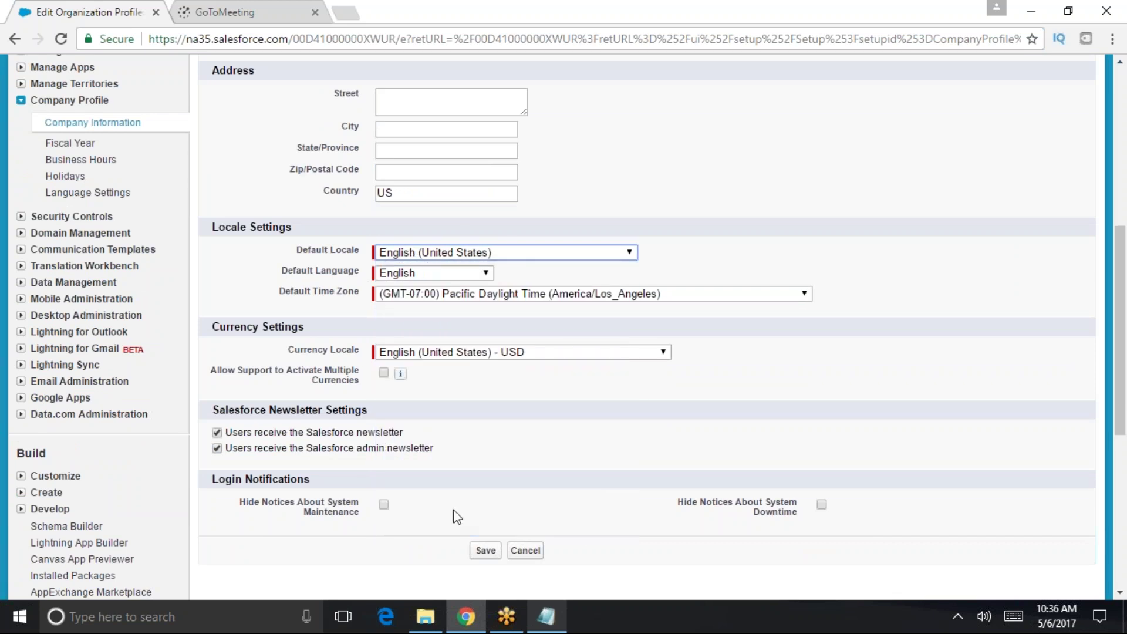
drag(287, 350, 359, 355)
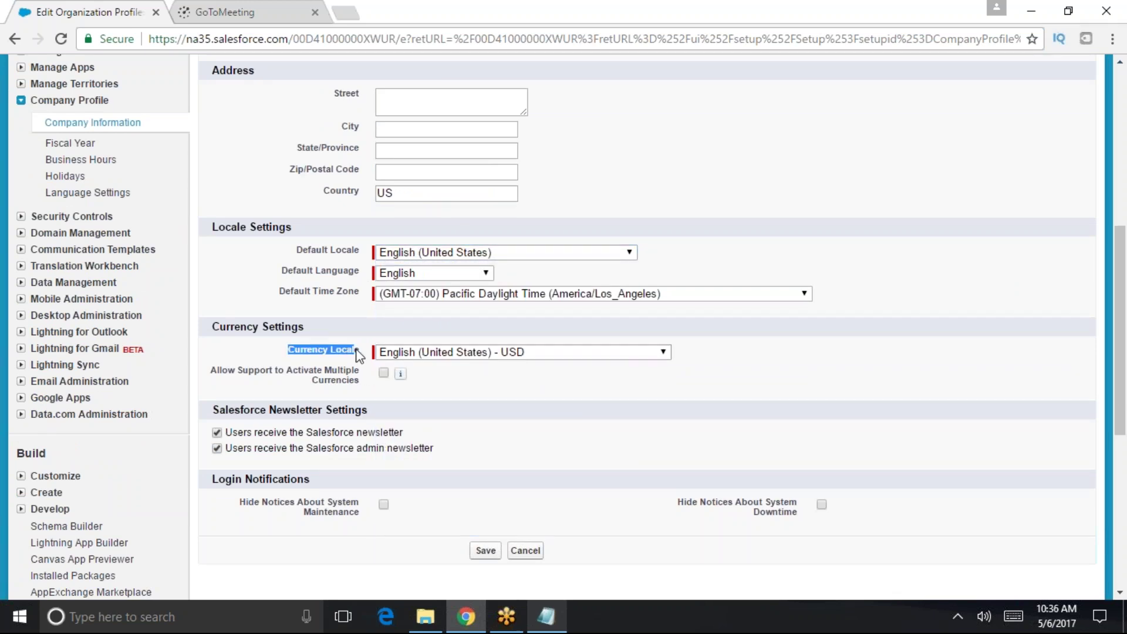
click(534, 358)
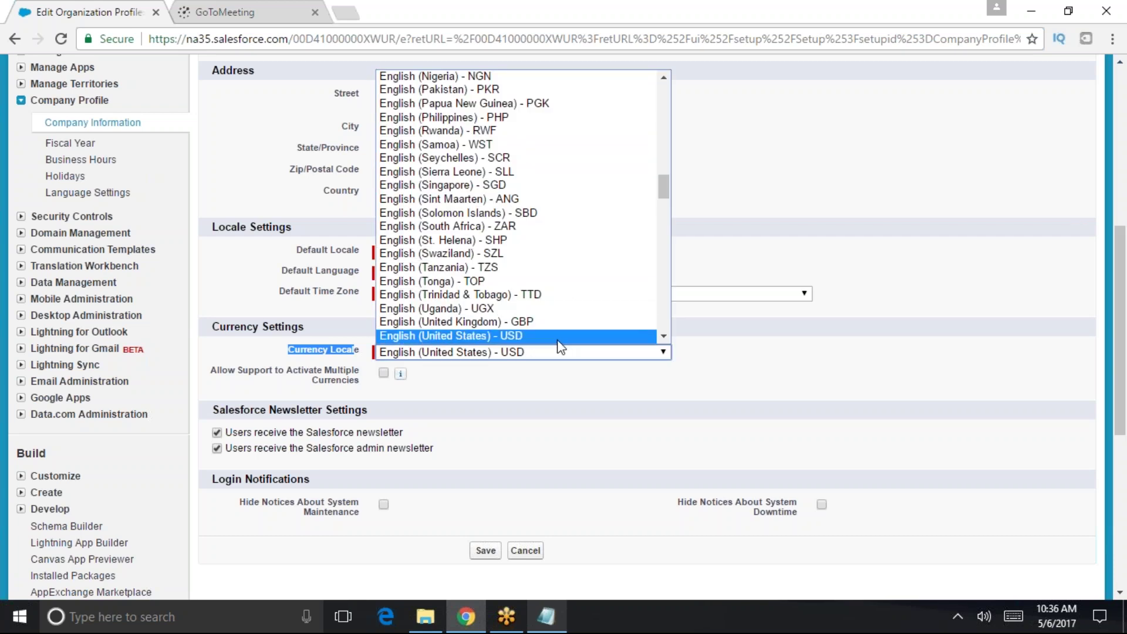
scroll(555, 332, up, 4)
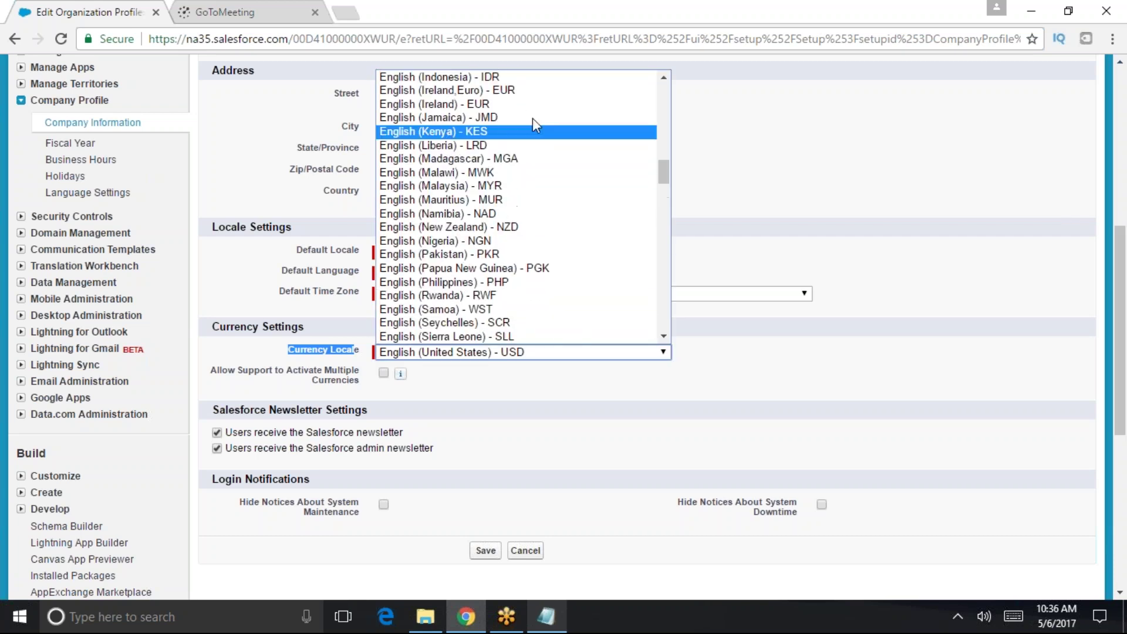
click(524, 355)
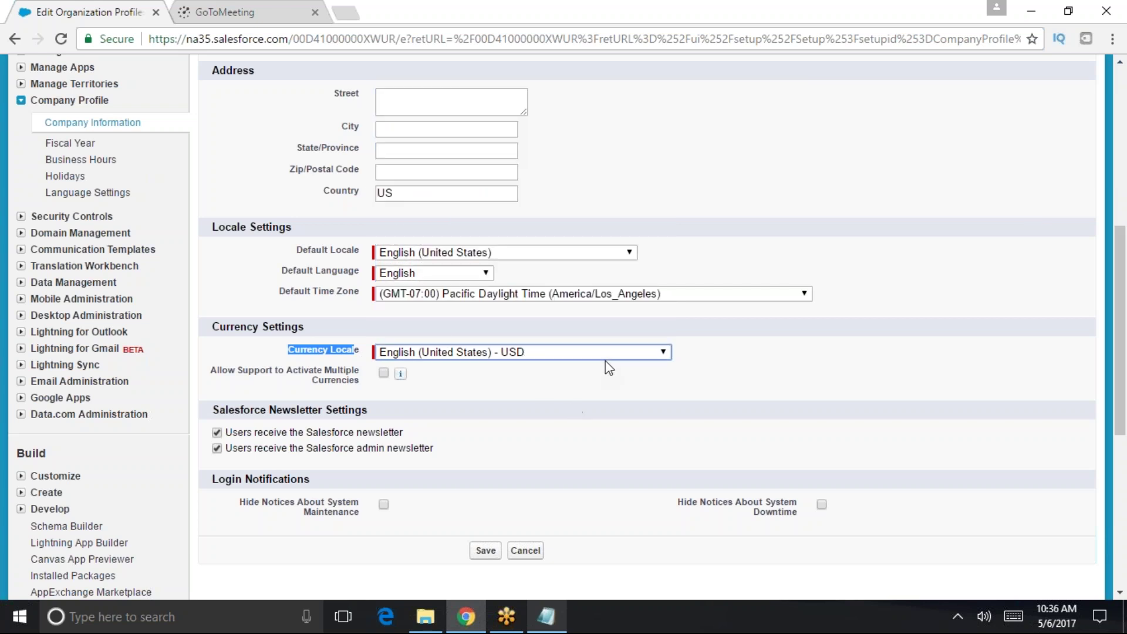
scroll(604, 370, down, 1)
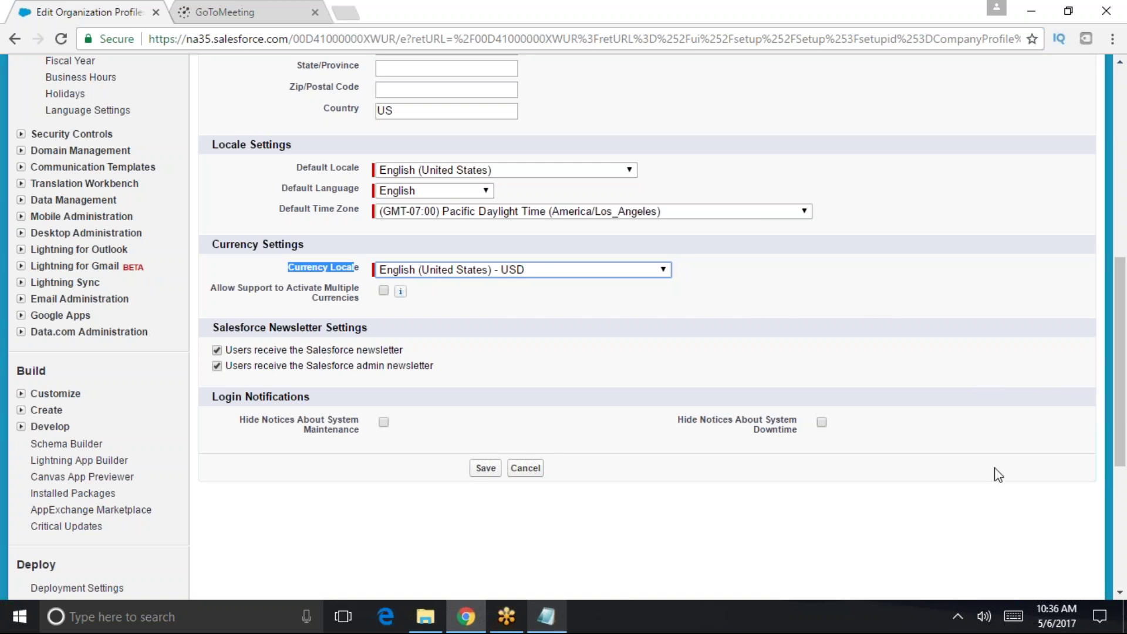
key(super+r)
- Add 'User license :', 'Feature License' and 'Permission Set license' lines to the notes
click(552, 615)
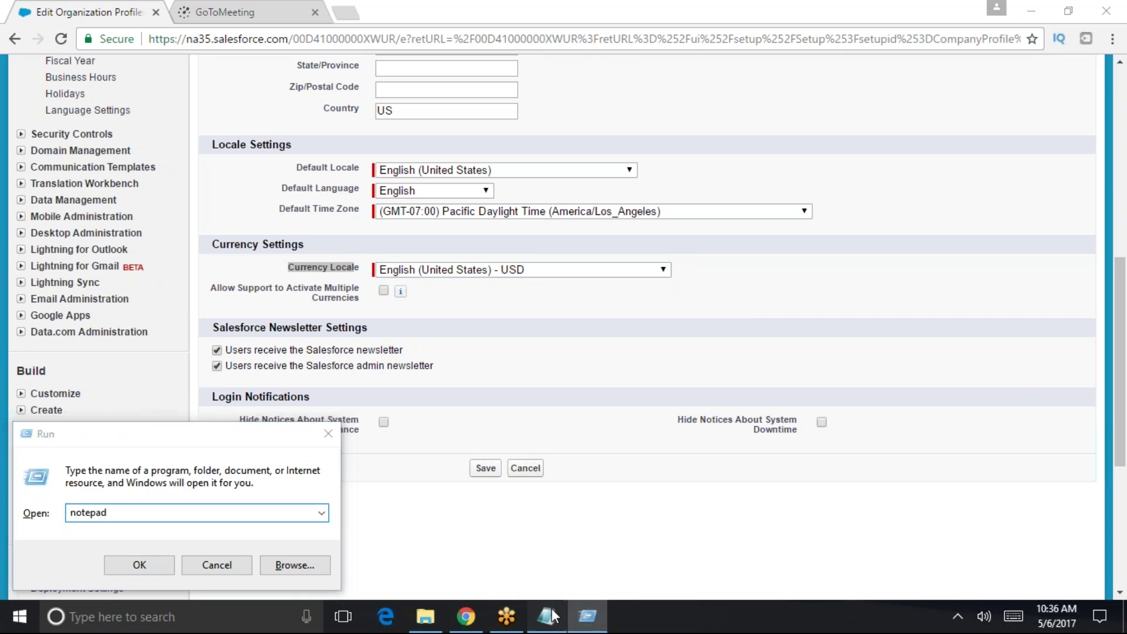
text(User license)
key(Return)
text(Fea)
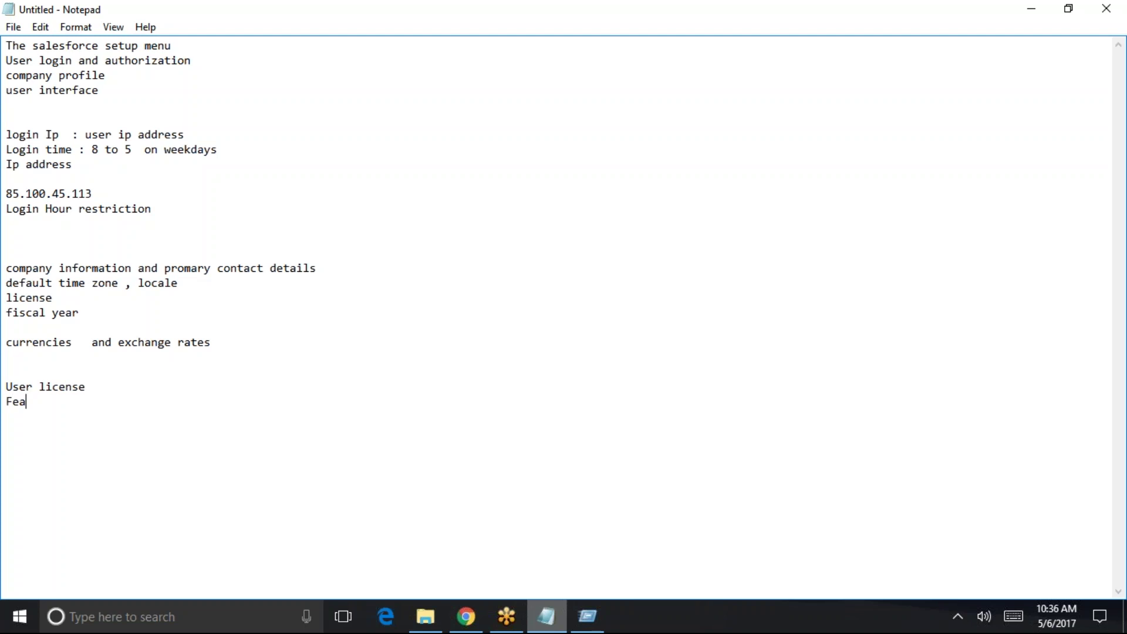
text(ture License)
key(Return)
text(Permission Set license)
click(163, 387)
text(:)
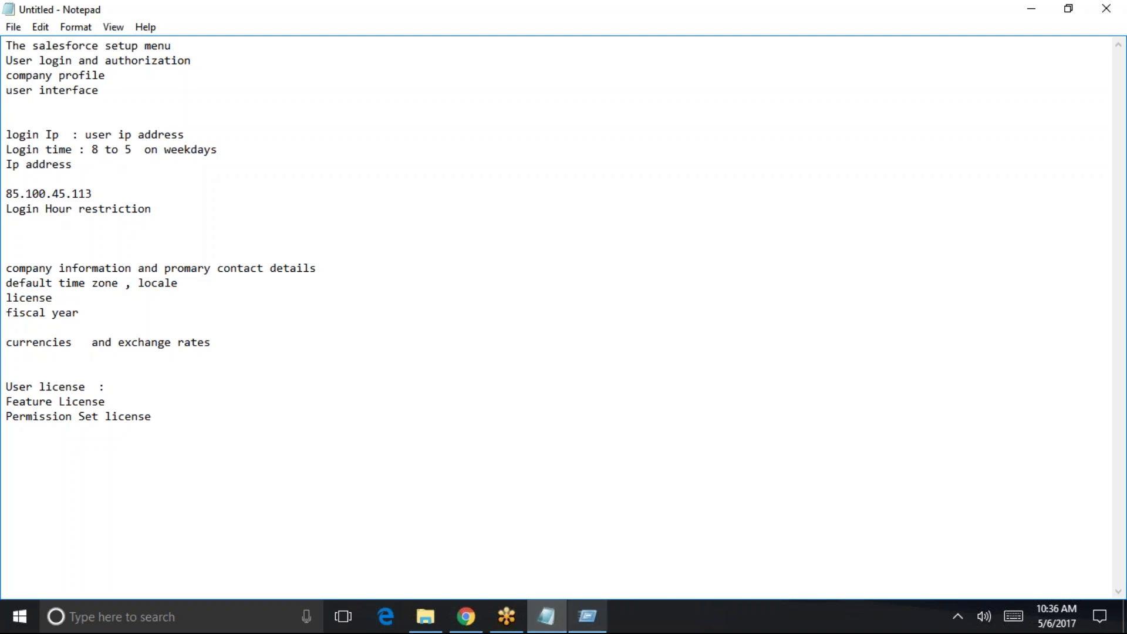
click(466, 616)
- Search Setup for 'user' and open the Standard User profile
scroll(522, 392, up, 3)
scroll(522, 393, up, 6)
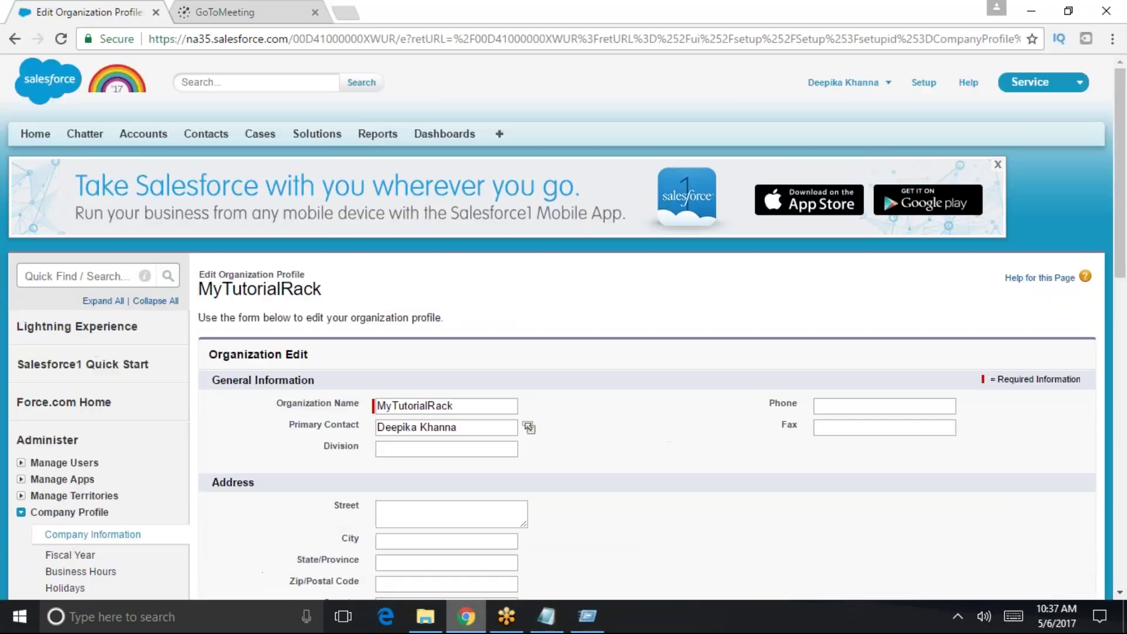
click(25, 276)
text(user)
key(Return)
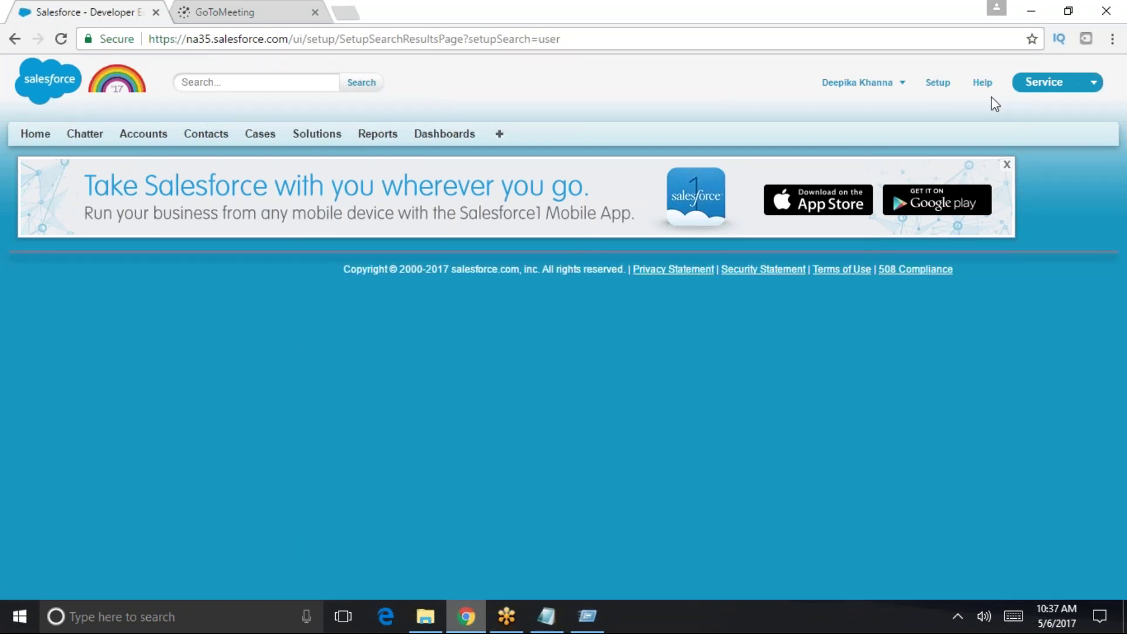
click(940, 83)
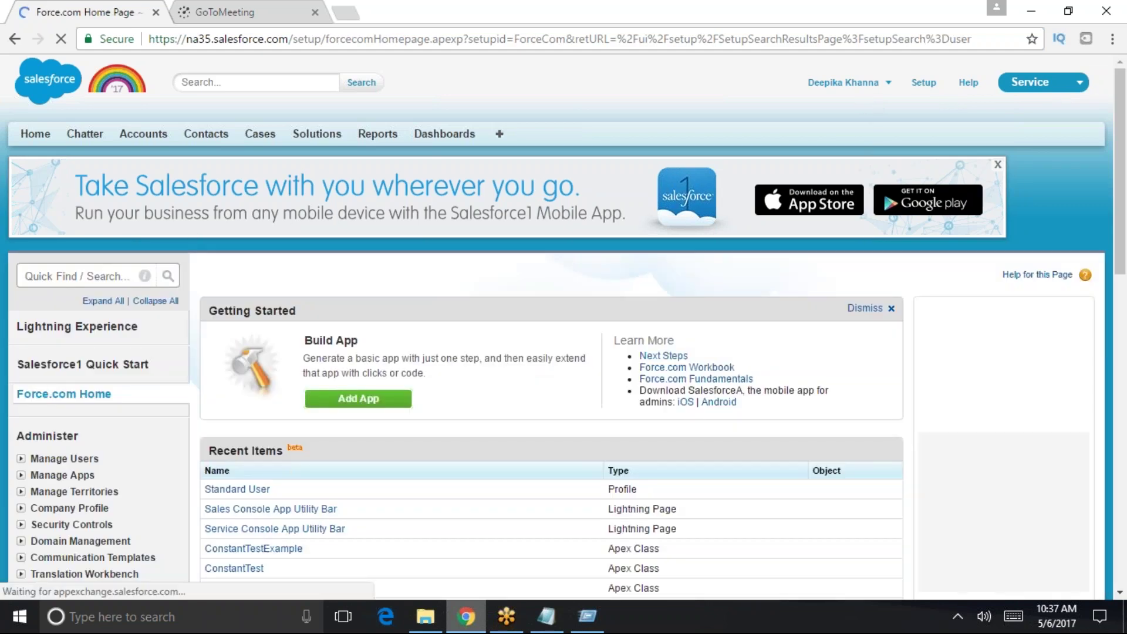
click(237, 490)
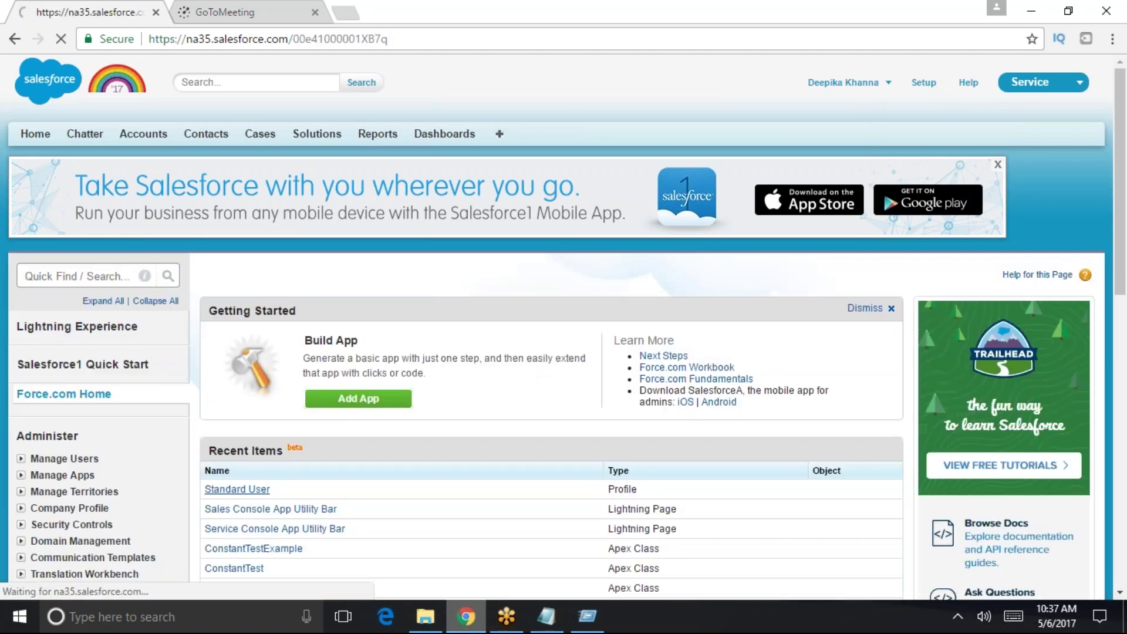
- Edit the administrator user from the Users list, highlighting its Salesforce user license
click(89, 276)
text(user)
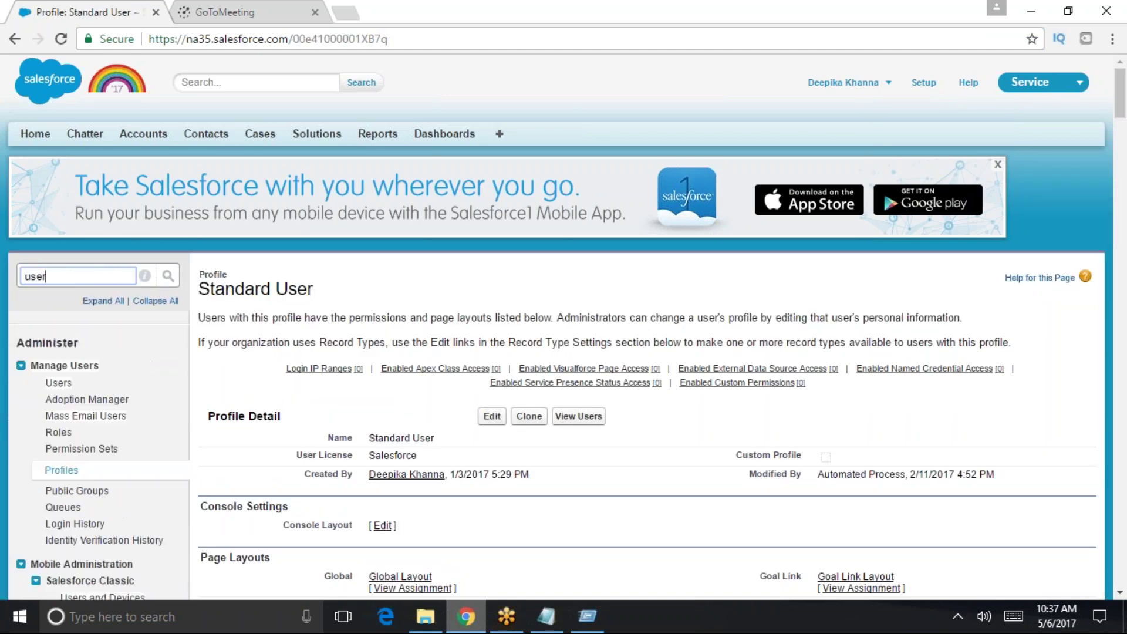
click(58, 383)
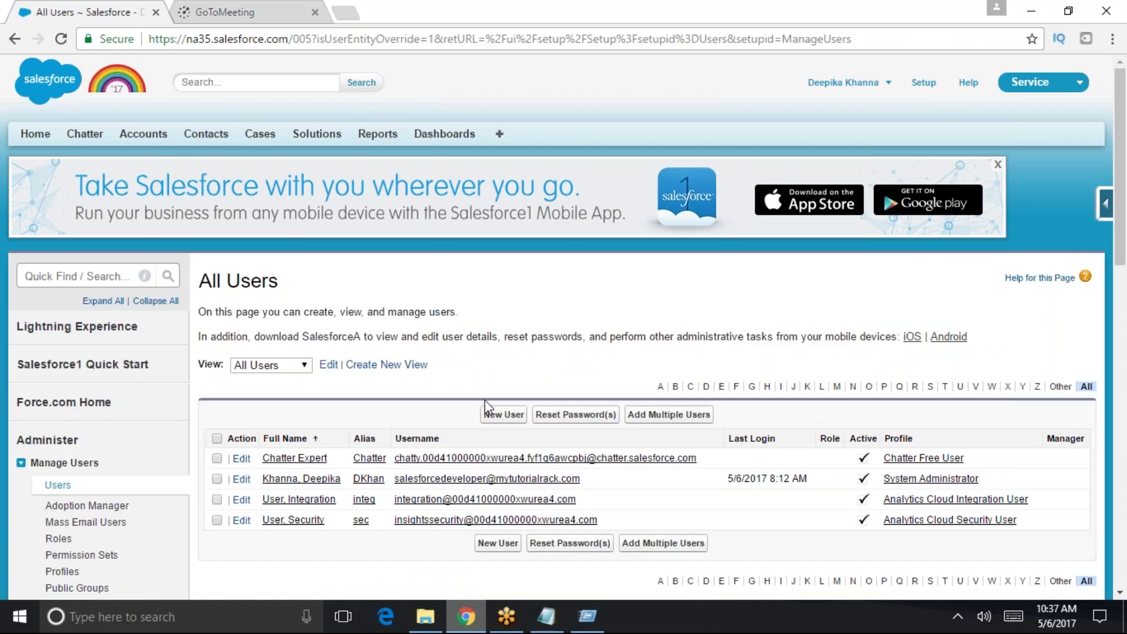
click(301, 478)
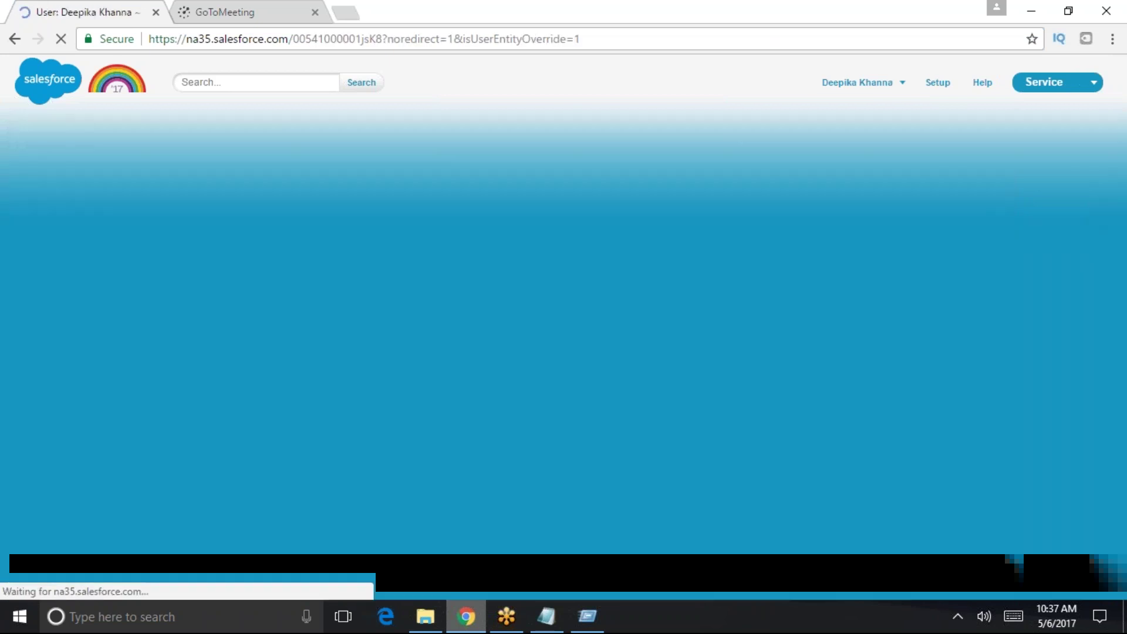
scroll(508, 194, down, 3)
click(493, 205)
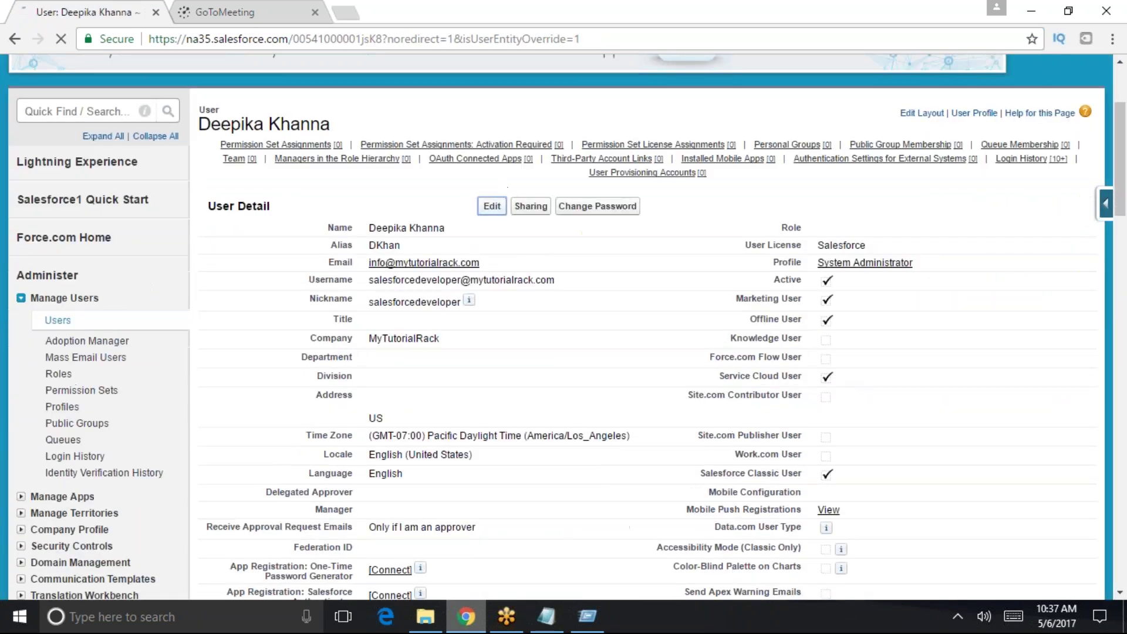
drag(837, 405, 786, 403)
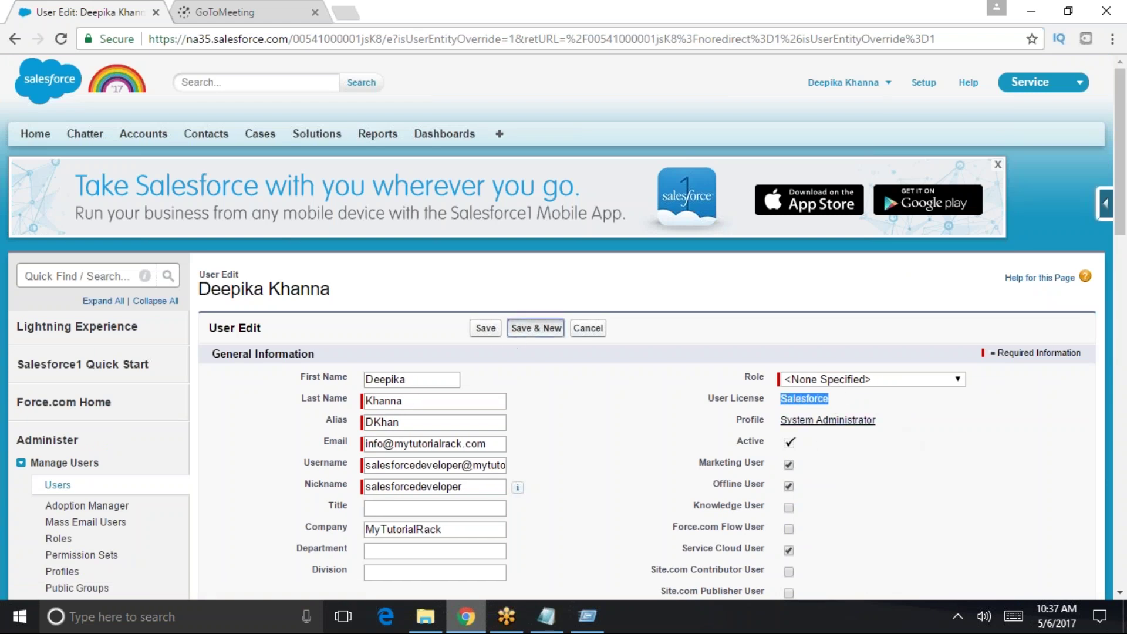
- Start a new user with Save & New, trying Work.com Only before choosing the Chatter Free license
click(517, 329)
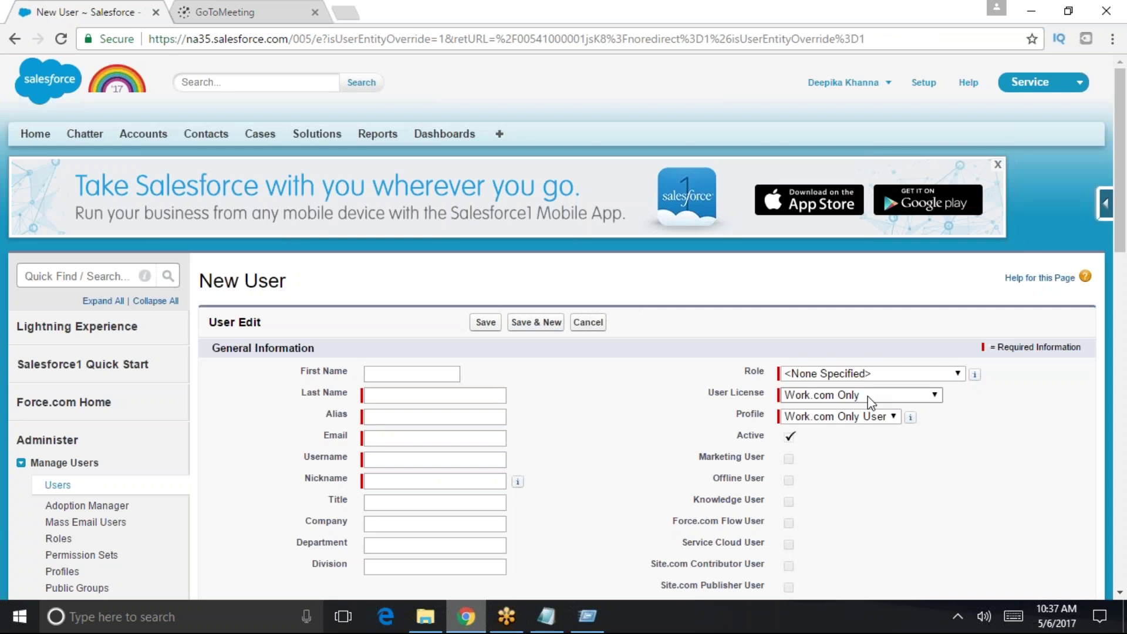
click(801, 395)
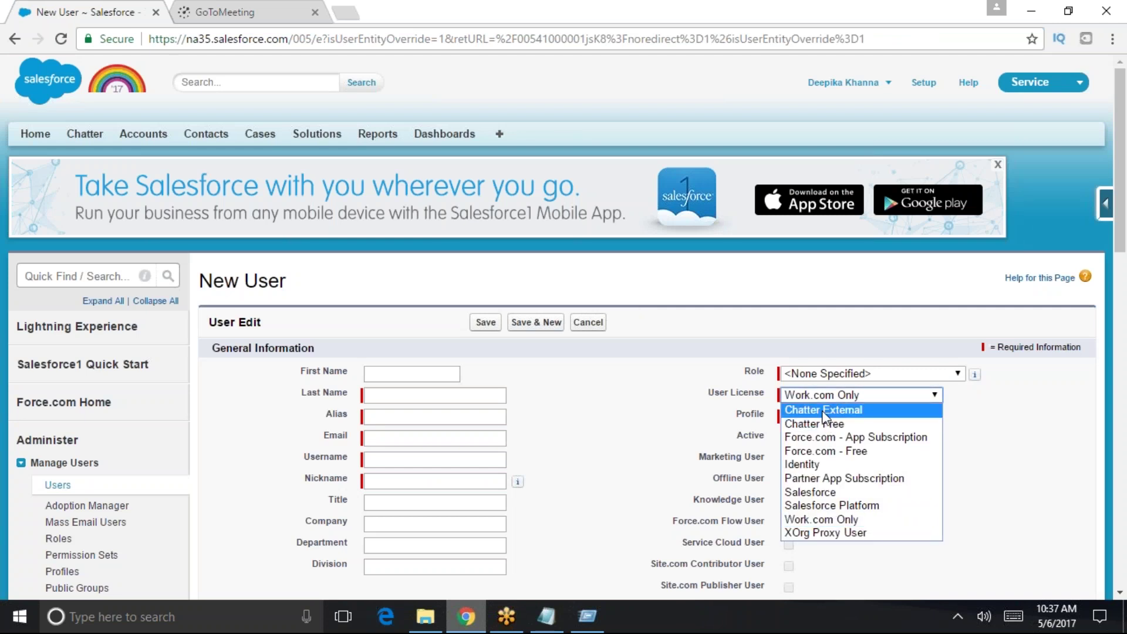
click(994, 528)
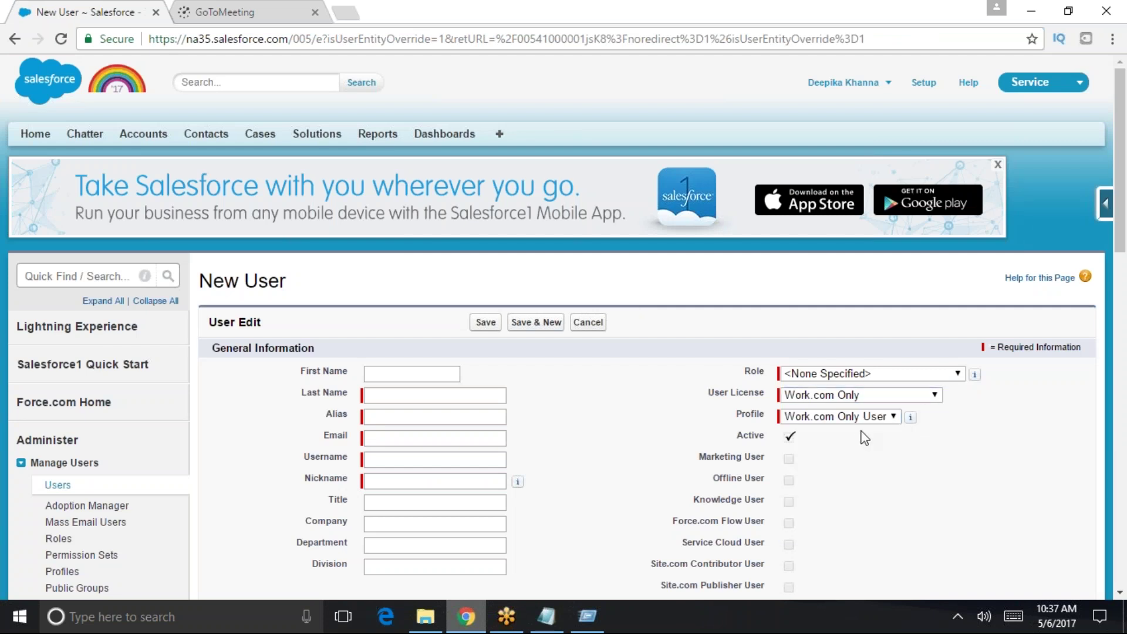
click(861, 418)
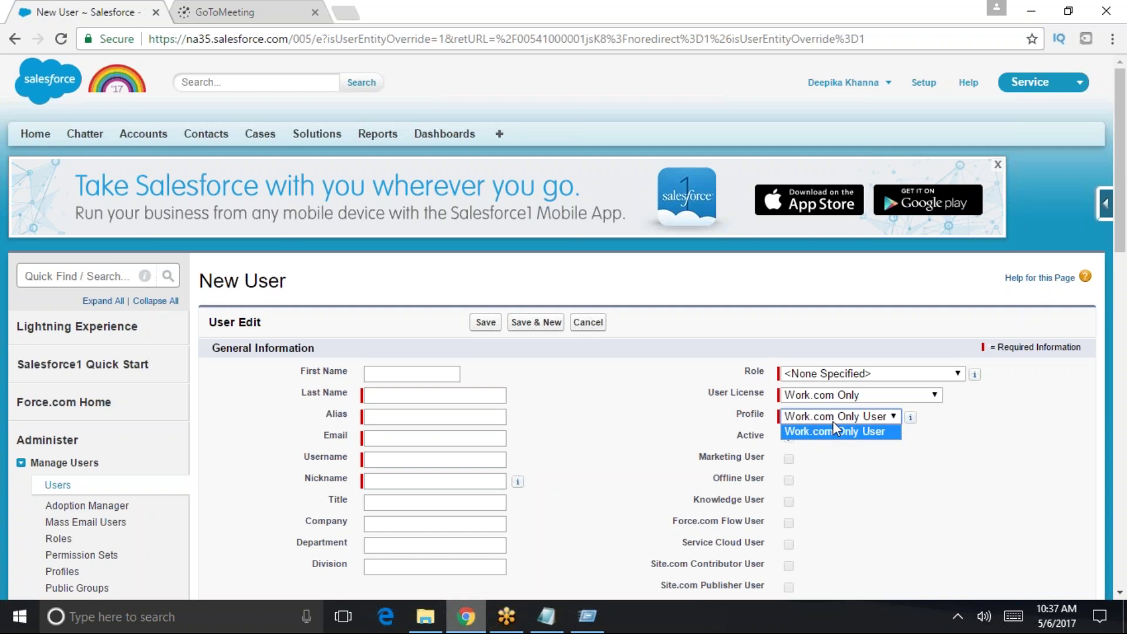
click(840, 395)
click(836, 422)
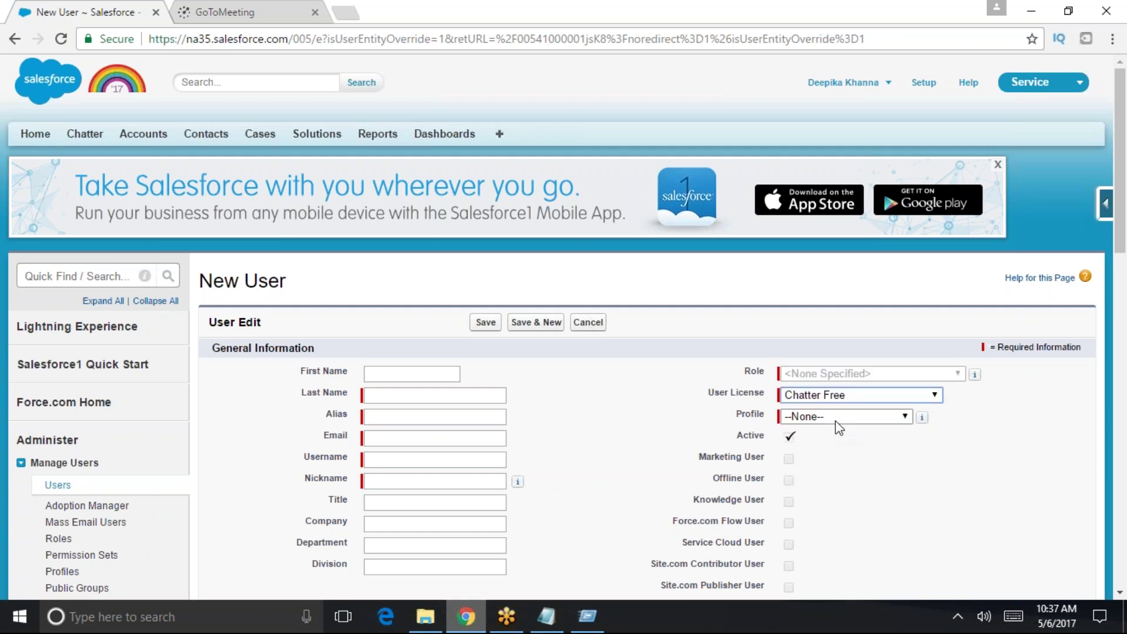
click(836, 417)
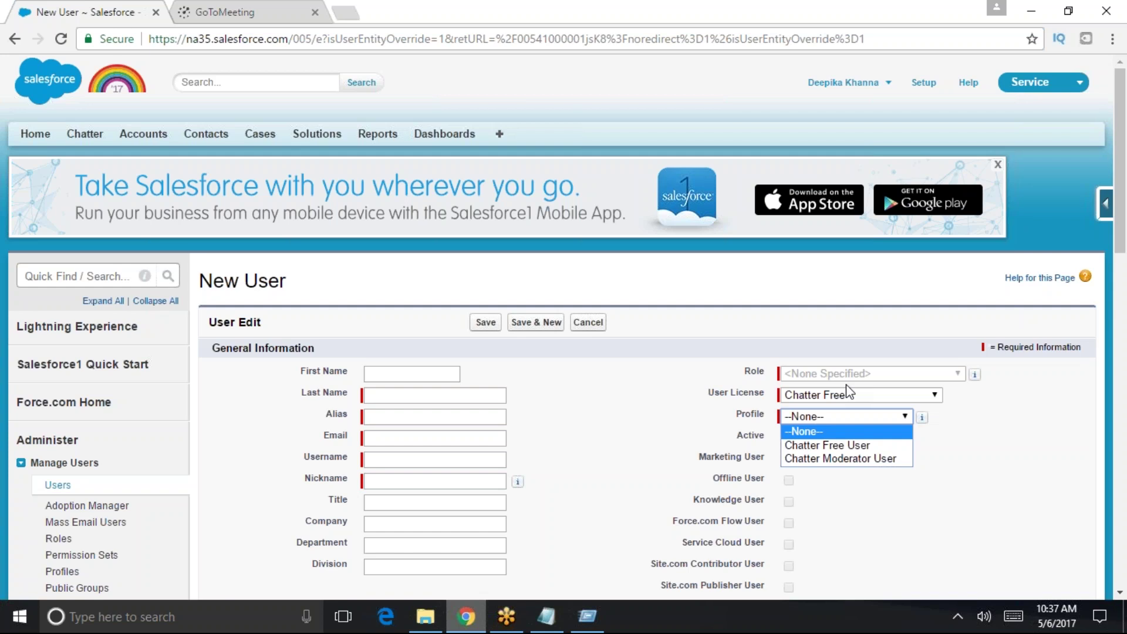
click(546, 616)
- Append 'normal' to the User license line and ': MArketing or' to Feature License
click(189, 373)
click(186, 381)
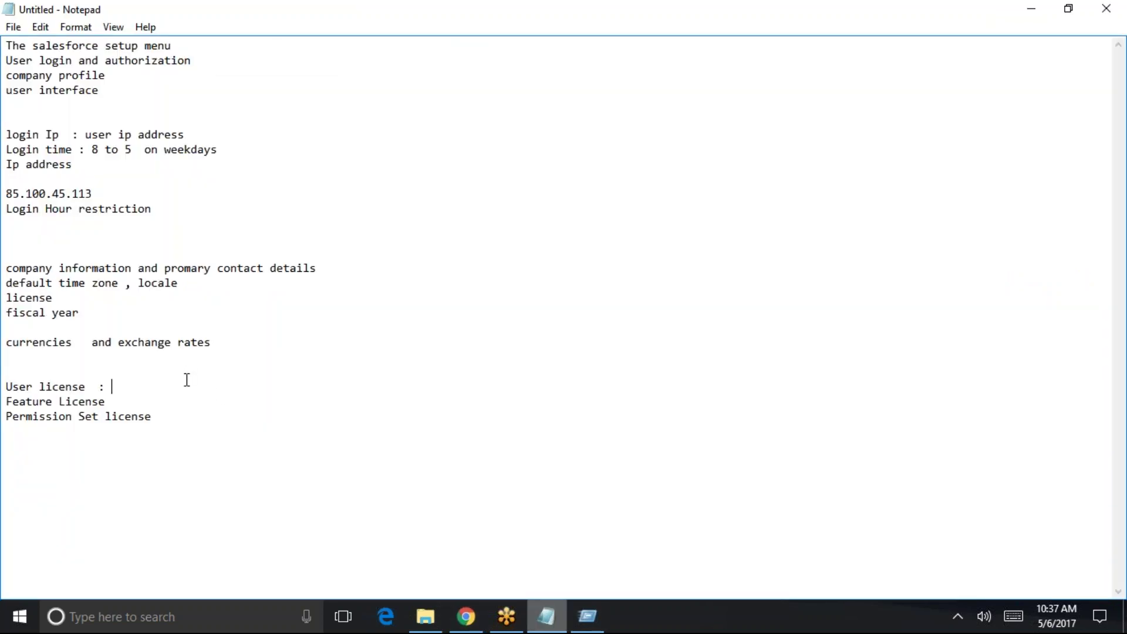
text(normal)
click(181, 398)
text(: )
text(MAR)
key(BackSpace)
text(rketing )
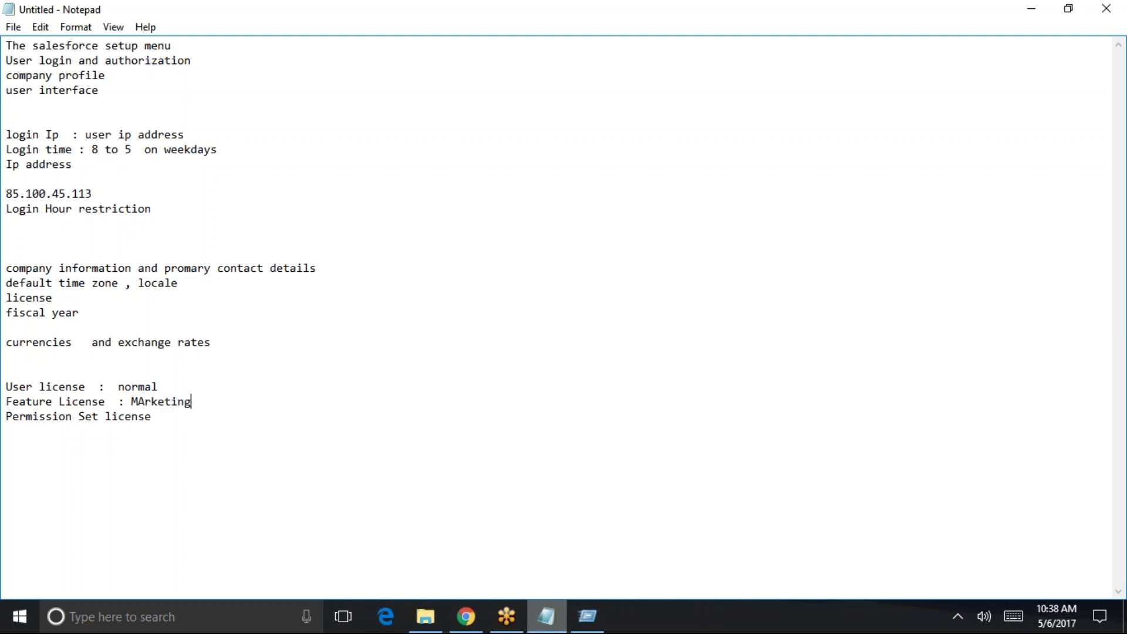
text(or uss)
key(BackSpace)
key(BackSpace)
key(BackSpace)
click(1031, 9)
click(803, 399)
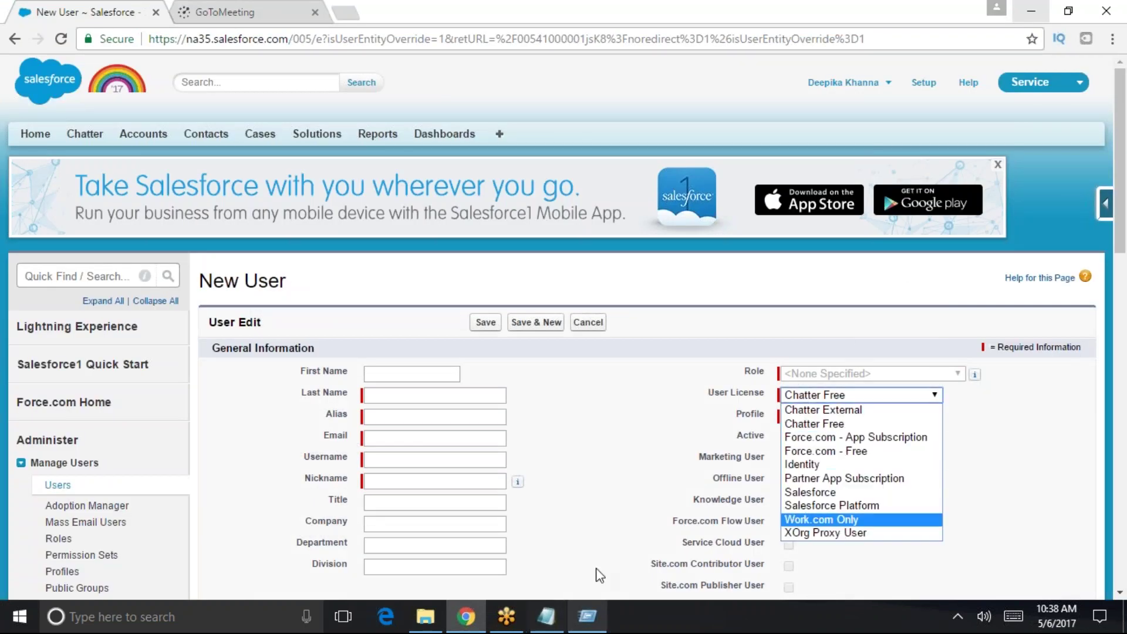
click(549, 616)
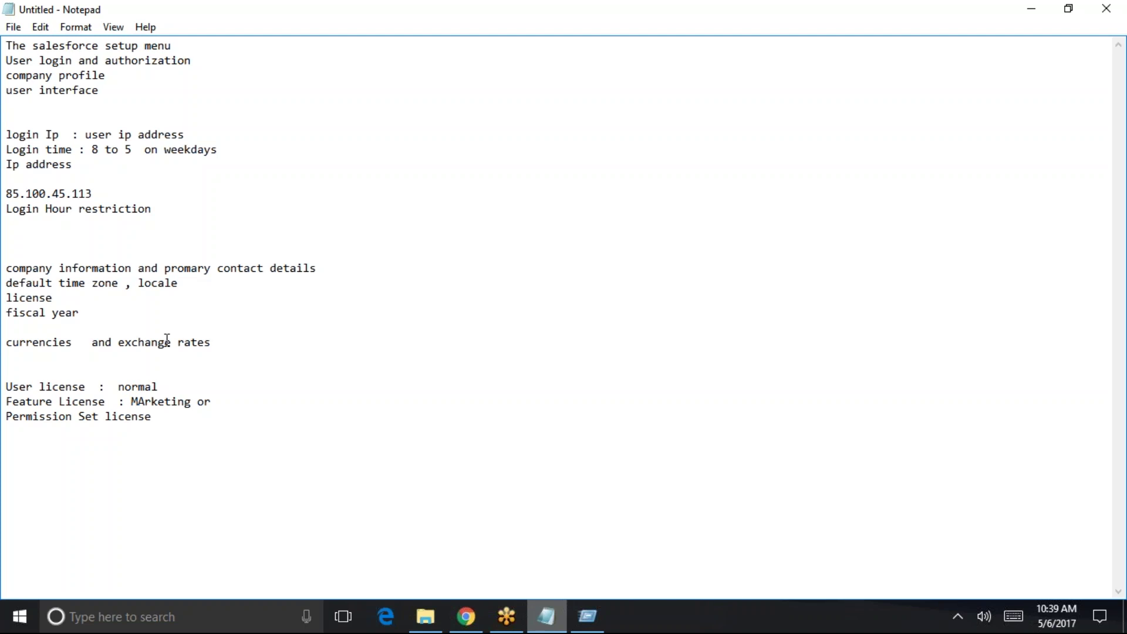
- Rejoin the split MArketing line and add a 'Currencies and conversion rates' heading below the license notes
key(Down)
key(Return)
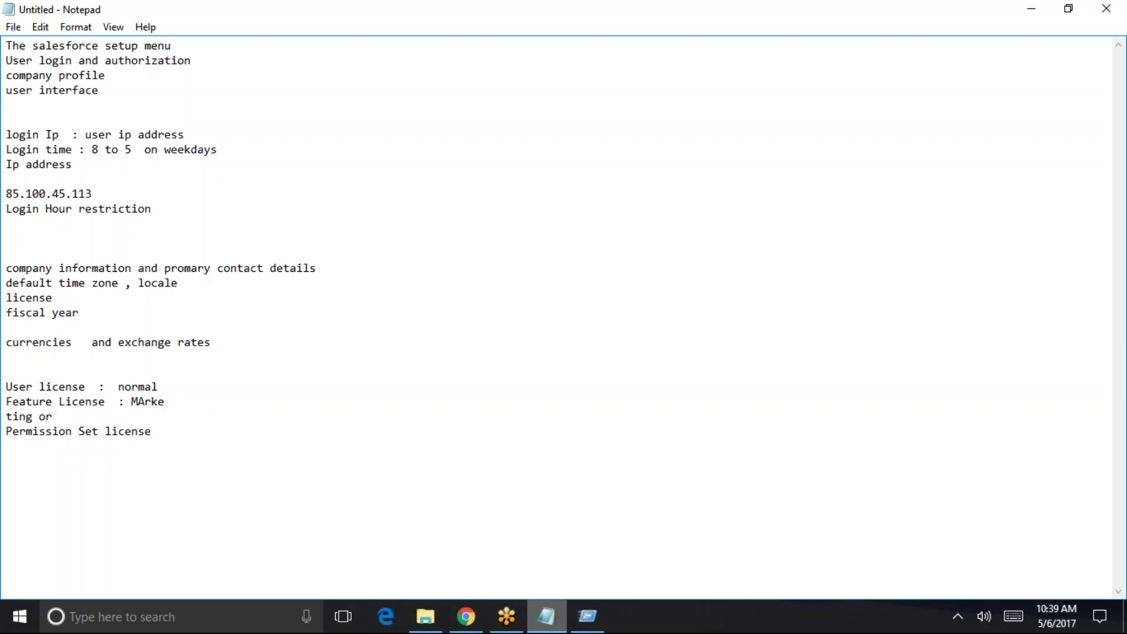
key(BackSpace)
key(Down)
key(Return)
key(Return)
key(Return)
text(Currencies and conversion rates)
key(Return)
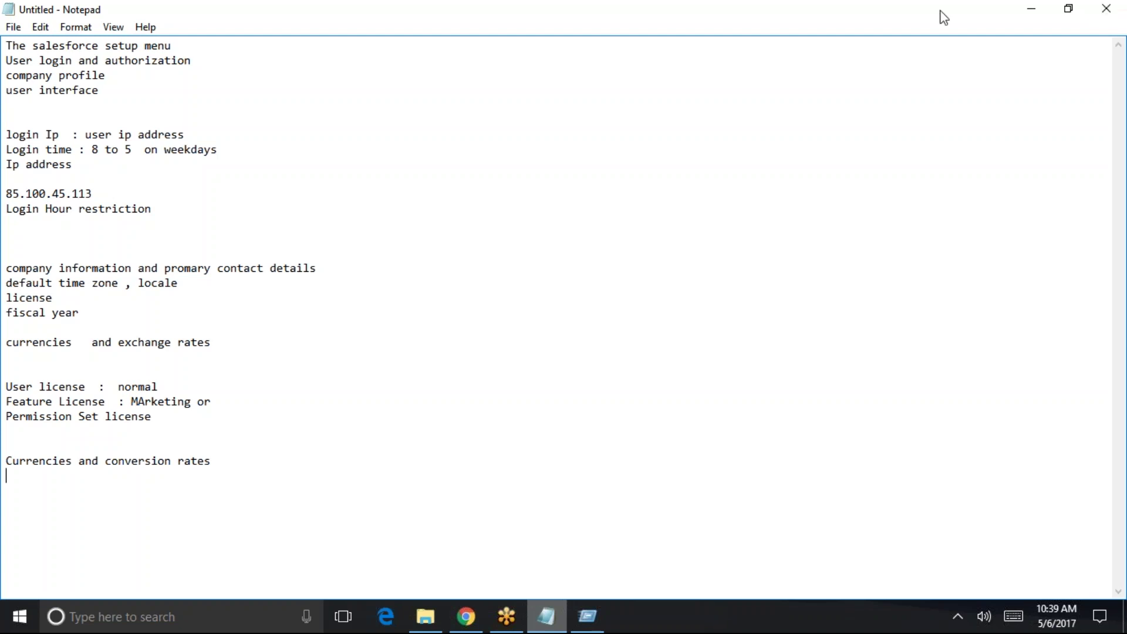
click(1029, 8)
- Discard the unfinished new user and open Company Information through a Quick Find search for 'comp'
scroll(775, 478, down, 15)
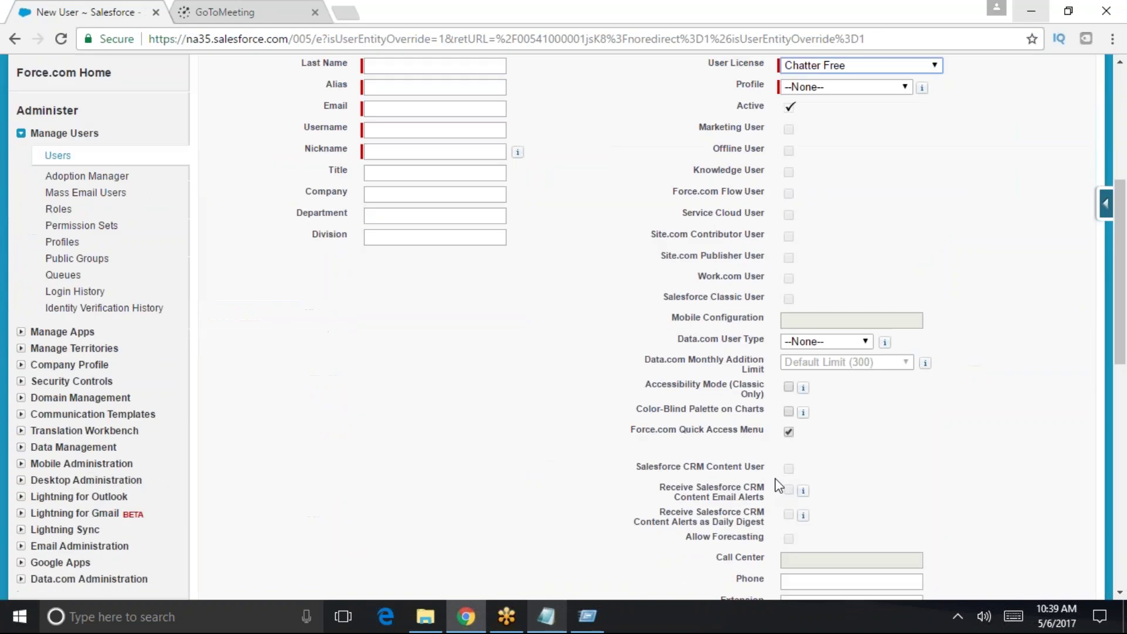
click(588, 519)
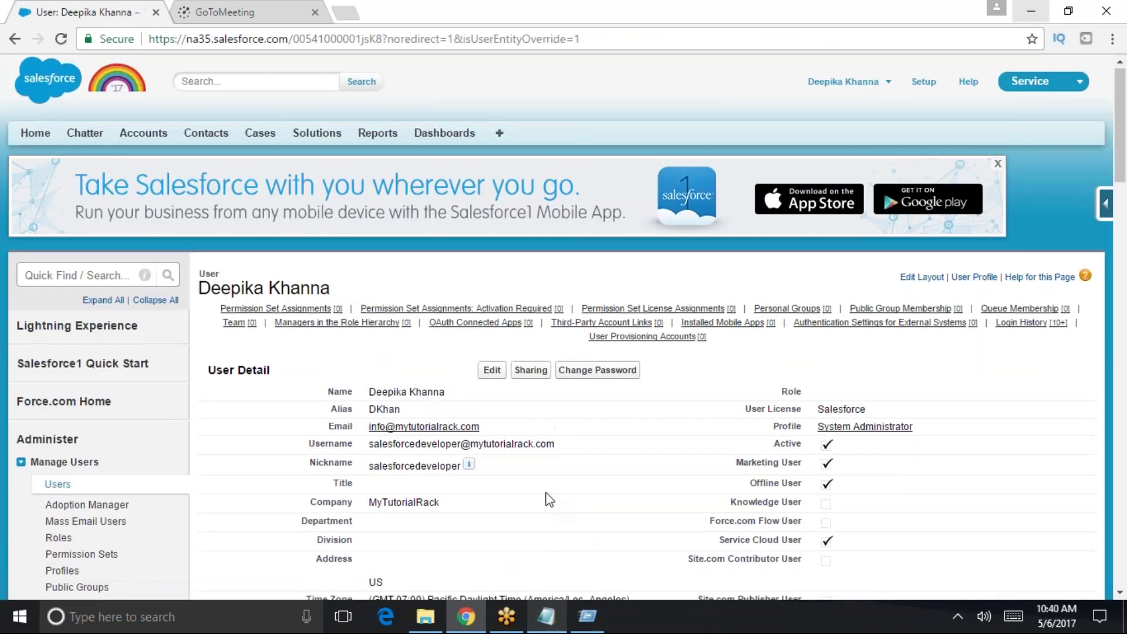
scroll(563, 469, down, 1)
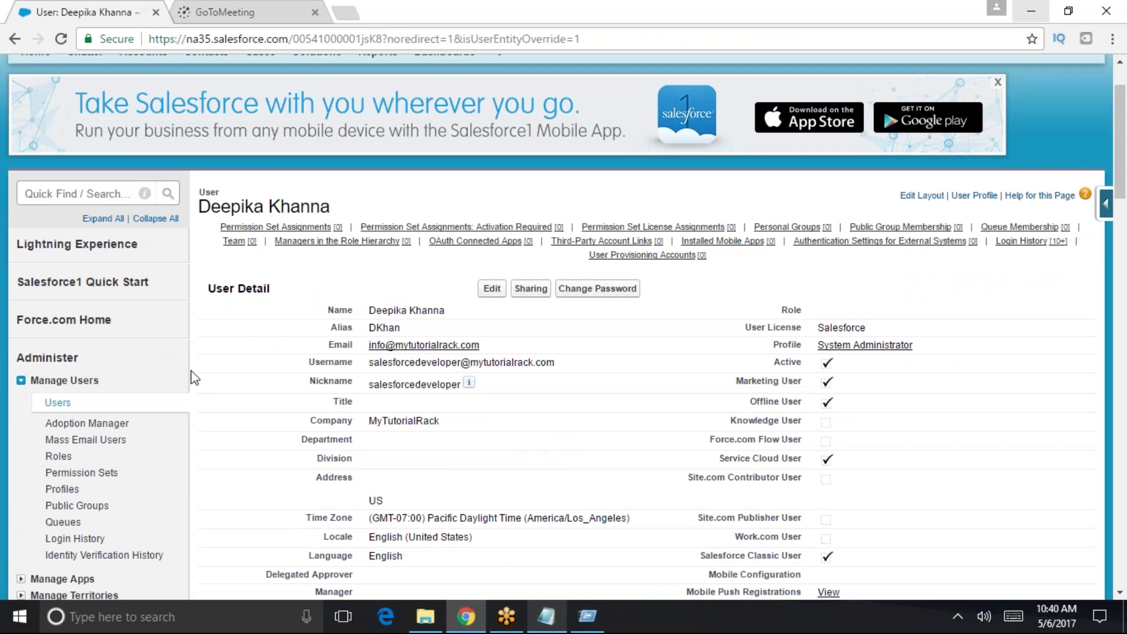
click(90, 191)
text(comp)
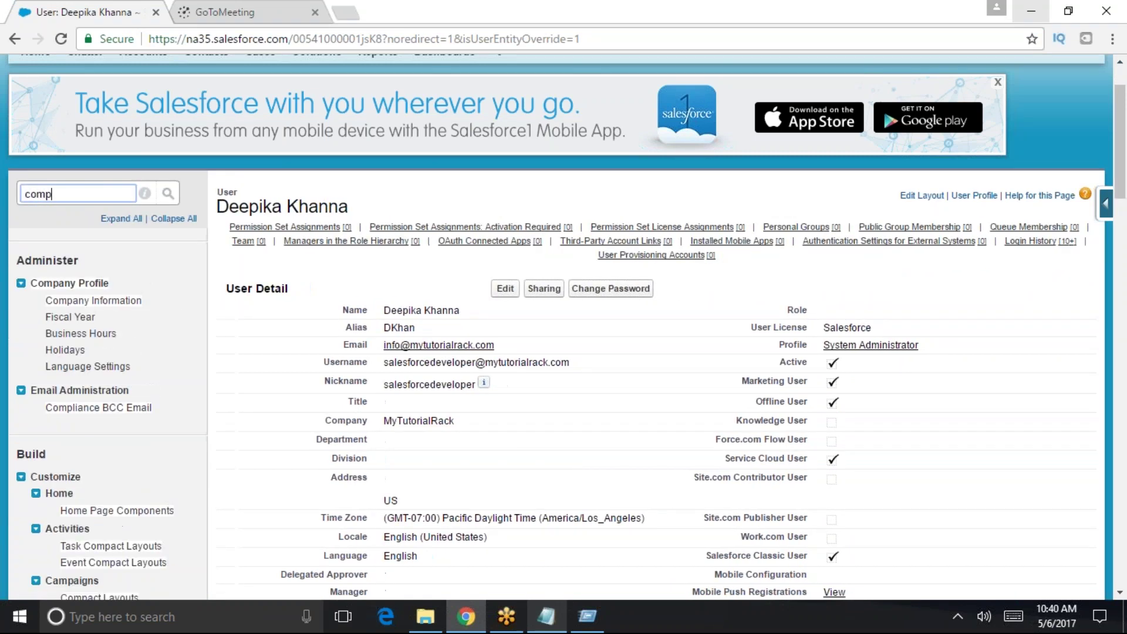
click(111, 311)
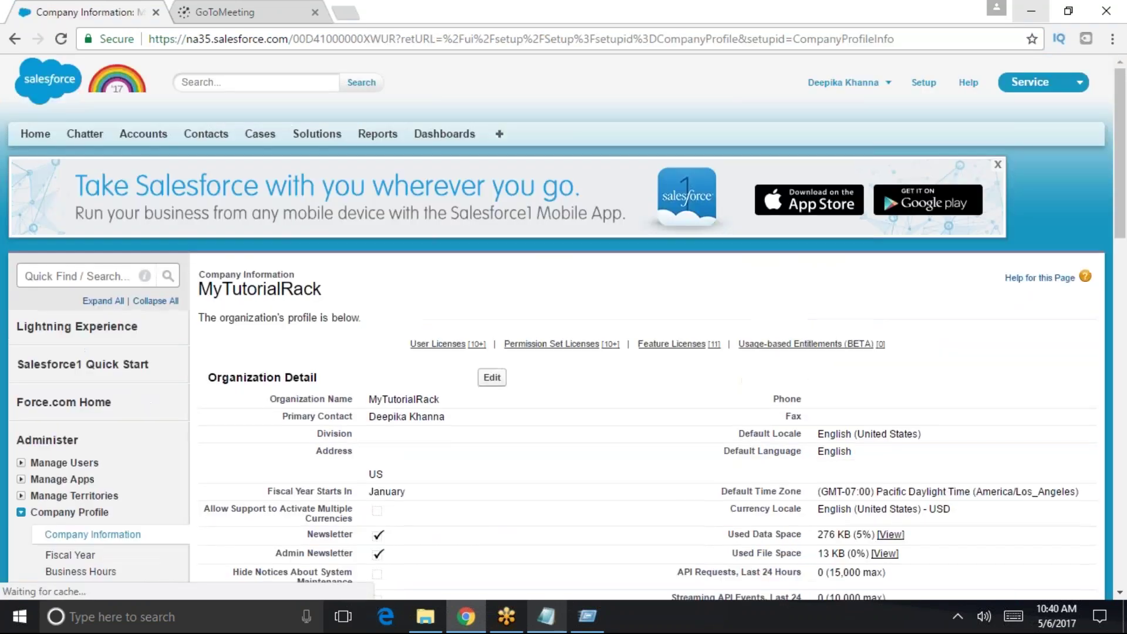
- Find 'currn' on the page and select the 'Allow Support to Activate Multiple Currencies' label
key(ctrl+f)
text(time zo)
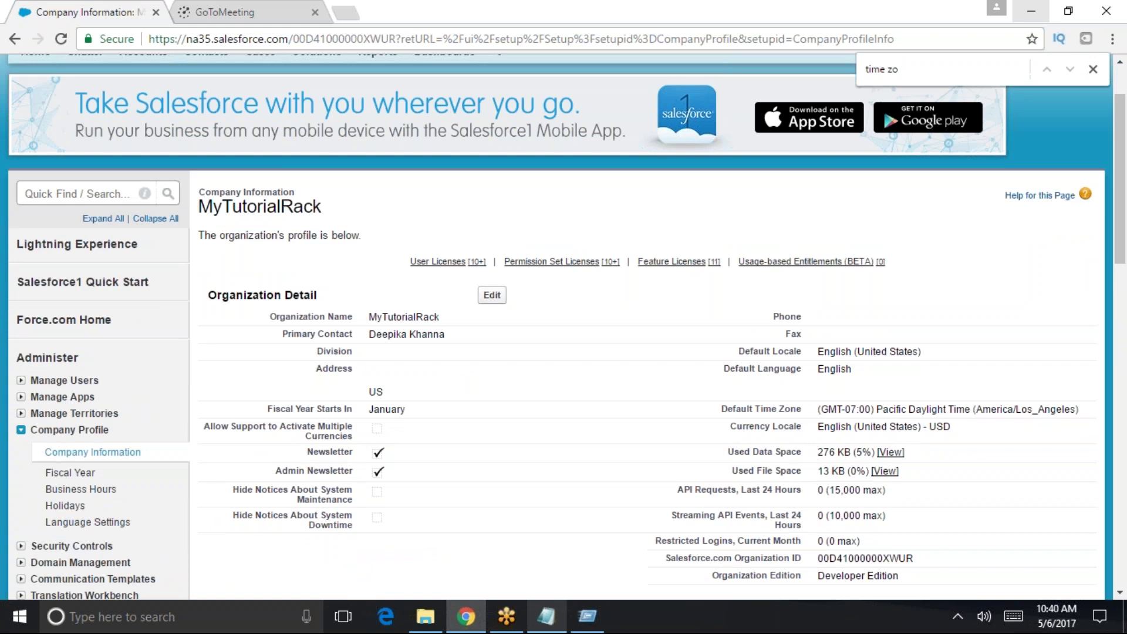
key(ctrl+a)
text(currn)
double_click(215, 426)
drag(244, 426, 353, 436)
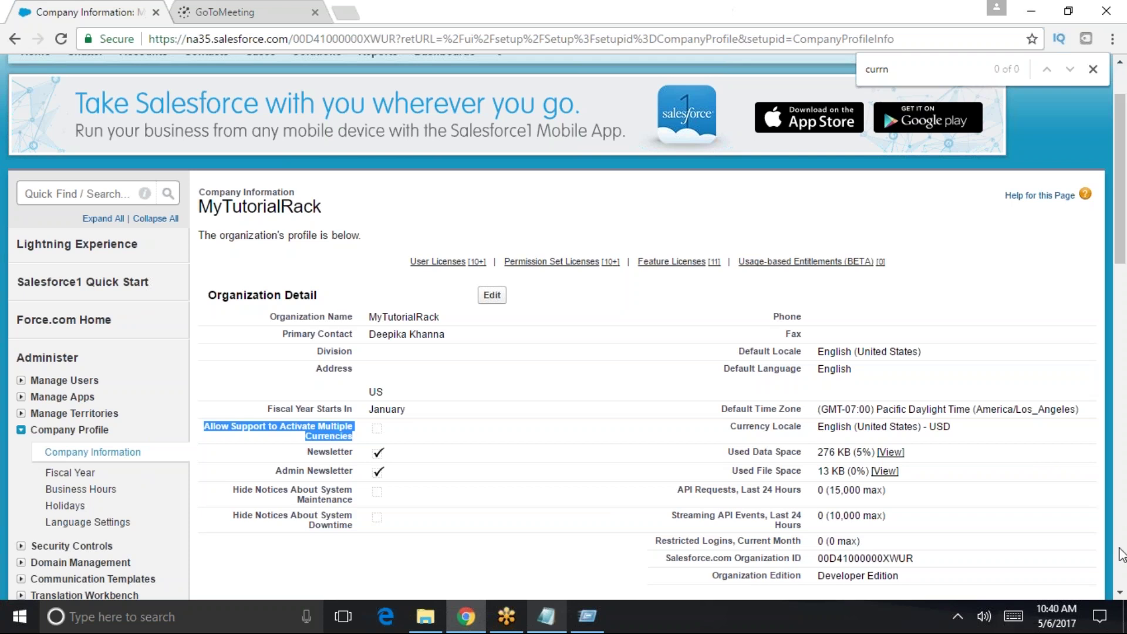
- Add 'single currency' and 'Multiple currency' as separate lines in the Notepad notes
click(546, 616)
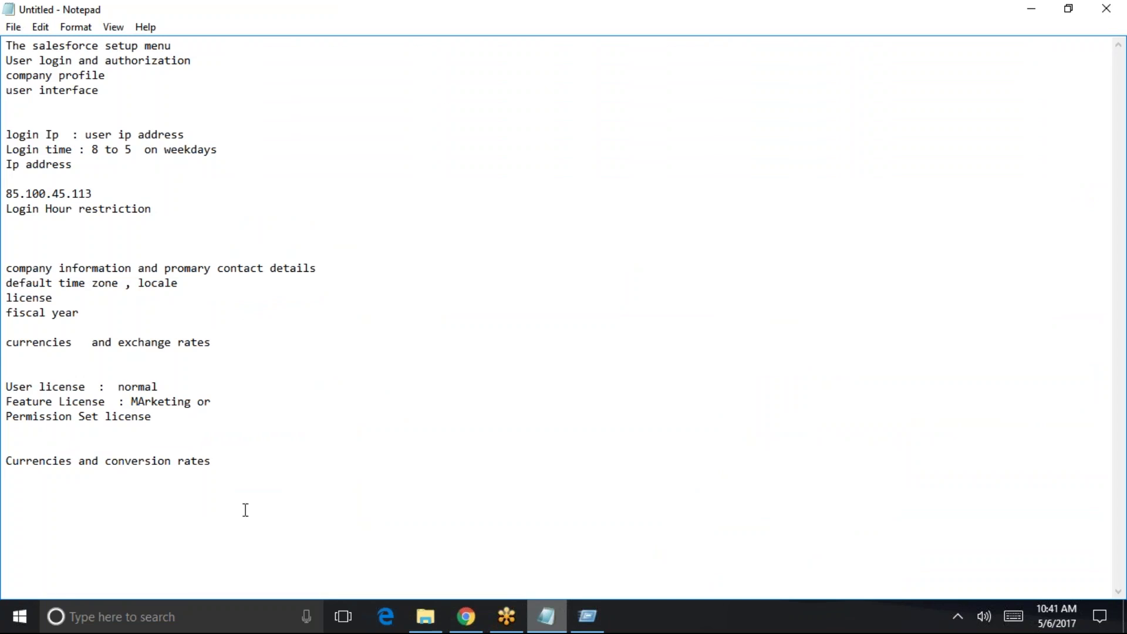
text(single curren)
text(cy  M)
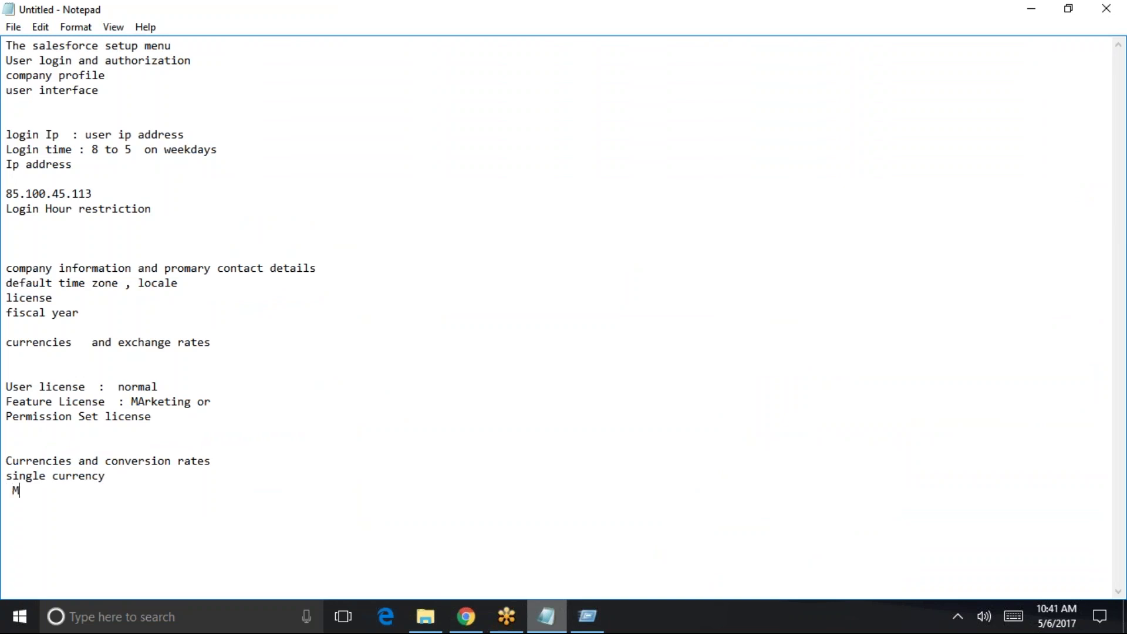
text(ultiple currency)
key(Return)
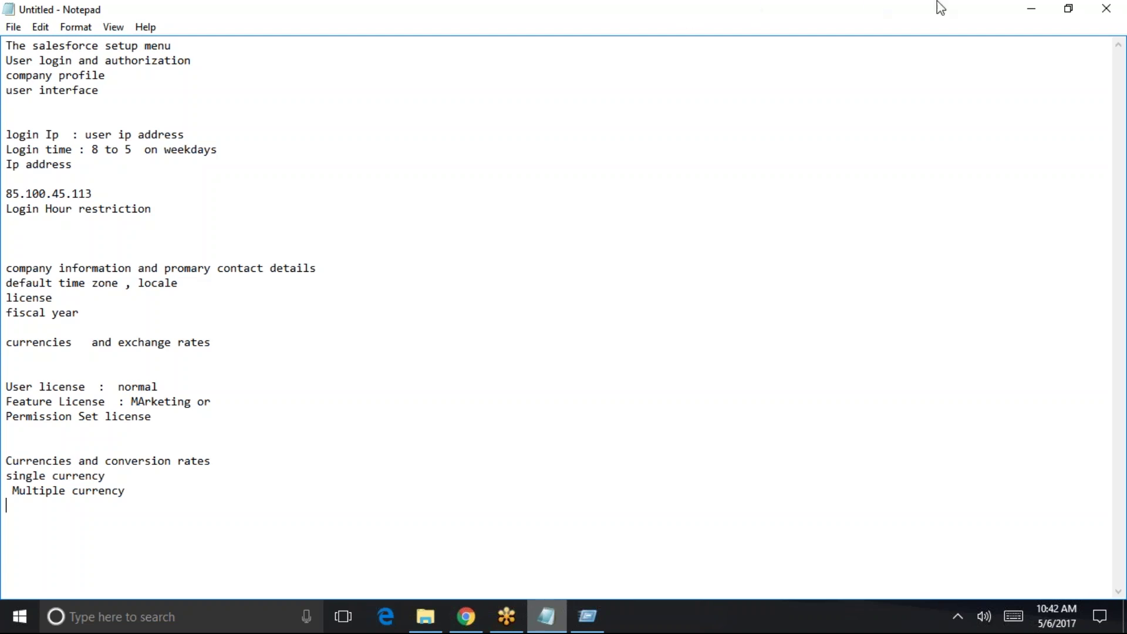
- Hide Notepad, view the Fiscal Year settings, then leave the page unchanged
click(1030, 9)
scroll(394, 413, down, 3)
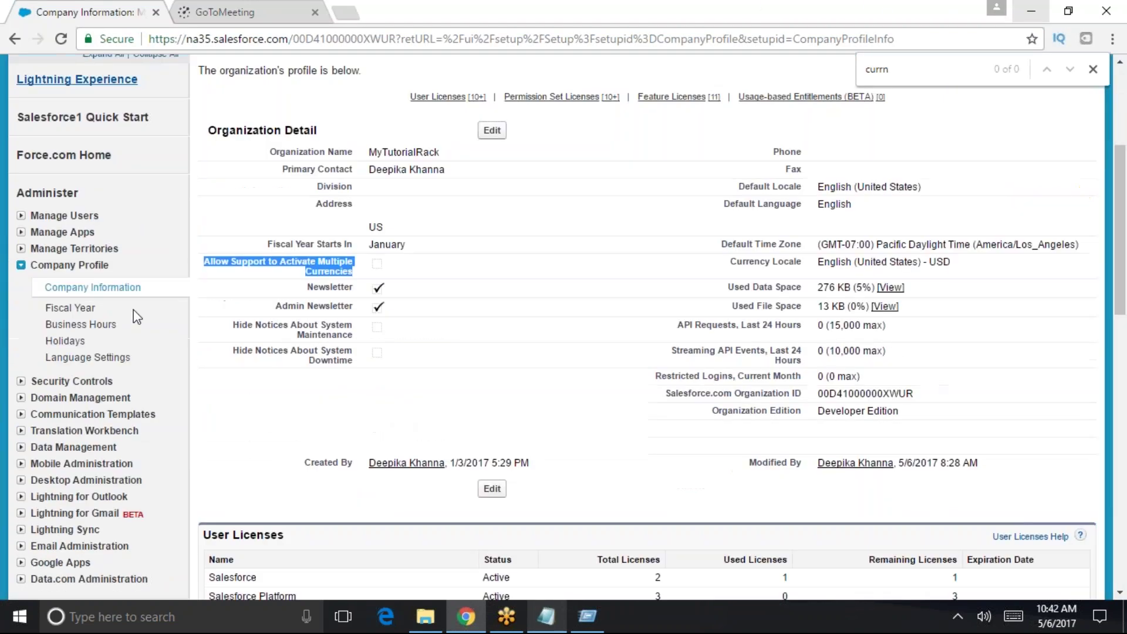
click(71, 308)
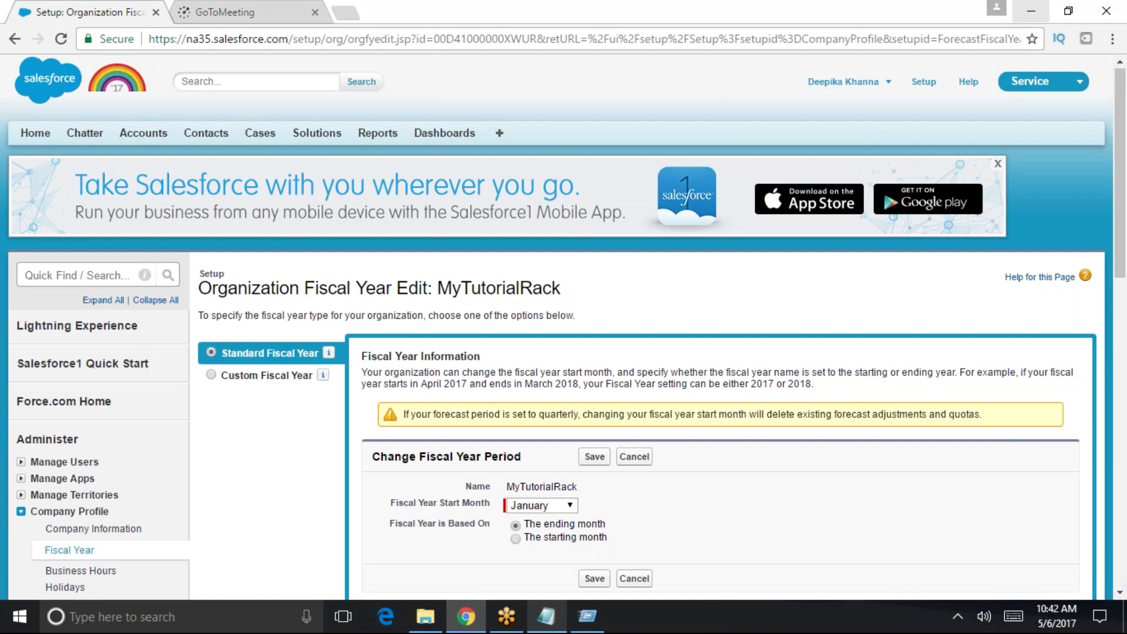
scroll(503, 257, down, 1)
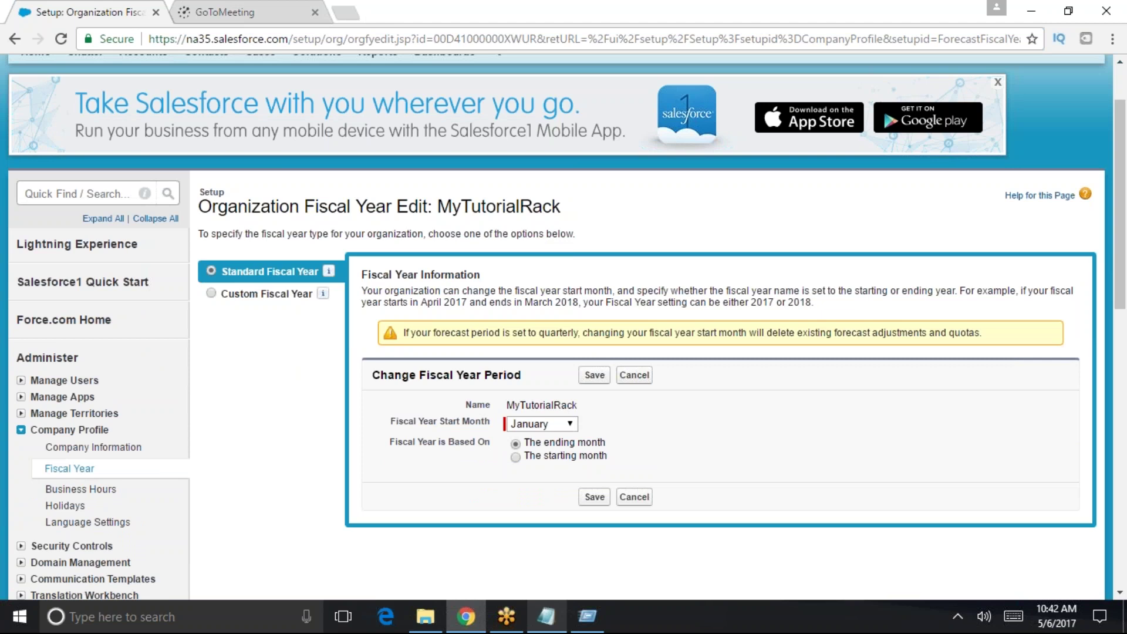
click(636, 497)
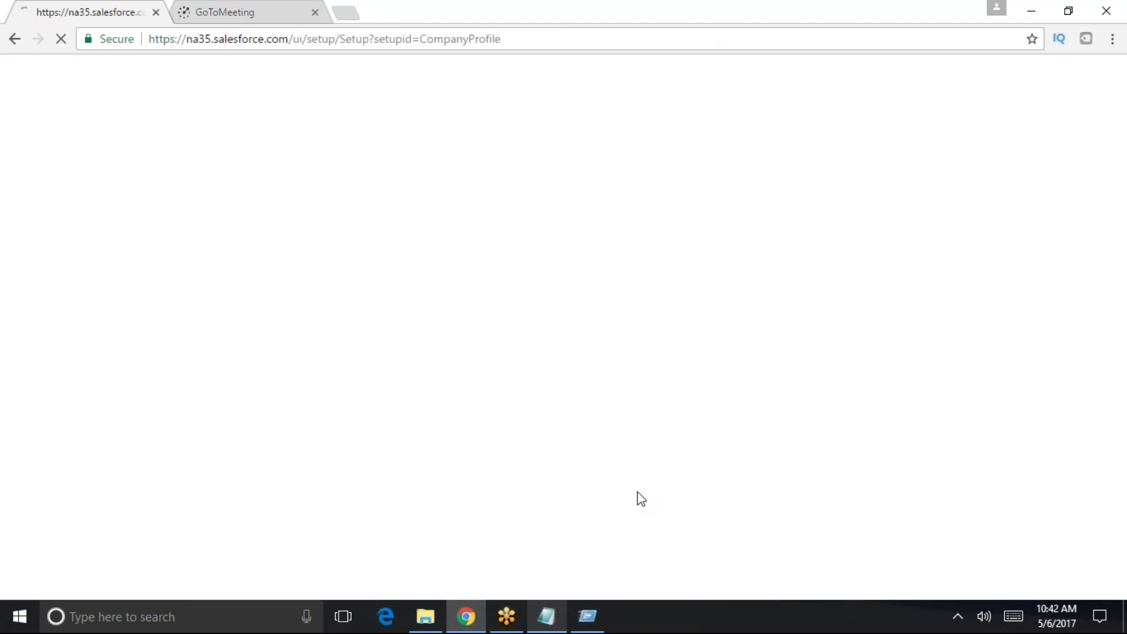
- Reopen Fiscal Year settings and change the start month from January to February
scroll(96, 391, down, 2)
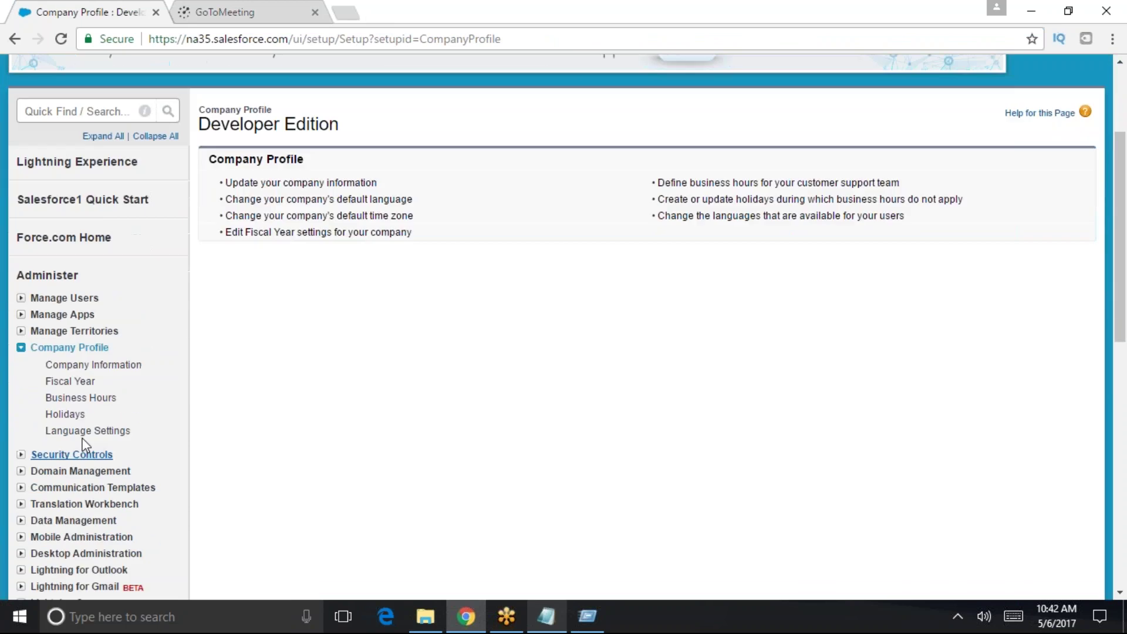
click(78, 389)
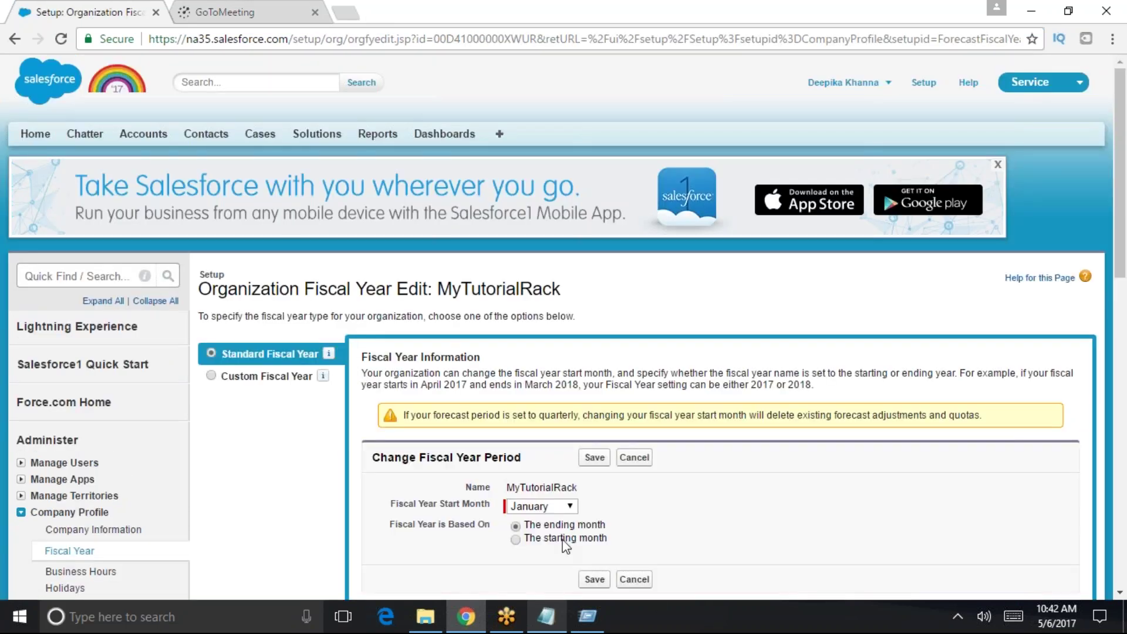
scroll(565, 545, down, 2)
drag(363, 291, 550, 301)
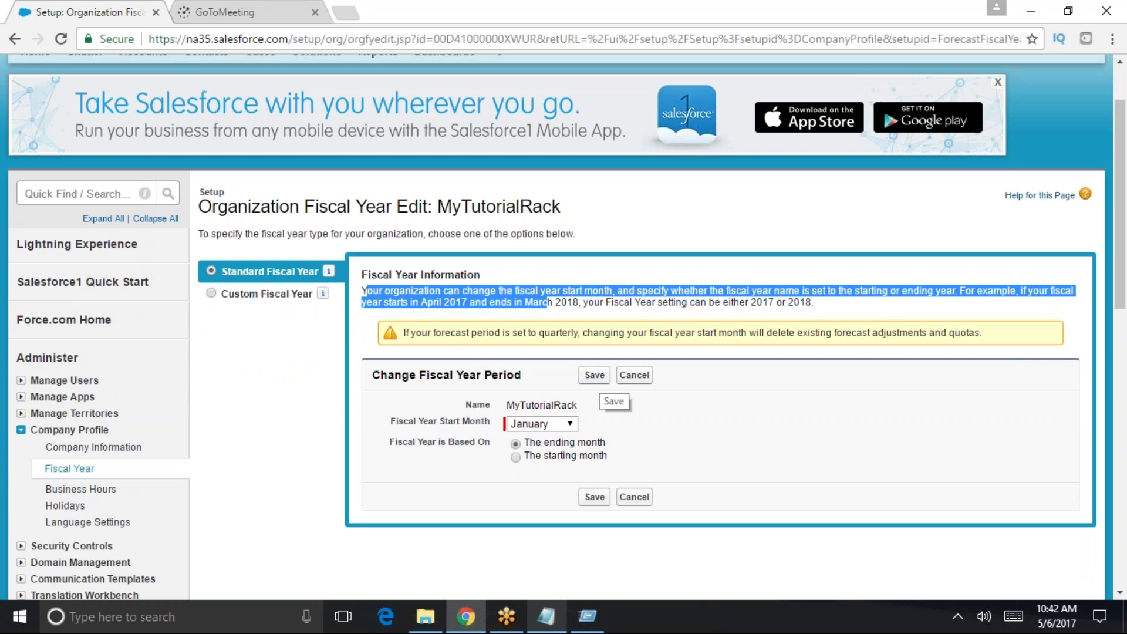
click(536, 425)
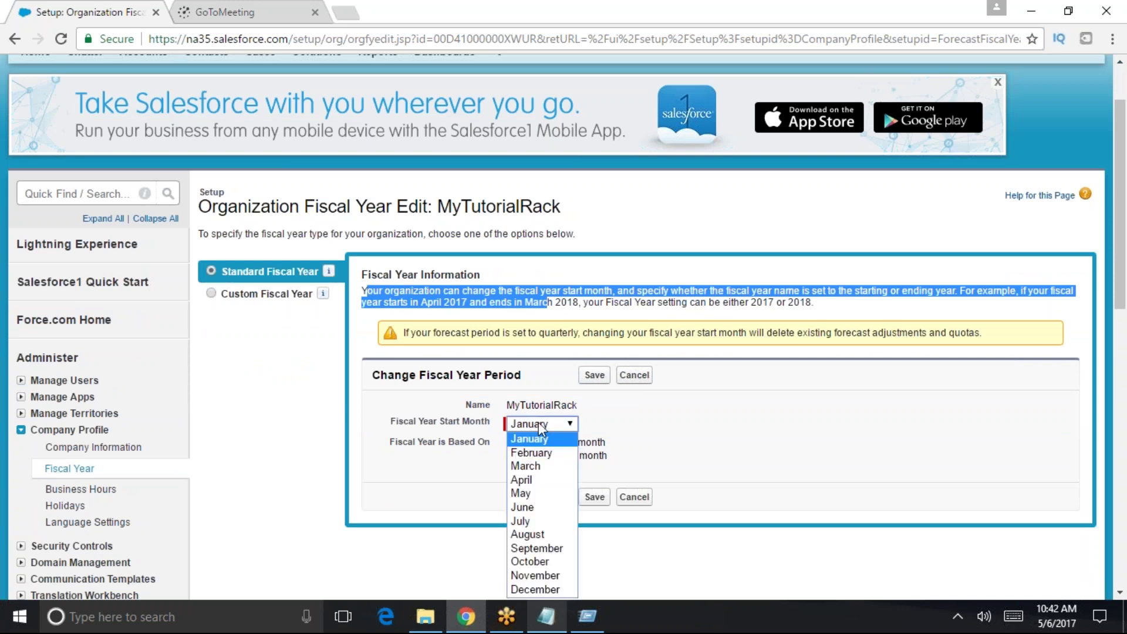
click(548, 453)
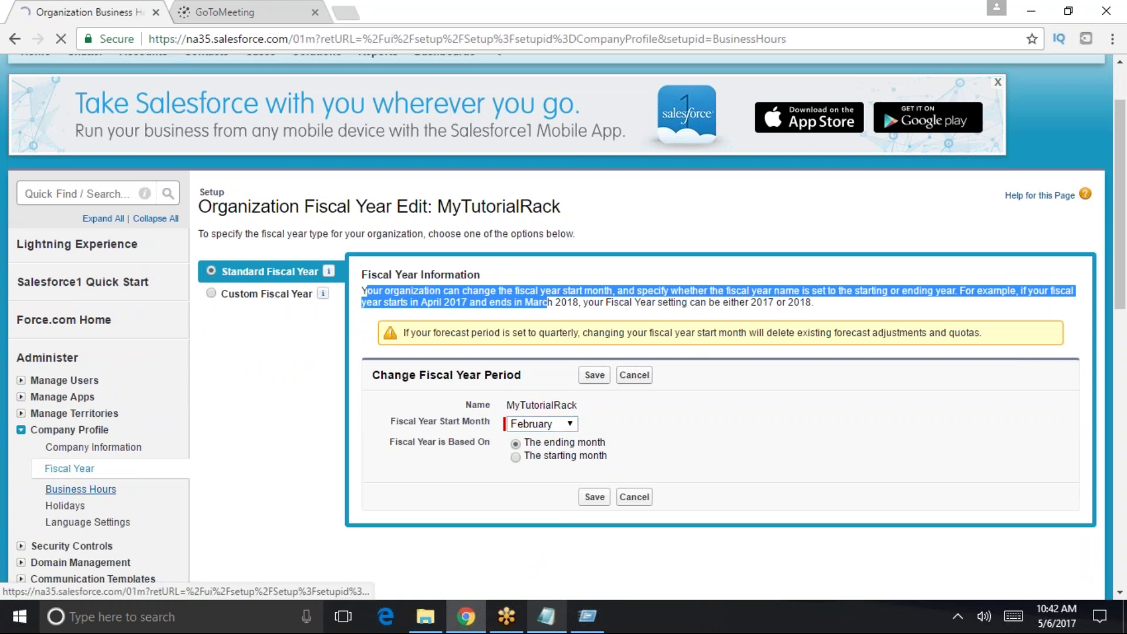
- Browse the Business Hours and Holidays pages, ending on Language Settings
click(77, 489)
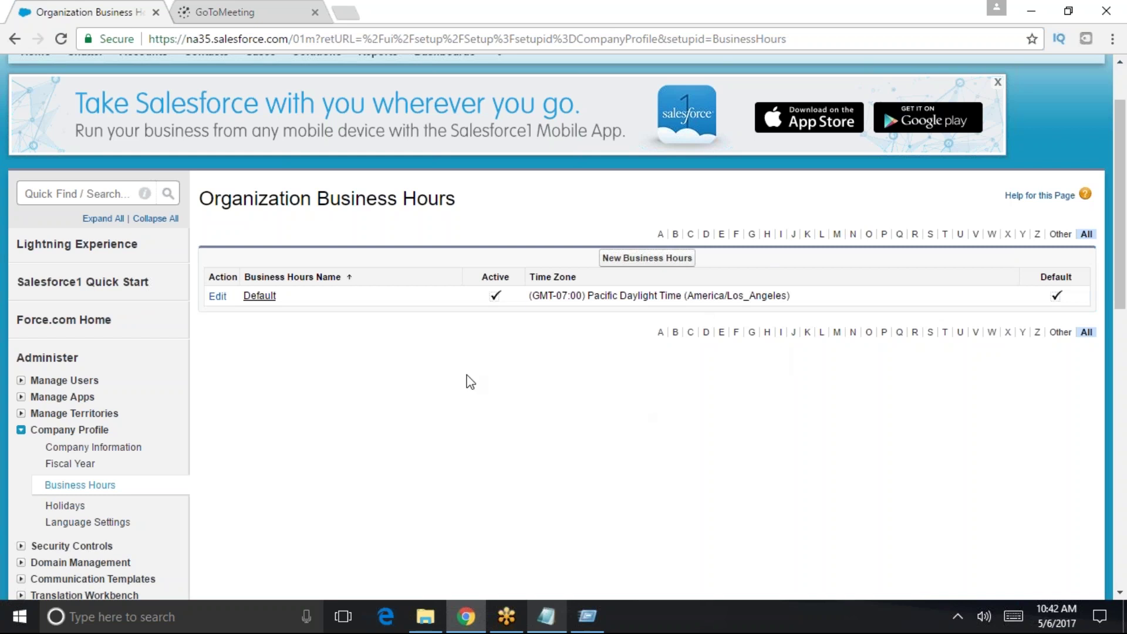
scroll(234, 369, down, 1)
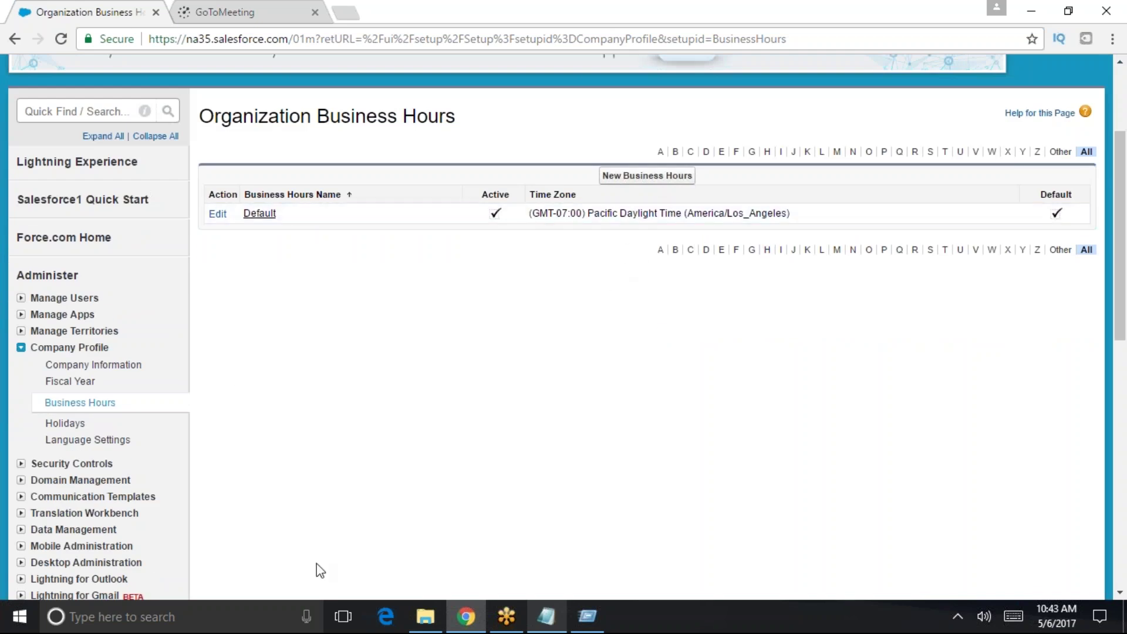
click(65, 421)
scroll(246, 411, down, 4)
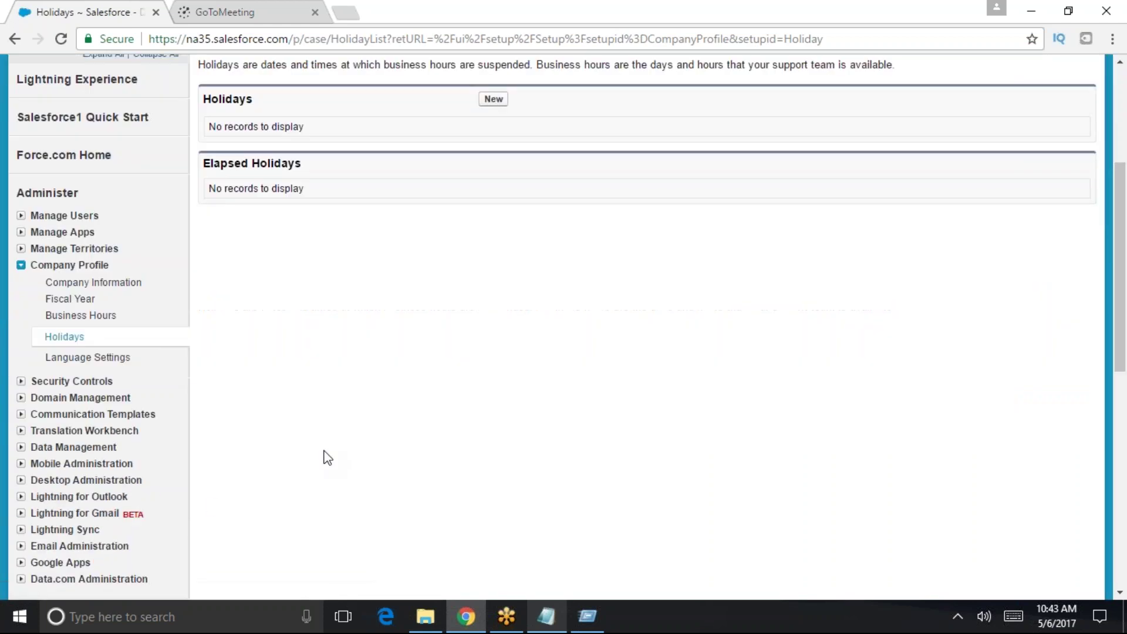
click(88, 357)
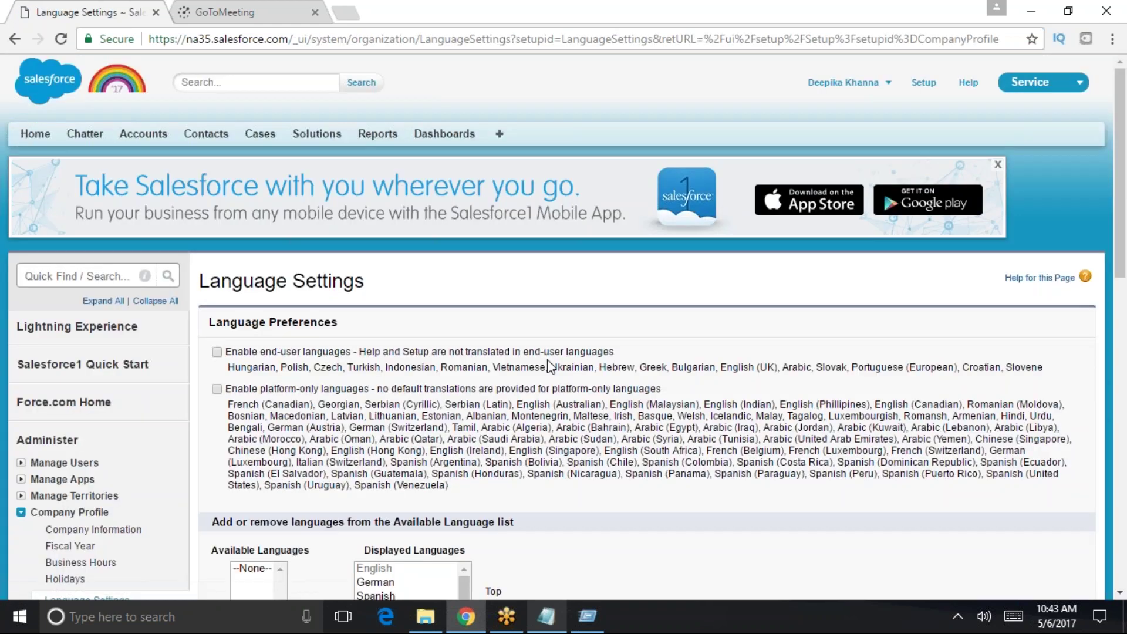
- Select French, Italian and Japanese in Displayed Languages, then return to Fiscal Year
scroll(386, 587, down, 4)
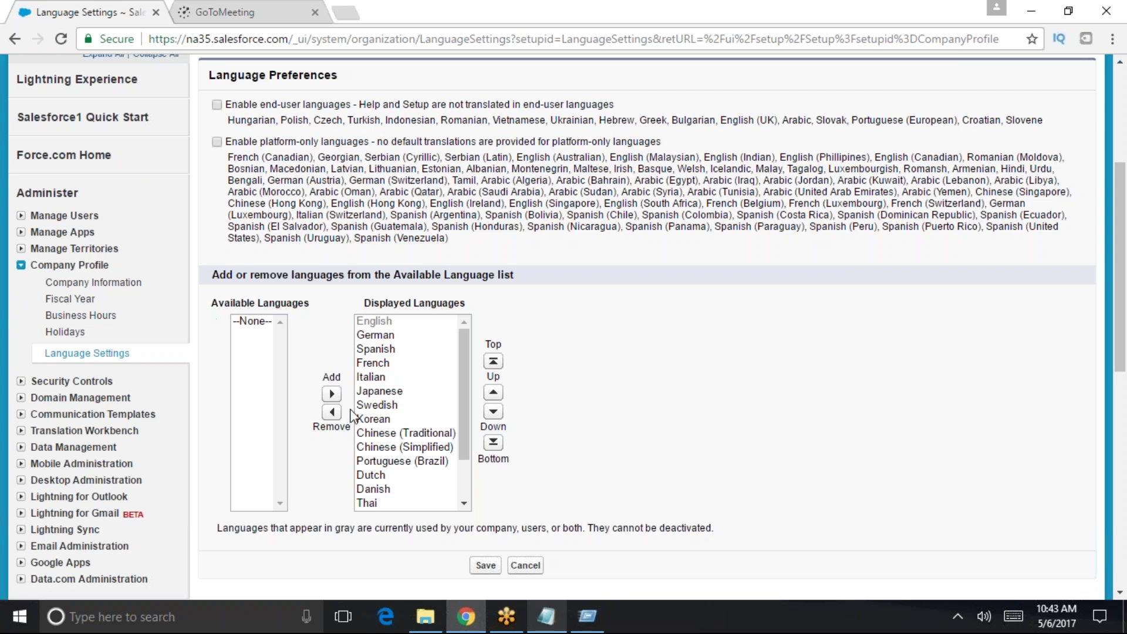
drag(384, 363, 386, 404)
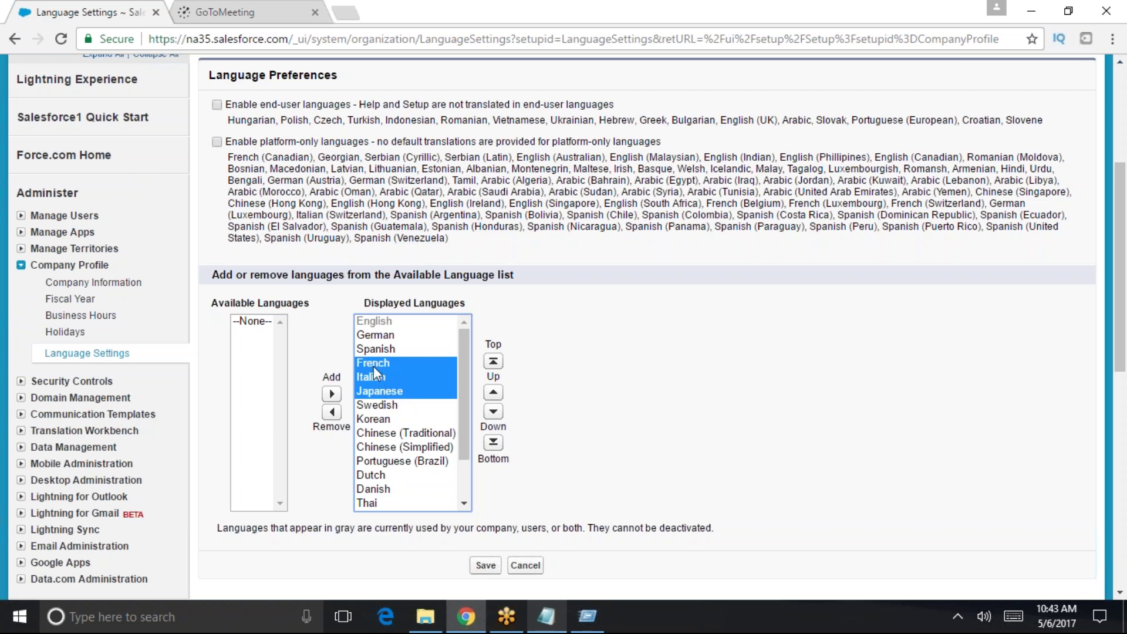
click(379, 366)
click(380, 391)
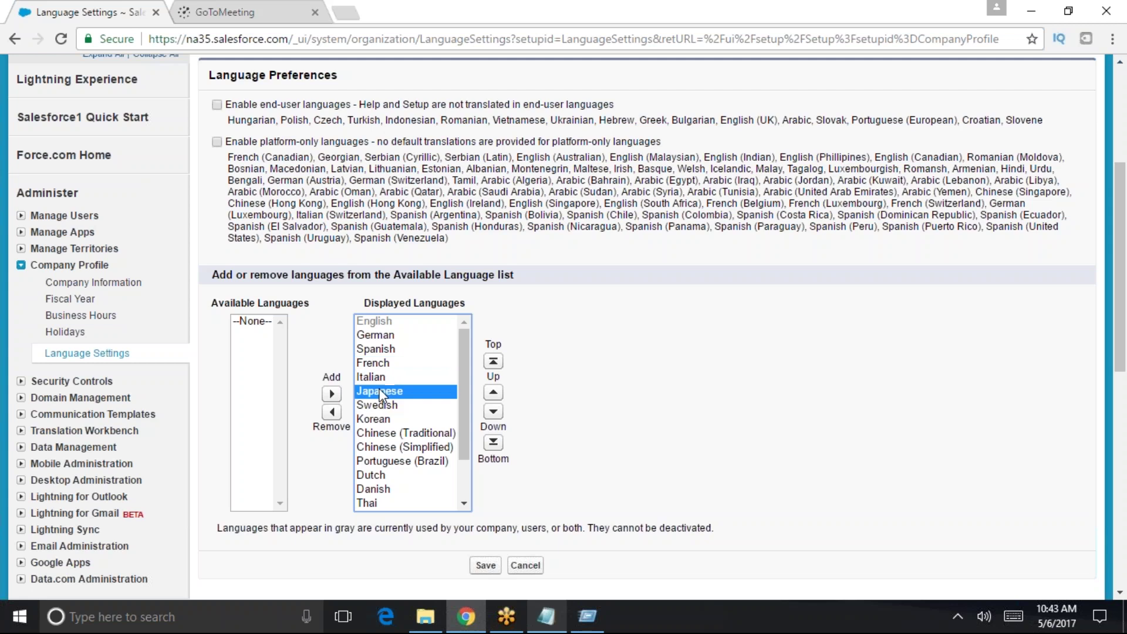
drag(378, 387, 379, 368)
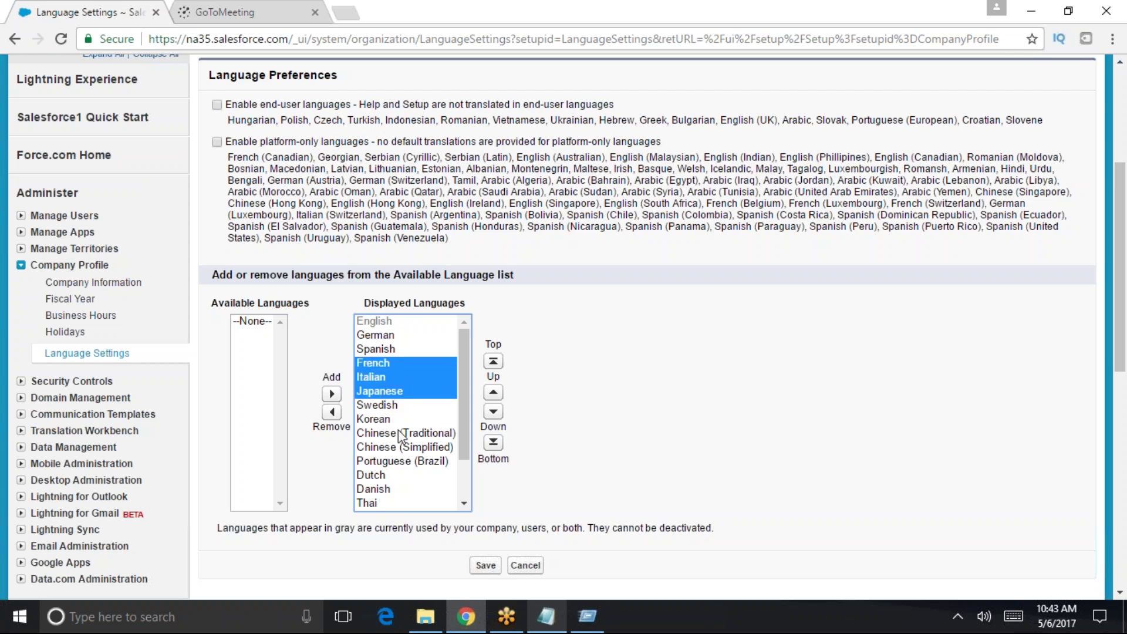
click(70, 299)
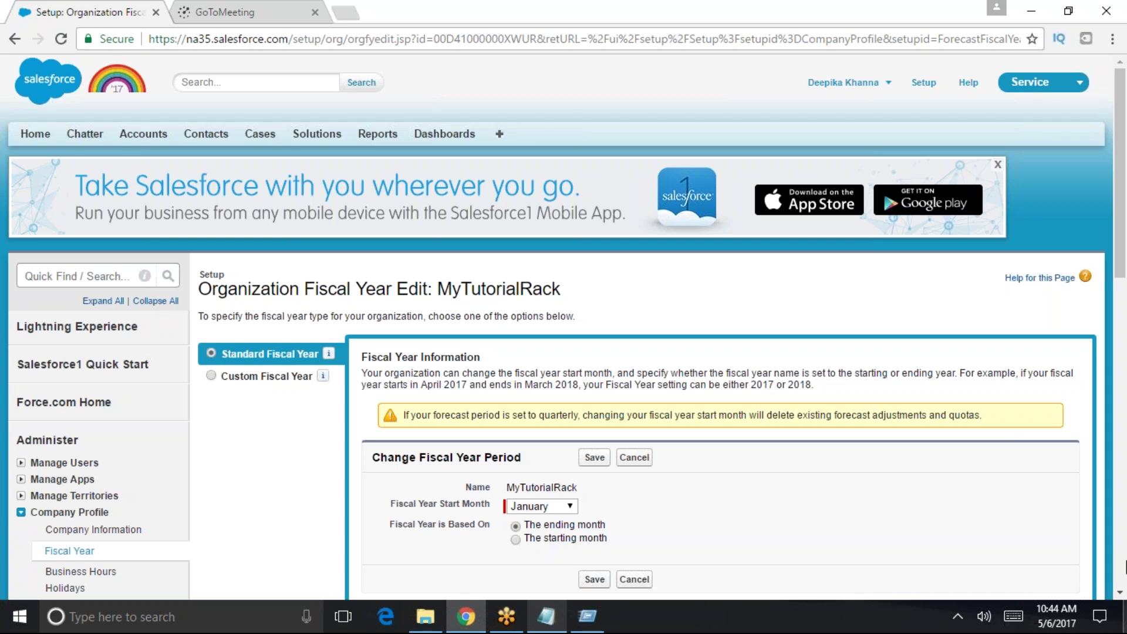
- Choose the Custom Fiscal Year option to read its warnings, then return to Language Settings
click(212, 378)
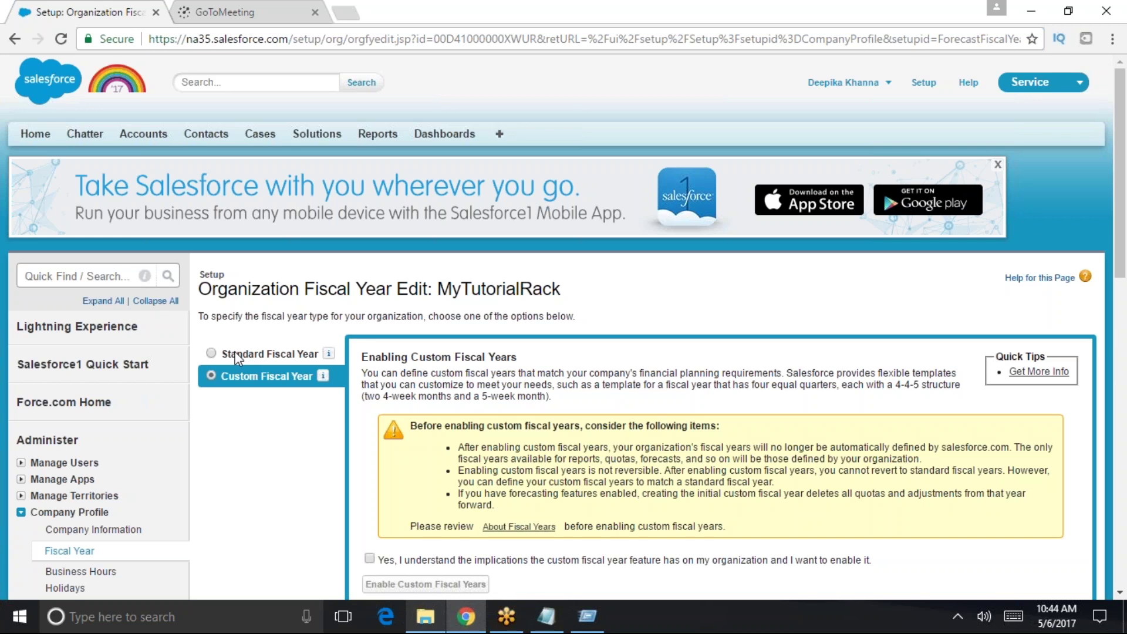
scroll(593, 399, down, 3)
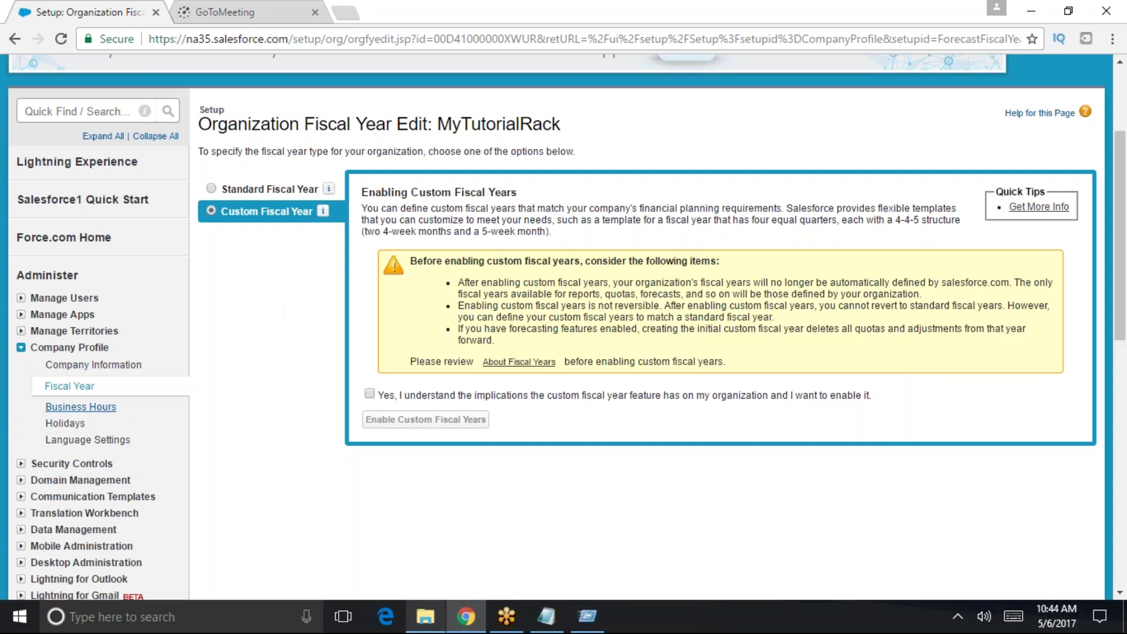
click(88, 439)
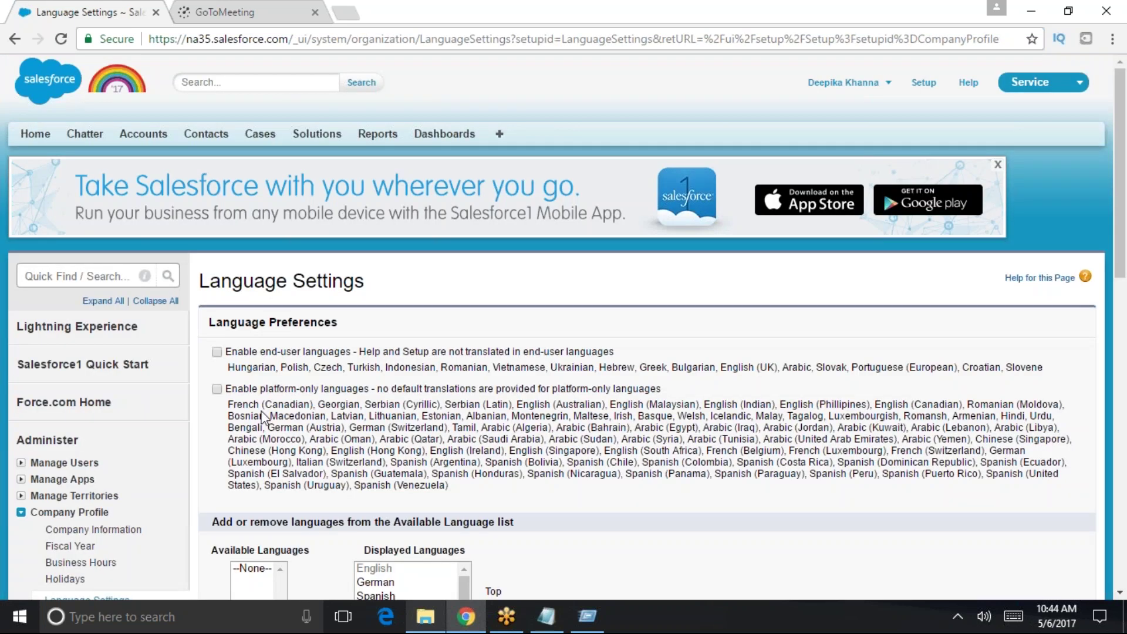
- Remove Italian through Norwegian from Displayed Languages, then select German
scroll(265, 418, down, 1)
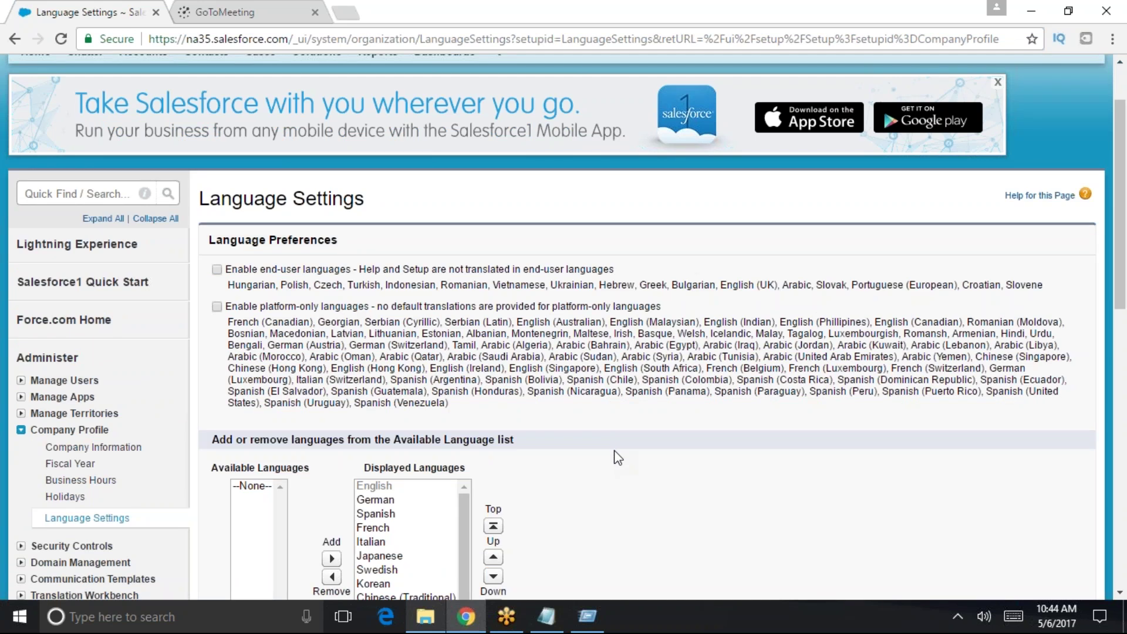
scroll(614, 505, down, 1)
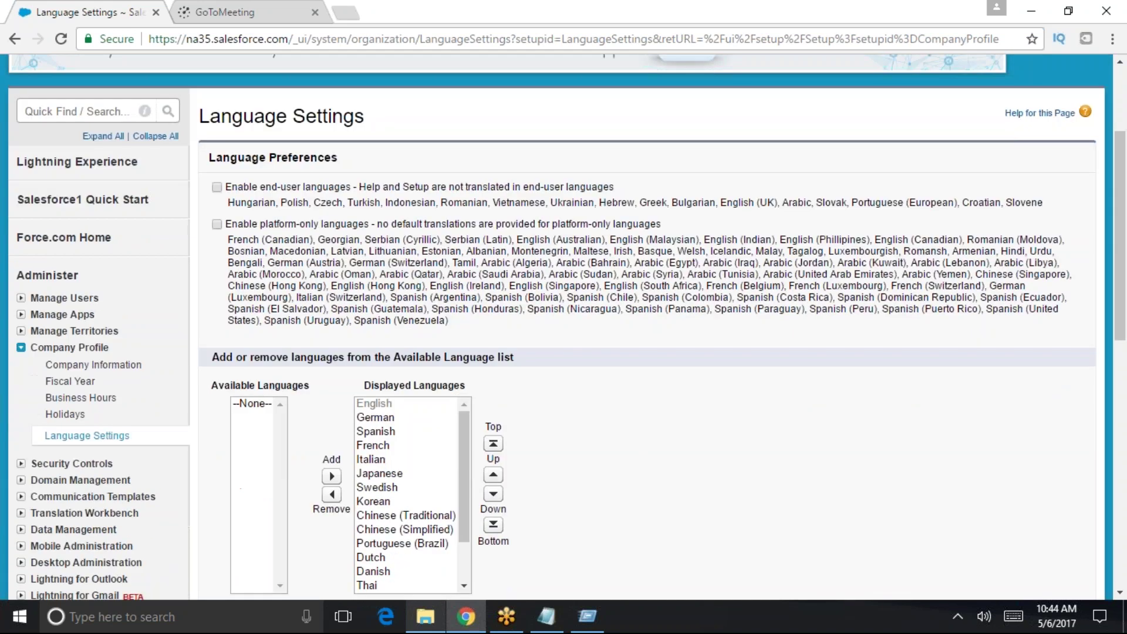
scroll(431, 534, down, 1)
scroll(461, 477, down, 3)
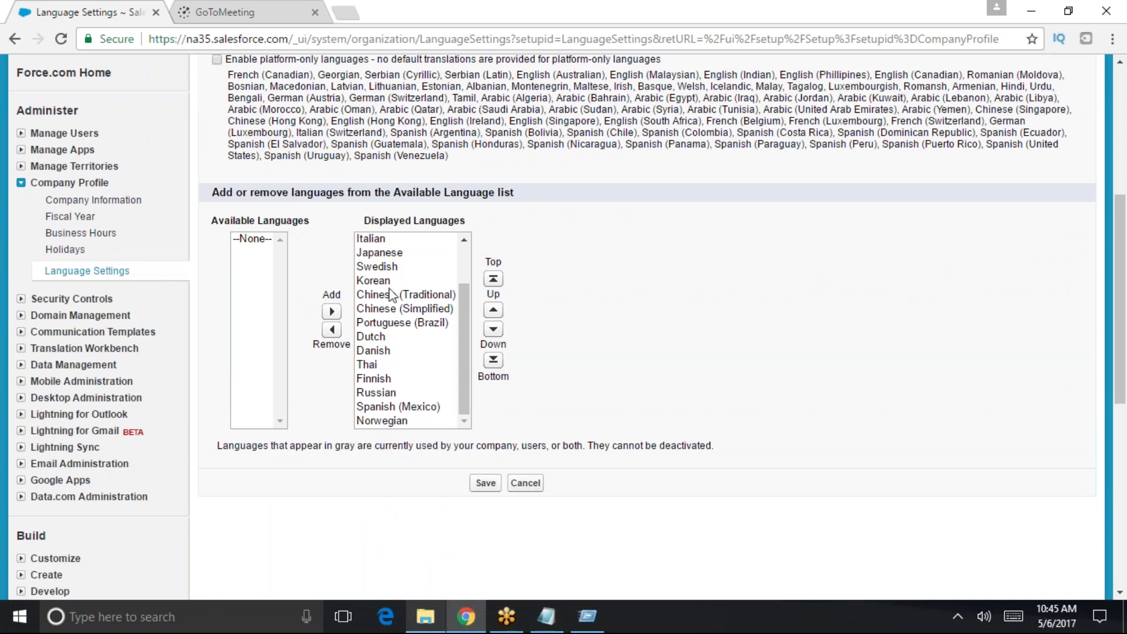
click(387, 239)
shift+click(403, 422)
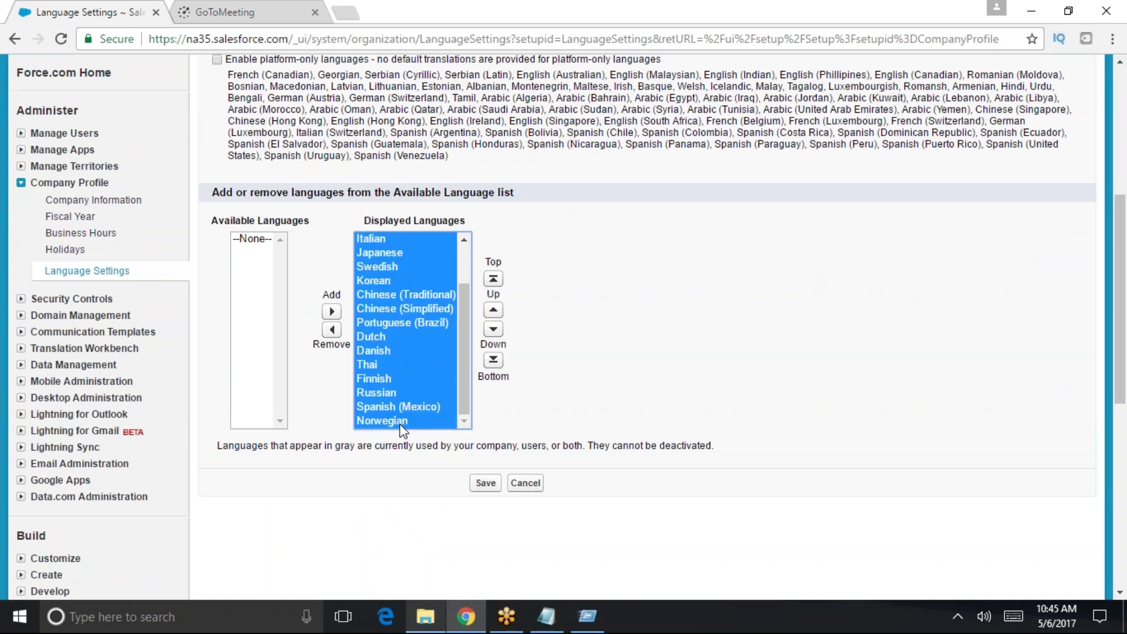
click(331, 329)
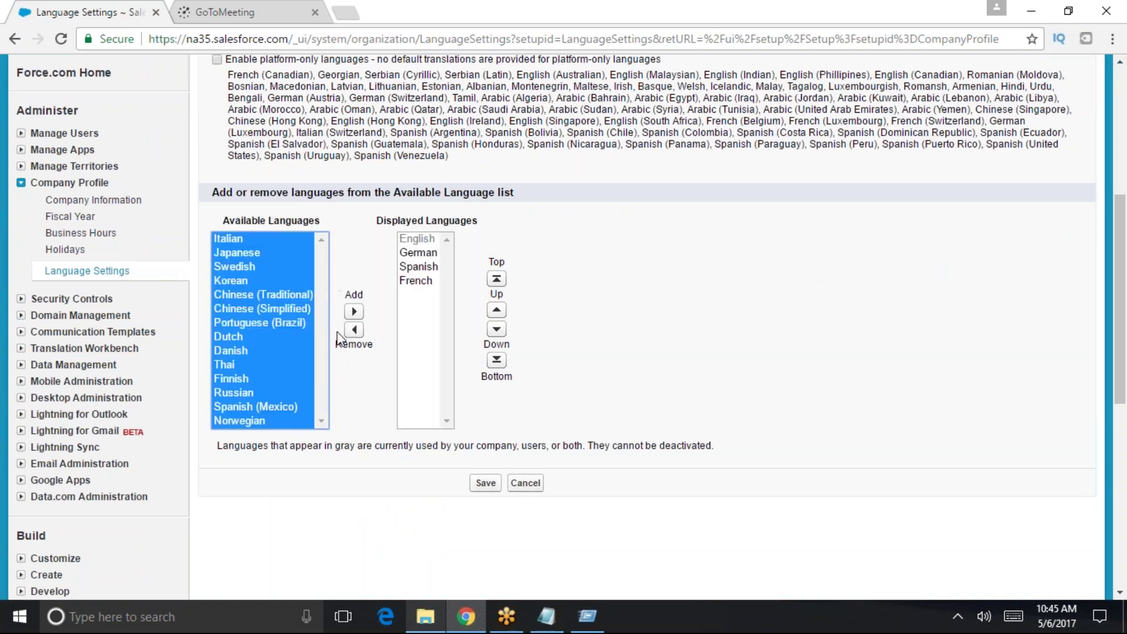
click(420, 257)
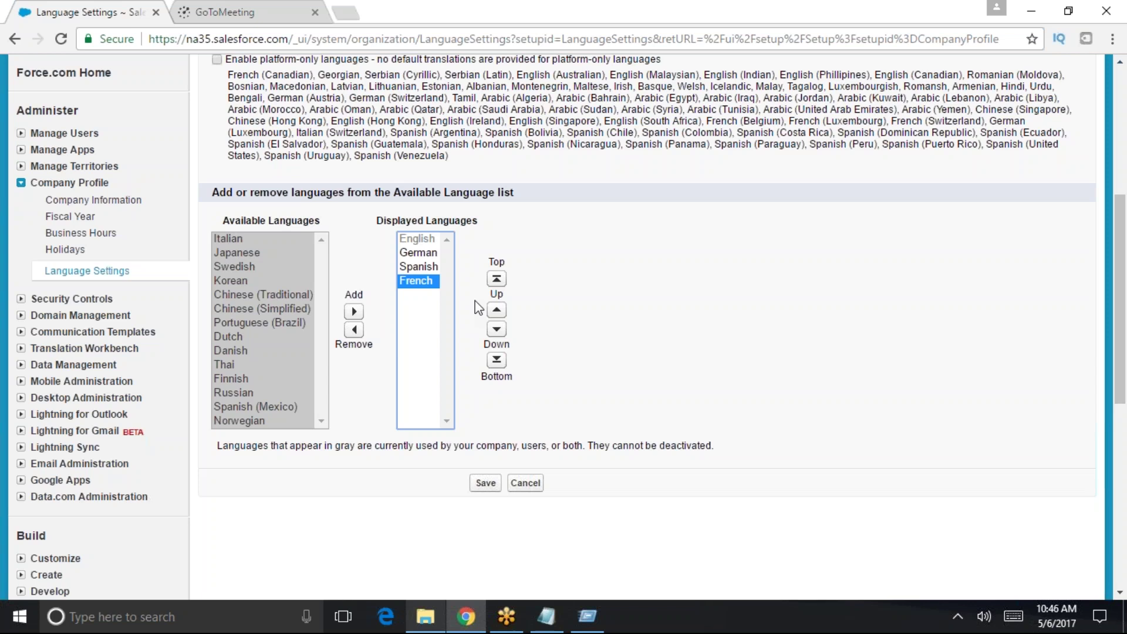
scroll(929, 453, up, 6)
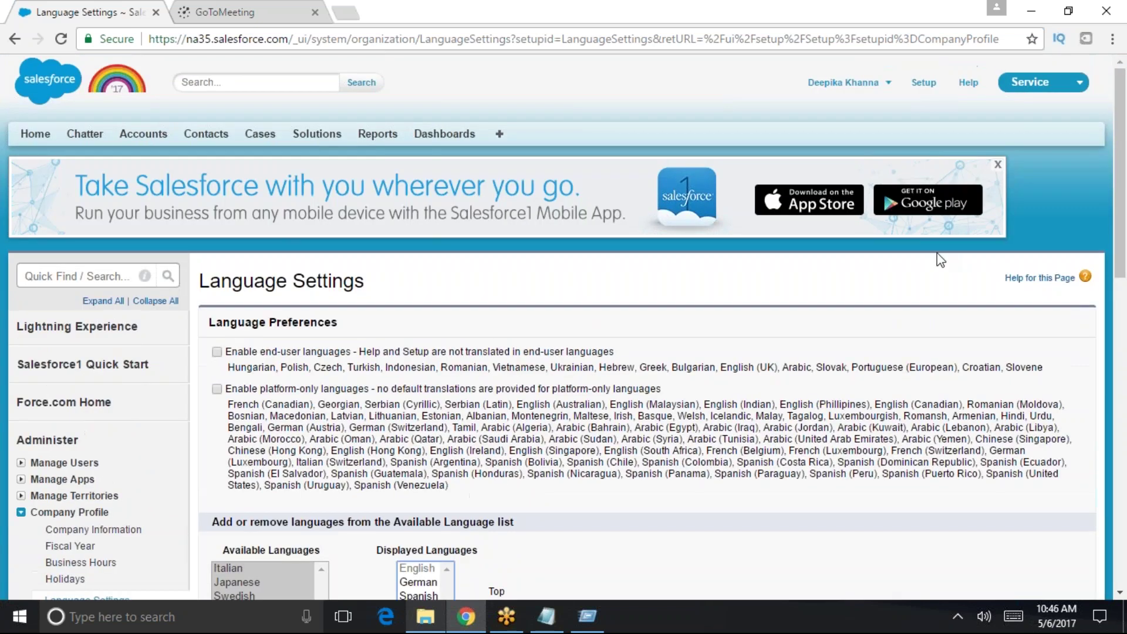
- Go to Setup home, highlight 'company profile' in the Notepad notes, then minimize them
click(923, 84)
click(548, 613)
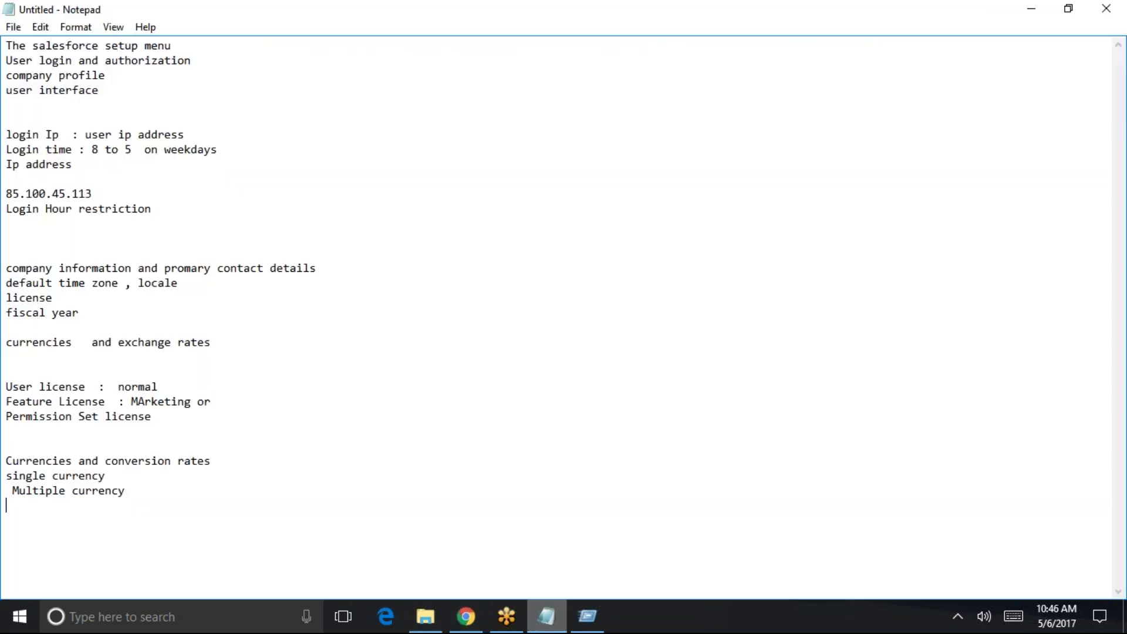
click(175, 45)
key(shift+Home)
click(213, 62)
drag(116, 75, 6, 76)
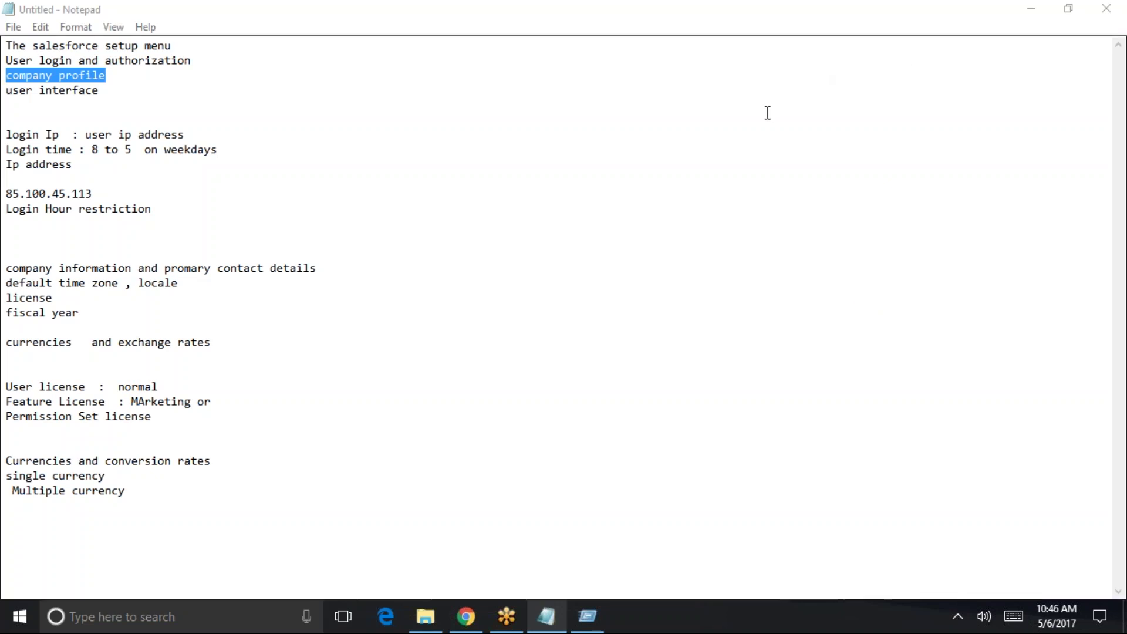
click(1030, 9)
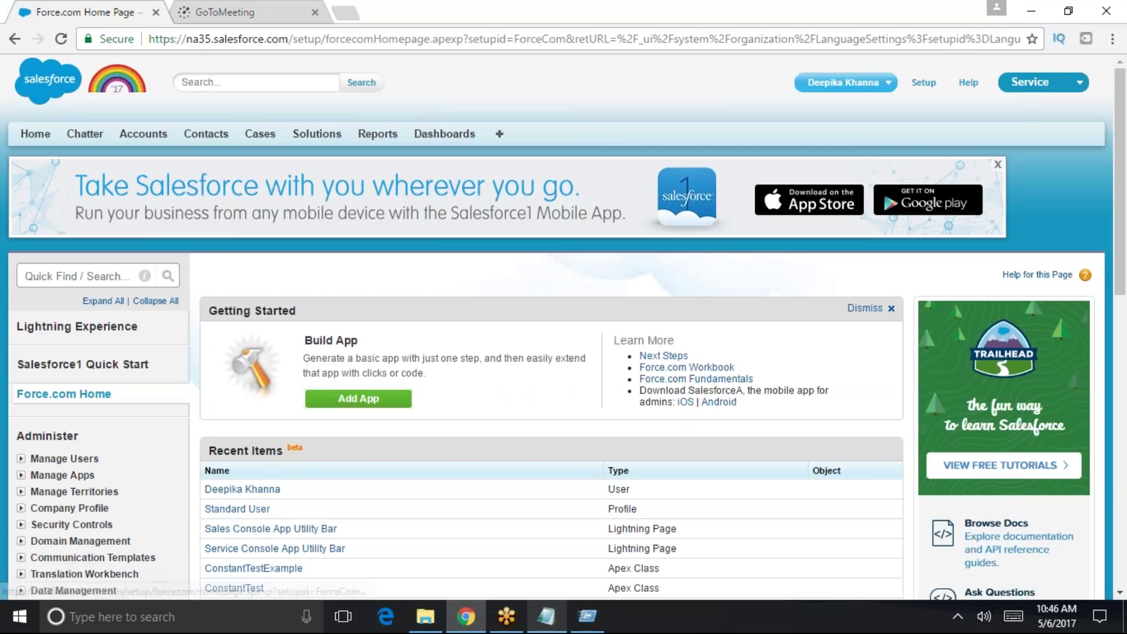
- Filter Setup Quick Find with 'compan' and open Company Profile > Language Settings
click(72, 274)
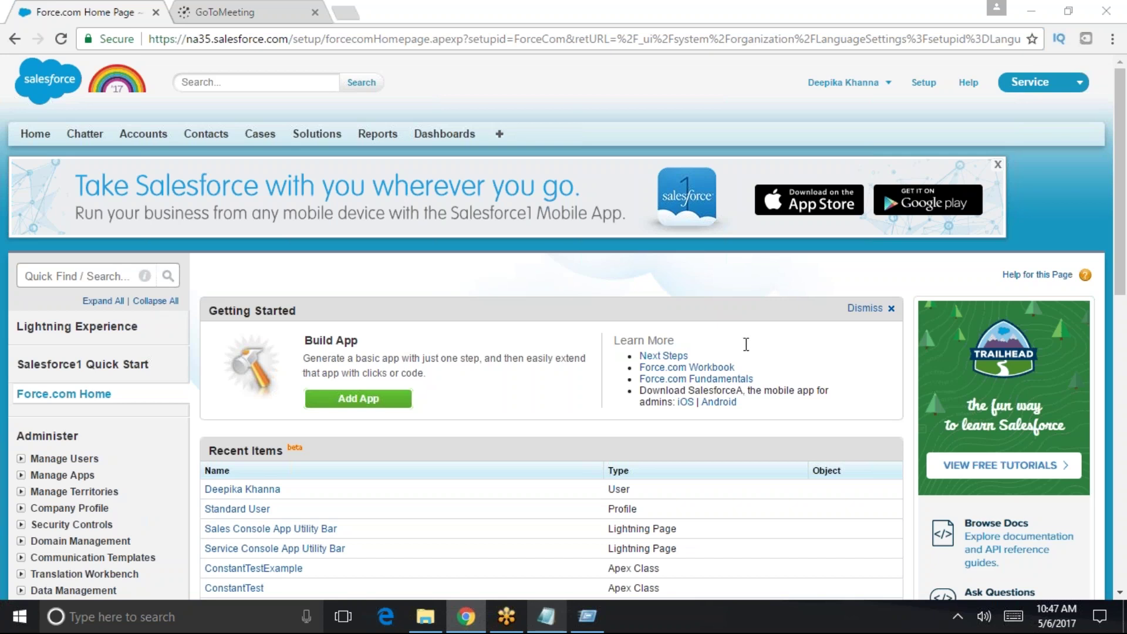
click(94, 276)
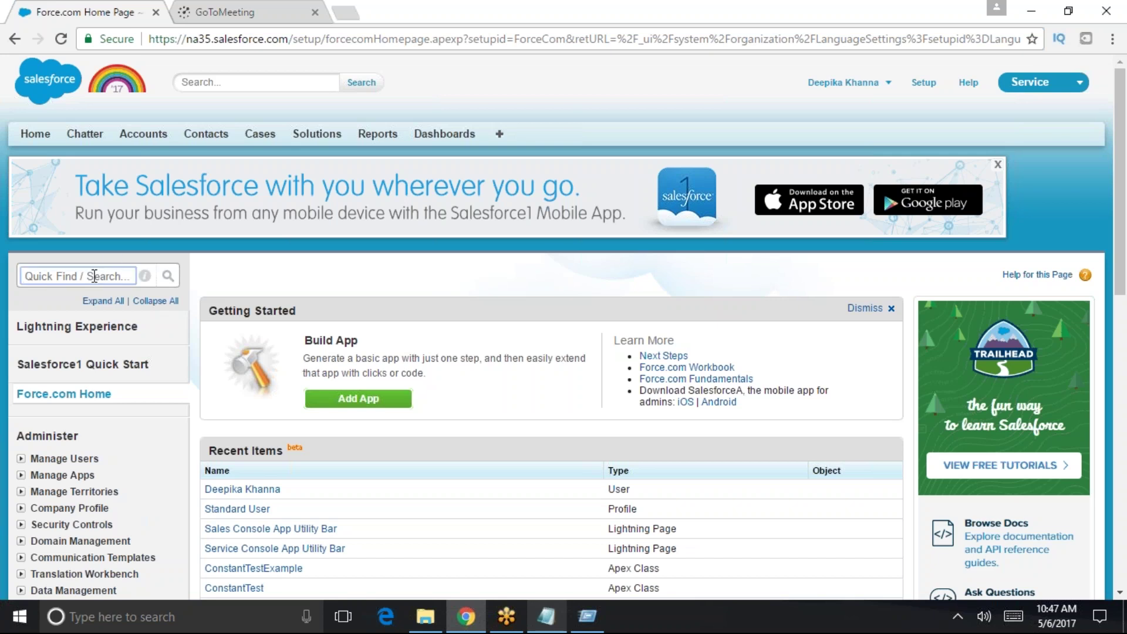
text(compan)
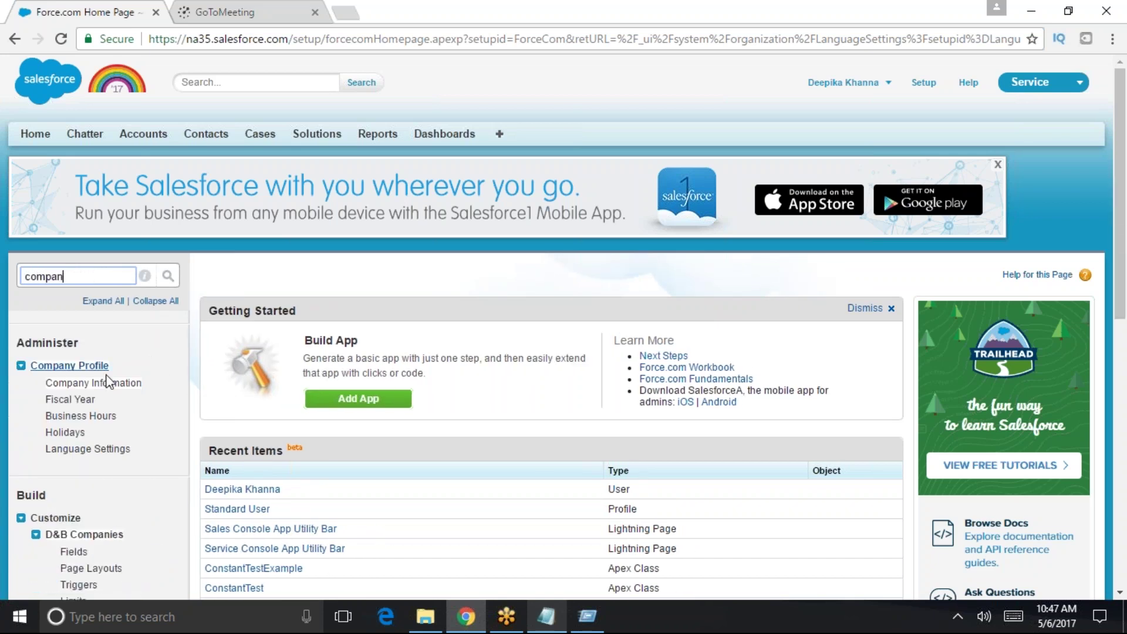
click(69, 449)
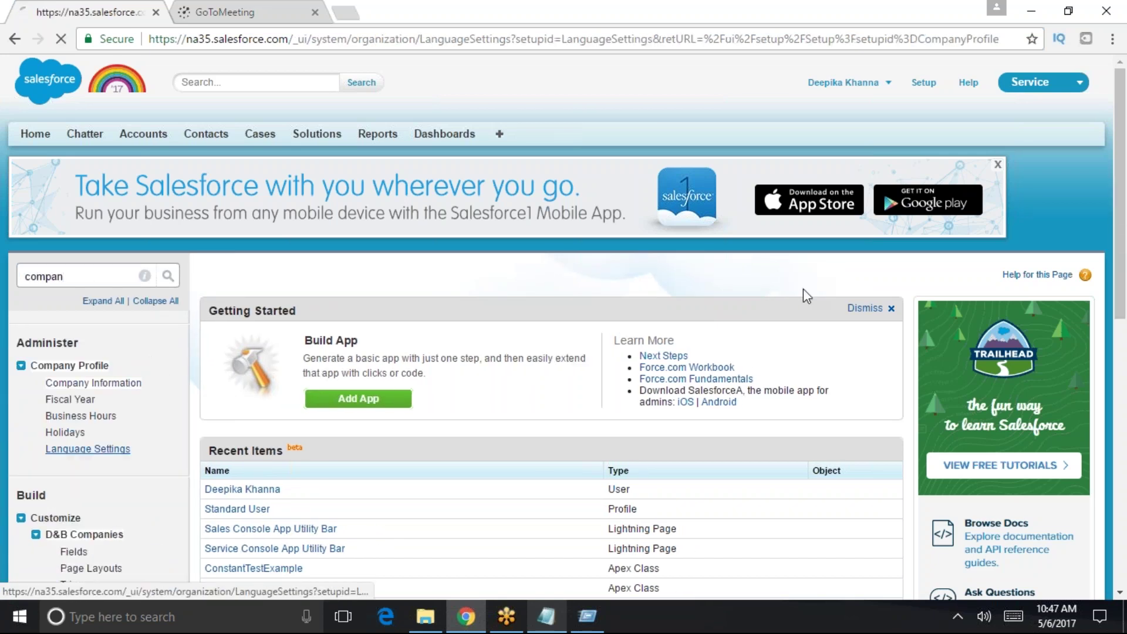
scroll(858, 69, down, 3)
scroll(520, 431, down, 3)
scroll(509, 410, up, 2)
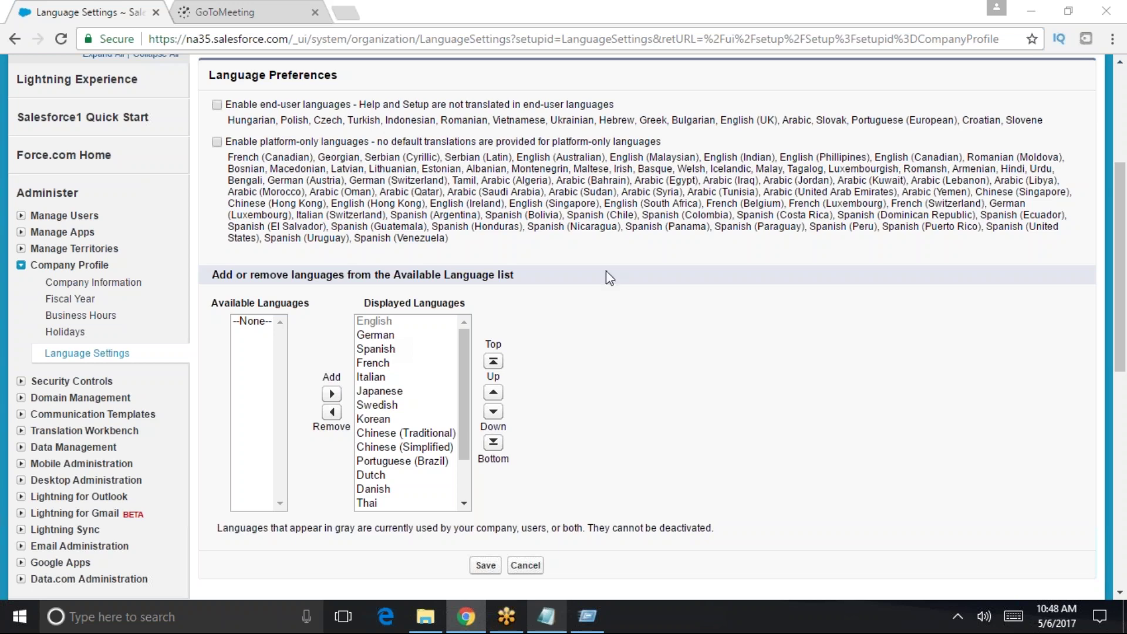
scroll(610, 279, up, 4)
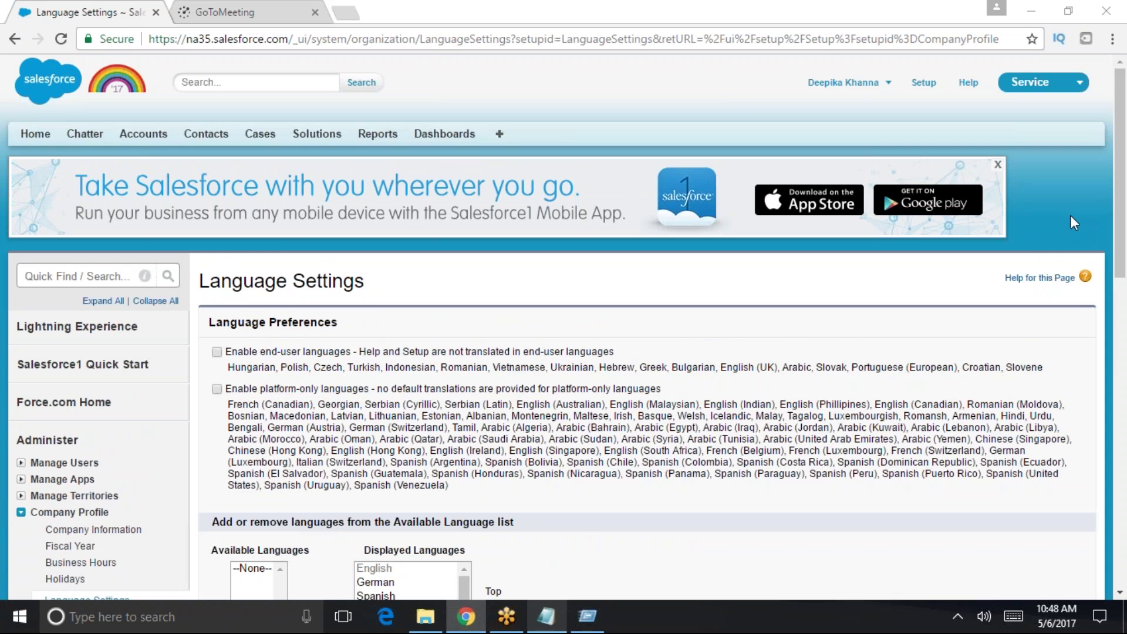
- From Force.com Home, search Quick Find for 'user in' and open User Interface settings
click(62, 402)
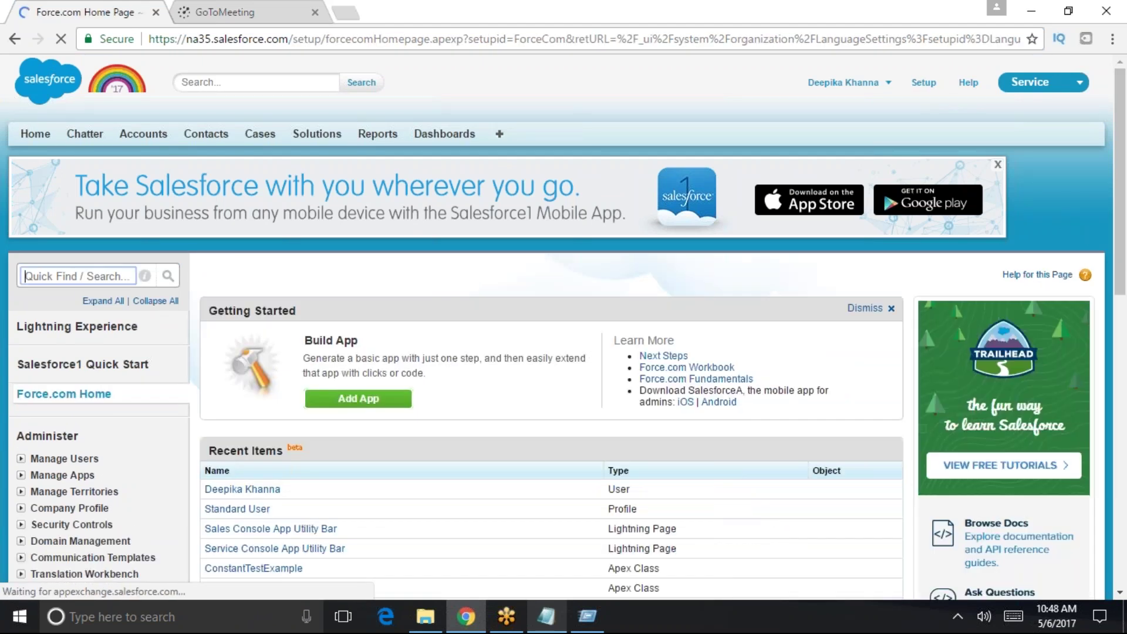
text(user int)
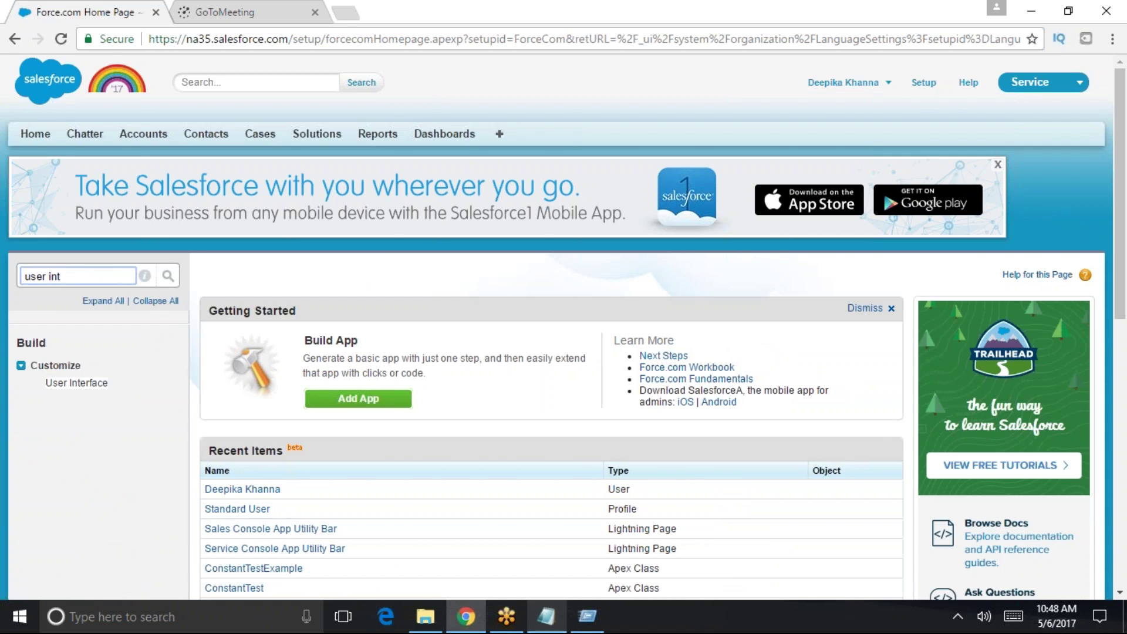
click(88, 386)
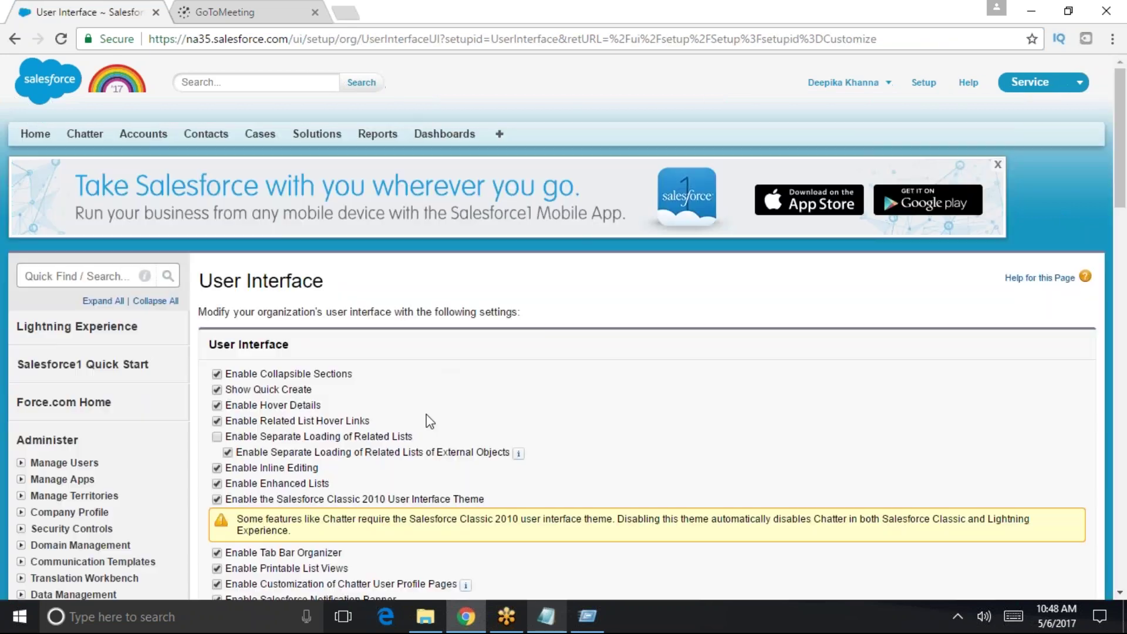
- Review the settings, highlight Enable Collapsible Sections, and bring up link options for Solutions
scroll(377, 412, down, 1)
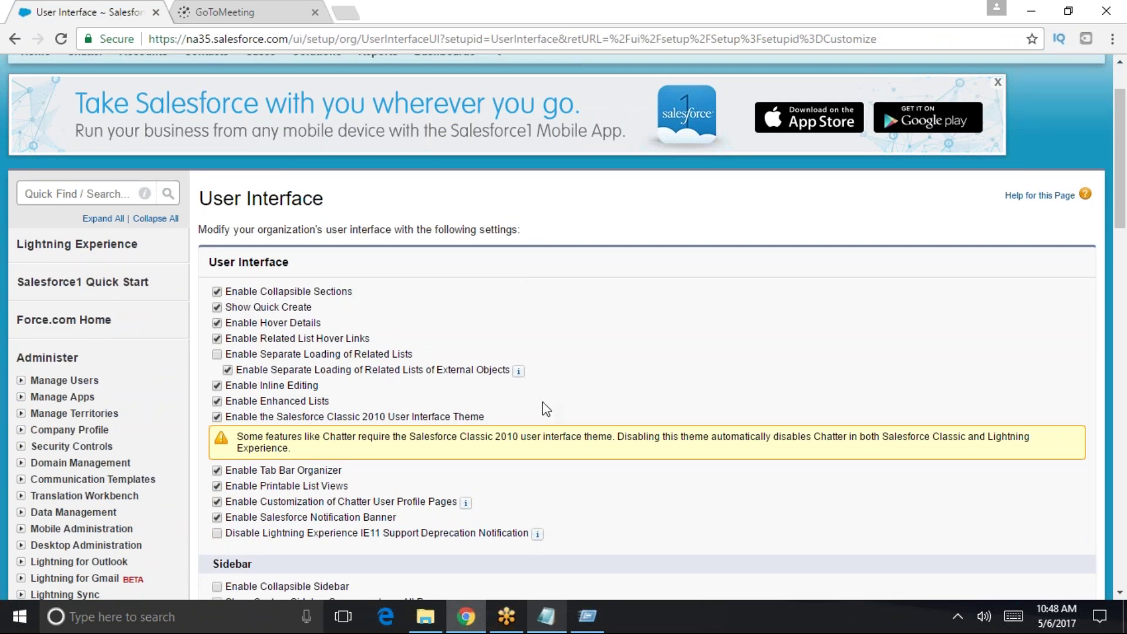
scroll(542, 402, down, 7)
scroll(581, 528, down, 1)
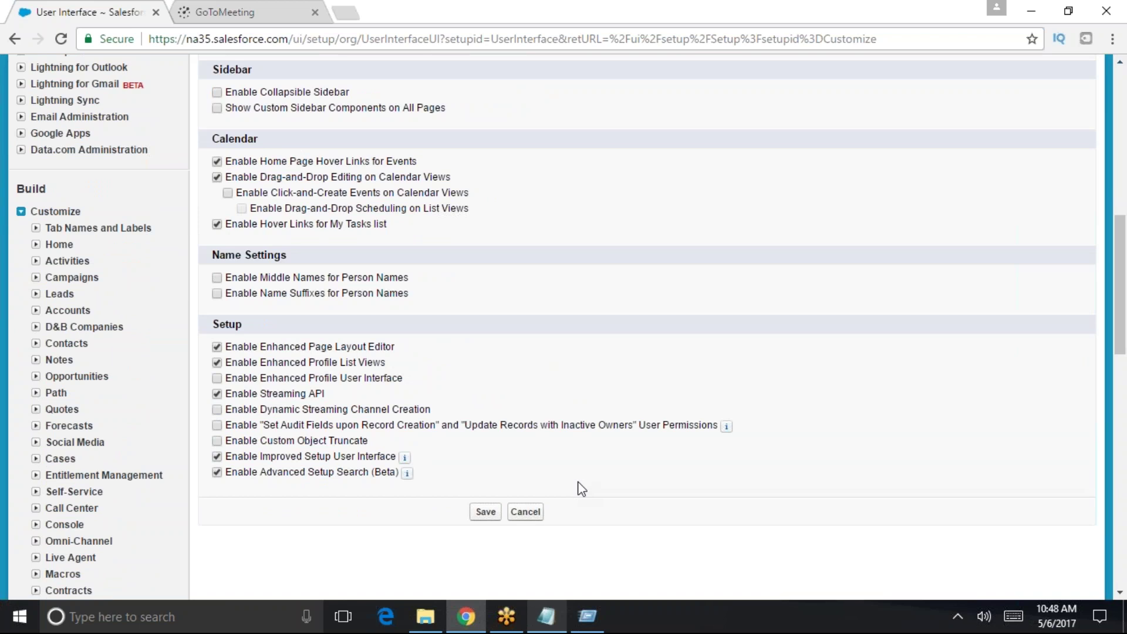
scroll(497, 411, up, 8)
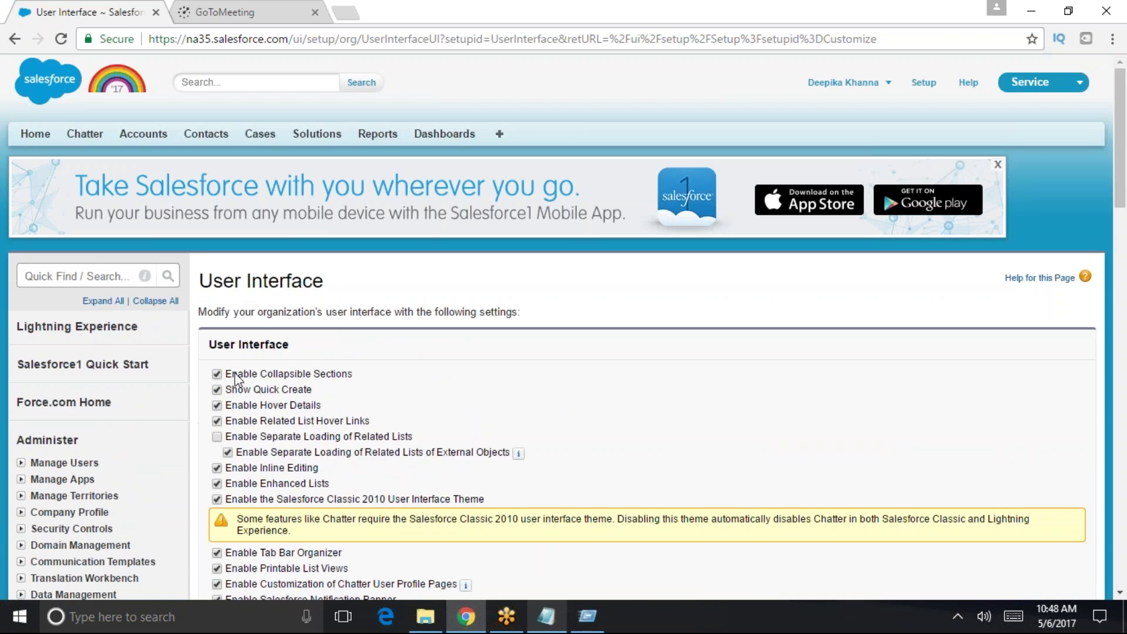
drag(230, 374, 359, 380)
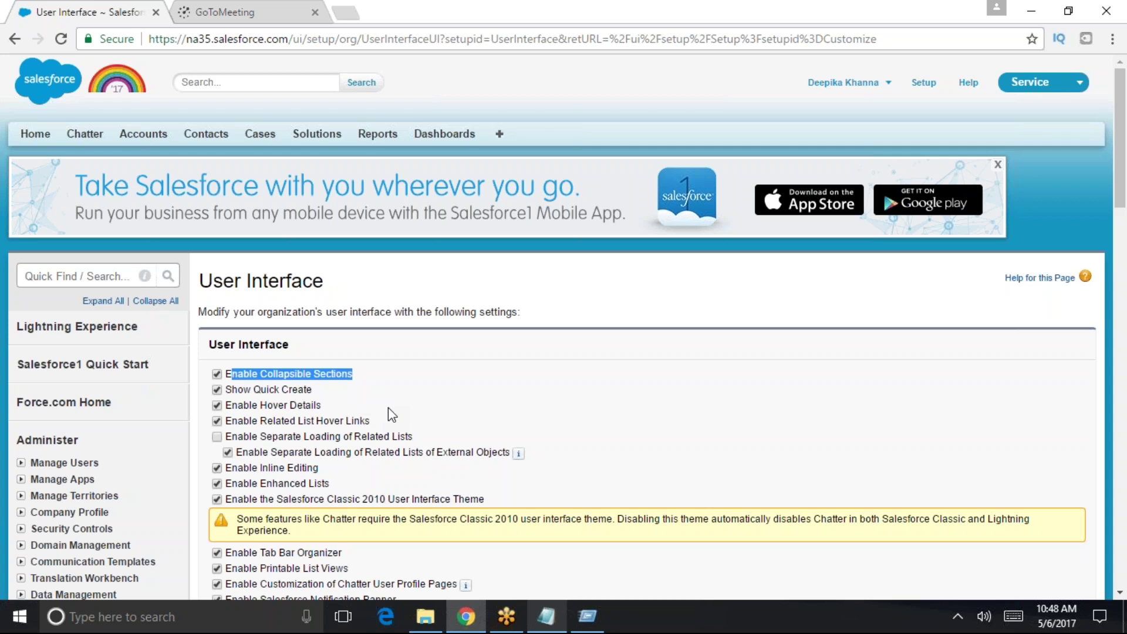
right_click(323, 134)
- Open Solutions in a new tab, view the GC1020 Portable Generator solution, then visit Cases and Accounts
click(345, 147)
key(ctrl+Tab)
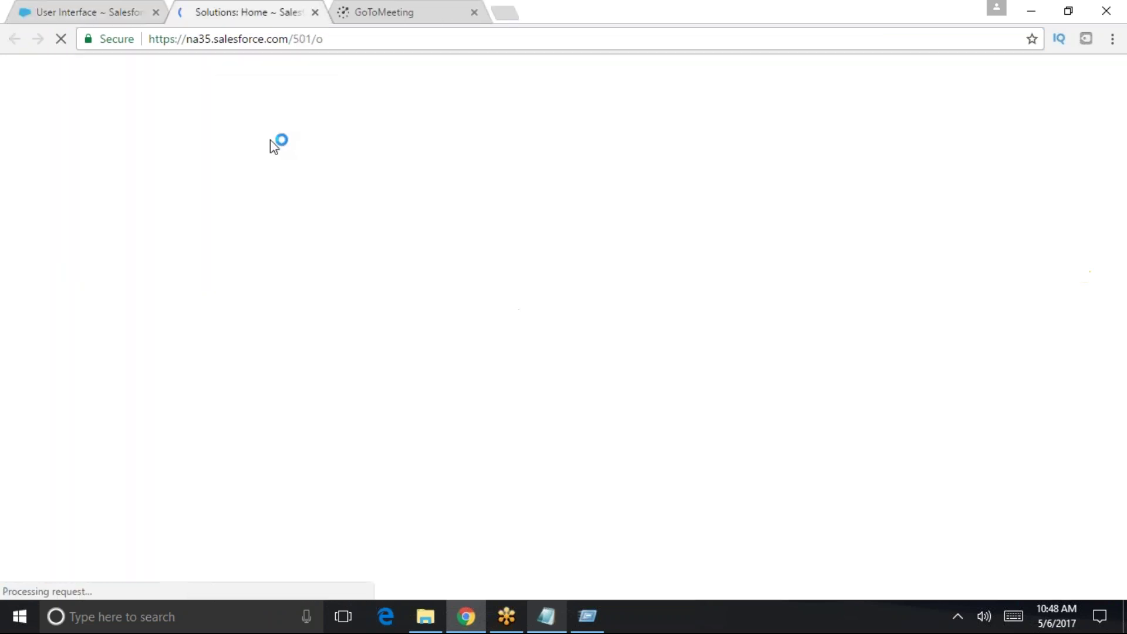
click(405, 299)
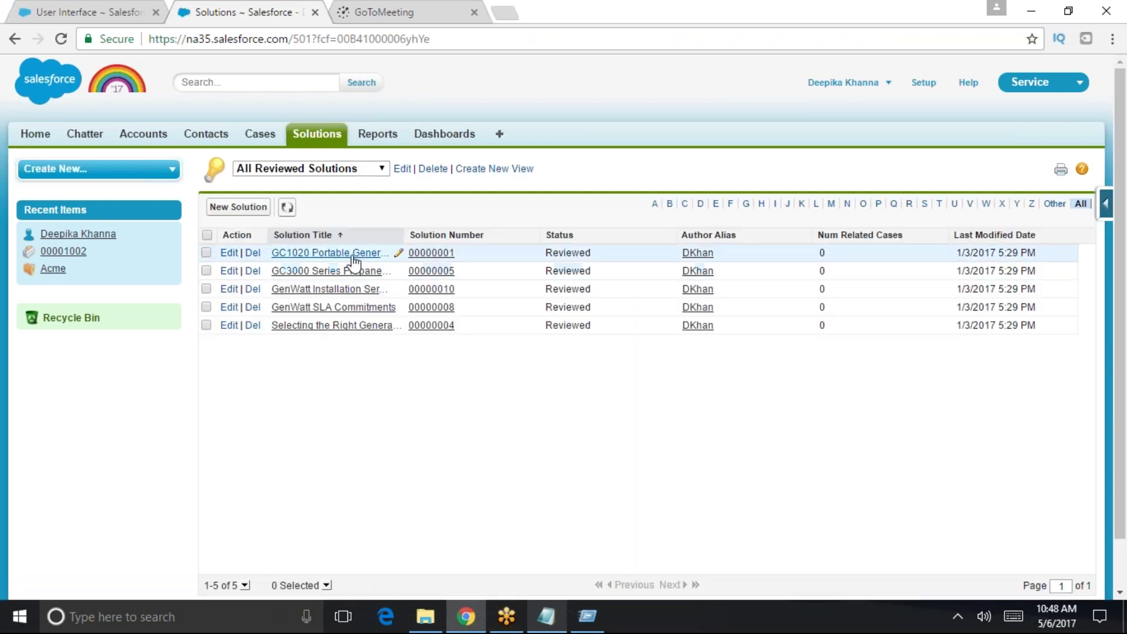
click(340, 252)
scroll(446, 537, down, 3)
scroll(324, 498, up, 3)
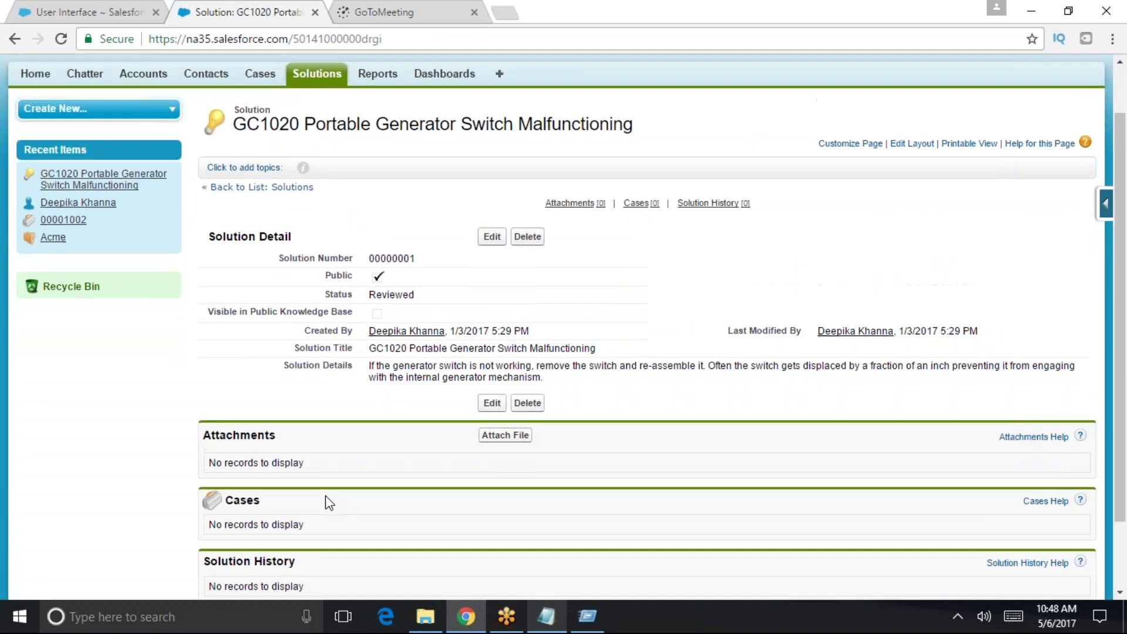
click(260, 134)
click(143, 134)
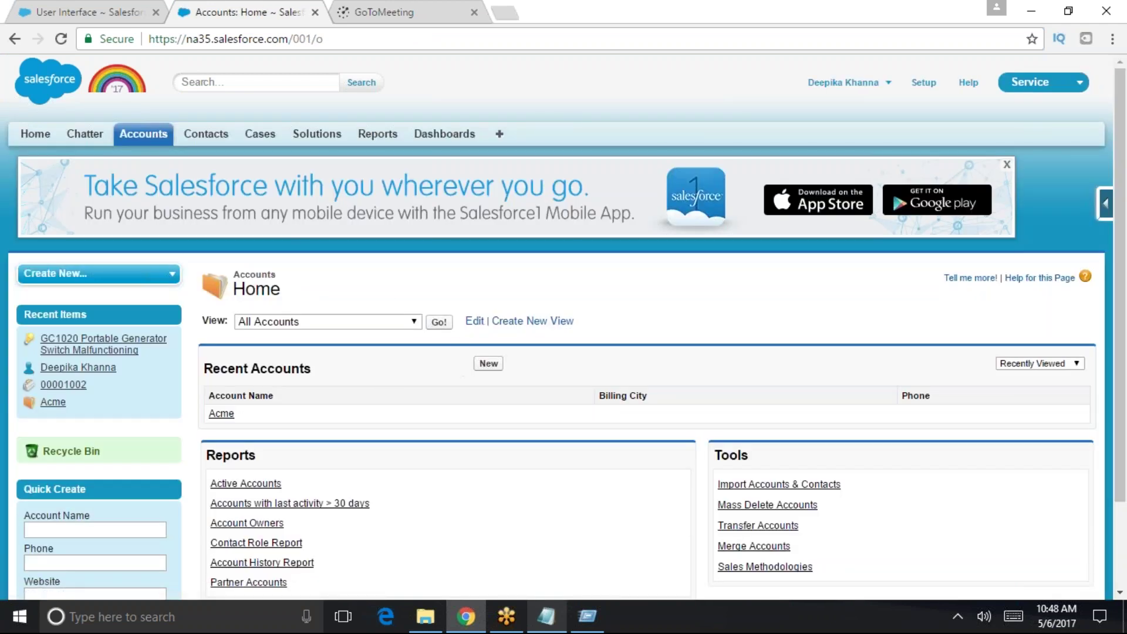
- List all accounts and open the Acme account, dismissing the social accounts tip
click(439, 322)
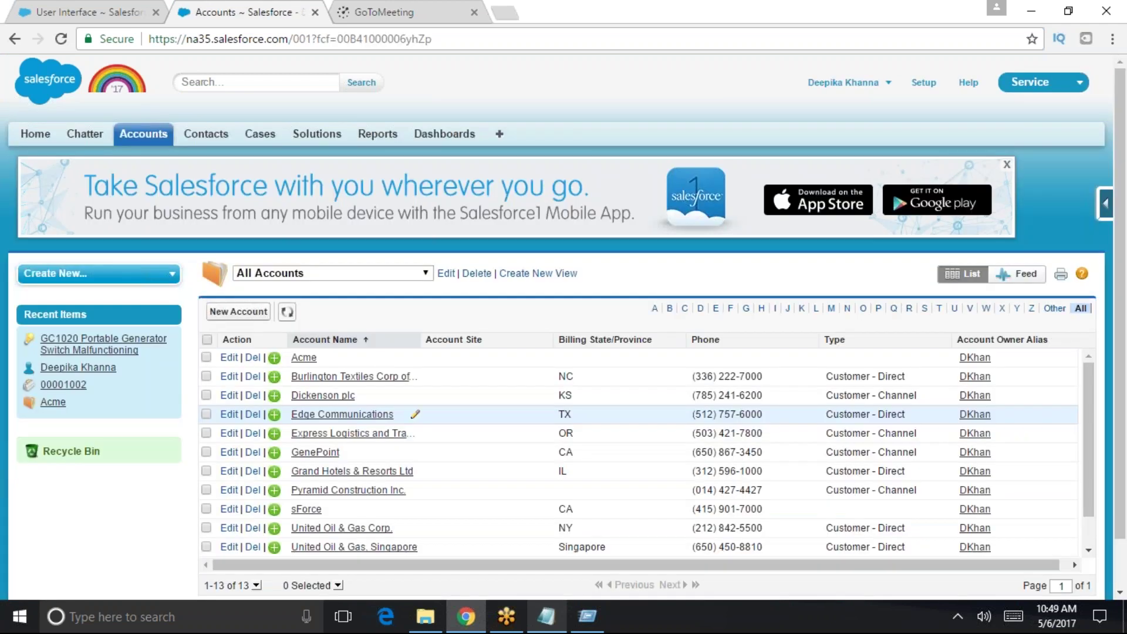
click(303, 357)
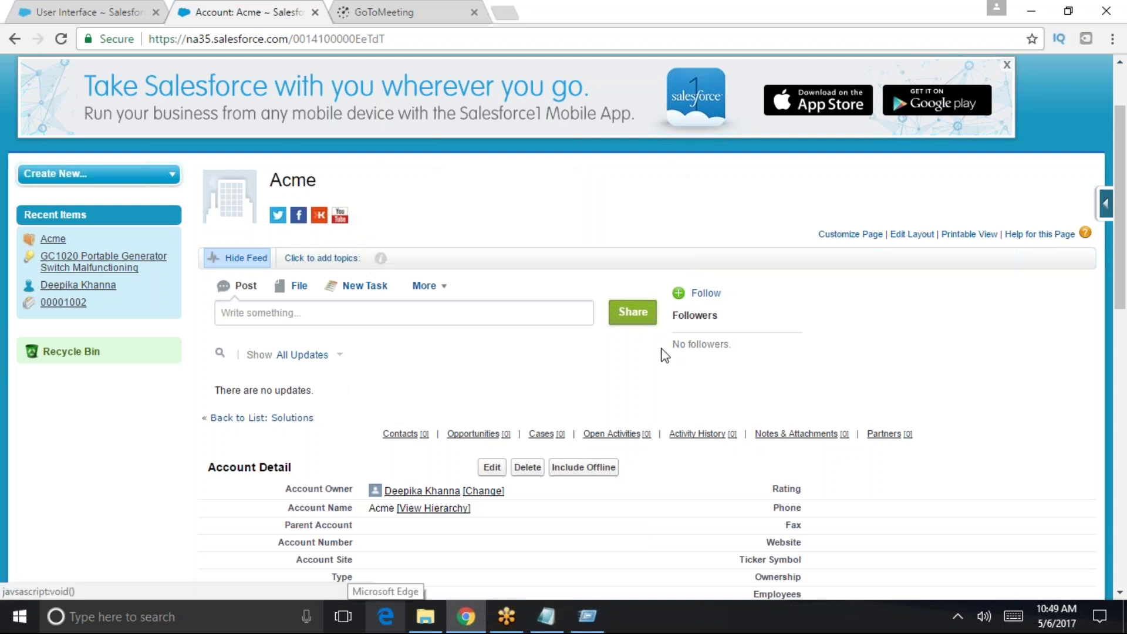
click(661, 190)
scroll(584, 407, down, 6)
scroll(548, 465, down, 5)
scroll(548, 465, up, 7)
scroll(564, 322, up, 5)
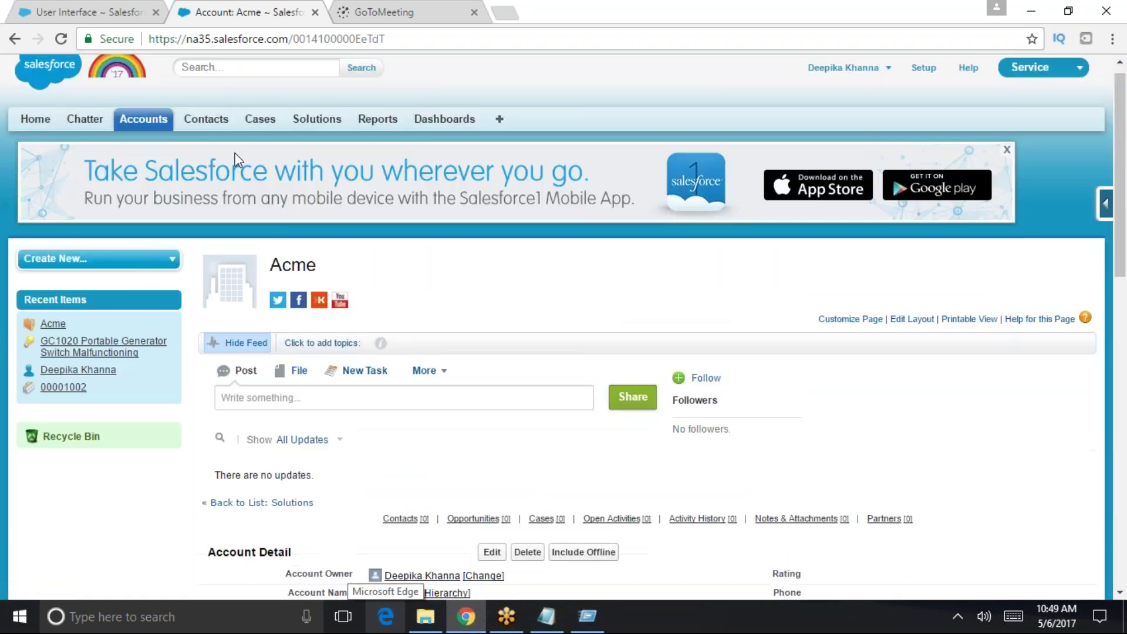
- Return to all accounts, open Edge Communications, and scroll through its related lists
click(149, 123)
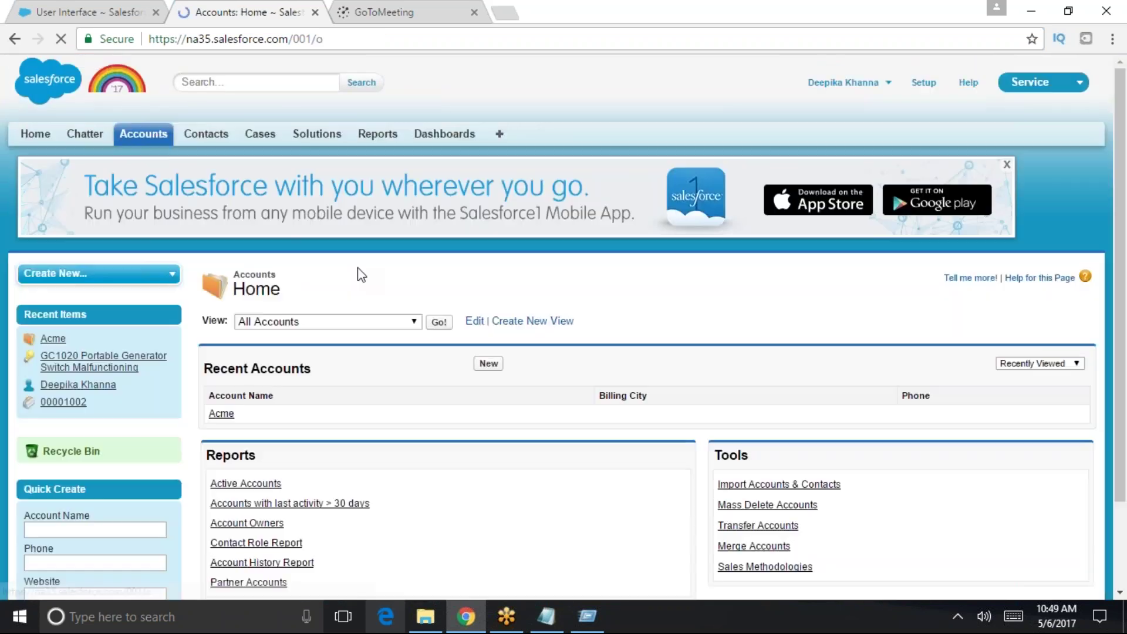
scroll(393, 420, down, 3)
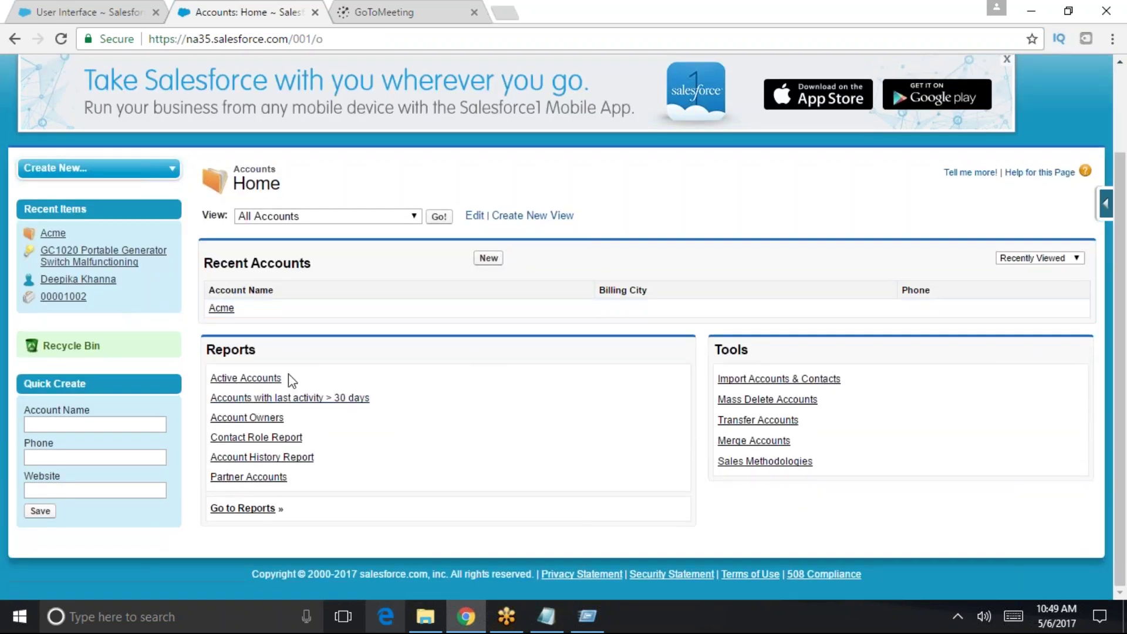
click(440, 217)
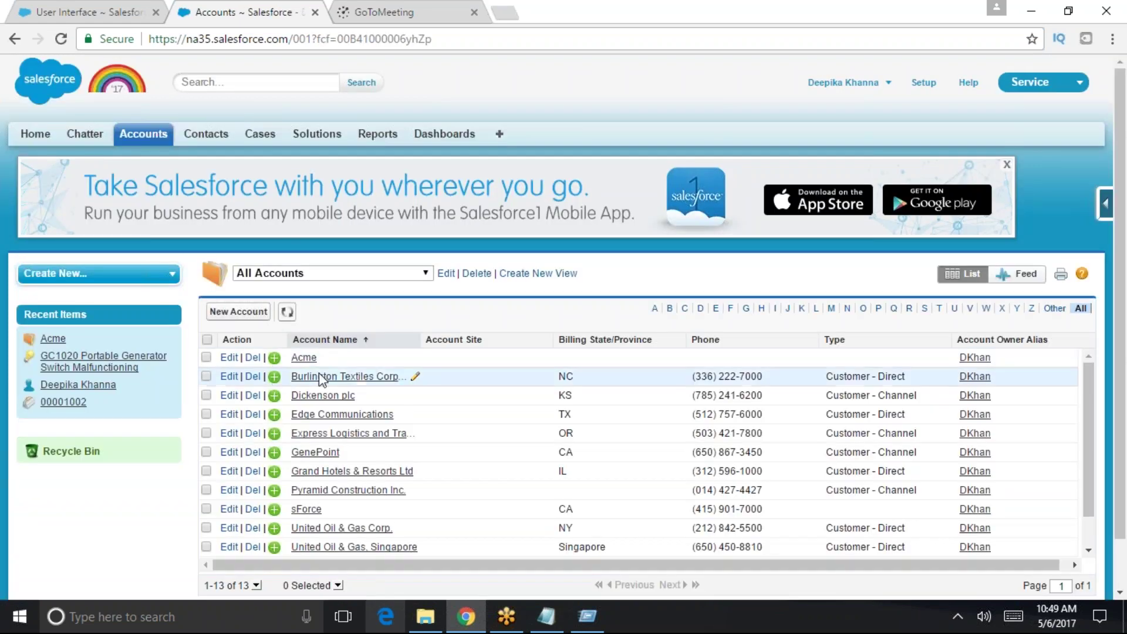
click(335, 418)
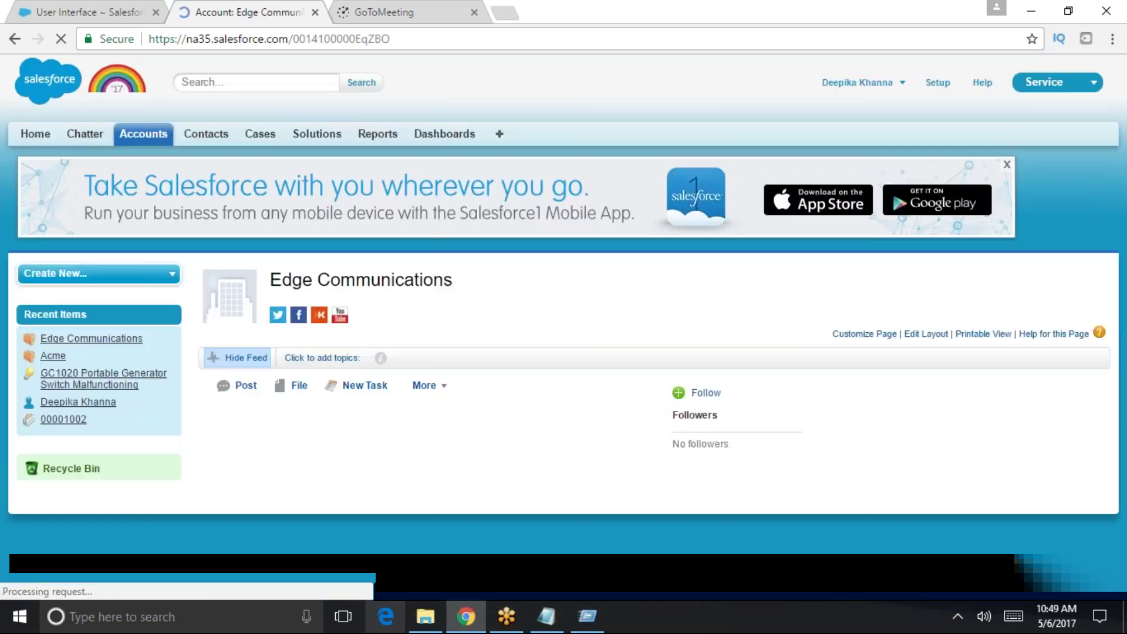
scroll(336, 418, down, 15)
scroll(408, 452, up, 3)
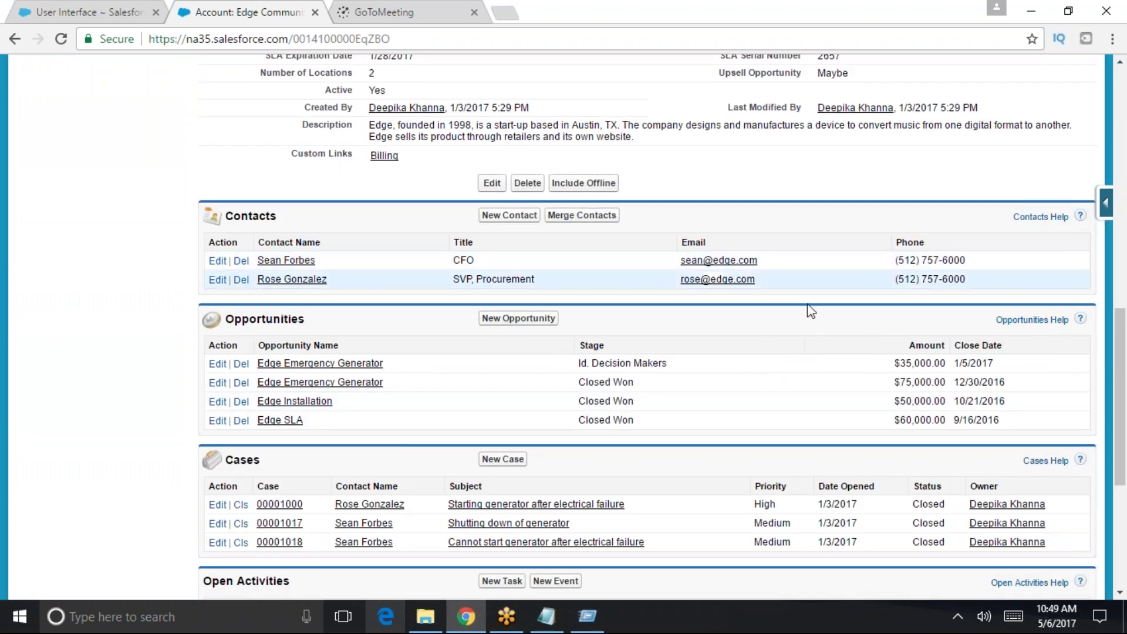
scroll(755, 360, up, 2)
scroll(757, 370, down, 4)
scroll(756, 375, down, 3)
scroll(756, 376, up, 12)
click(78, 8)
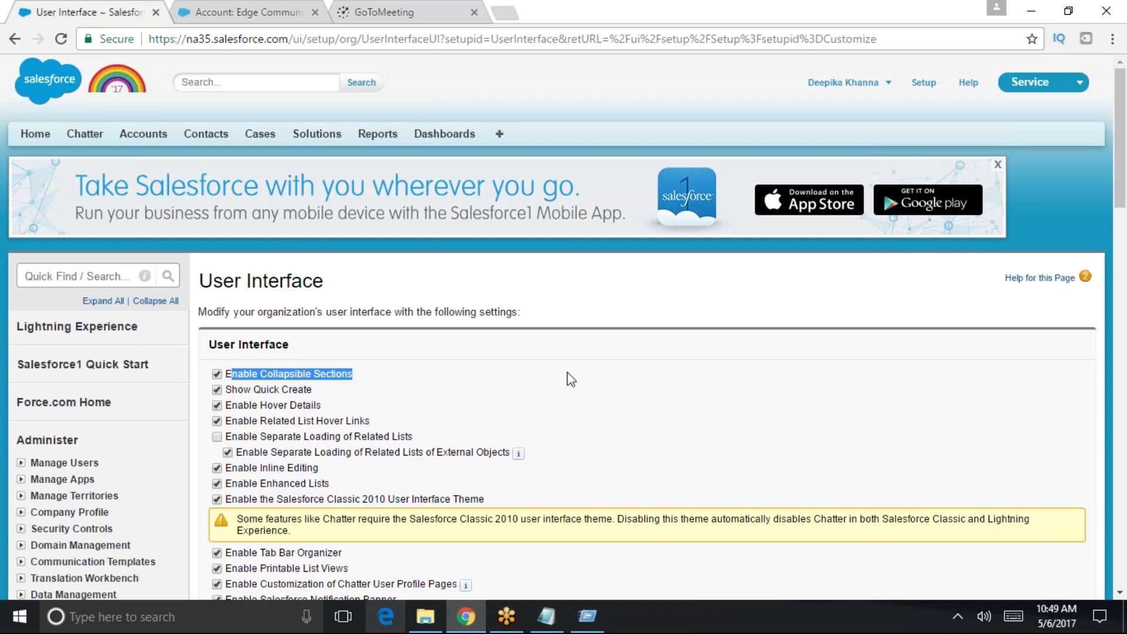
click(259, 8)
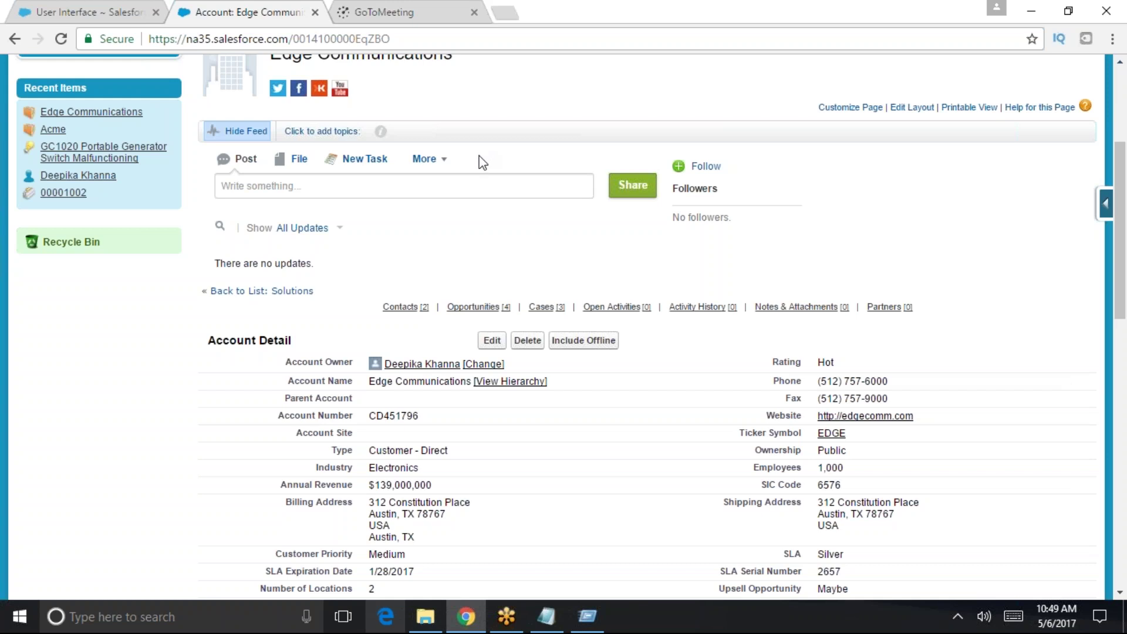
click(493, 340)
scroll(551, 470, down, 7)
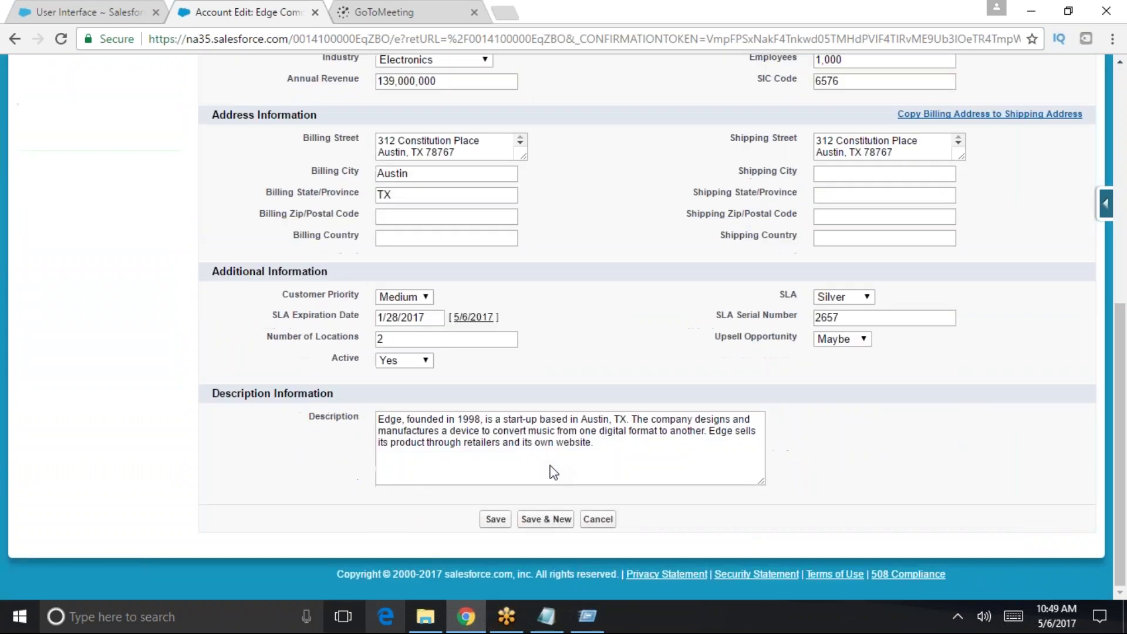
click(594, 519)
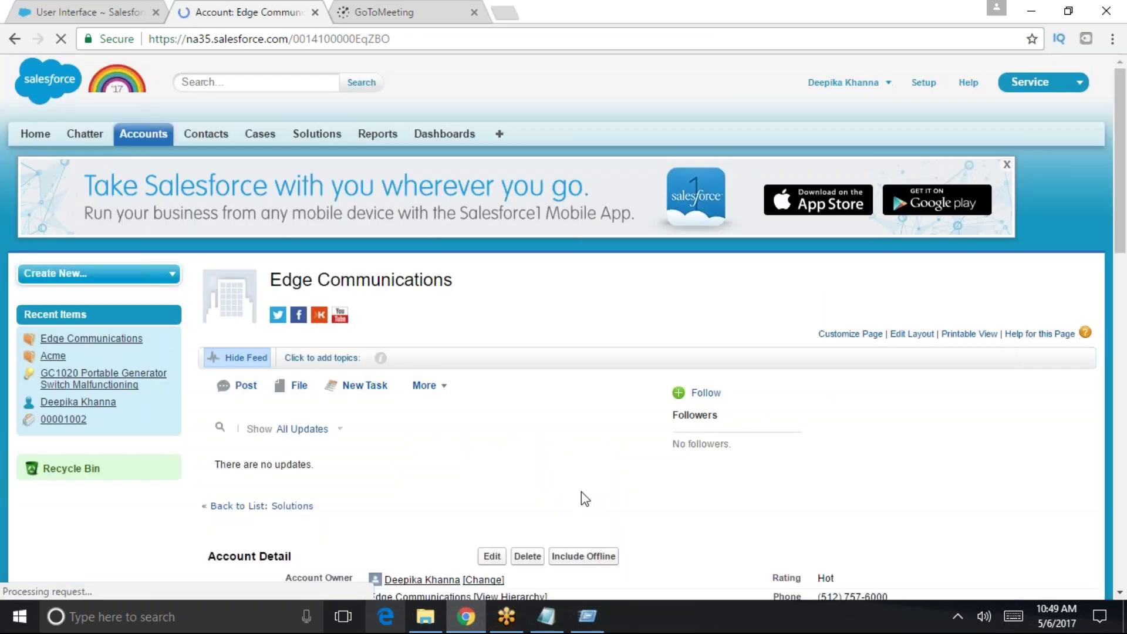
scroll(582, 500, down, 9)
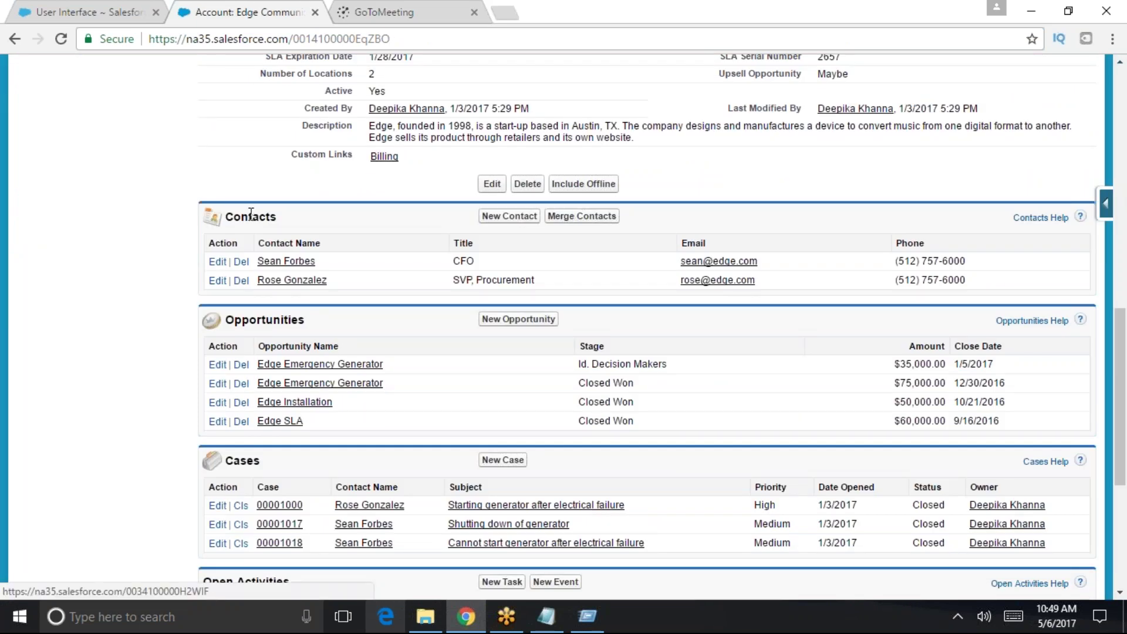
scroll(321, 449, down, 5)
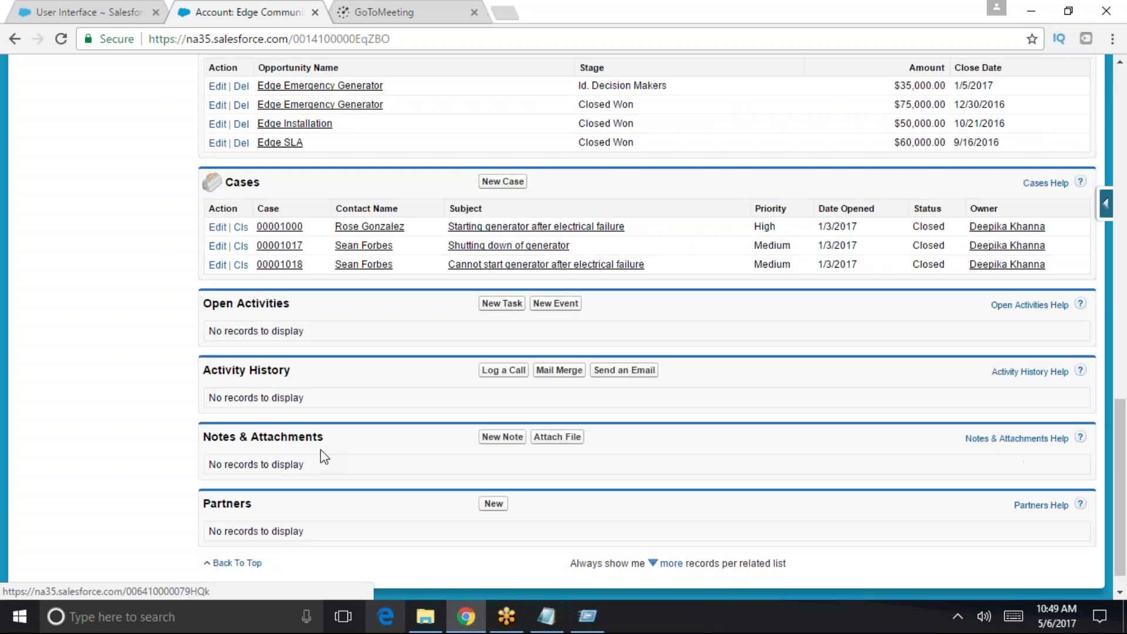
scroll(530, 404, up, 10)
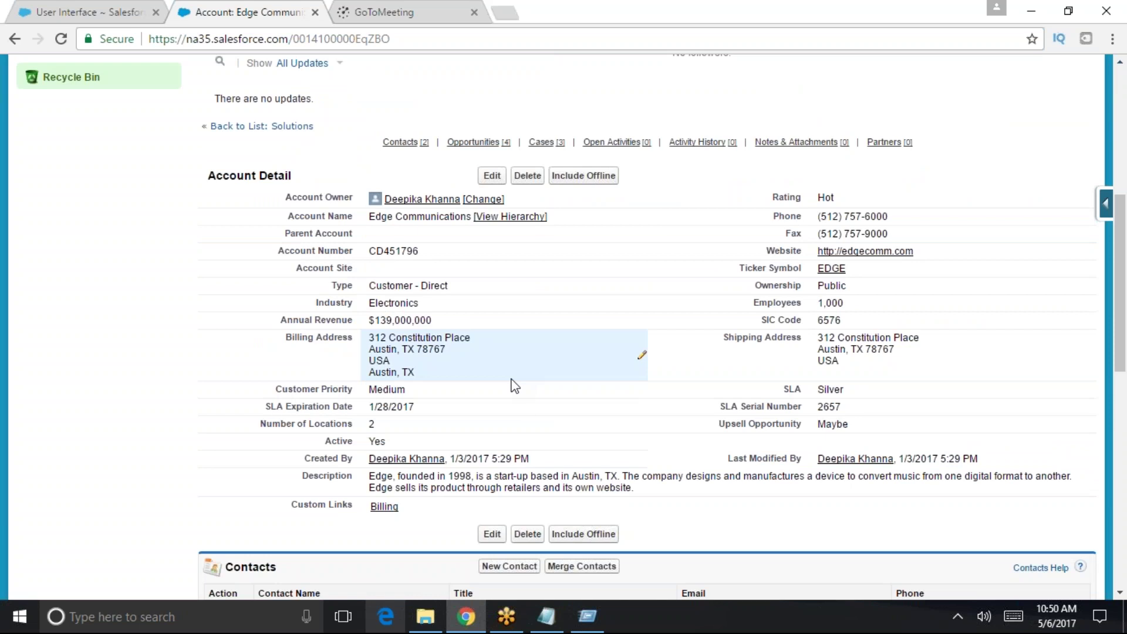
- Save the User Interface settings with Enable Collapsible Sections off, then return to the Edge Communications account
click(58, 5)
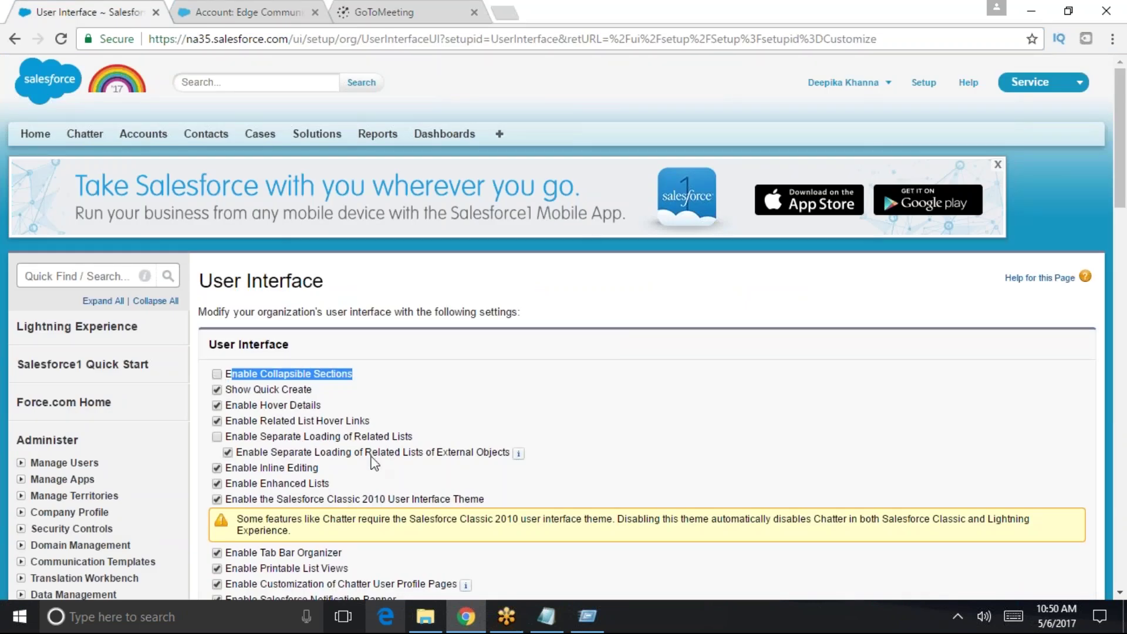
scroll(397, 477, down, 13)
scroll(453, 457, down, 7)
scroll(453, 457, up, 7)
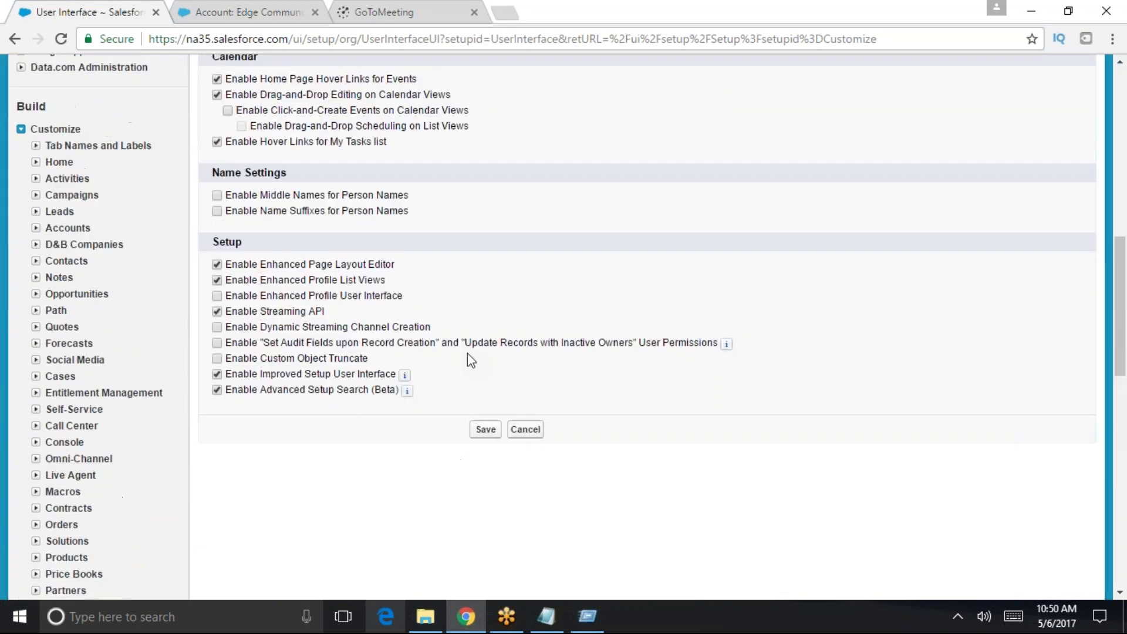
click(486, 429)
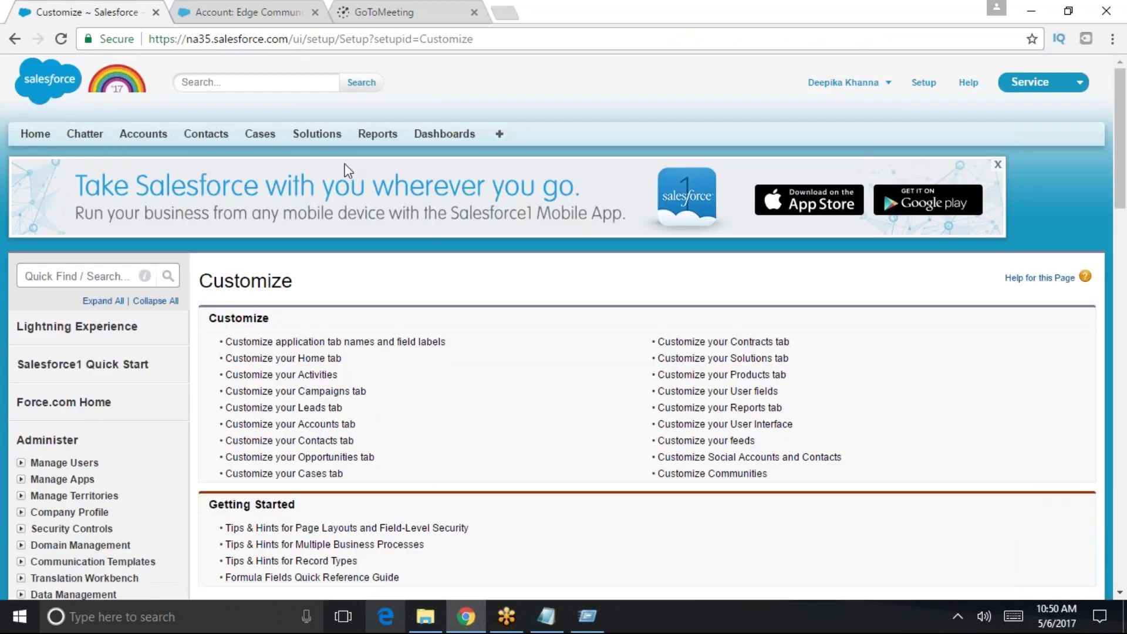
click(276, 12)
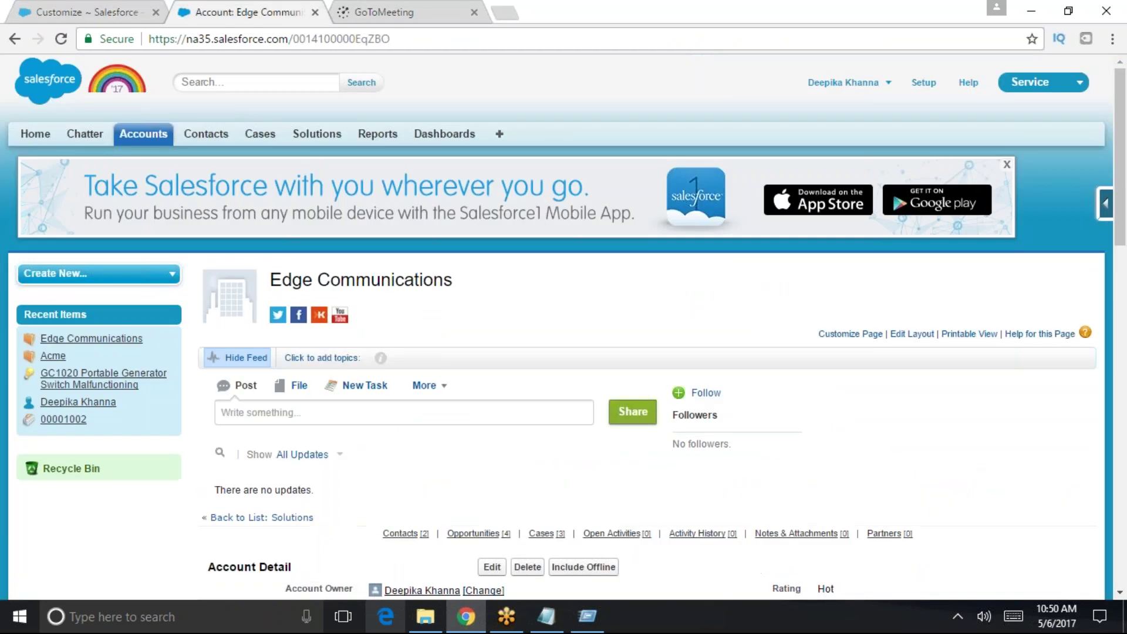
- Reopen the Edge Communications account from Recent Accounts on the Accounts home page
click(154, 135)
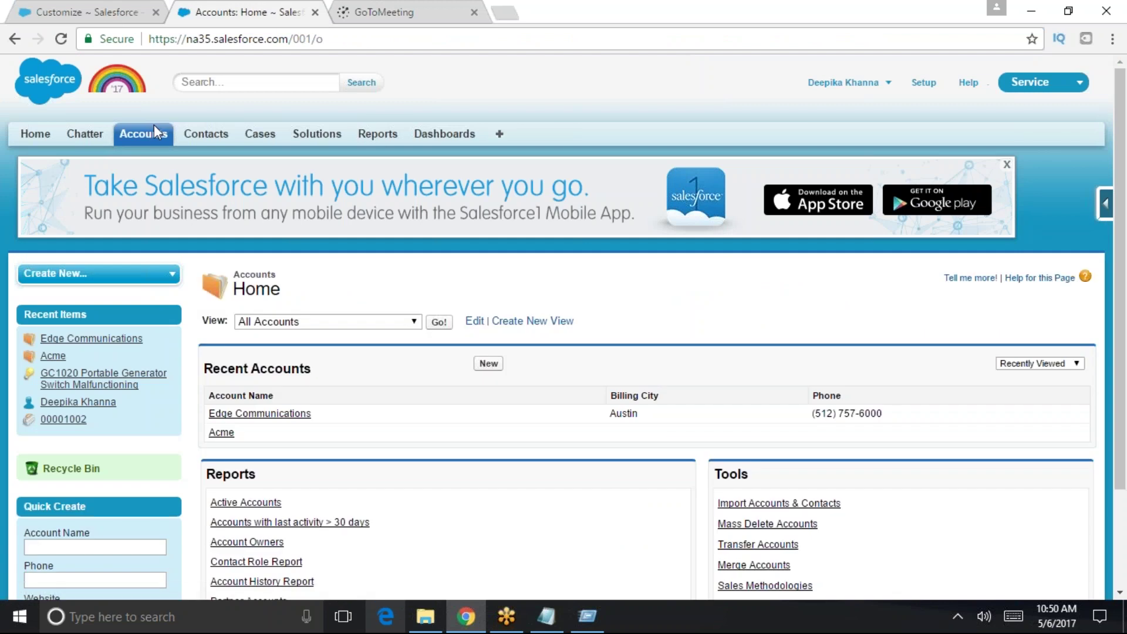
click(156, 125)
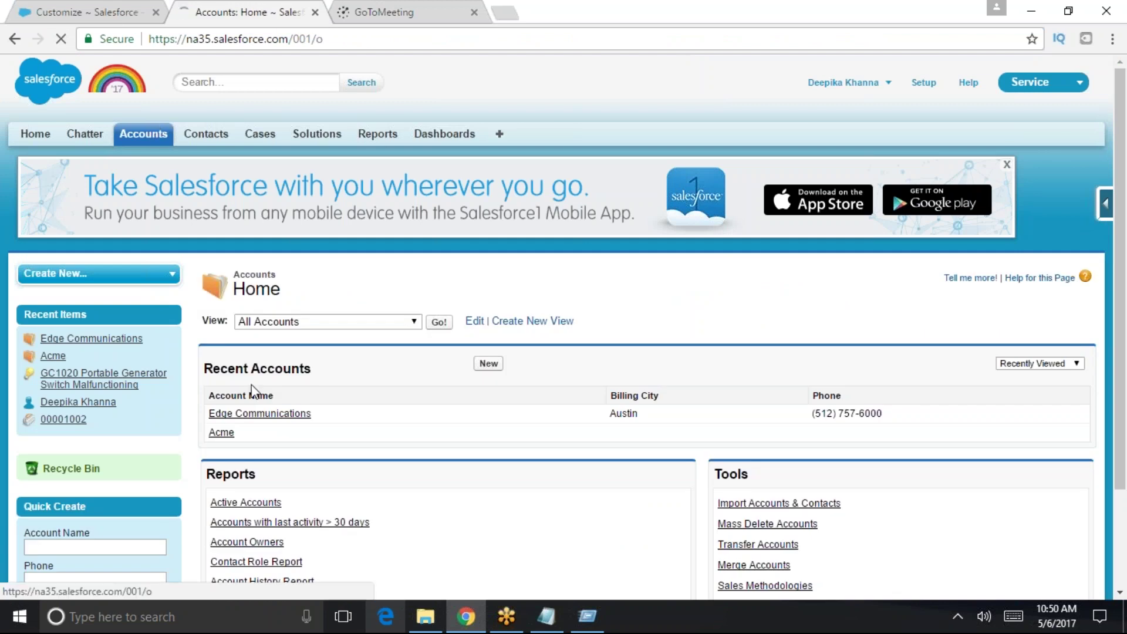
click(276, 413)
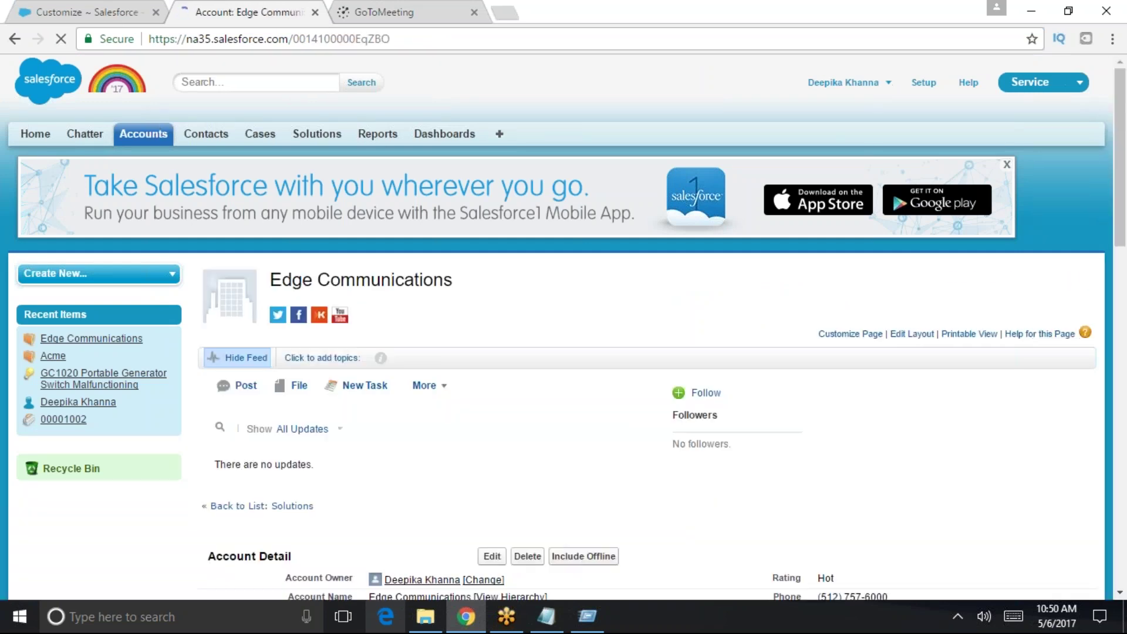
- Expand the account's related lists to show more records, 10 rows per list
scroll(286, 438, down, 12)
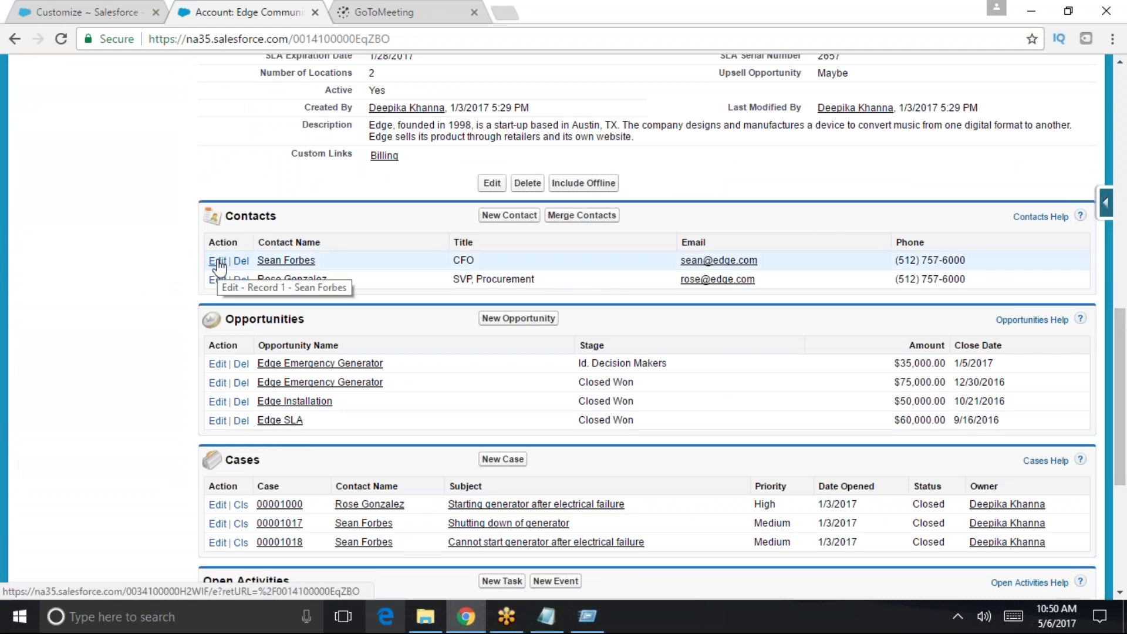
scroll(274, 401, up, 3)
scroll(274, 401, down, 8)
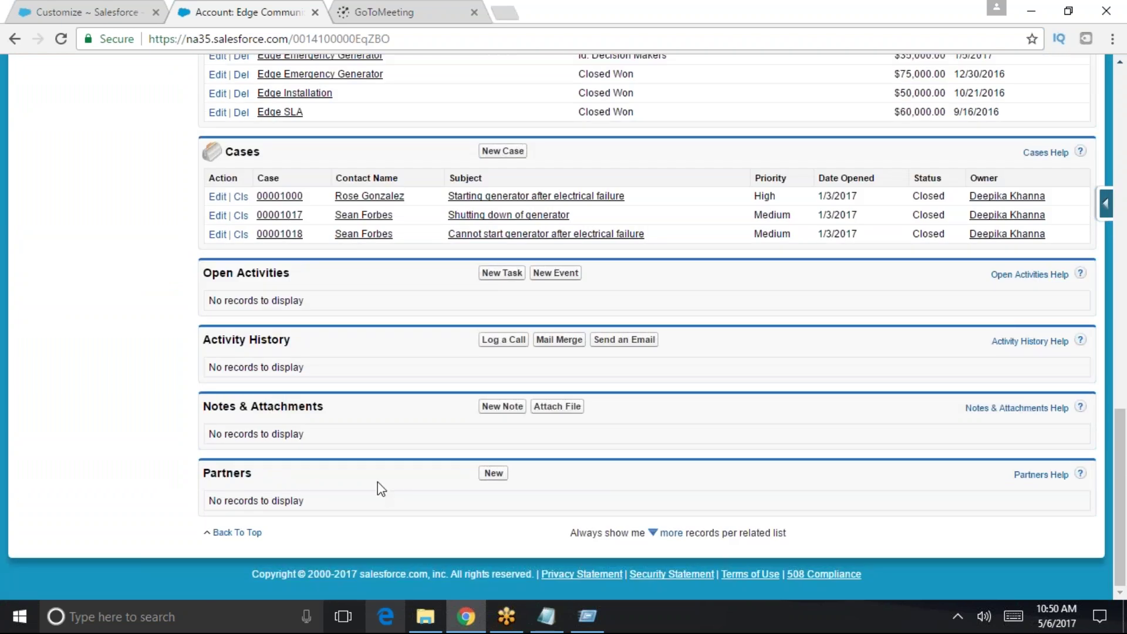
click(669, 533)
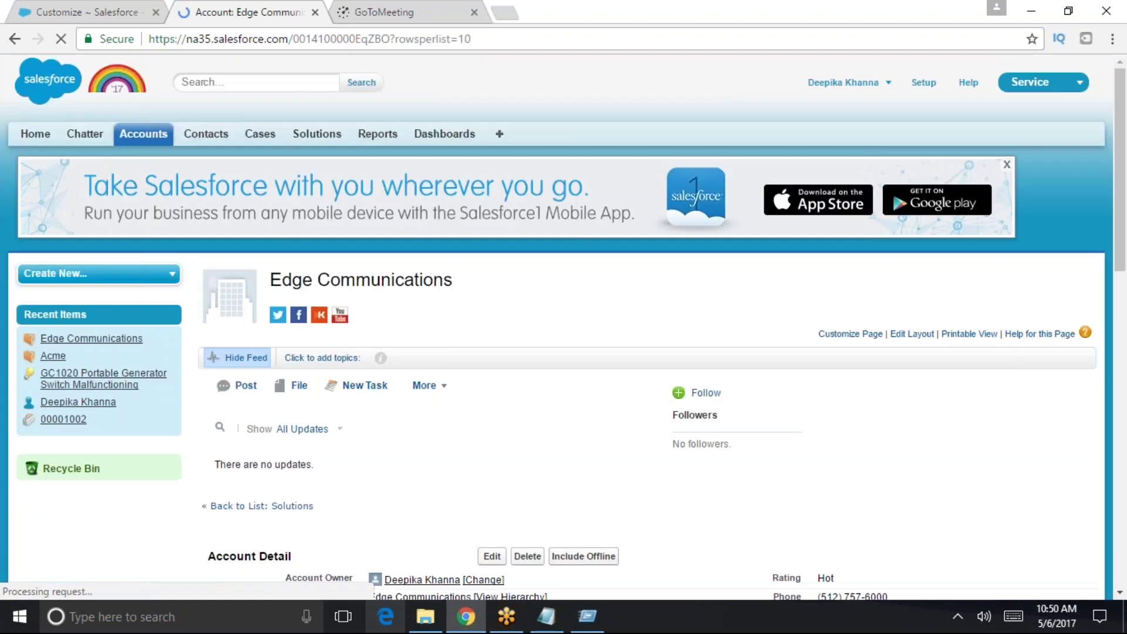
scroll(642, 546, down, 14)
scroll(276, 469, down, 5)
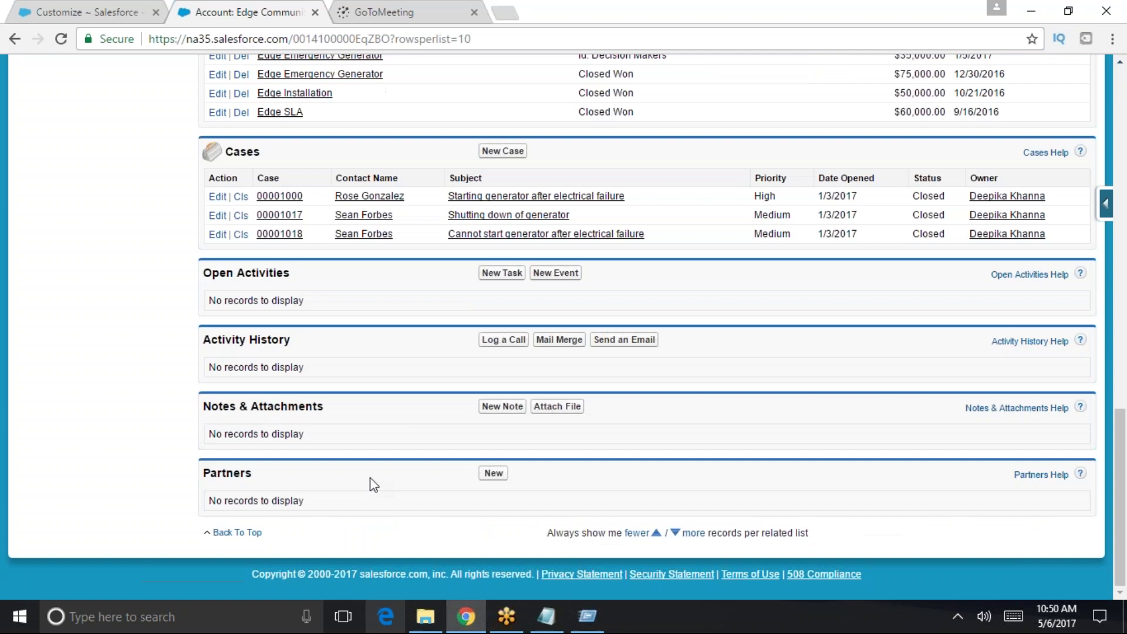
scroll(276, 470, up, 8)
scroll(275, 470, up, 10)
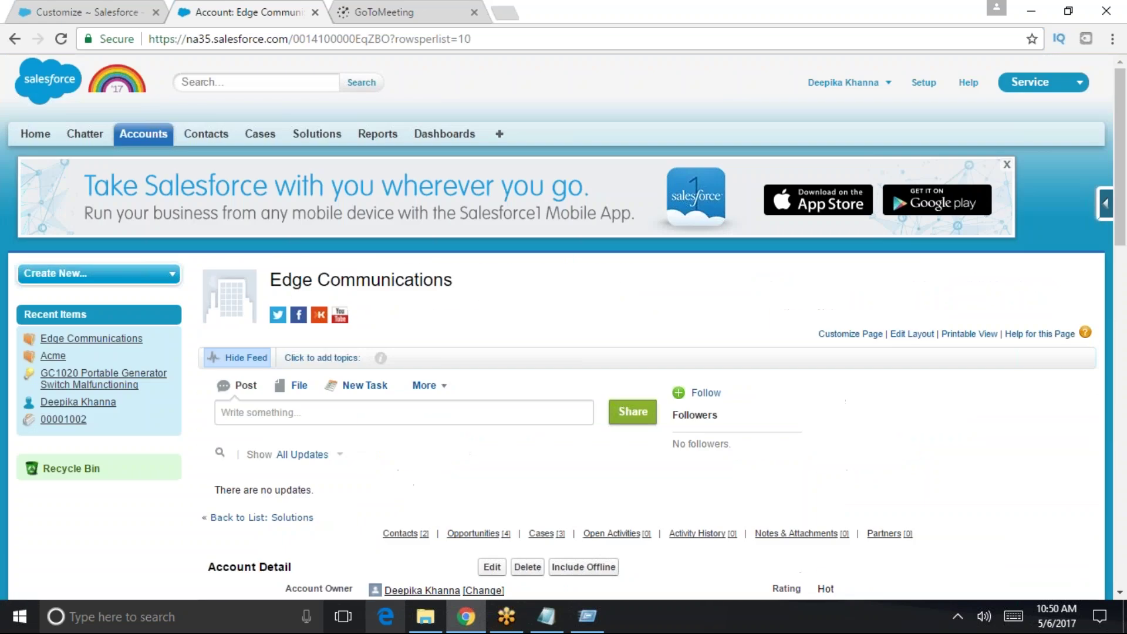
- List all contacts and open the GenePoint contact's record
click(202, 134)
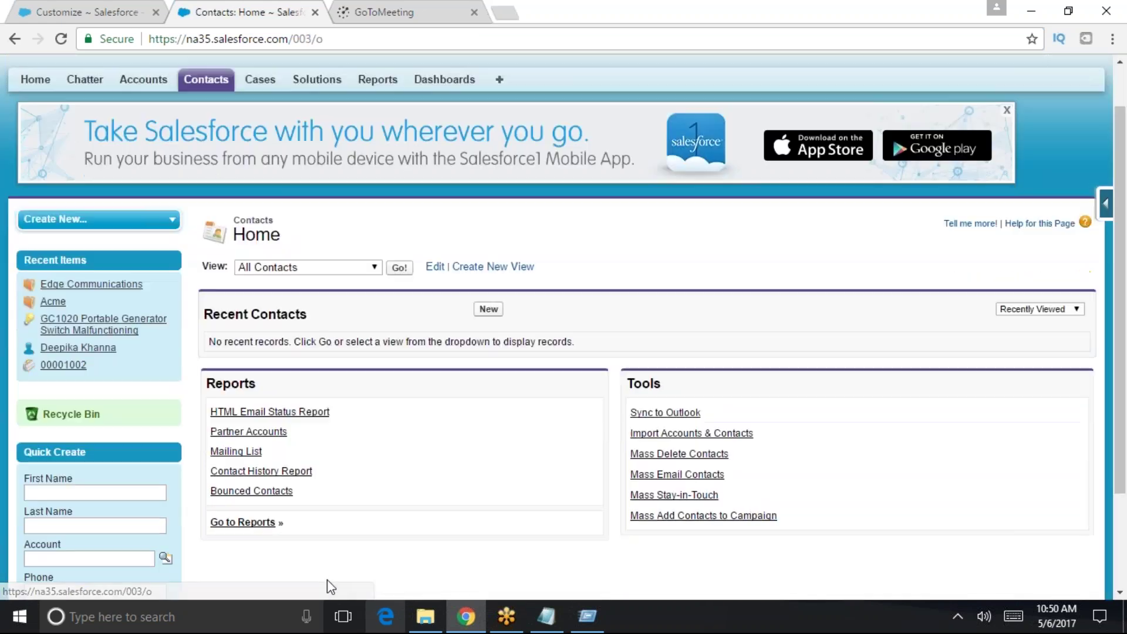
scroll(326, 579, down, 3)
click(399, 139)
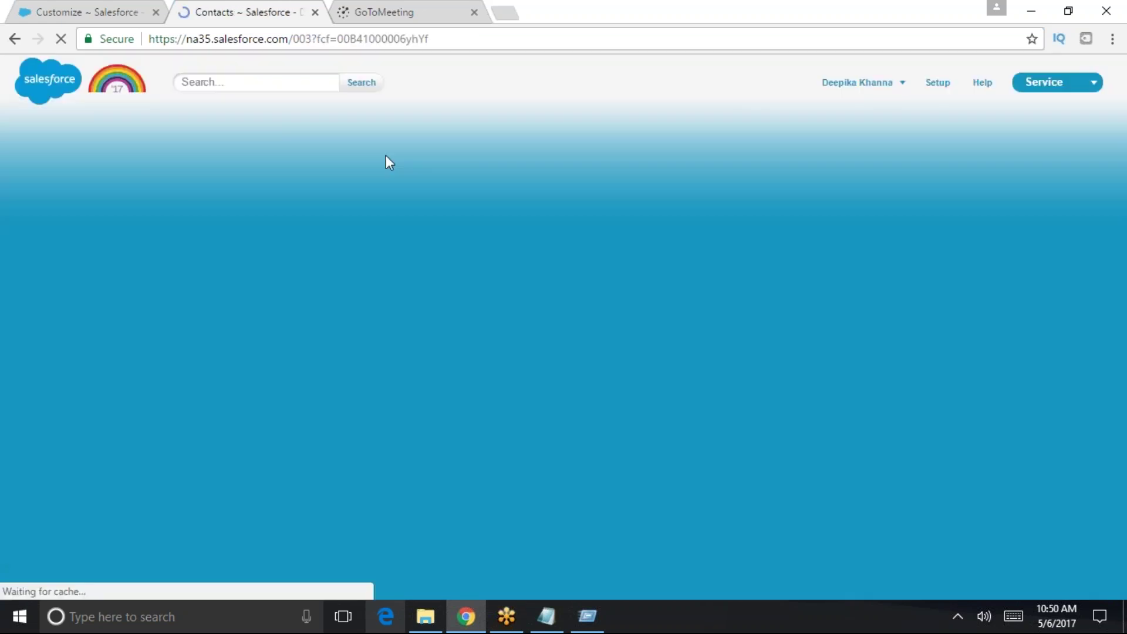
scroll(329, 390, down, 2)
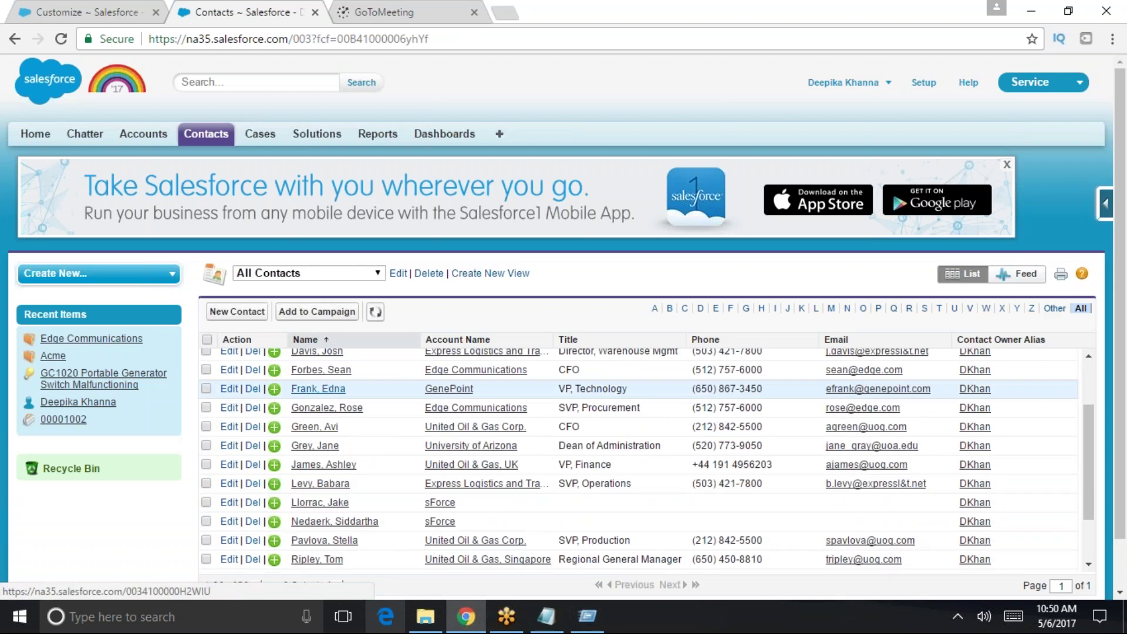
click(328, 389)
scroll(352, 536, down, 12)
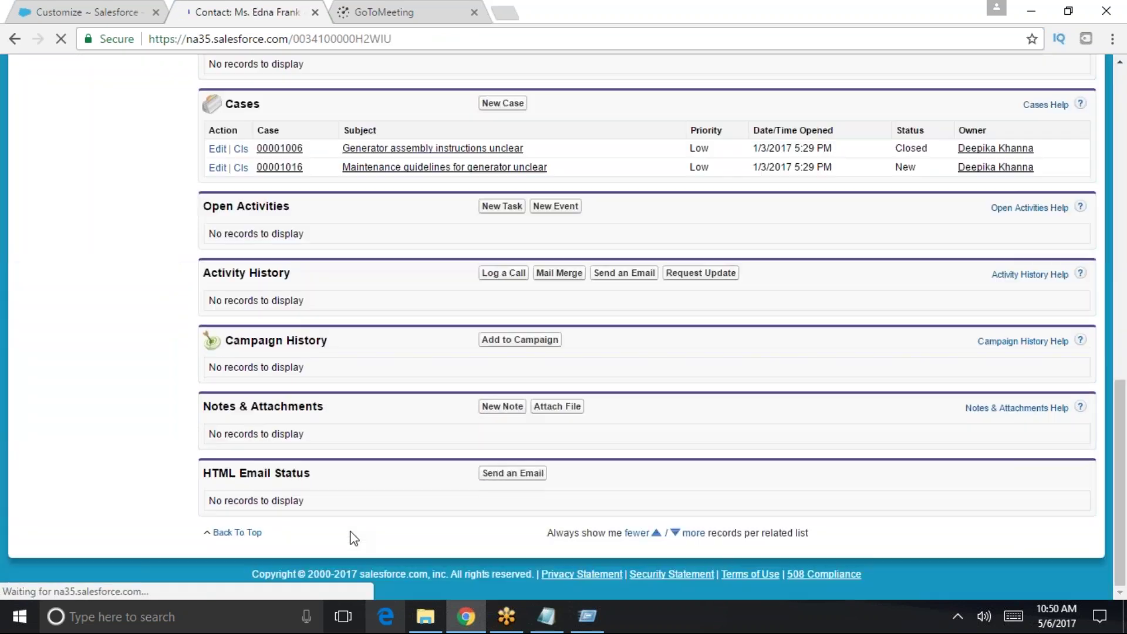
scroll(234, 430, up, 12)
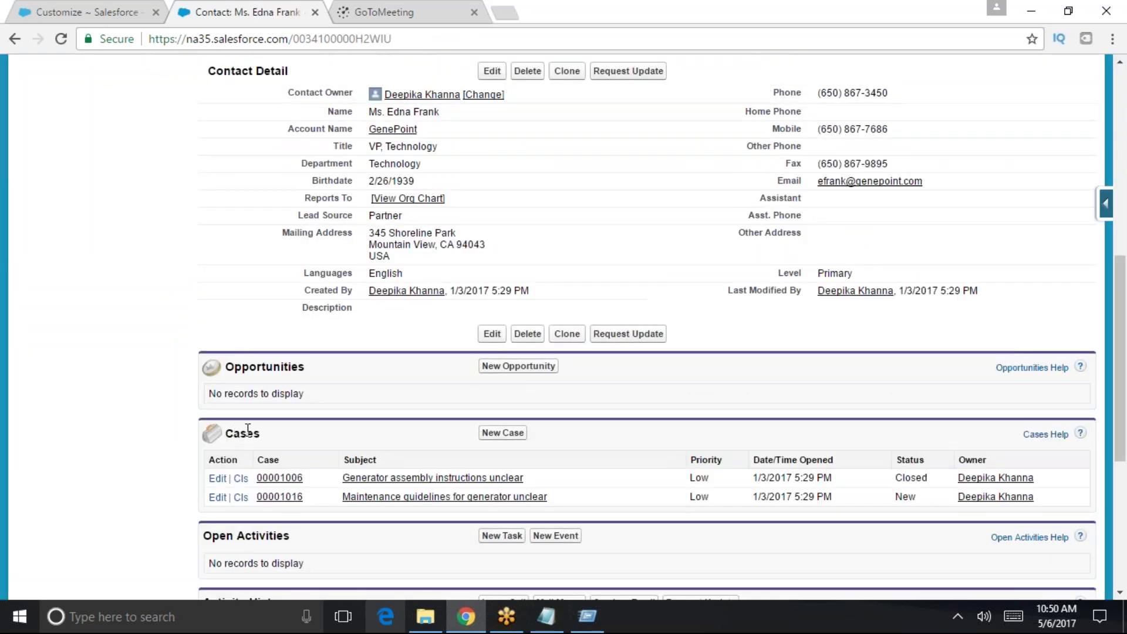
scroll(282, 446, up, 2)
- Test whether the Opportunities, Campaign History, Notes & Attachments and HTML Email Status sections collapse, then return to Contacts Home
double_click(281, 446)
scroll(282, 446, down, 5)
triple_click(313, 422)
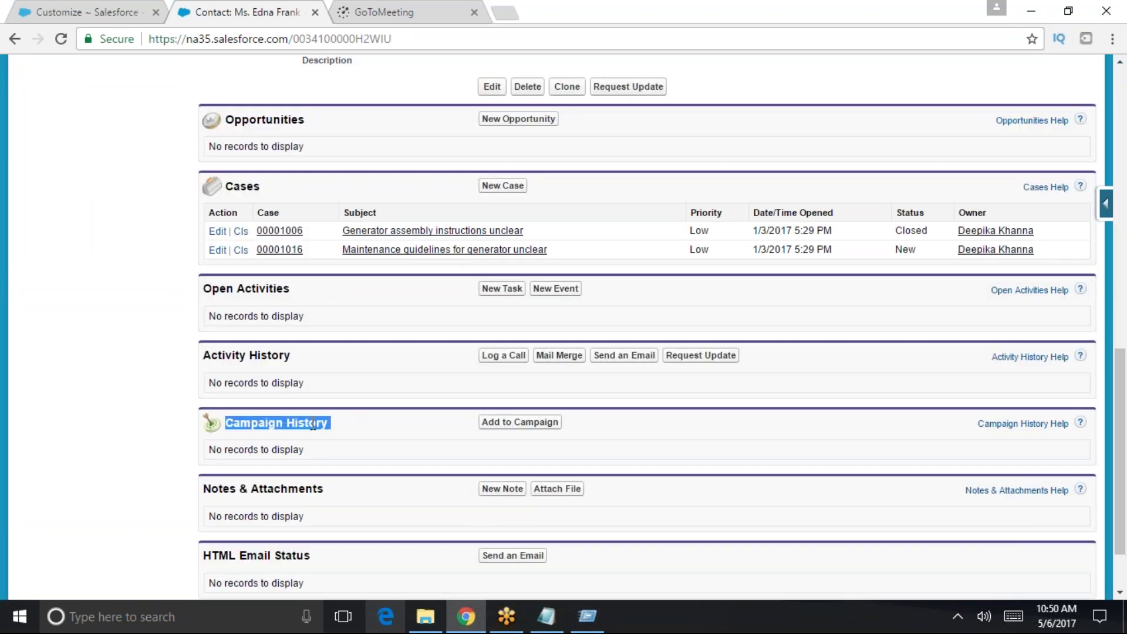
triple_click(260, 491)
scroll(259, 493, down, 2)
triple_click(267, 471)
scroll(291, 495, up, 15)
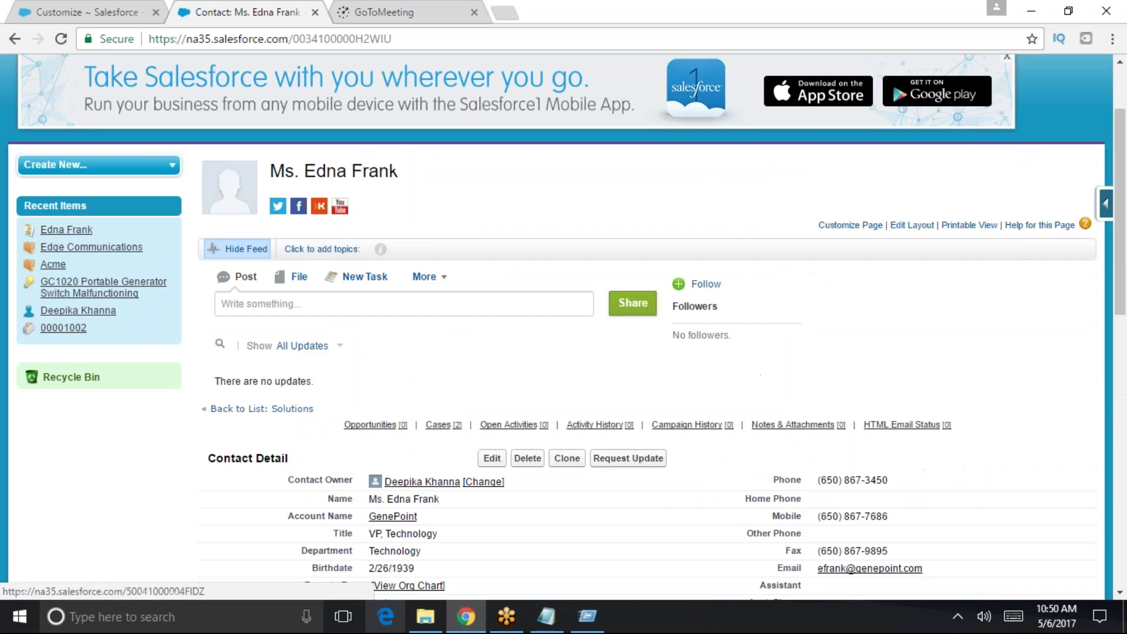
scroll(290, 352, up, 2)
click(199, 135)
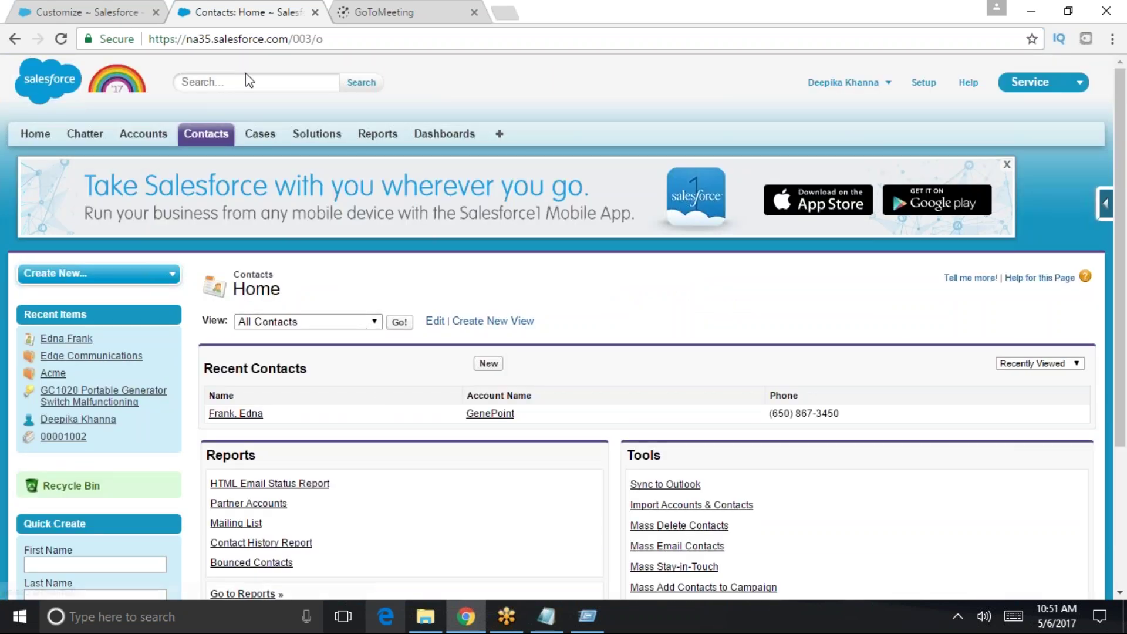
- Search 'user int' in setup Quick Find and open the User Interface settings page
click(401, 9)
click(221, 11)
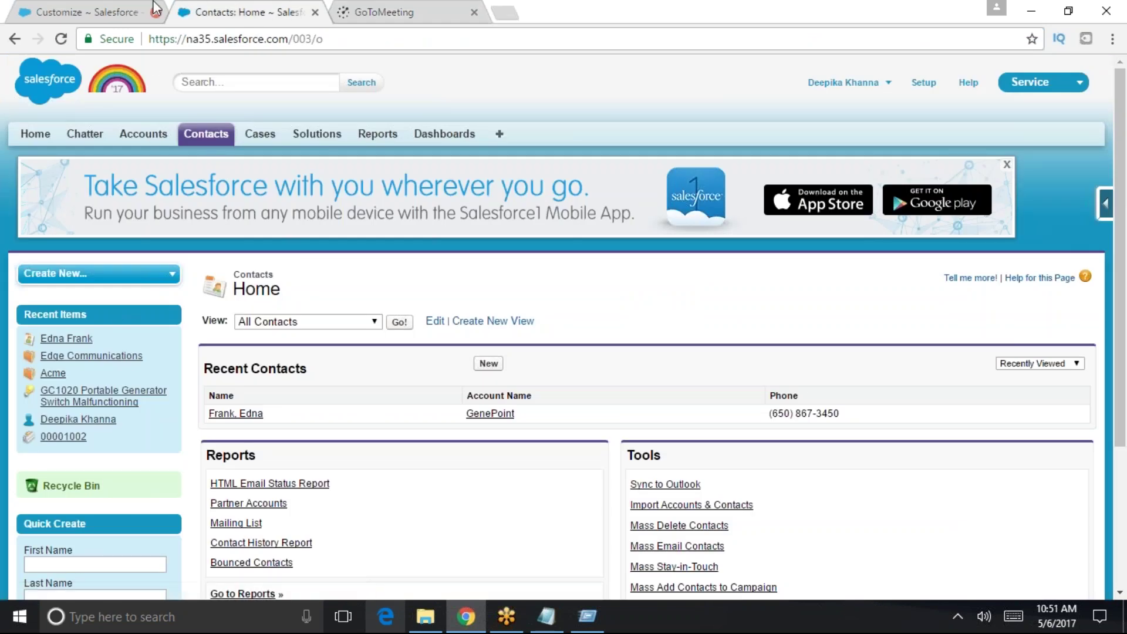
click(128, 9)
click(65, 276)
text(user int)
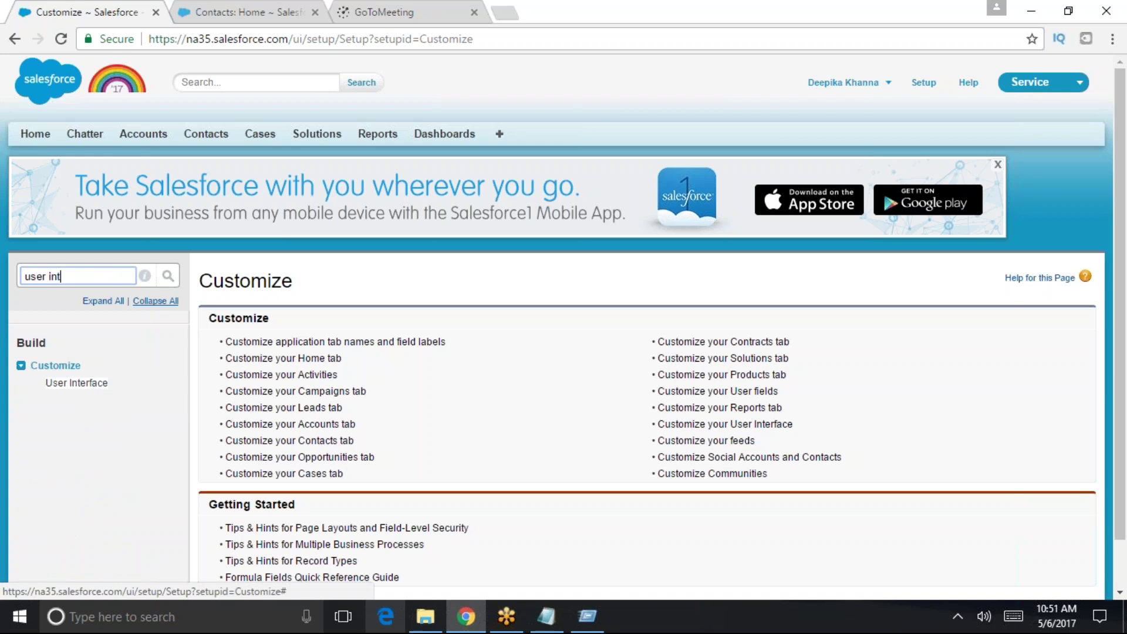
click(88, 385)
scroll(531, 376, down, 1)
scroll(531, 376, down, 3)
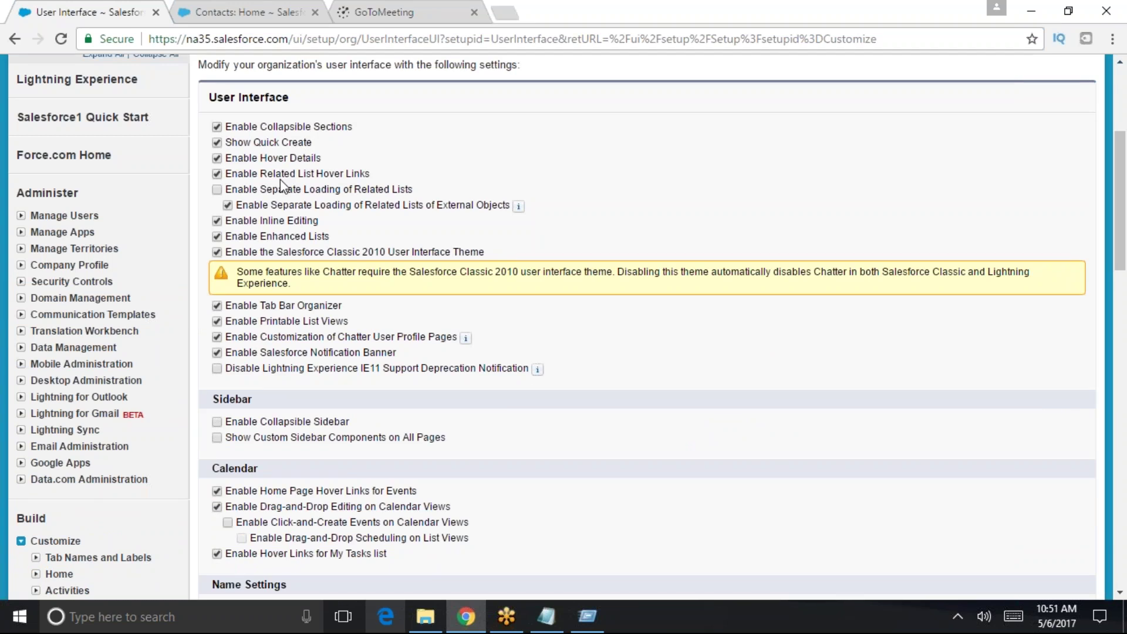
- Review the GenePoint contact's details again, then go to the Accounts home page
click(282, 9)
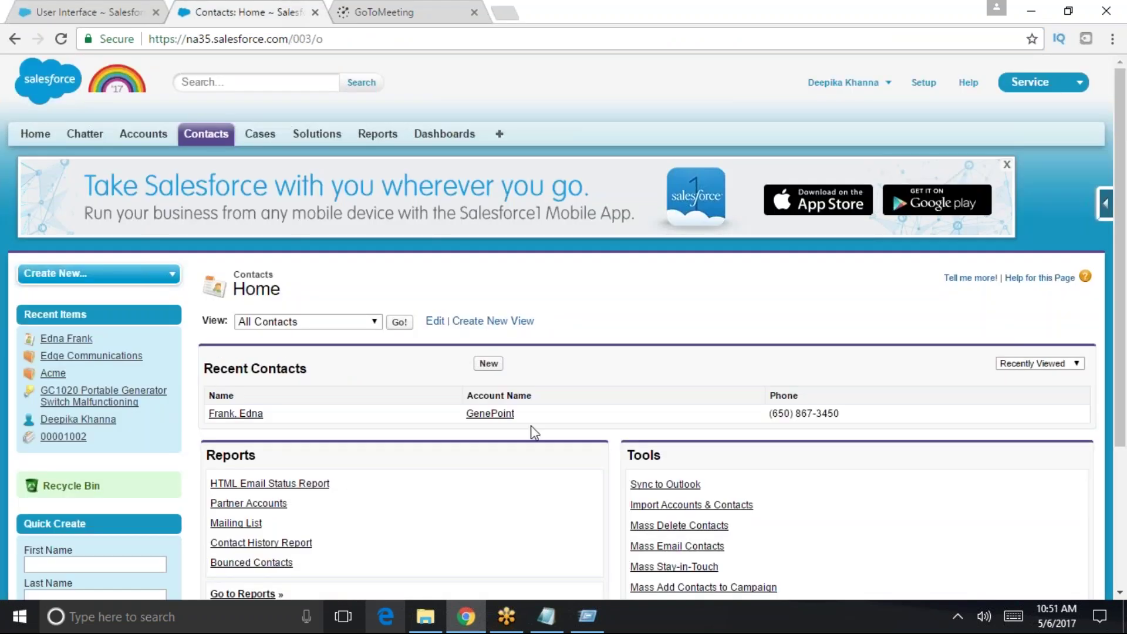
click(253, 413)
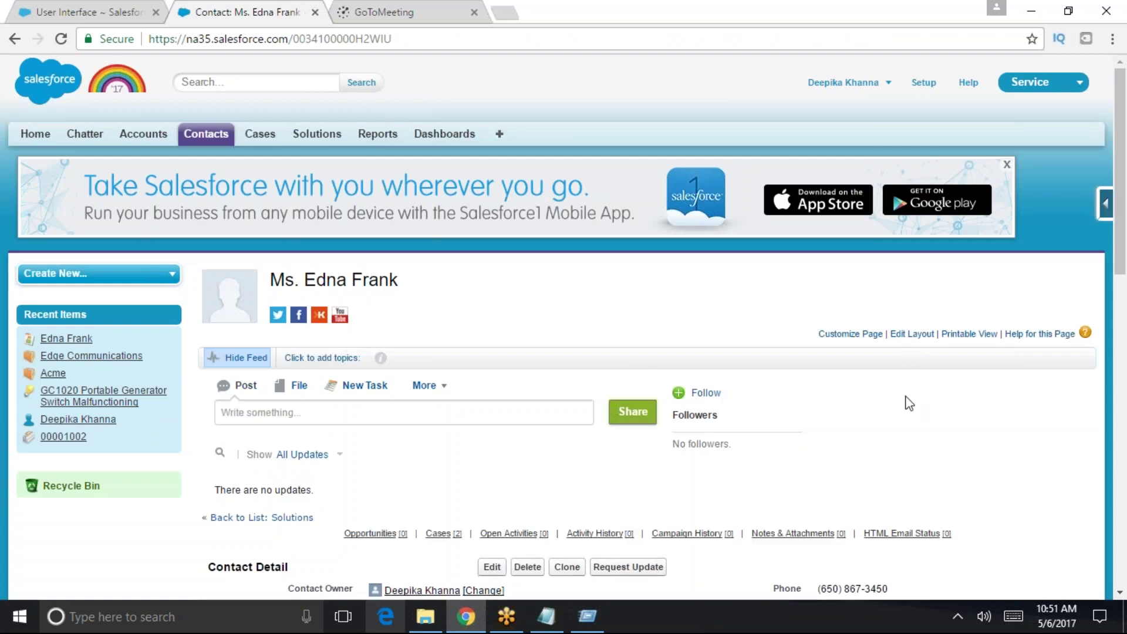
scroll(894, 434, down, 3)
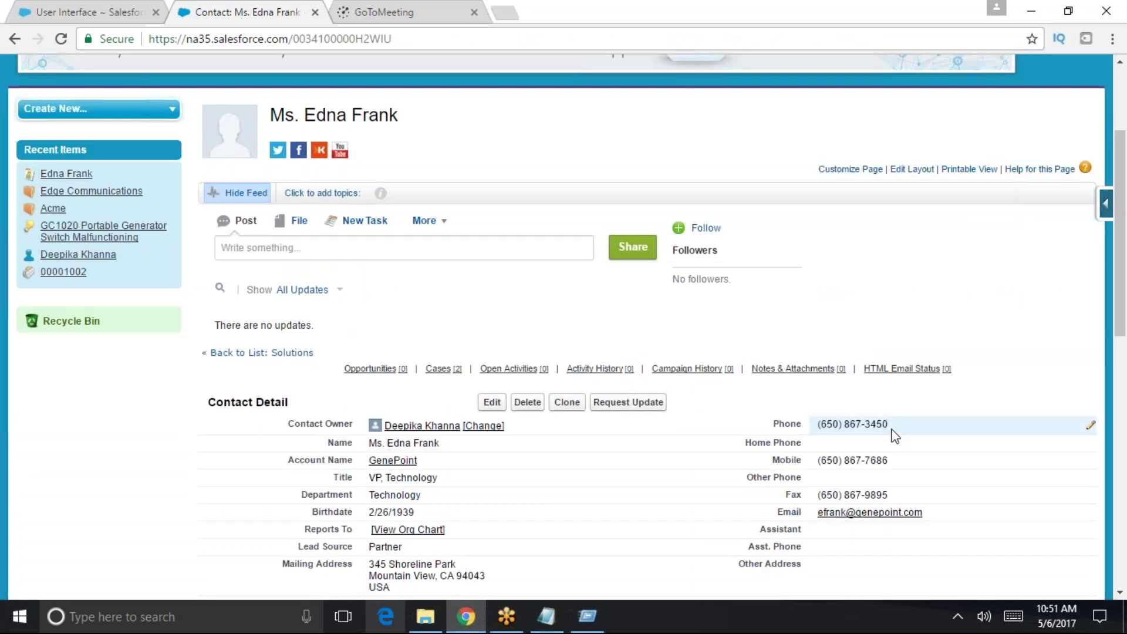
scroll(894, 435, up, 3)
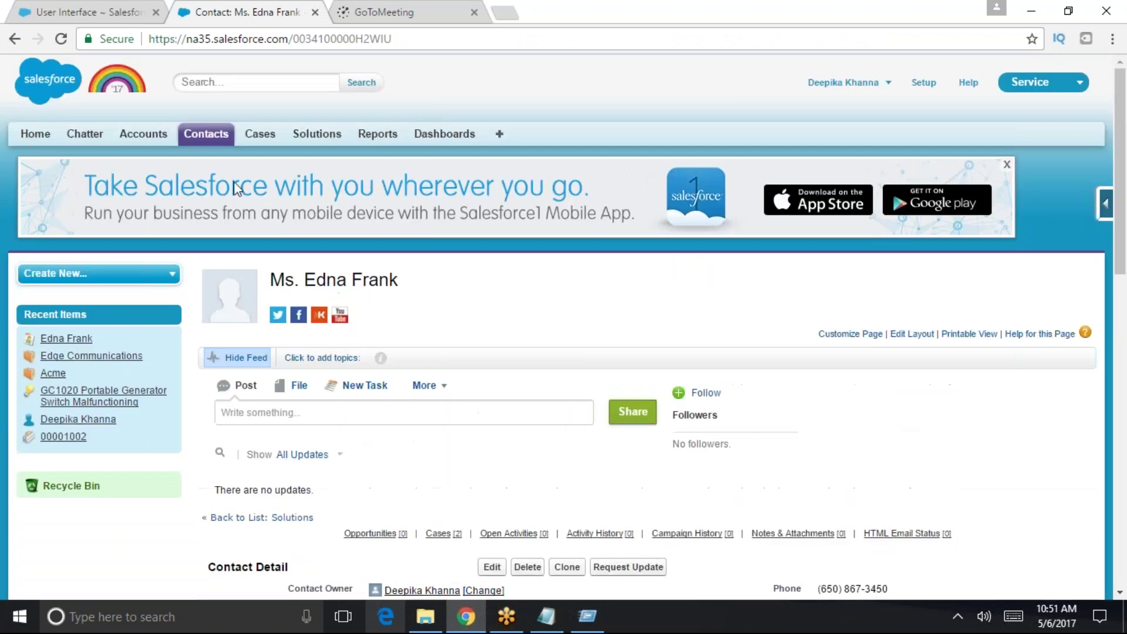
click(153, 134)
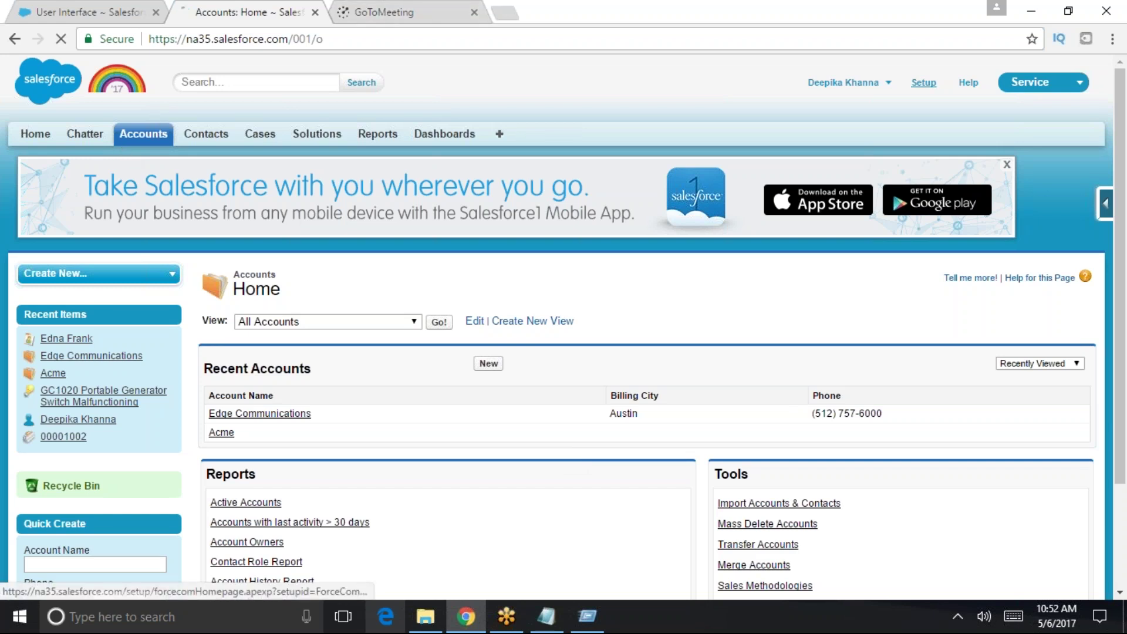
- Find Users in setup and start creating a new user
click(923, 82)
text(user)
click(58, 383)
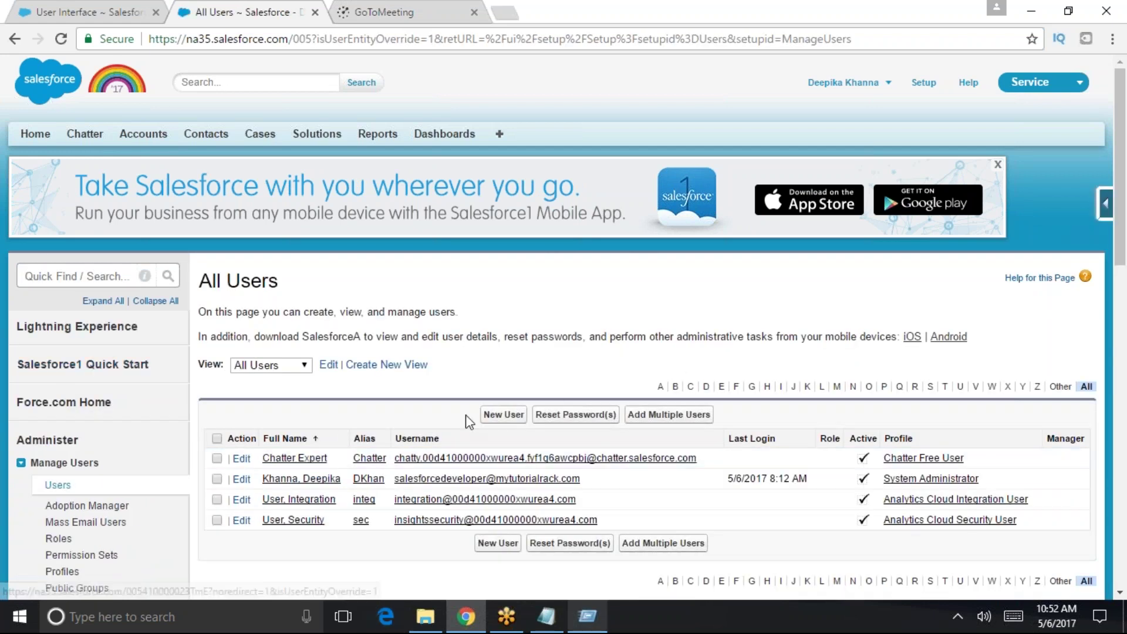
click(499, 414)
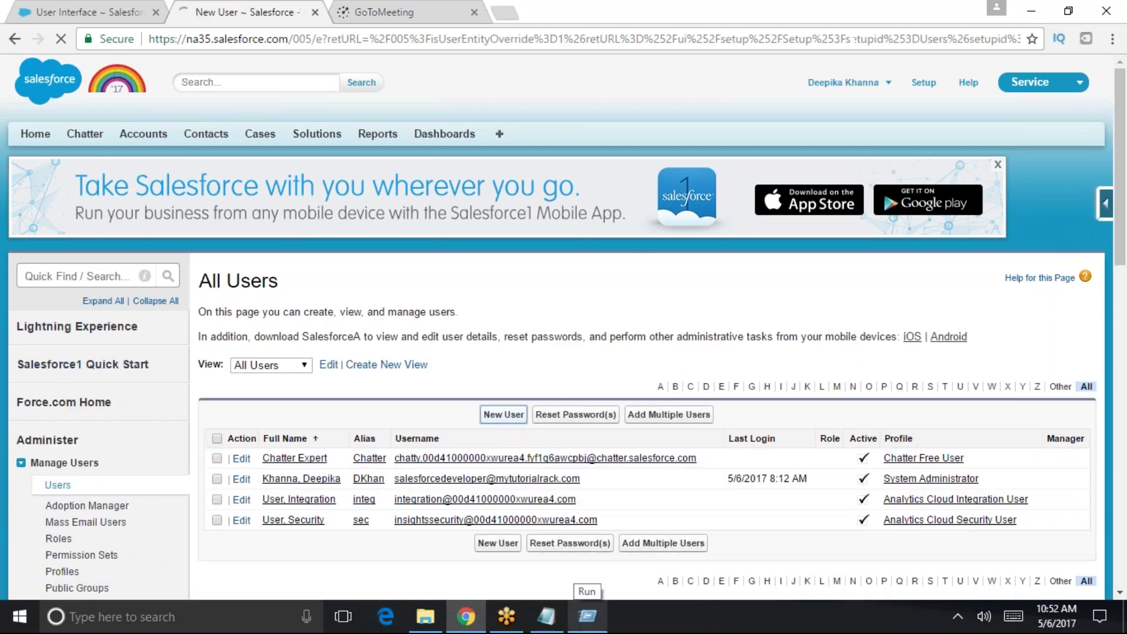
scroll(384, 197, down, 3)
- Enter the new user's first name, last name and e-mail address
click(385, 209)
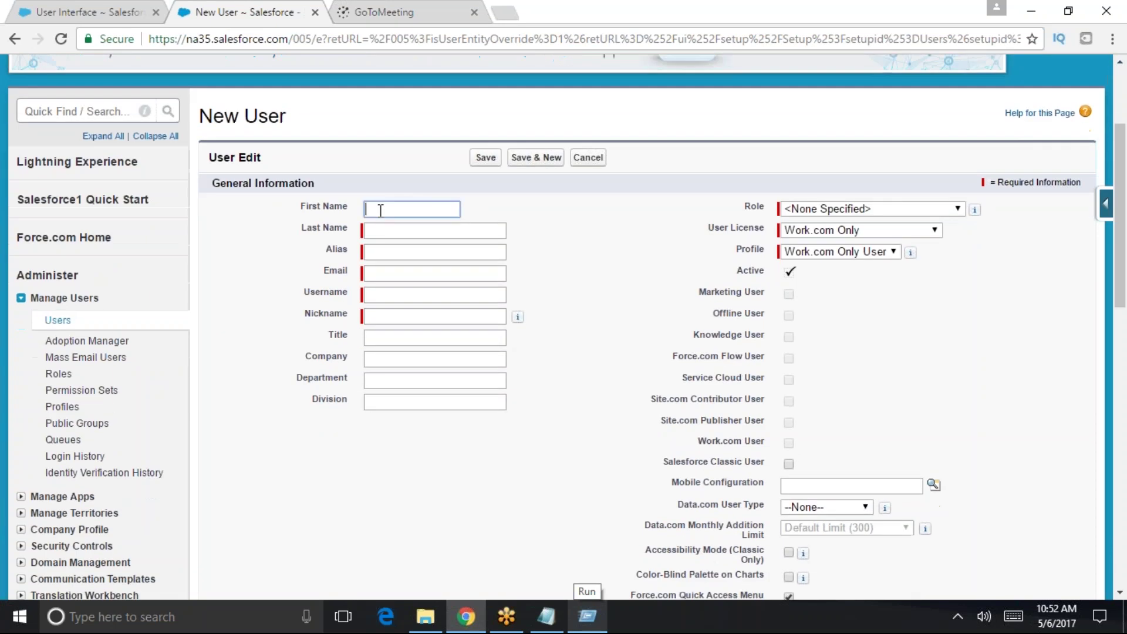
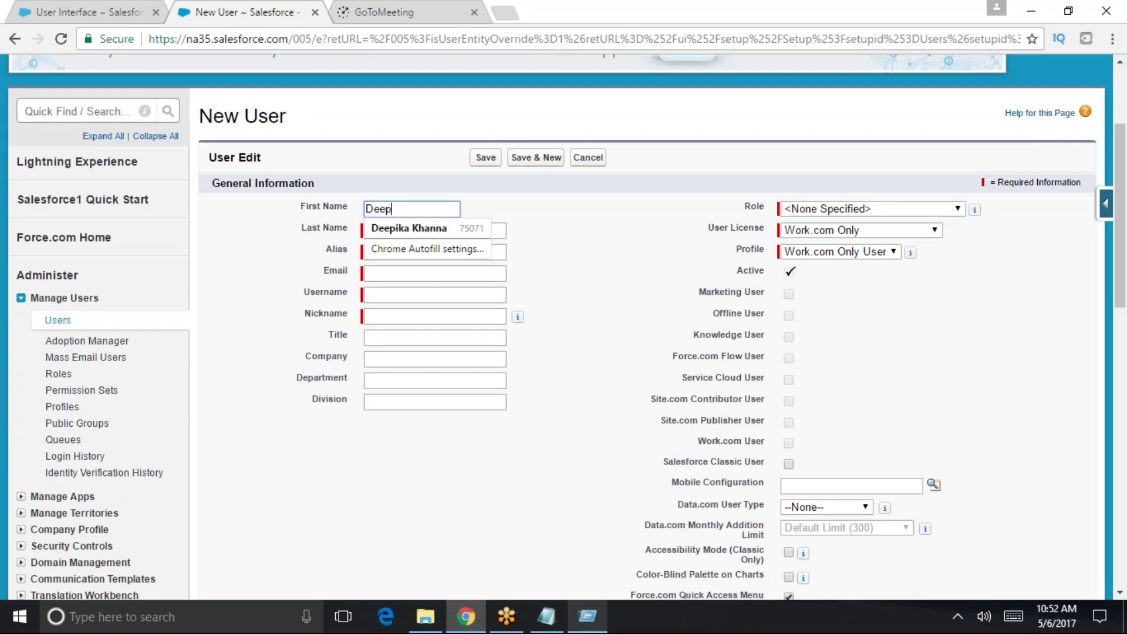
key(Tab)
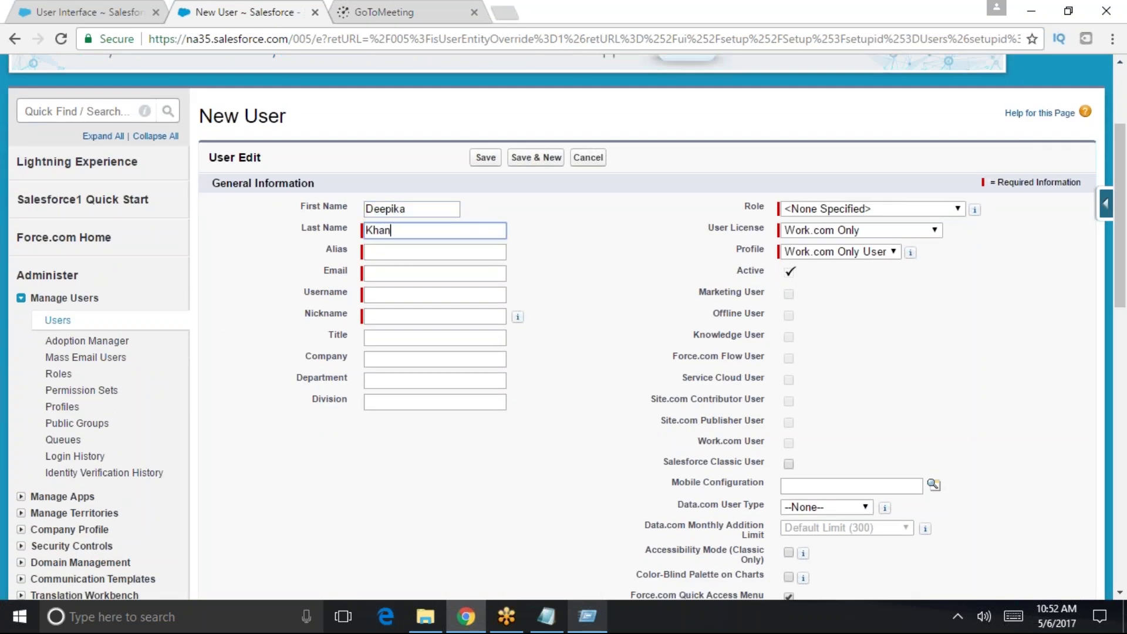
key(Tab)
key(Tab)
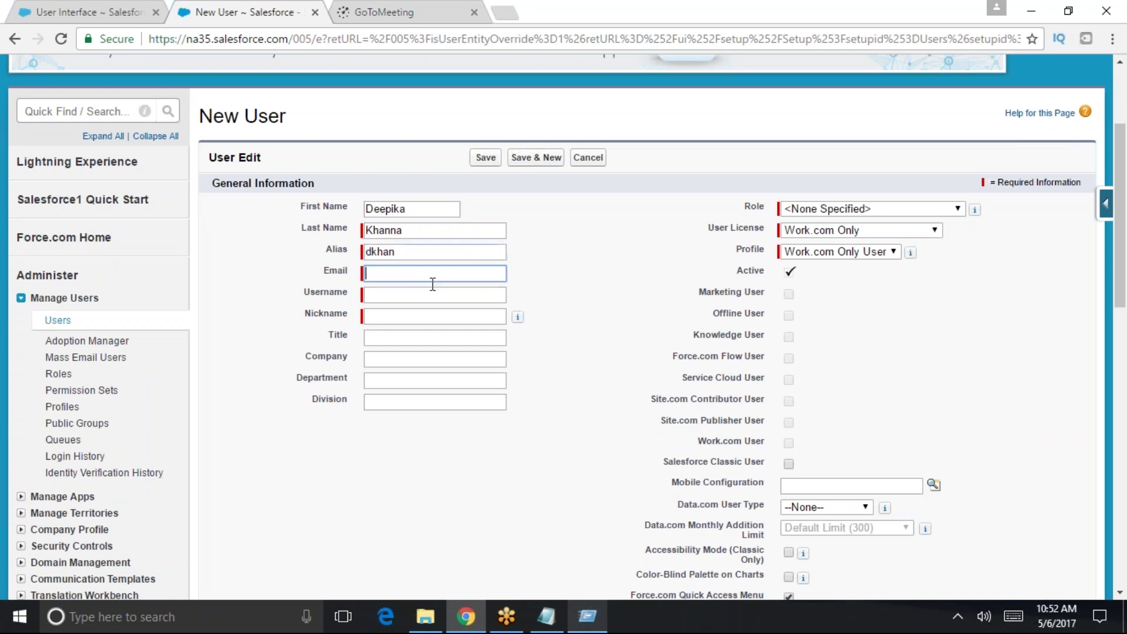
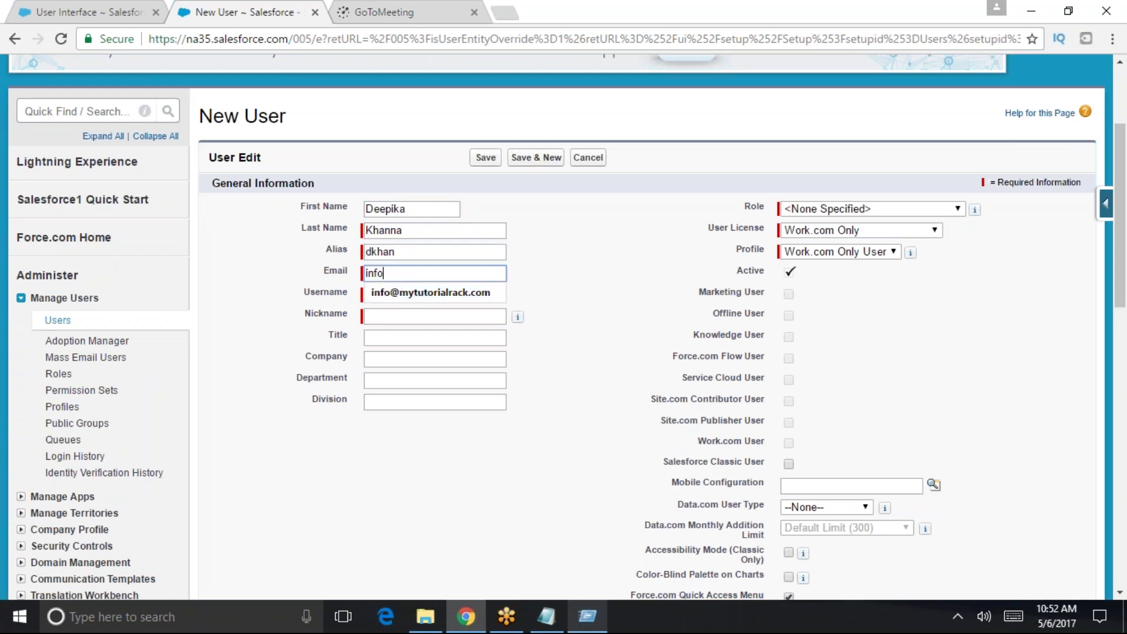
key(Down)
key(Return)
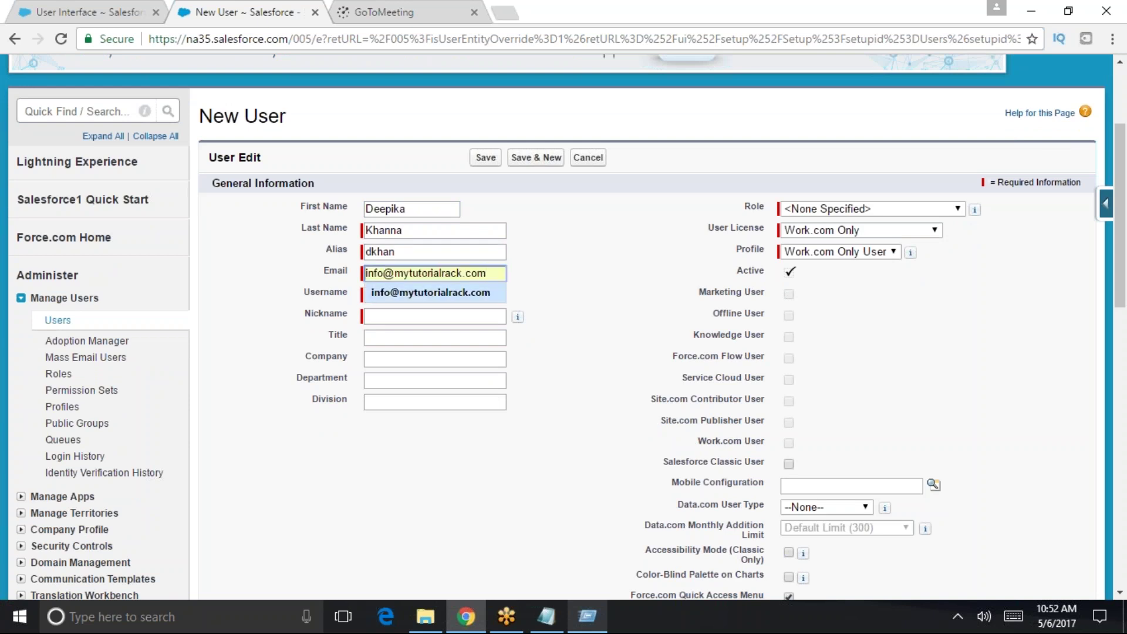
click(415, 300)
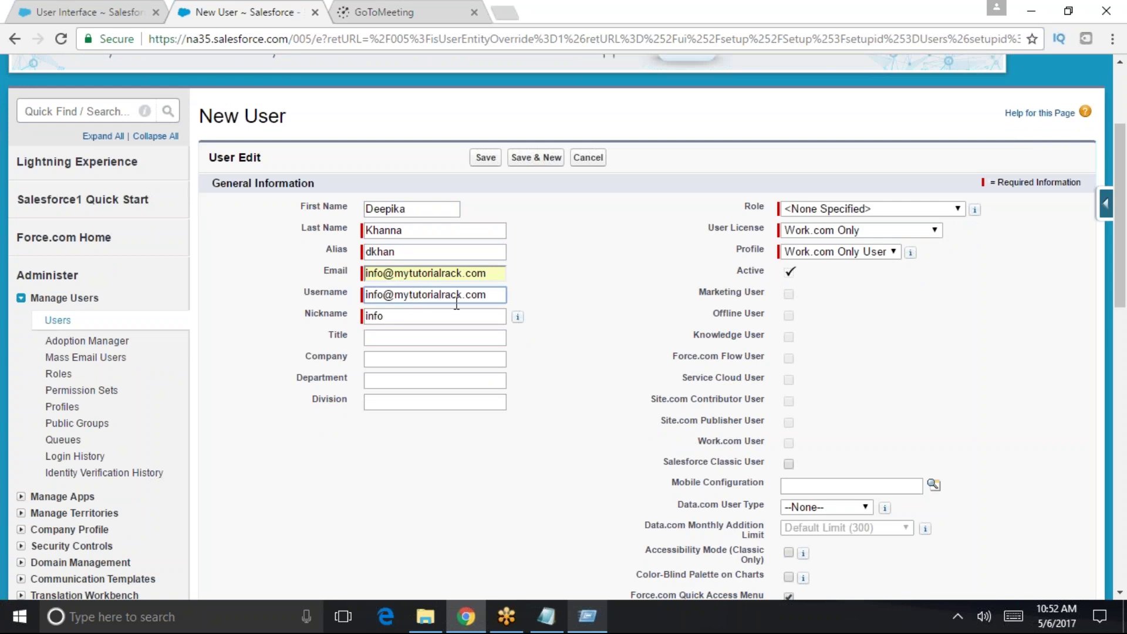
key(ctrl+a)
key(Tab)
click(436, 294)
text(@mytutorialrack.com)
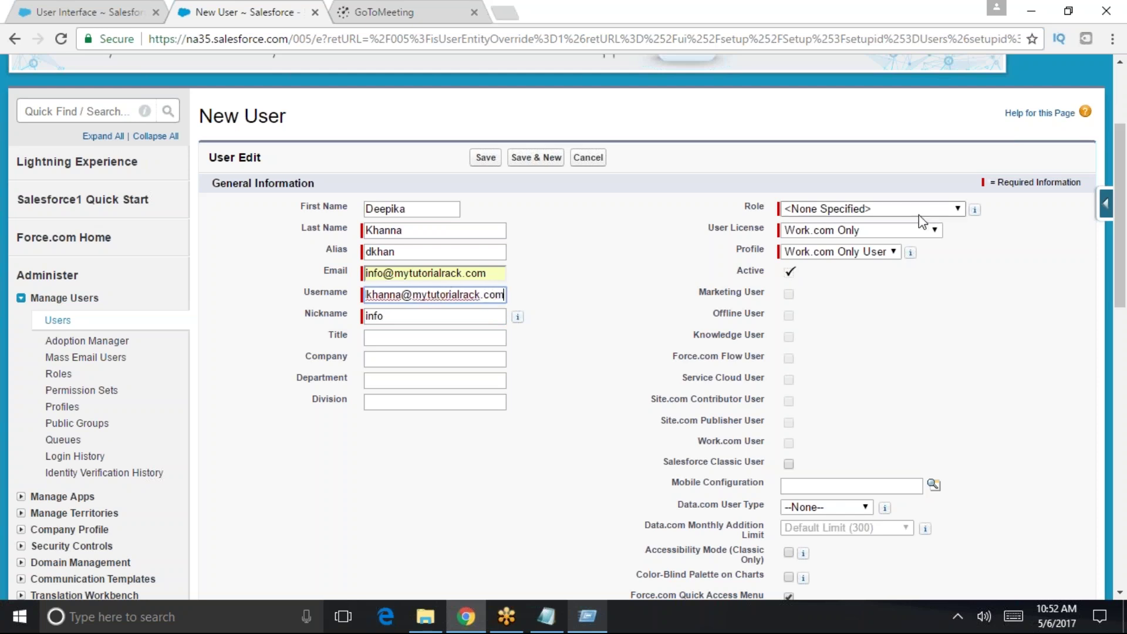
- Set the user licence to Salesforce and profile to Standard User, then save
click(934, 230)
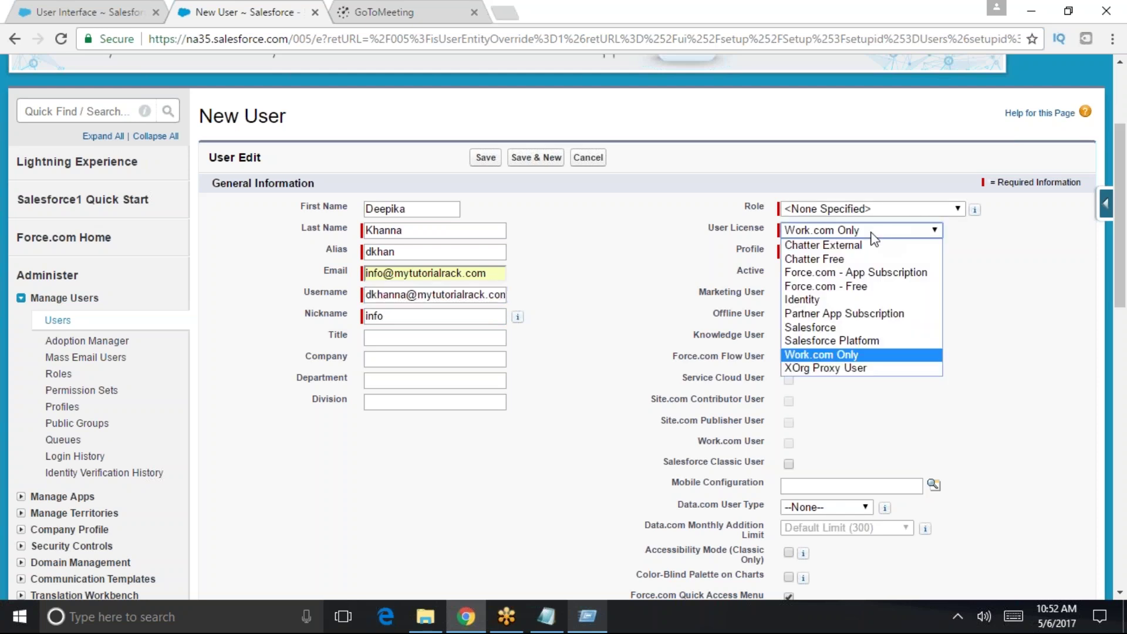
click(827, 327)
click(826, 256)
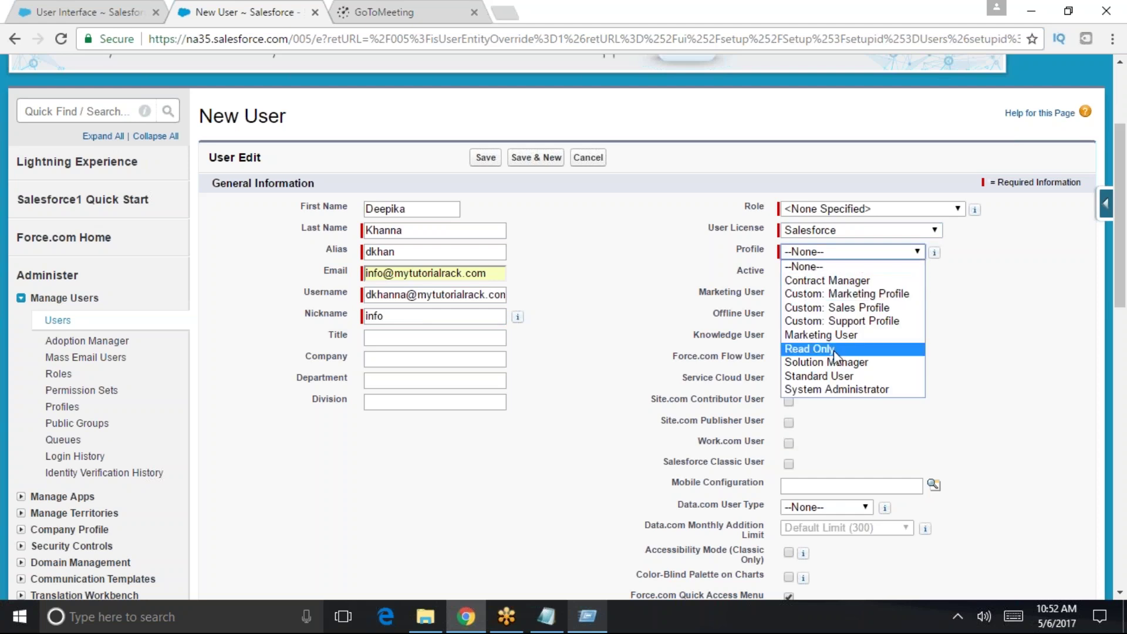
click(840, 376)
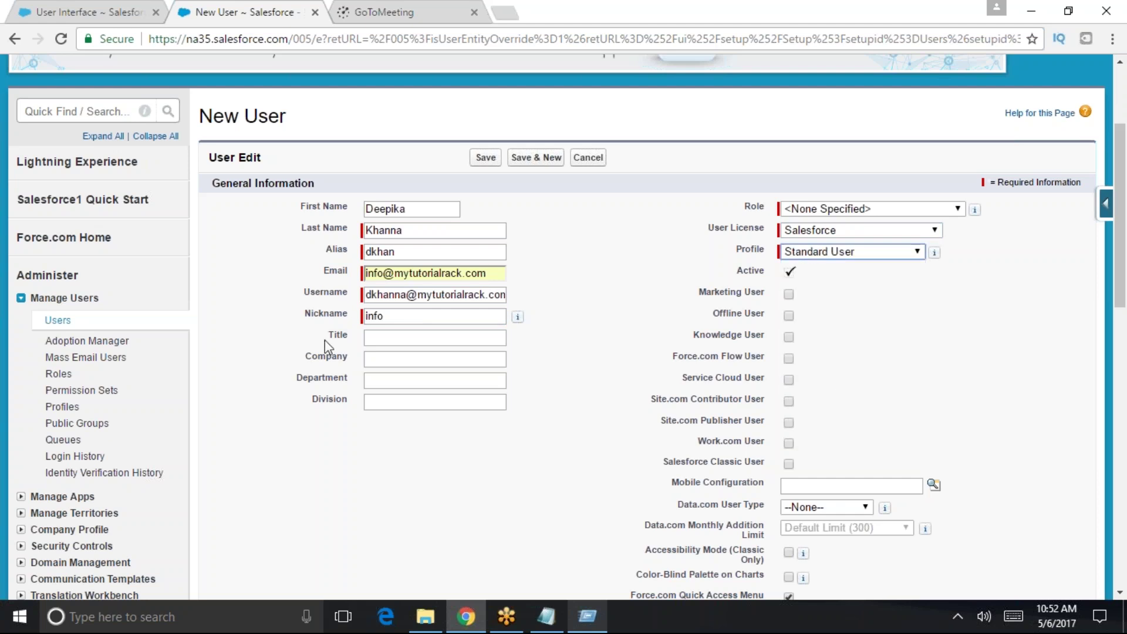
double_click(374, 316)
click(385, 315)
click(485, 157)
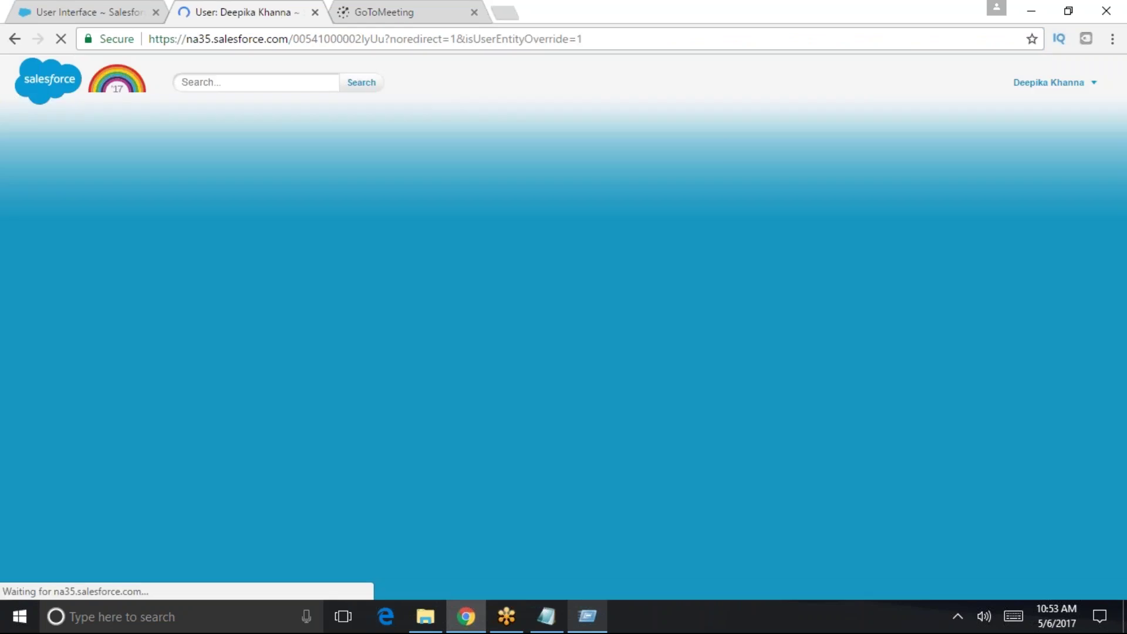
- Review the saved user record and switch to the other browser tab
scroll(525, 478, down, 8)
scroll(527, 480, down, 5)
scroll(527, 480, up, 13)
scroll(525, 474, down, 14)
scroll(523, 467, down, 10)
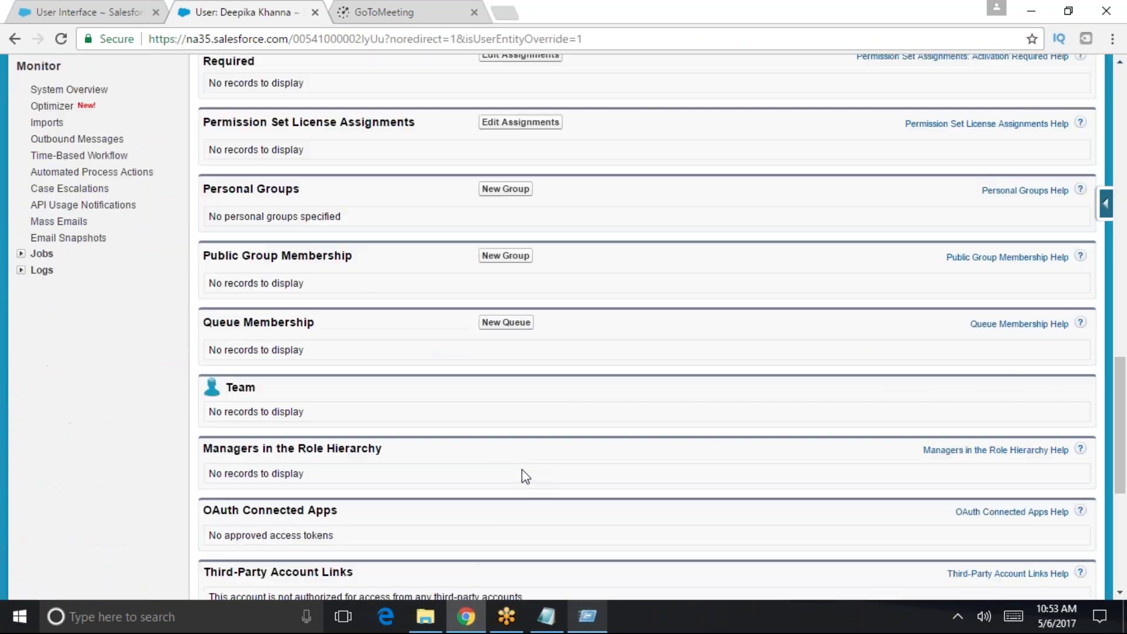
scroll(521, 485, up, 12)
click(394, 13)
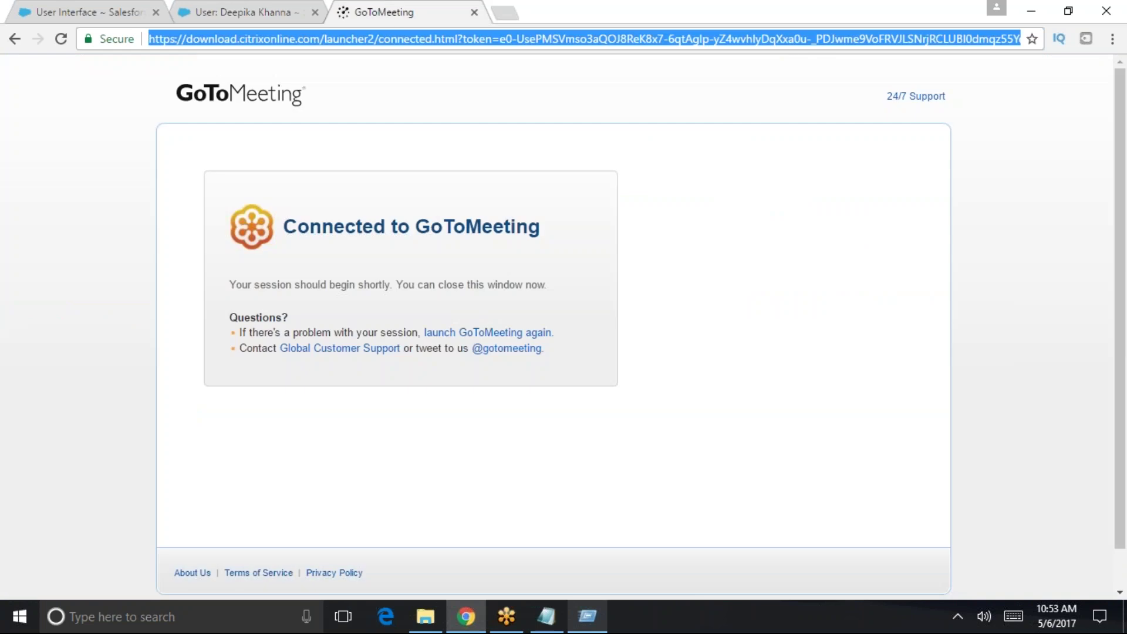
- Search for Microsoft Office 365, open Mail, and follow the Salesforce Developers login email's link
text(microsoft office 365)
key(Return)
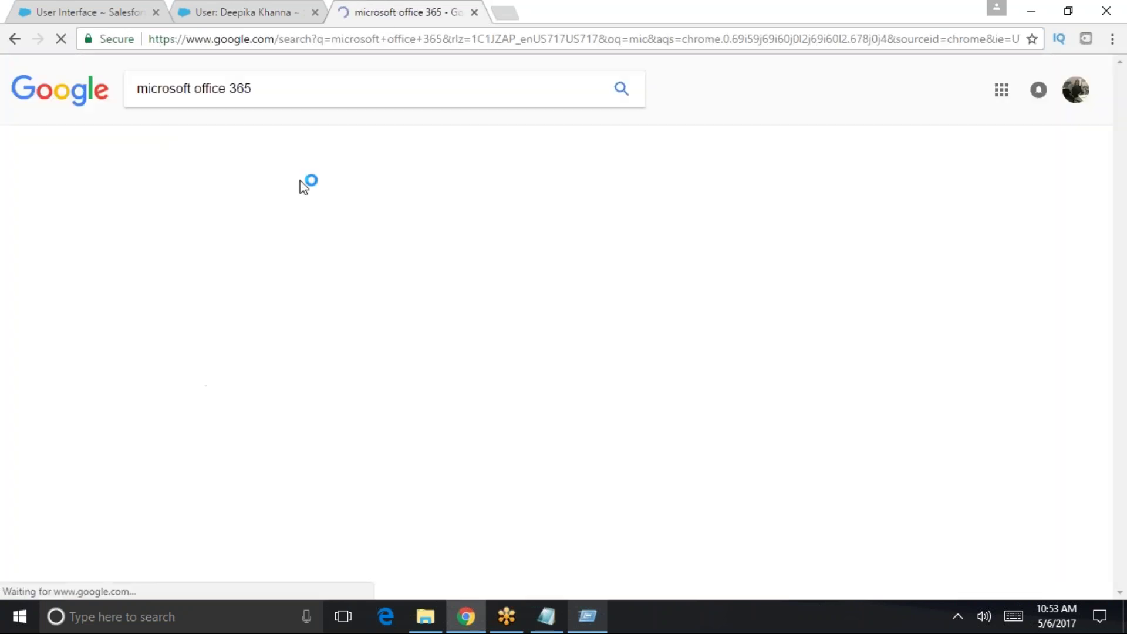
click(193, 206)
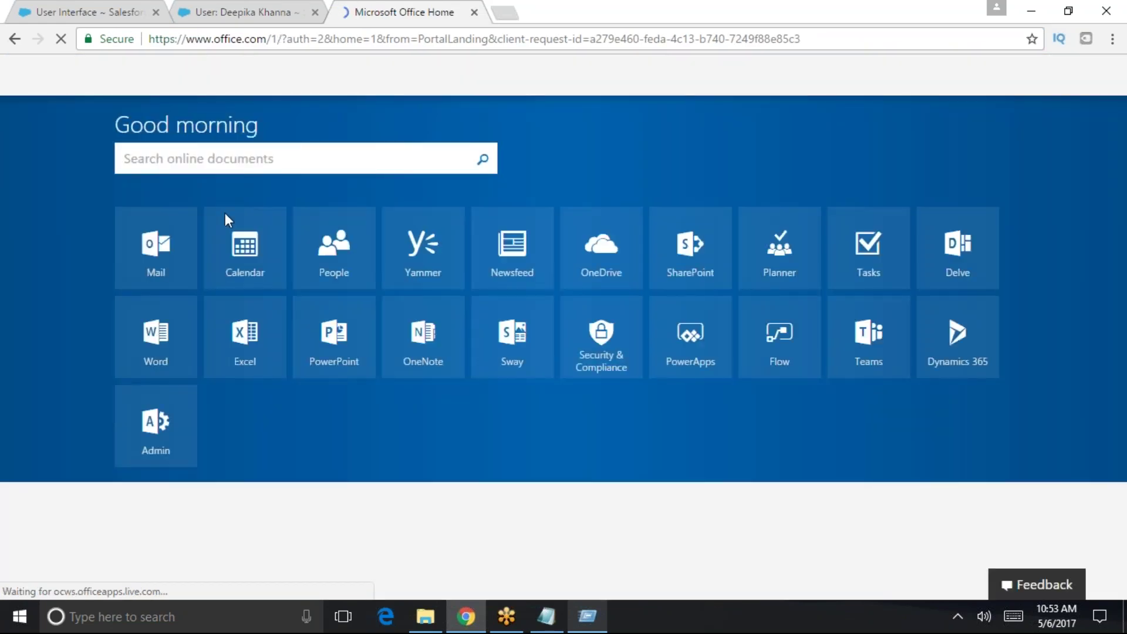
click(157, 238)
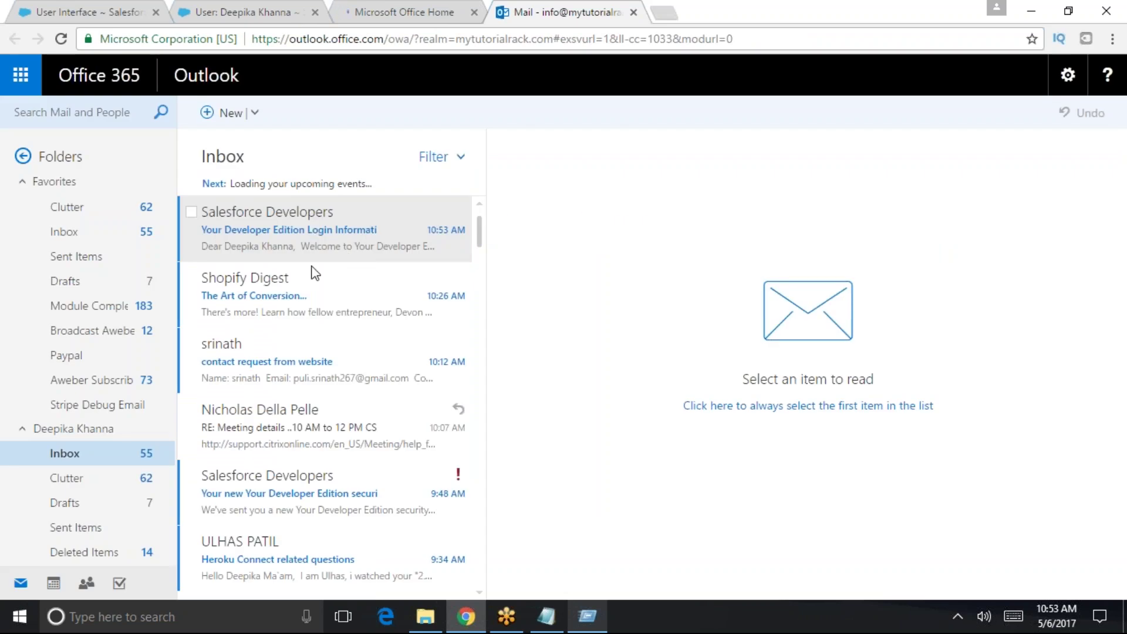
click(306, 252)
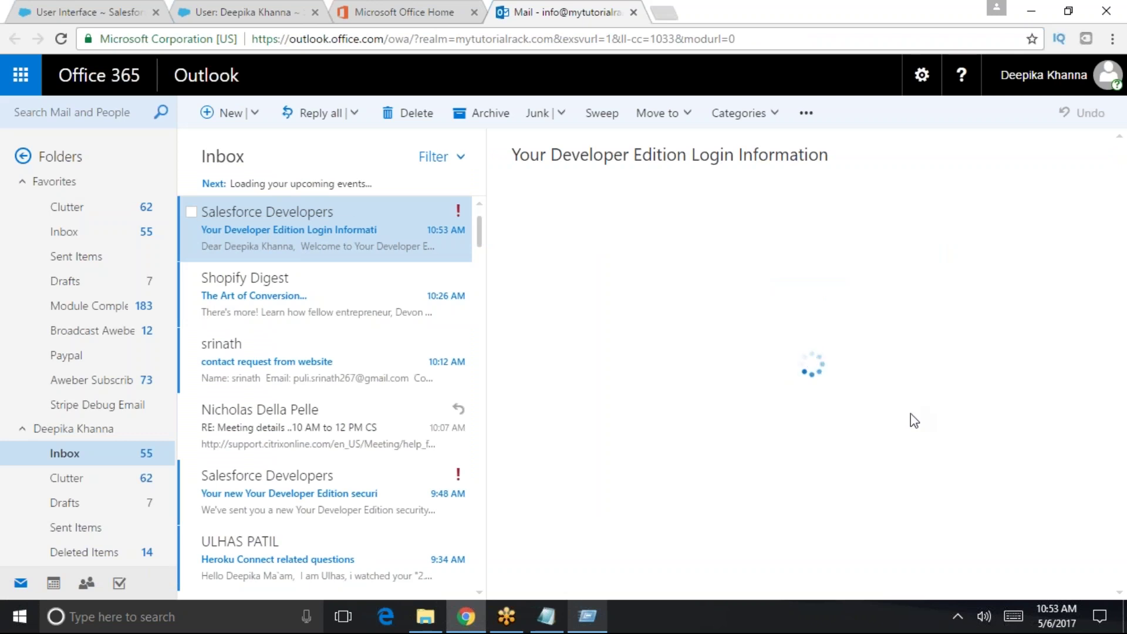
click(727, 447)
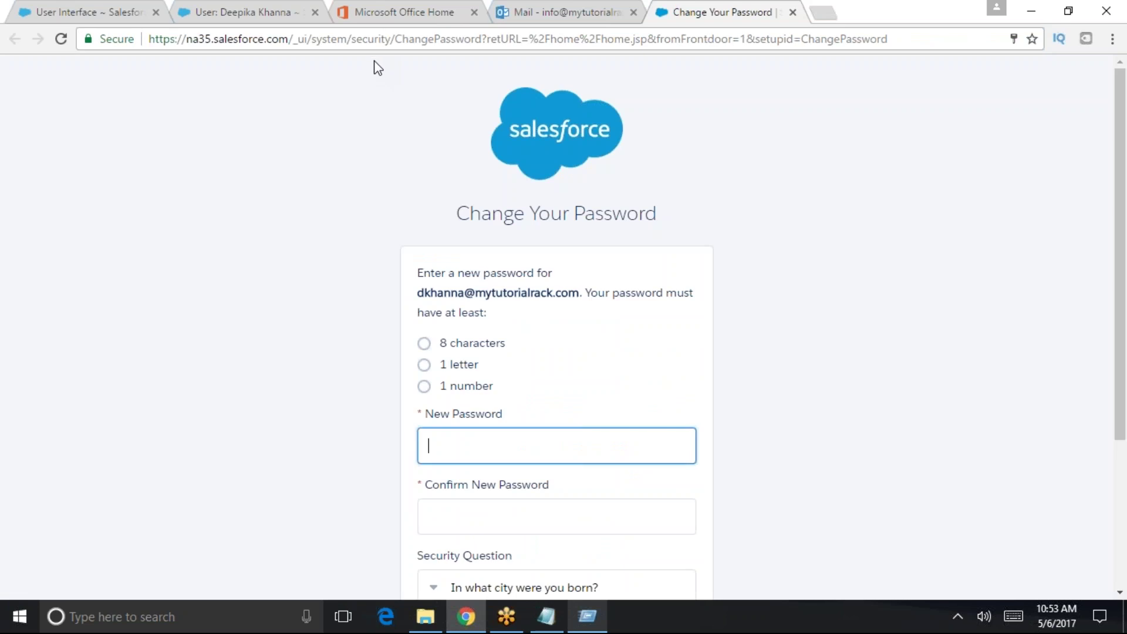
- Set and confirm the new user's password, answer the security question, and submit
scroll(516, 403, down, 1)
click(496, 363)
key(Tab)
key(Tab)
key(Tab)
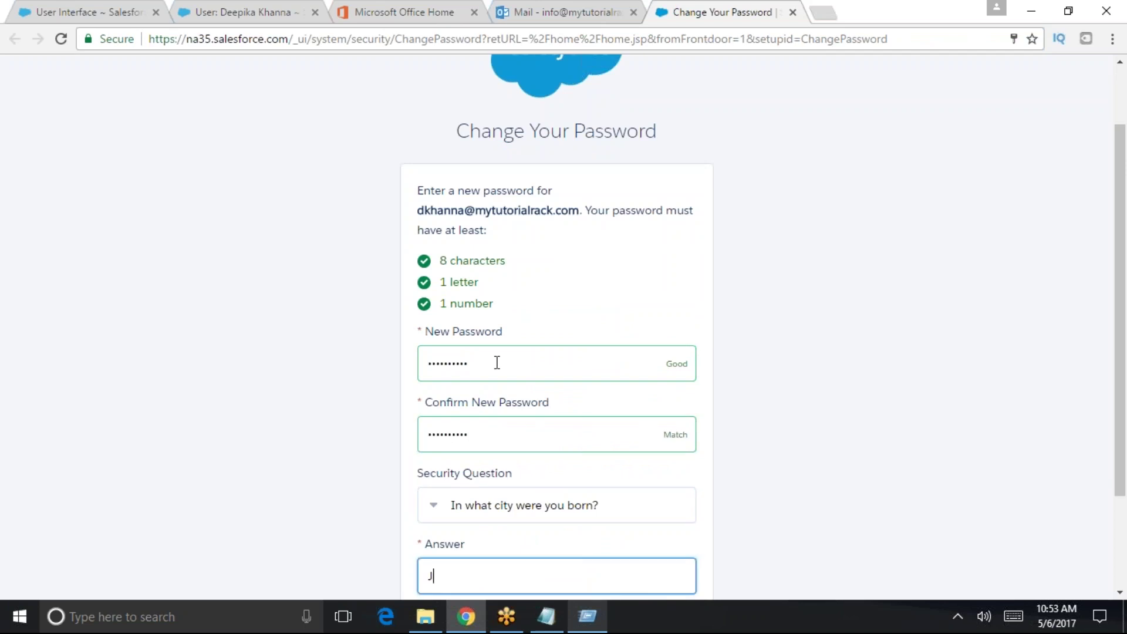
scroll(493, 326, down, 3)
click(555, 491)
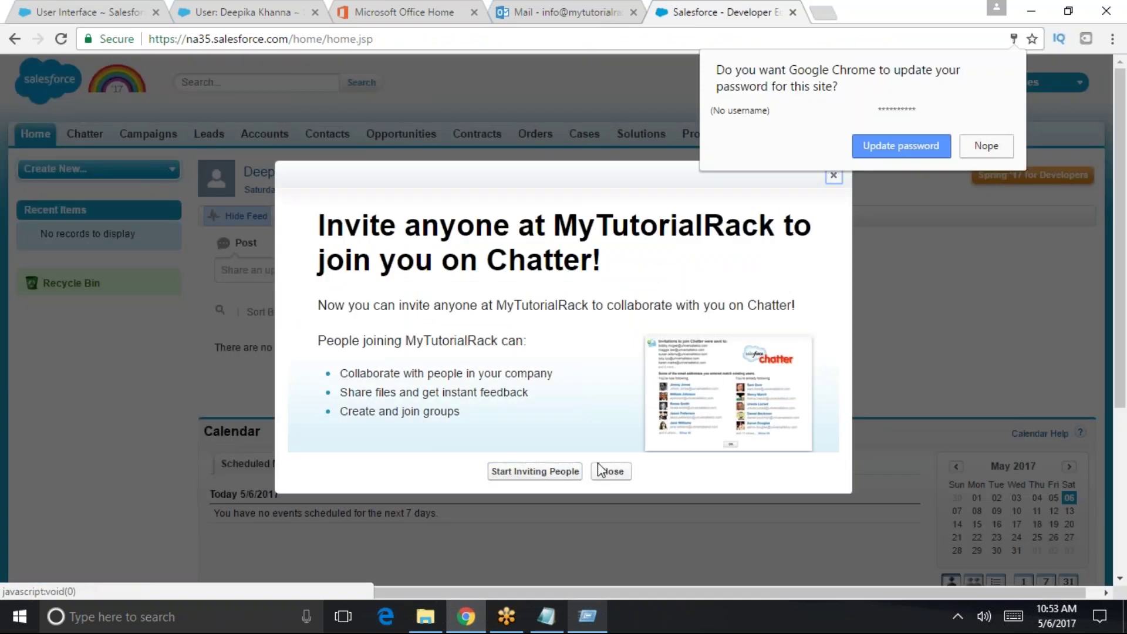
- Switch the Accounts list view to All Accounts and open the Dickenson plc account
click(605, 470)
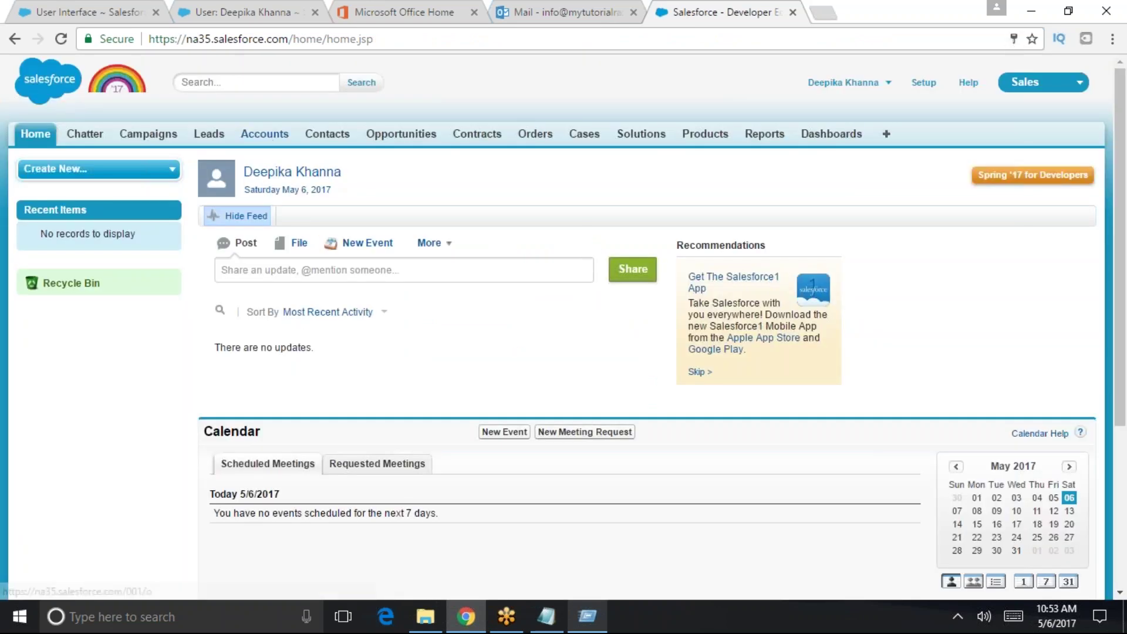
click(264, 134)
click(438, 322)
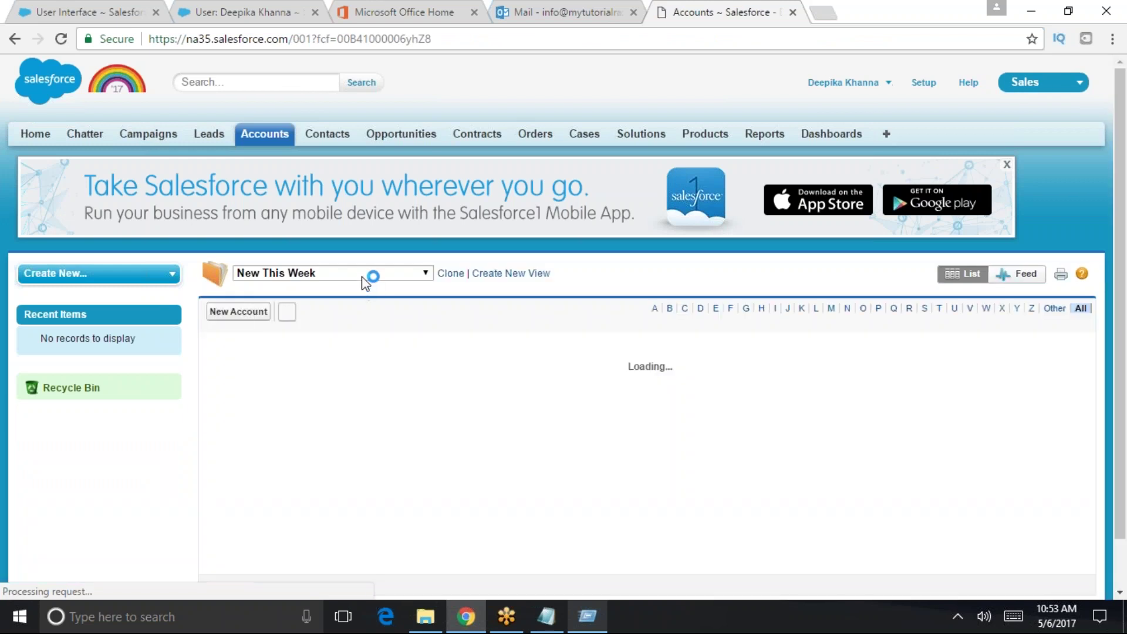
click(365, 284)
click(294, 287)
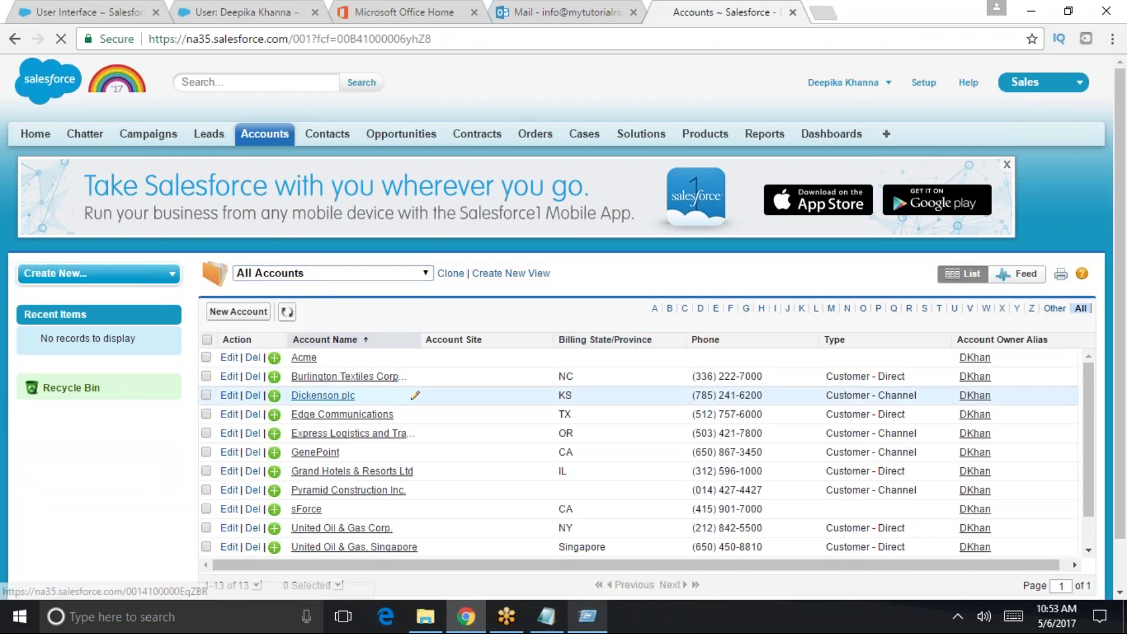
click(350, 403)
- Scroll through the Dickenson plc record, dismissing the Social Accounts tip
scroll(390, 473, down, 8)
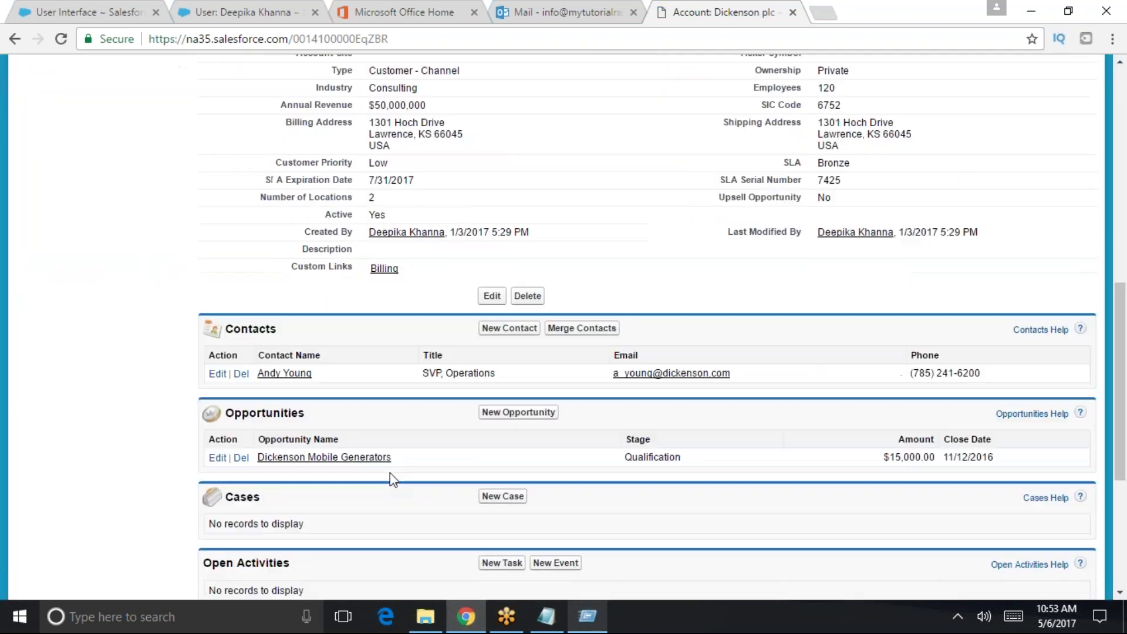
scroll(390, 481, down, 3)
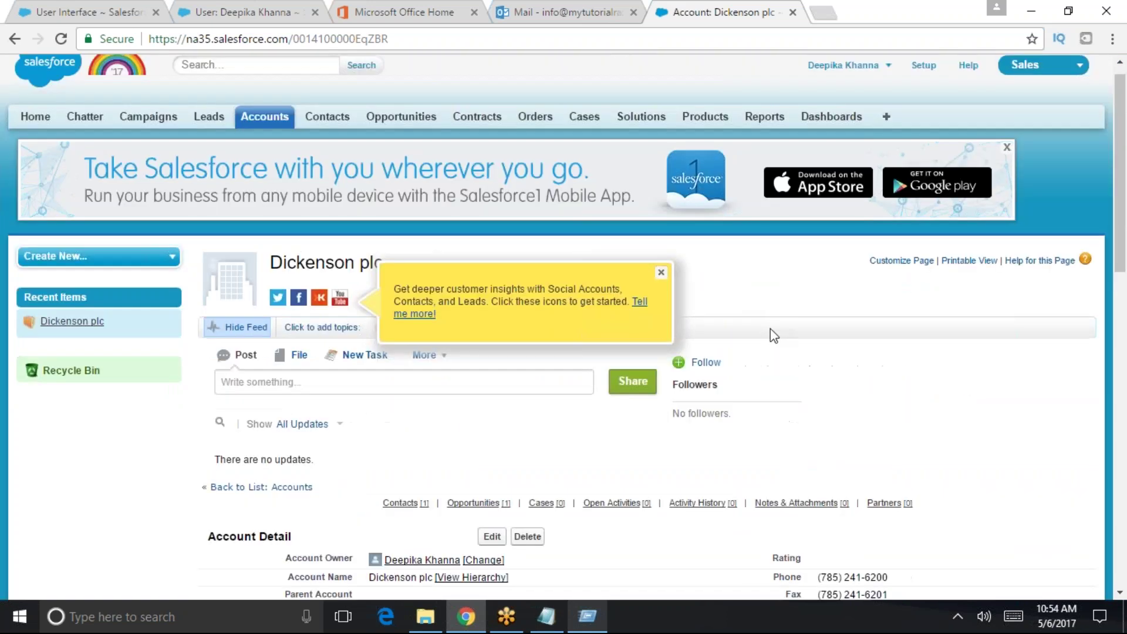
click(661, 272)
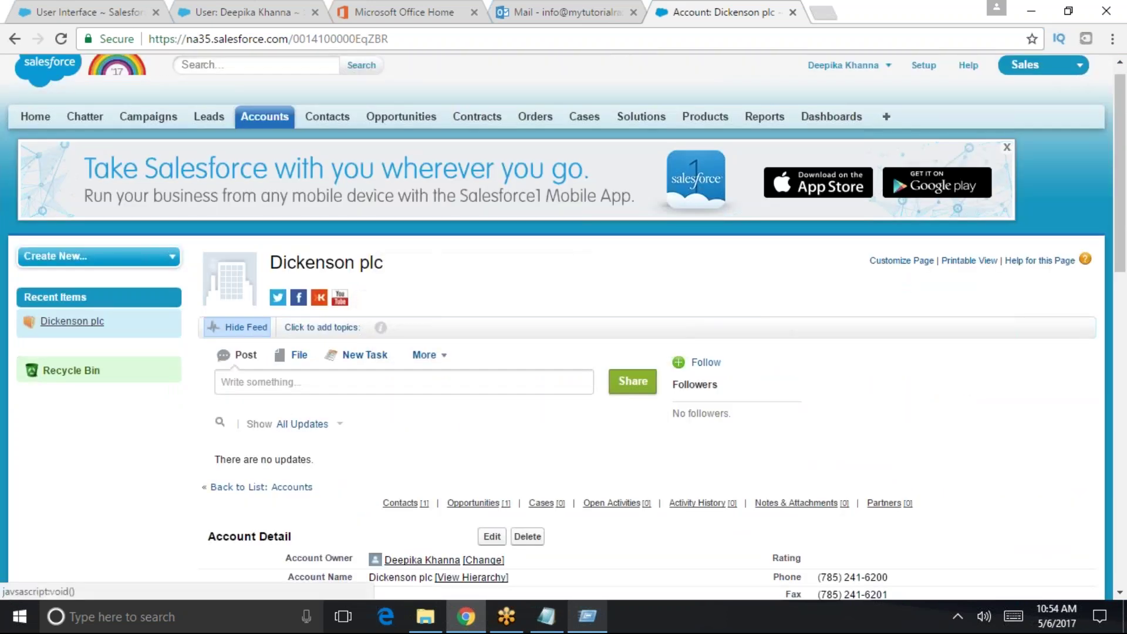
scroll(757, 329, down, 3)
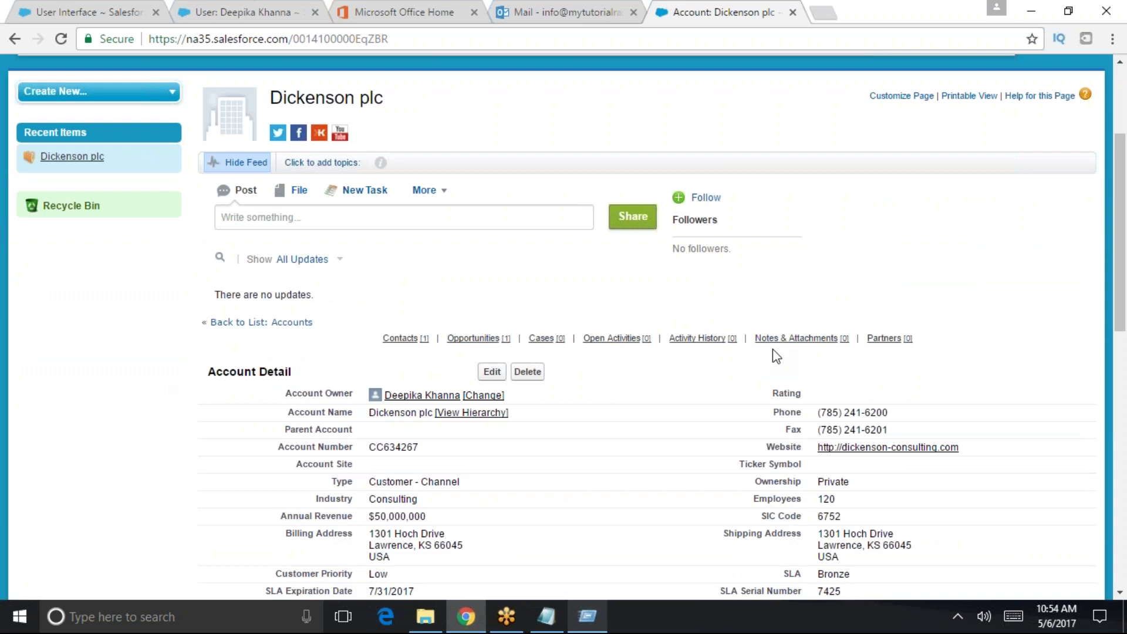
scroll(773, 348, down, 2)
scroll(773, 352, down, 8)
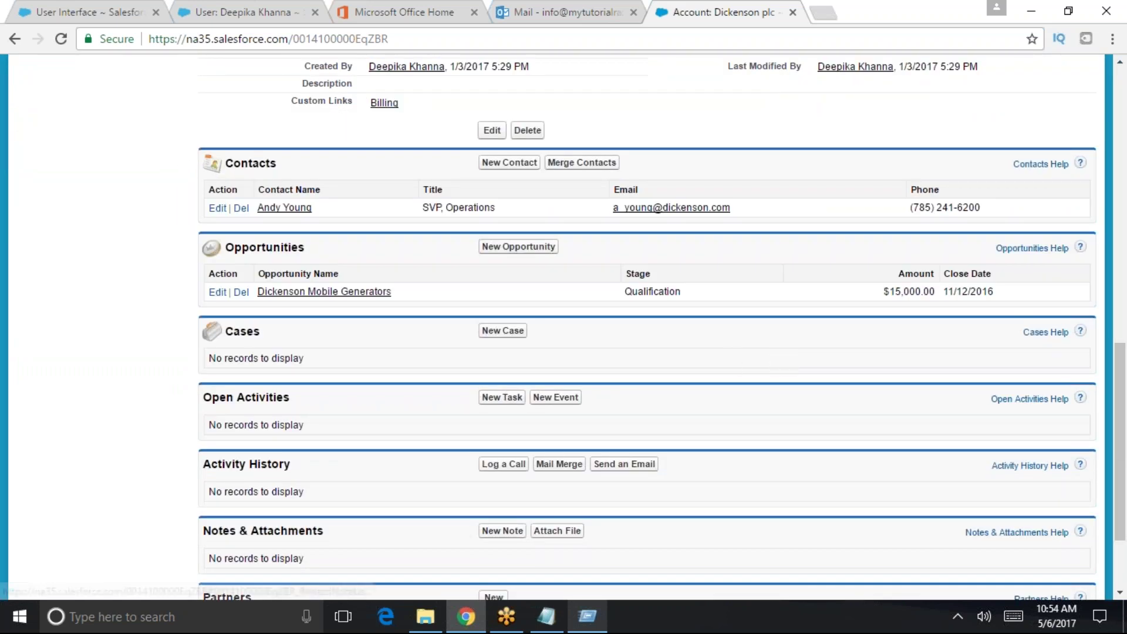
scroll(258, 427, down, 3)
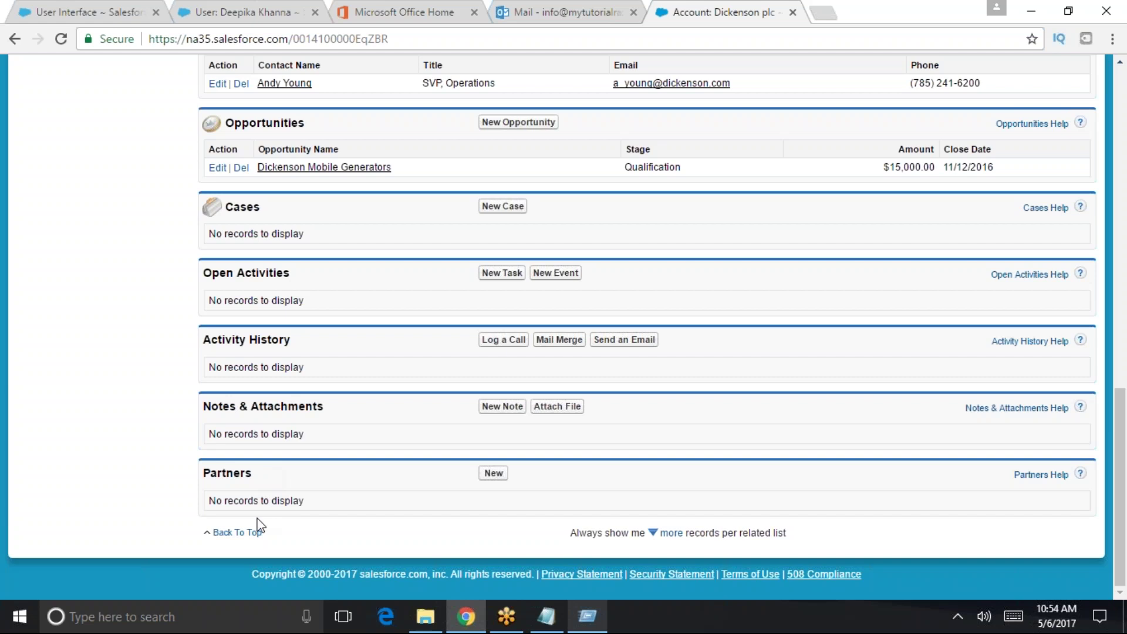
click(237, 533)
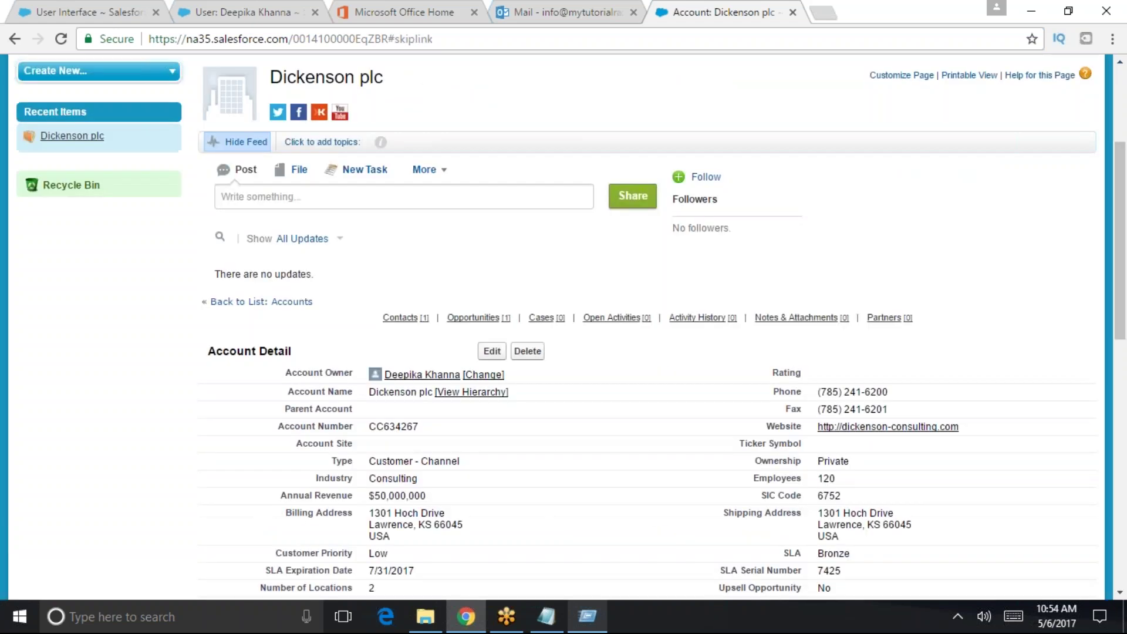
scroll(232, 537, up, 1)
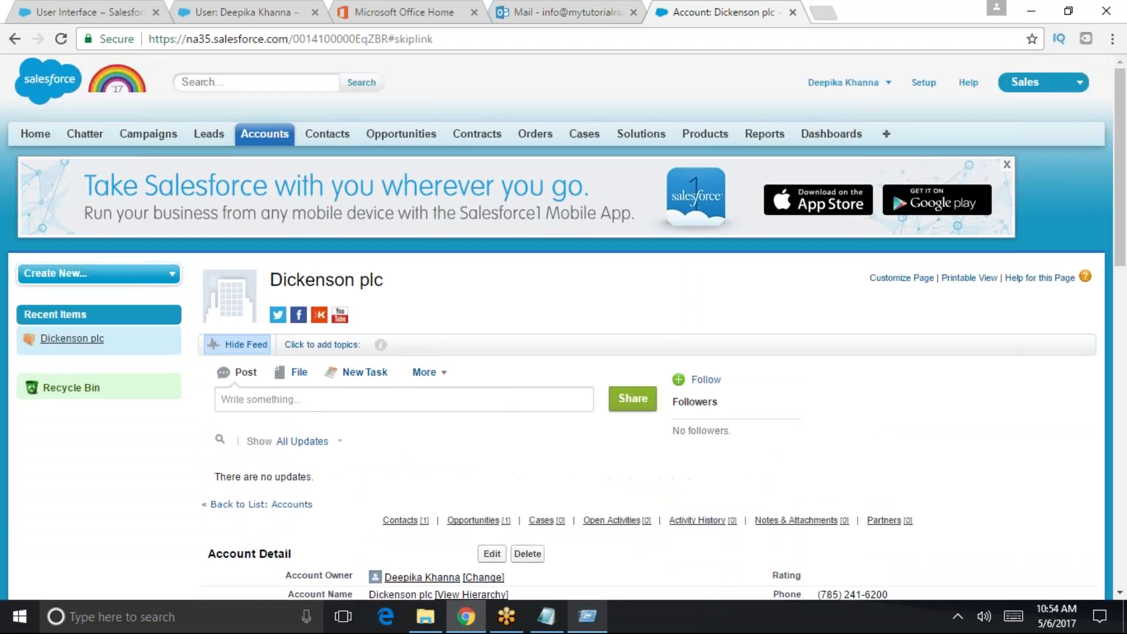
scroll(237, 524, down, 5)
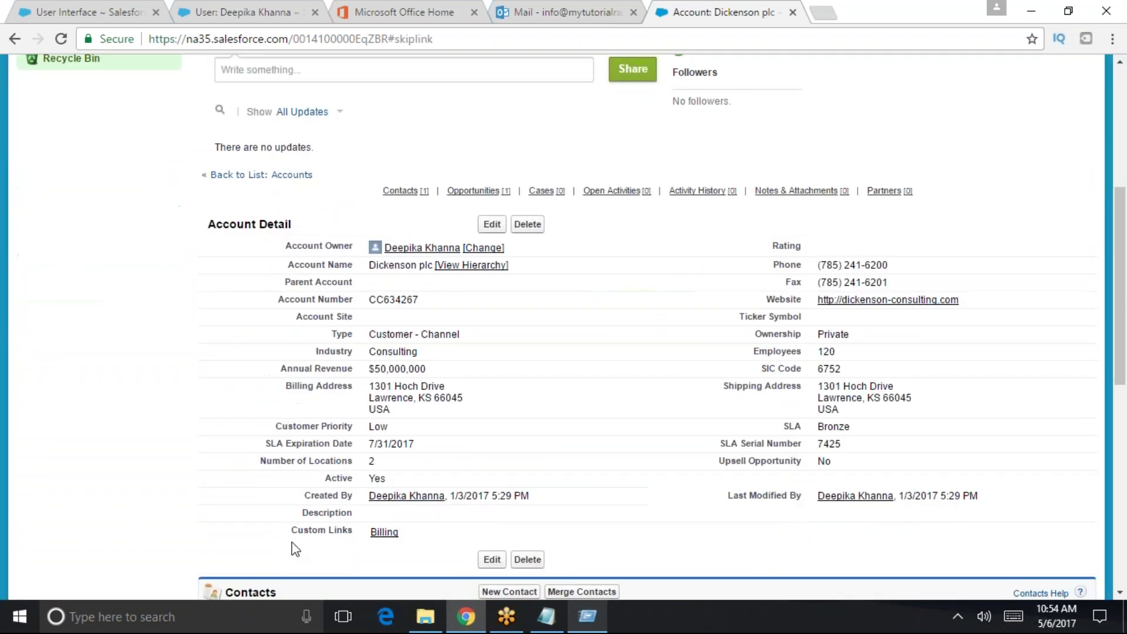
scroll(292, 548, down, 3)
scroll(292, 548, up, 6)
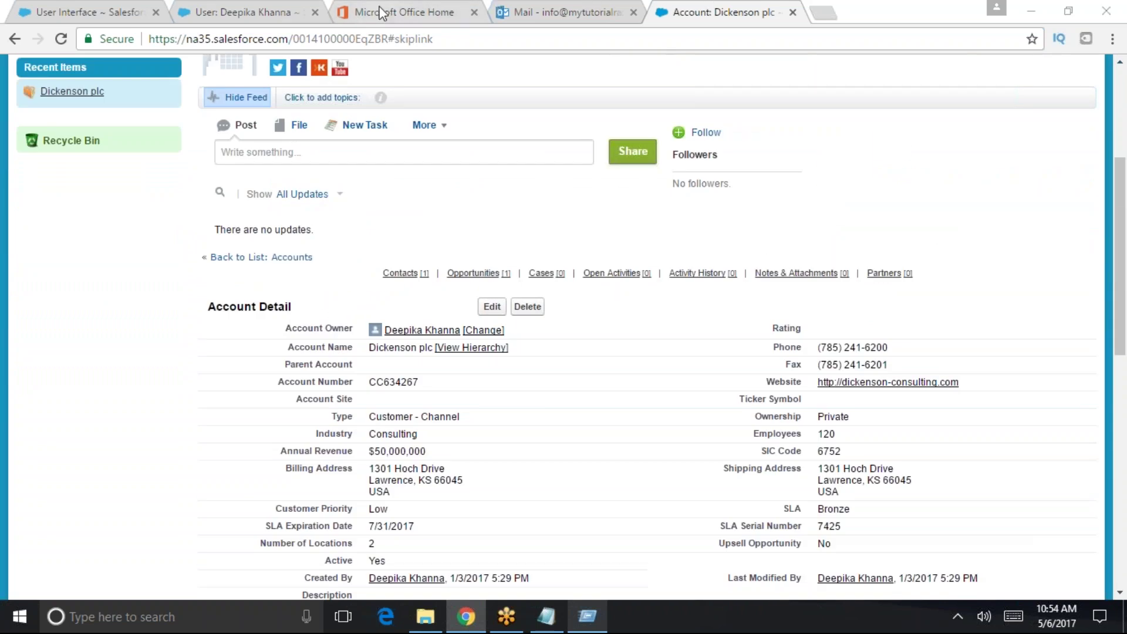
- Return to the User Interface settings page and scroll to the top
click(273, 12)
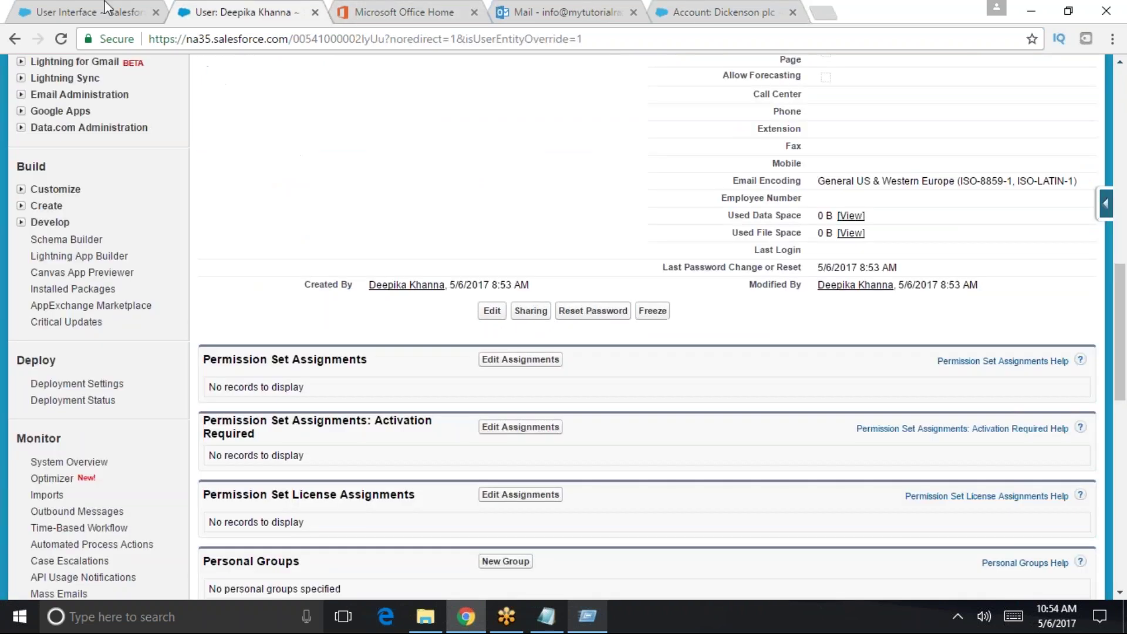
click(66, 8)
scroll(272, 401, up, 2)
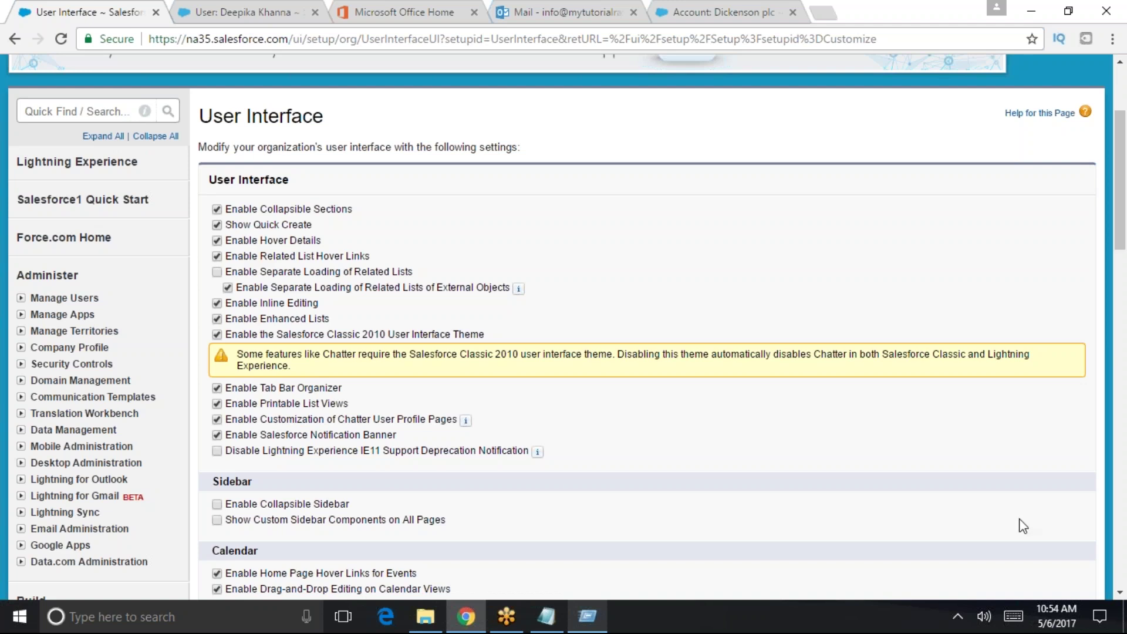
- Switch from the Service app to the Sales app and open the Opportunities home page
scroll(370, 464, up, 3)
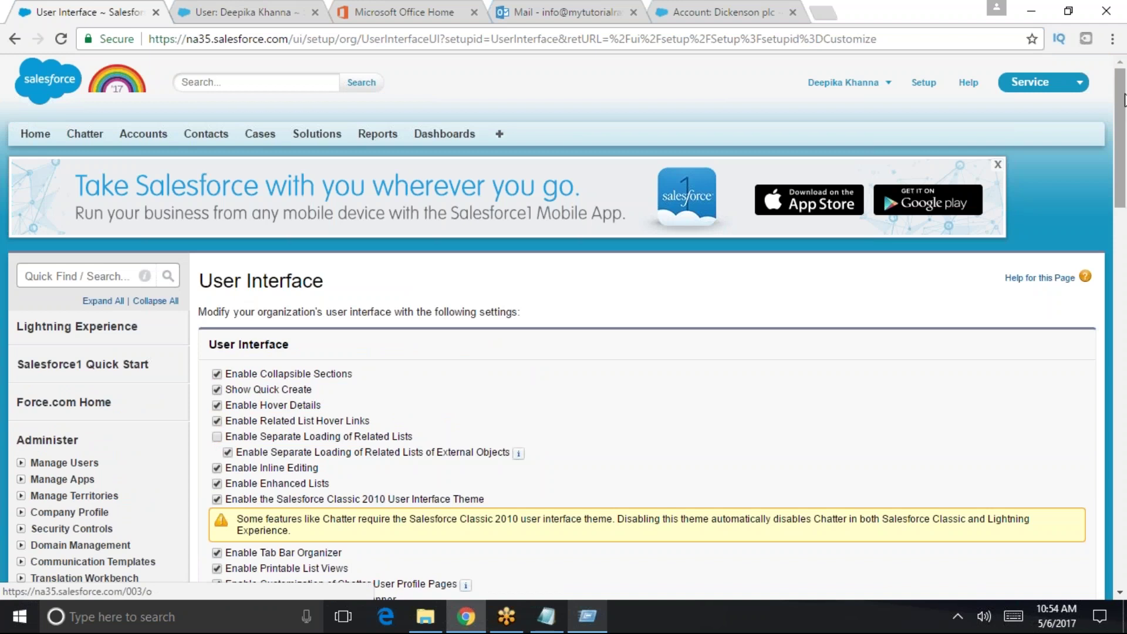
click(1078, 82)
click(999, 121)
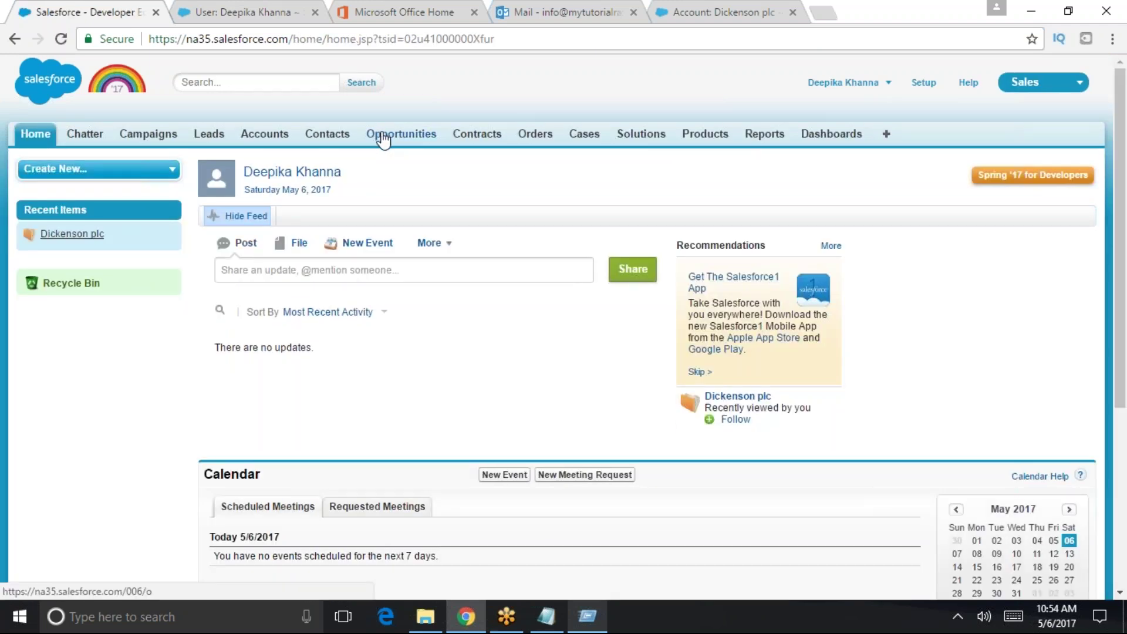
click(407, 130)
- List all opportunities and open Burlington Textiles Weaving Plant Generator
click(419, 197)
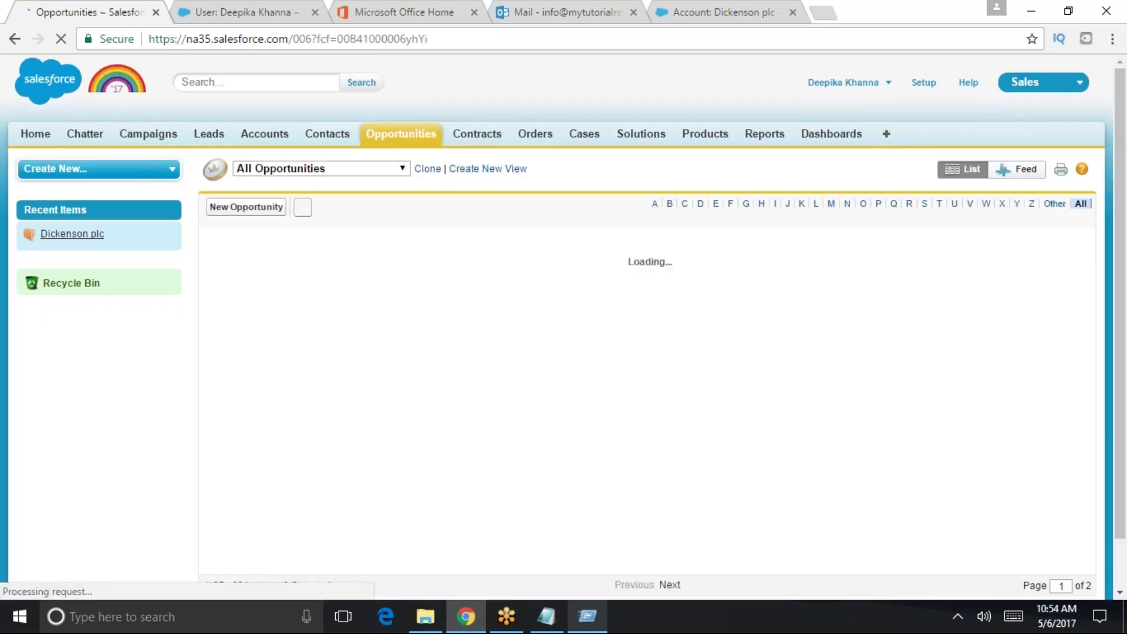
click(335, 184)
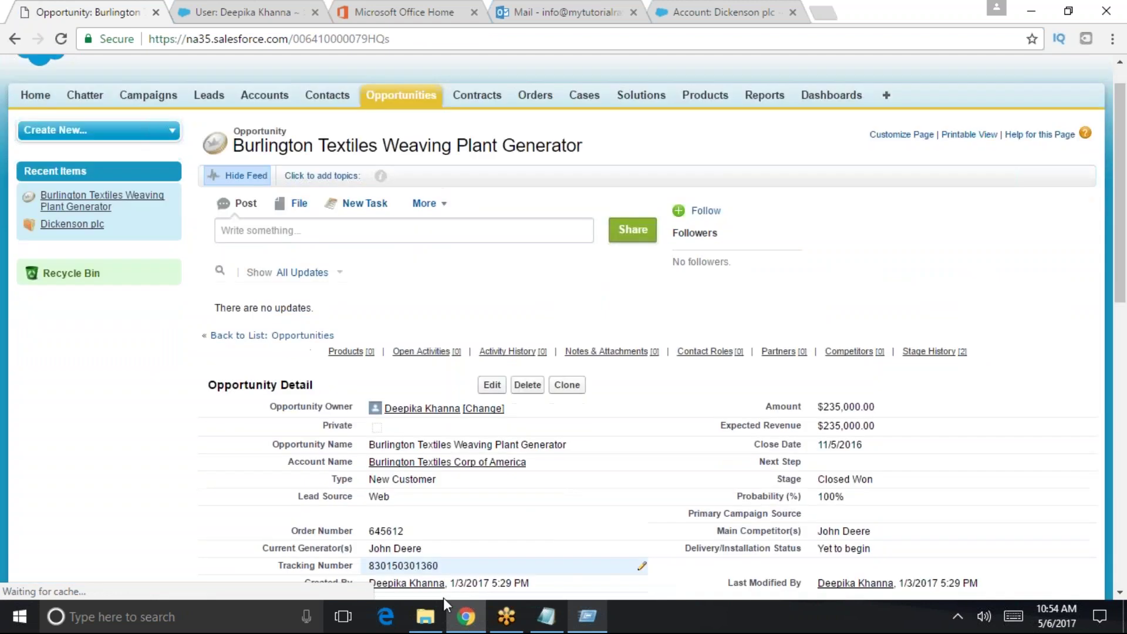
scroll(359, 438, down, 8)
scroll(359, 438, up, 3)
scroll(359, 438, up, 5)
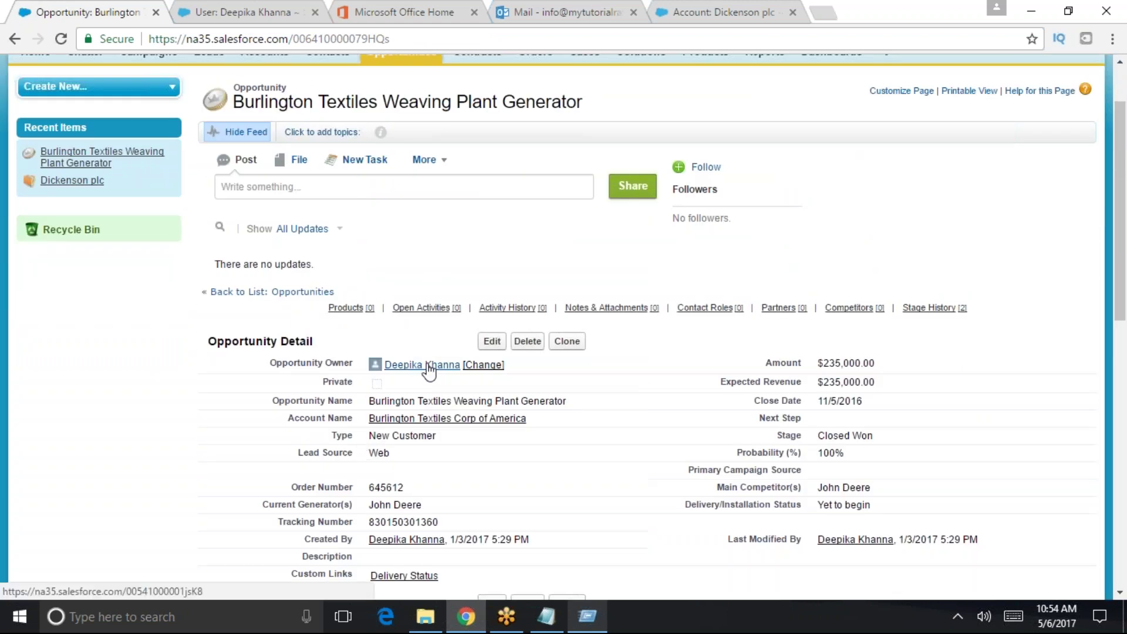
- Check the hover detail previews on the opportunity owner and Notes & Attachments links
mouse_move(428, 366)
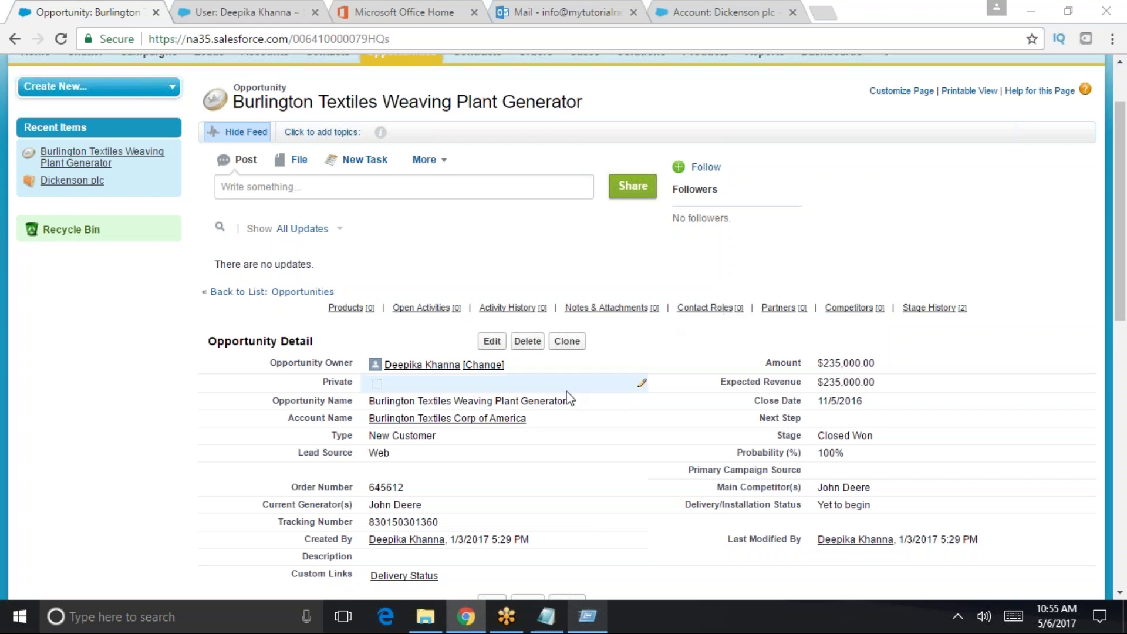
scroll(569, 381, up, 2)
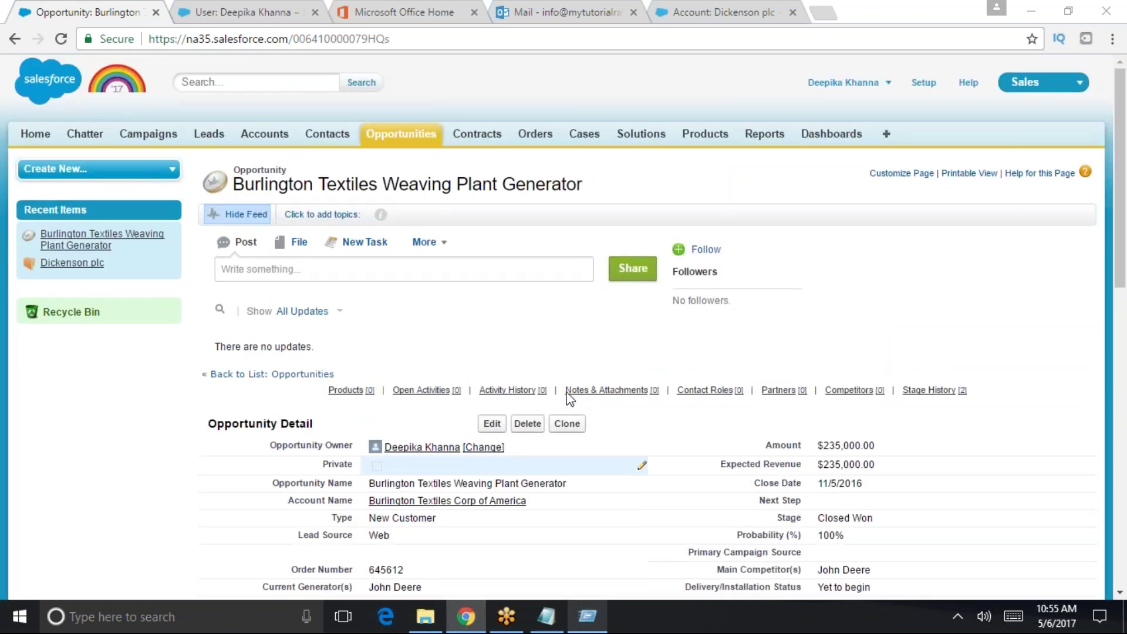
mouse_move(567, 393)
scroll(567, 397, down, 4)
scroll(567, 400, up, 4)
click(924, 82)
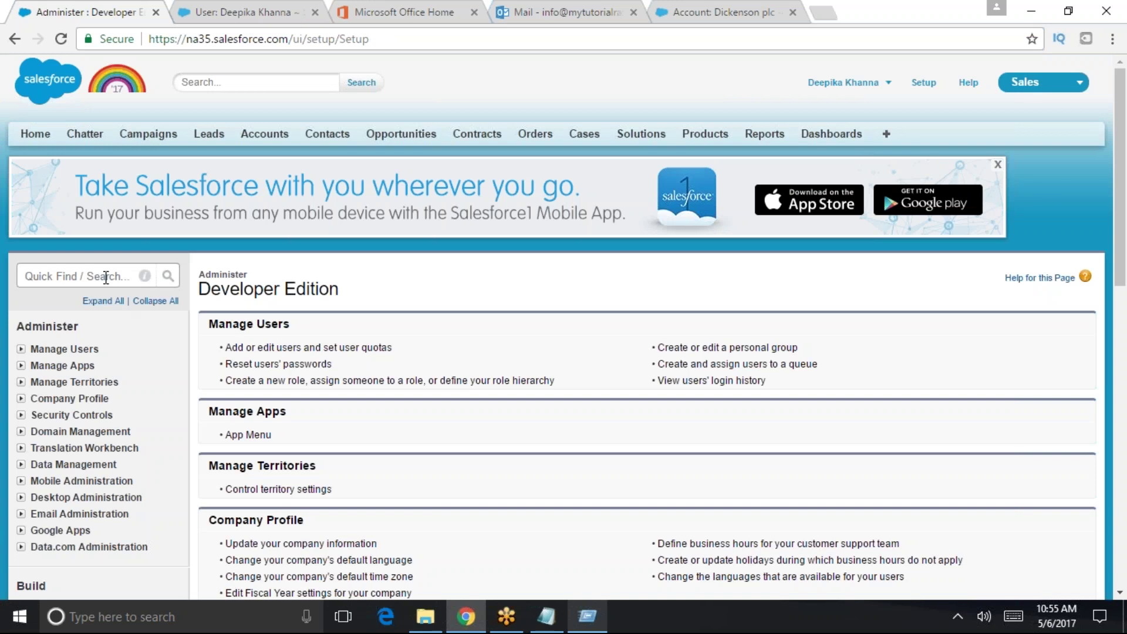
- Search Setup for 'page lay' and open the Opportunity Page Layouts list with its four layouts
click(105, 277)
text(pag)
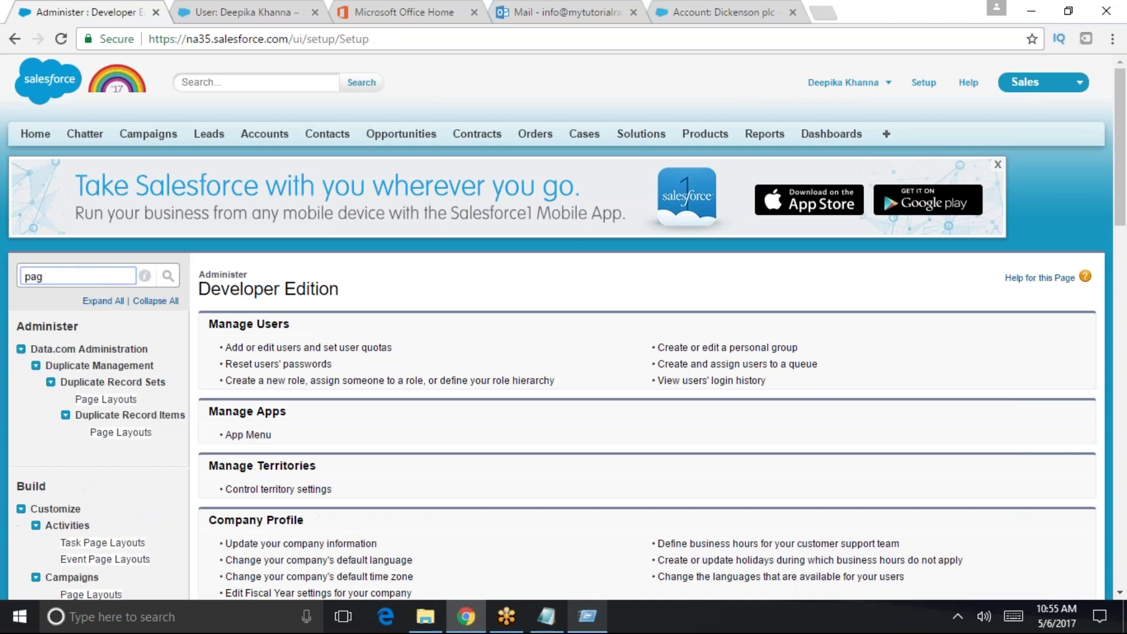
text(e layout)
scroll(91, 501, down, 3)
scroll(117, 519, down, 3)
click(91, 478)
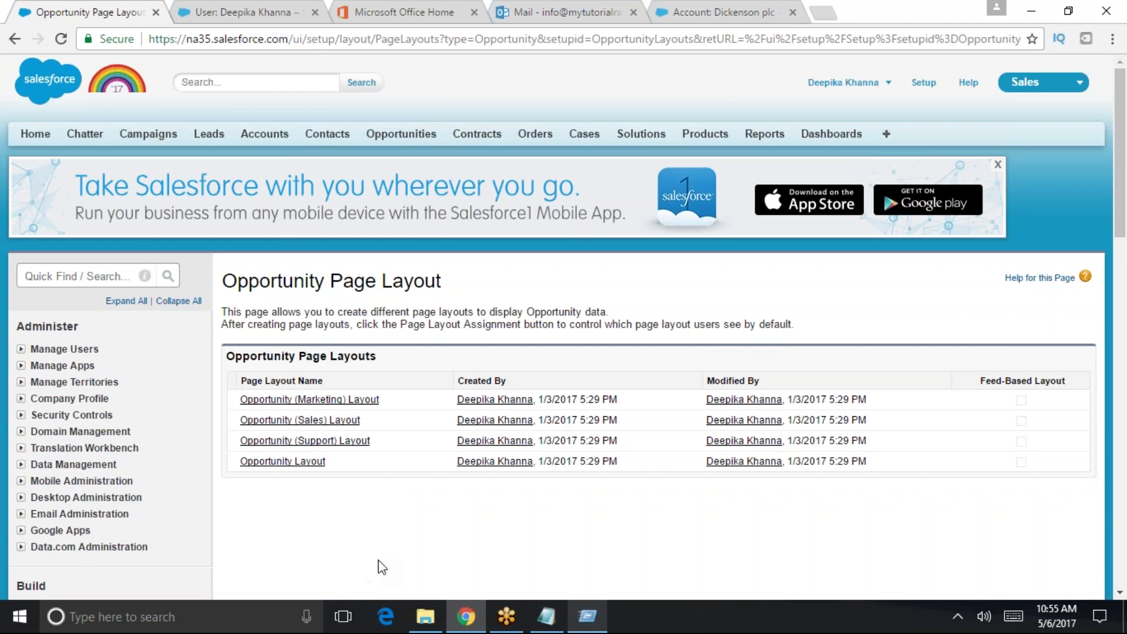
click(258, 463)
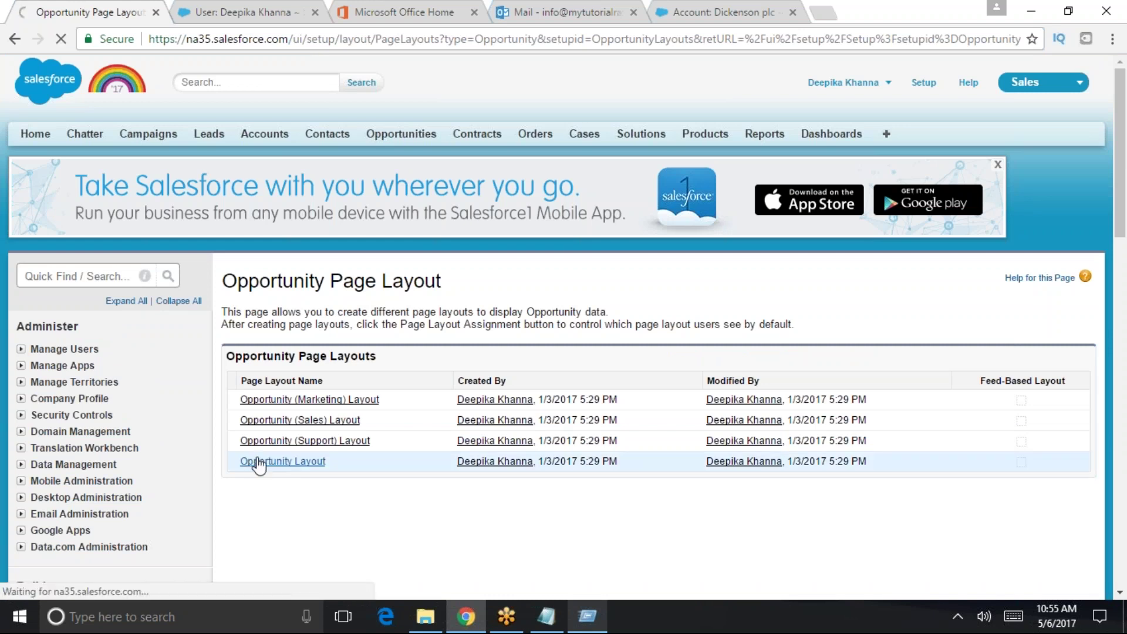
- Scroll the Opportunity Layout editor and search the page for 'display', then clear it
scroll(260, 485, down, 1)
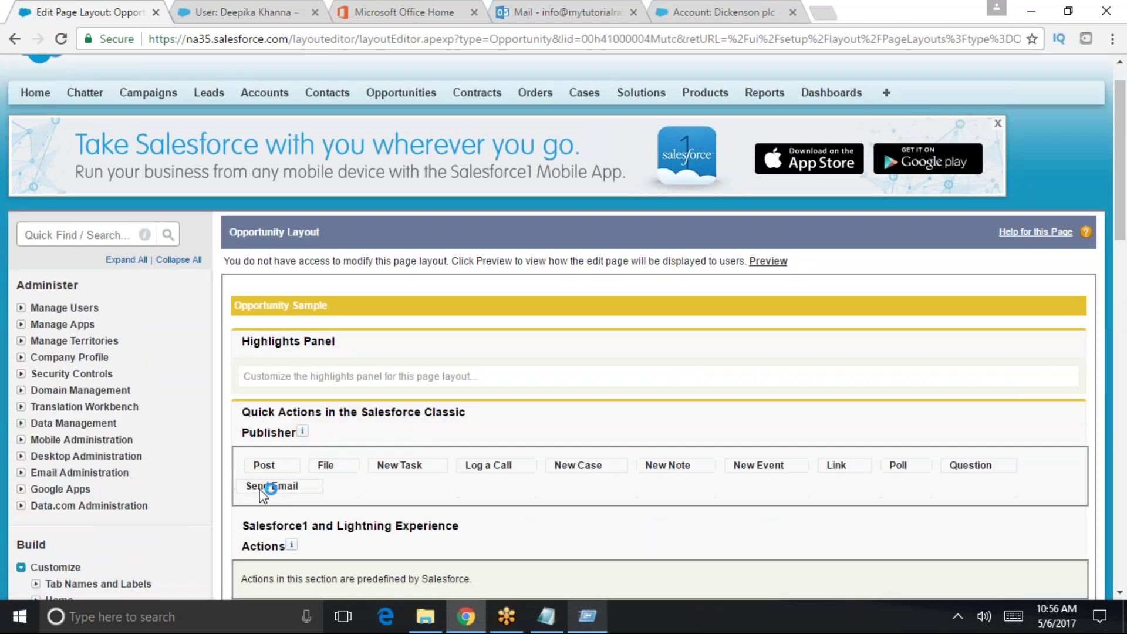
scroll(260, 488, down, 10)
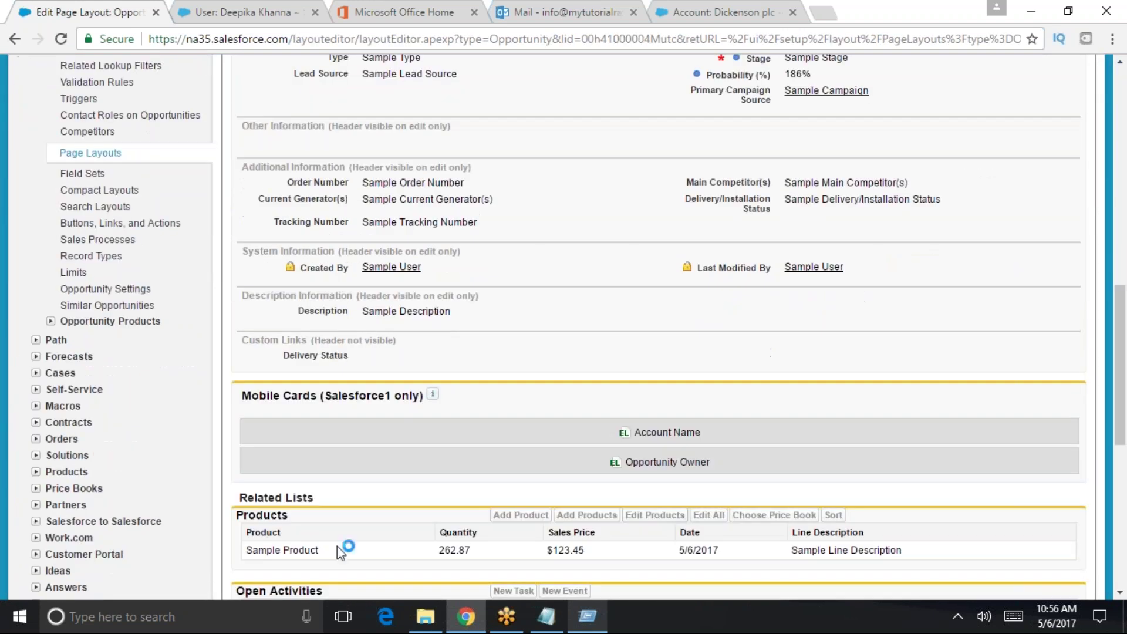
scroll(337, 549, down, 8)
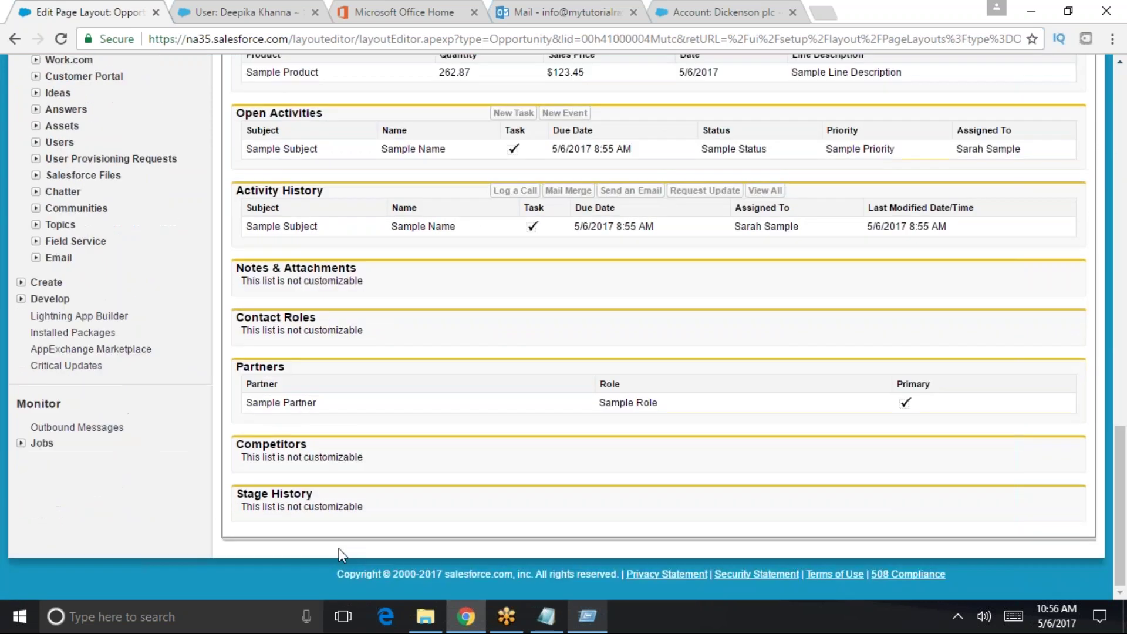
key(ctrl+f)
text(d)
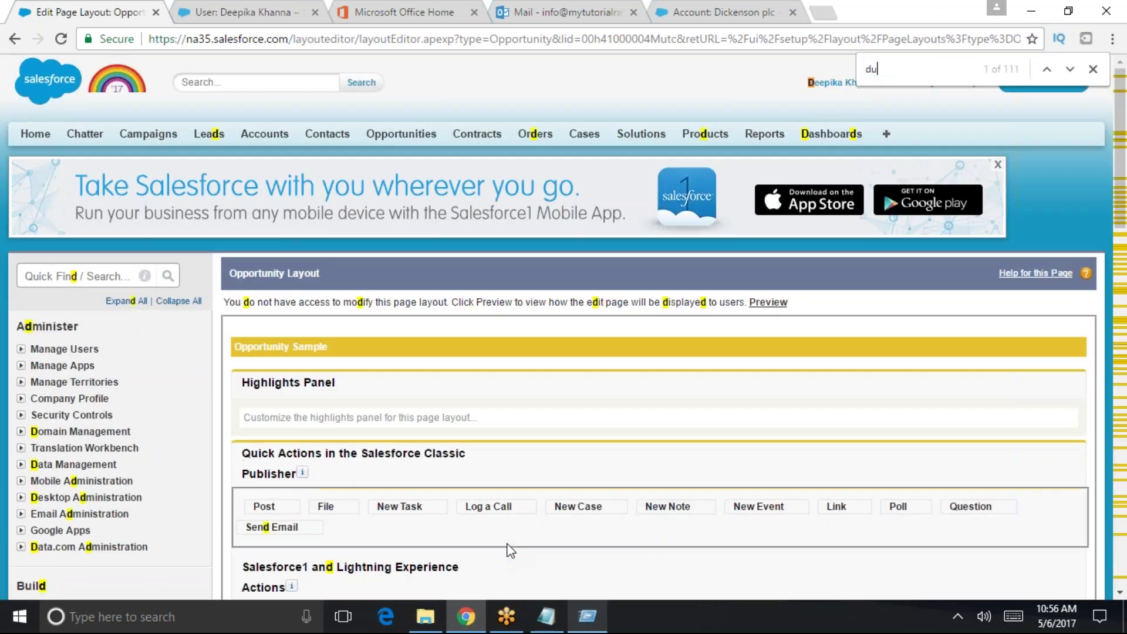
text(isplay)
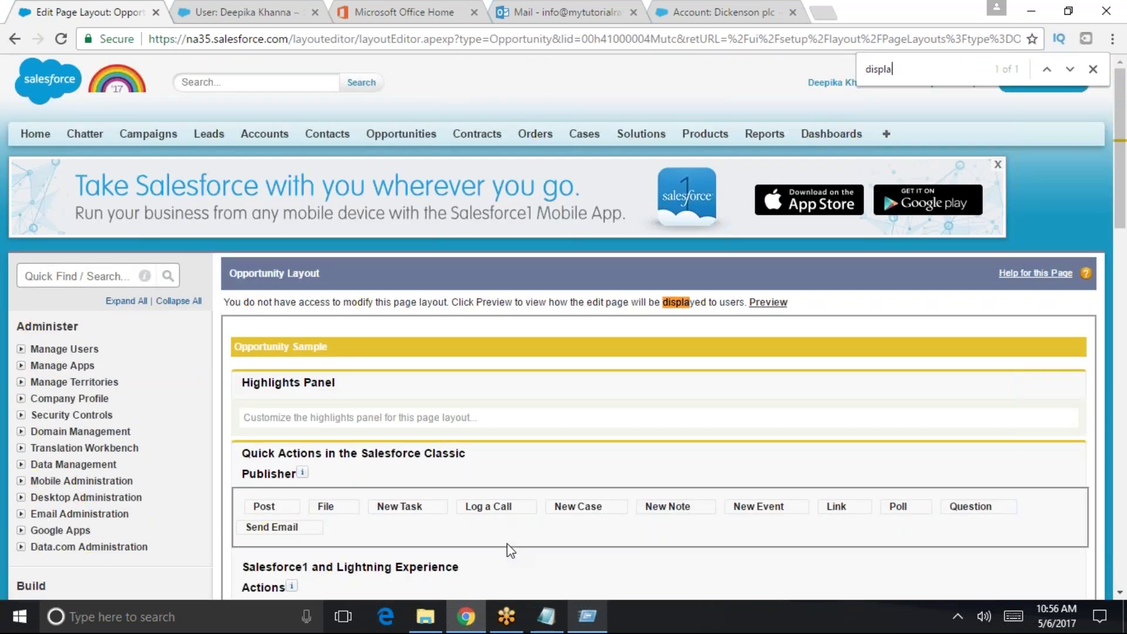
key(BackSpace)
key(BackSpace)
key(BackSpace)
key(BackSpace)
key(BackSpace)
key(BackSpace)
key(BackSpace)
- Review the layout's detail sections and related lists, then close the find bar
scroll(563, 329, down, 15)
scroll(564, 329, down, 8)
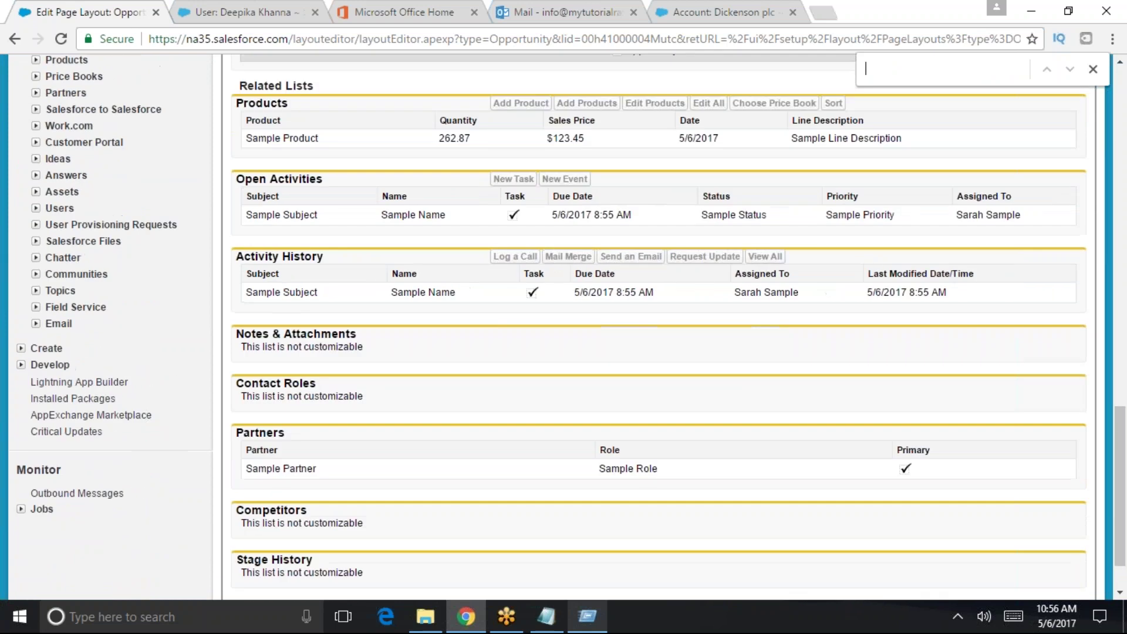
scroll(663, 329, down, 2)
scroll(405, 468, up, 20)
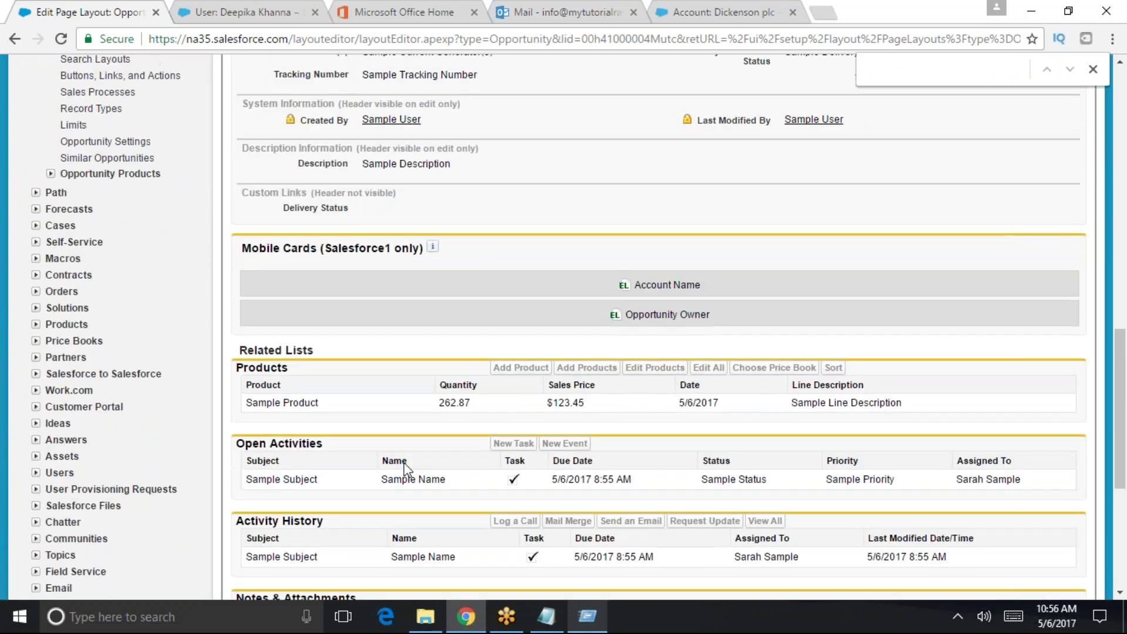
scroll(404, 468, up, 2)
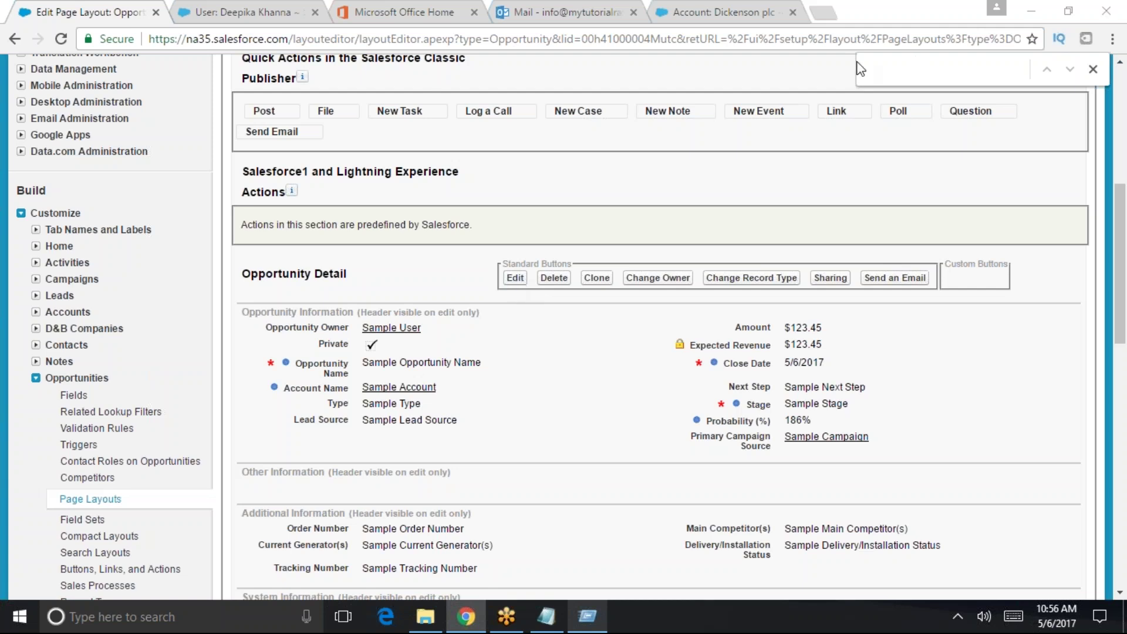
scroll(627, 424, down, 1)
scroll(627, 424, down, 10)
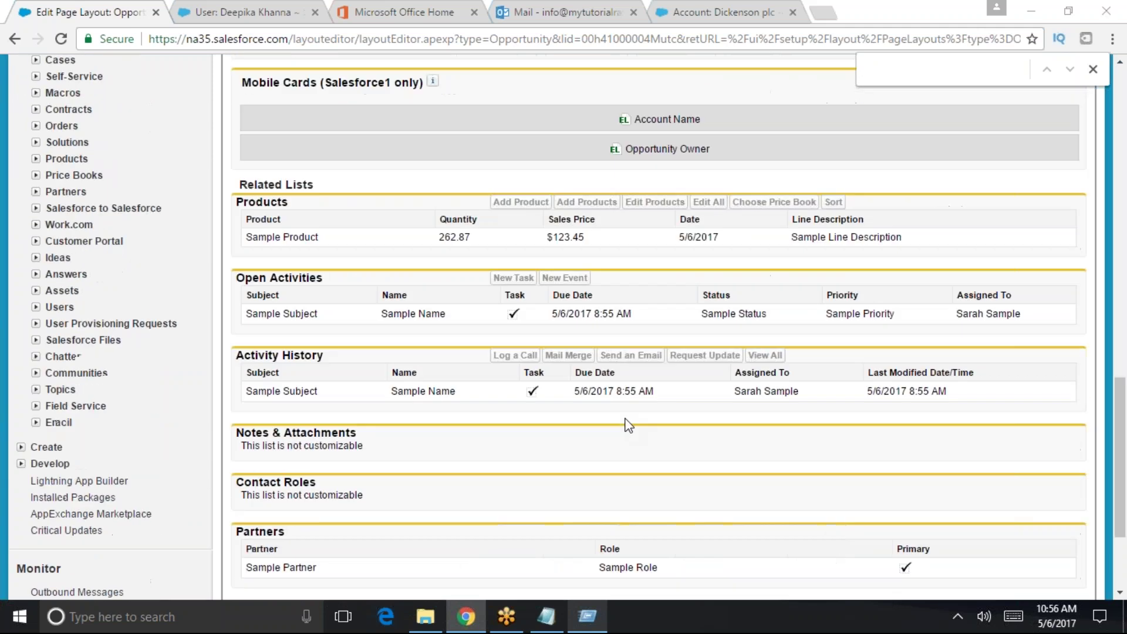
scroll(628, 423, down, 3)
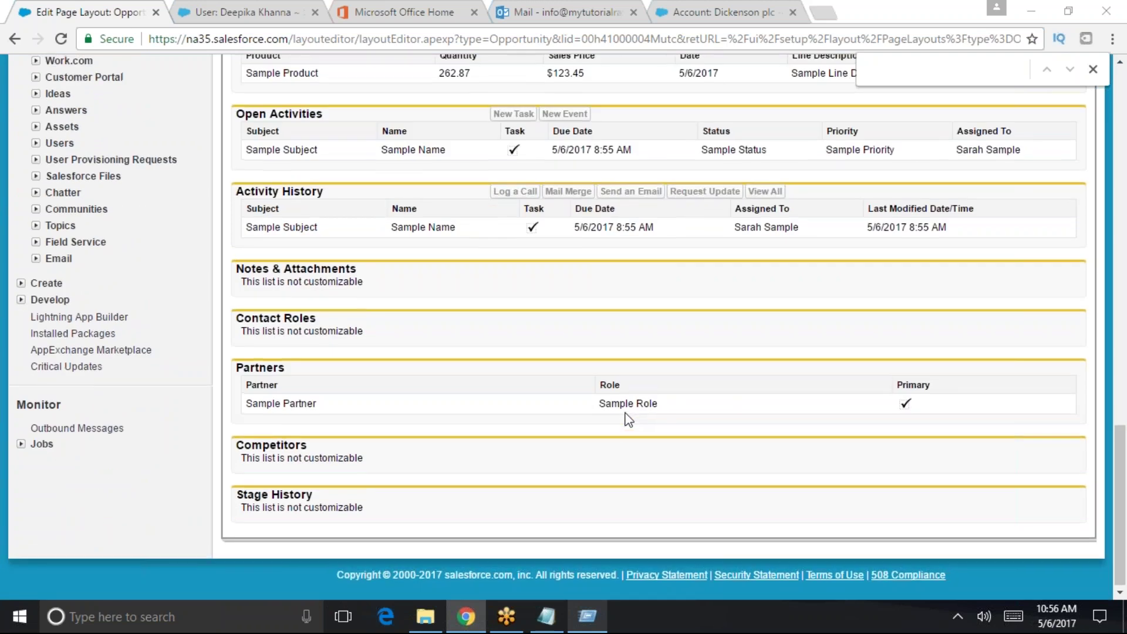
scroll(627, 424, up, 15)
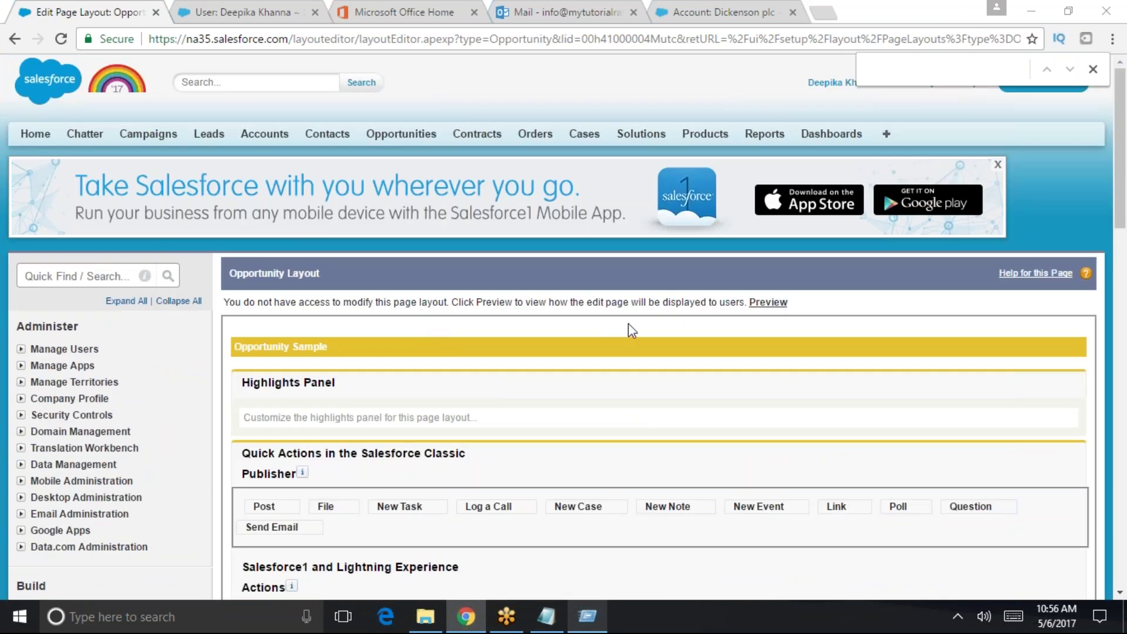
click(62, 273)
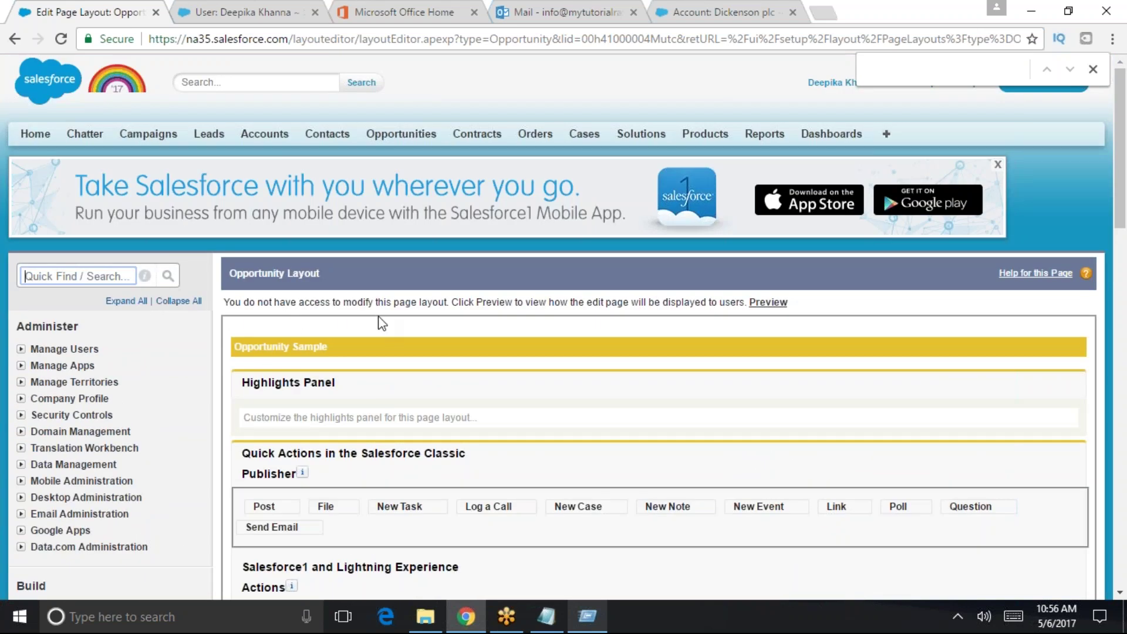
click(1091, 69)
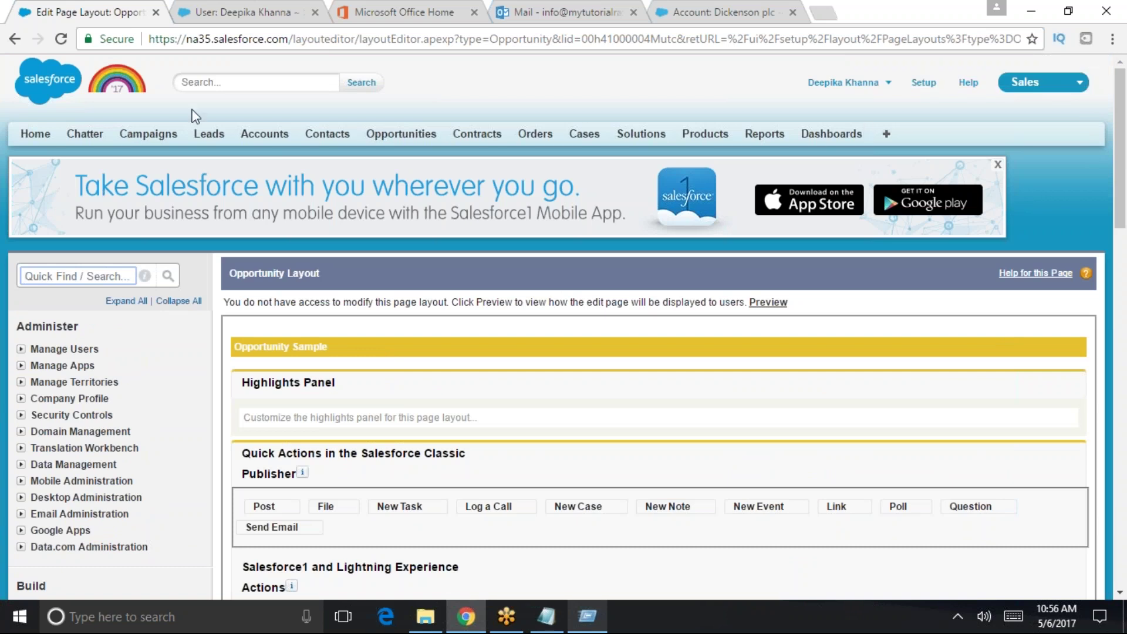
- Visit the Accounts home, the Office 365 home and the user's detail page
click(264, 134)
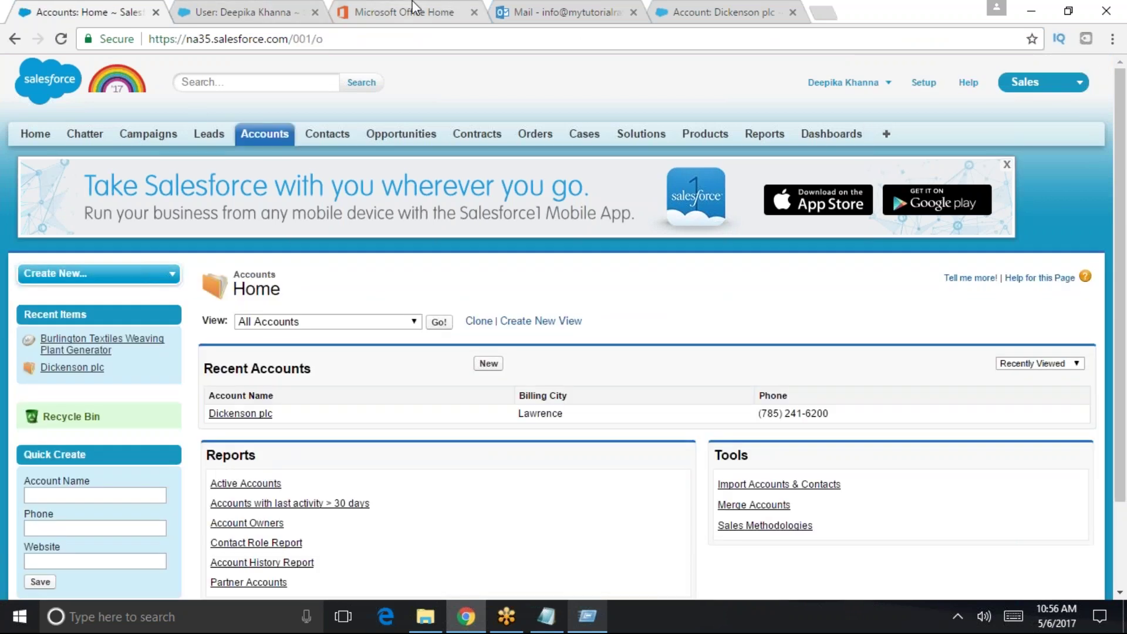
click(414, 8)
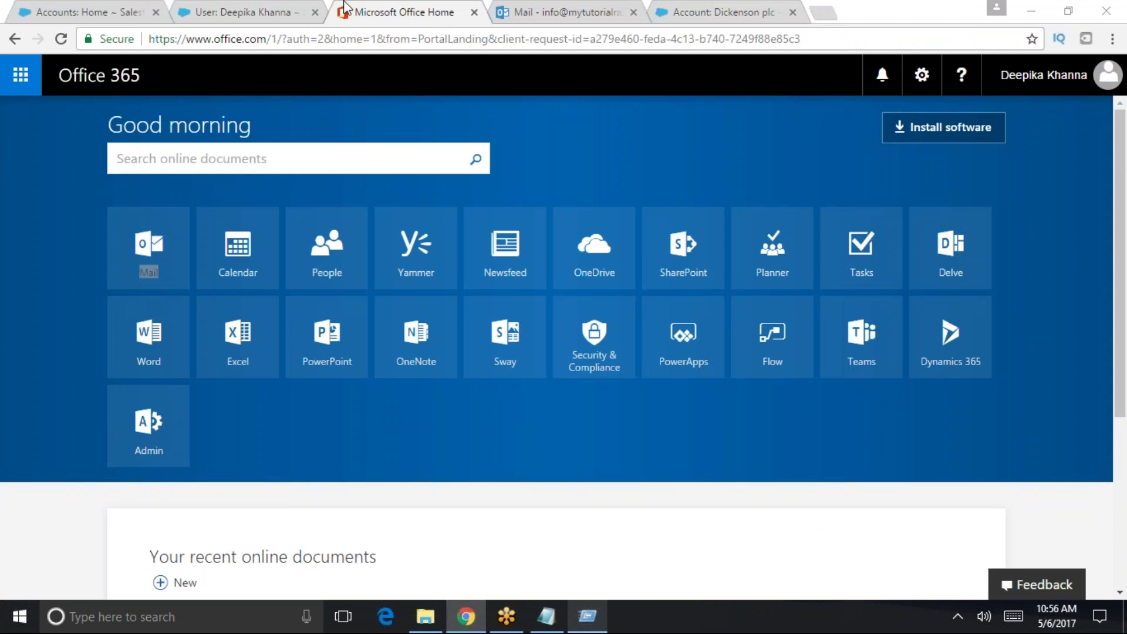
click(229, 8)
scroll(646, 323, up, 15)
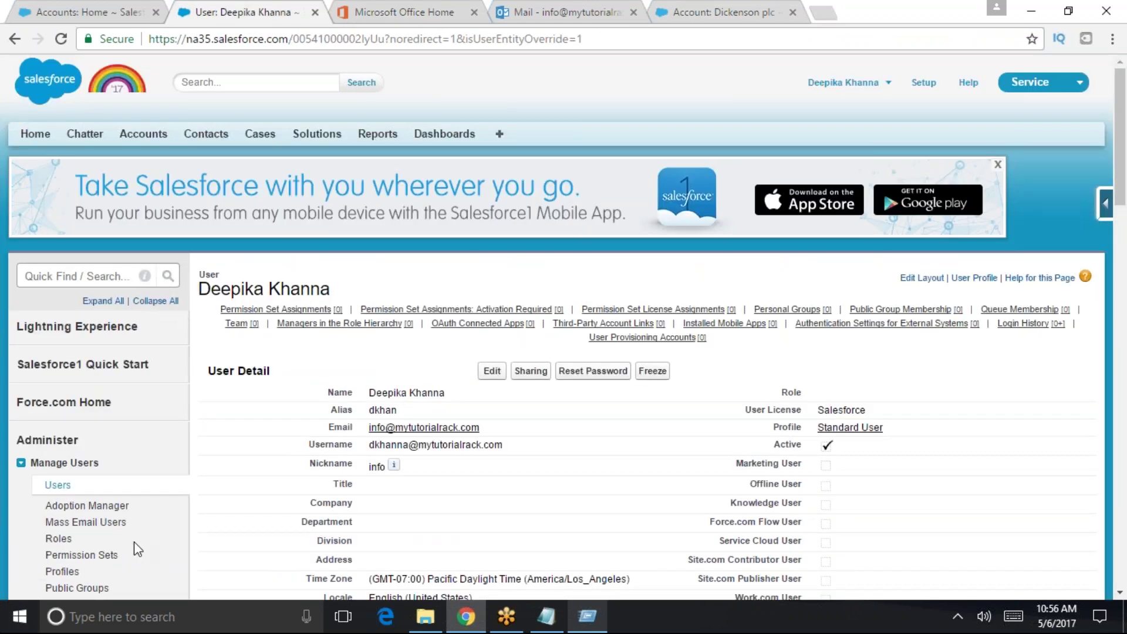
- Open the User Interface settings via a 'user interface' search, then return to Accounts home
click(59, 276)
text(user )
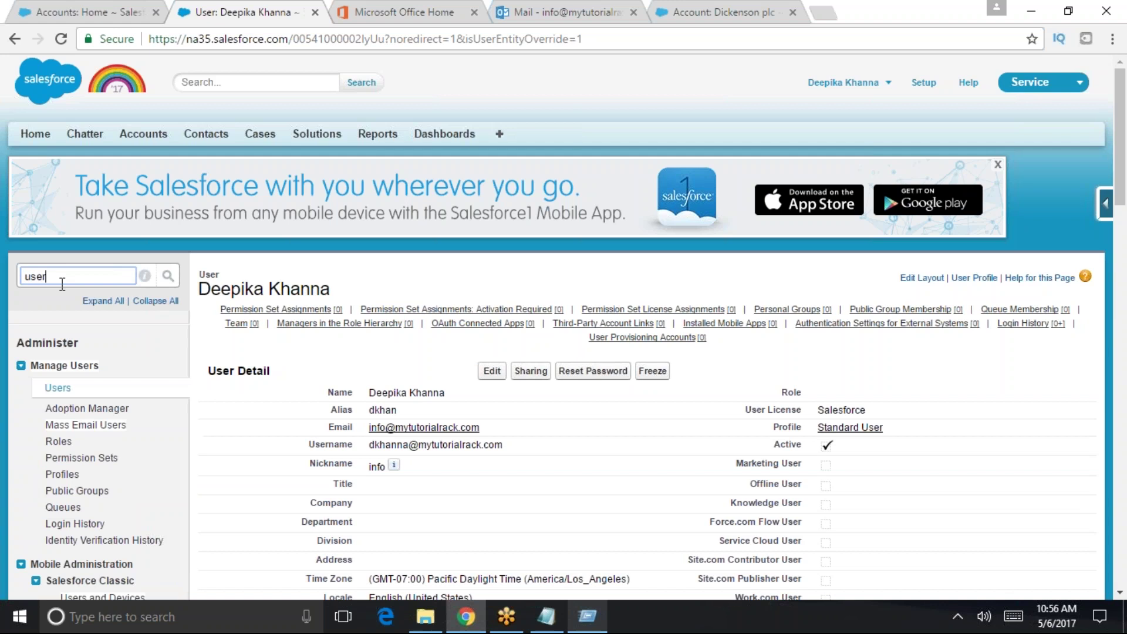
text(interface)
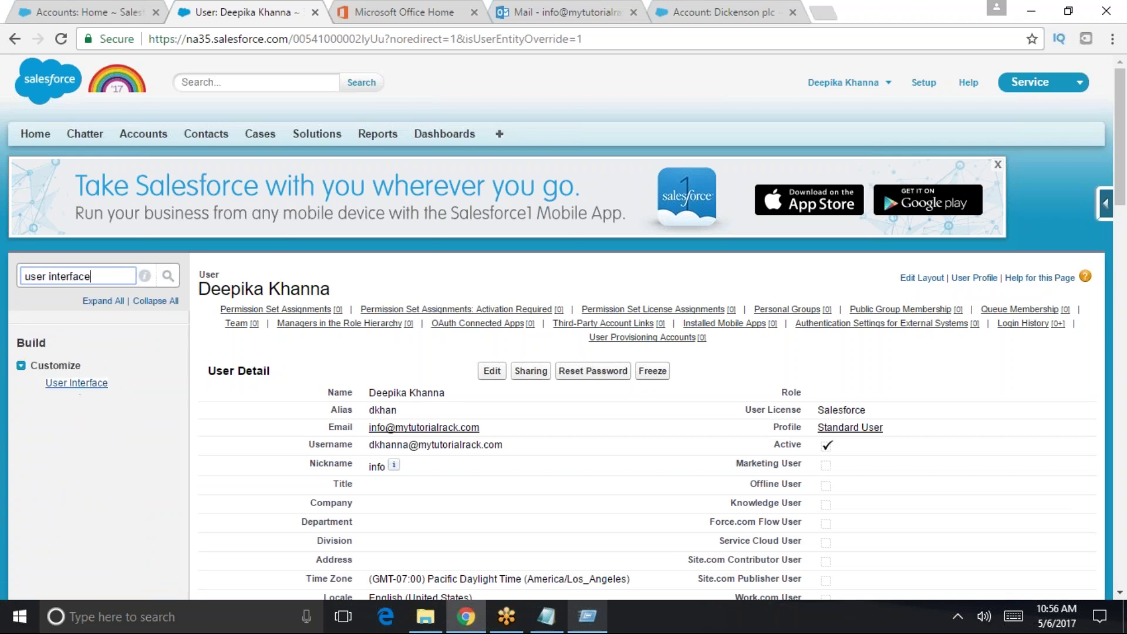
click(77, 383)
scroll(346, 470, down, 3)
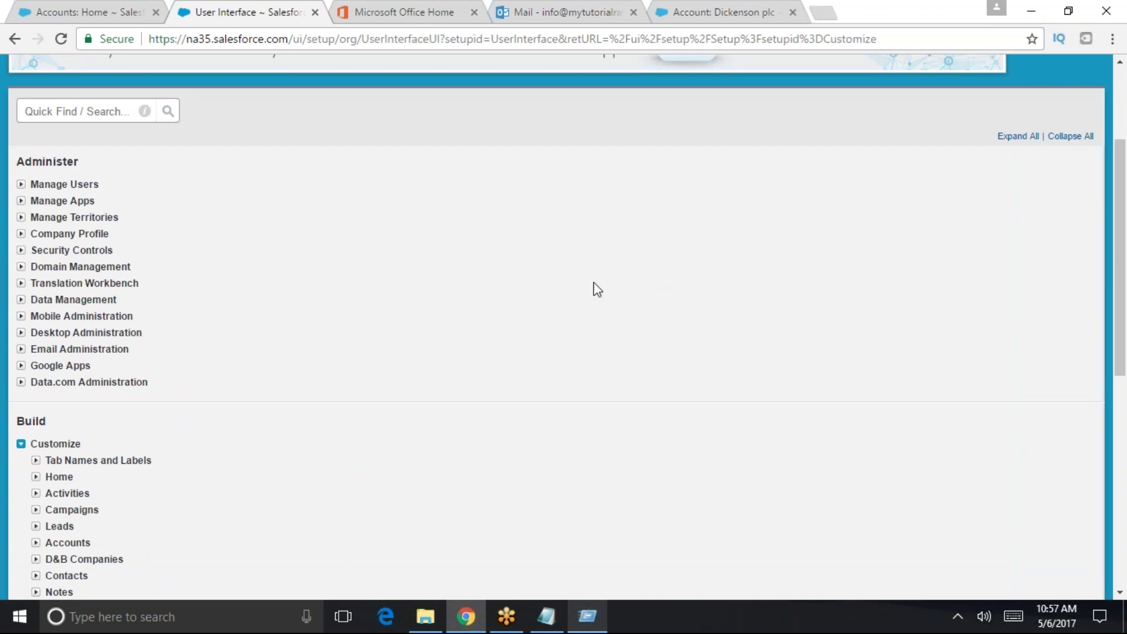
scroll(485, 517, up, 3)
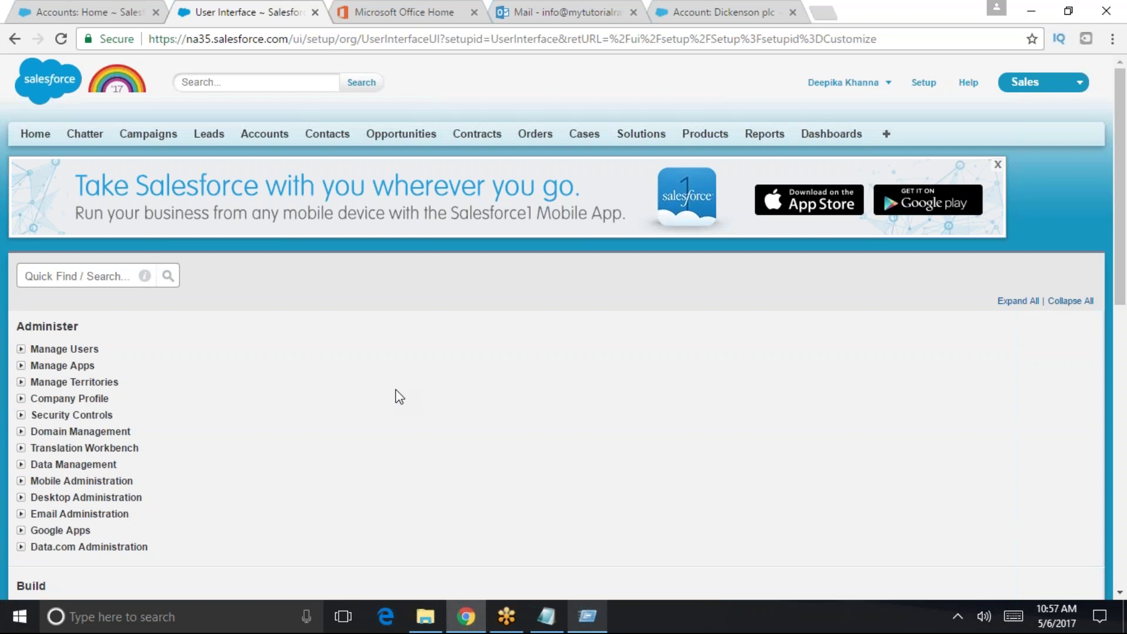
click(122, 7)
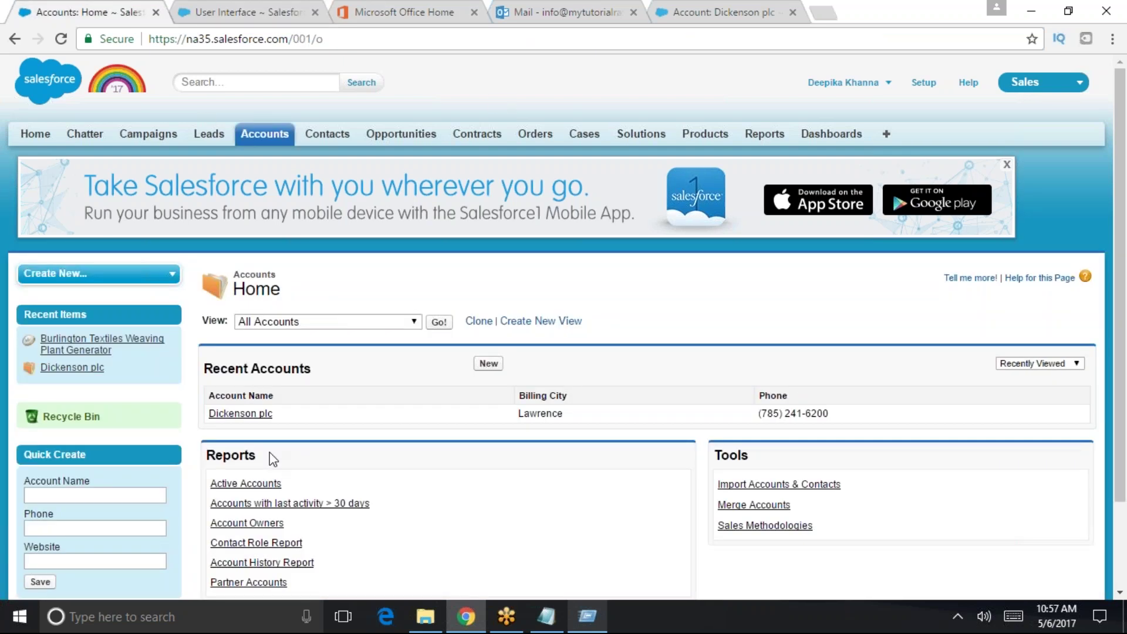
- Open the Dickenson plc account, search its page for 'quick', then go to Home
click(253, 414)
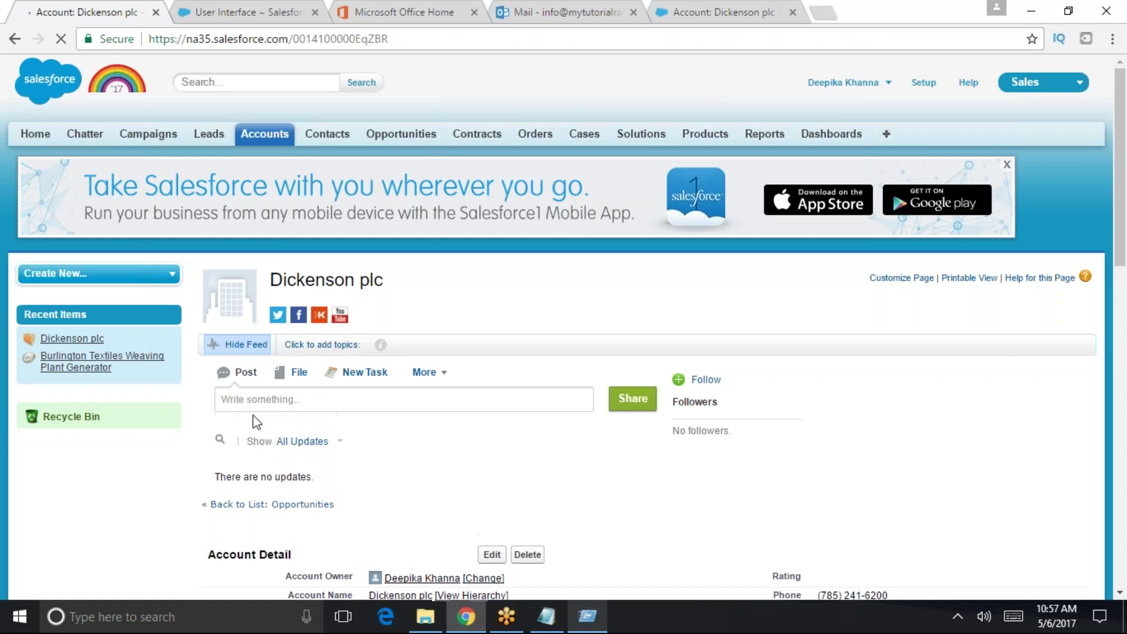
scroll(741, 503, down, 3)
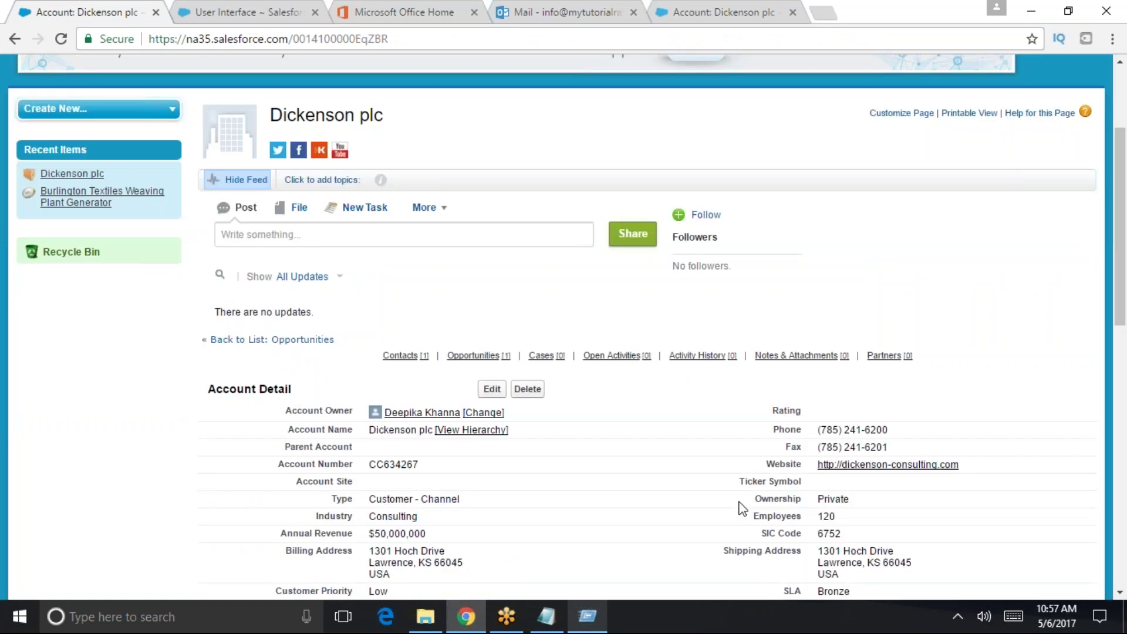
key(ctrl+f)
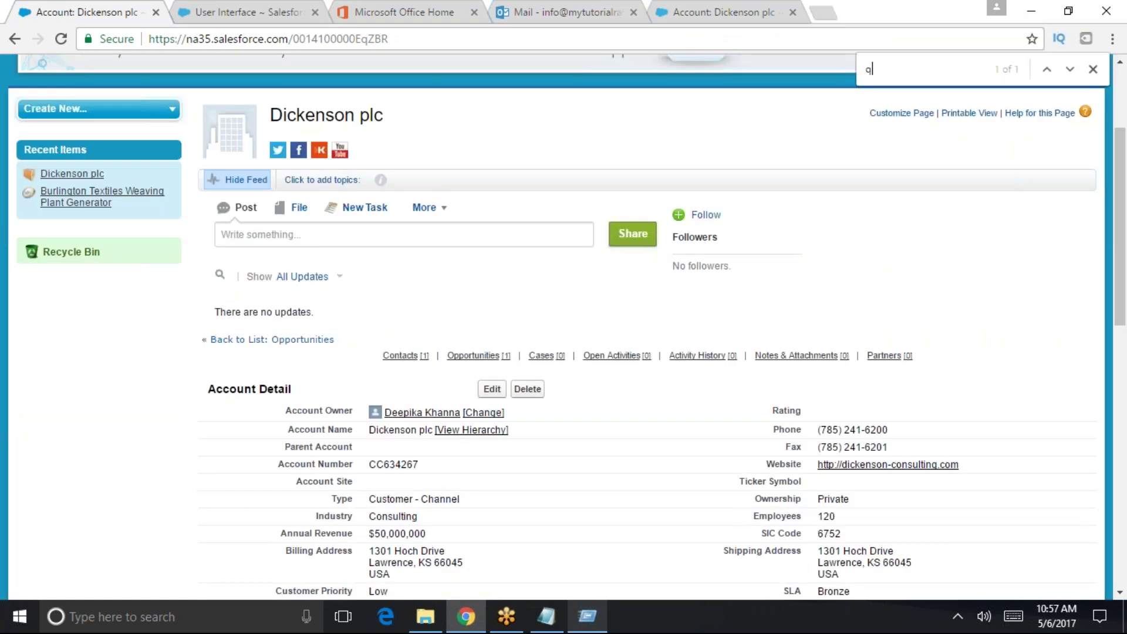
text(quick cre)
scroll(856, 546, up, 10)
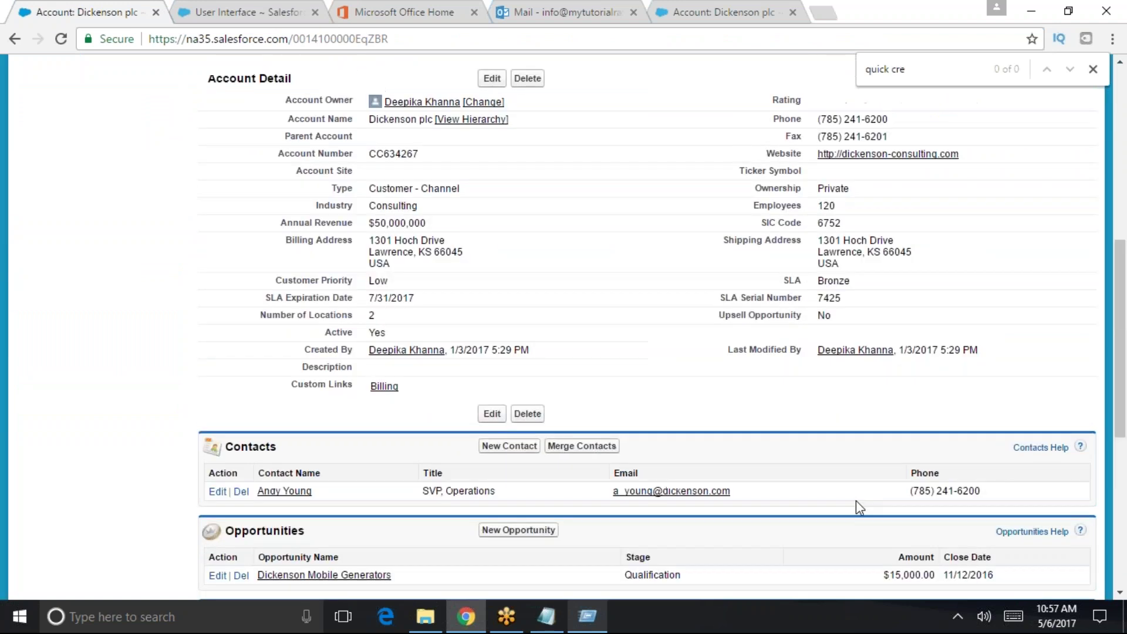
click(1093, 70)
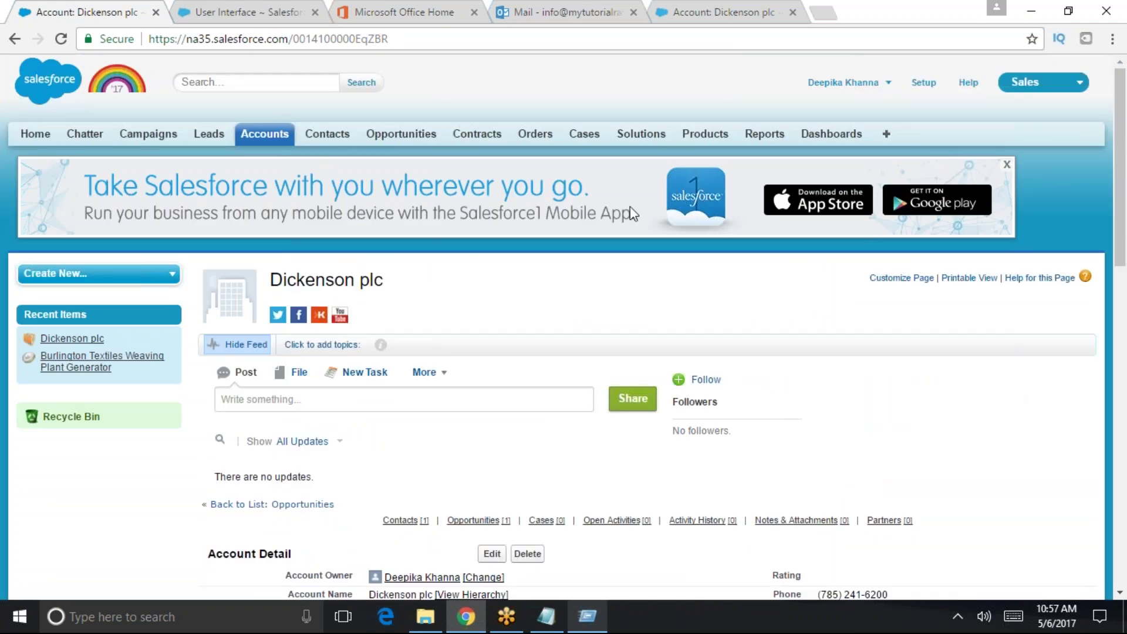
click(35, 133)
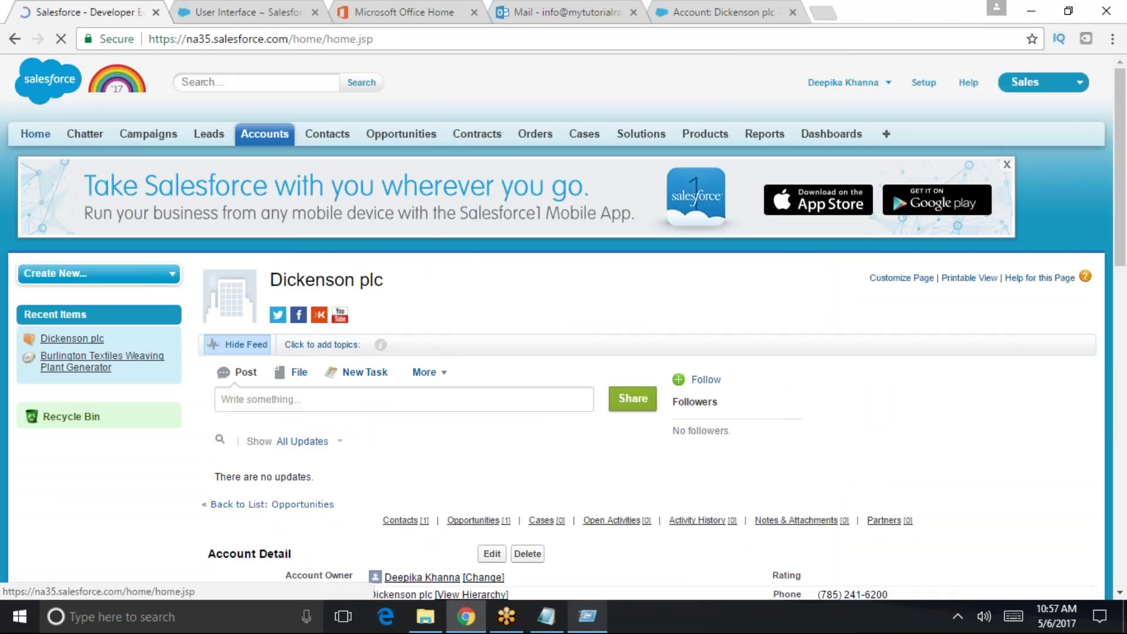
- Run a full Setup search for 'user interface', correcting the misspelled term
click(261, 17)
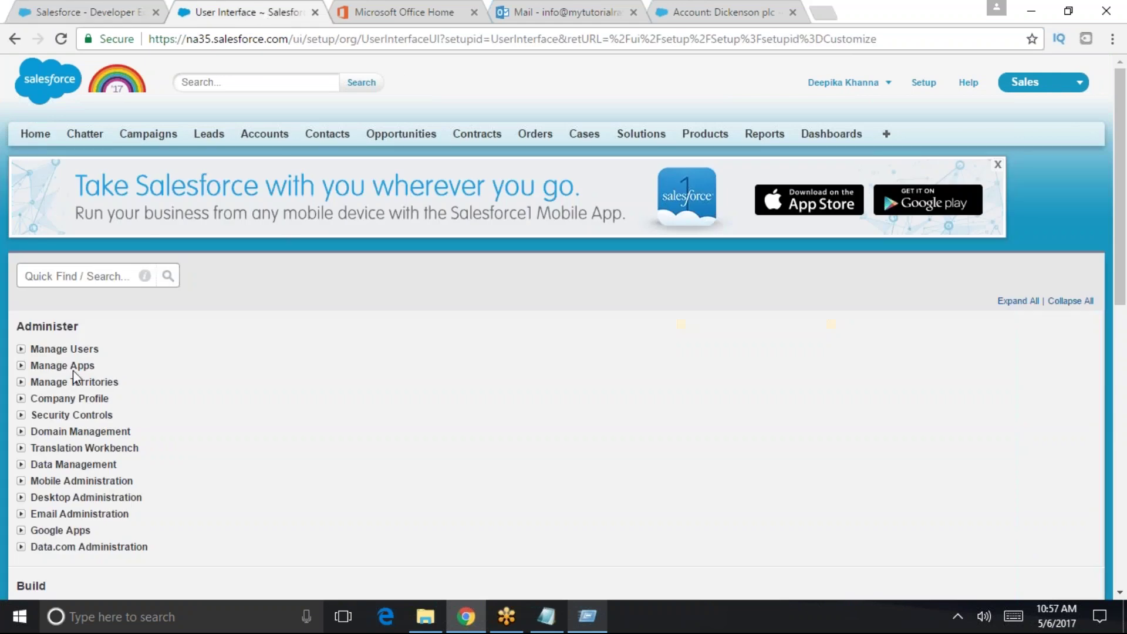
click(66, 277)
text(us)
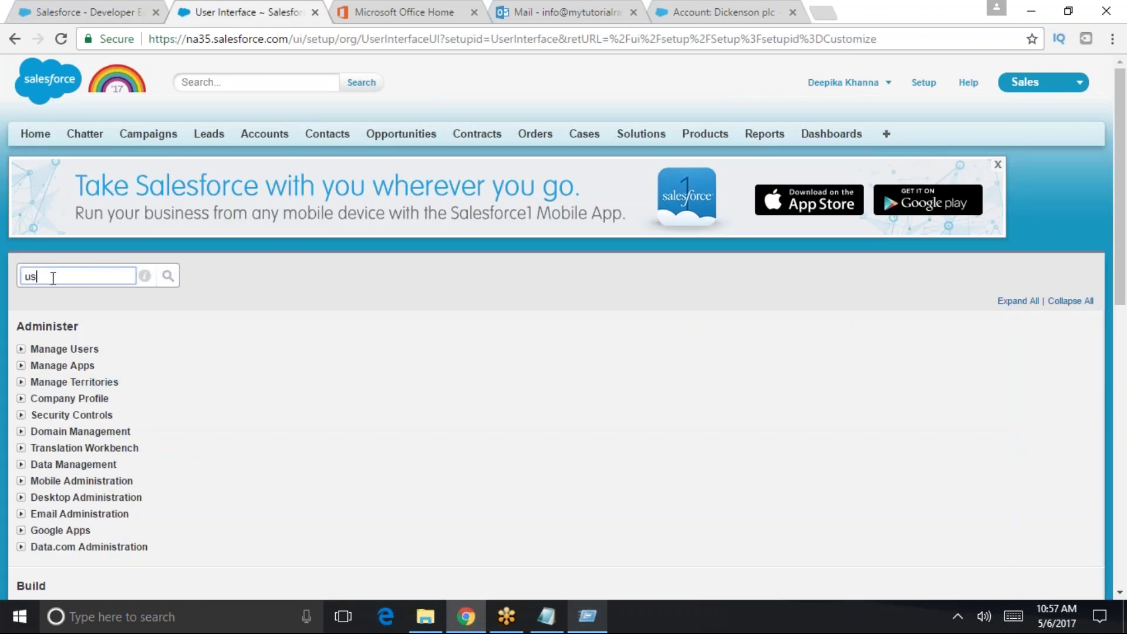
text(er intefrace)
key(BackSpace)
key(BackSpace)
key(BackSpace)
key(BackSpace)
text(ace)
key(Return)
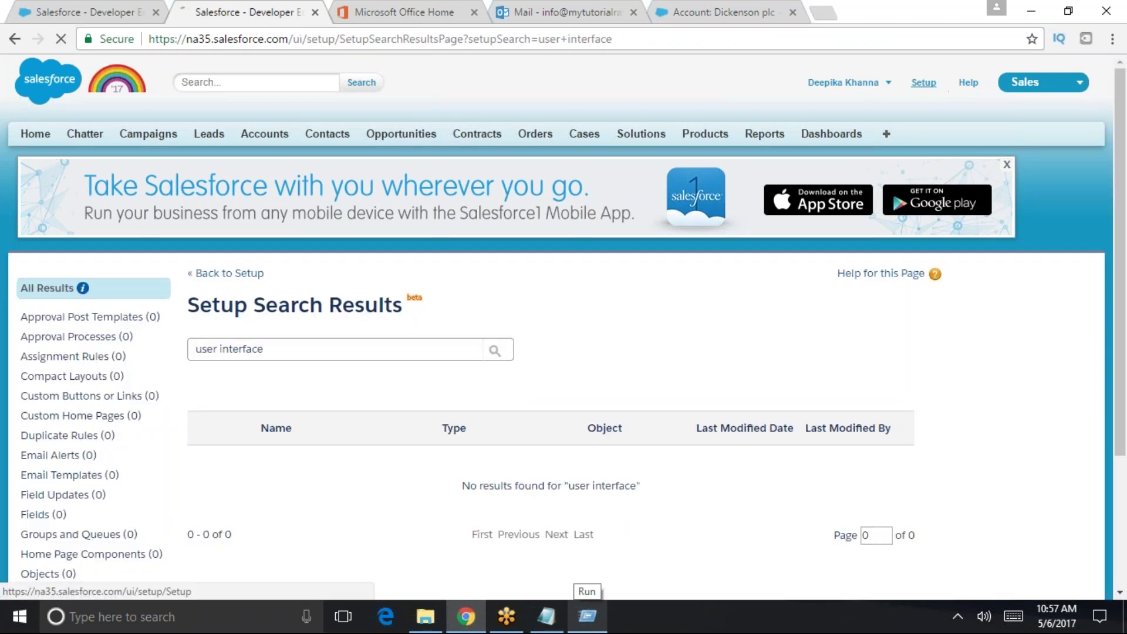
- Go back to the main Setup page and rerun the 'user interface' search
click(939, 85)
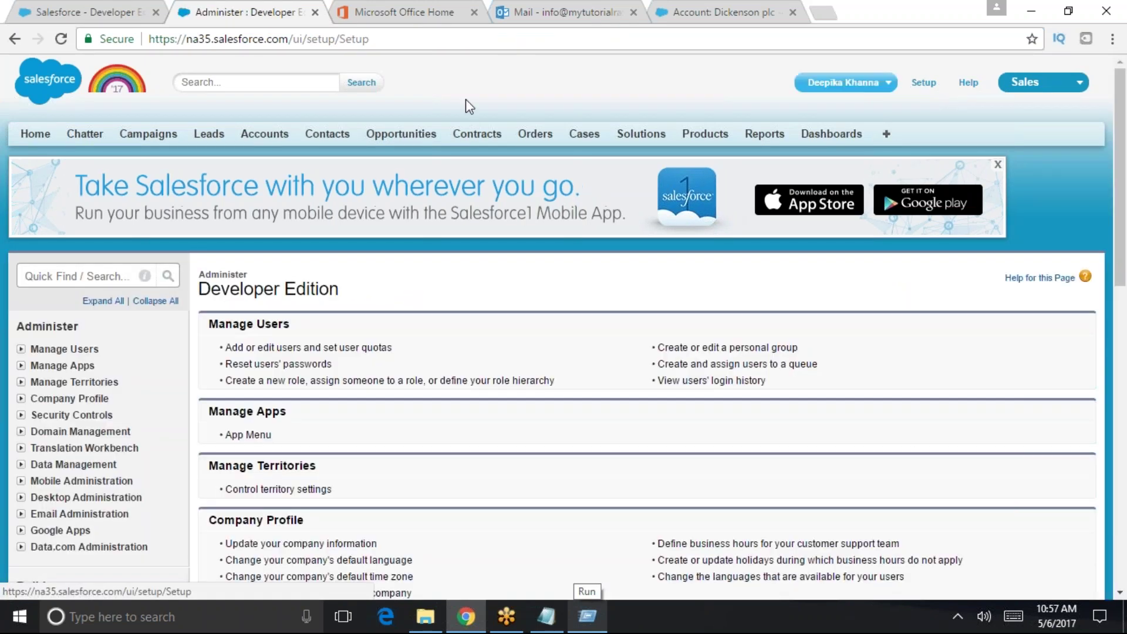
click(80, 278)
text(user i)
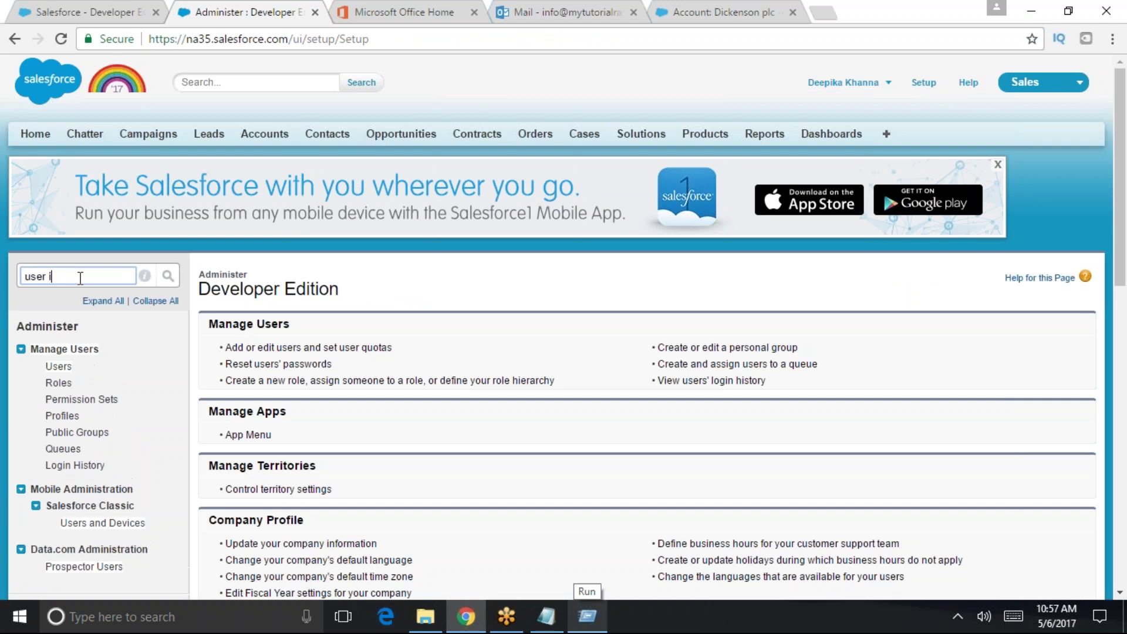
text(nterface)
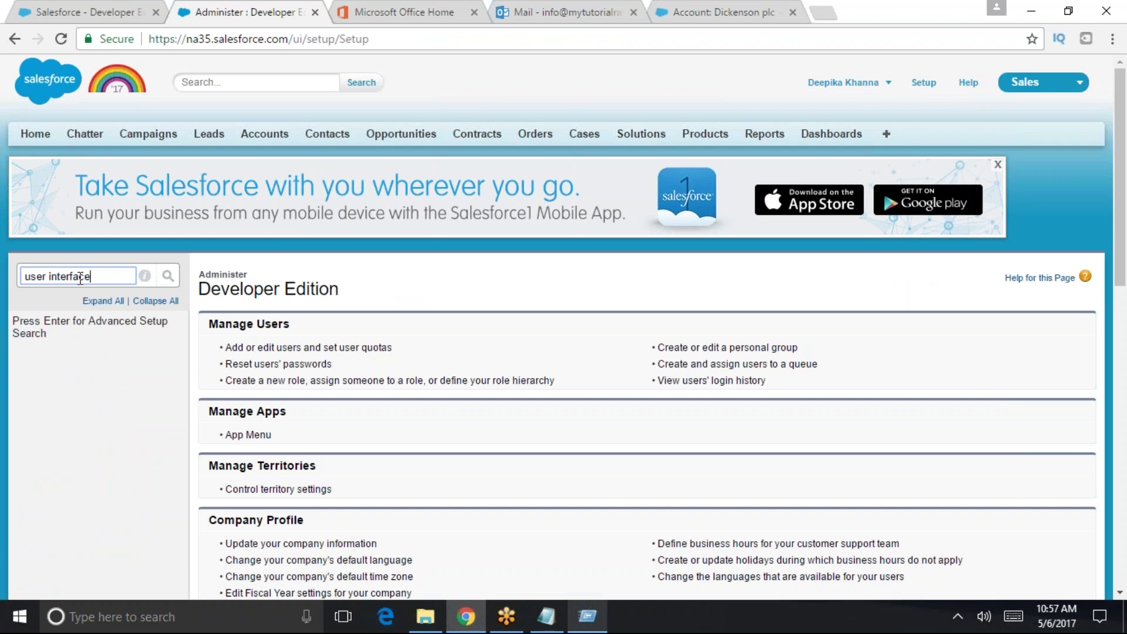
key(Return)
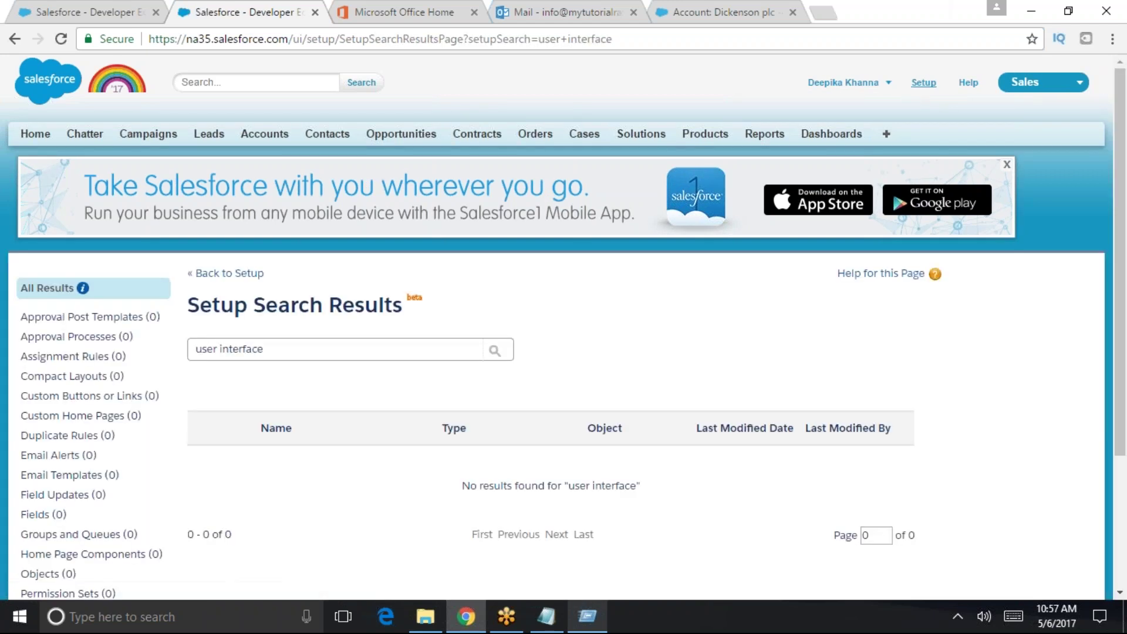
- Return to Setup and filter the menu by 'user' to show Users, Roles and Profiles
click(922, 84)
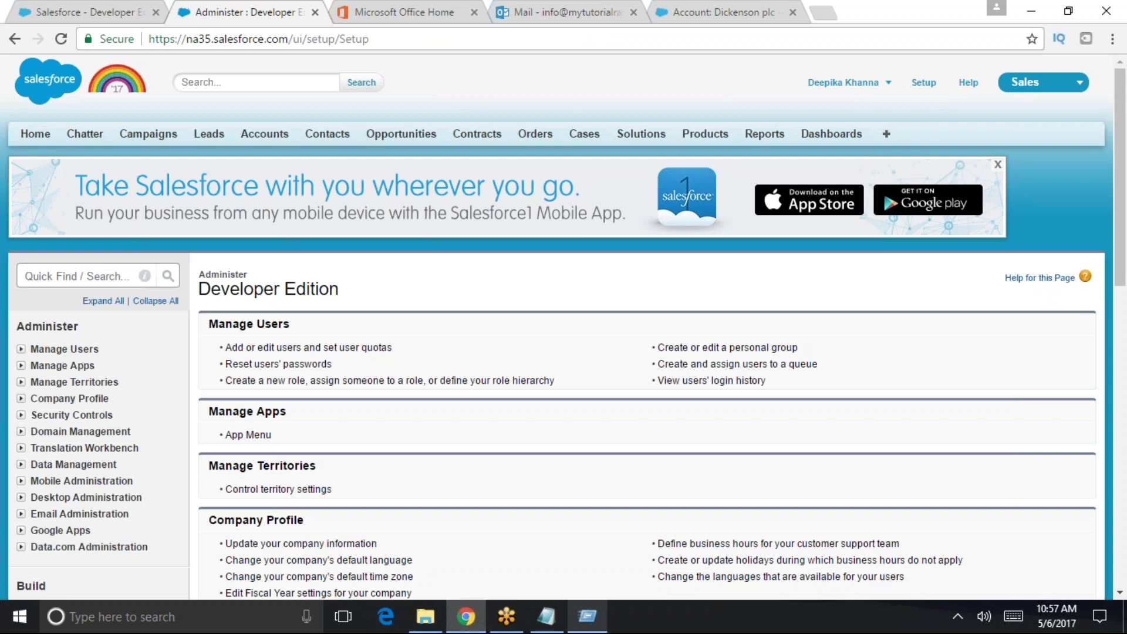
click(67, 274)
text(user)
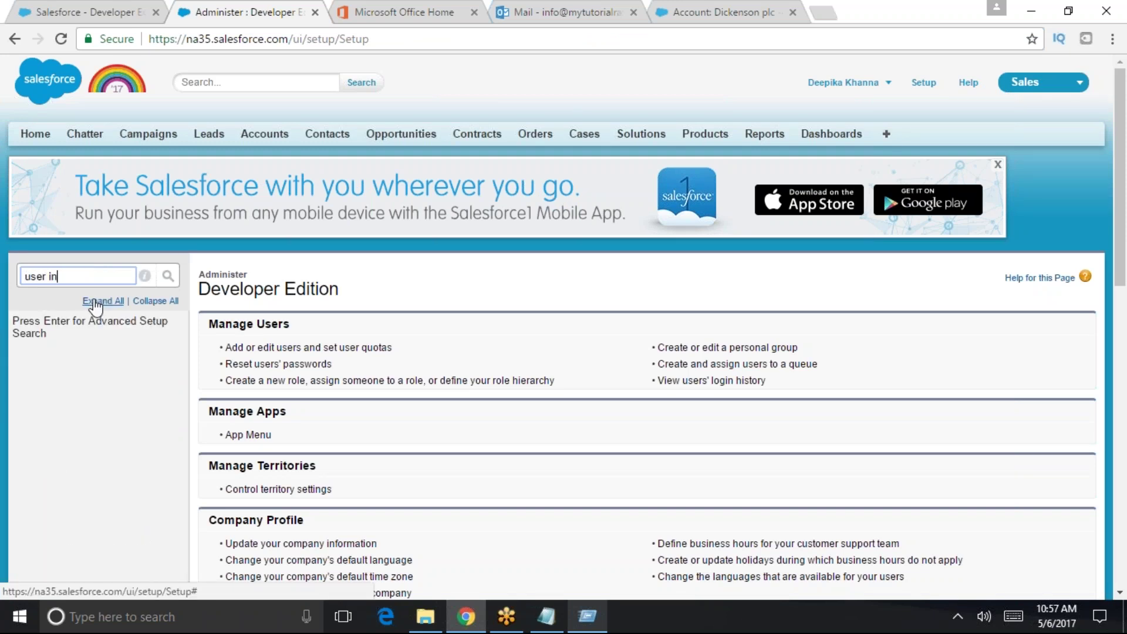
key(BackSpace)
scroll(126, 432, down, 2)
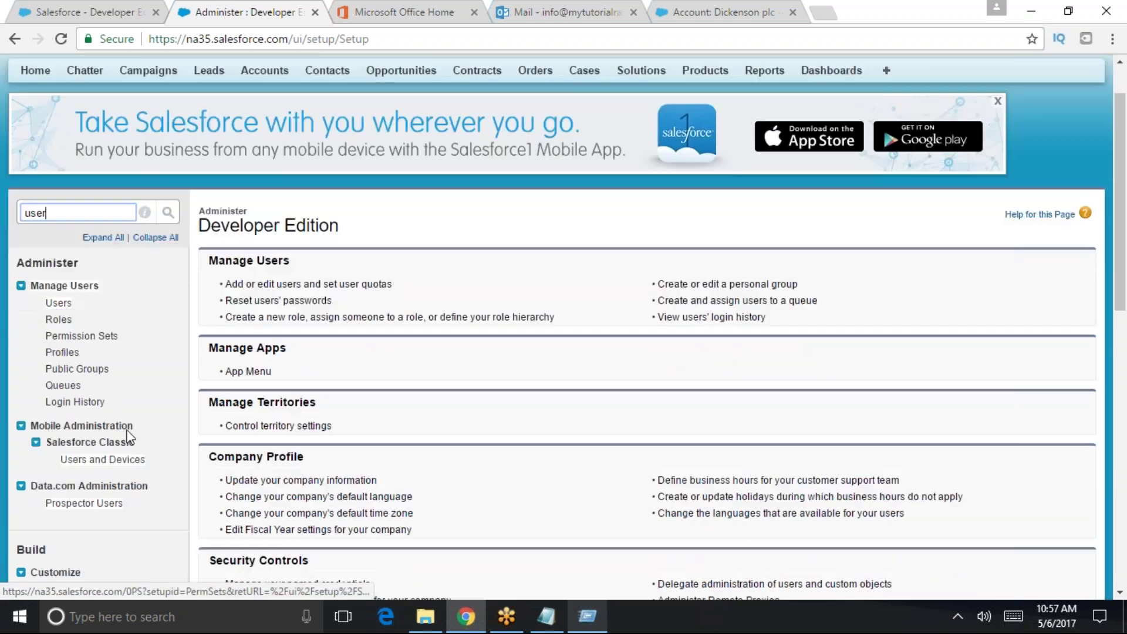
scroll(352, 411, up, 2)
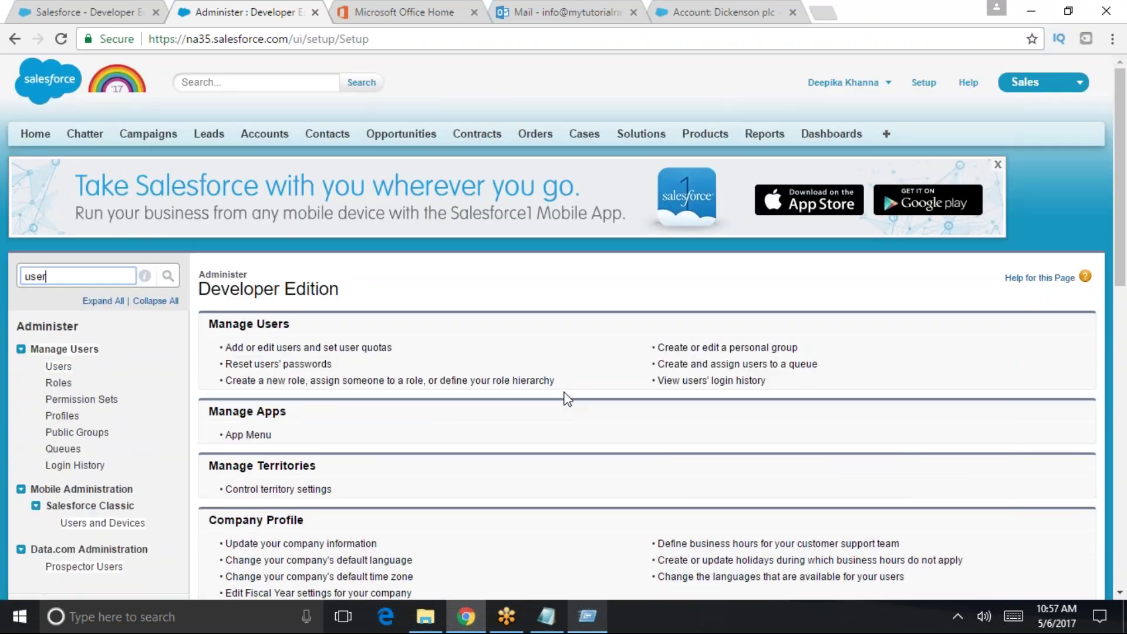
scroll(553, 449, down, 9)
scroll(553, 454, up, 9)
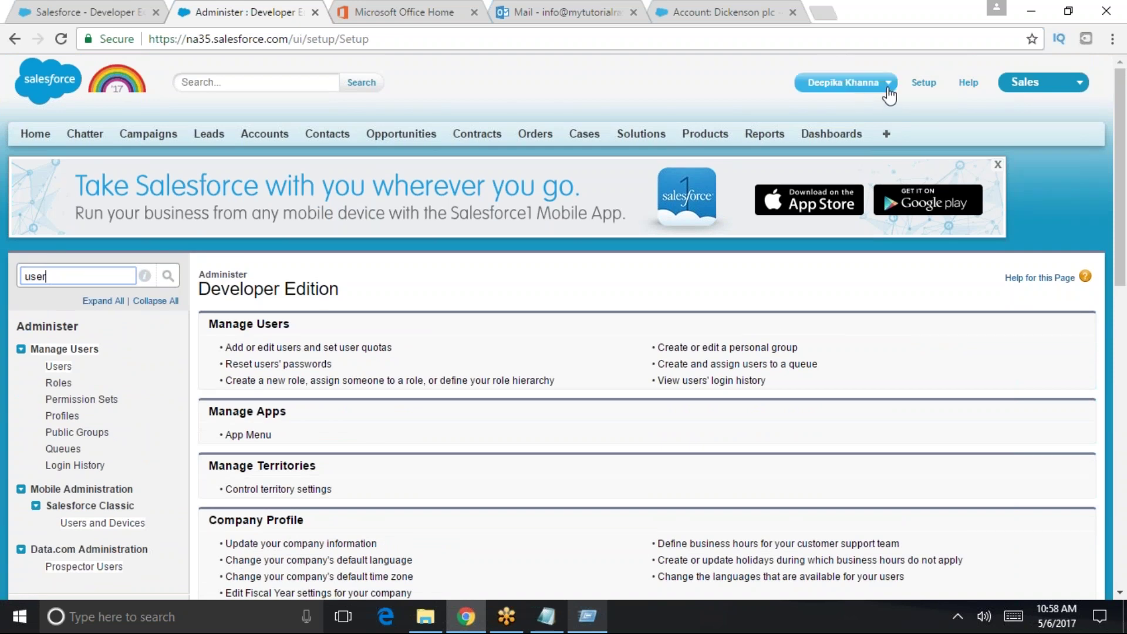
- Log out of Salesforce and load the login.salesforce.com login page
click(888, 85)
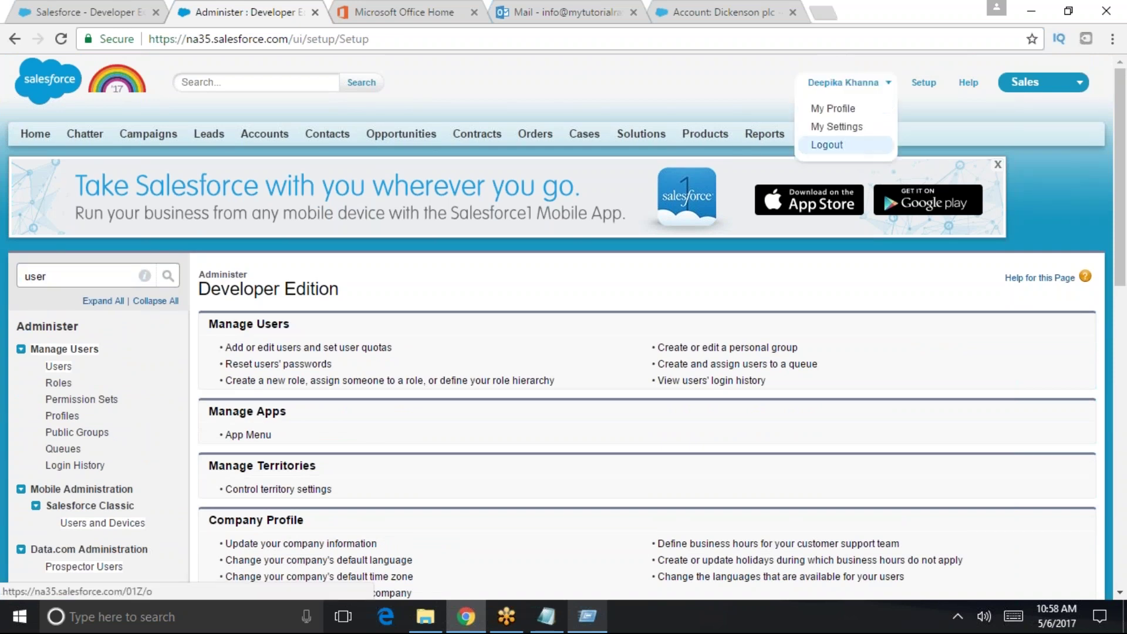
click(828, 145)
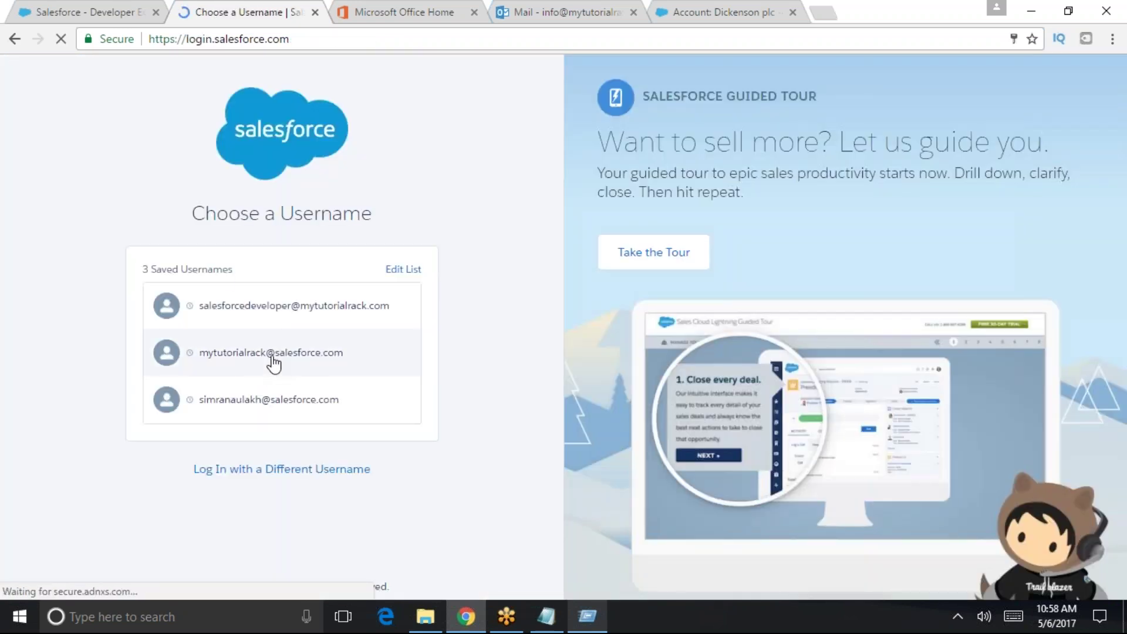
click(273, 364)
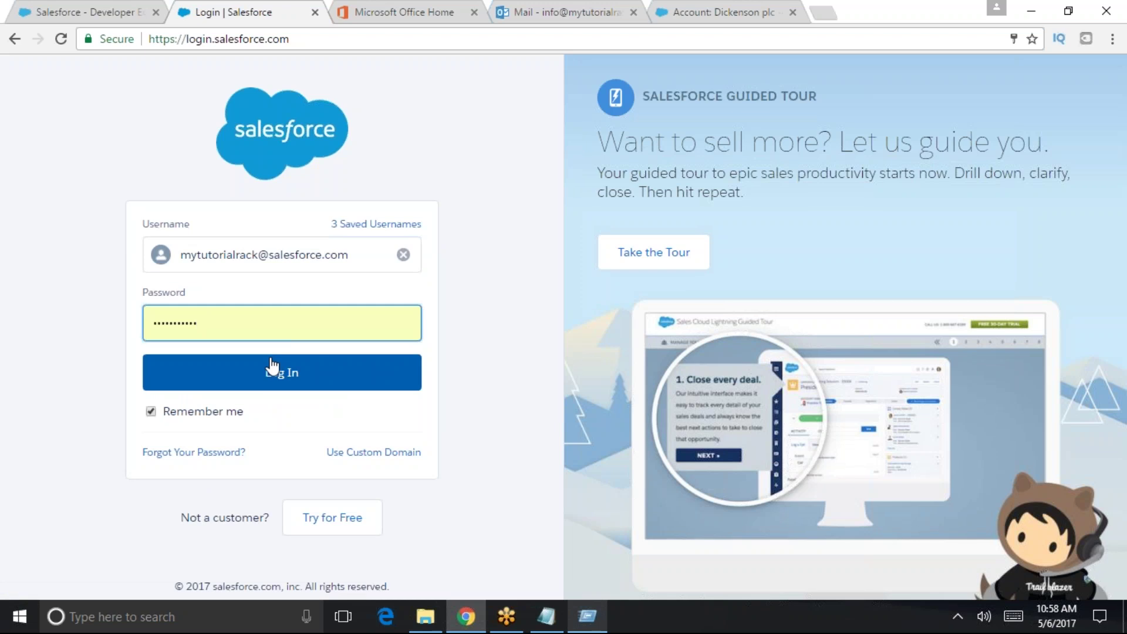
click(14, 39)
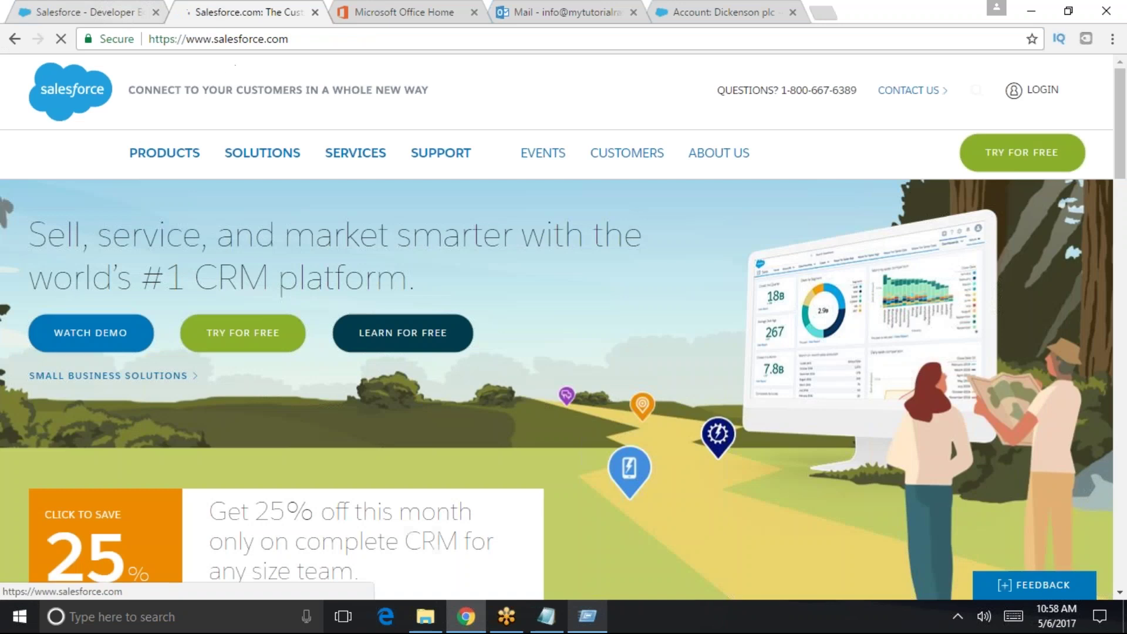
click(158, 38)
text(lo)
key(Return)
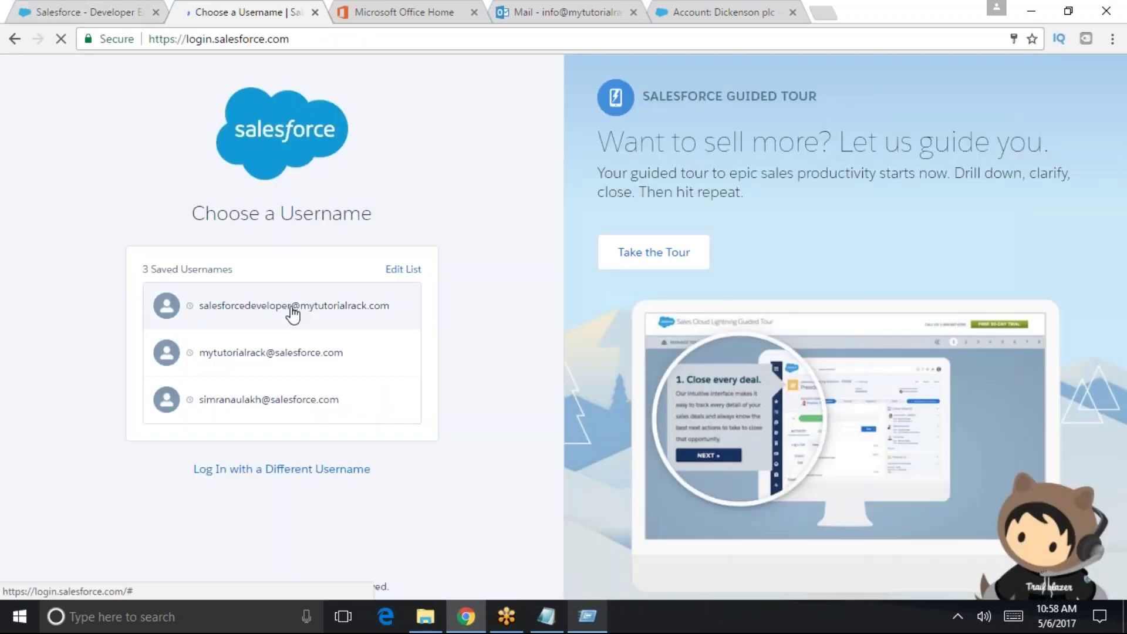
- Sign in with a different saved username, re-entering the password on the second attempt
click(293, 314)
click(364, 372)
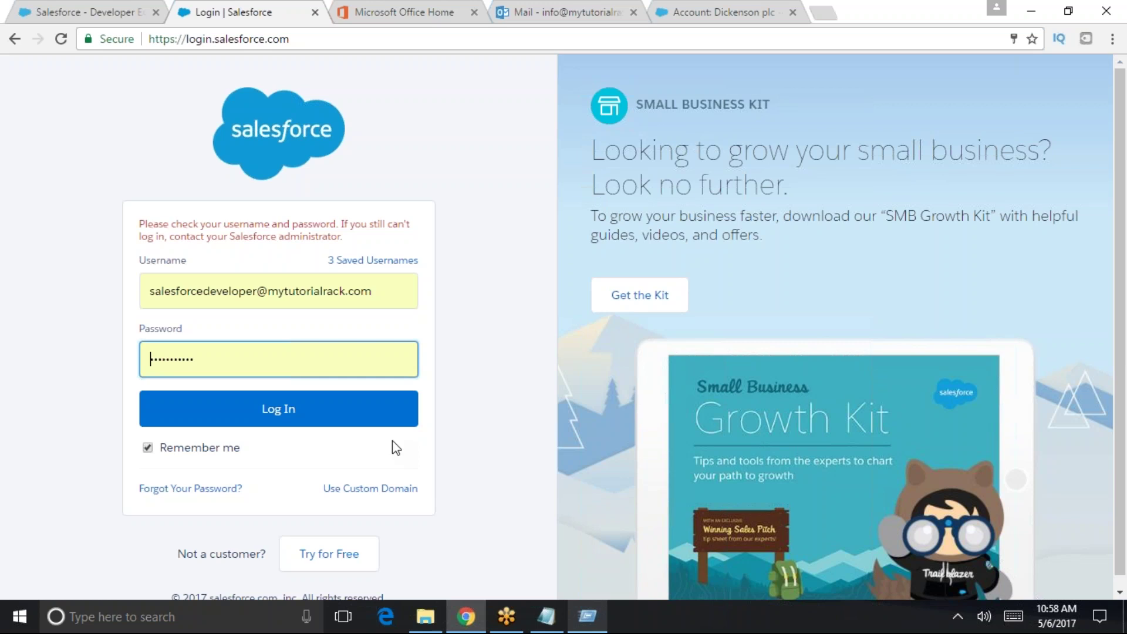
click(287, 410)
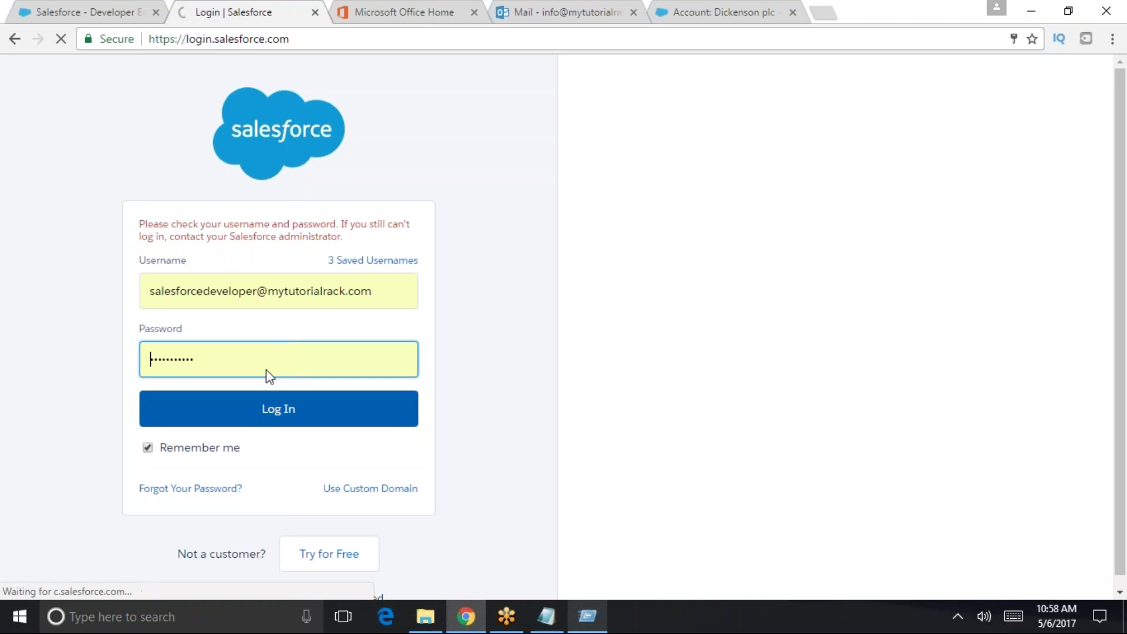
click(267, 375)
text(••••)
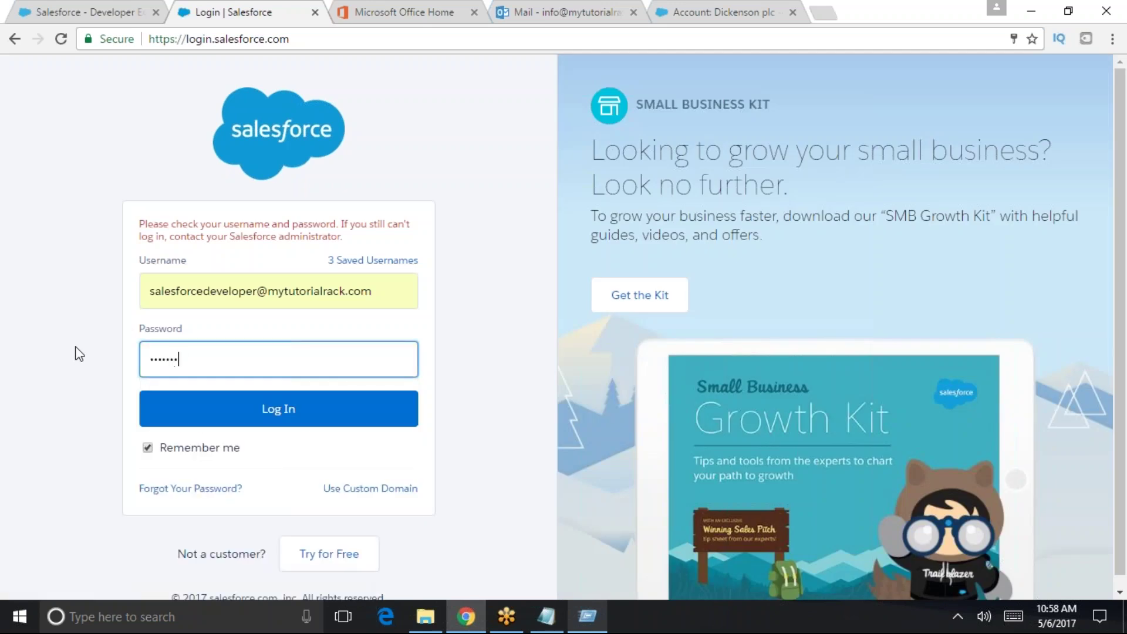
click(361, 421)
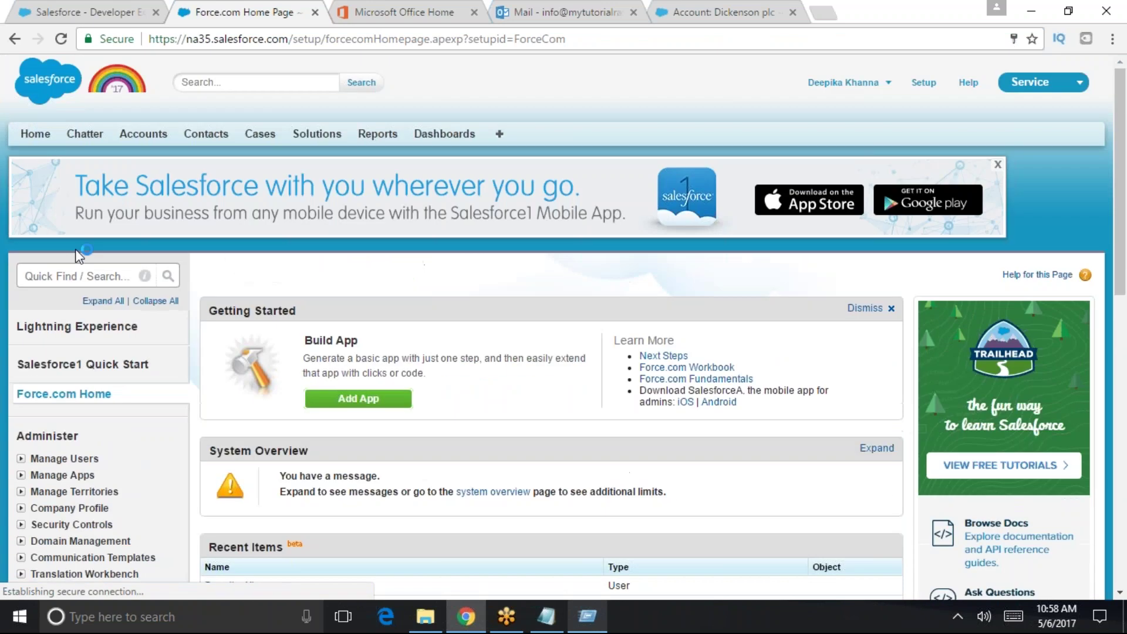
- Open the User Interface settings page via a 'user in' Quick Find search
click(73, 272)
text(user in)
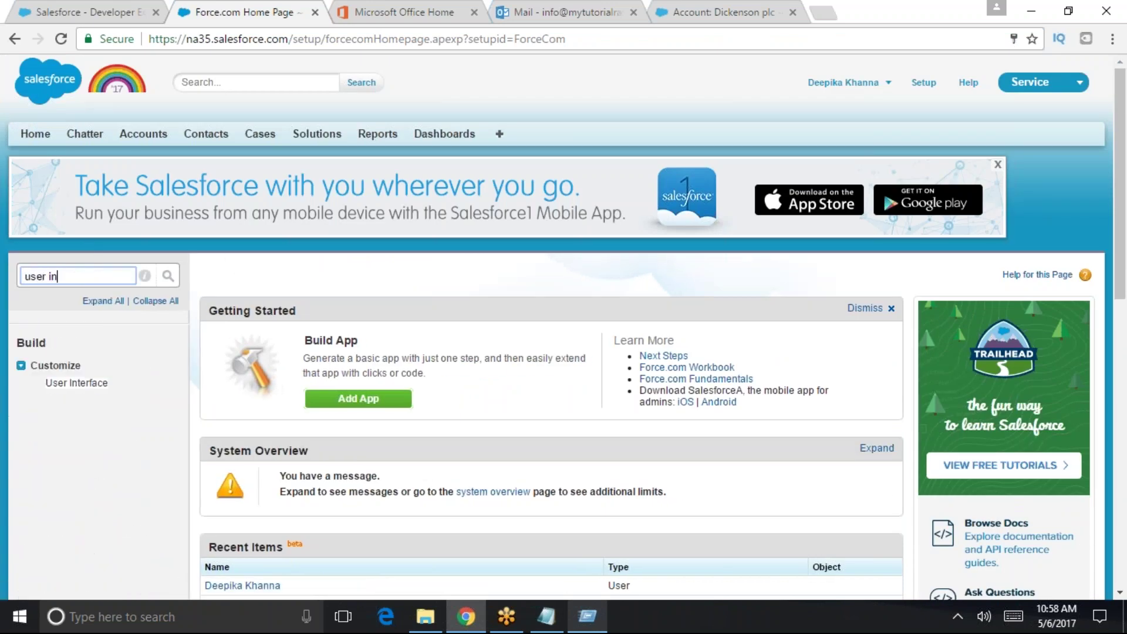
click(77, 383)
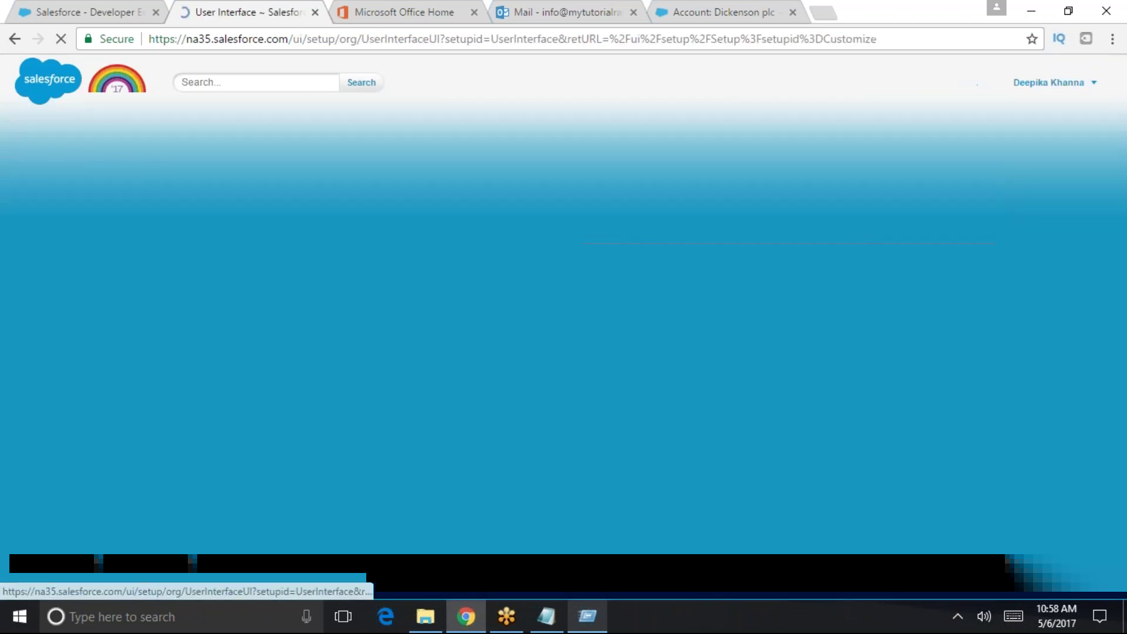
- Search 'page lay' and open the Account Page Layouts list
click(75, 274)
text(page lay)
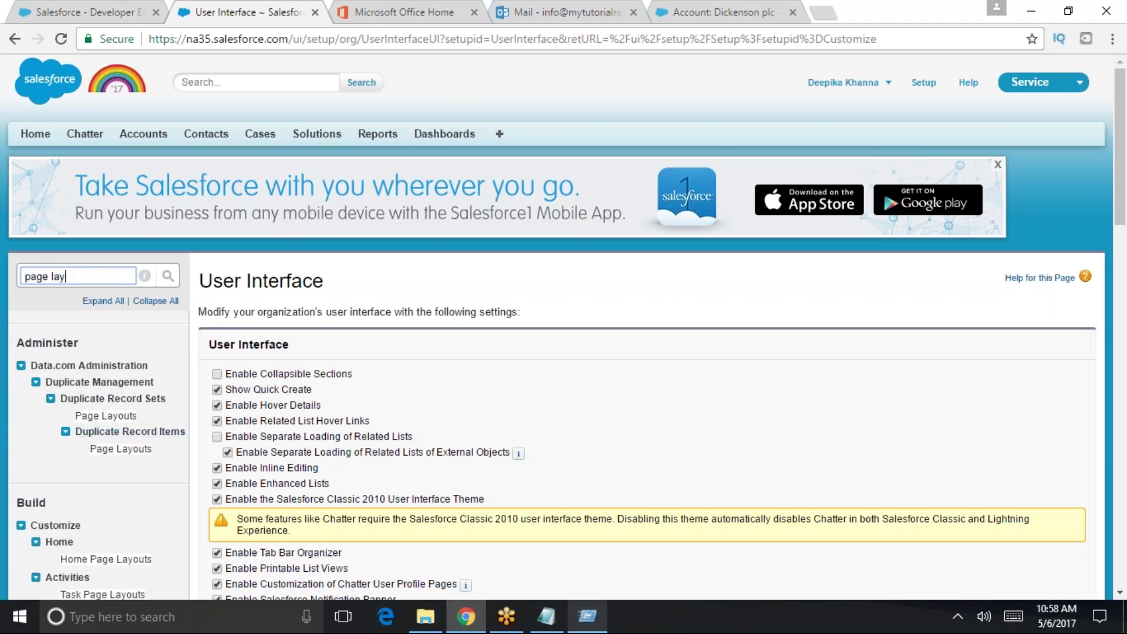
scroll(109, 519, down, 5)
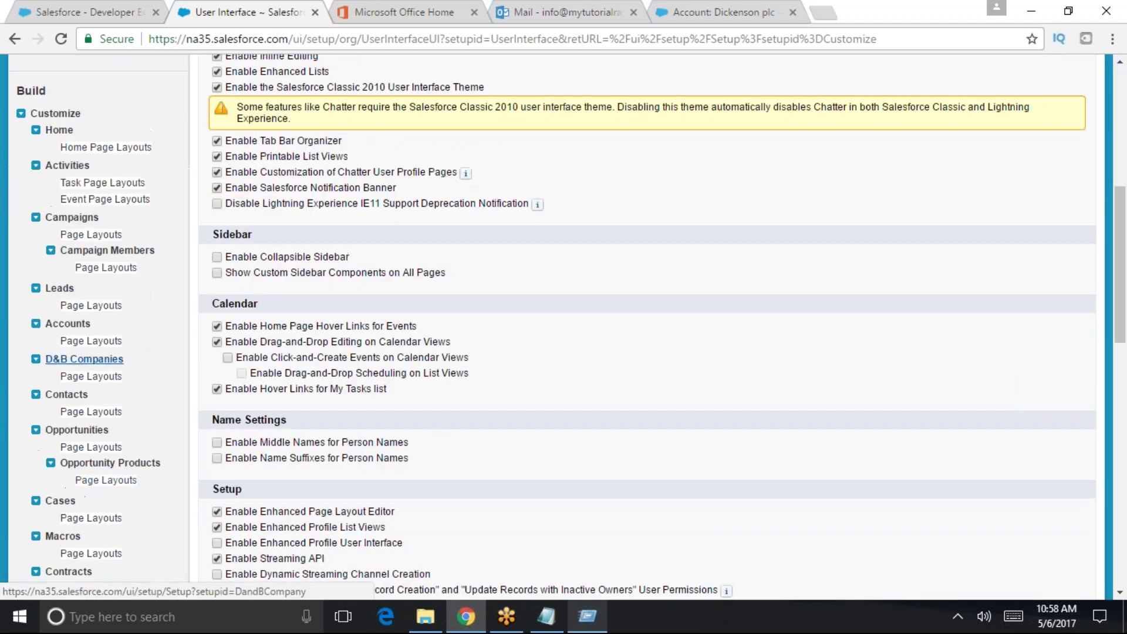
click(103, 342)
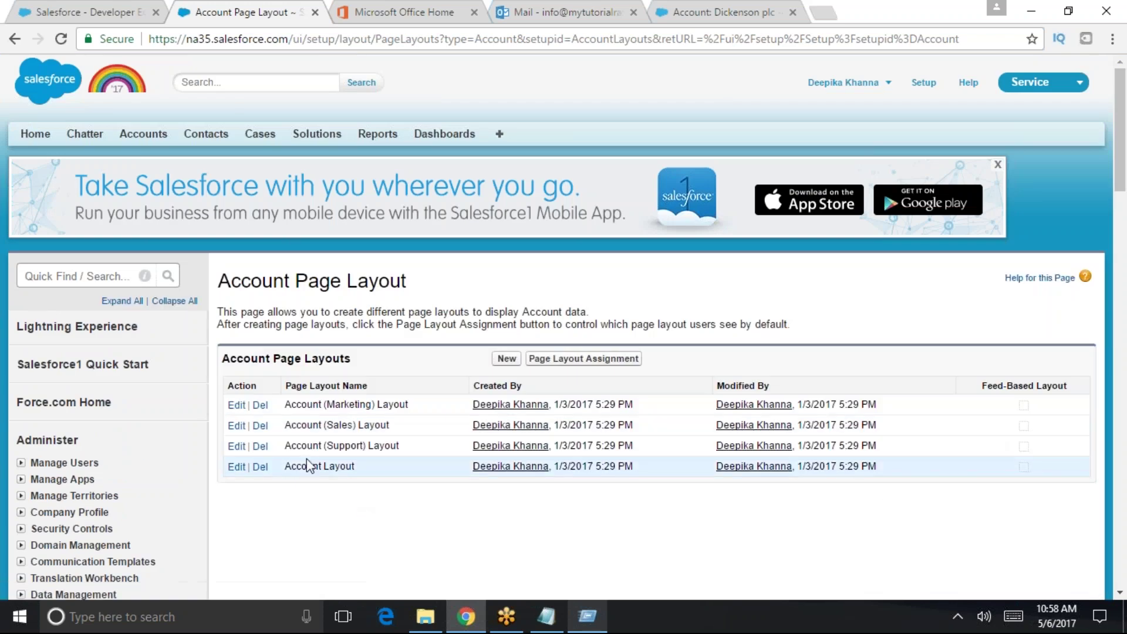
- Edit the Account Layout, dismiss the report charts tip, and scroll through sections down to Partners
click(236, 467)
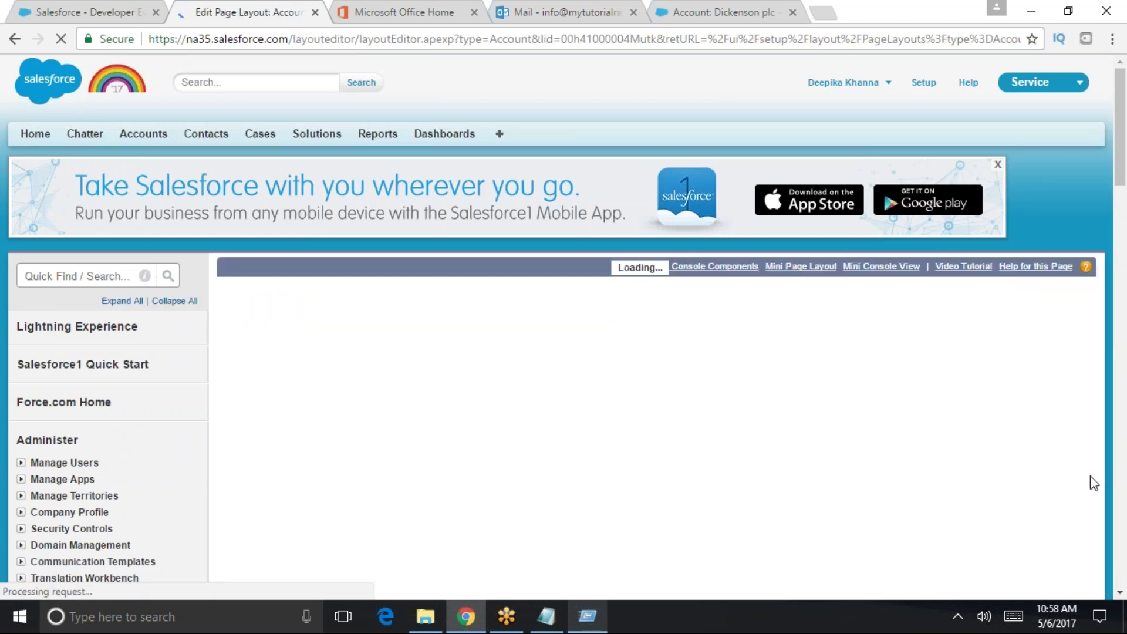
scroll(1061, 491, down, 5)
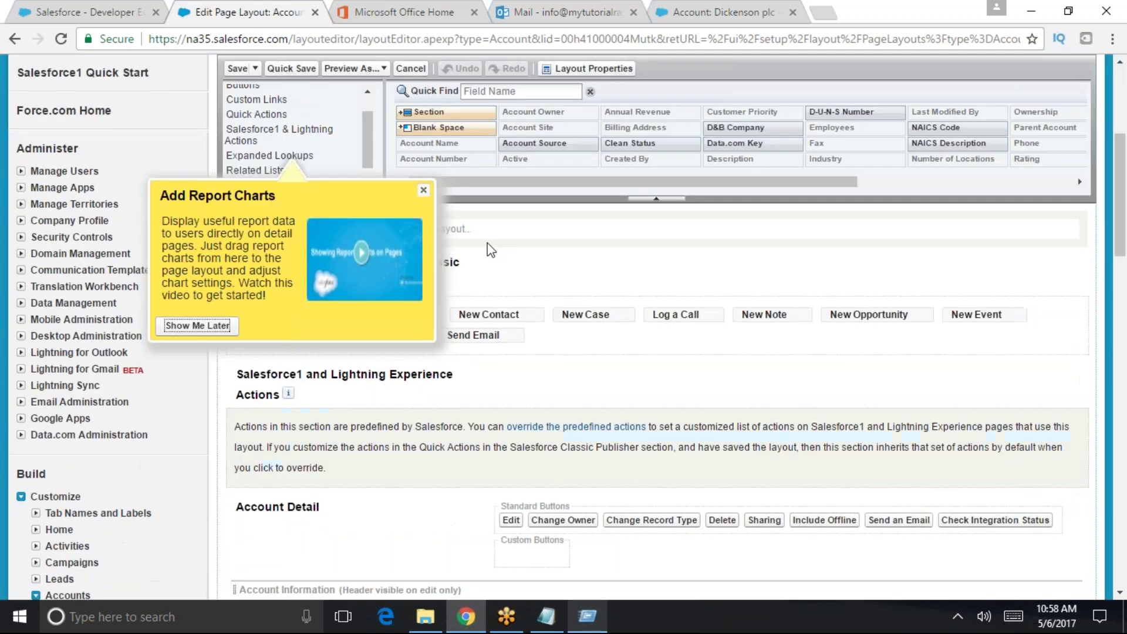
click(423, 192)
scroll(423, 192, down, 3)
scroll(670, 495, down, 15)
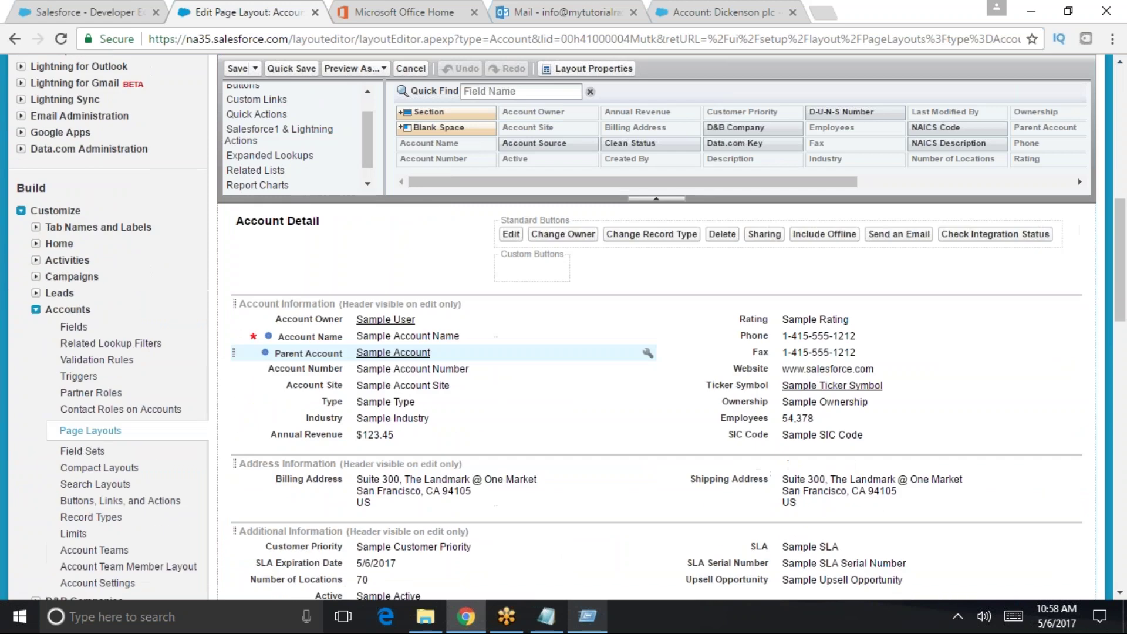
scroll(670, 495, down, 5)
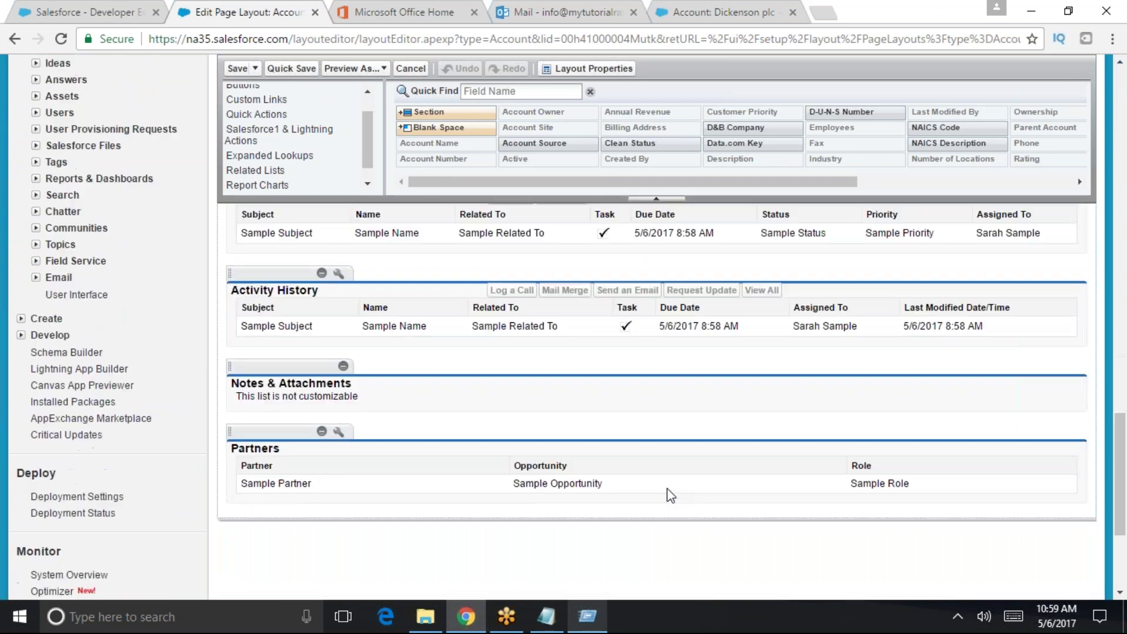
scroll(670, 495, up, 20)
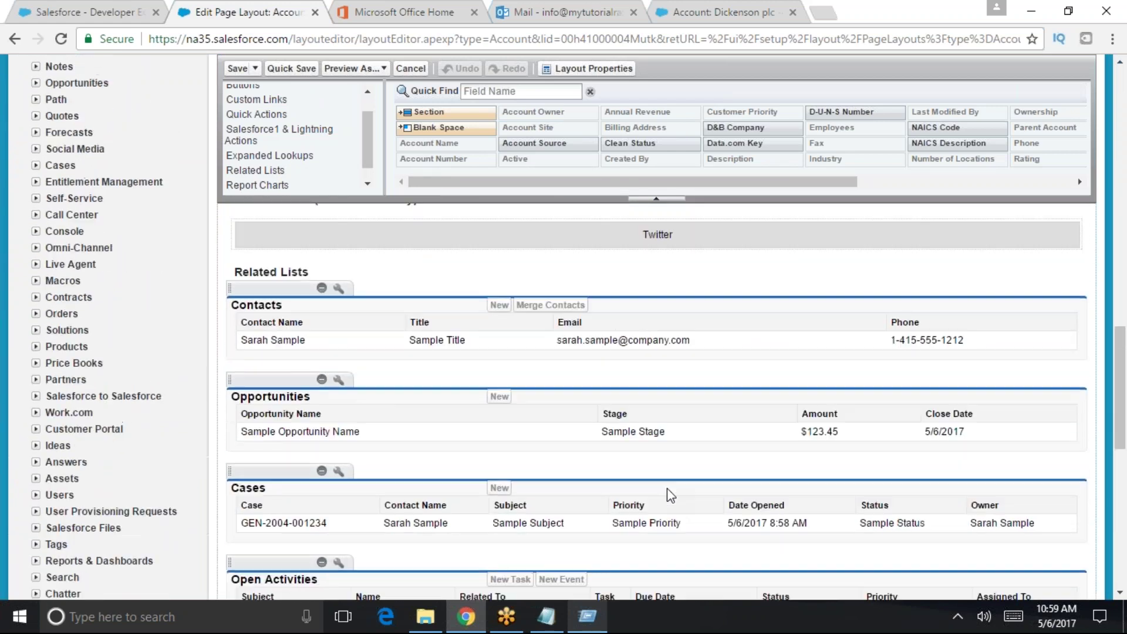
scroll(671, 496, up, 3)
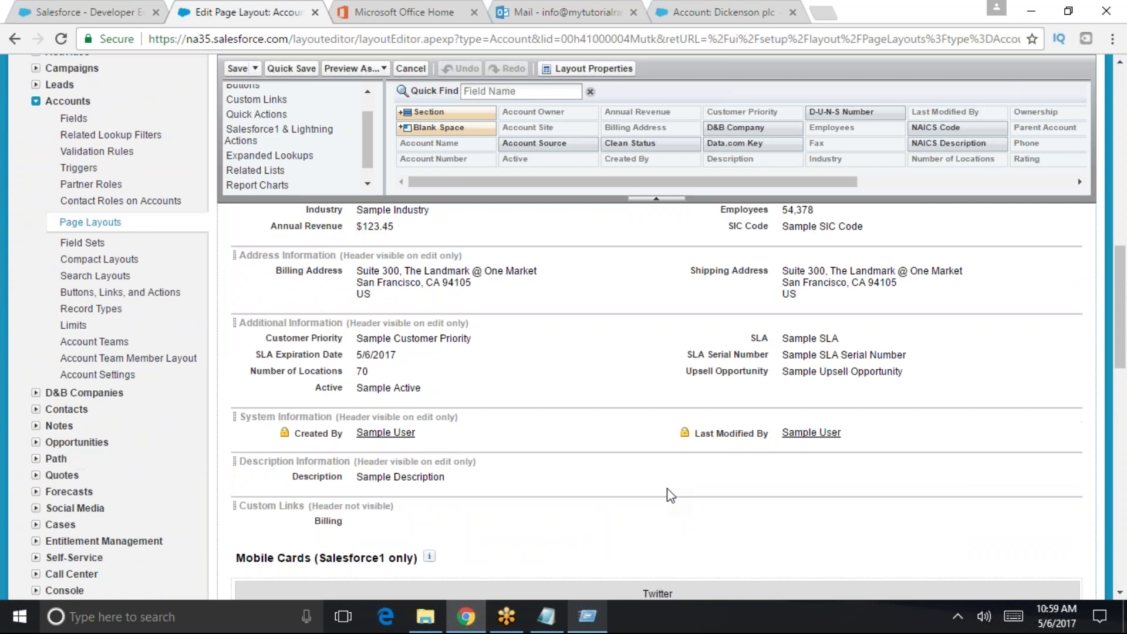
scroll(671, 497, down, 3)
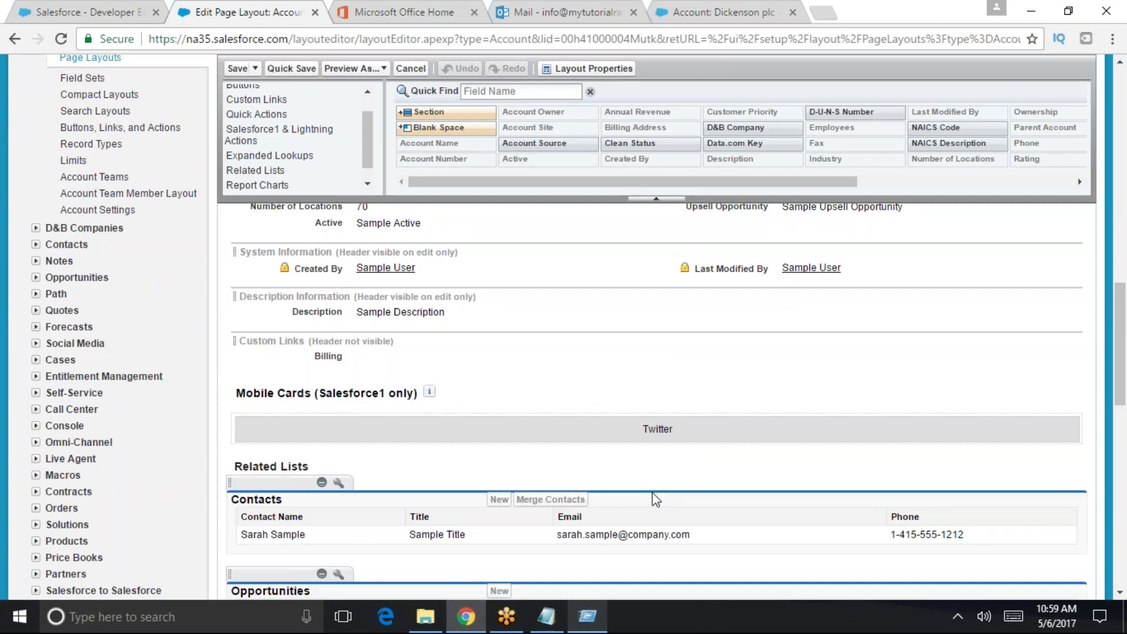
scroll(654, 494, down, 2)
scroll(654, 497, down, 4)
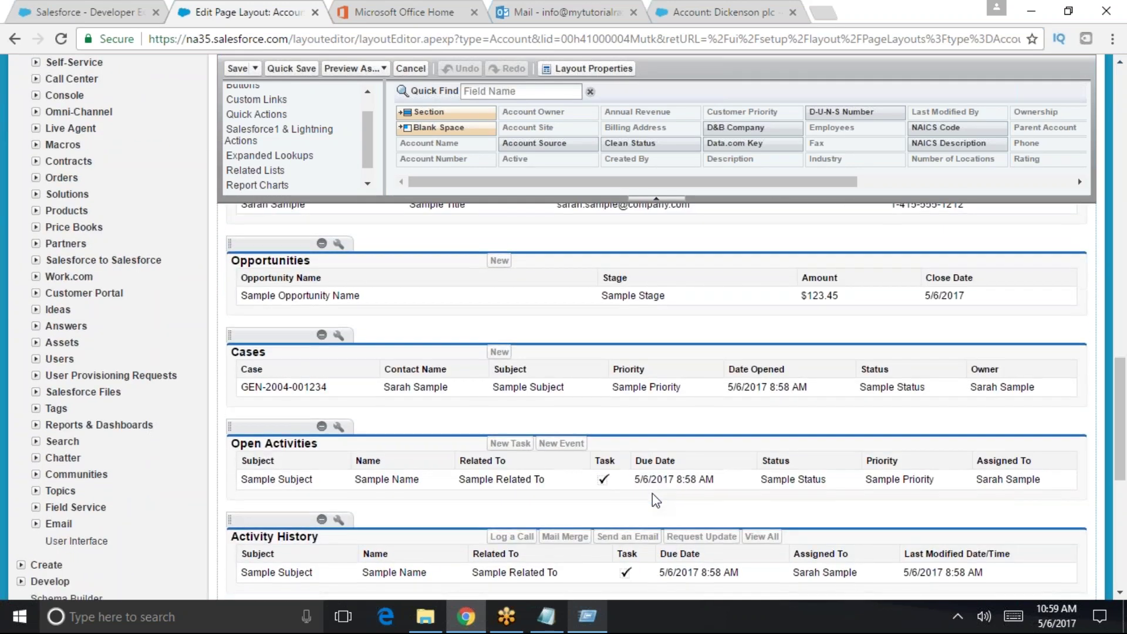
scroll(654, 497, down, 3)
scroll(653, 494, down, 4)
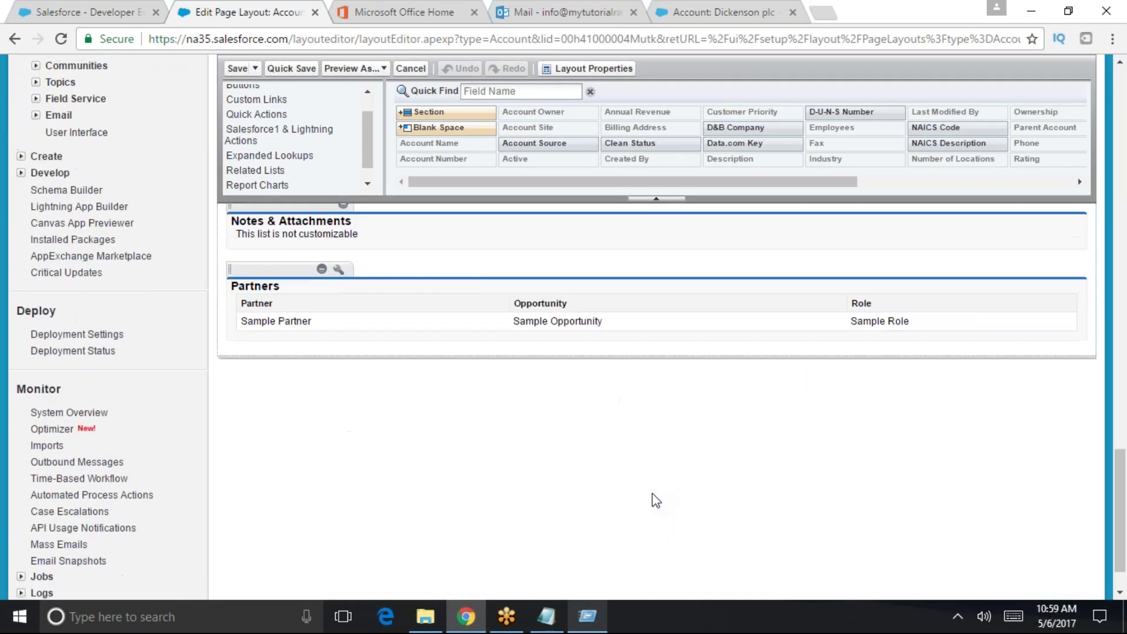
scroll(652, 495, up, 10)
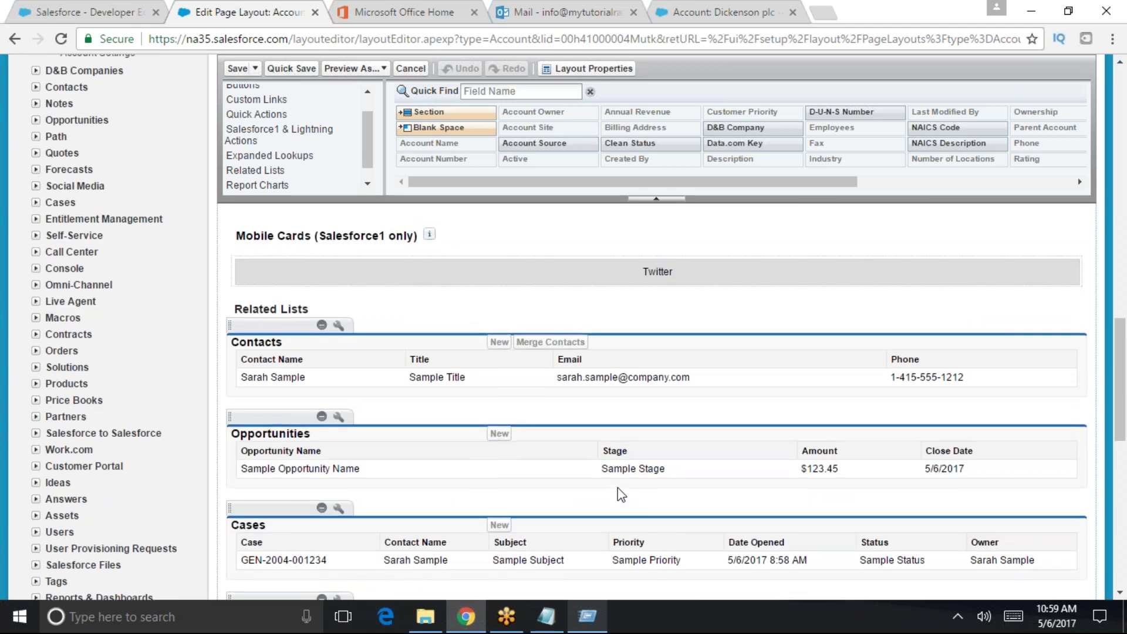
scroll(617, 493, up, 4)
scroll(621, 495, up, 10)
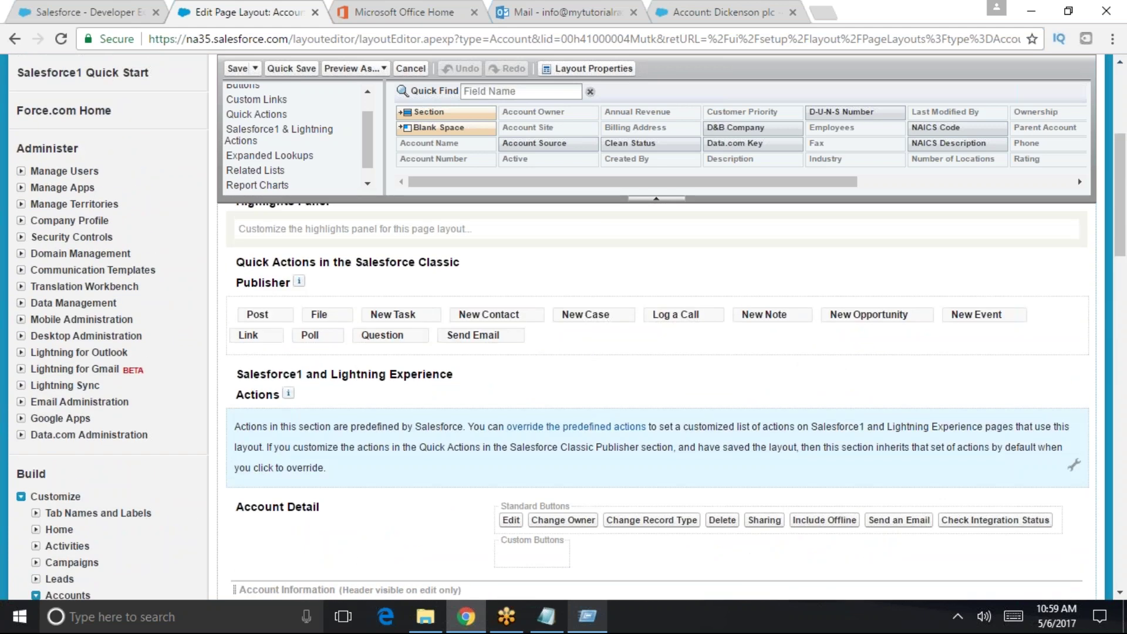
scroll(652, 399, down, 4)
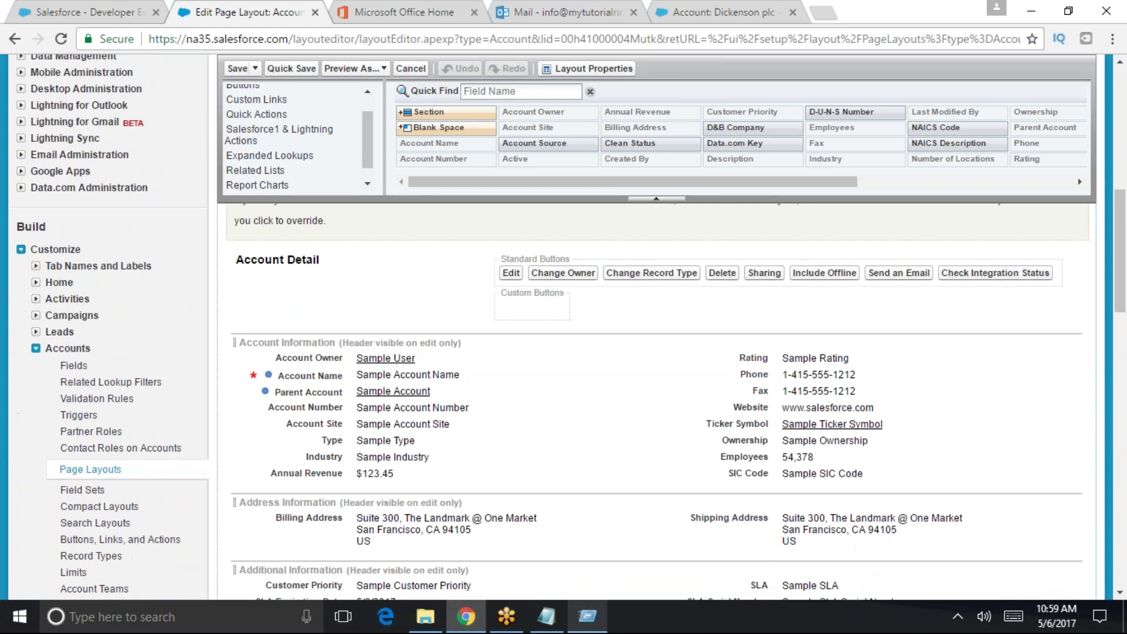
scroll(654, 400, down, 3)
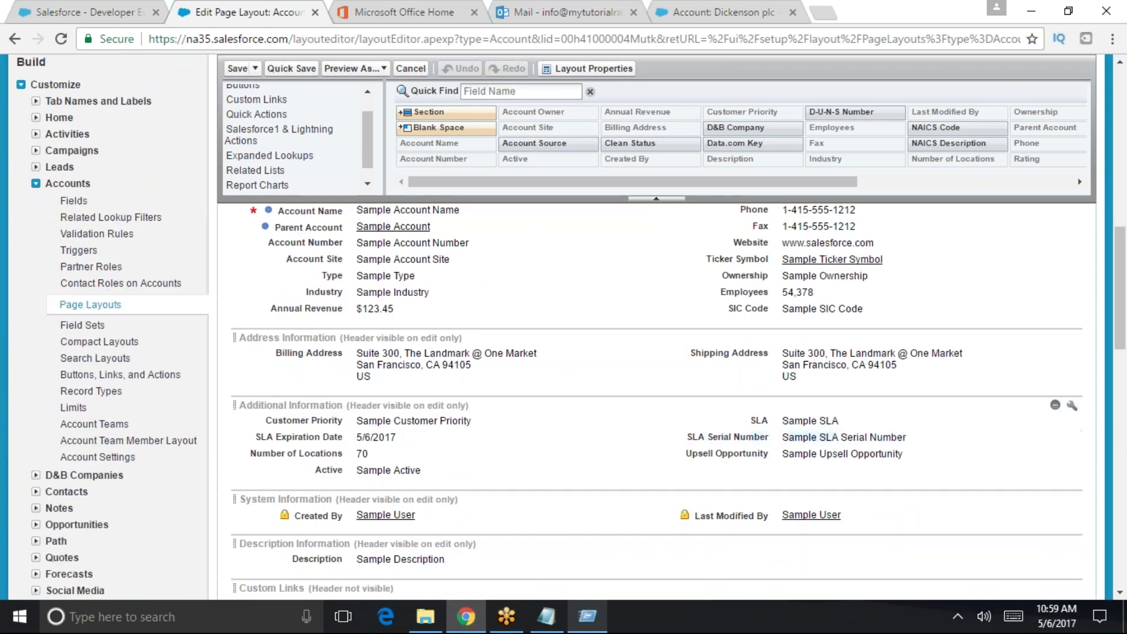
scroll(373, 453, down, 6)
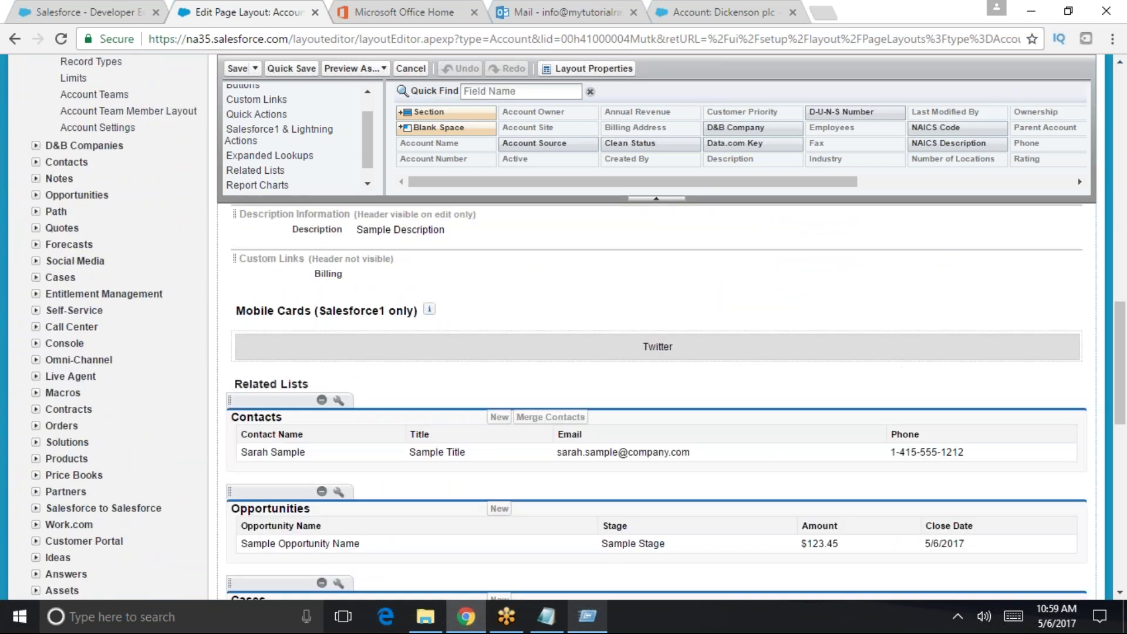
click(338, 401)
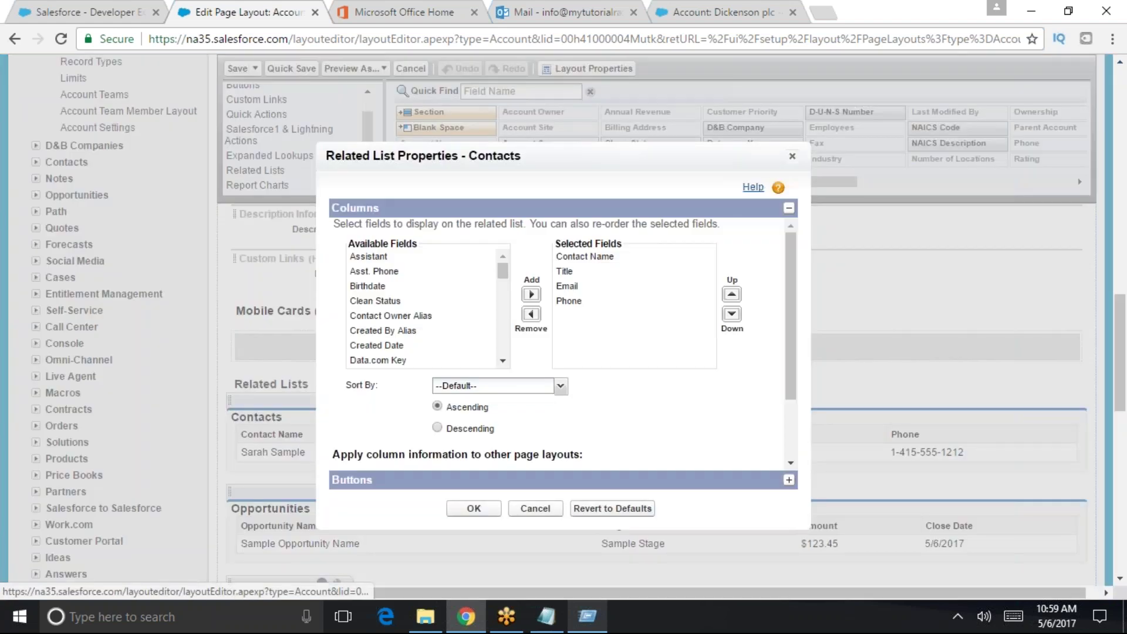
scroll(519, 382, down, 3)
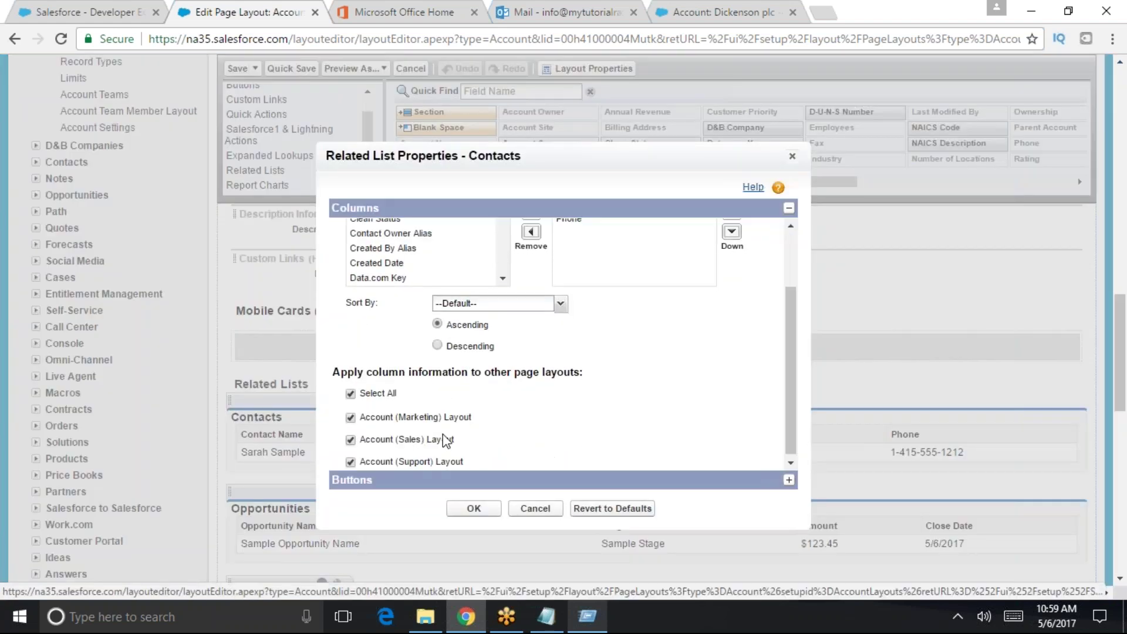
click(367, 481)
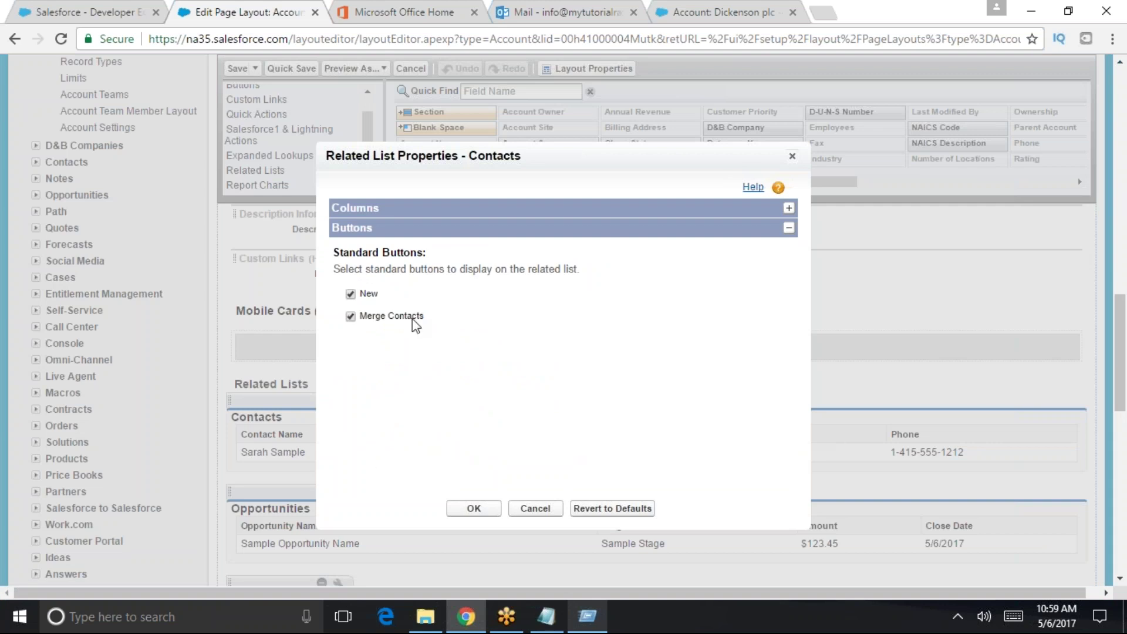
click(431, 210)
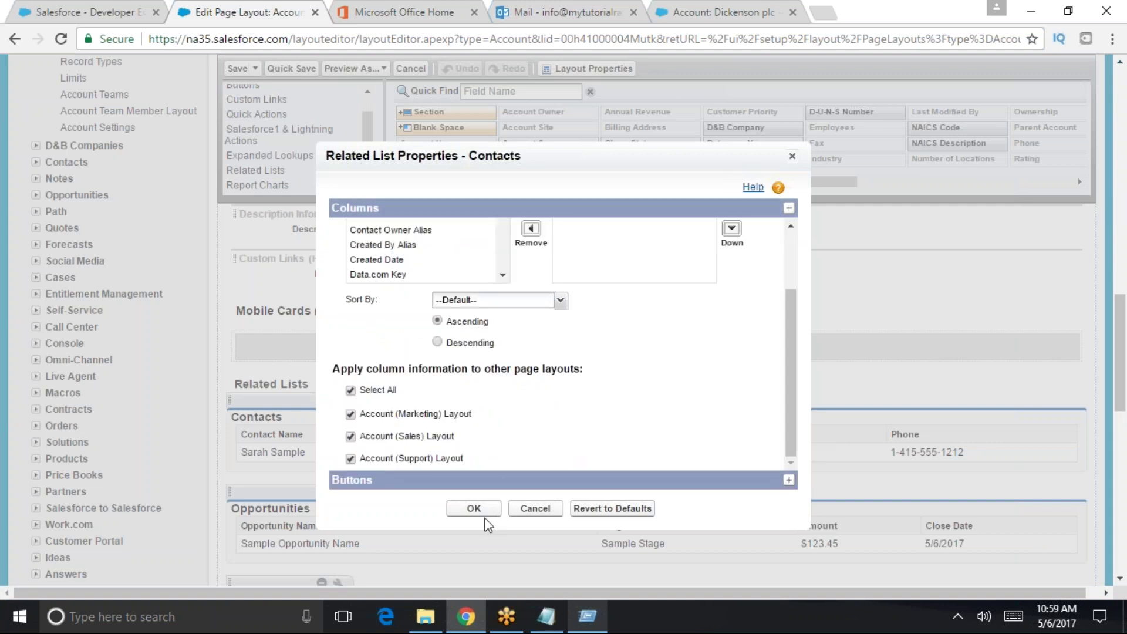
click(792, 156)
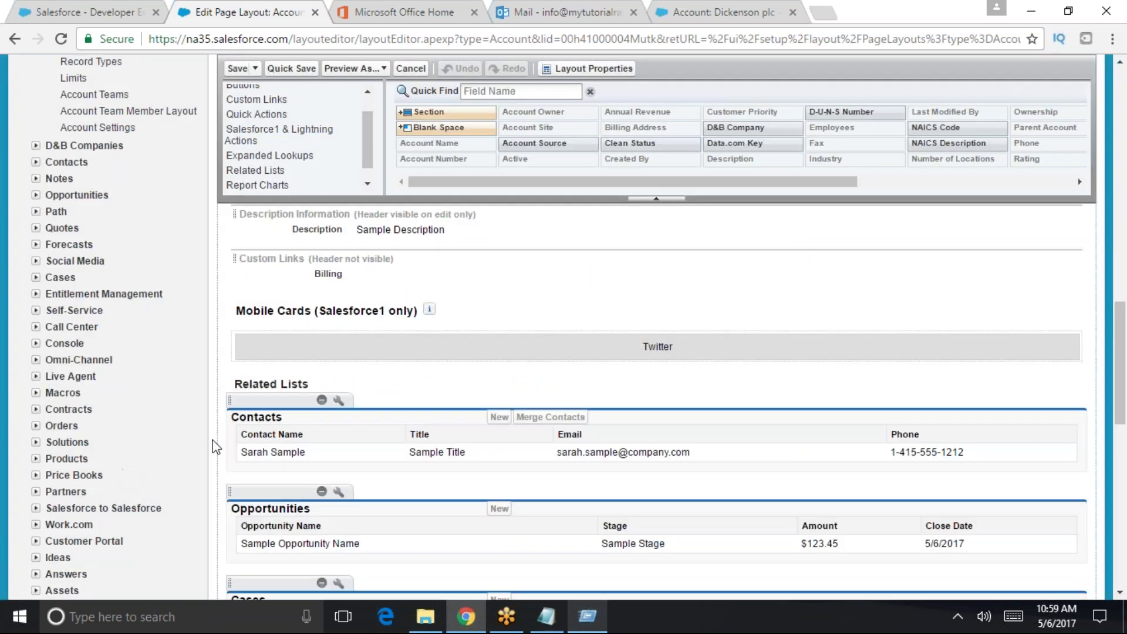
click(338, 402)
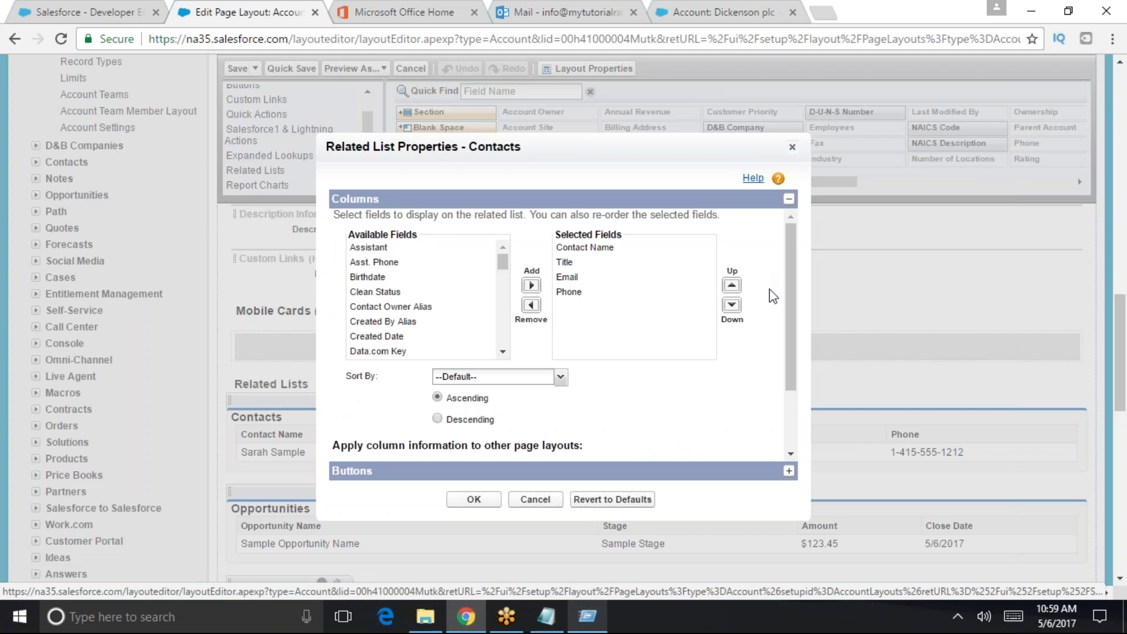
drag(783, 331, 675, 543)
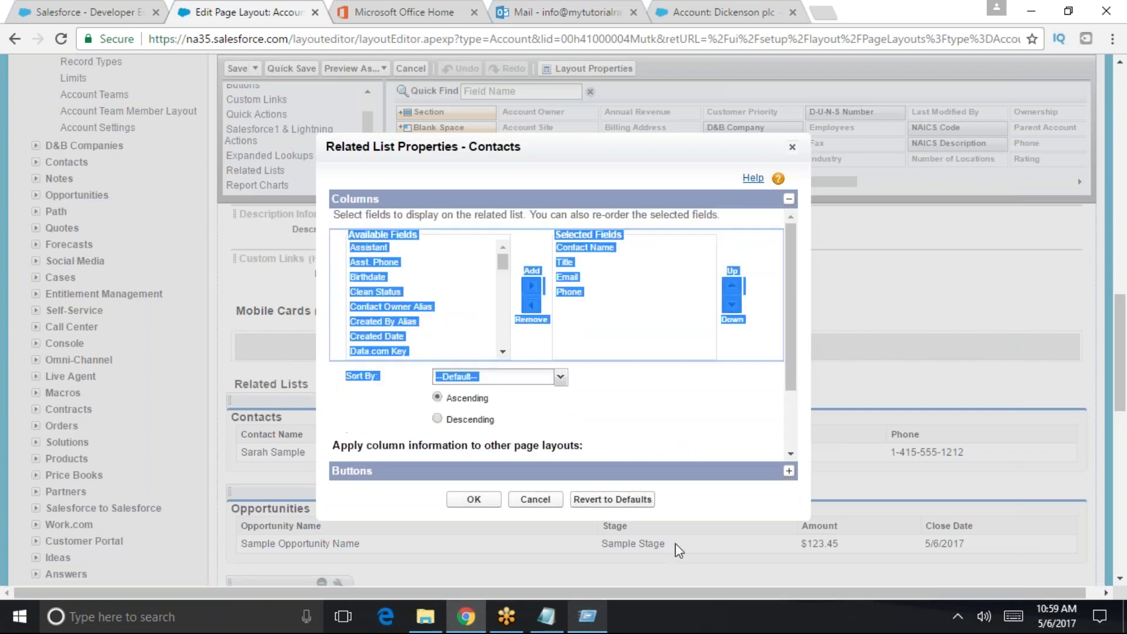
click(792, 147)
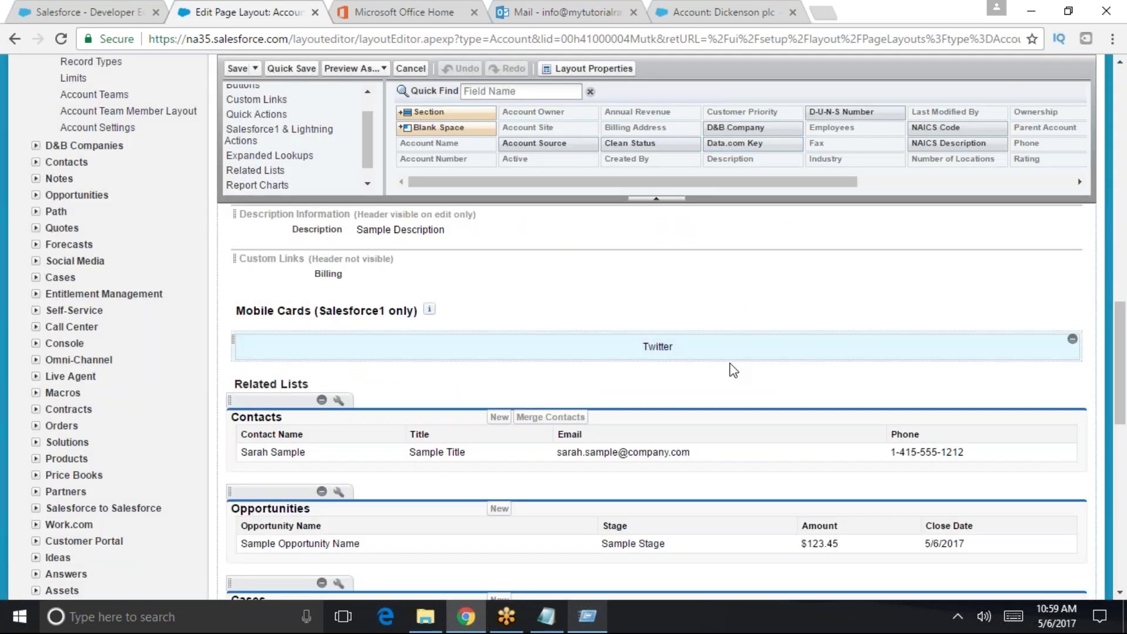
scroll(730, 363, up, 20)
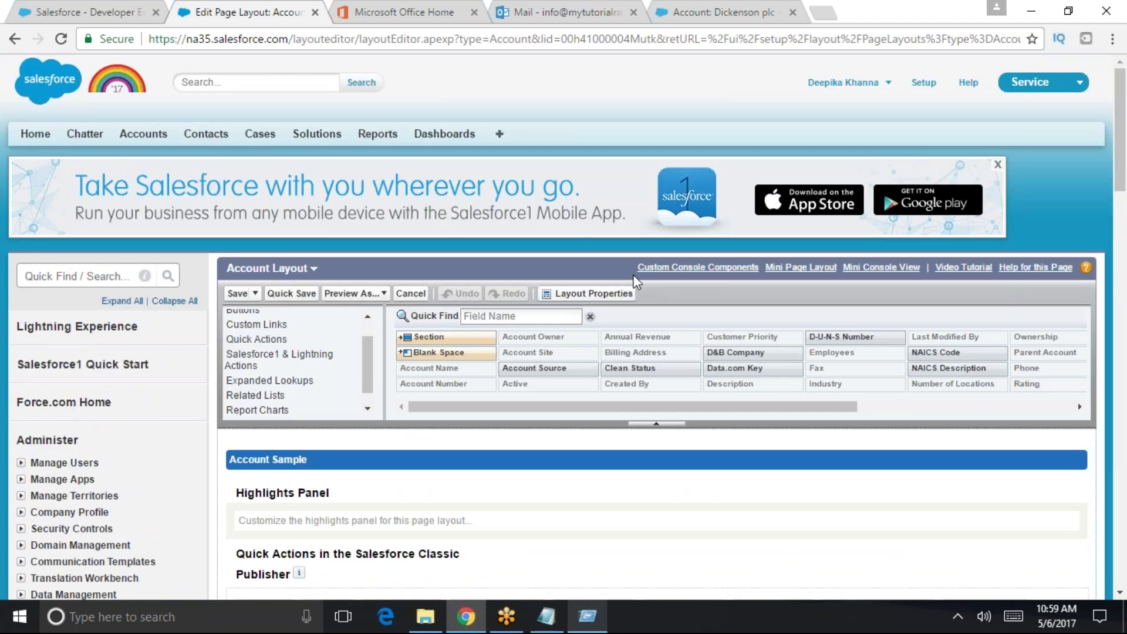
click(592, 293)
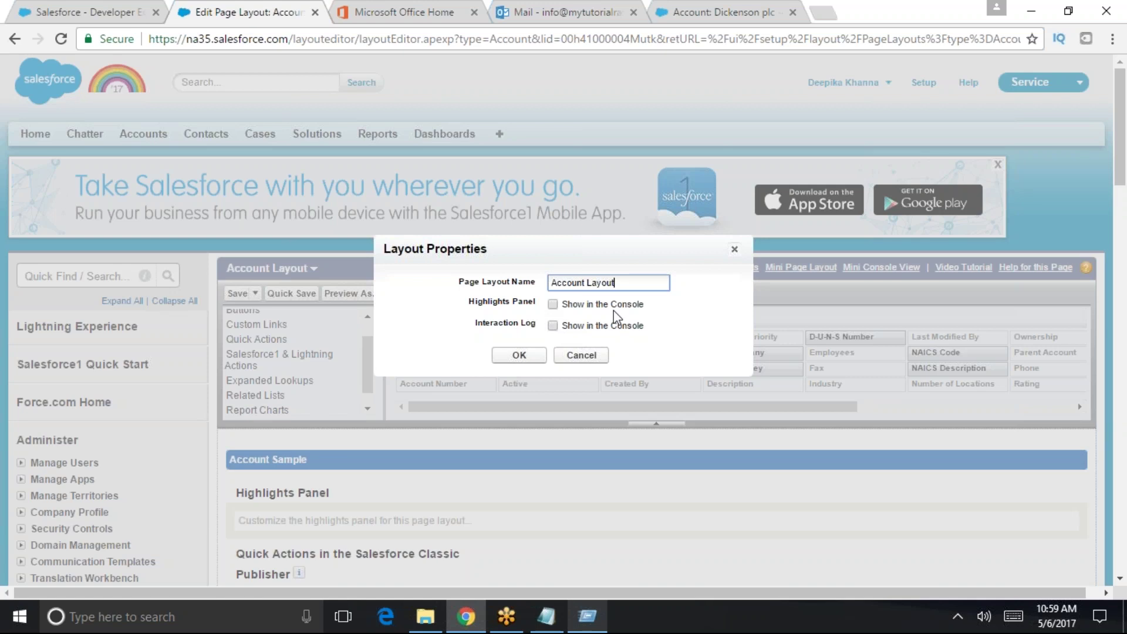
click(526, 357)
scroll(689, 335, down, 1)
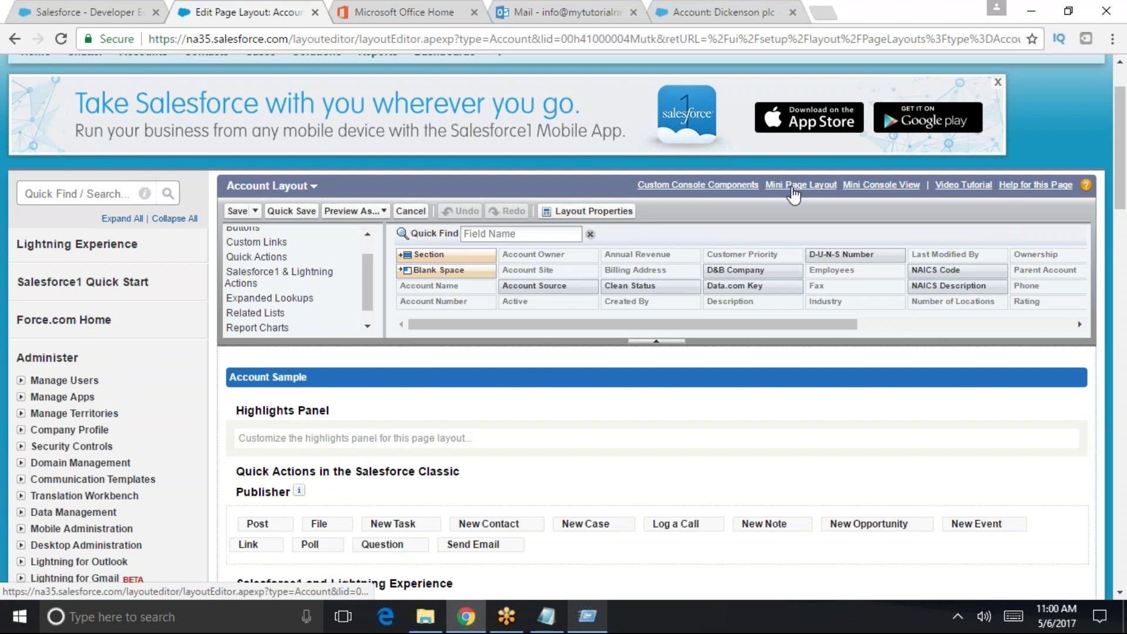
scroll(424, 496, down, 4)
scroll(423, 496, down, 7)
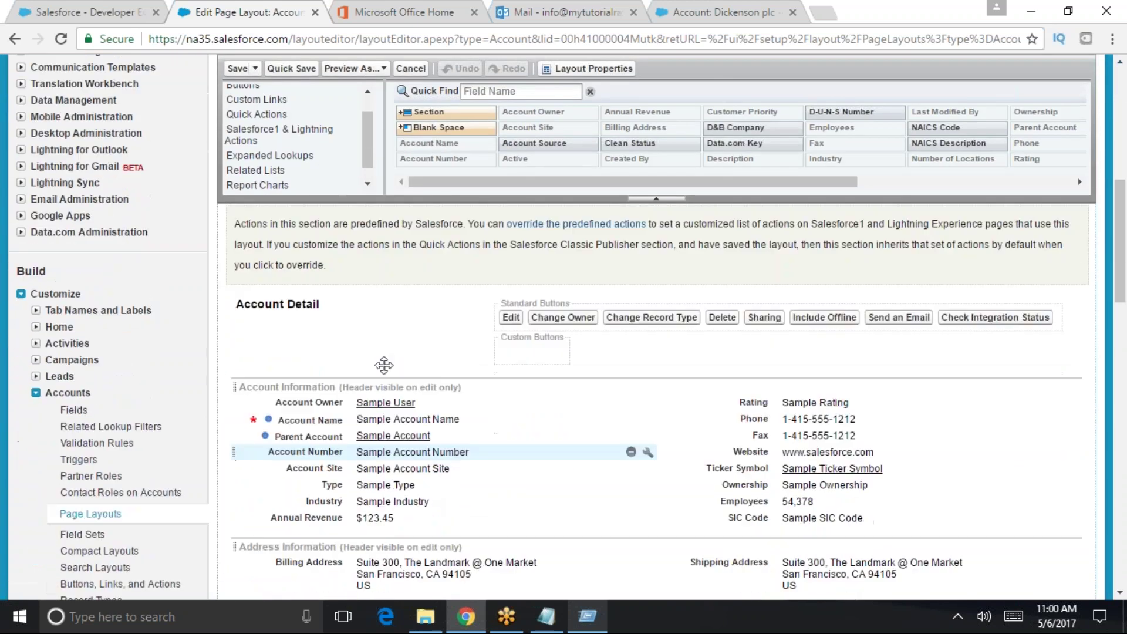
scroll(979, 371, down, 12)
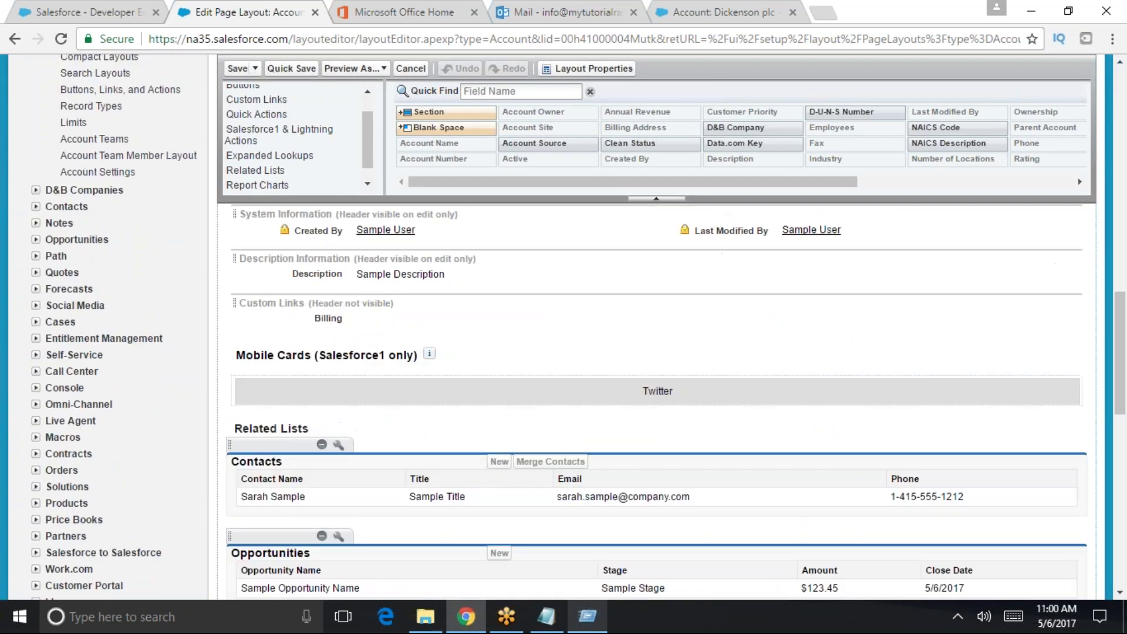
scroll(843, 396, down, 3)
scroll(838, 395, up, 16)
scroll(138, 103, up, 10)
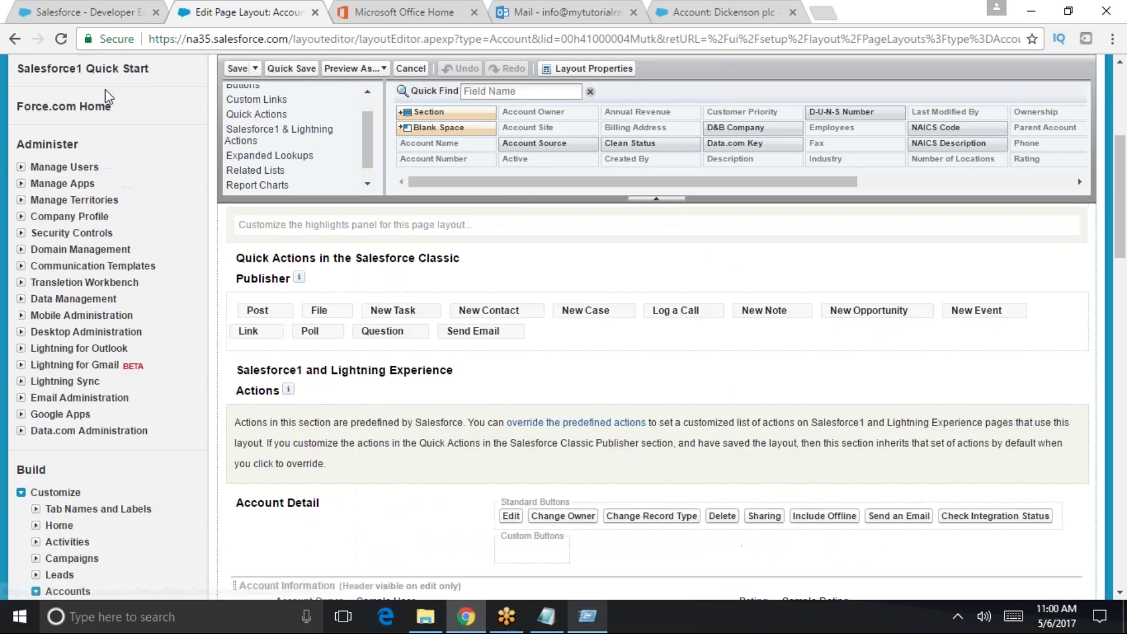
- Open the User Interface settings via a 'user int' search and look over its options
click(26, 276)
text(user int)
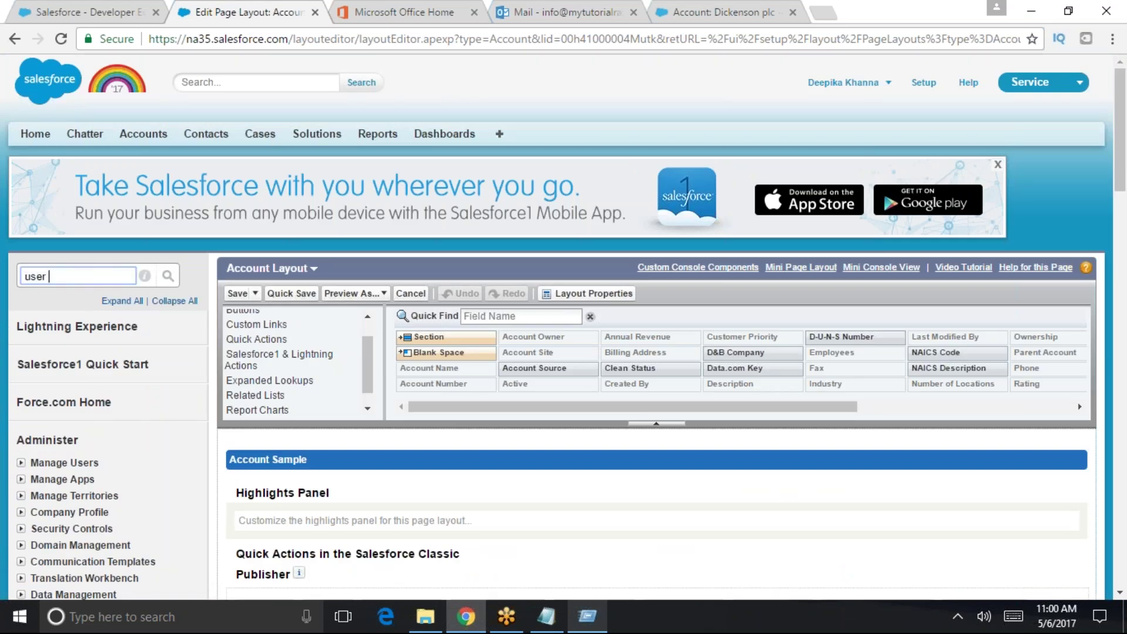
click(94, 386)
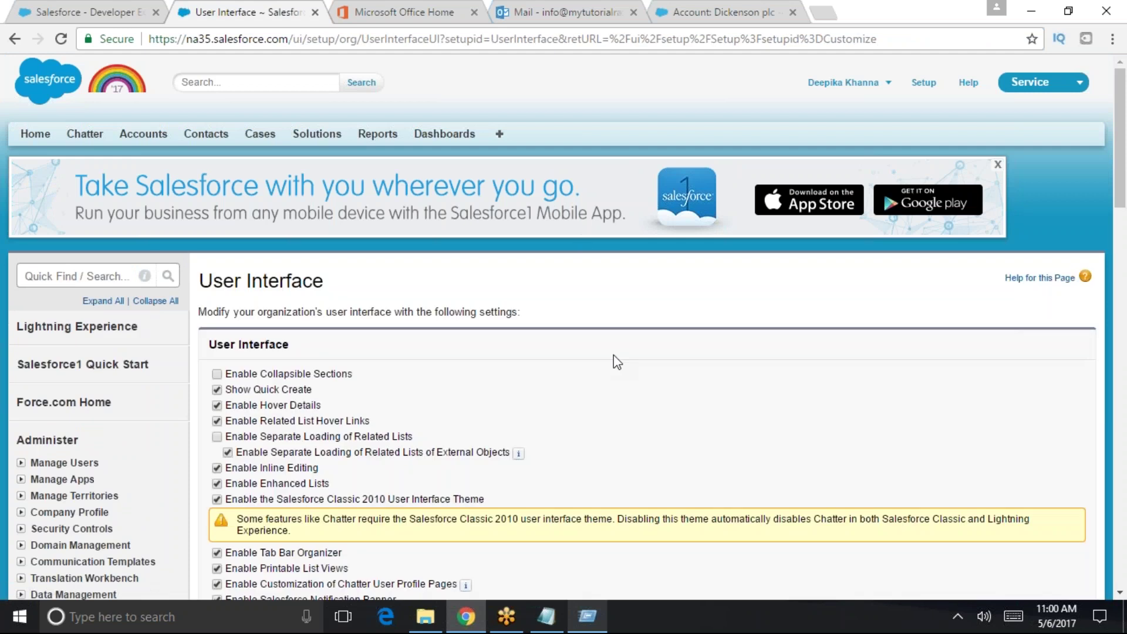
scroll(617, 382, down, 4)
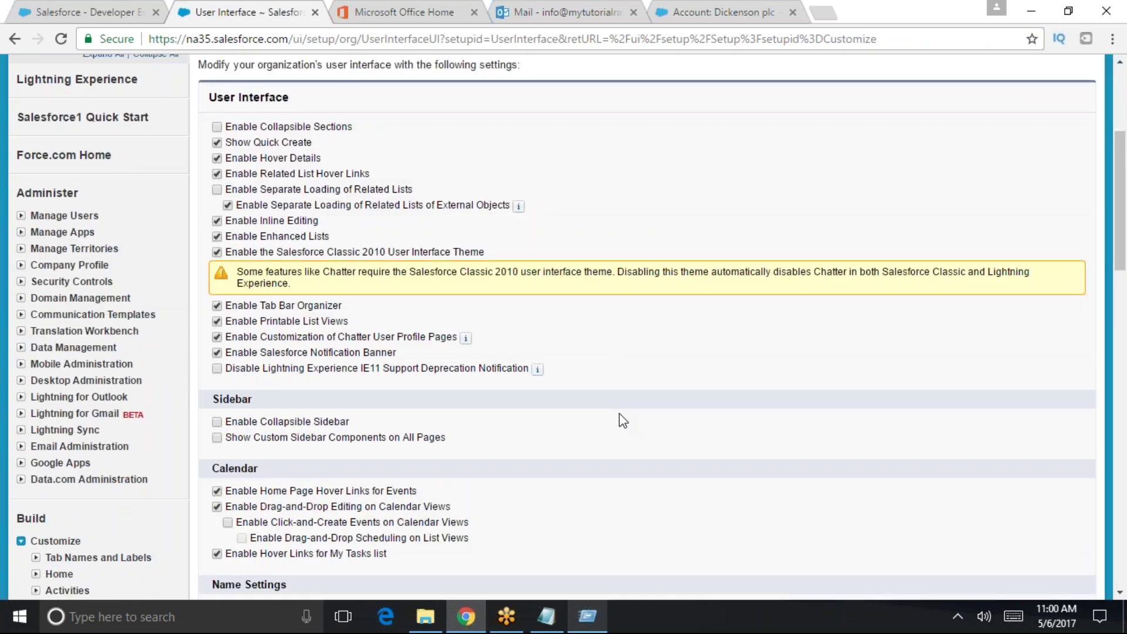
scroll(621, 421, down, 2)
scroll(622, 426, up, 3)
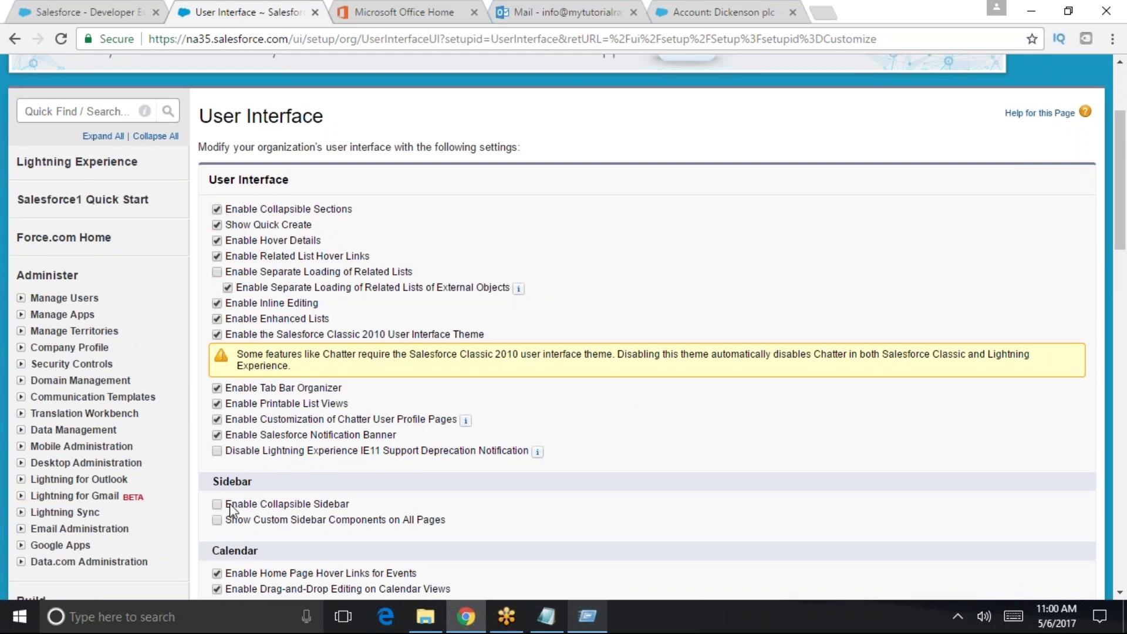
scroll(274, 504, down, 4)
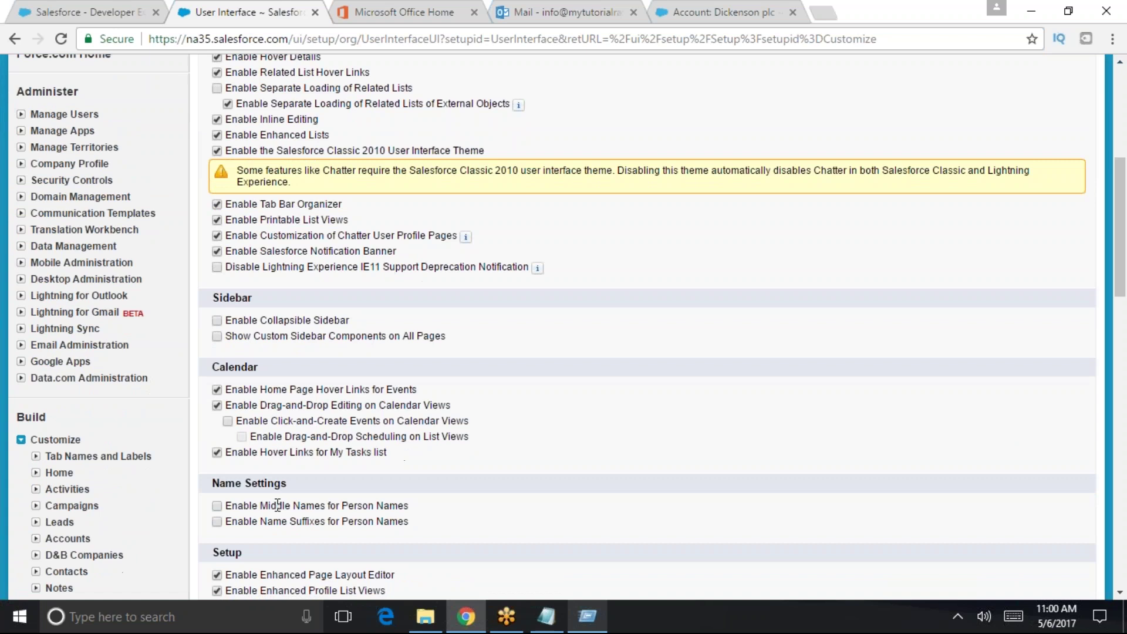
scroll(276, 499, down, 3)
mouse_move(406, 473)
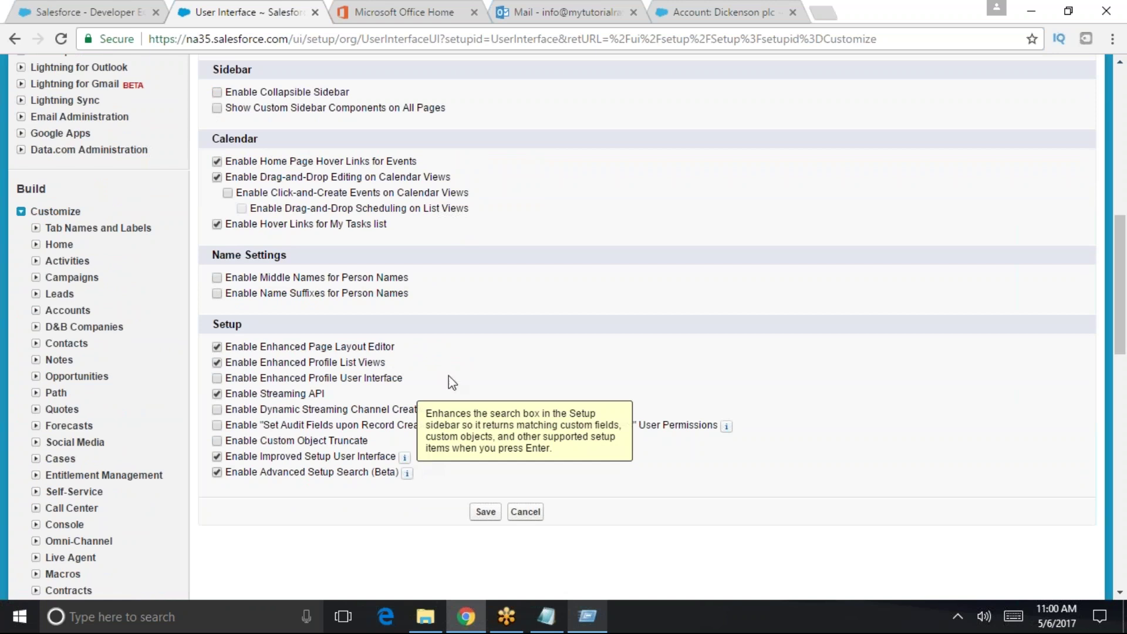
scroll(712, 433, up, 4)
scroll(712, 432, down, 3)
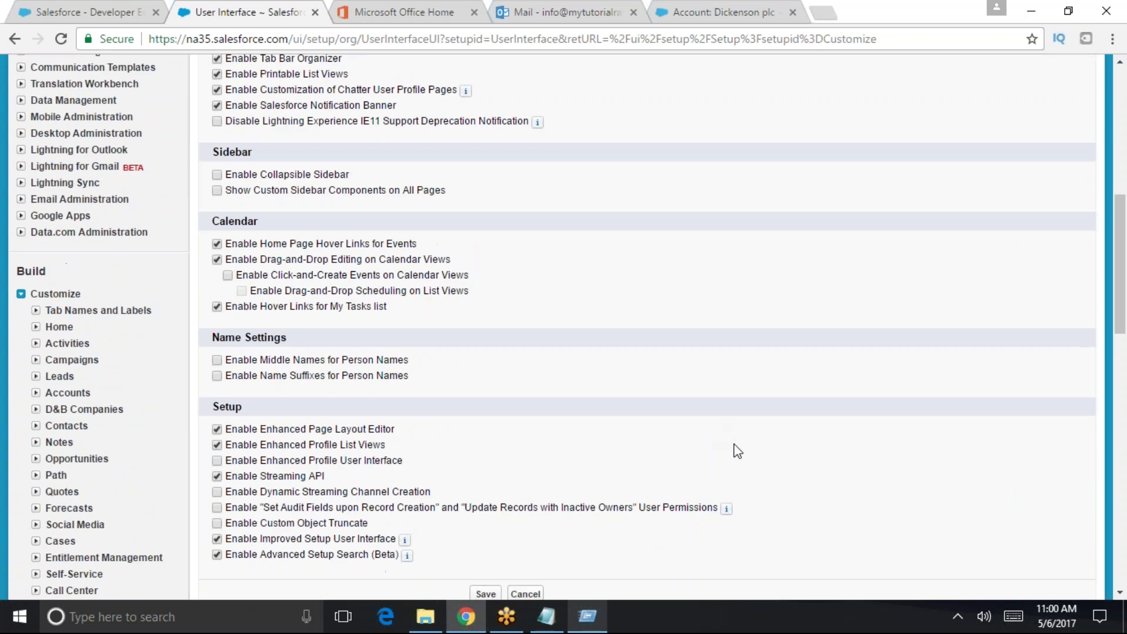
scroll(738, 451, up, 8)
- Turn off Enable Hover Details, located by searching 'hover', and save the settings
key(ctrl+f)
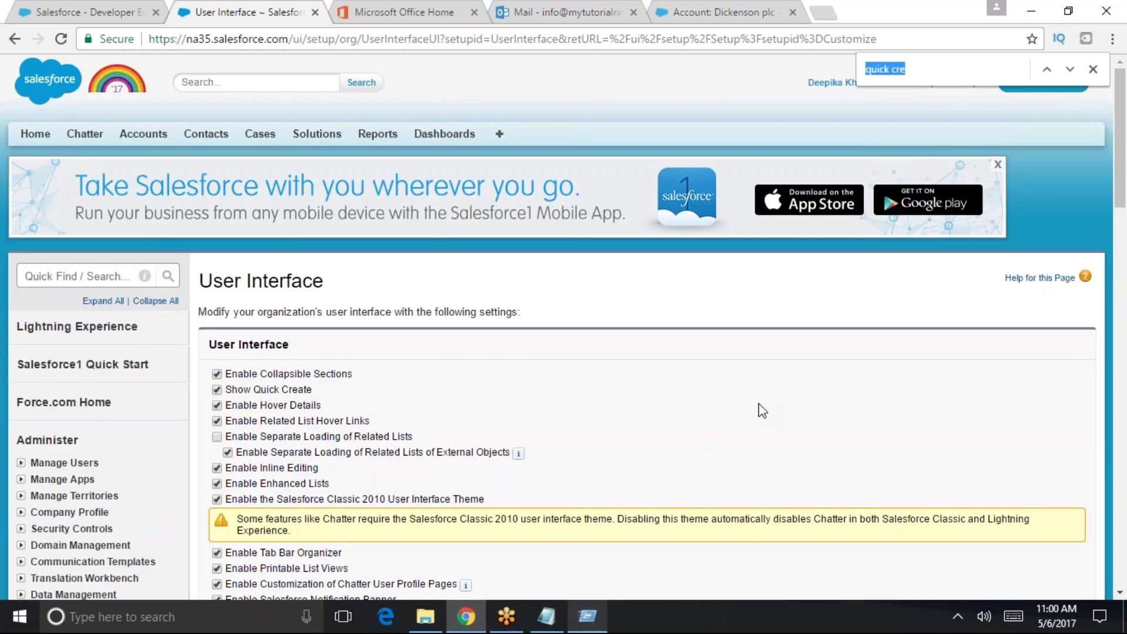
text(hover)
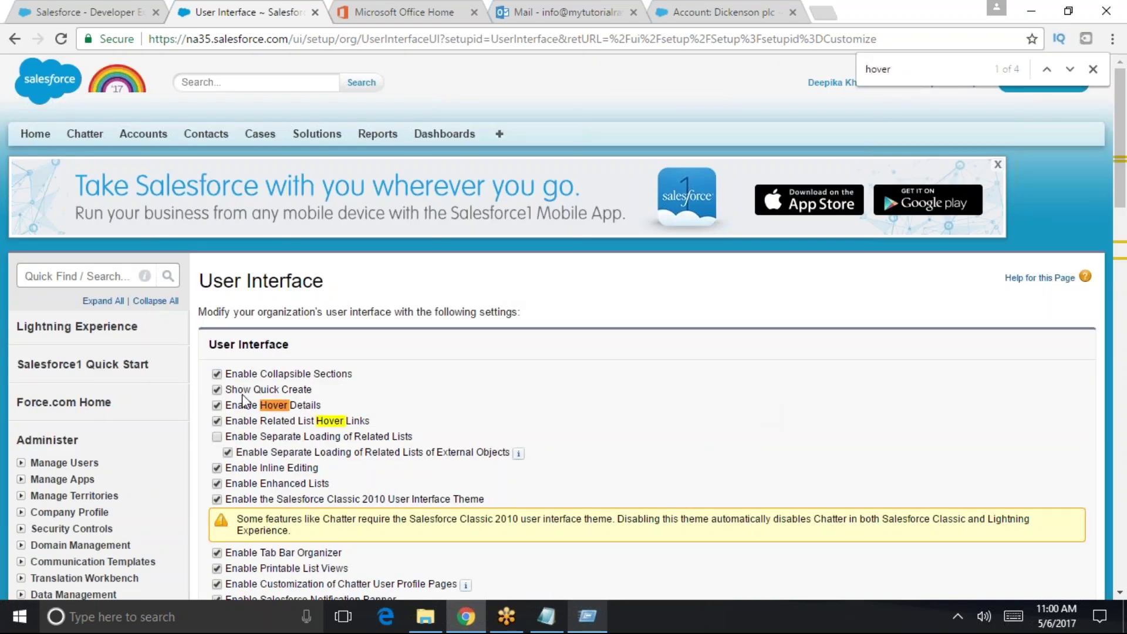
click(217, 405)
scroll(206, 224, down, 3)
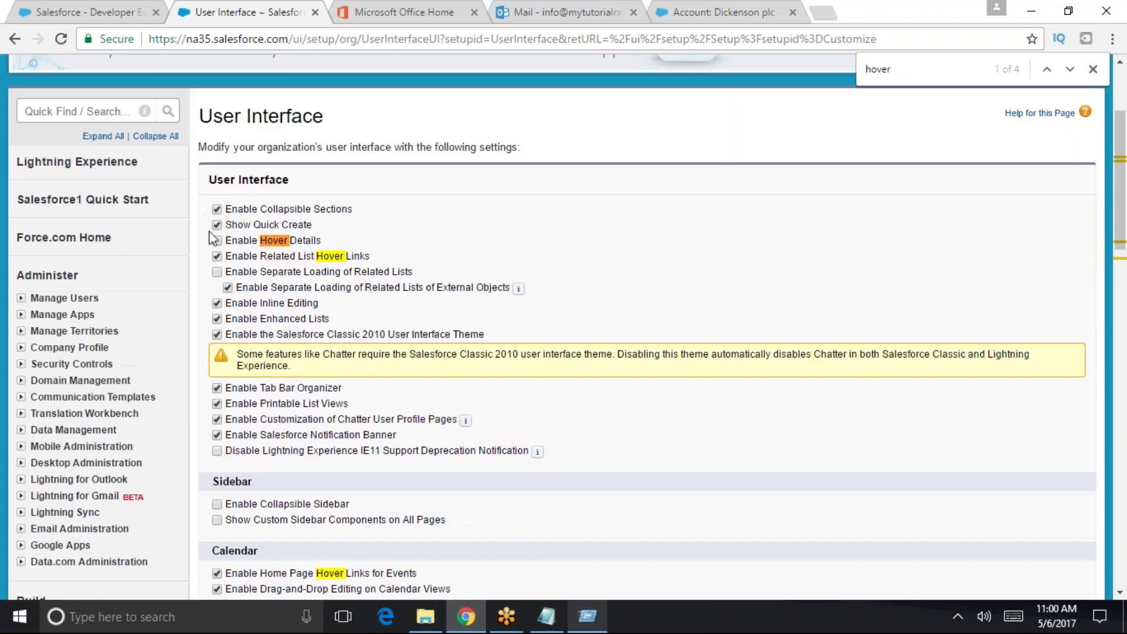
scroll(465, 302, up, 3)
scroll(498, 474, down, 17)
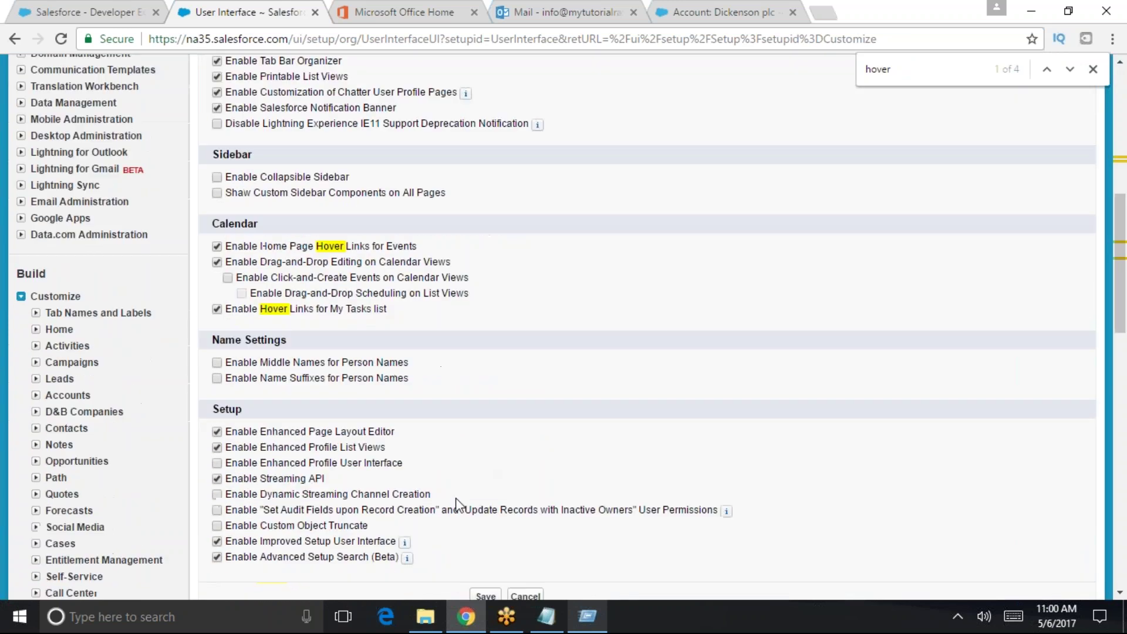
click(487, 99)
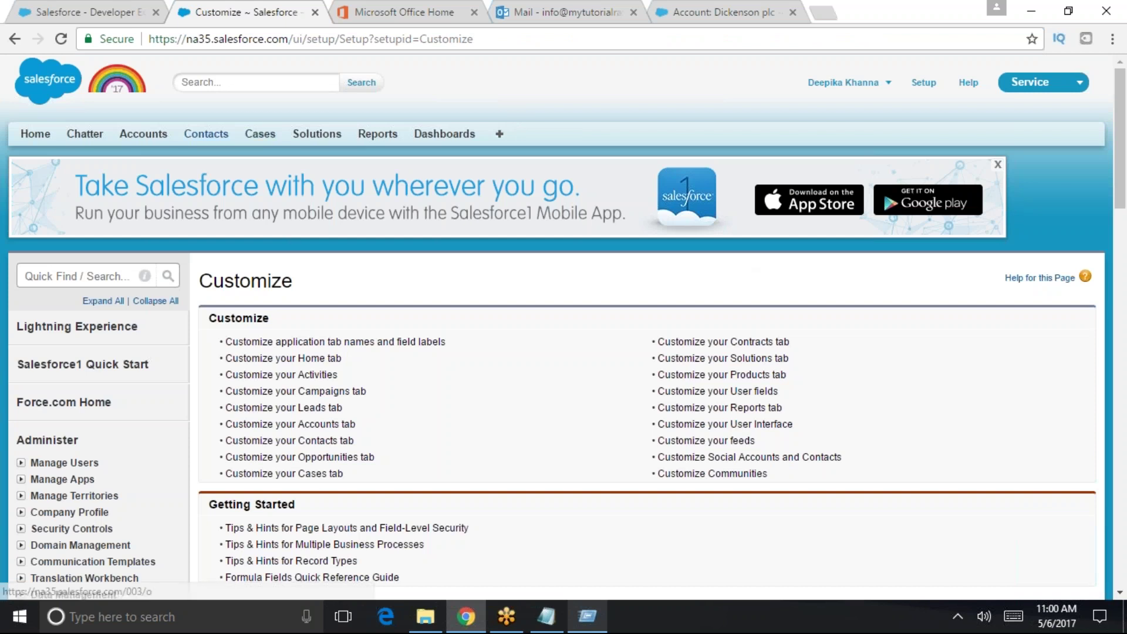
- Open case 00001002, then move through Contacts to the Accounts home page
click(260, 134)
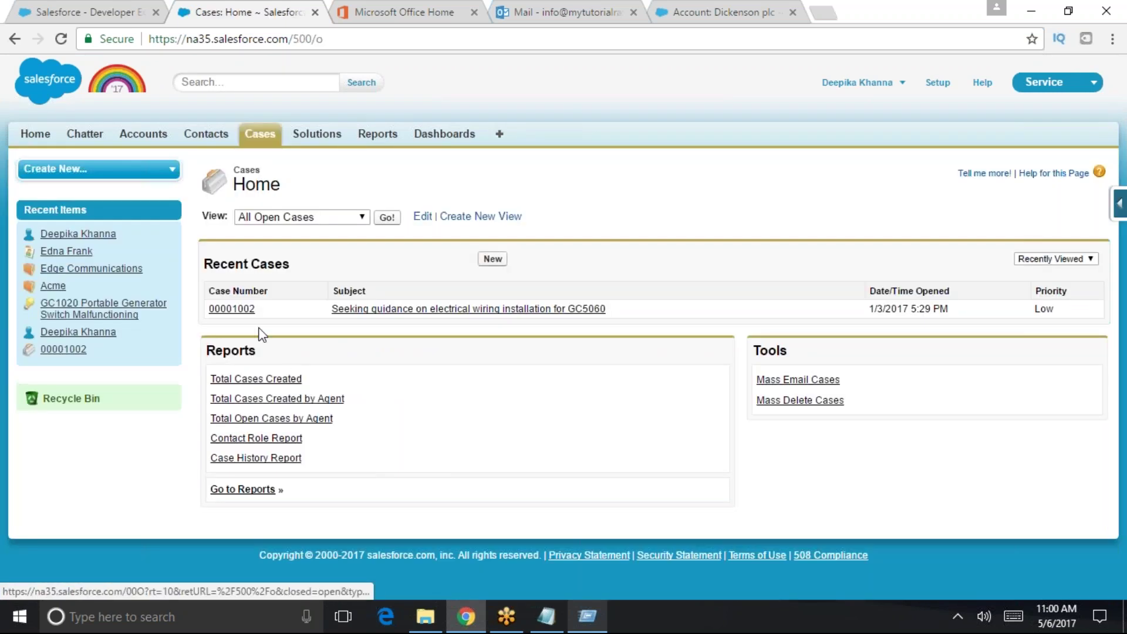
click(238, 310)
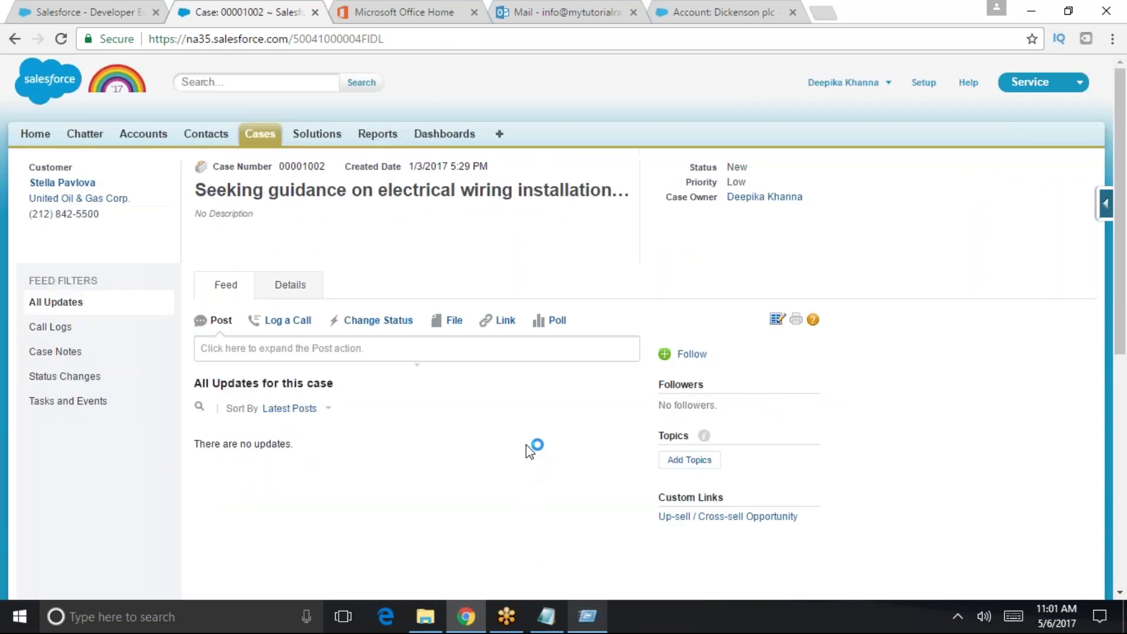
click(201, 139)
click(154, 135)
- Review the Edge Communications account record, then go to the Setup home page
click(260, 413)
scroll(311, 434, down, 4)
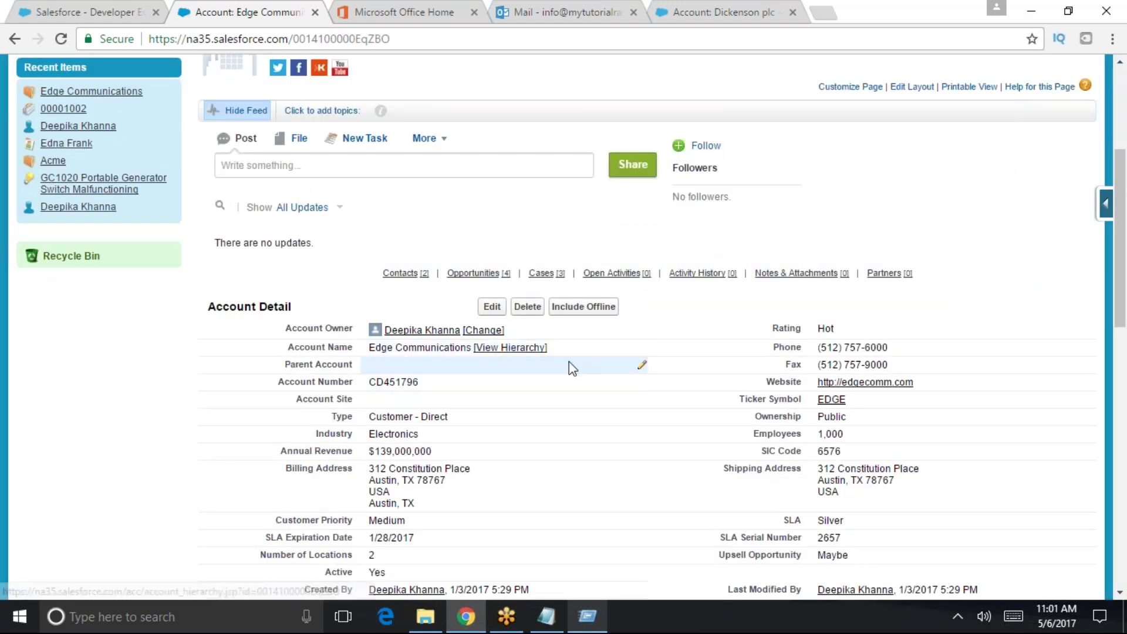
scroll(616, 422, down, 5)
scroll(670, 469, down, 4)
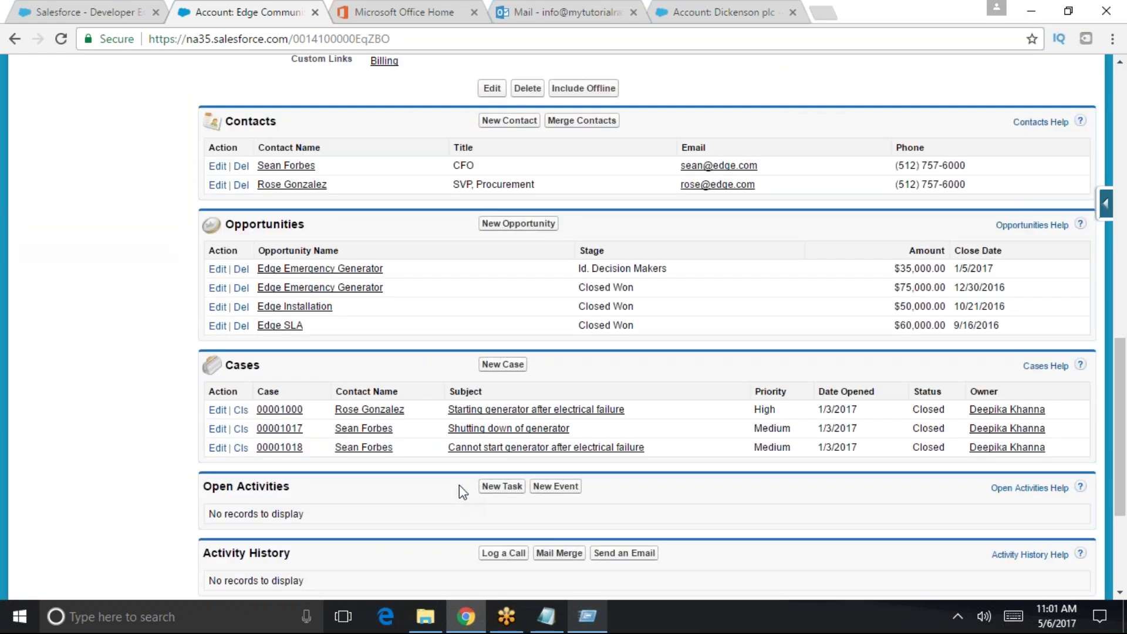
scroll(412, 316, up, 15)
mouse_move(81, 343)
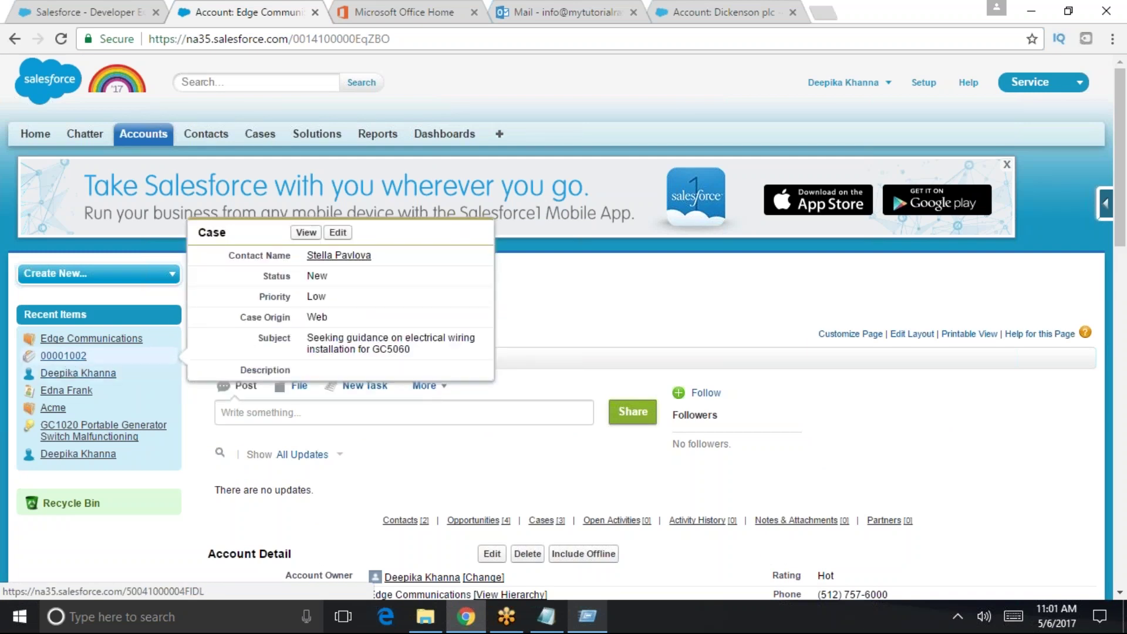
mouse_move(74, 379)
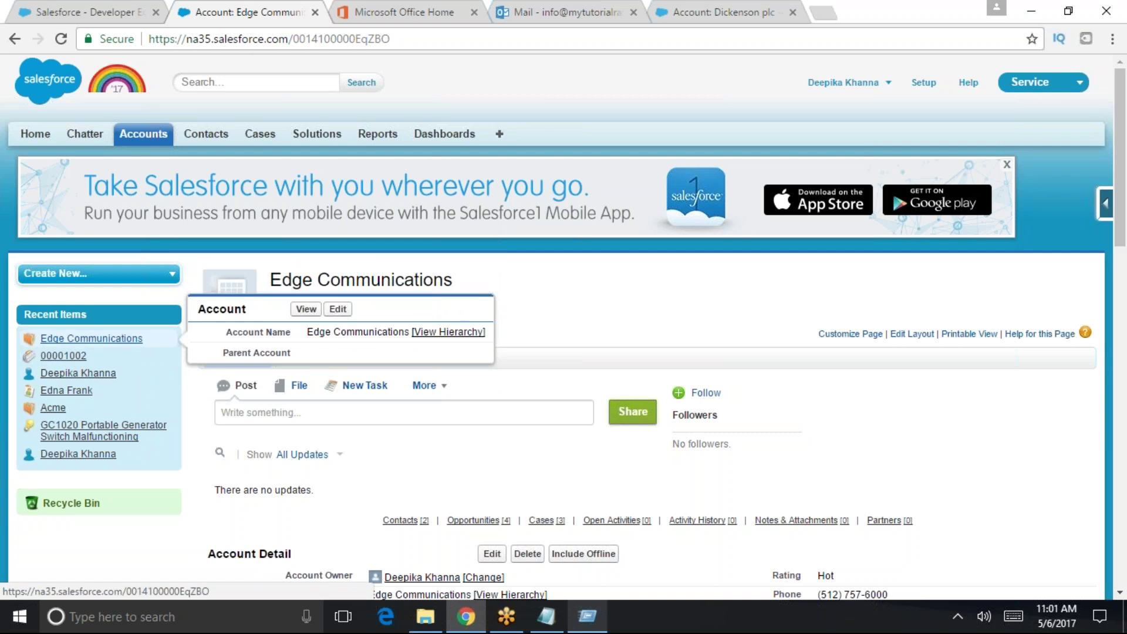
click(74, 11)
click(237, 1)
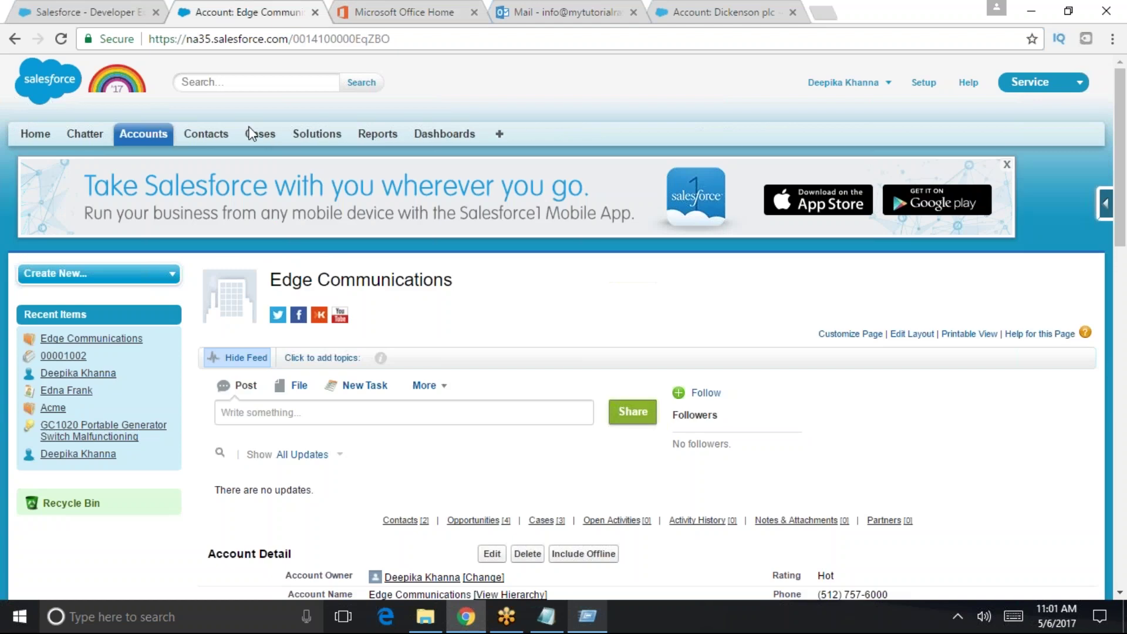
click(924, 82)
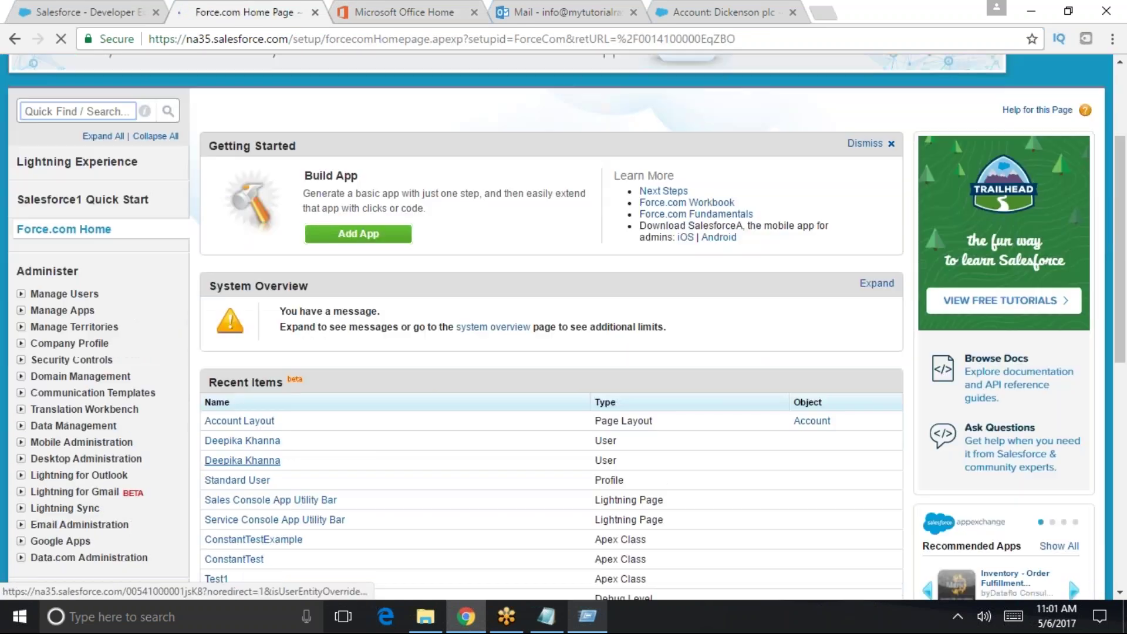
- Turn off Enable Hover Details in the User Interface settings and save
text(user int)
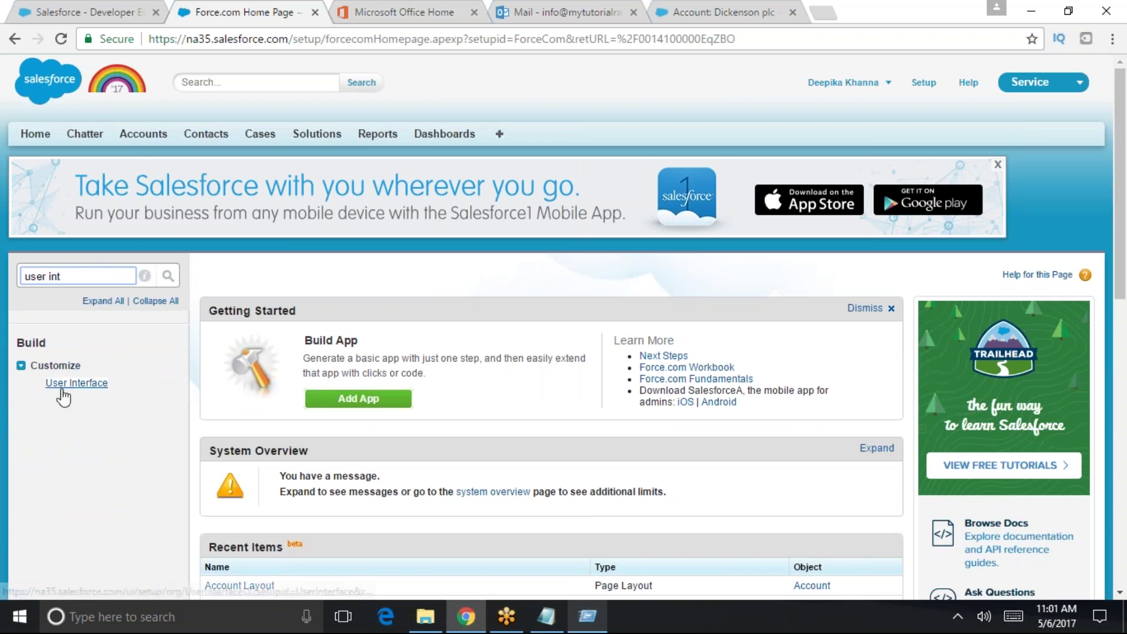
click(73, 383)
scroll(439, 470, down, 1)
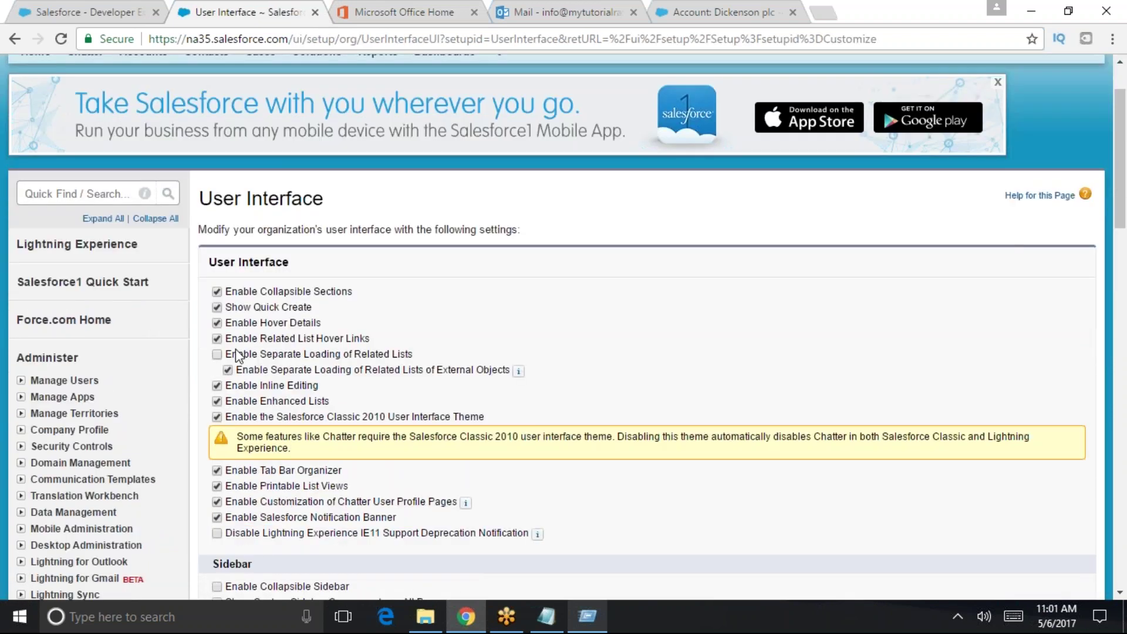
click(217, 322)
scroll(446, 470, down, 3)
scroll(398, 531, down, 9)
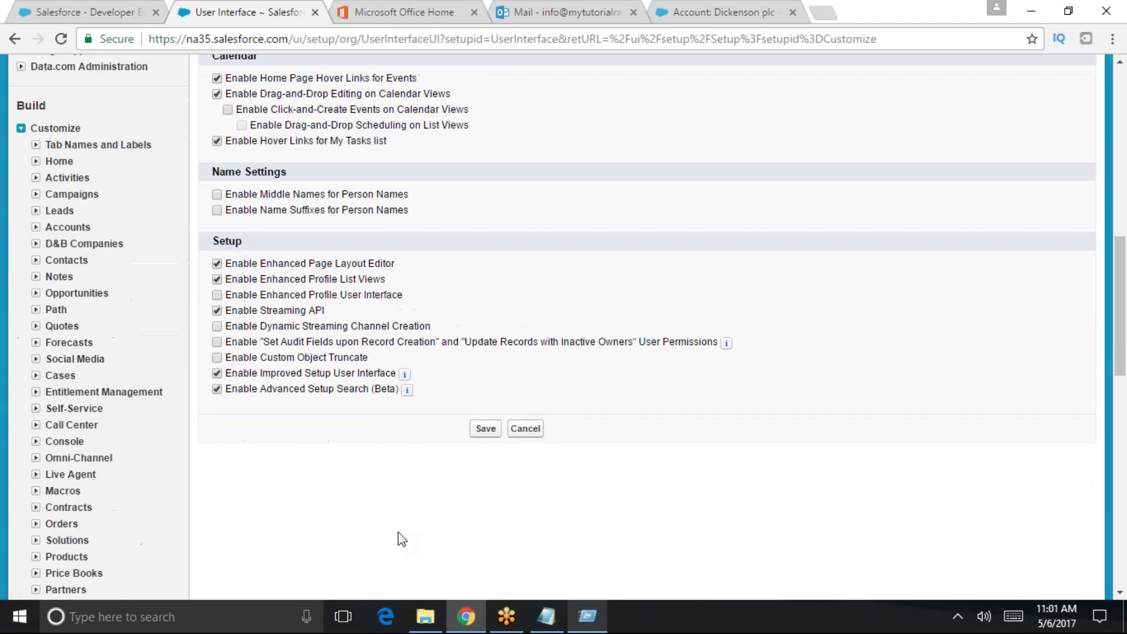
click(485, 183)
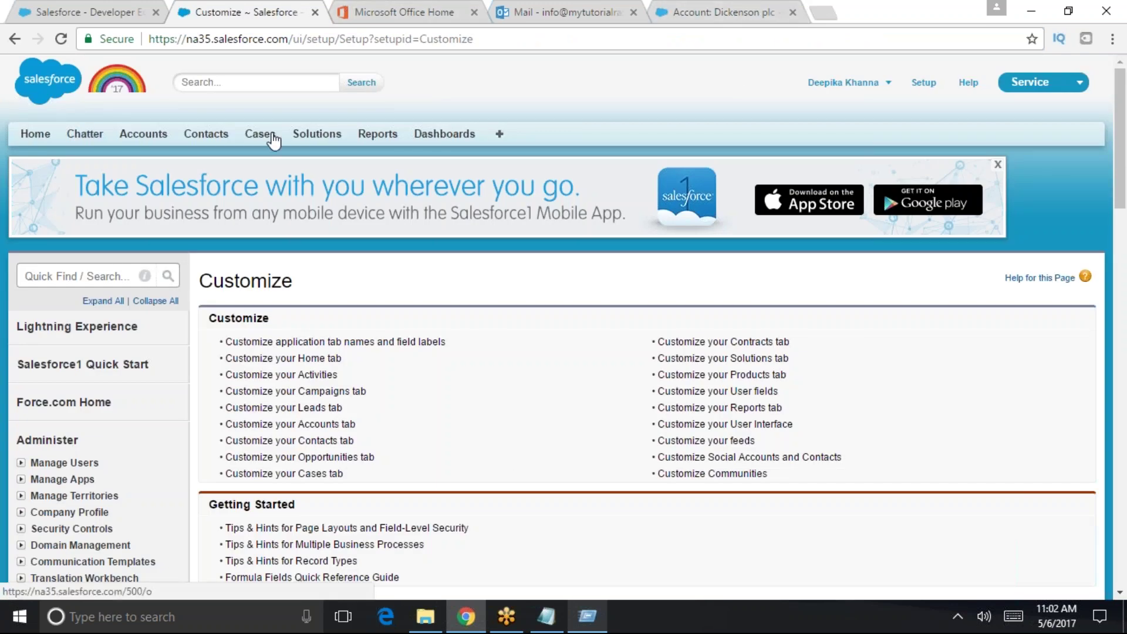
- Open Accounts home in a new browser tab, then return to the Customize setup page
right_click(146, 136)
click(170, 147)
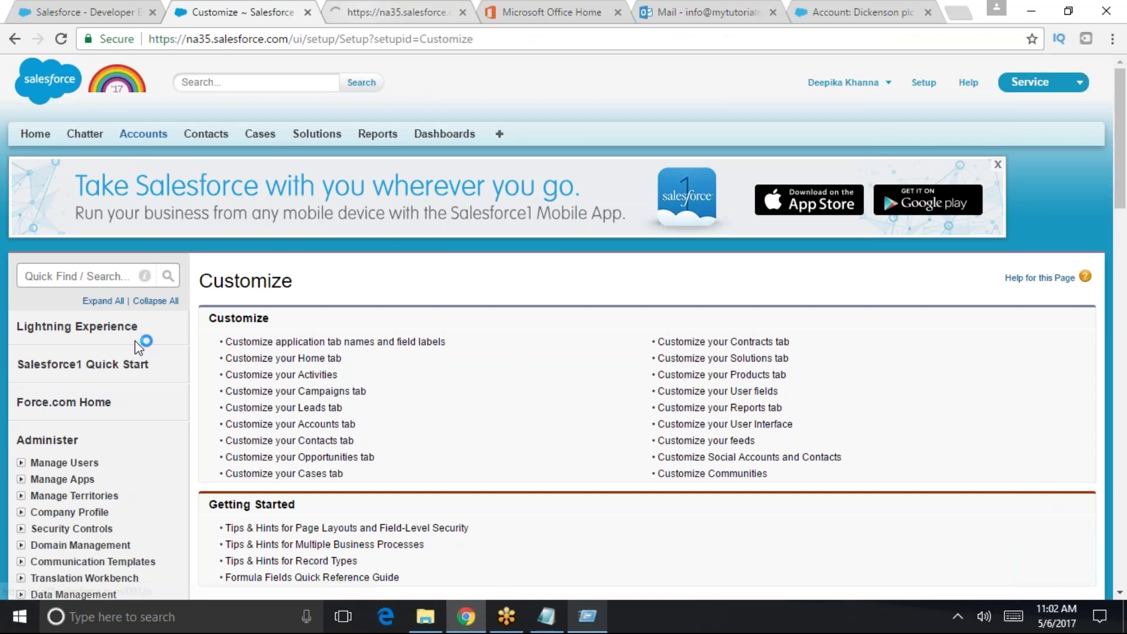
key(ctrl+Tab)
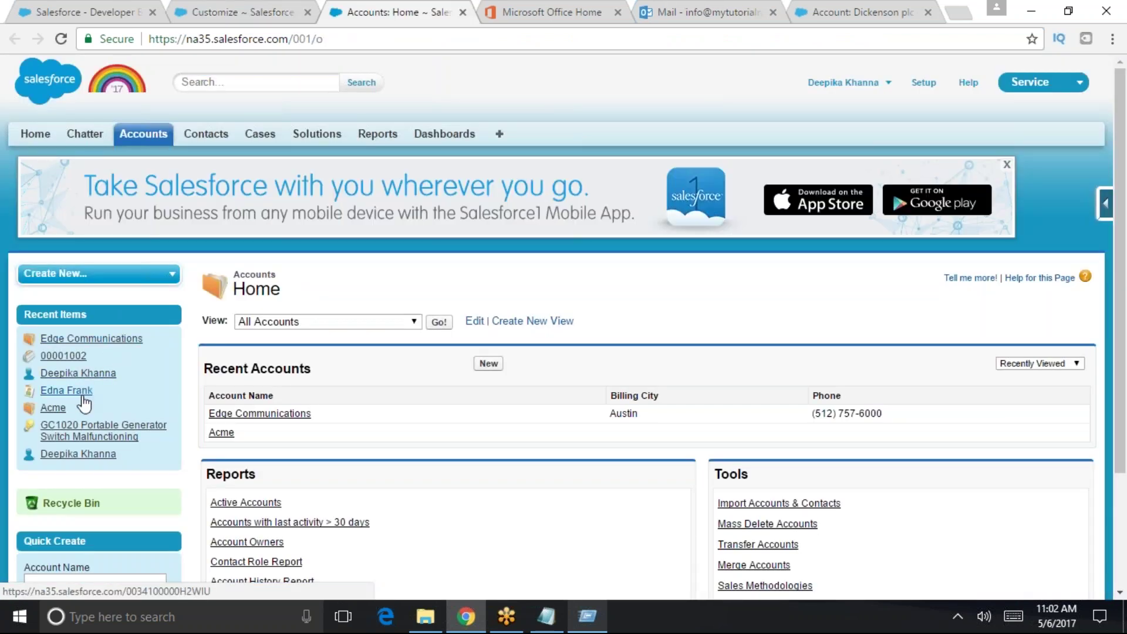
click(232, 9)
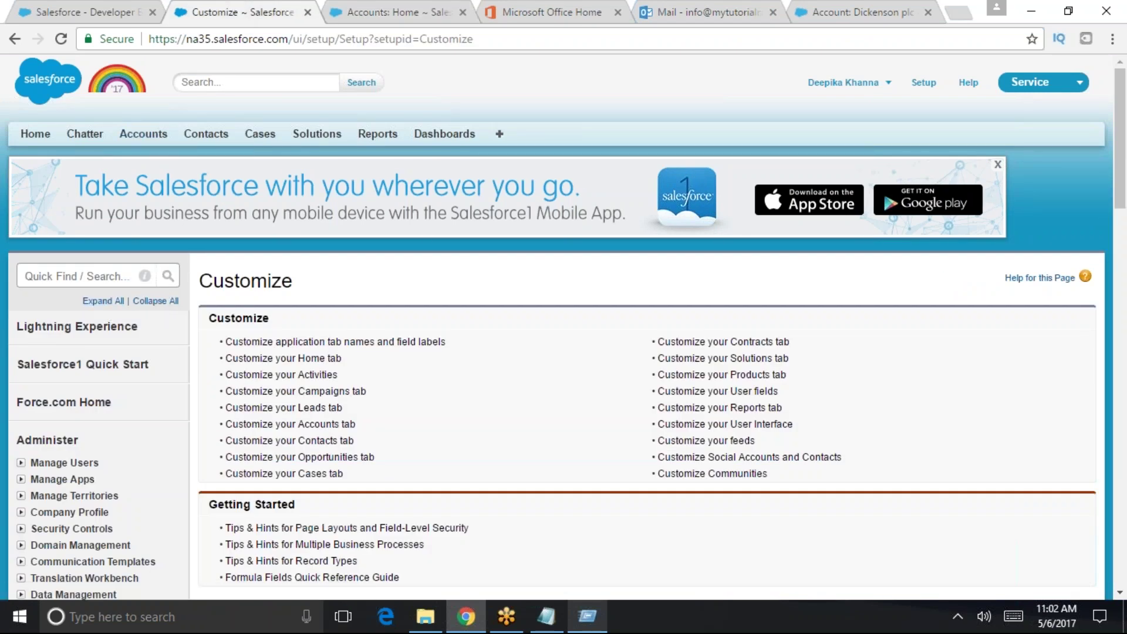
- Find the User Interface page via Quick Find 'user in' and tick Enable Hover Details again
click(60, 275)
text(u)
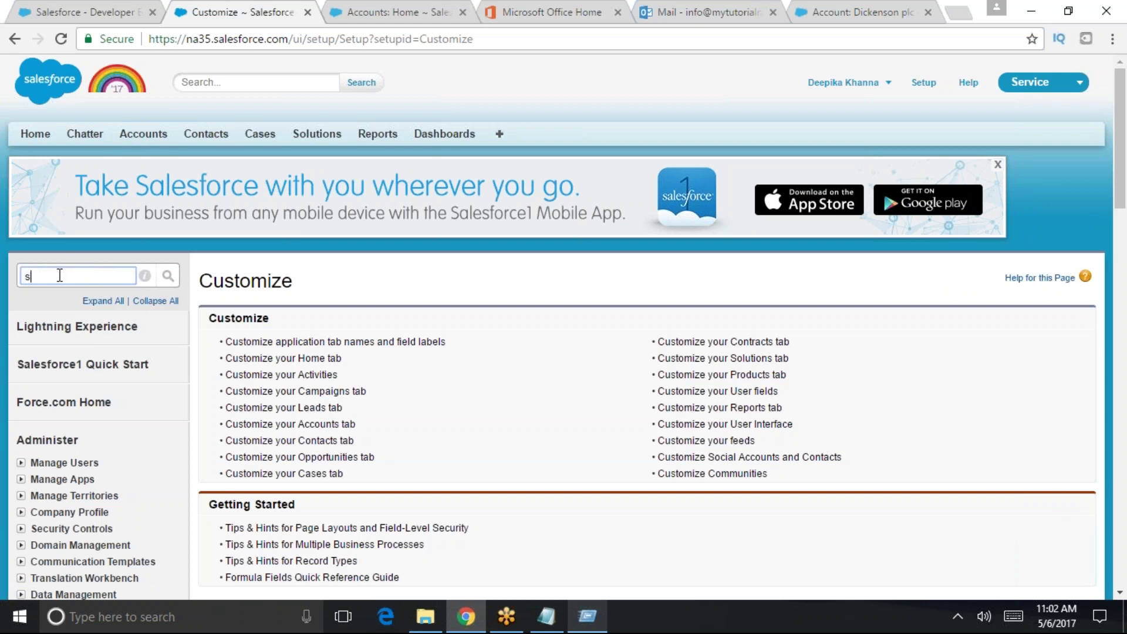
text(ser in)
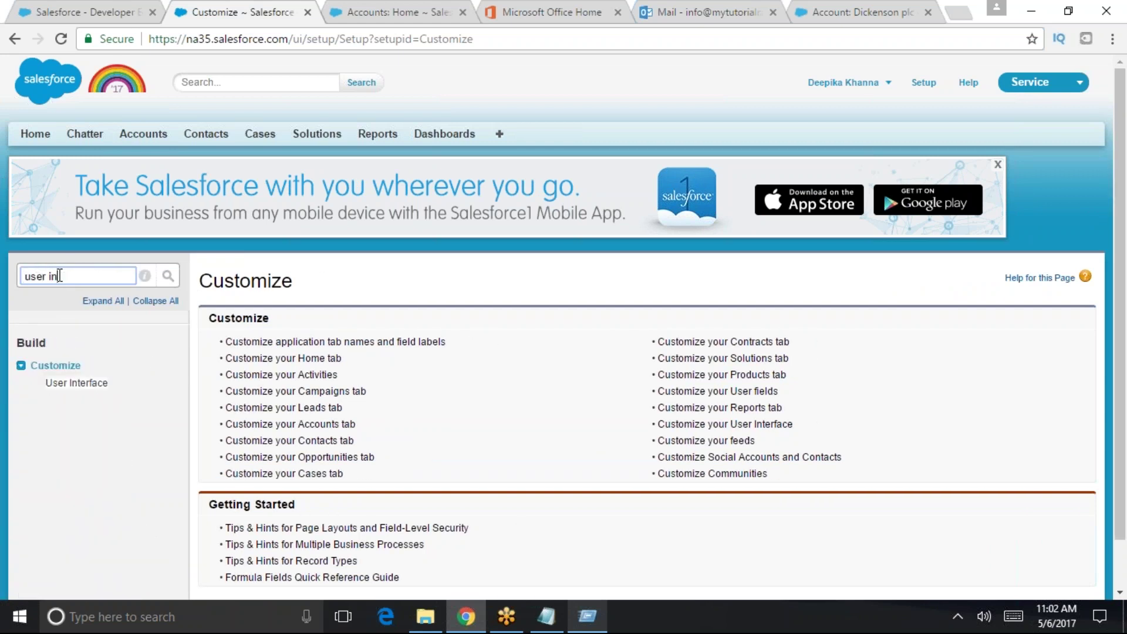
click(76, 383)
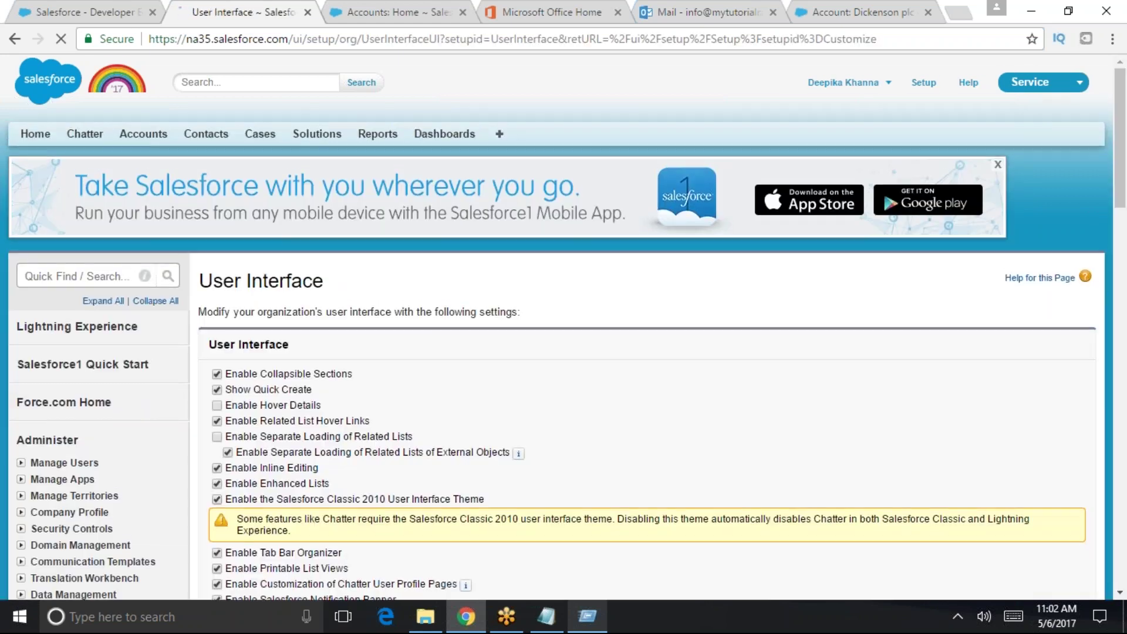
scroll(267, 242, down, 3)
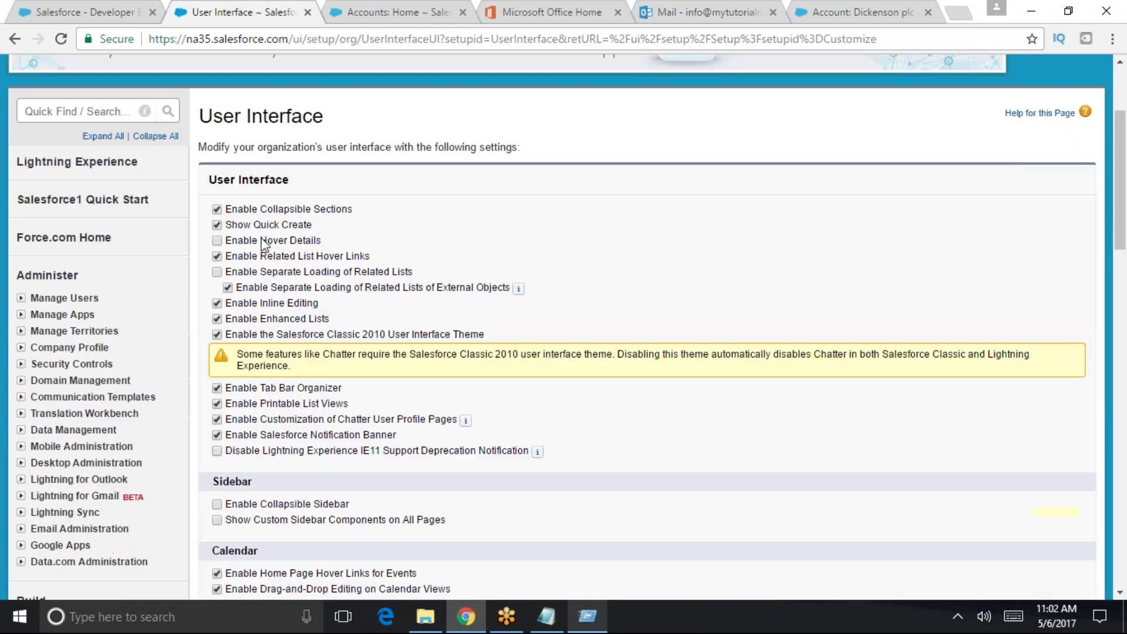
click(218, 241)
- Highlight the Enable Collapsible Sections and Enable Hover Details label text
drag(354, 210, 225, 210)
double_click(351, 209)
drag(322, 239, 234, 241)
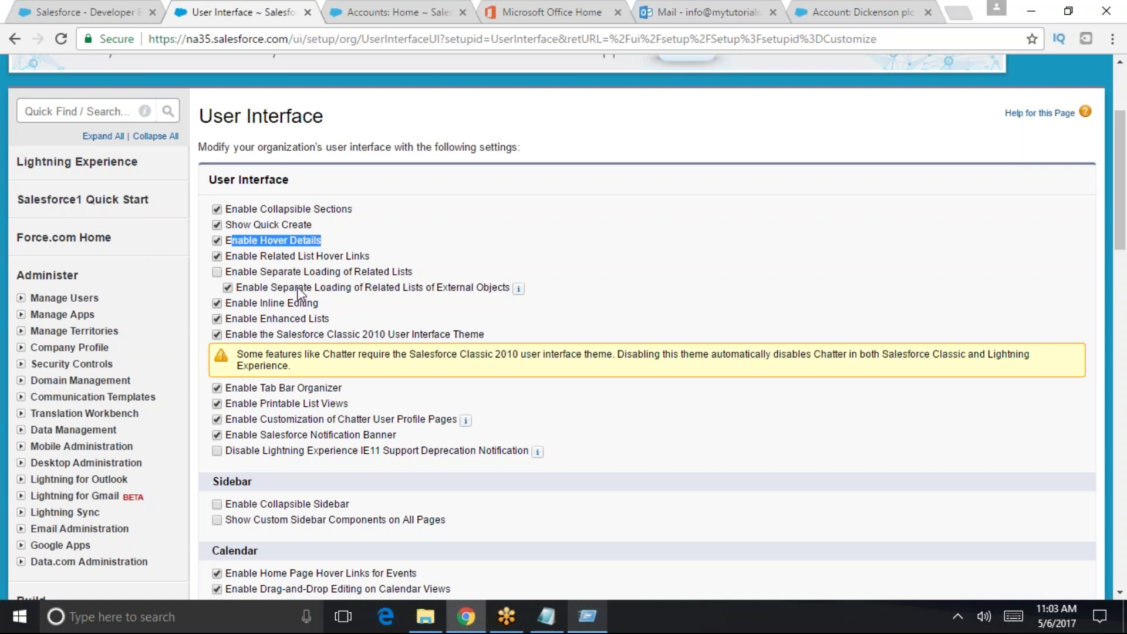
- Open the Edge Communications account from Accounts and preview its related-list hover links
scroll(312, 299, up, 3)
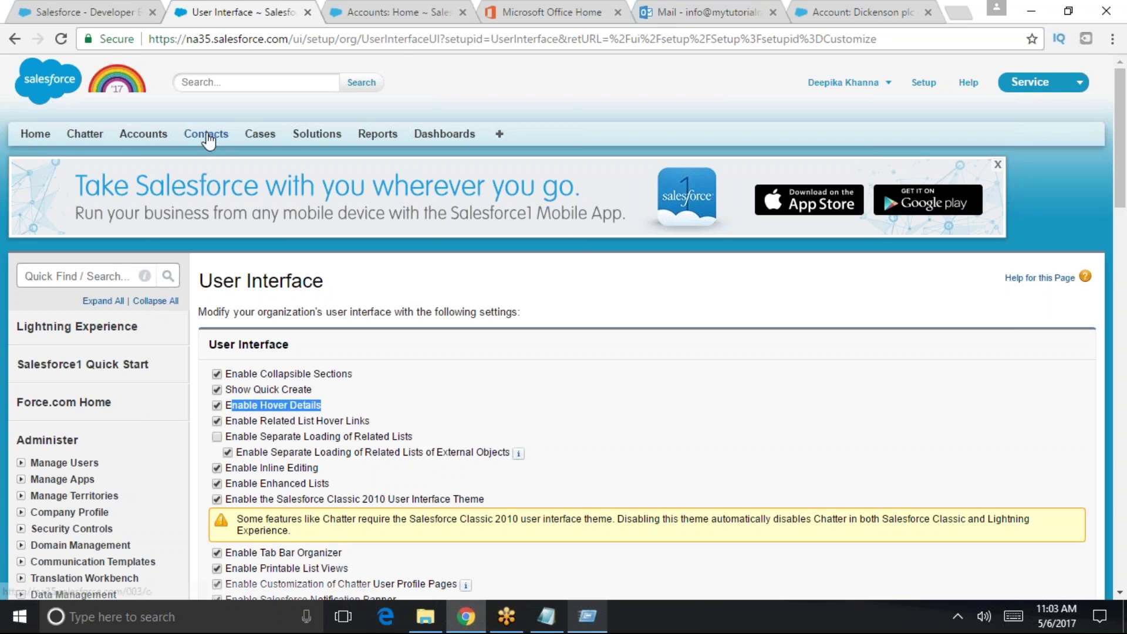
click(142, 142)
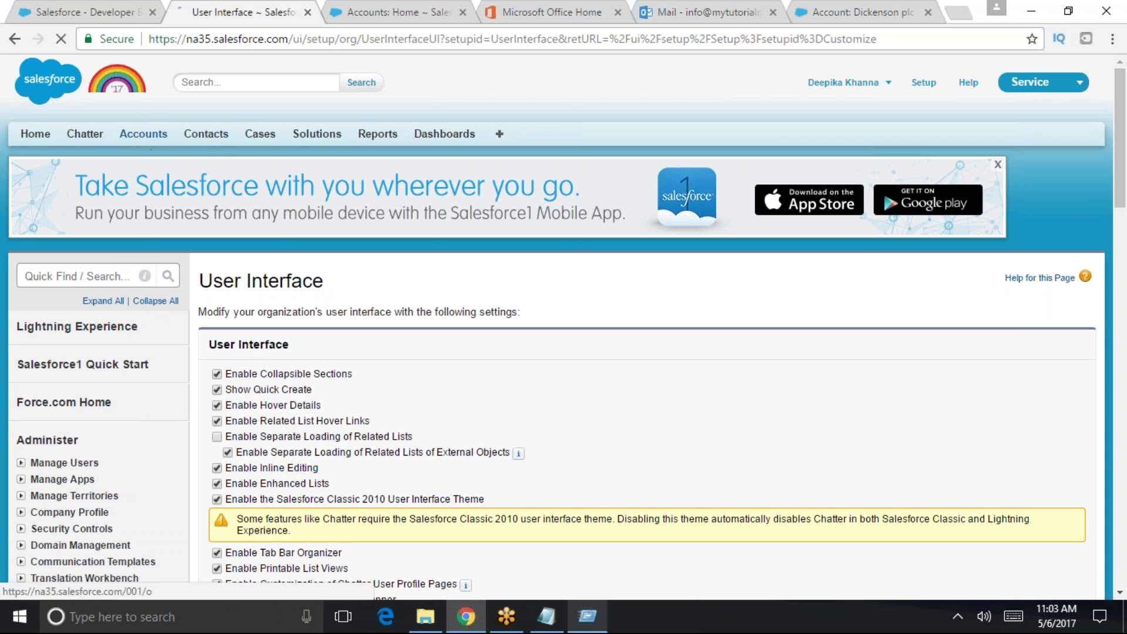
scroll(240, 296, down, 3)
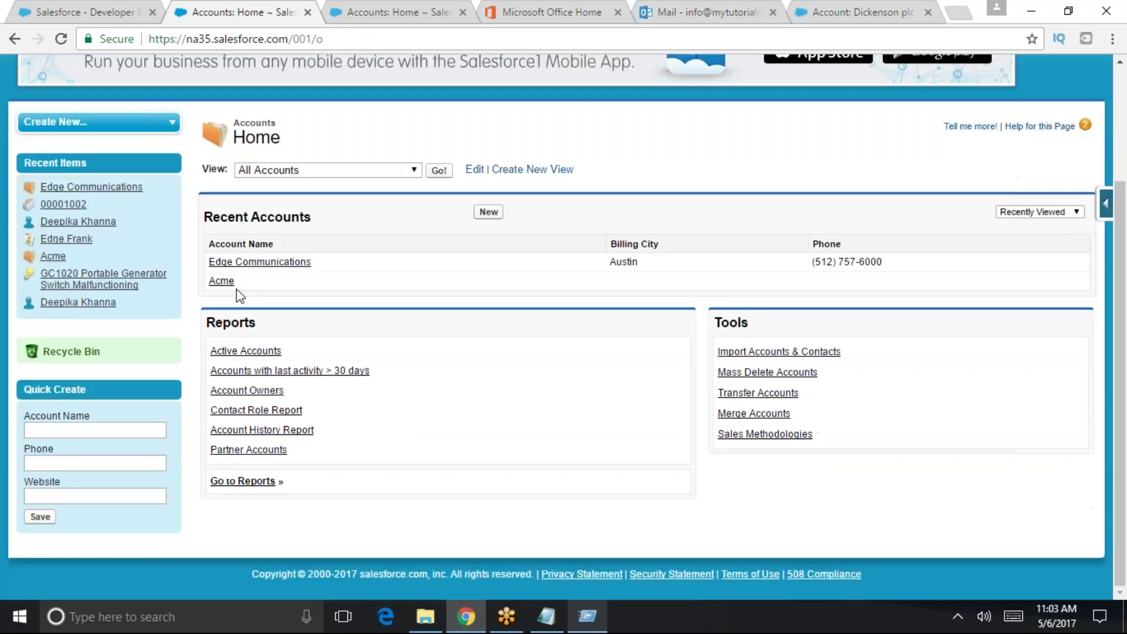
click(276, 262)
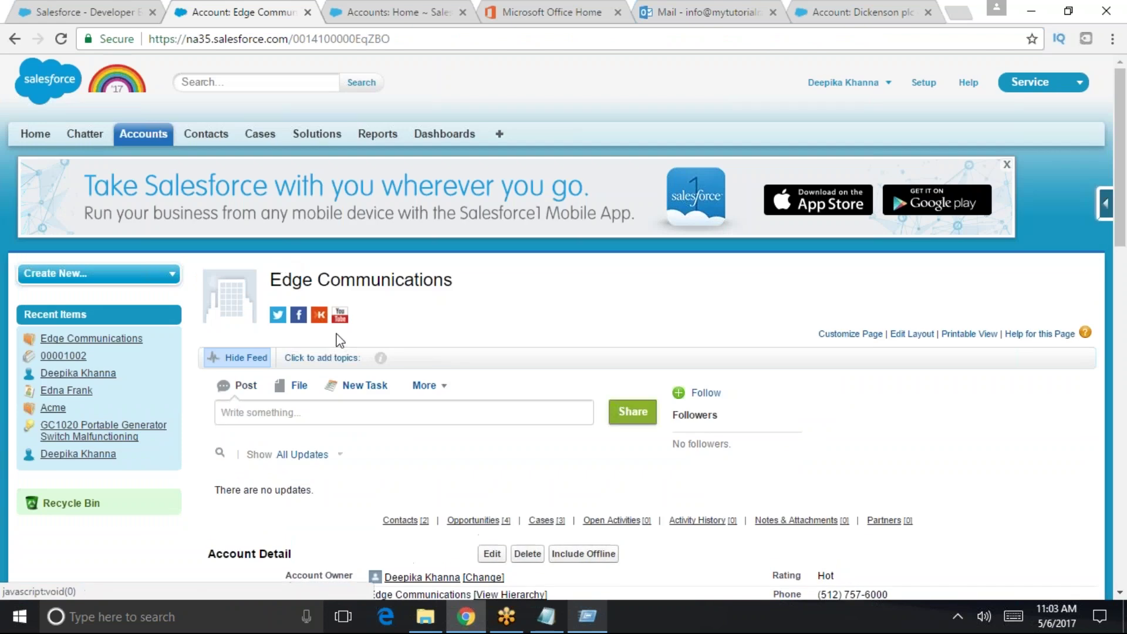
scroll(337, 334, down, 3)
mouse_move(472, 363)
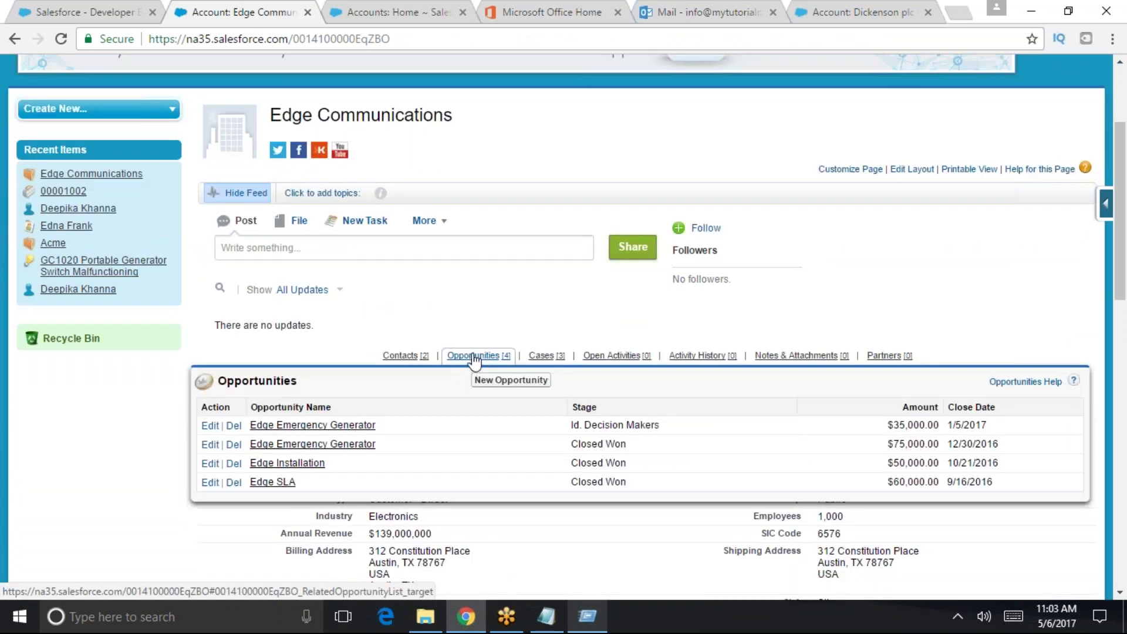
mouse_move(415, 361)
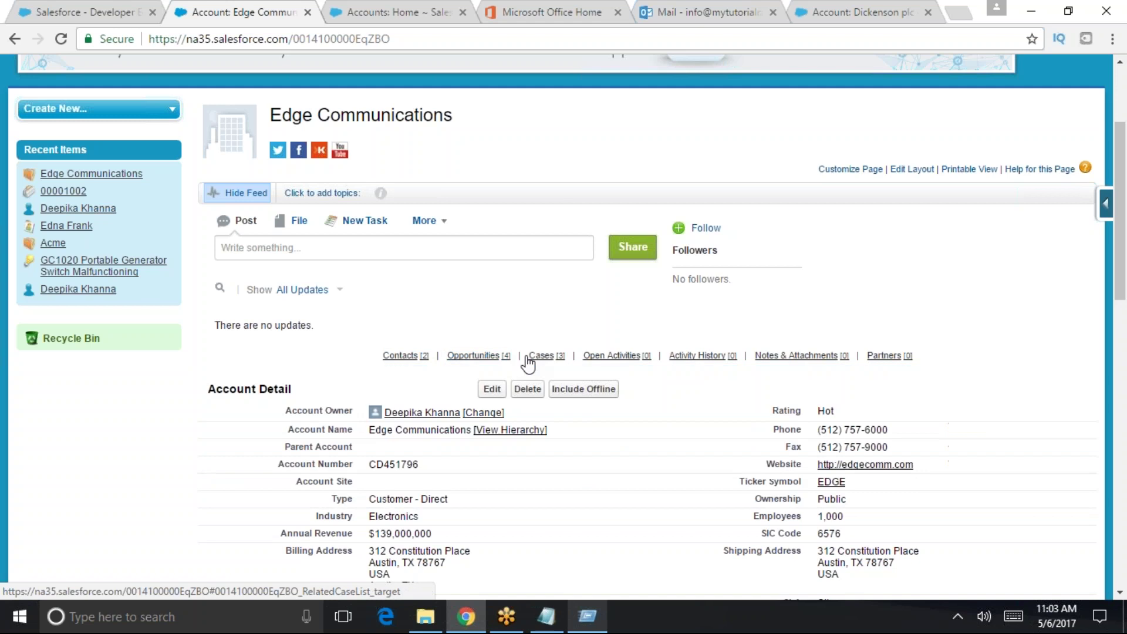
mouse_move(535, 362)
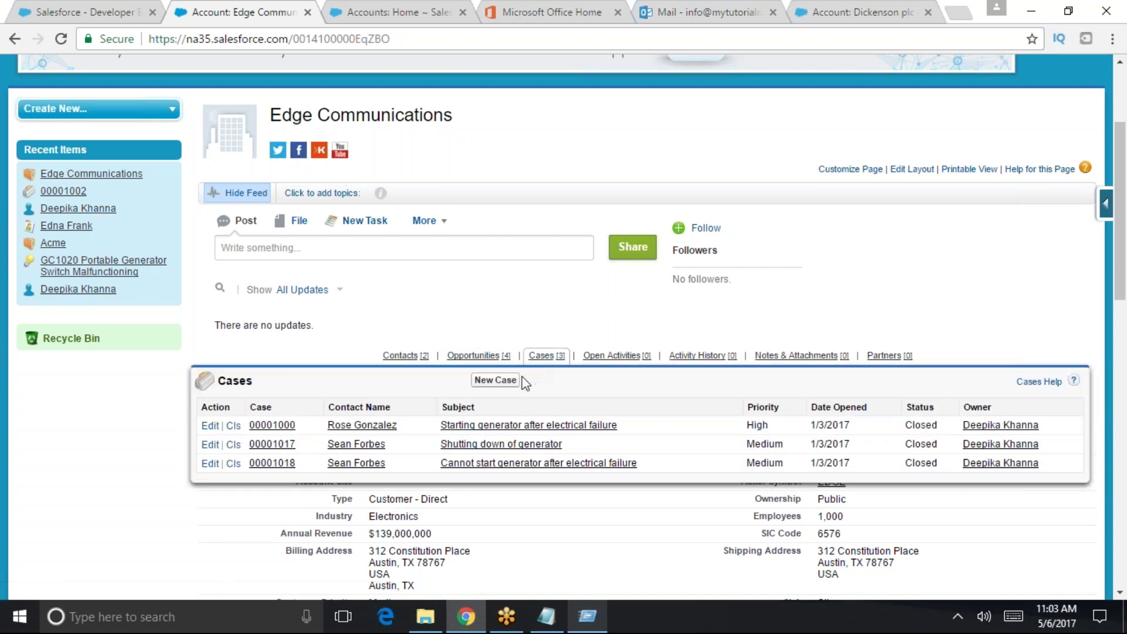
scroll(441, 314, down, 10)
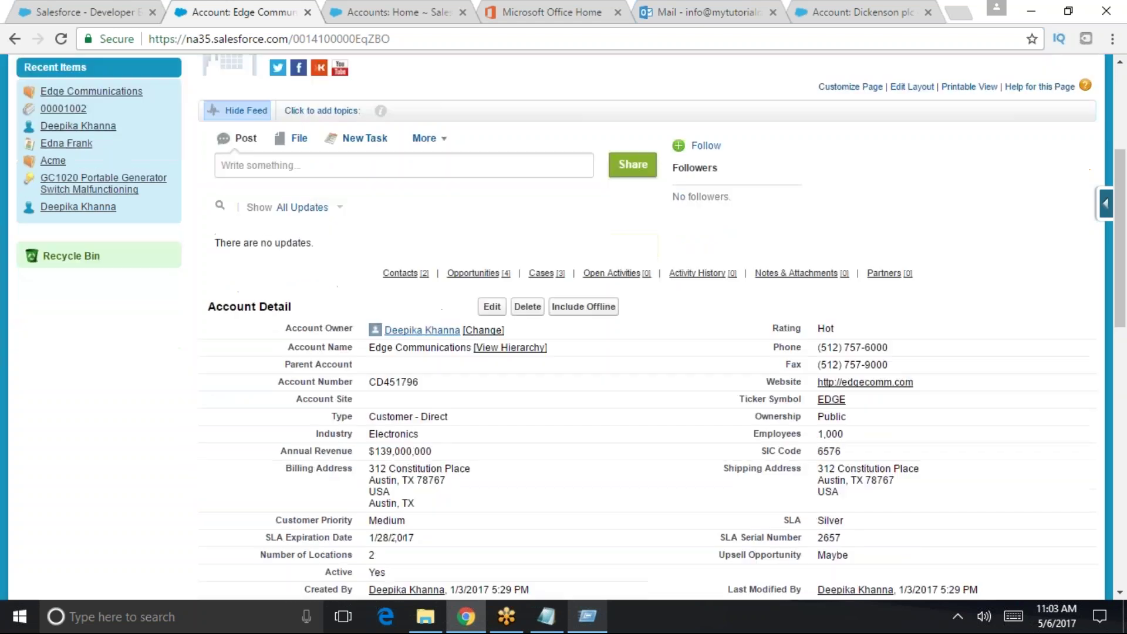
- Highlight the Contacts, Opportunities and Cases headings, then bring up Setup from the home tab
drag(277, 122, 234, 117)
drag(305, 225, 231, 226)
drag(262, 367, 224, 367)
scroll(270, 352, up, 5)
scroll(281, 516, down, 4)
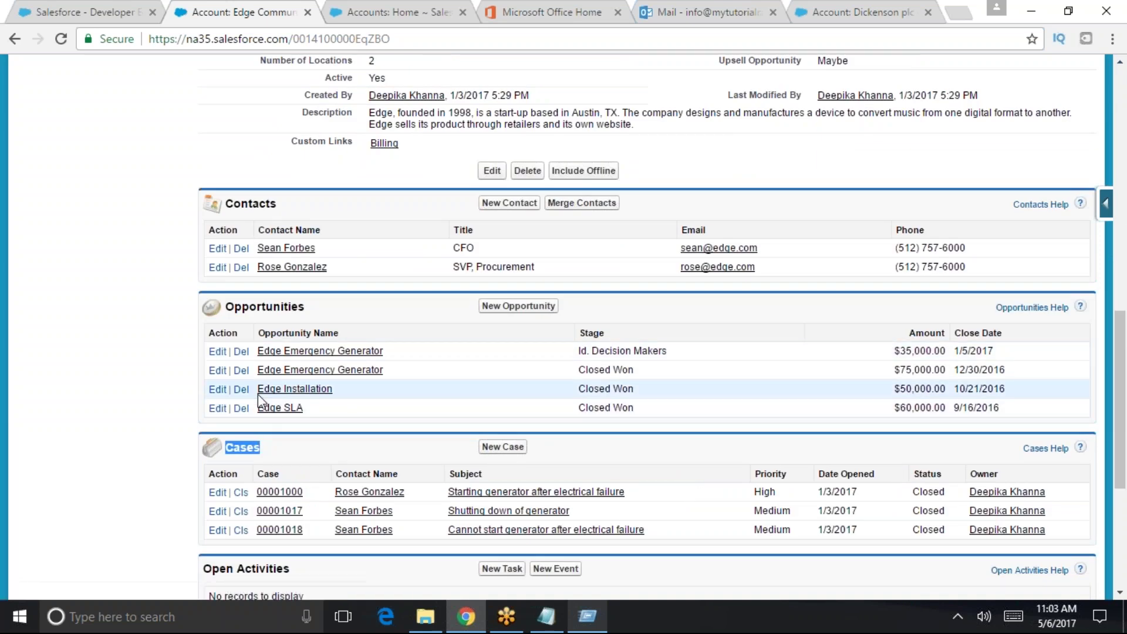
scroll(258, 393, up, 4)
scroll(399, 276, up, 4)
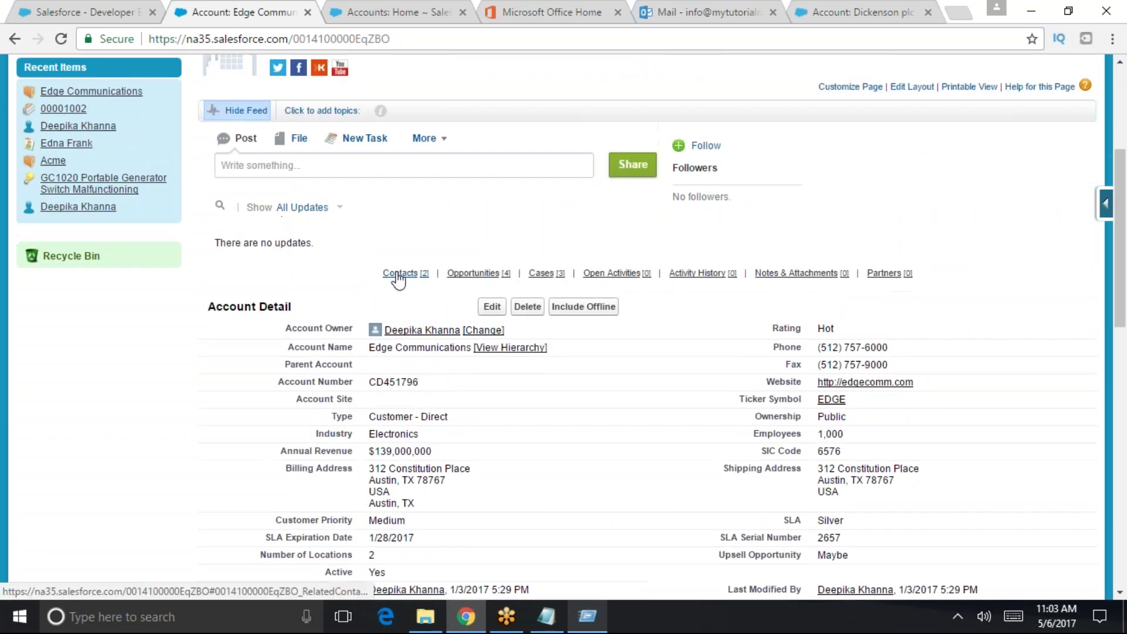
mouse_move(461, 280)
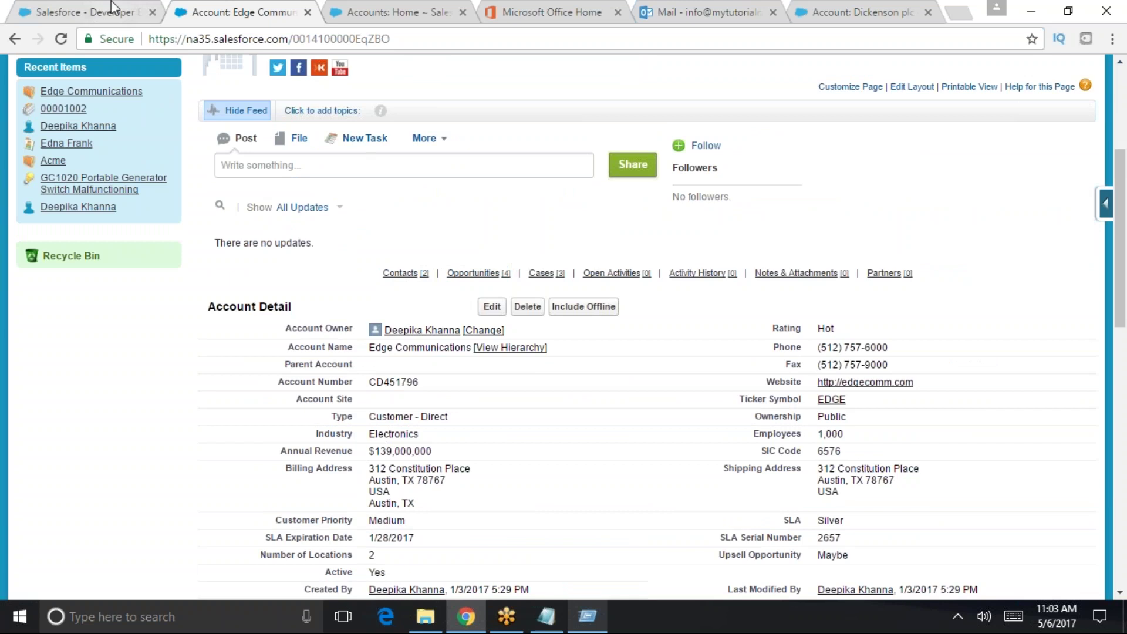
click(118, 12)
click(923, 84)
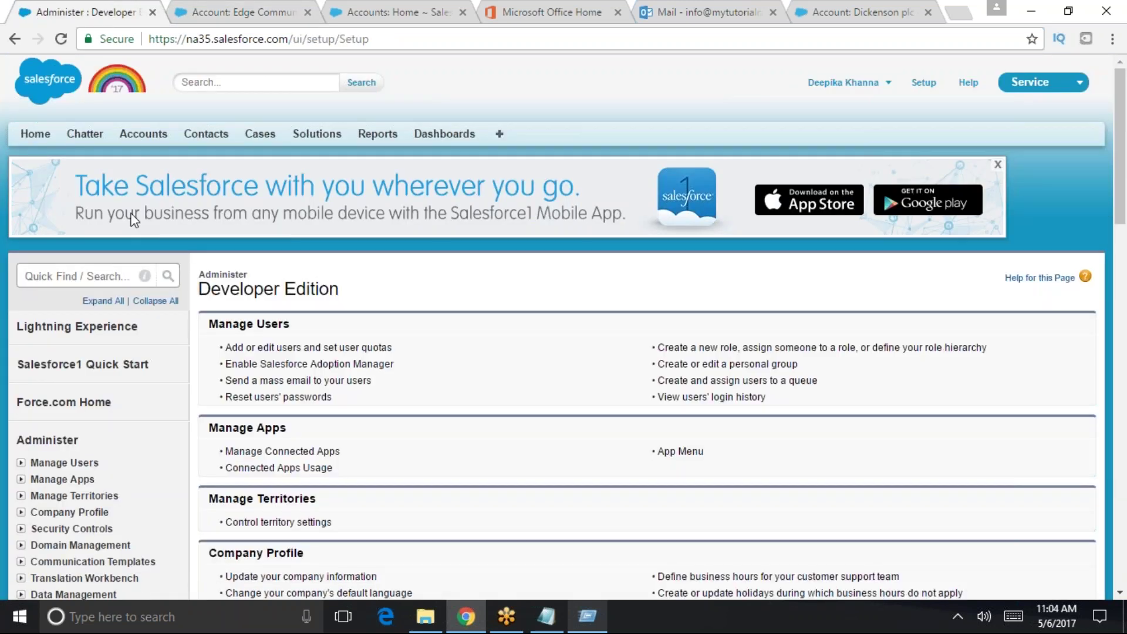
- Save User Interface settings with Hover Details and Related List Hover Links off, then return to Edge Communications
text(user )
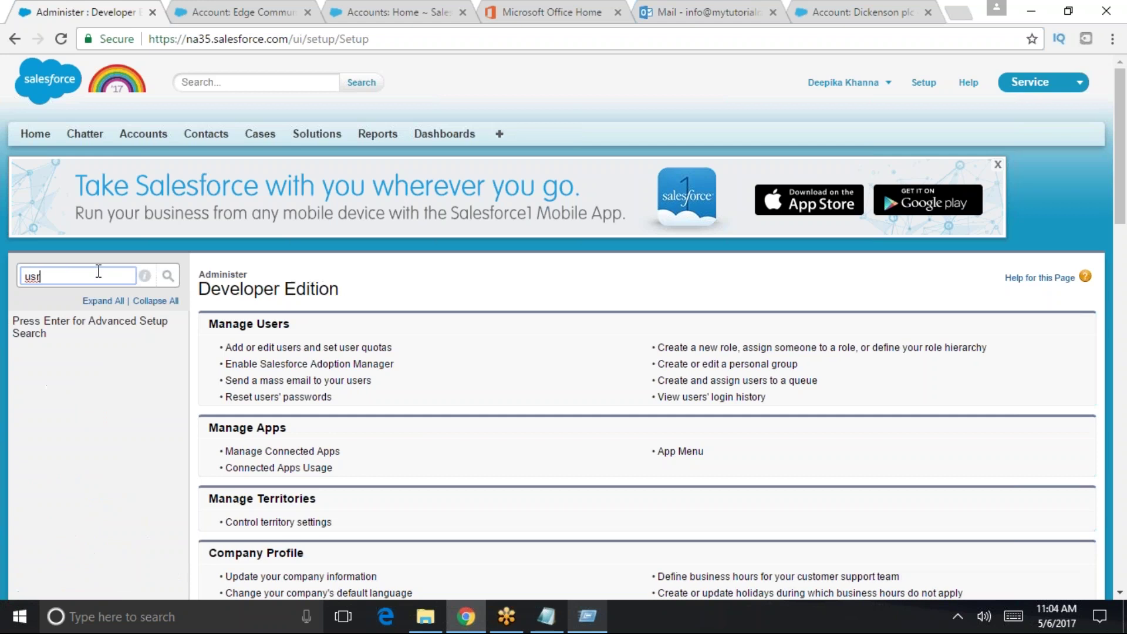
text(in)
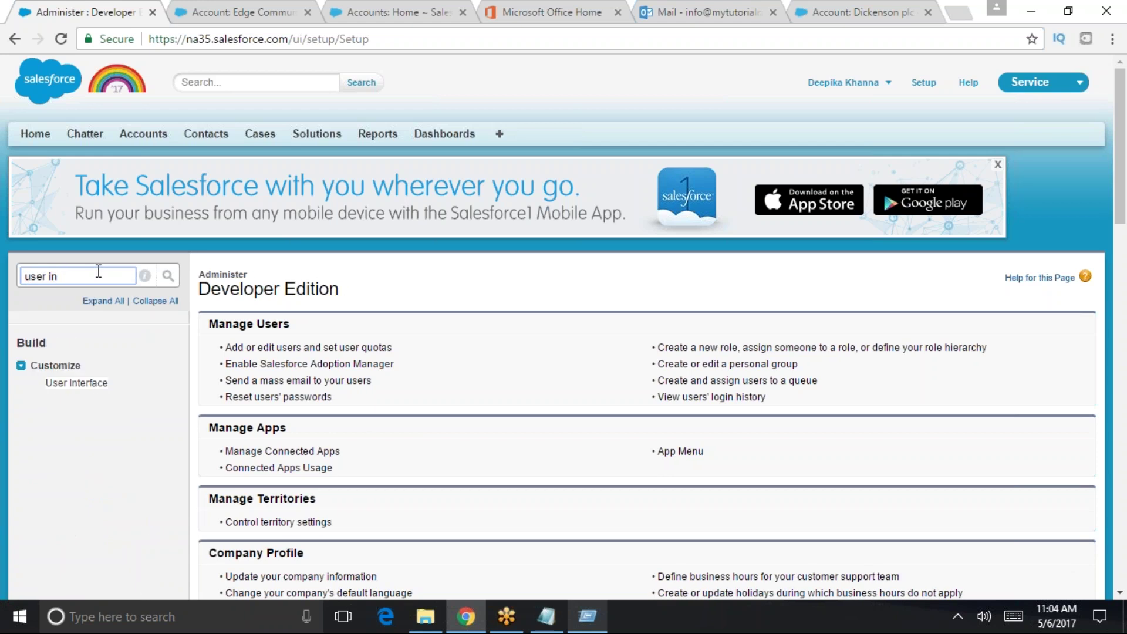
click(77, 384)
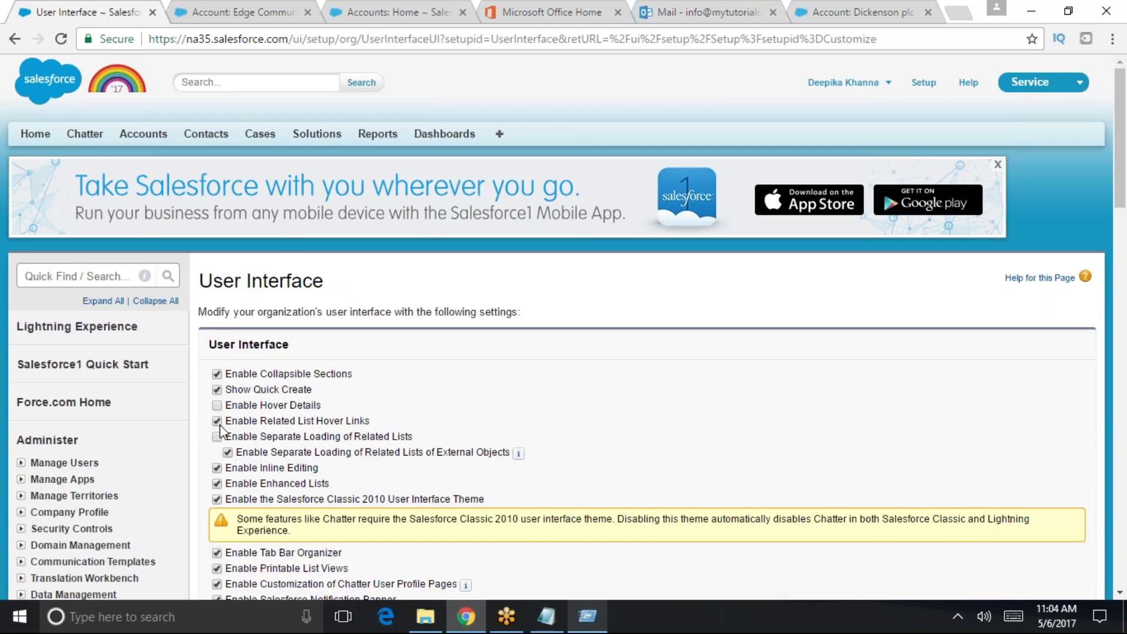
scroll(485, 462, down, 15)
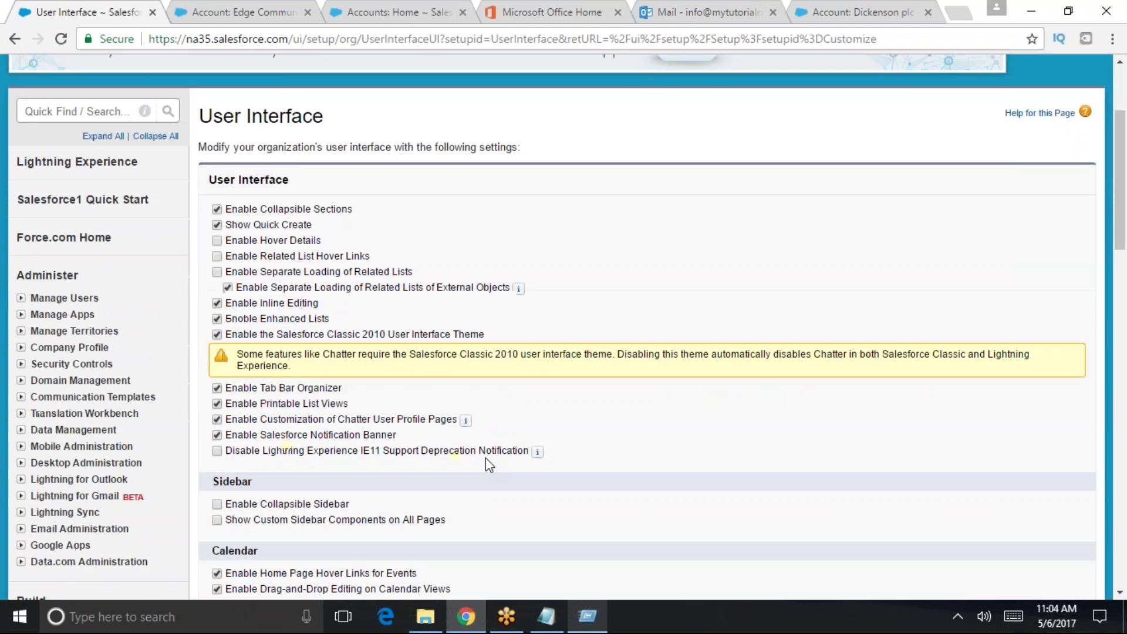
click(485, 347)
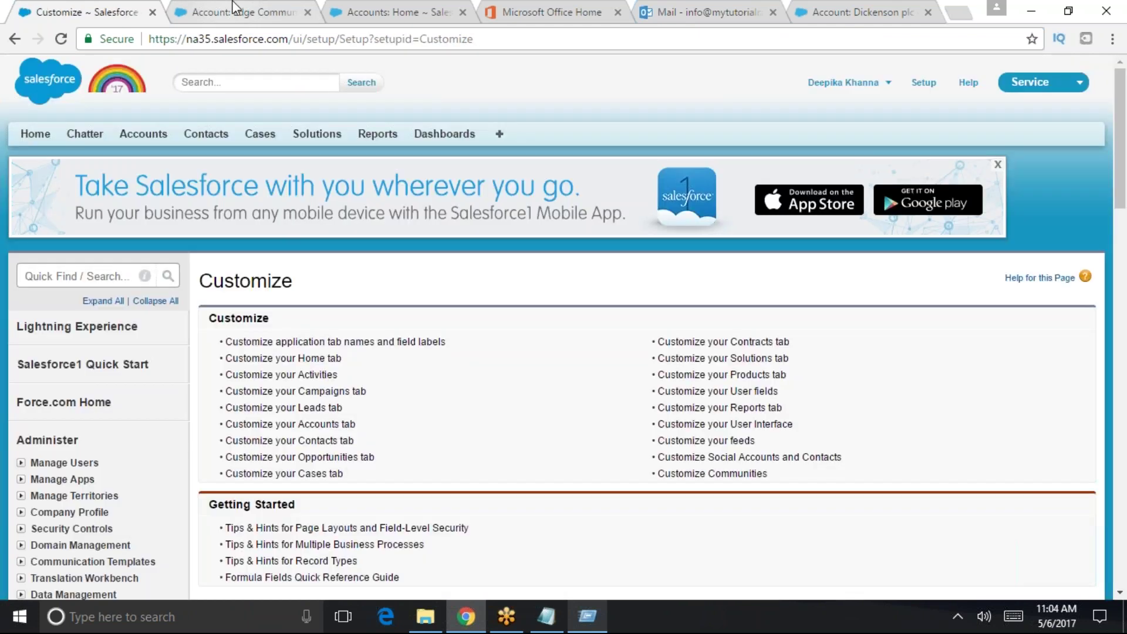
click(238, 9)
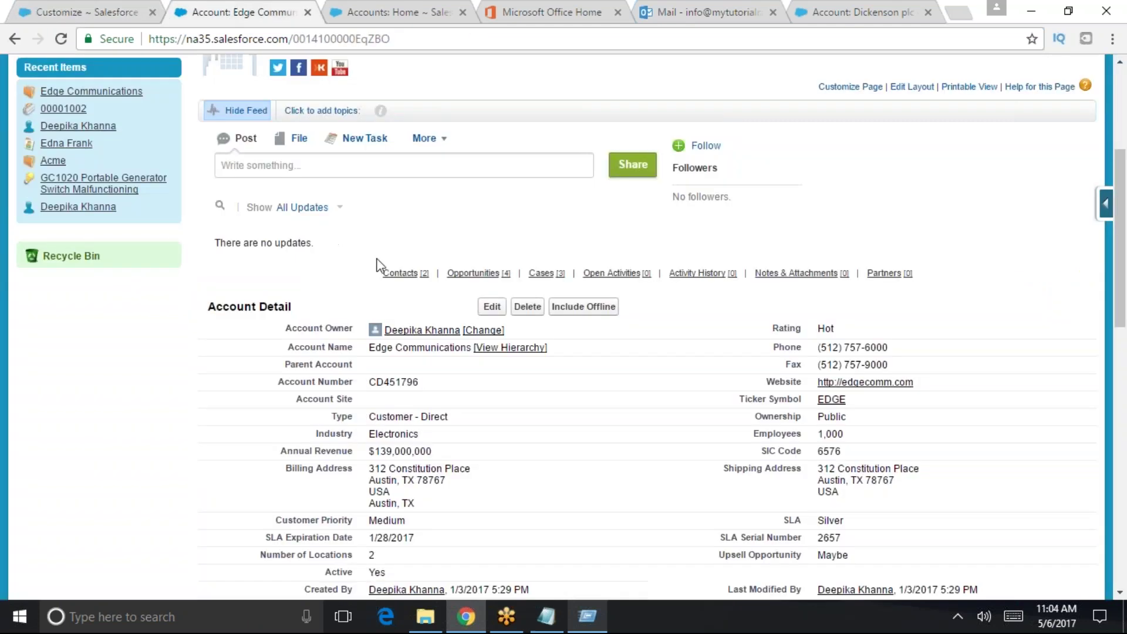
click(391, 39)
key(Return)
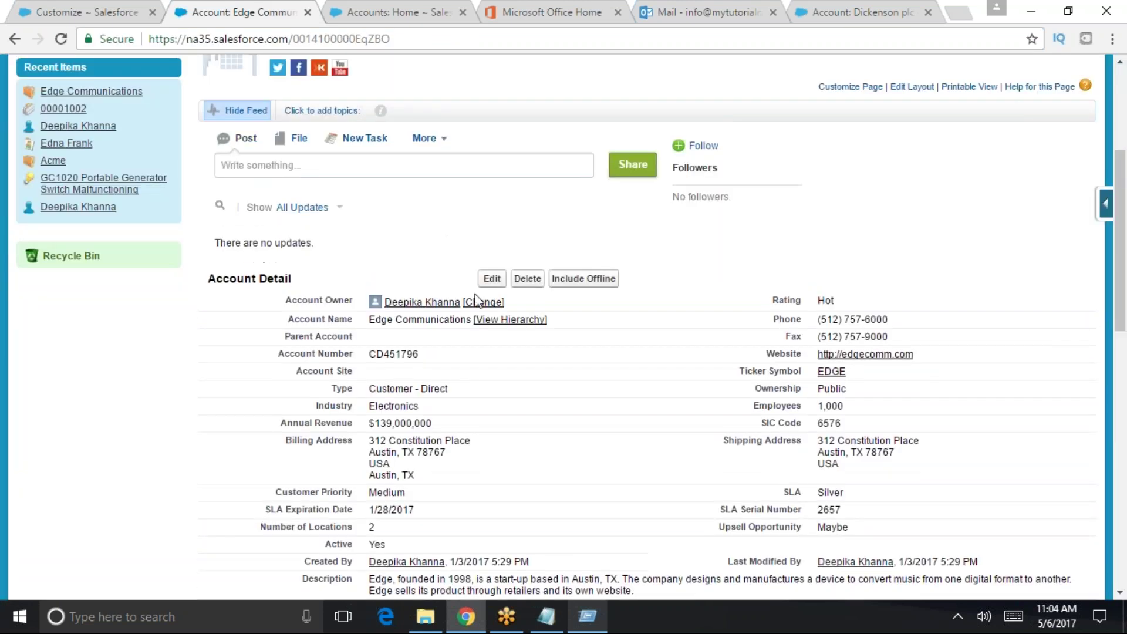
scroll(476, 264, up, 1)
scroll(482, 272, up, 1)
scroll(411, 306, down, 5)
scroll(302, 332, up, 4)
scroll(467, 456, up, 3)
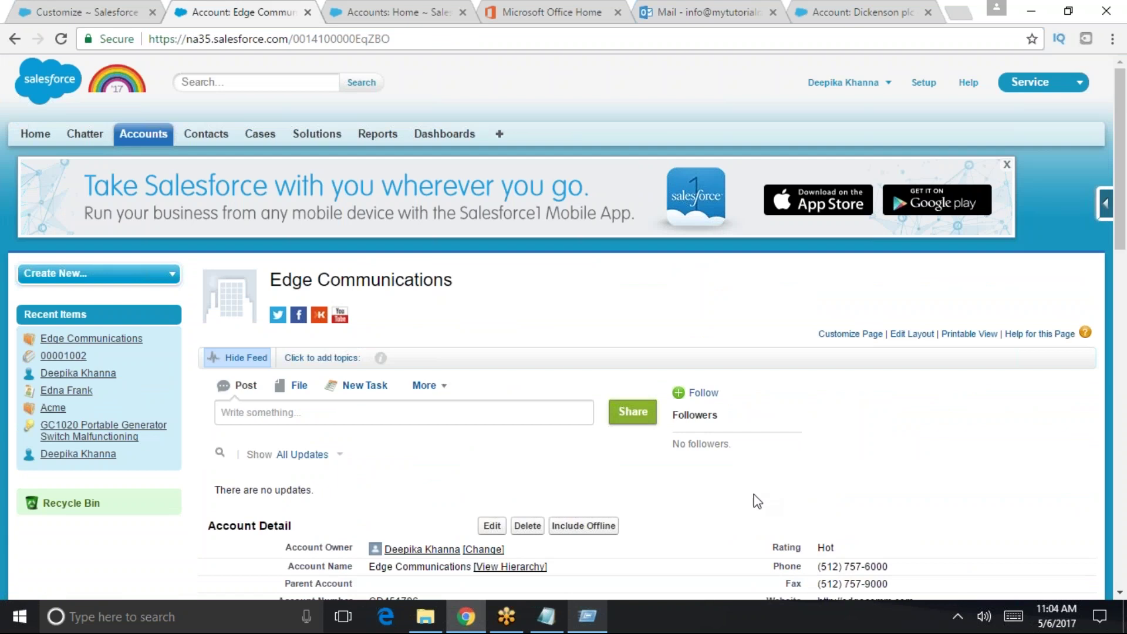
scroll(262, 411, down, 3)
scroll(589, 446, down, 3)
scroll(380, 336, up, 6)
click(168, 139)
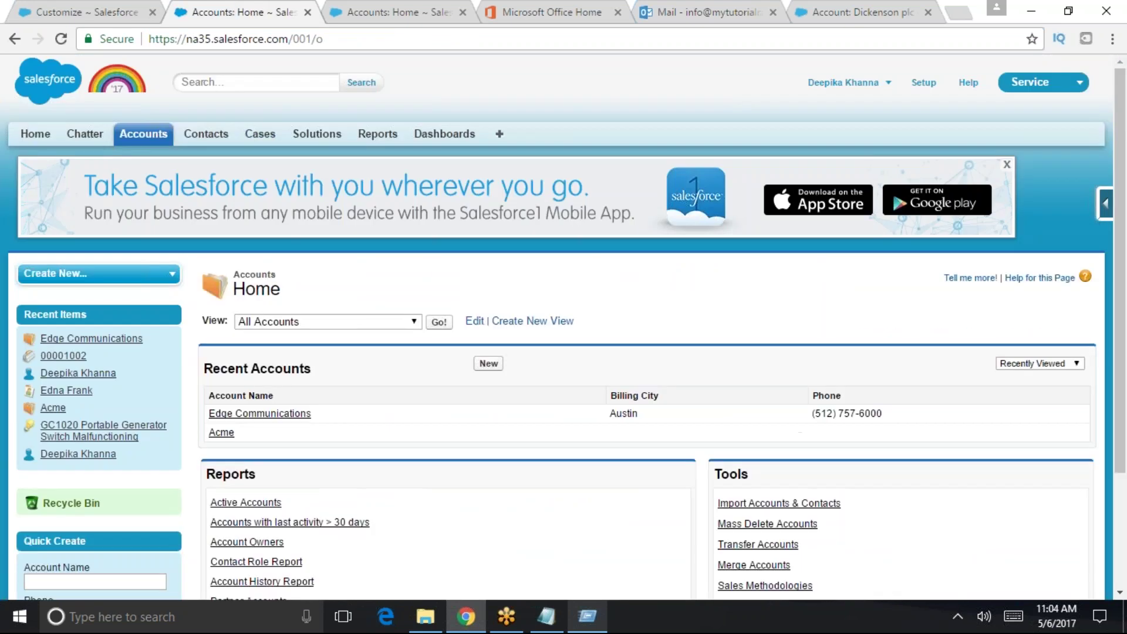
click(258, 414)
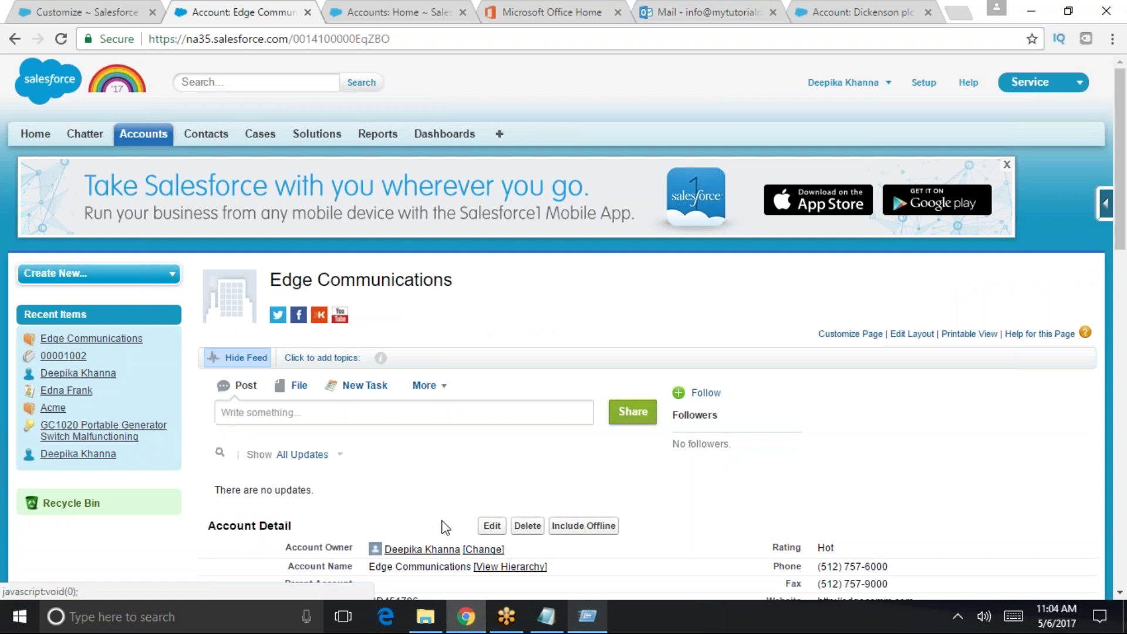
scroll(647, 540, down, 10)
scroll(647, 543, down, 4)
scroll(647, 543, up, 4)
scroll(493, 261, up, 6)
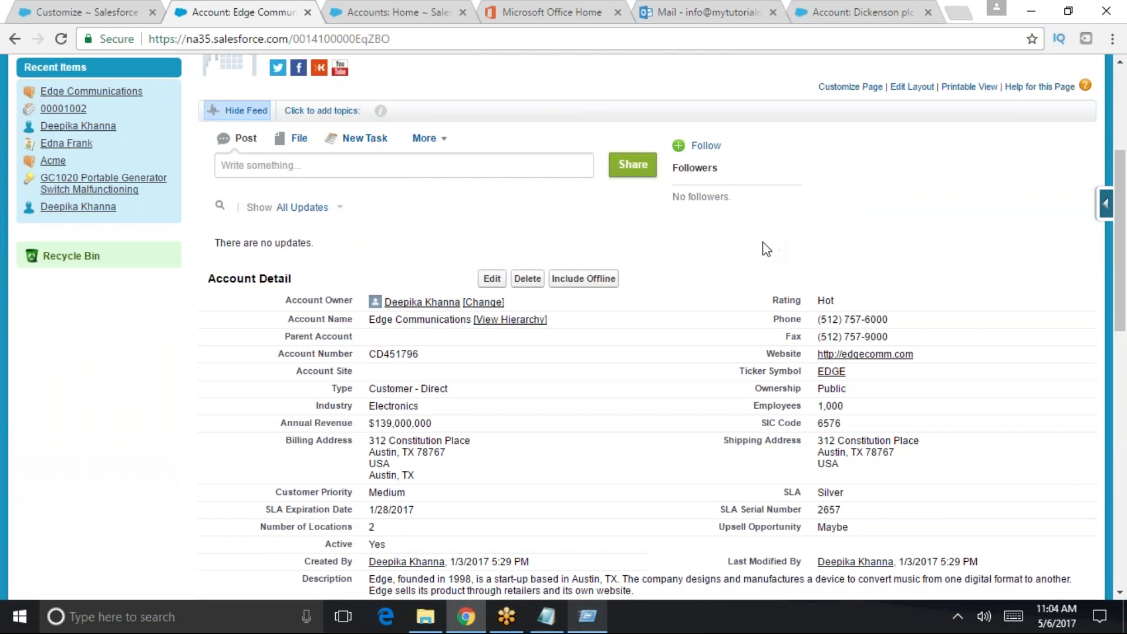
- Save User Interface settings with Related List Hover Links re-enabled, then return to Edge Communications
click(97, 12)
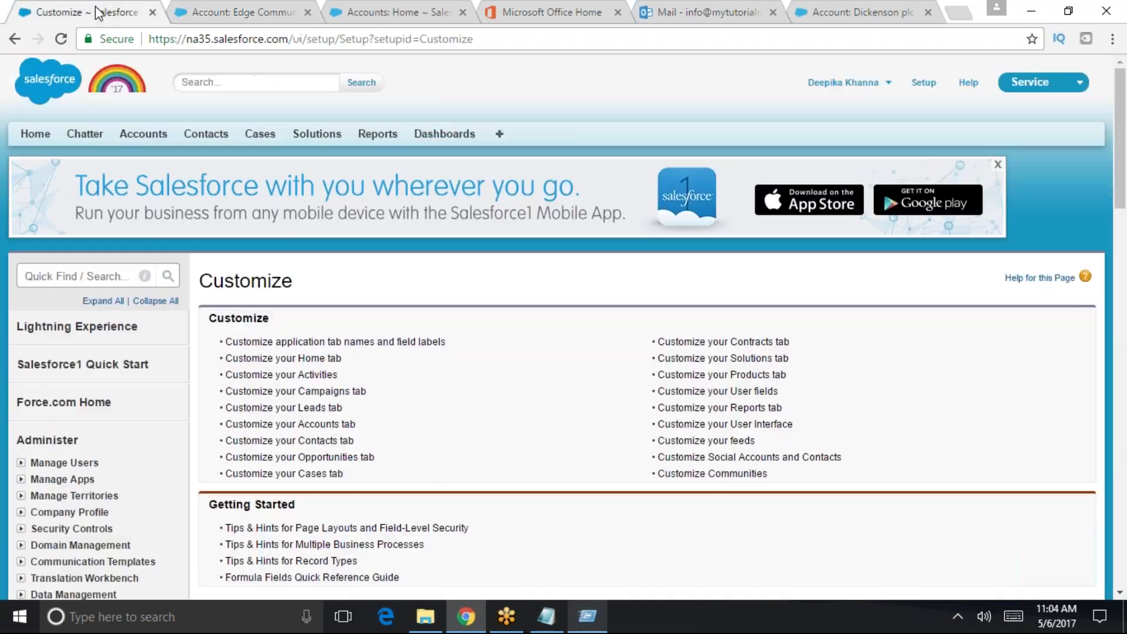
scroll(275, 441, down, 4)
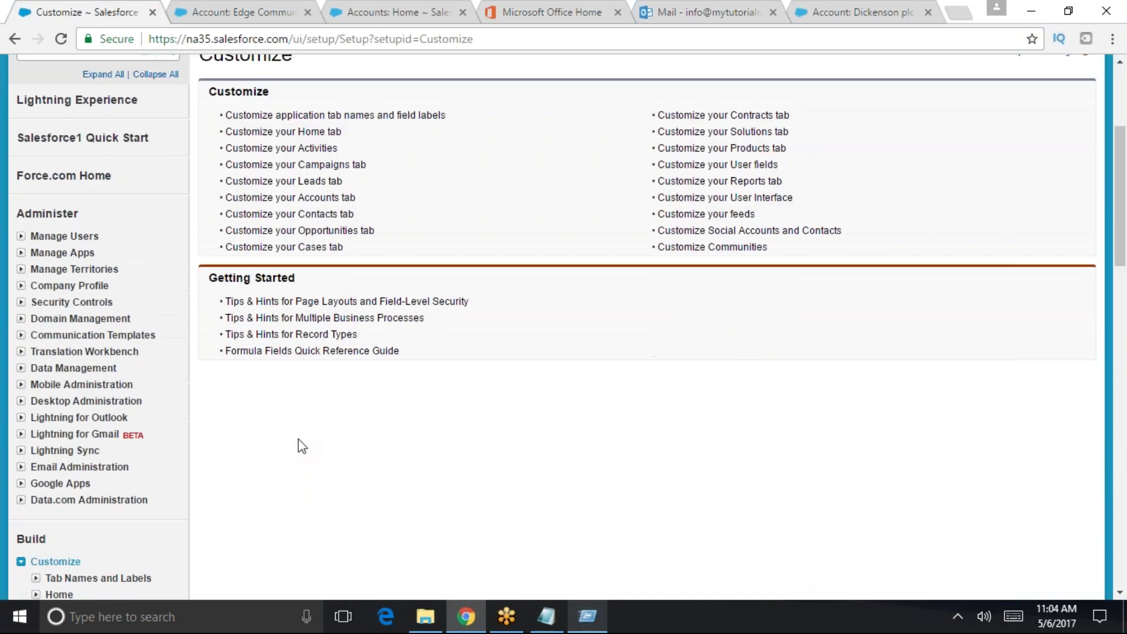
scroll(237, 414, up, 3)
scroll(70, 276, up, 1)
click(70, 276)
text(user i)
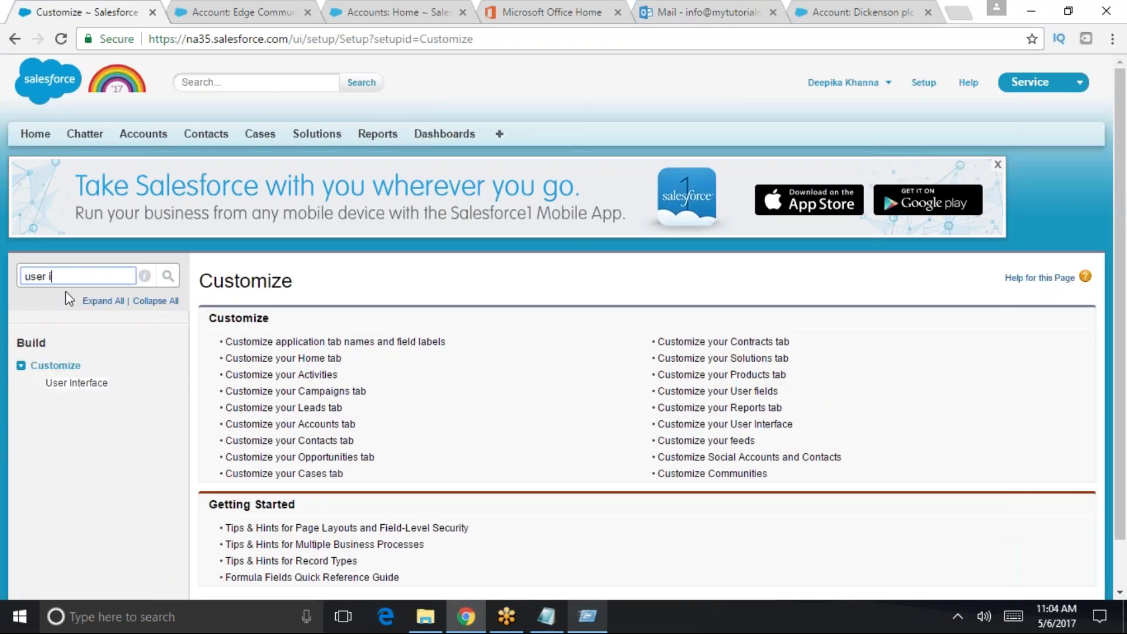
click(79, 383)
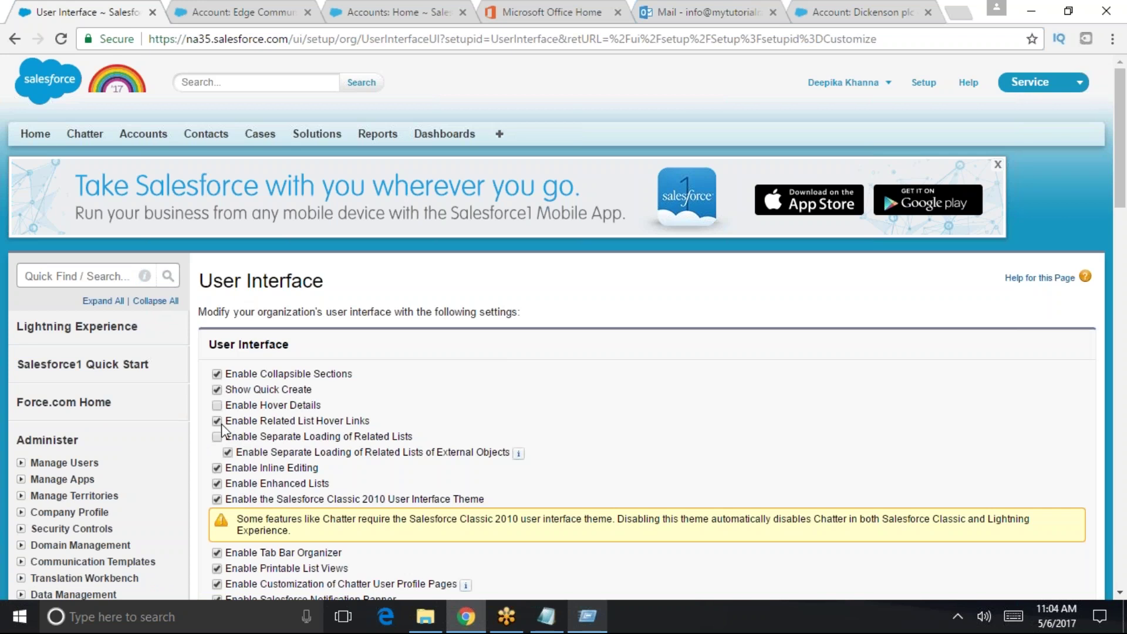
scroll(572, 473, down, 10)
click(485, 429)
click(265, 13)
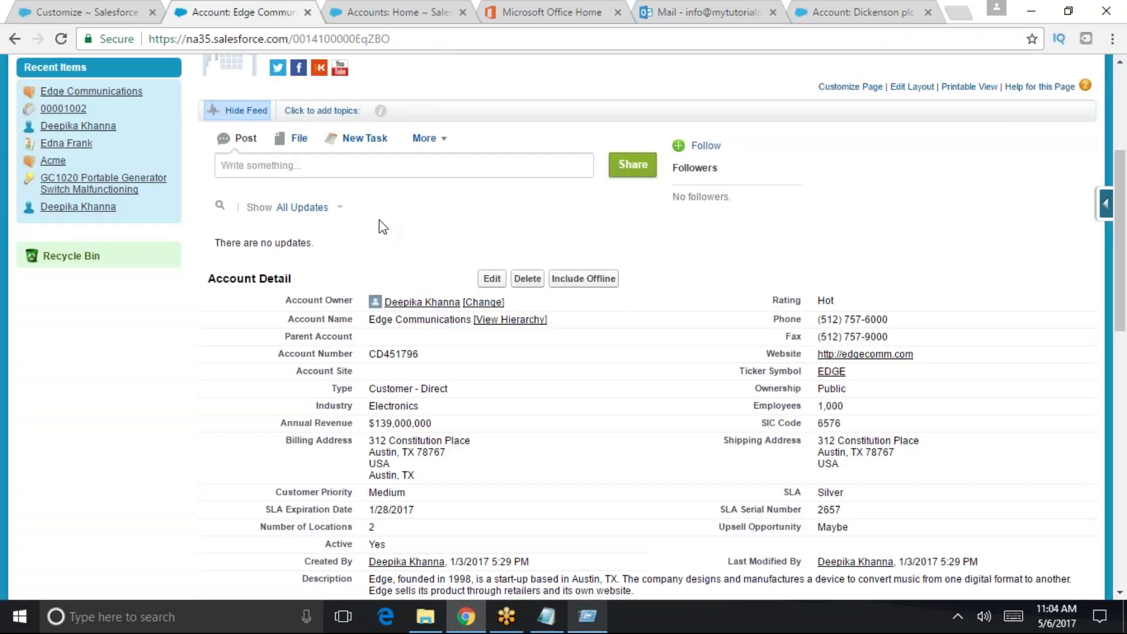
- Reload the Edge Communications account, reopen it from Recent Accounts and scroll its related lists
scroll(382, 227, up, 5)
key(ctrl+l)
key(Return)
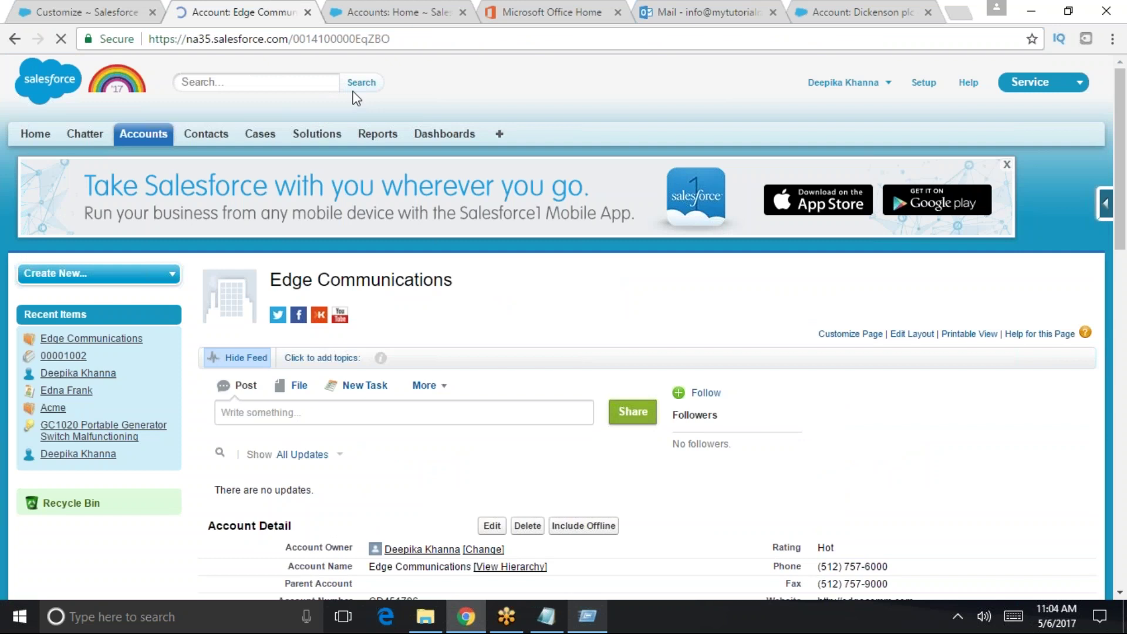
scroll(566, 364, down, 8)
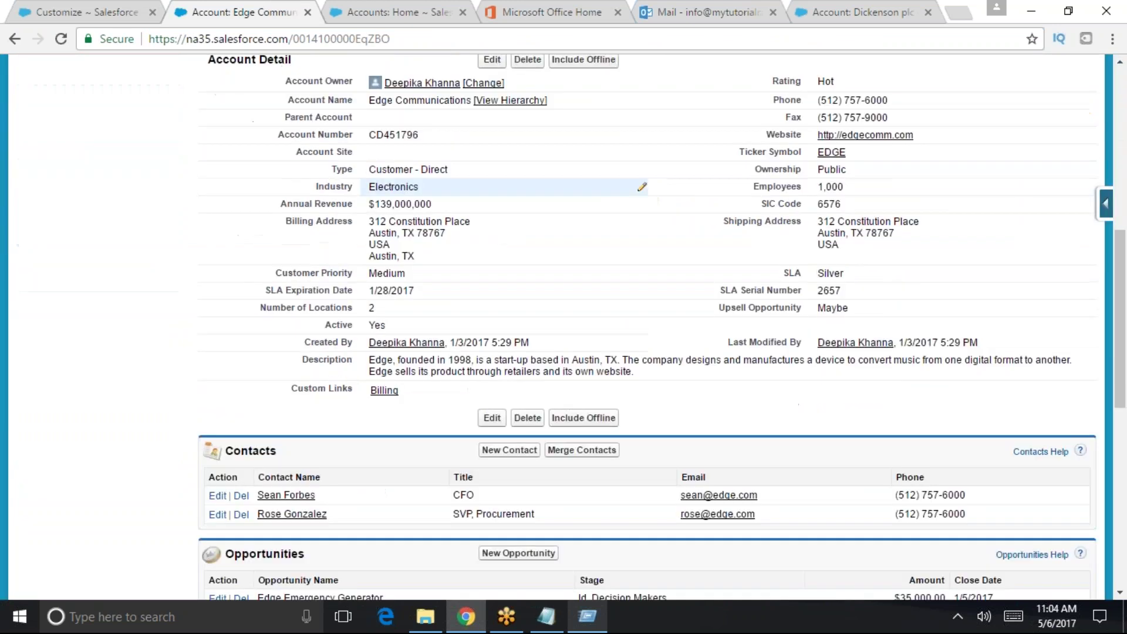
scroll(567, 360, up, 8)
click(143, 133)
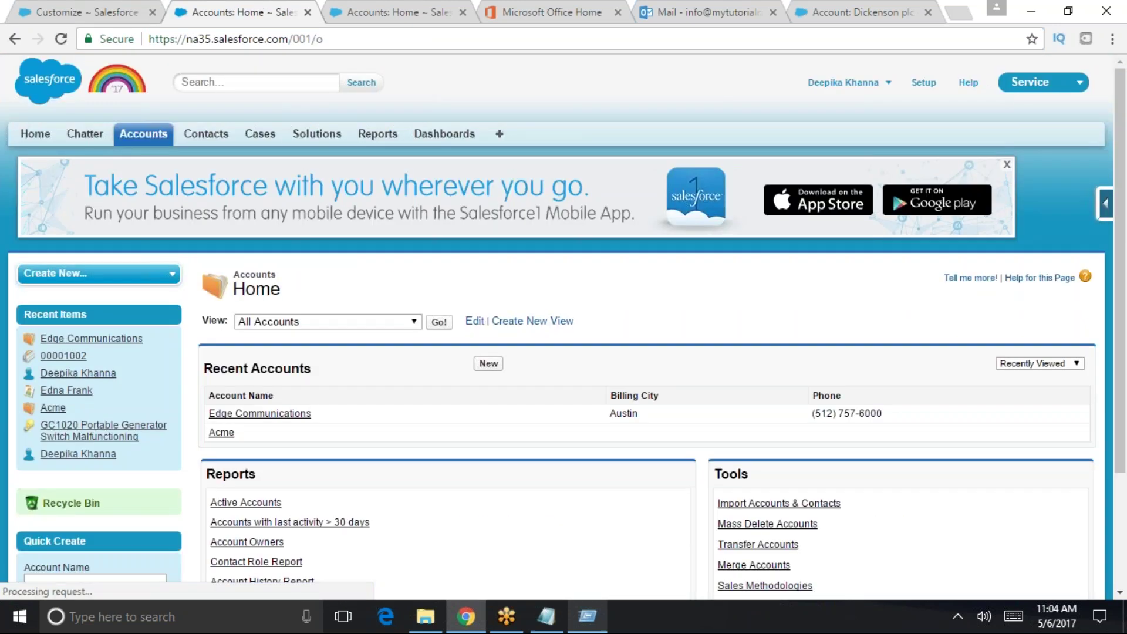
click(278, 414)
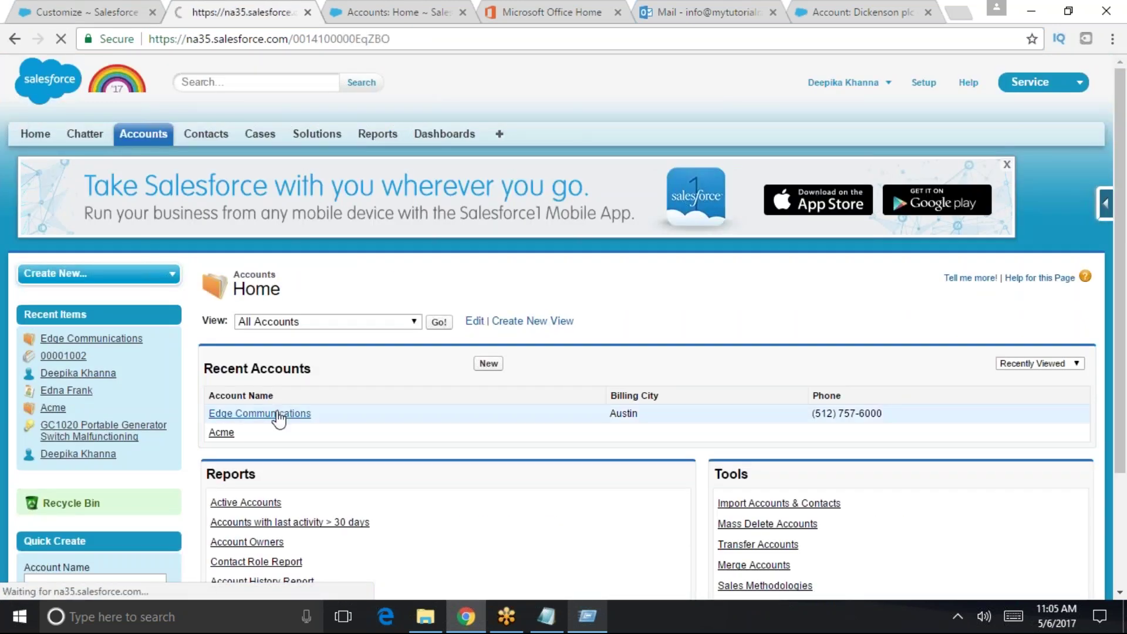
scroll(481, 460, down, 1)
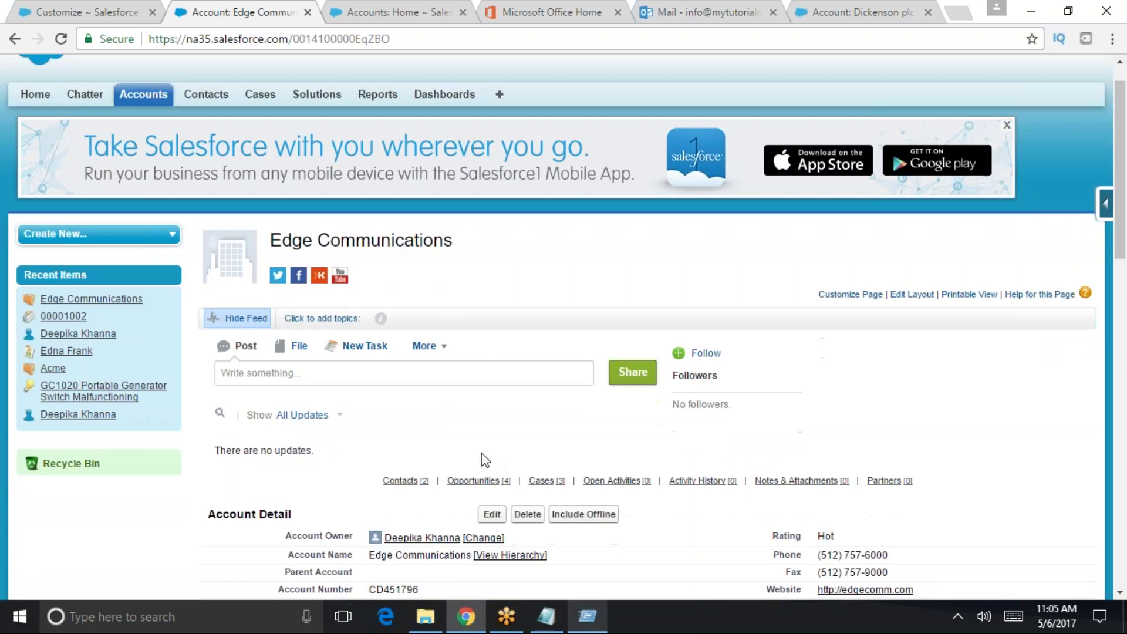
scroll(481, 459, down, 3)
mouse_move(550, 367)
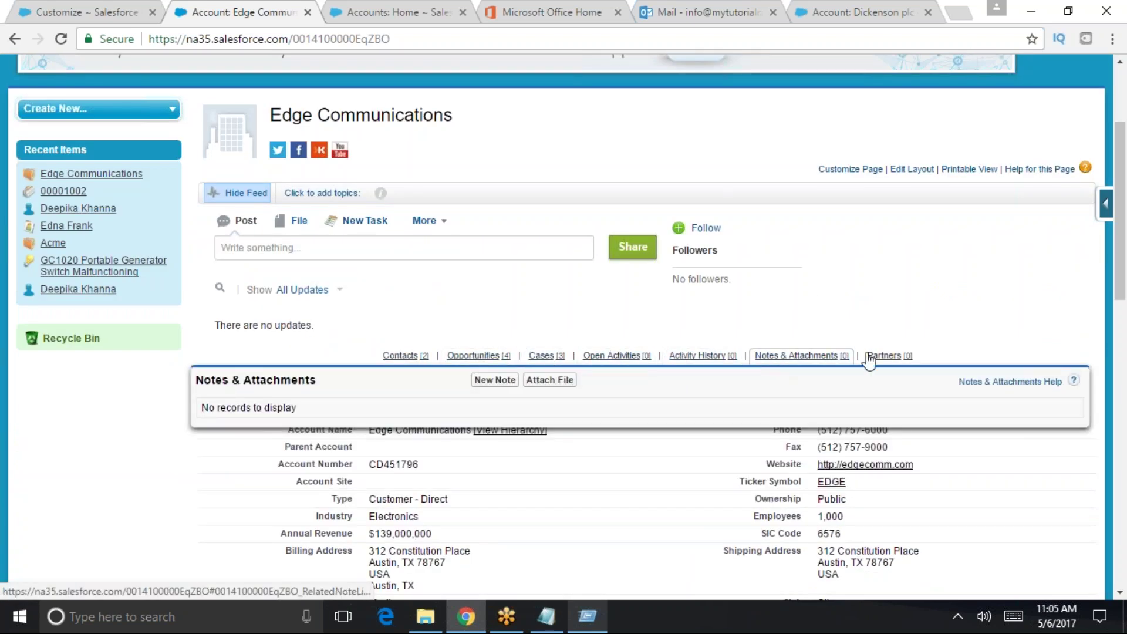
click(86, 12)
- Find User Interface settings with 'user int' and highlight Enable Separate Loading of Related Lists
click(82, 273)
text(user int)
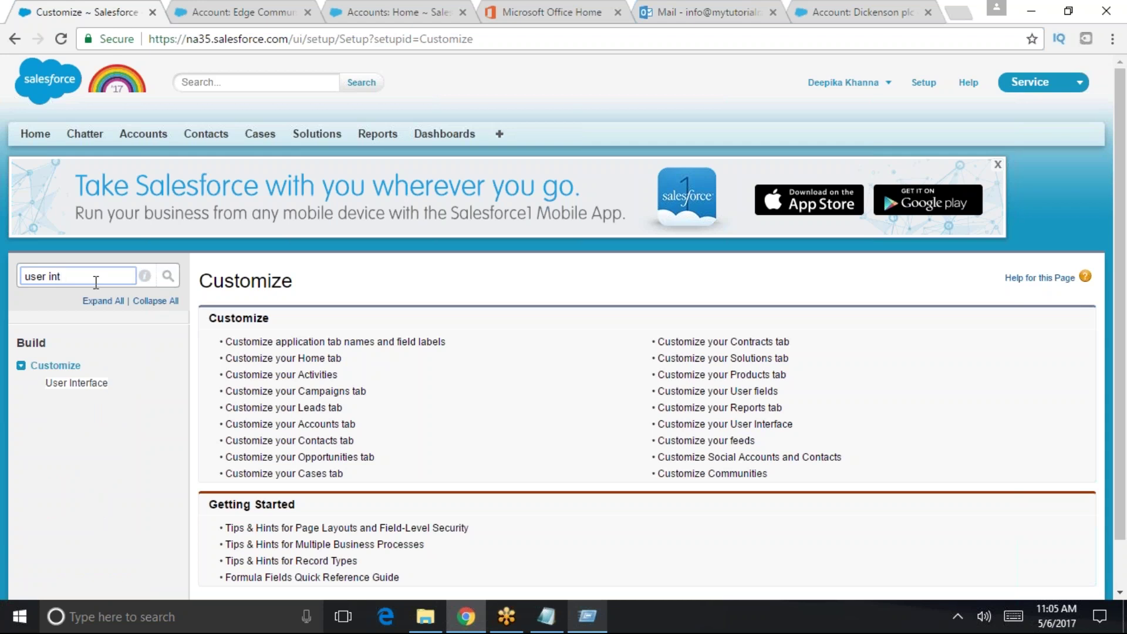
click(88, 382)
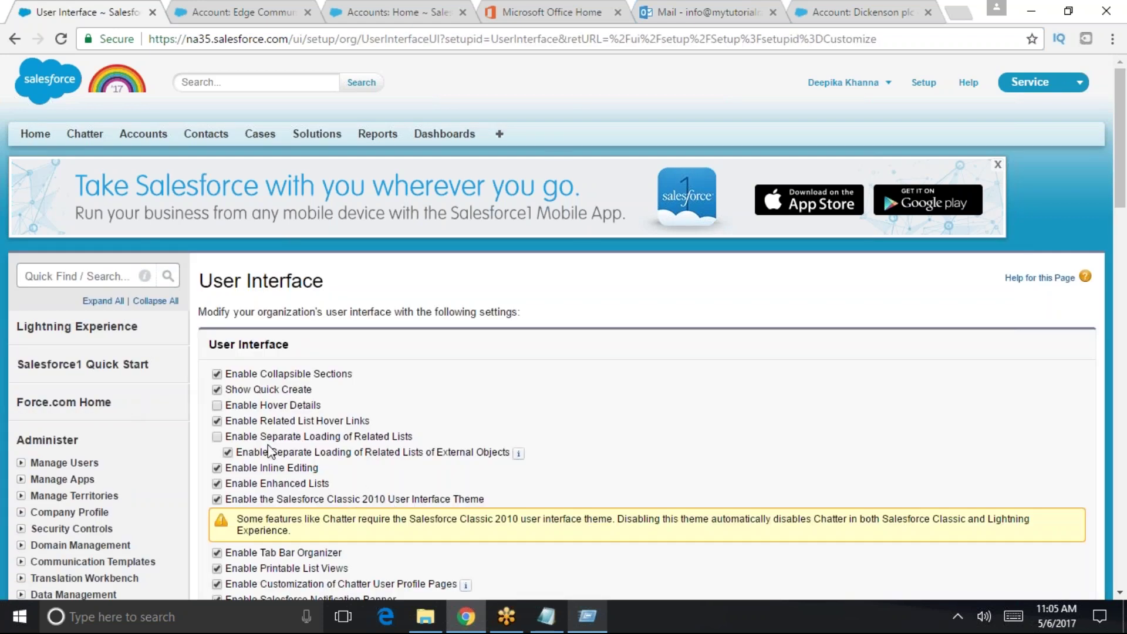
drag(230, 440, 424, 448)
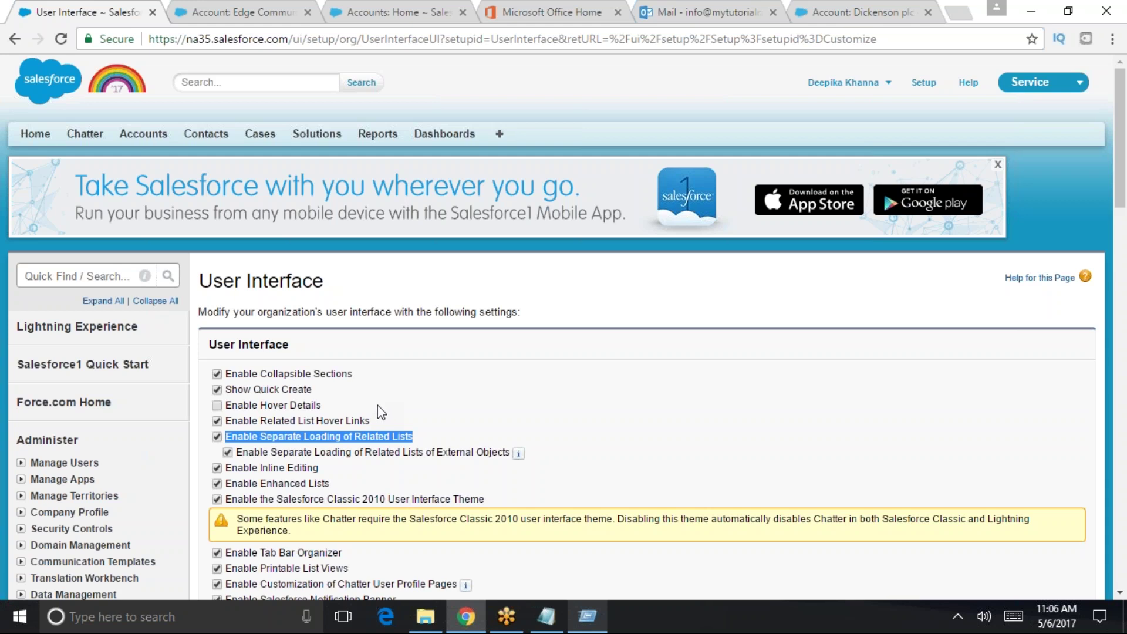
scroll(380, 405, down, 1)
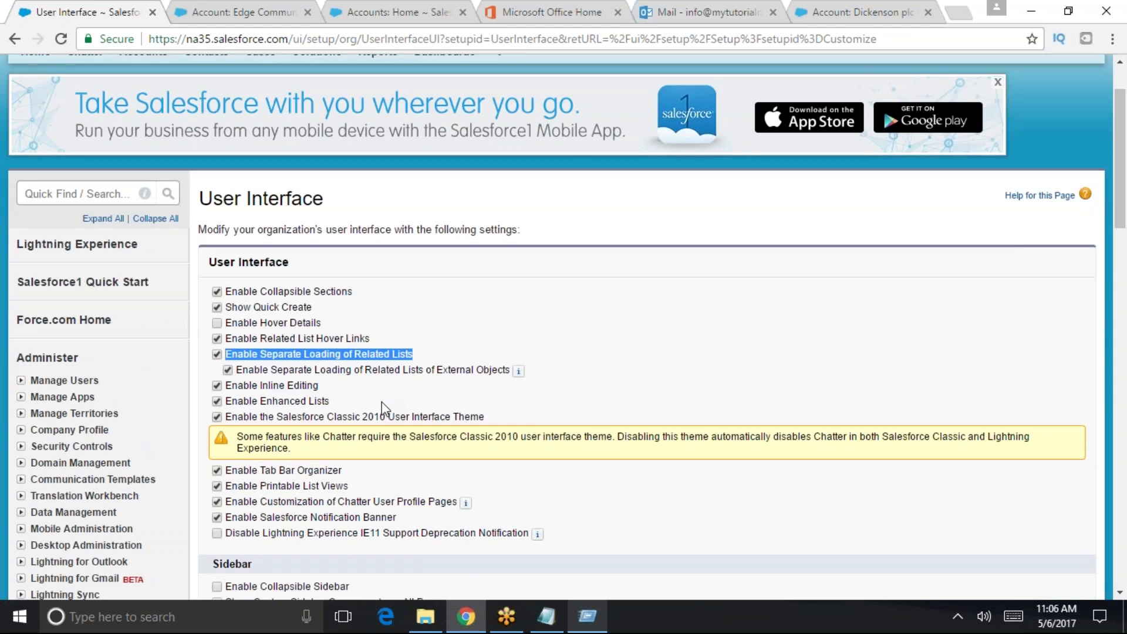
scroll(382, 406, down, 1)
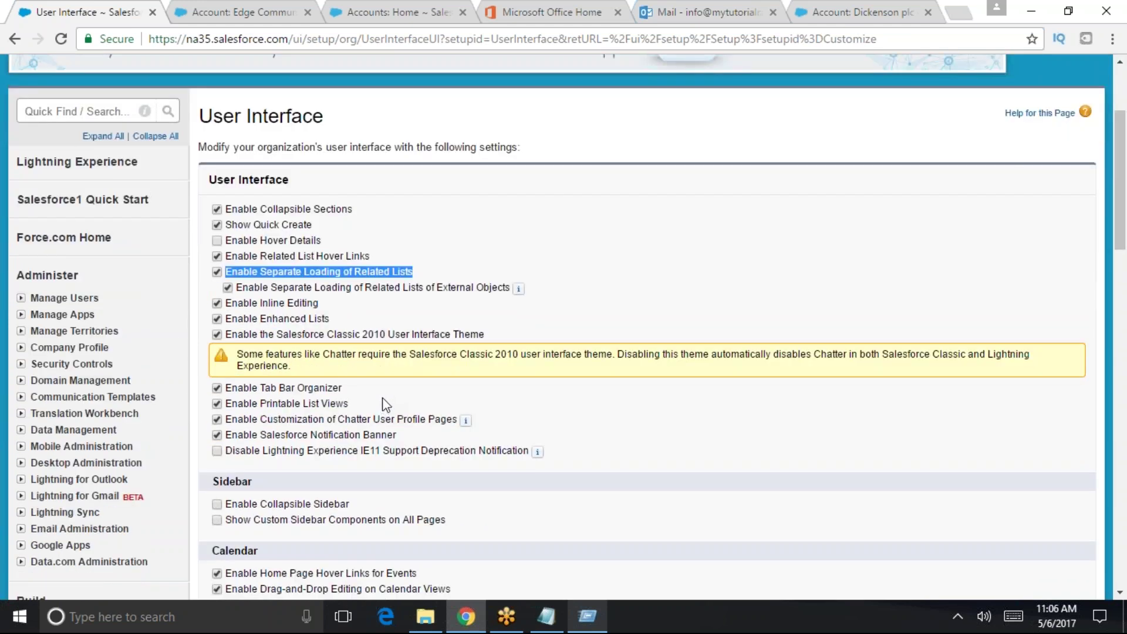
scroll(439, 360, up, 2)
scroll(439, 359, down, 3)
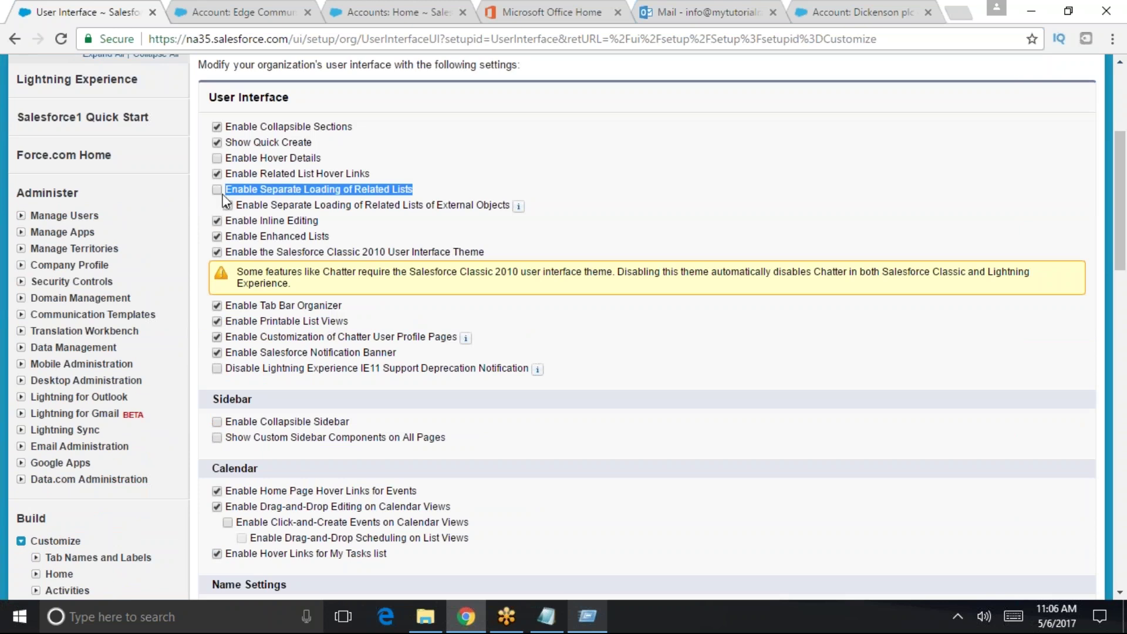
- Return to the Edge Communications tab and go to the Accounts home
click(244, 11)
scroll(358, 217, up, 1)
click(152, 141)
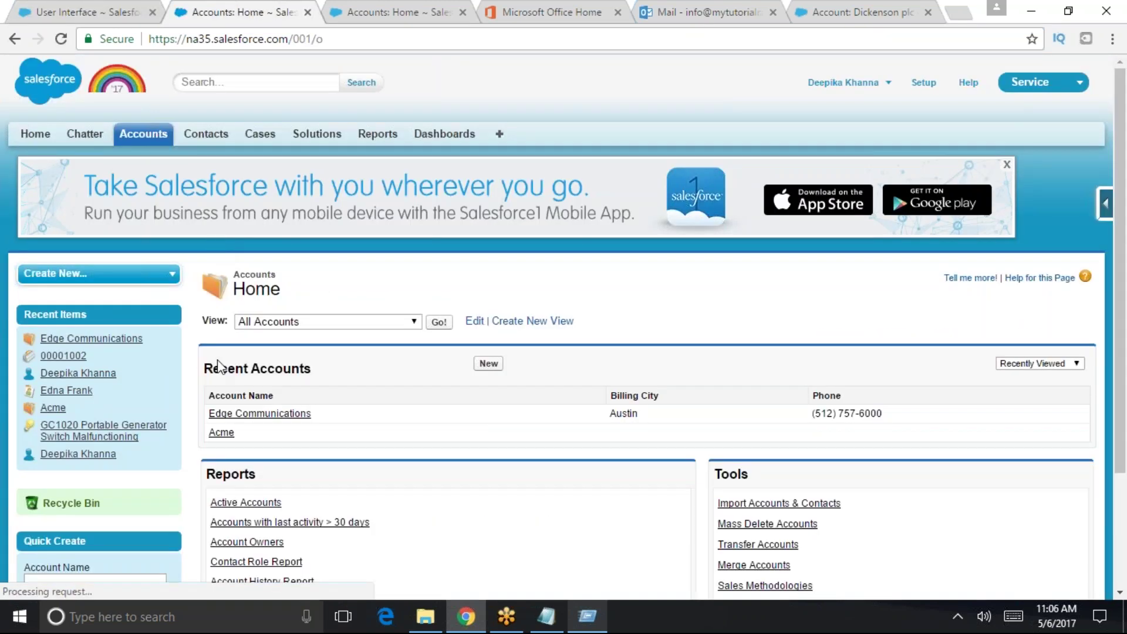
- Open Edge Communications and scroll through its 2 contacts, 4 opportunities and 3 cases
click(259, 413)
scroll(397, 411, down, 1)
scroll(397, 411, down, 5)
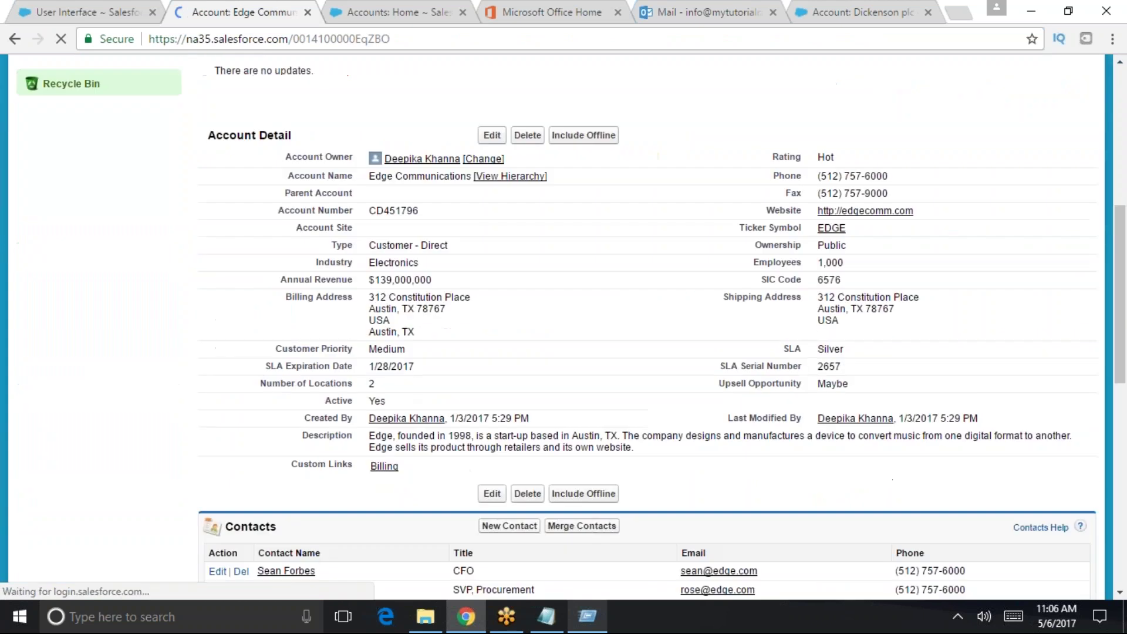
scroll(382, 329, down, 5)
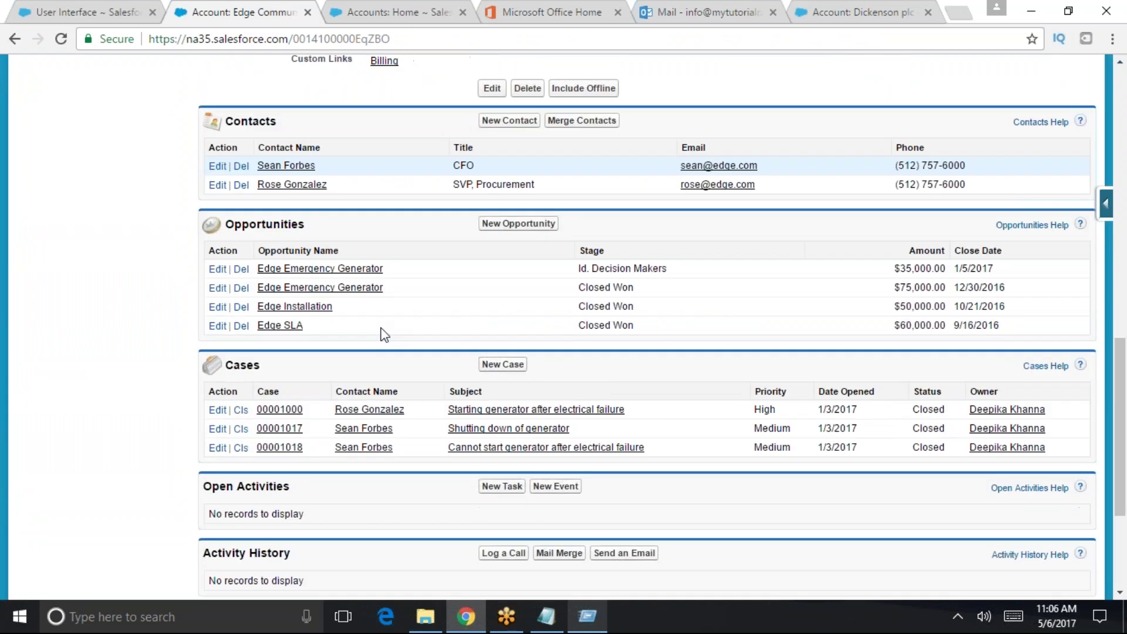
scroll(373, 376, up, 5)
scroll(411, 405, up, 4)
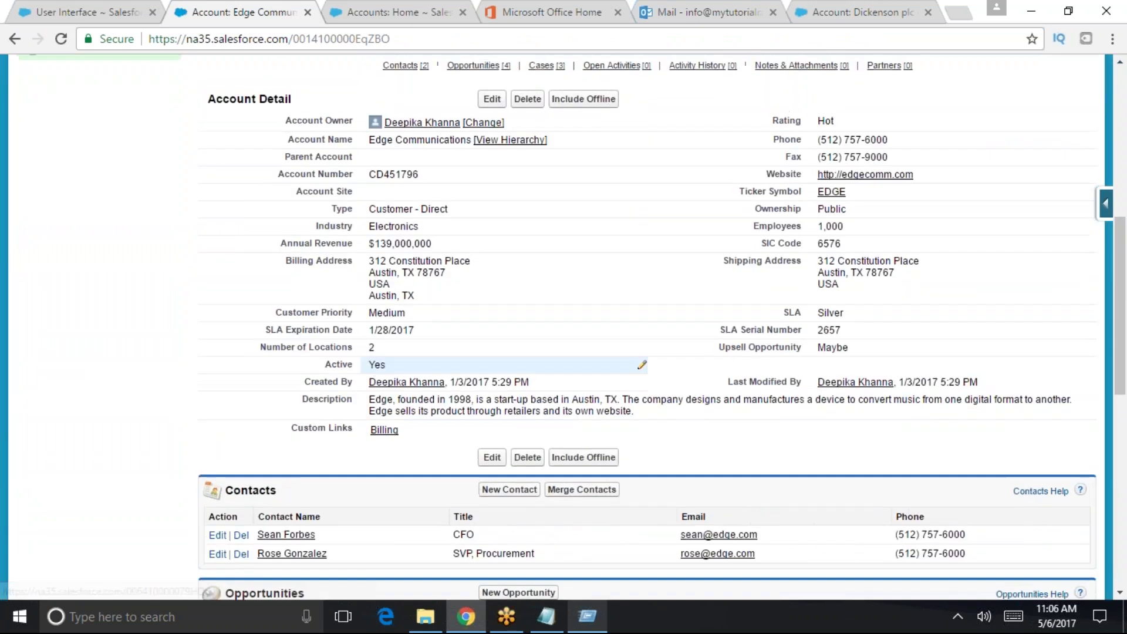
scroll(386, 389, down, 5)
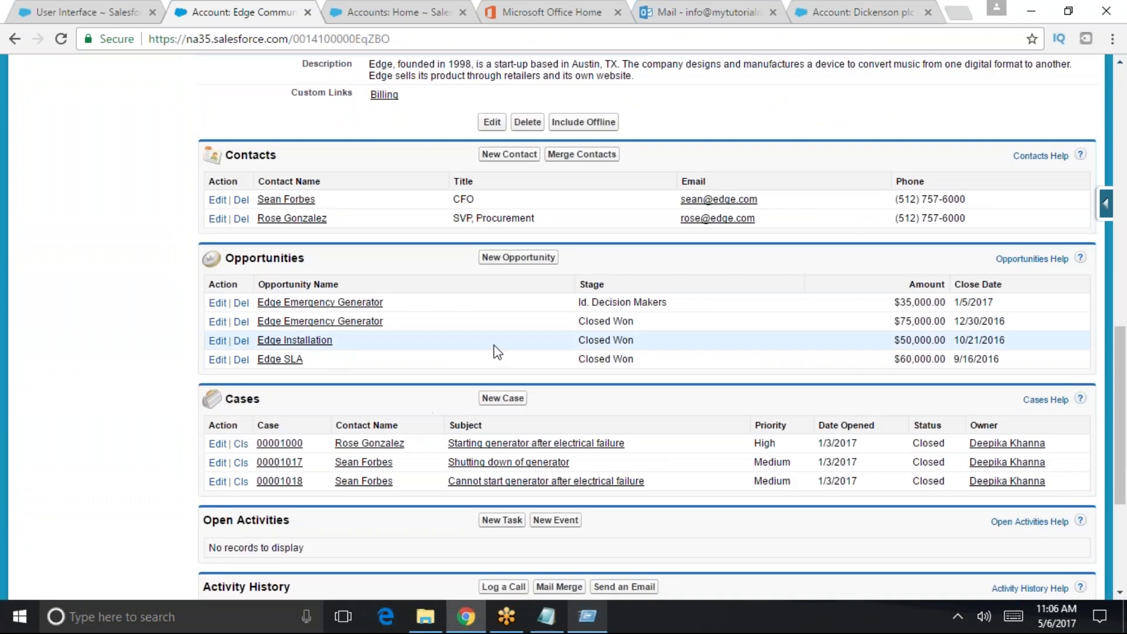
scroll(505, 411, down, 4)
scroll(486, 411, up, 7)
scroll(483, 381, up, 6)
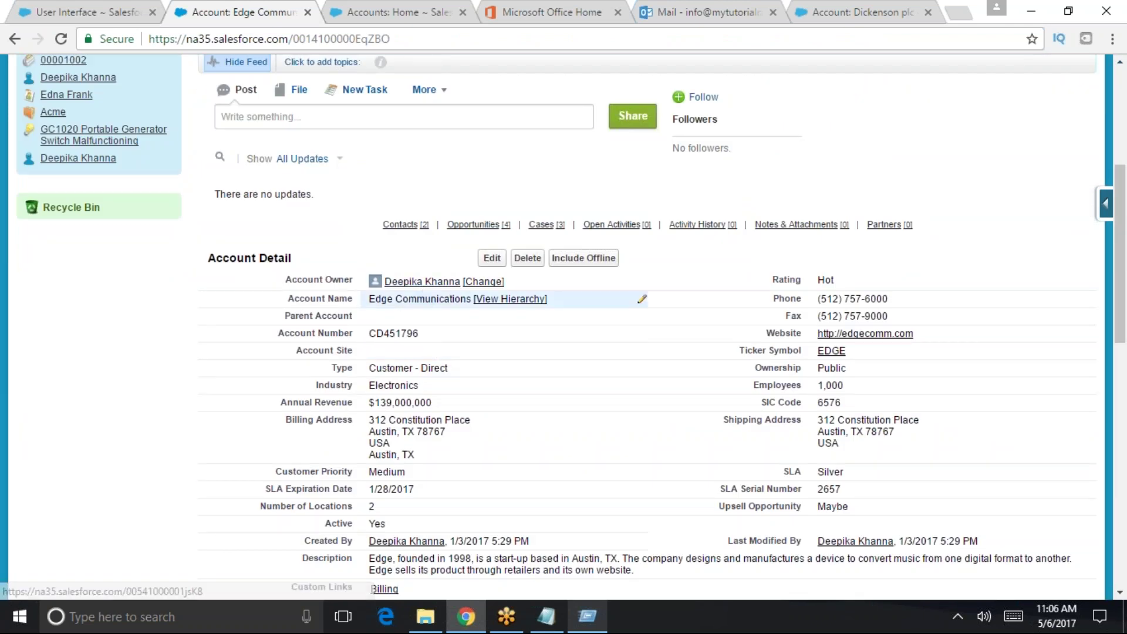
- Save the User Interface settings with separate loading of related lists enabled
click(134, 9)
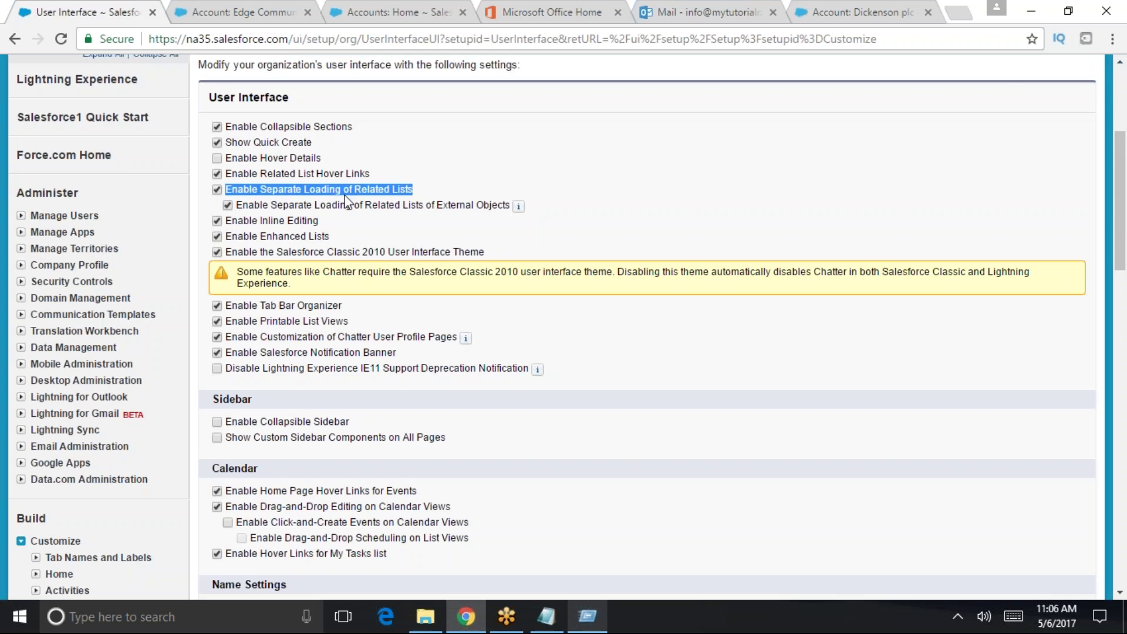
scroll(319, 190, down, 1)
scroll(404, 269, up, 4)
scroll(421, 387, down, 15)
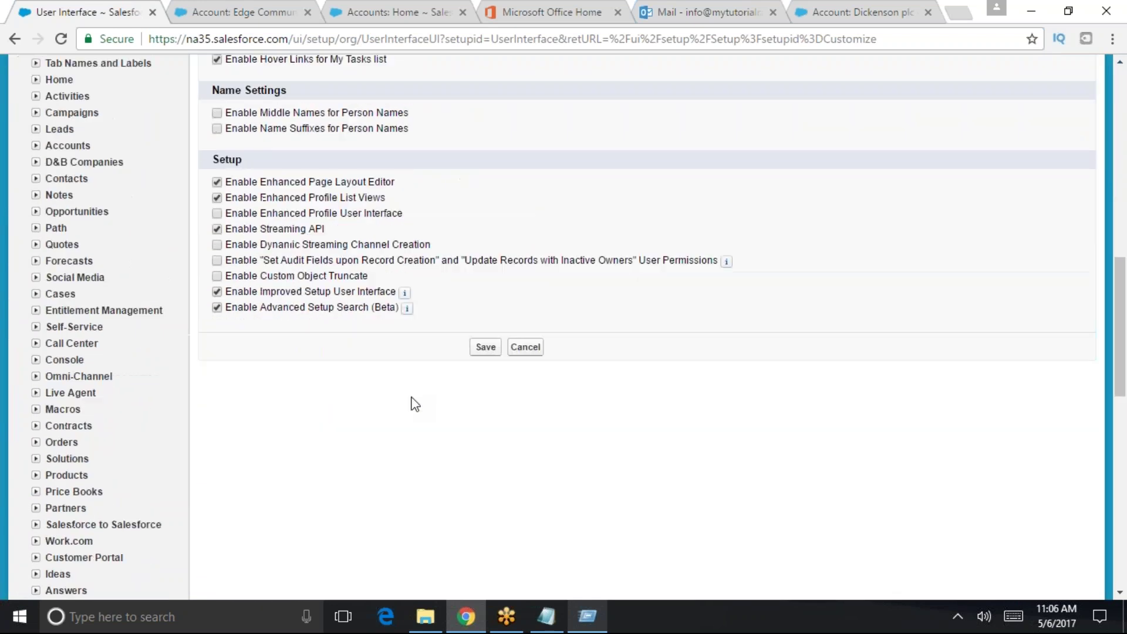
click(480, 347)
- Go back through Accounts home and reopen the Edge Communications account record
click(226, 8)
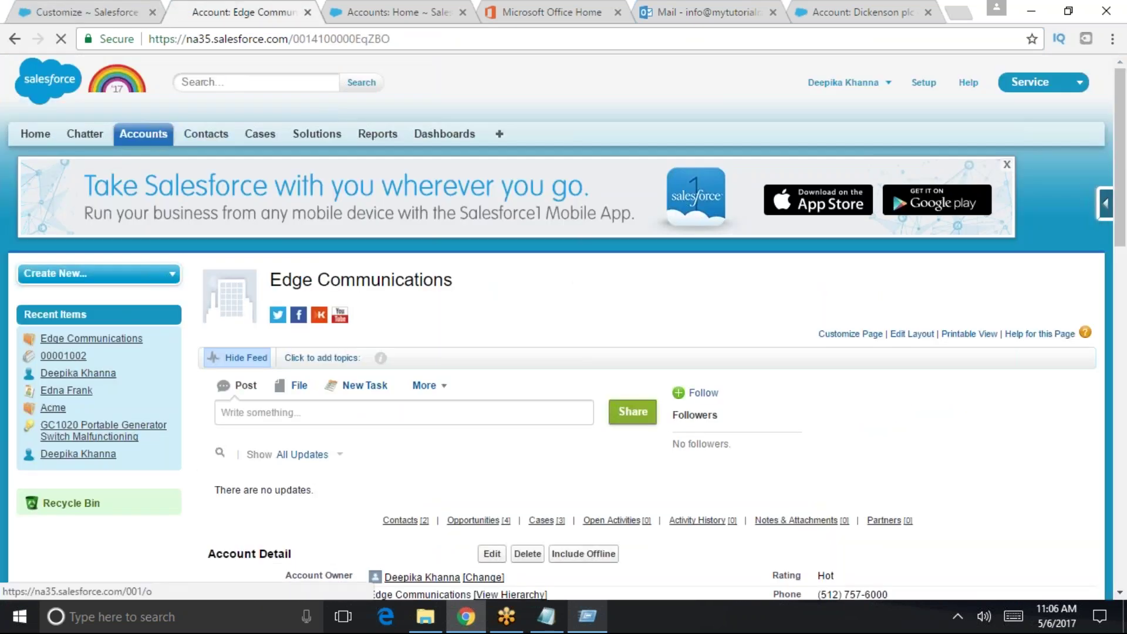
click(156, 131)
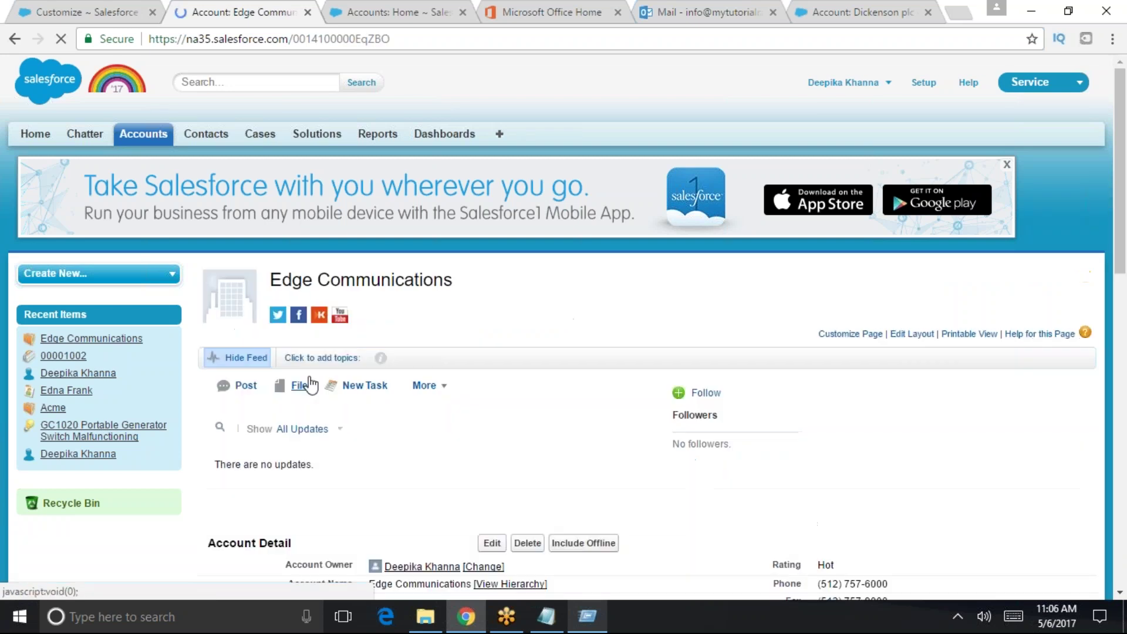
scroll(327, 391, down, 15)
scroll(353, 391, up, 12)
scroll(176, 142, up, 2)
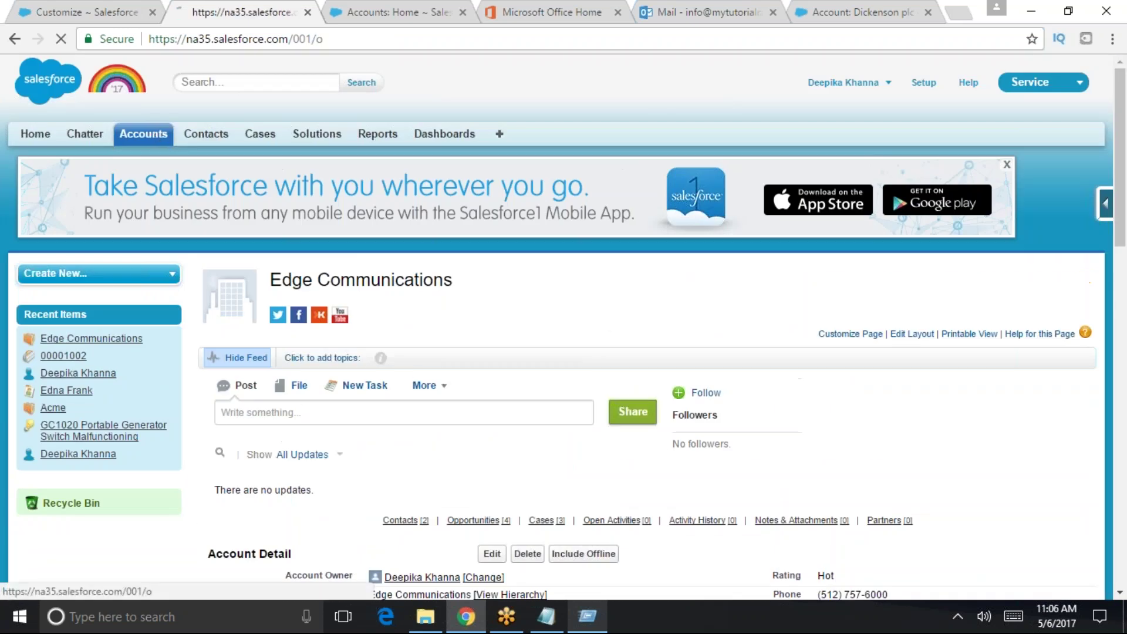
click(156, 133)
click(259, 413)
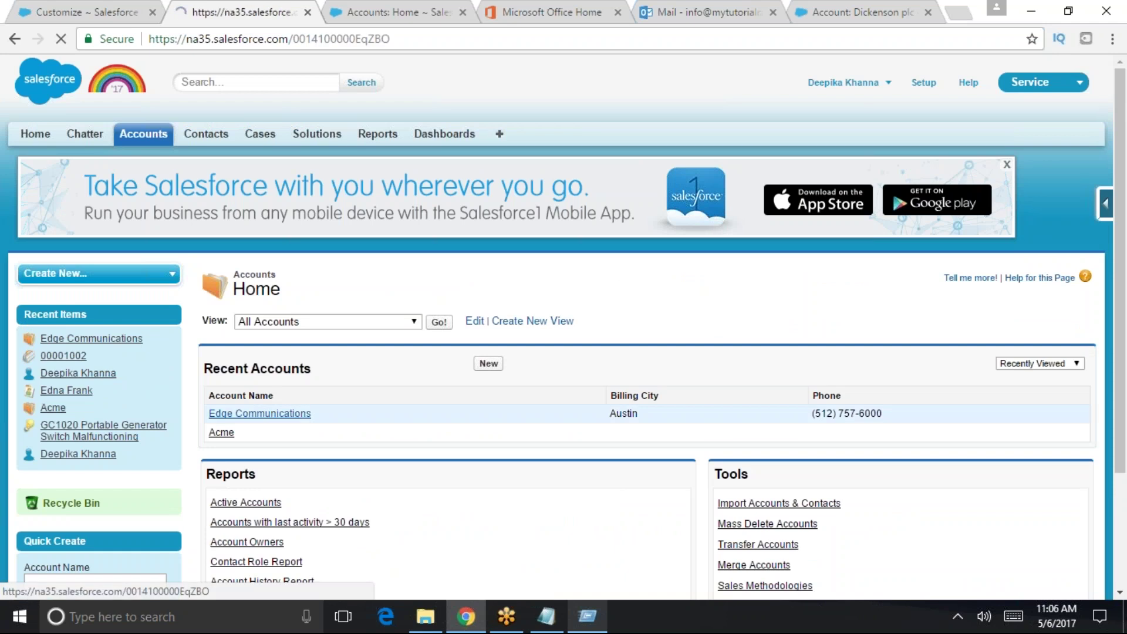
scroll(511, 413, down, 3)
scroll(511, 413, down, 8)
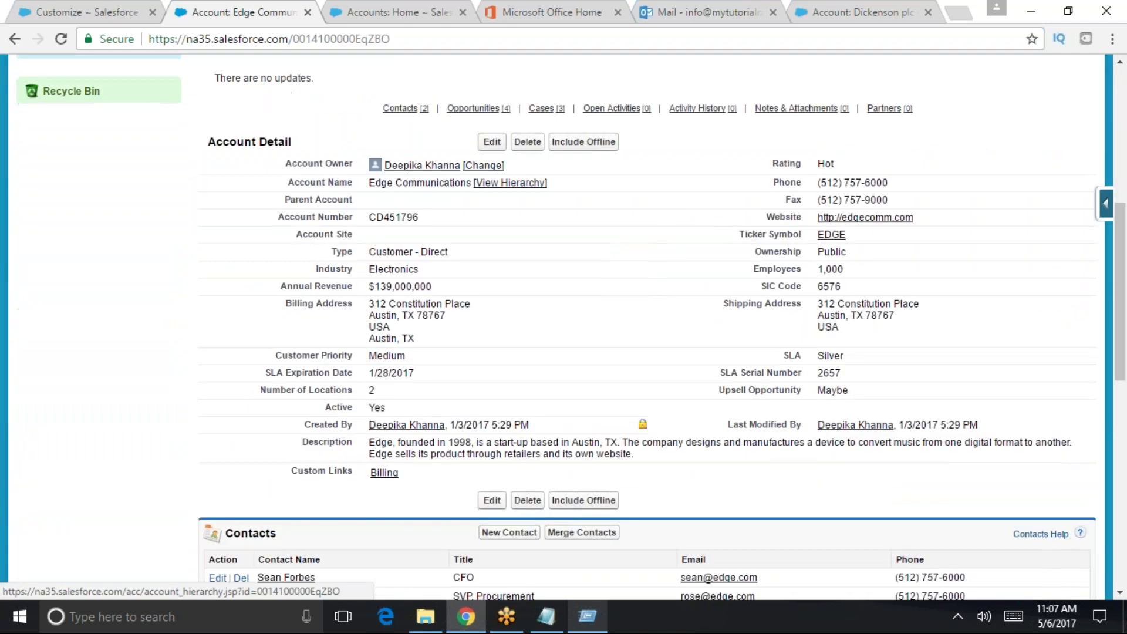
- Recheck User Interface settings via 'user inte' Quick Find, then return to Accounts home
click(121, 13)
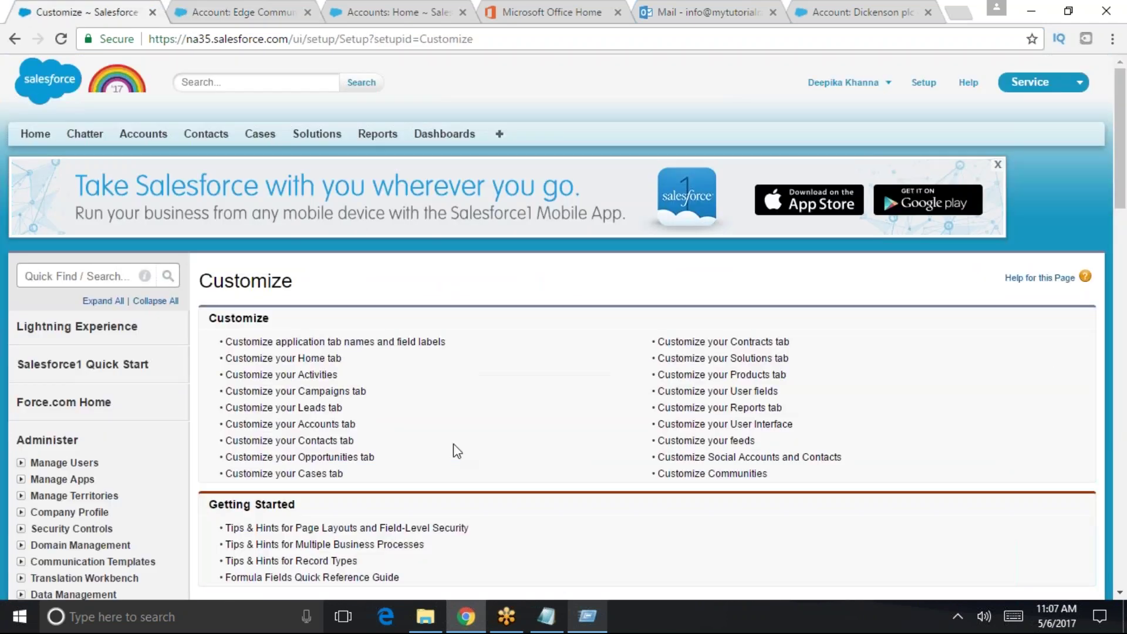
click(71, 271)
text(user inte)
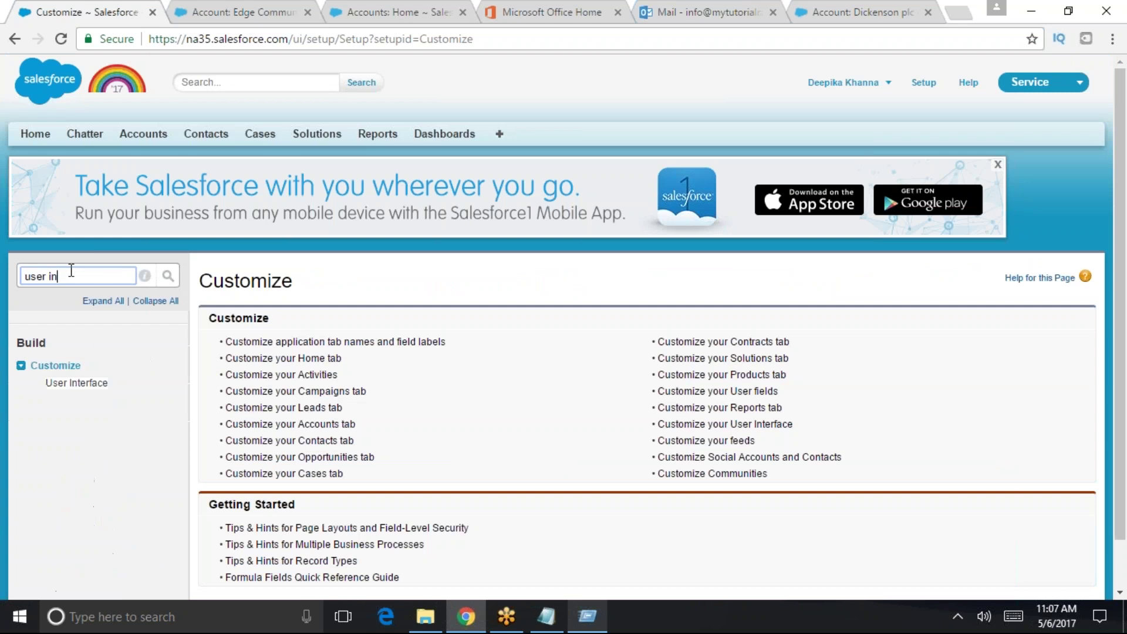
click(77, 383)
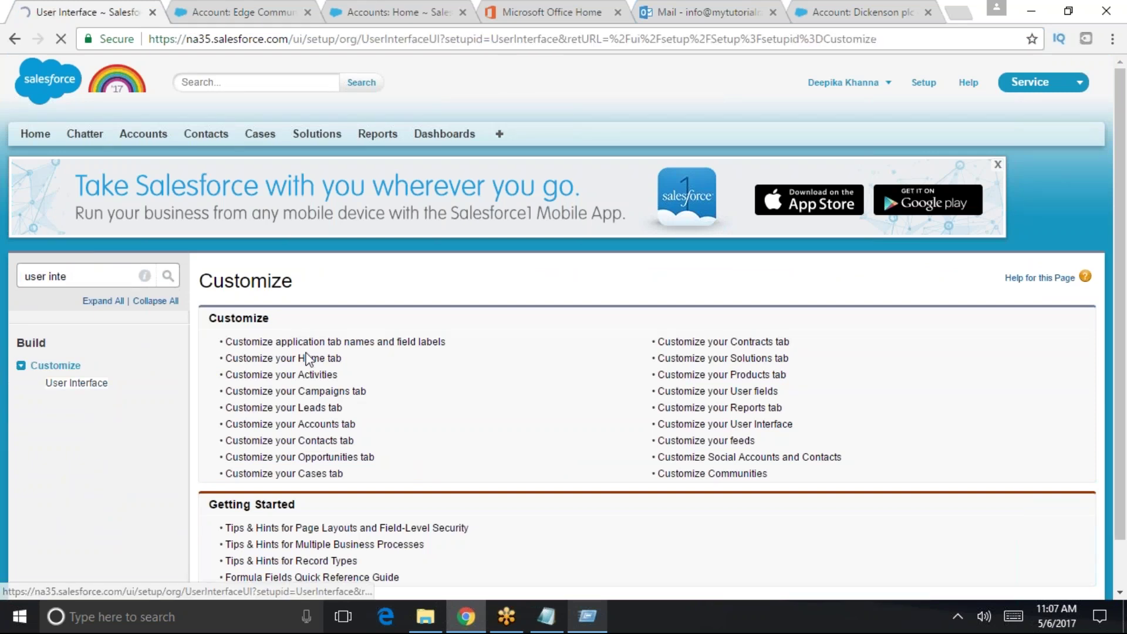
scroll(238, 400, down, 2)
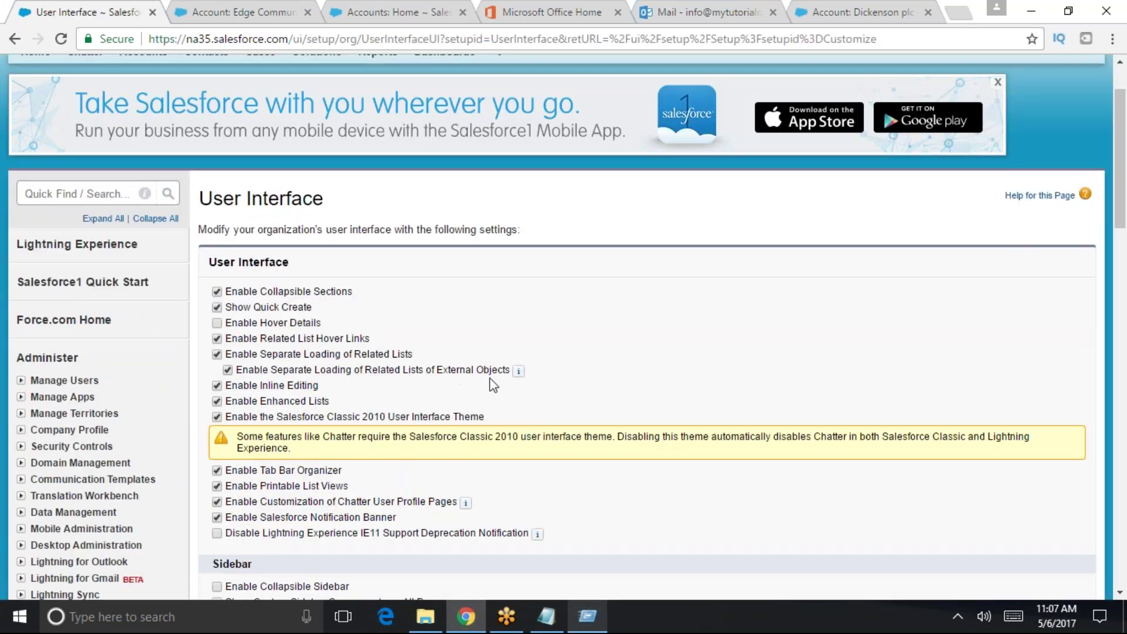
mouse_move(518, 373)
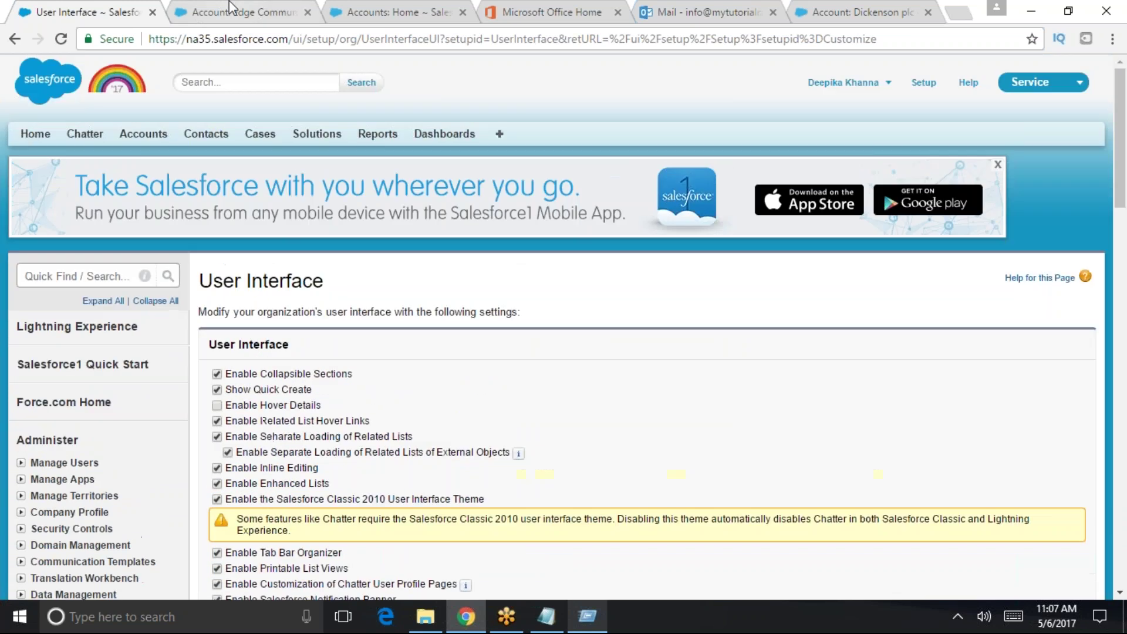
click(229, 12)
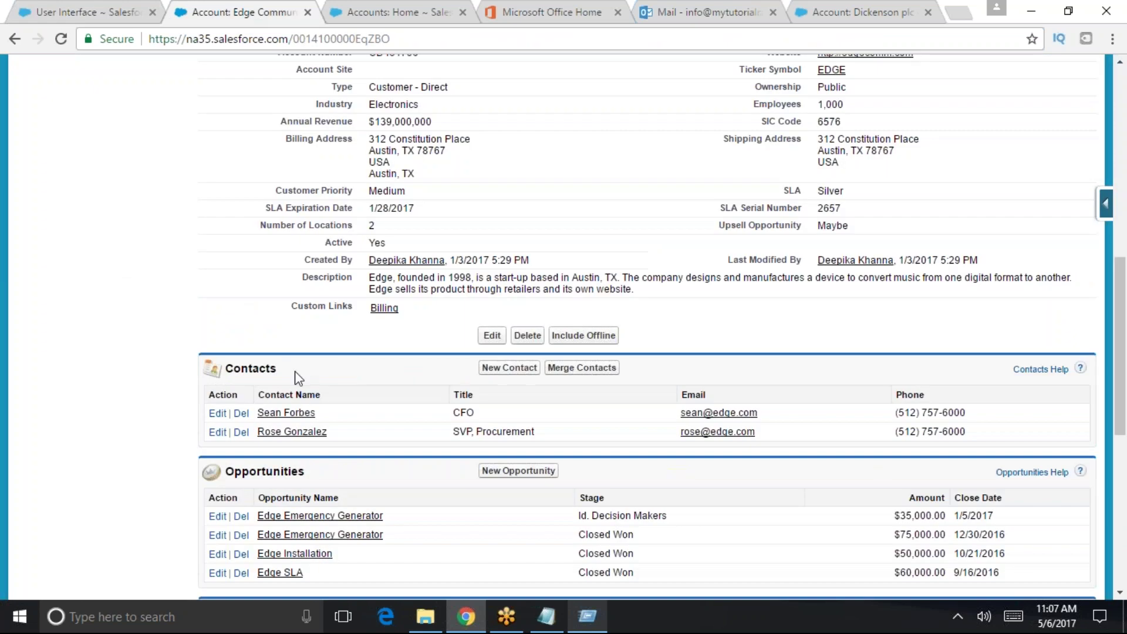
scroll(294, 294, up, 7)
scroll(297, 184, up, 7)
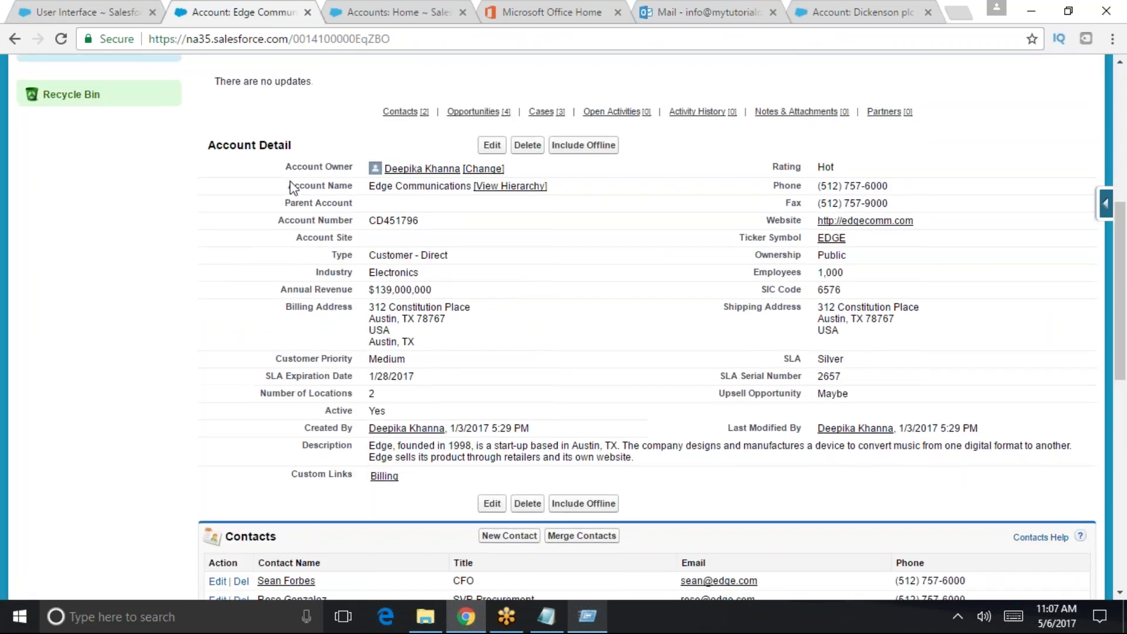
click(143, 134)
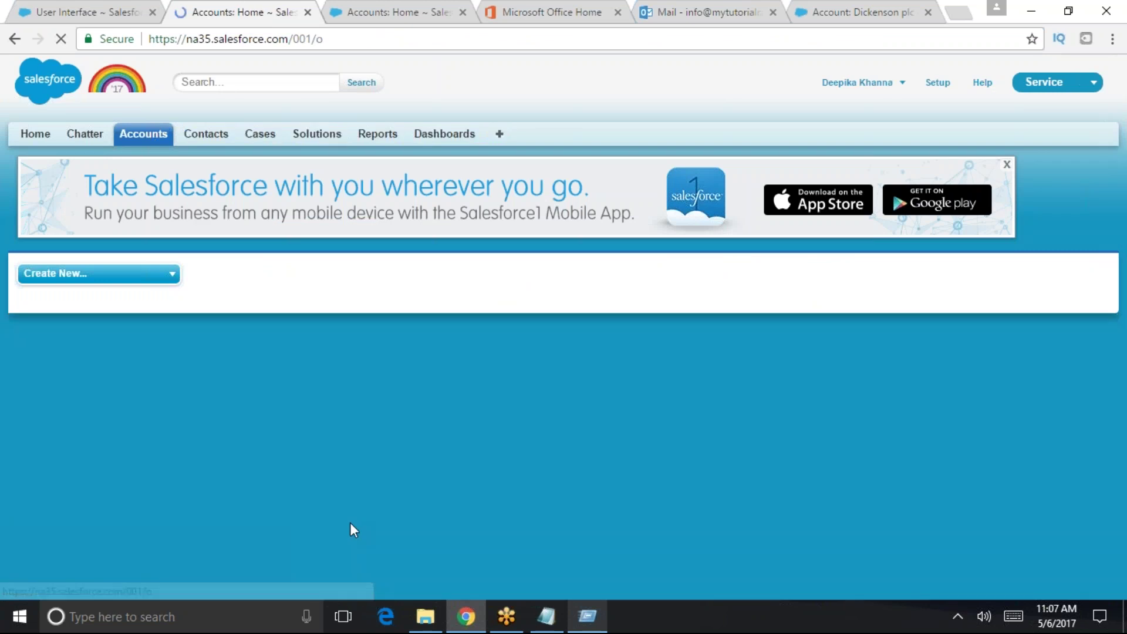
- List all accounts and look over Express Logistics and Transport before returning to Accounts home
scroll(350, 522, down, 3)
click(440, 170)
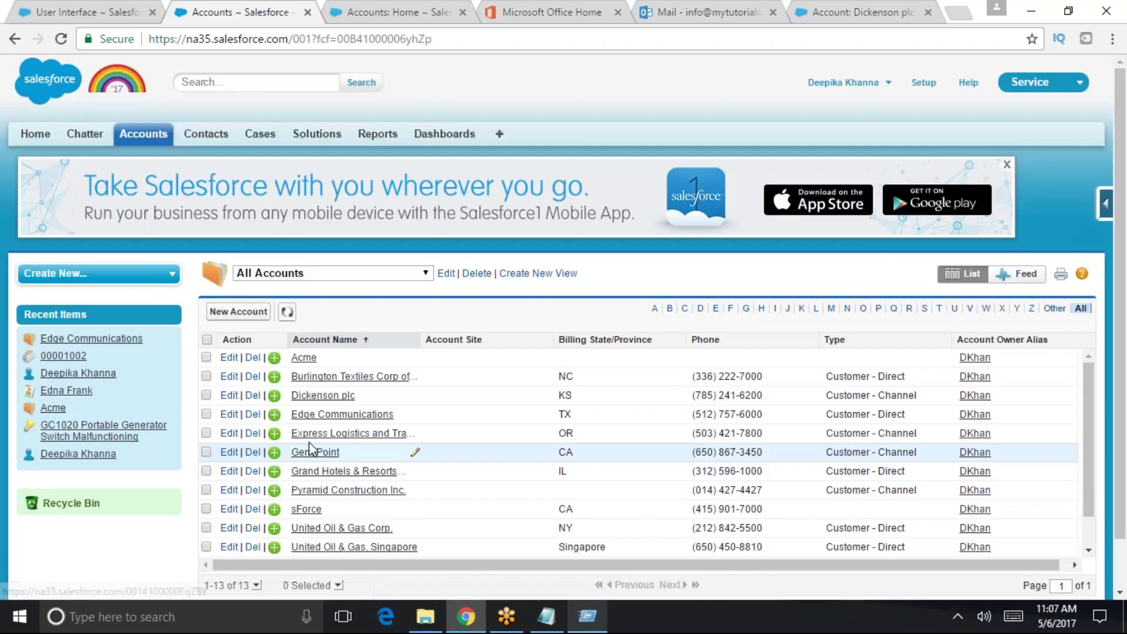
click(336, 434)
scroll(370, 499, down, 4)
scroll(504, 485, down, 5)
scroll(302, 314, up, 9)
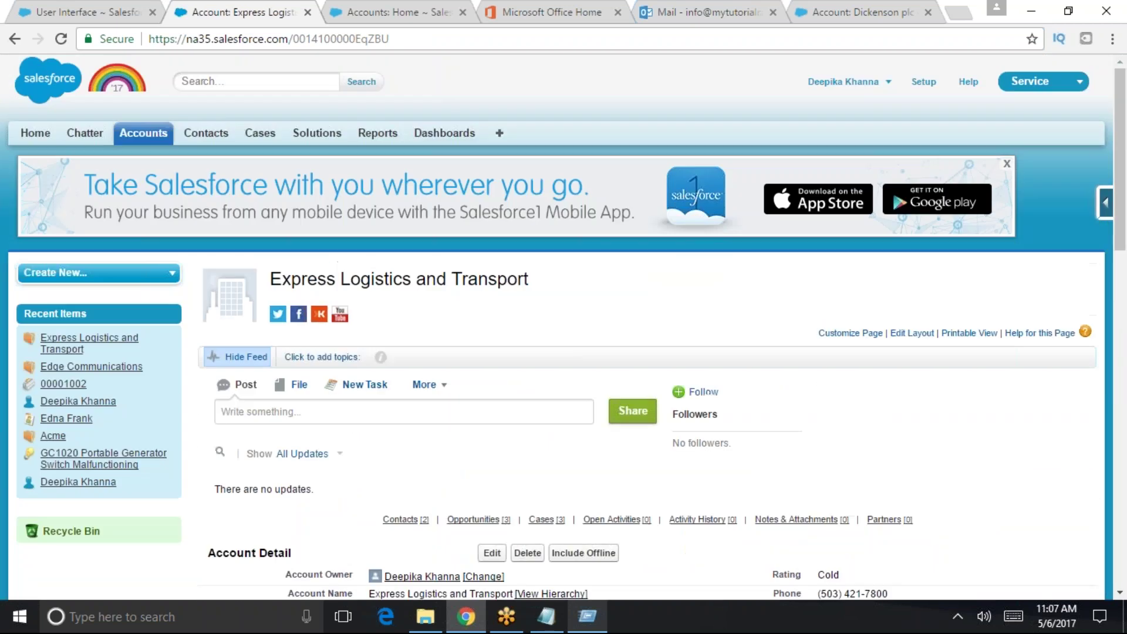
click(143, 133)
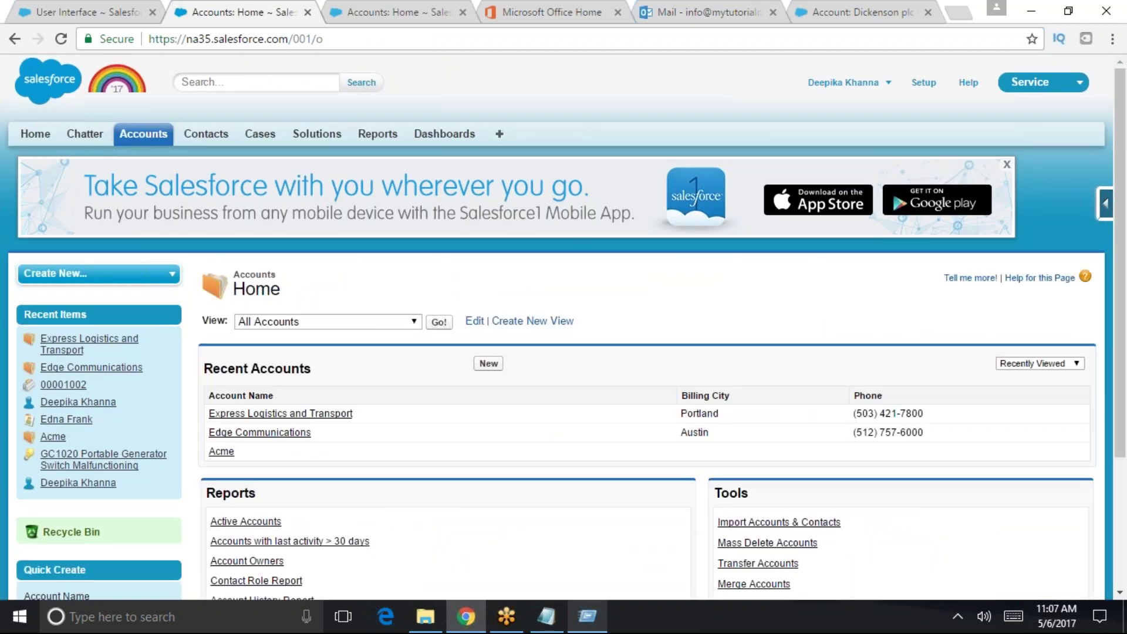
- Open the Acme account, review its Contacts list, then return to Accounts home
scroll(277, 444, down, 1)
scroll(277, 445, down, 3)
click(222, 288)
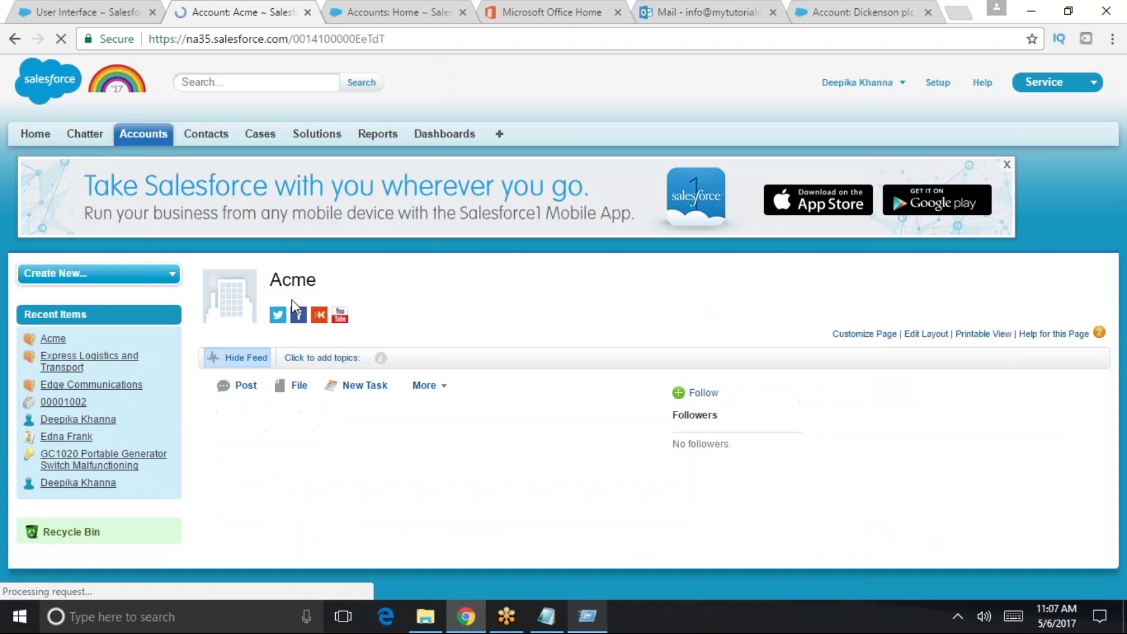
scroll(376, 410, down, 4)
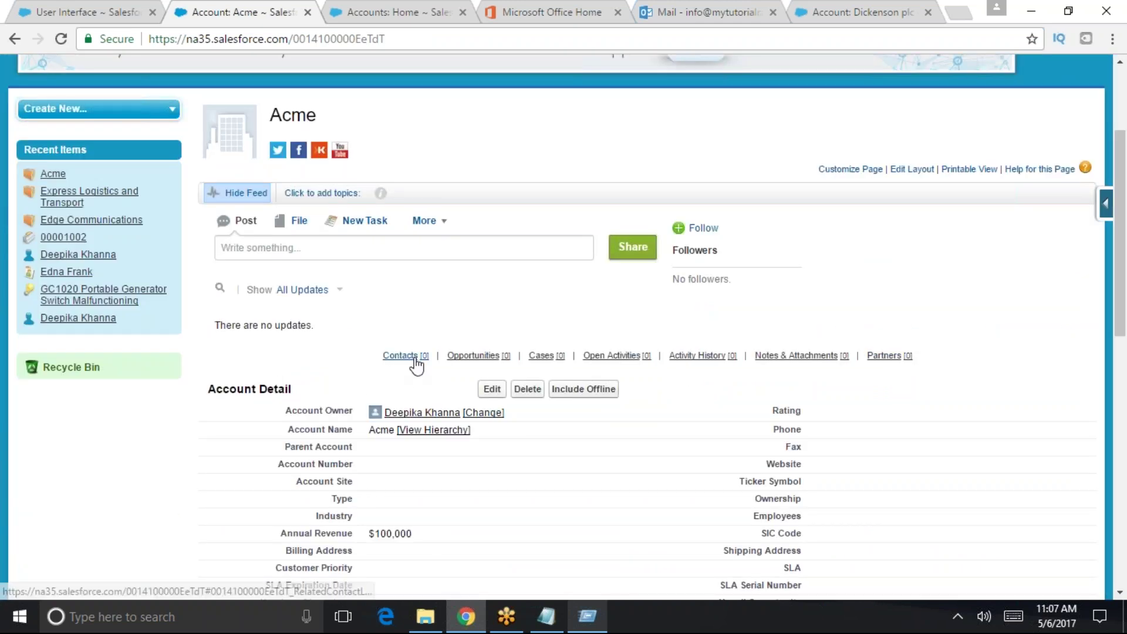
mouse_move(416, 364)
scroll(471, 415, up, 2)
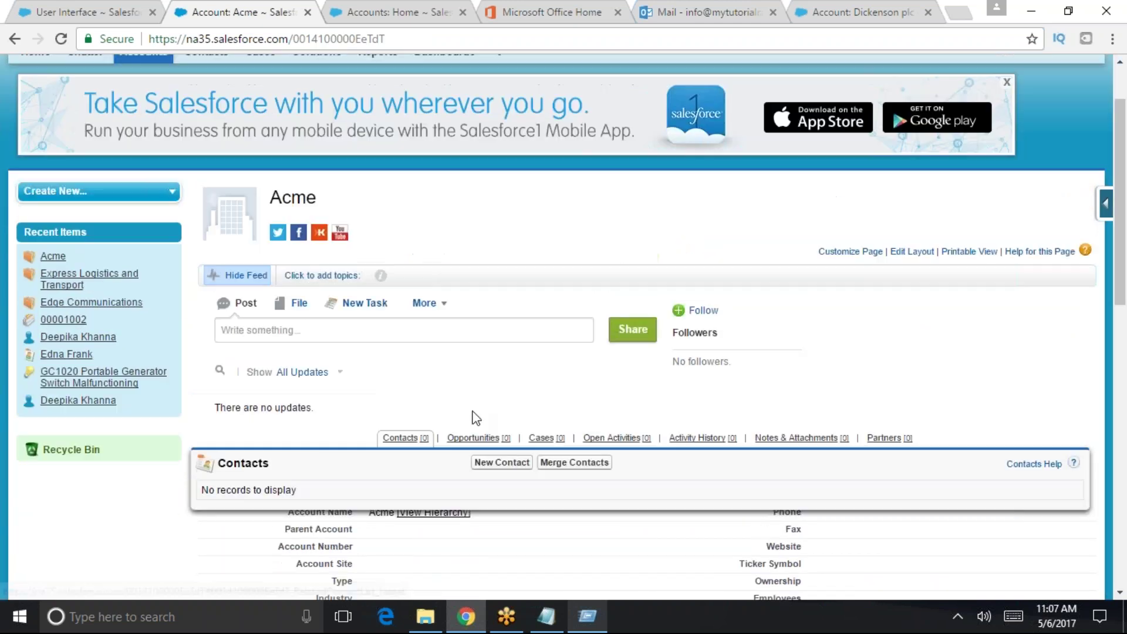
scroll(476, 435, down, 7)
scroll(474, 434, down, 5)
scroll(460, 448, up, 10)
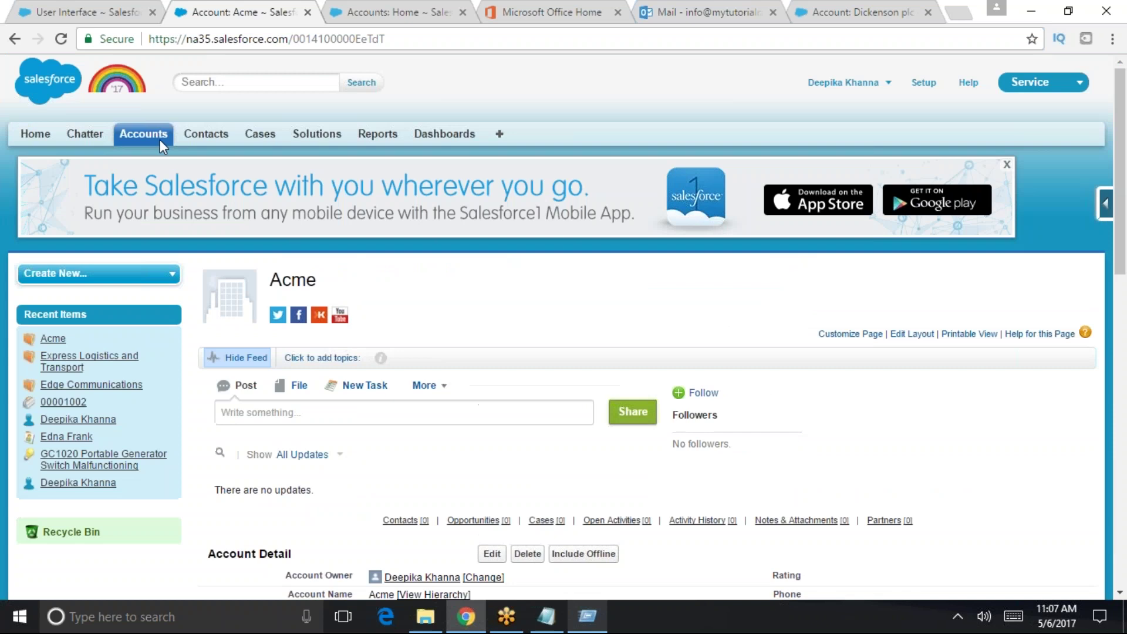
click(143, 134)
scroll(300, 315, down, 4)
scroll(241, 160, up, 4)
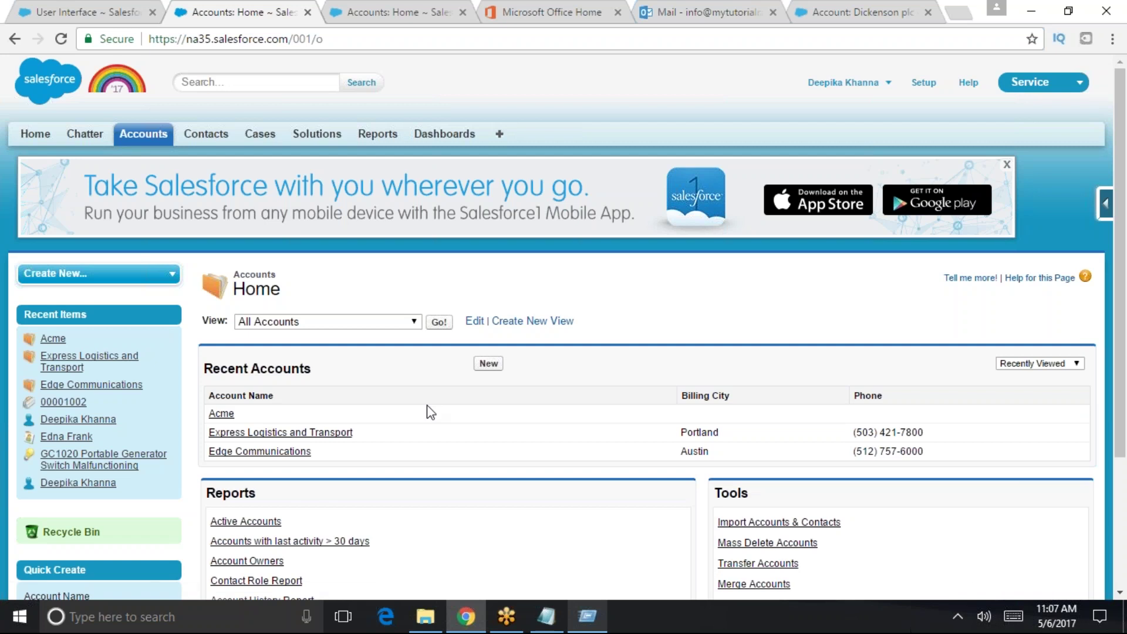
- Show the All Accounts list, open Pyramid Construction Inc. and scroll through its record
click(441, 322)
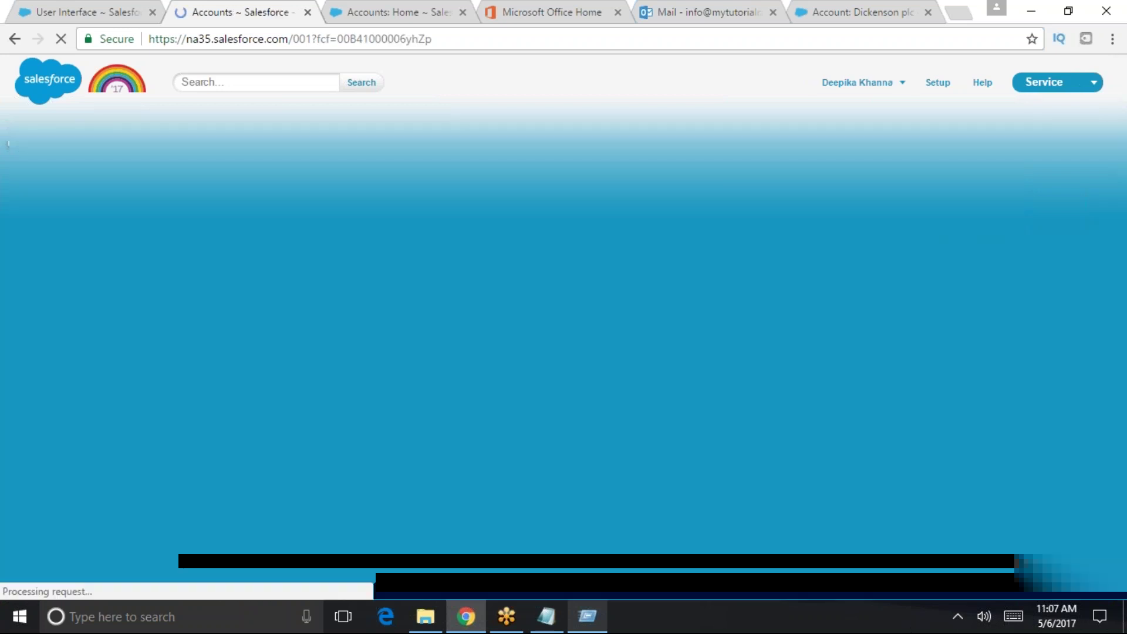
scroll(370, 362, down, 3)
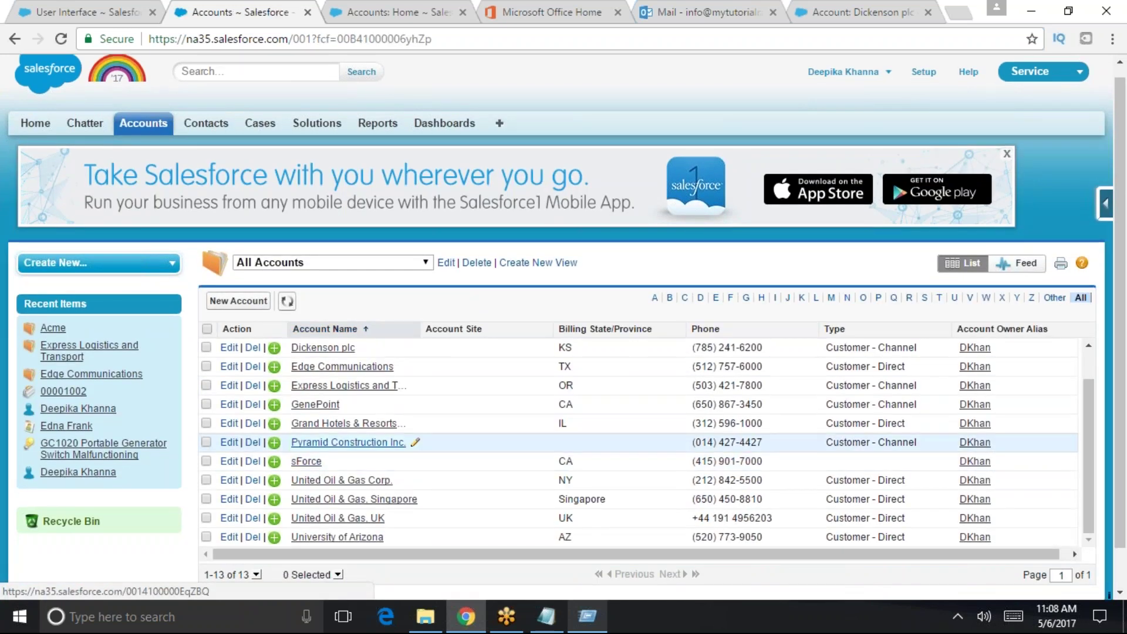
click(376, 442)
scroll(357, 452, down, 12)
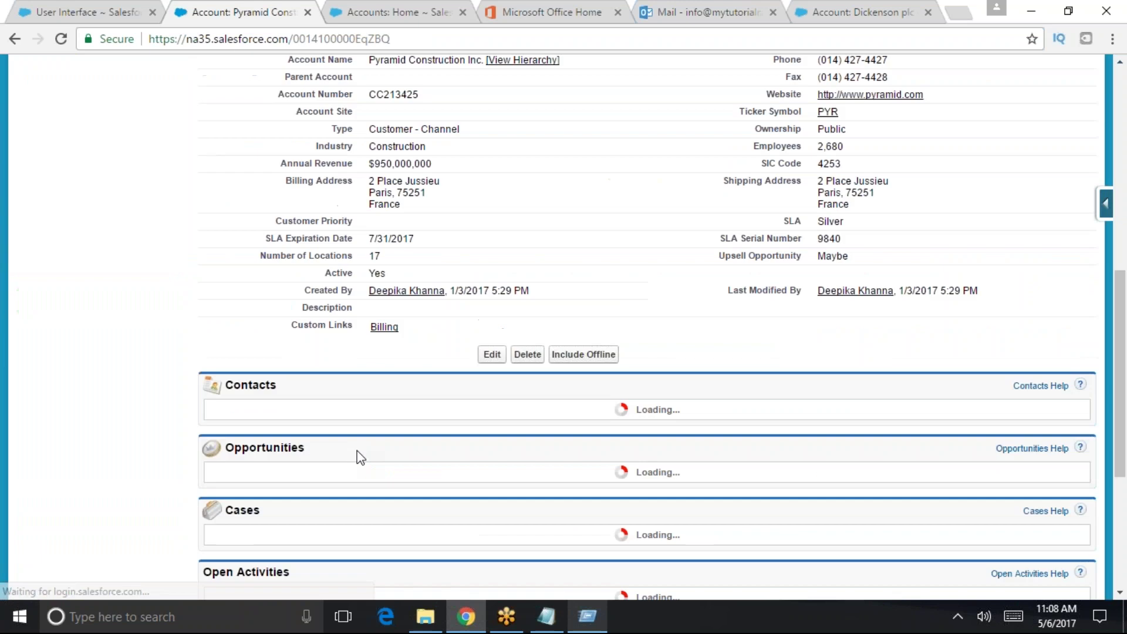
scroll(357, 452, down, 5)
scroll(352, 452, up, 12)
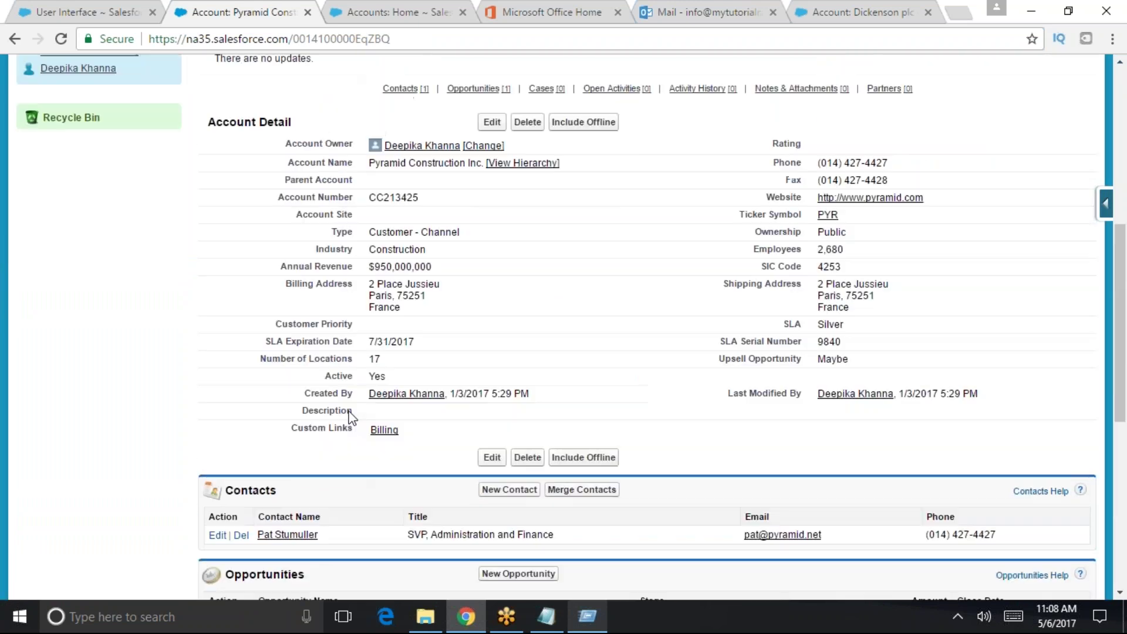
scroll(345, 450, up, 3)
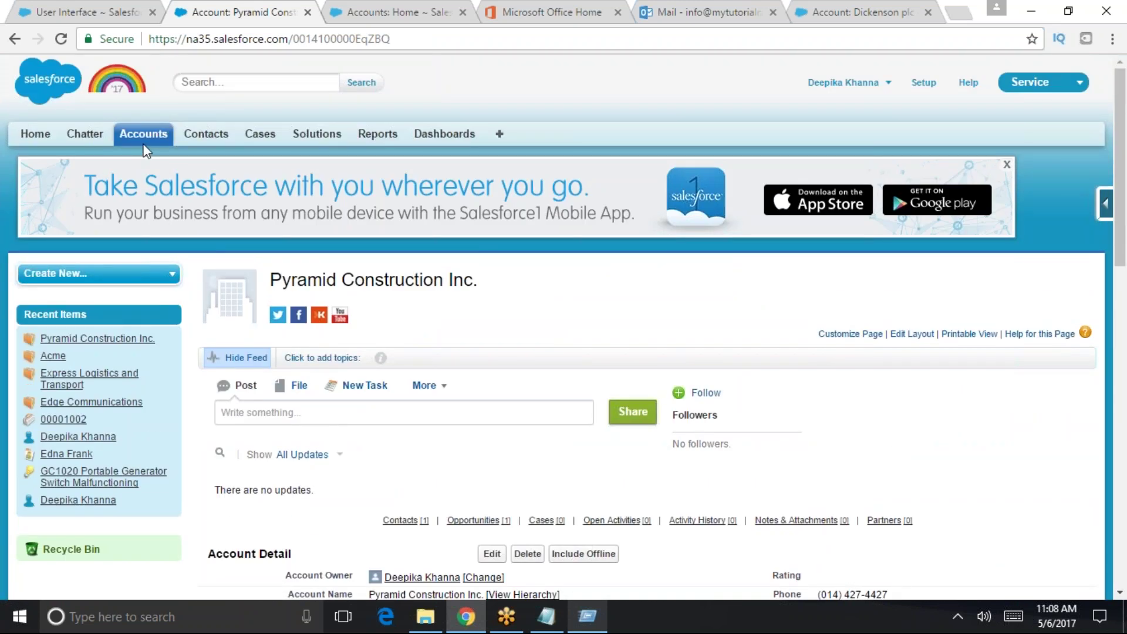
scroll(483, 264, down, 4)
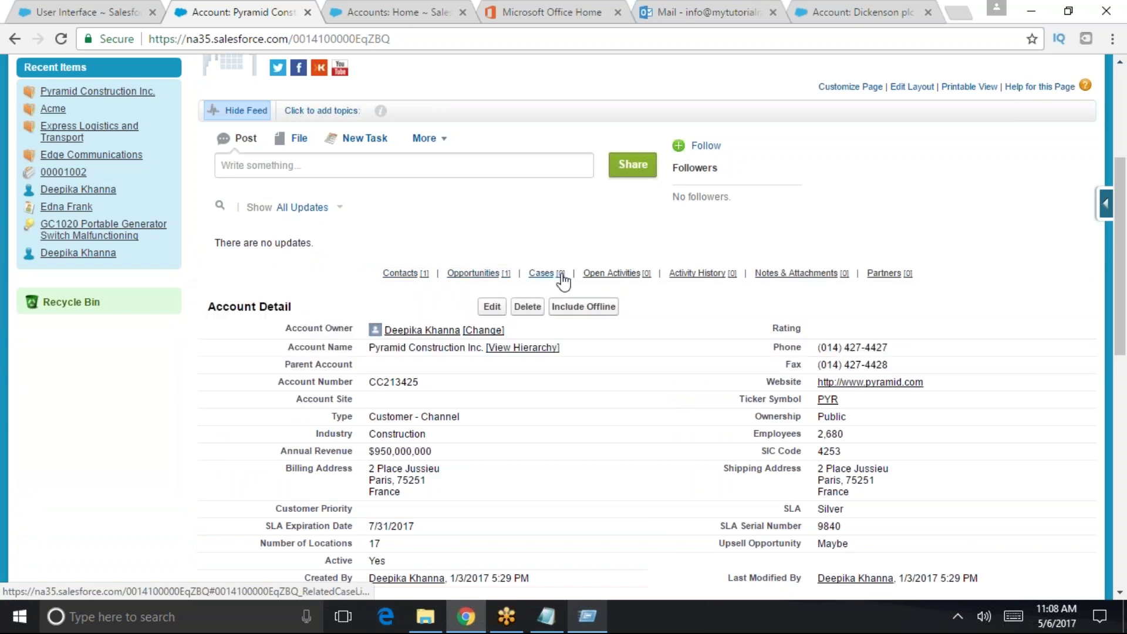
scroll(503, 503, down, 8)
scroll(490, 473, up, 4)
- Highlight 'Enable Separate Loading of Related Lists' on the User Interface settings page
click(106, 10)
scroll(247, 387, down, 2)
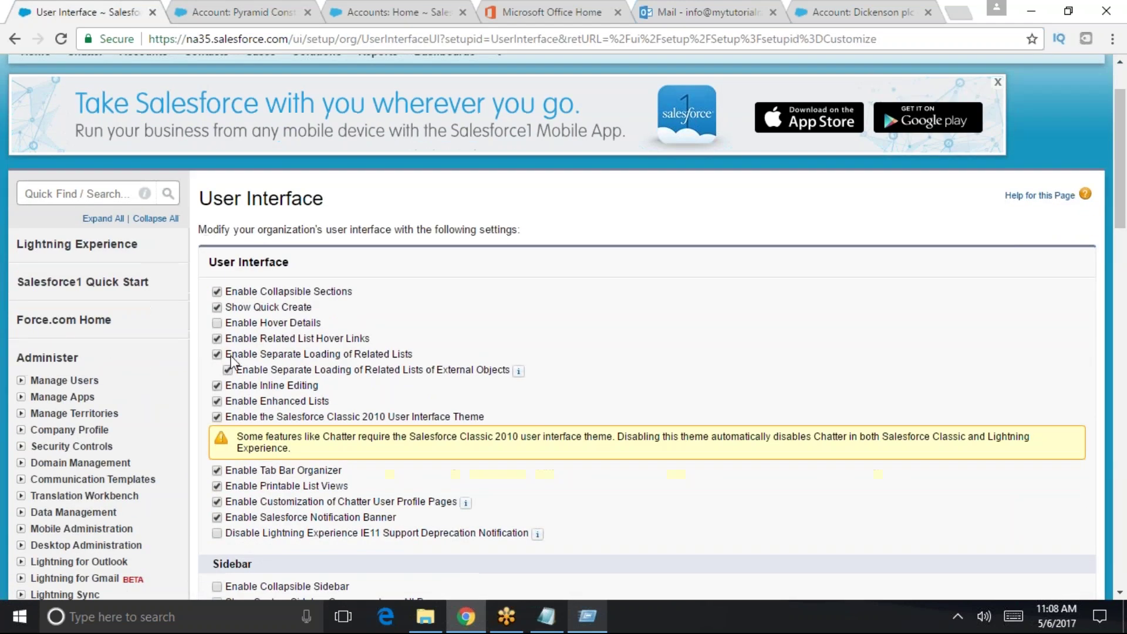
drag(225, 354, 413, 355)
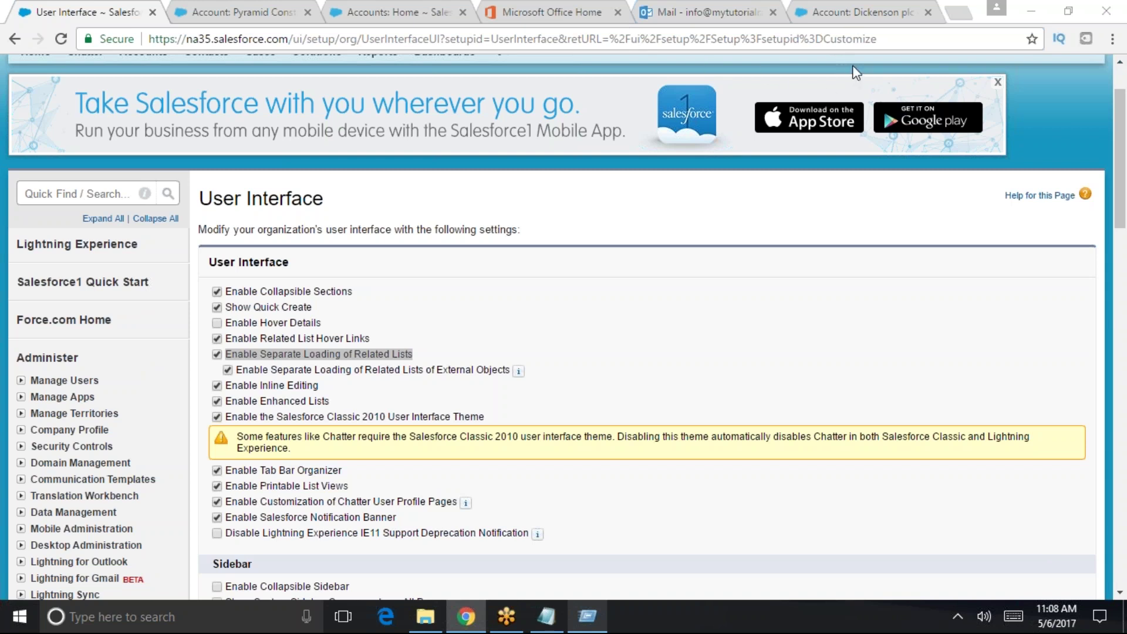
scroll(725, 139, up, 3)
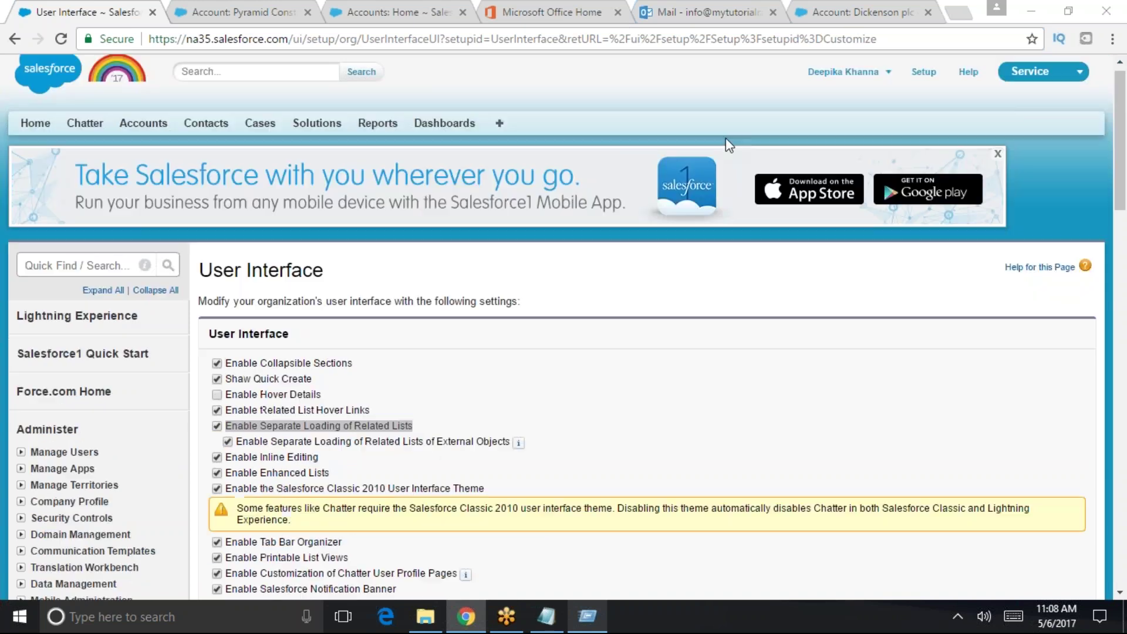
scroll(675, 212, down, 1)
scroll(670, 201, up, 2)
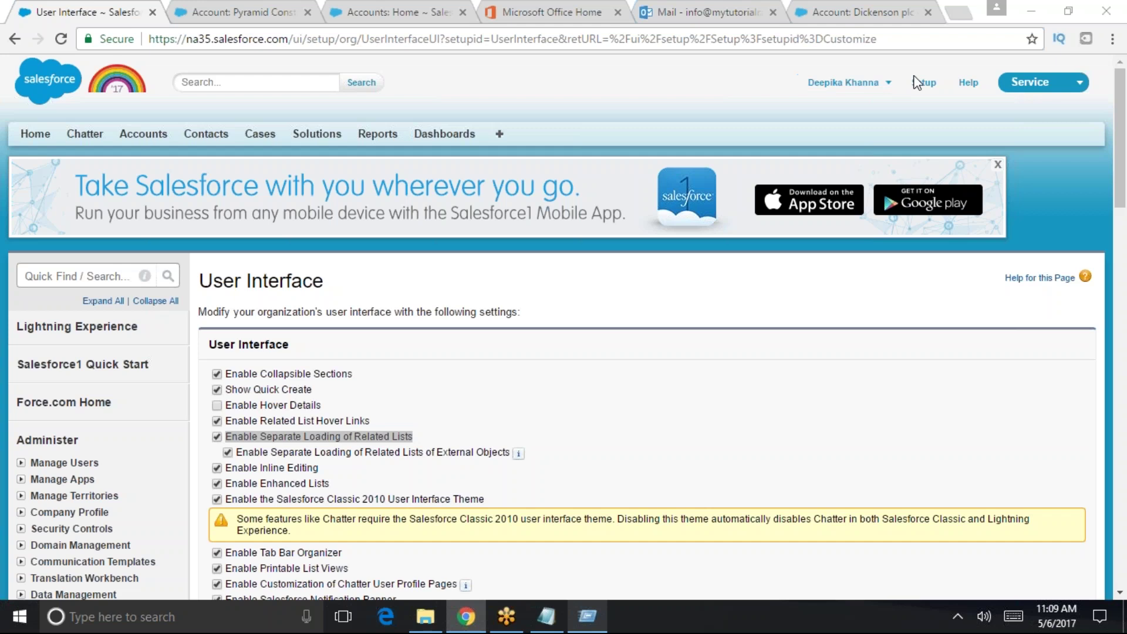
scroll(544, 433, down, 3)
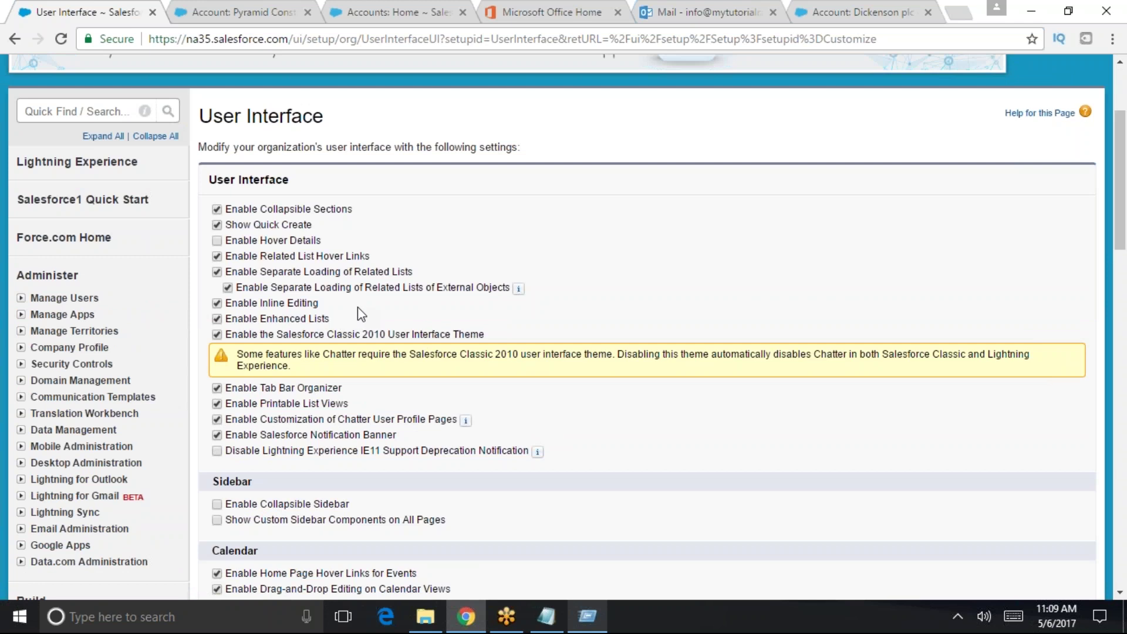
scroll(358, 308, up, 3)
- Try in-place edits on the Pyramid account: Parent Account 'dhfgsjfhd' and Account Site 'fsfk'
scroll(281, 329, down, 2)
scroll(252, 152, up, 2)
click(251, 15)
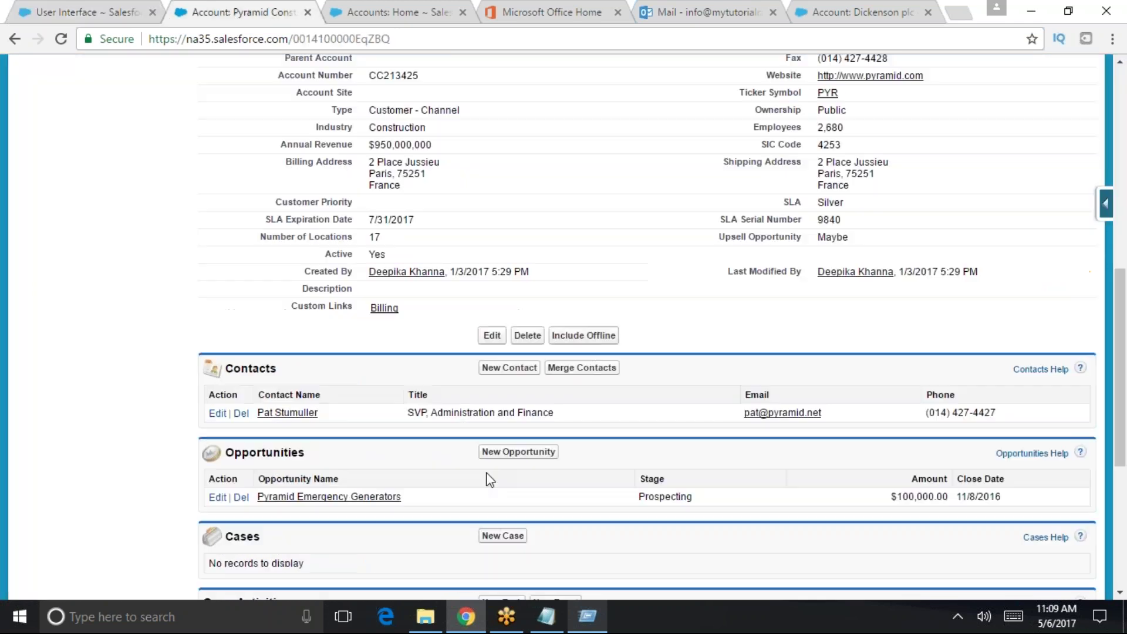
scroll(477, 458, up, 10)
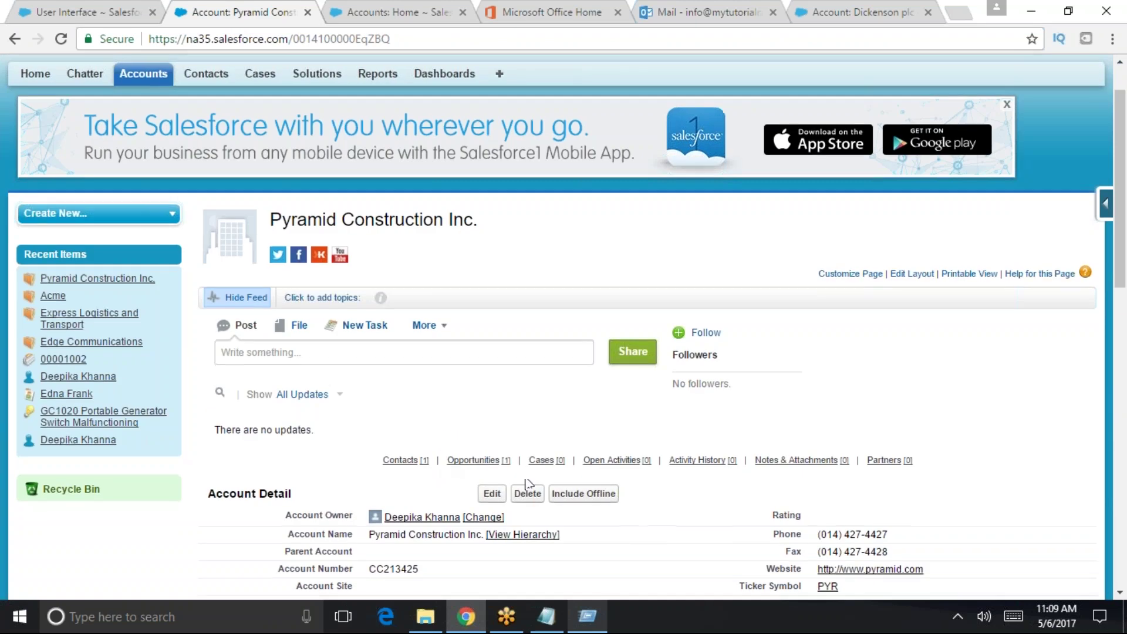
scroll(441, 460, down, 3)
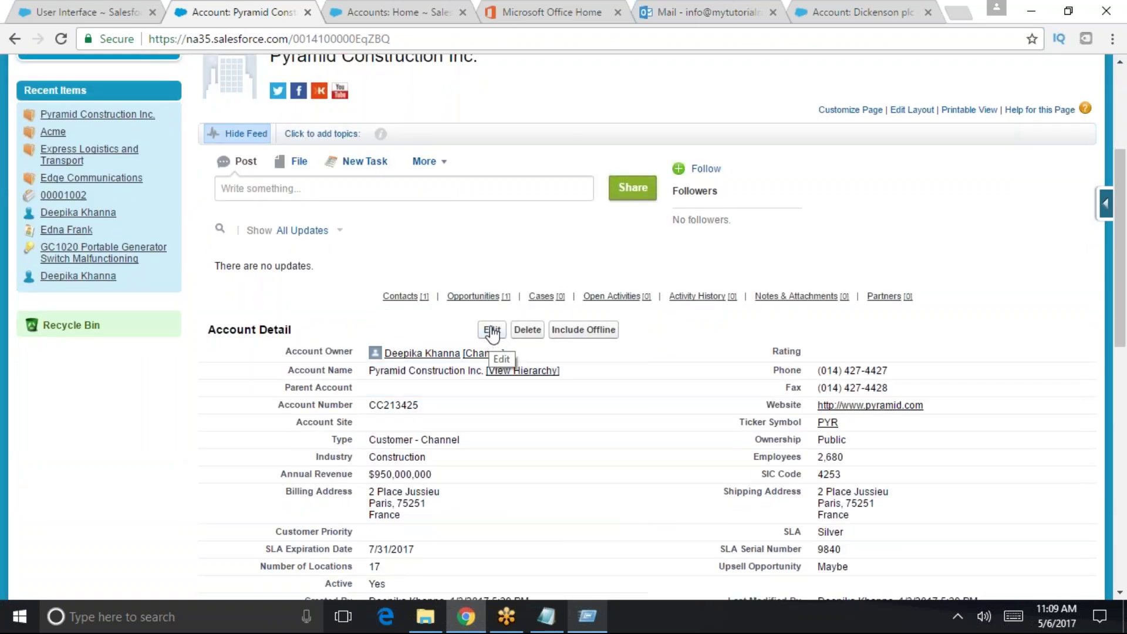
double_click(603, 391)
text(dhfgsjfhd)
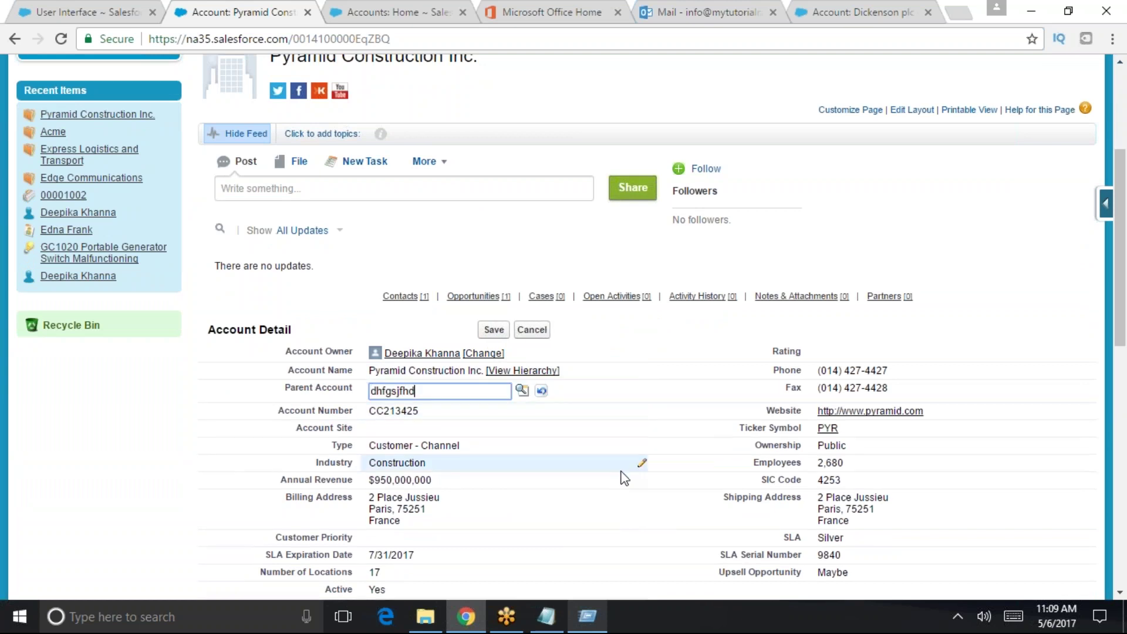
click(511, 415)
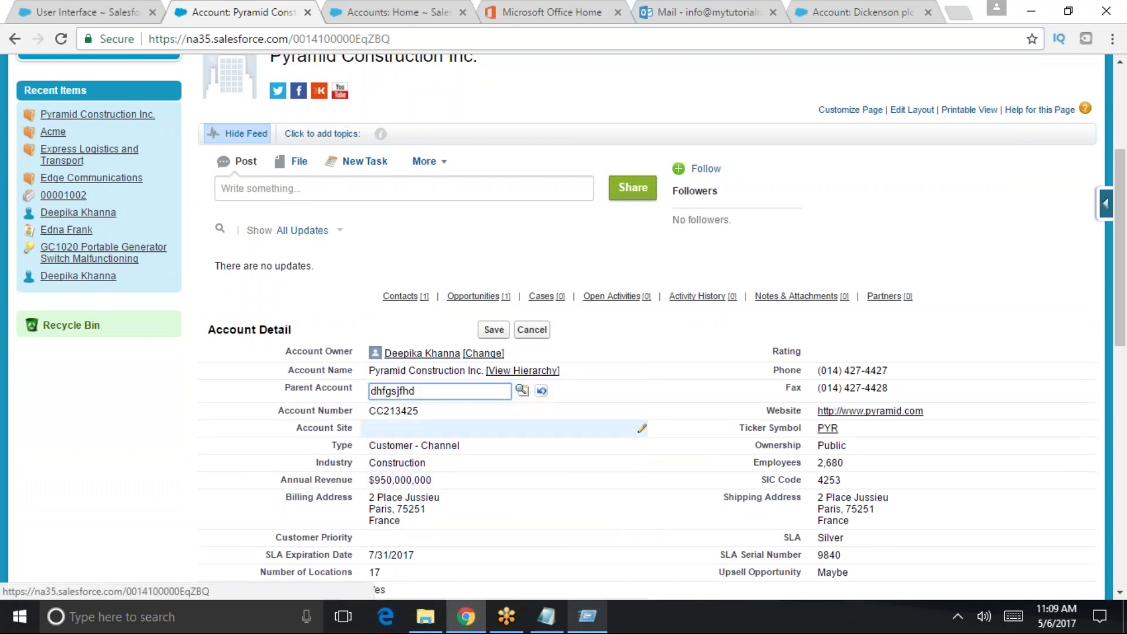
double_click(463, 429)
text(fsfk)
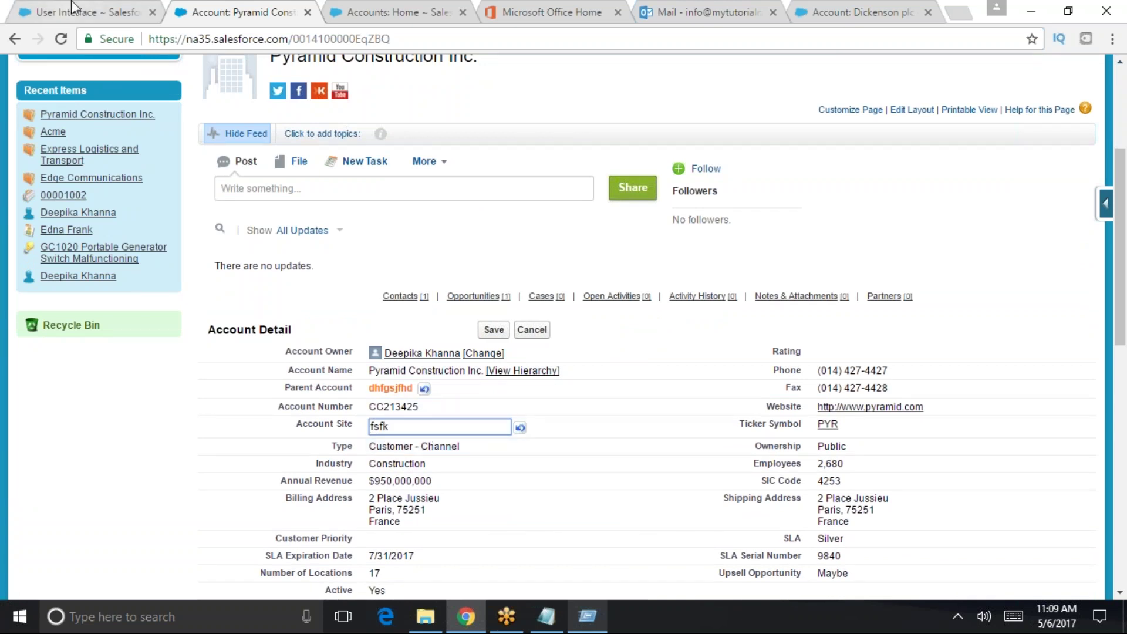
- Uncheck Enable Inline Editing in the User Interface settings
click(77, 12)
click(216, 468)
scroll(533, 468, down, 12)
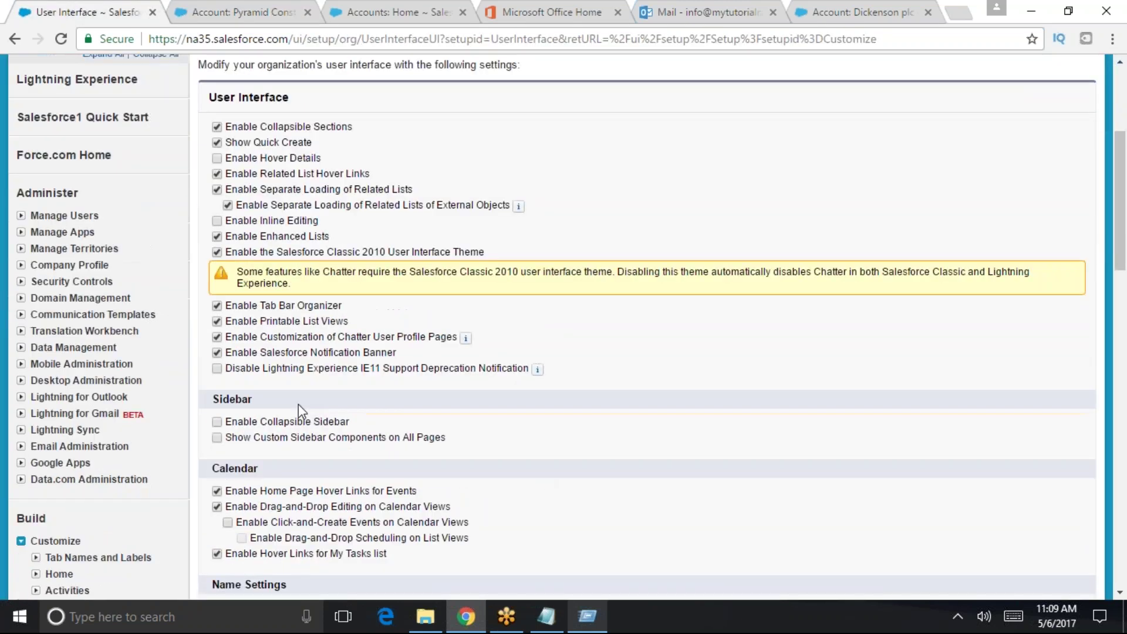
- Save the User Interface settings and reload the Pyramid Construction Inc. account page
click(485, 347)
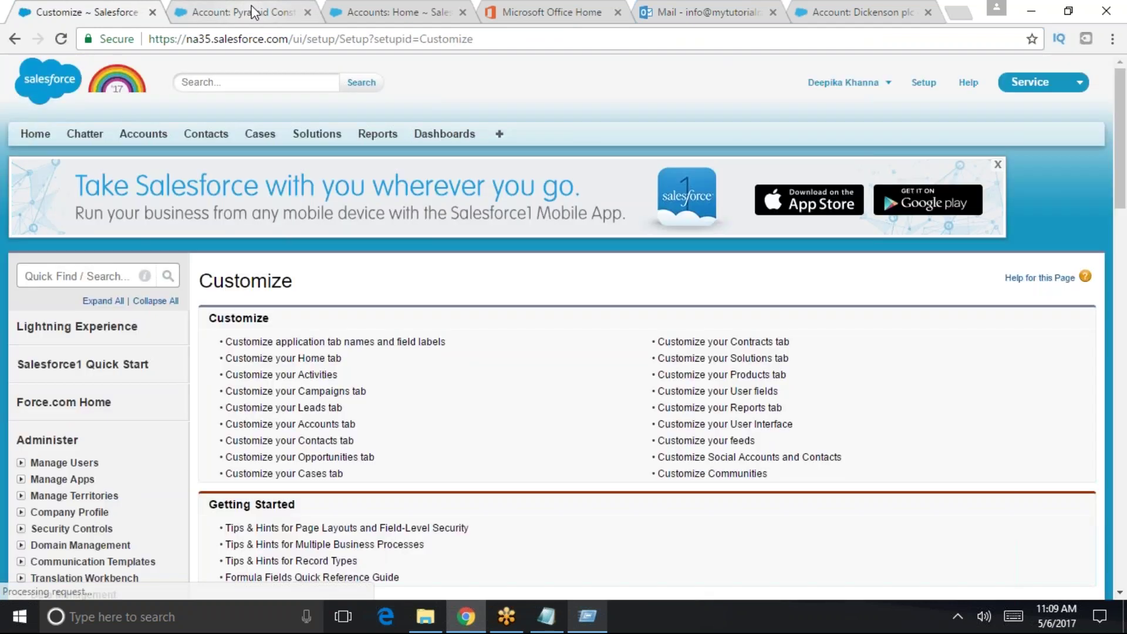
click(252, 11)
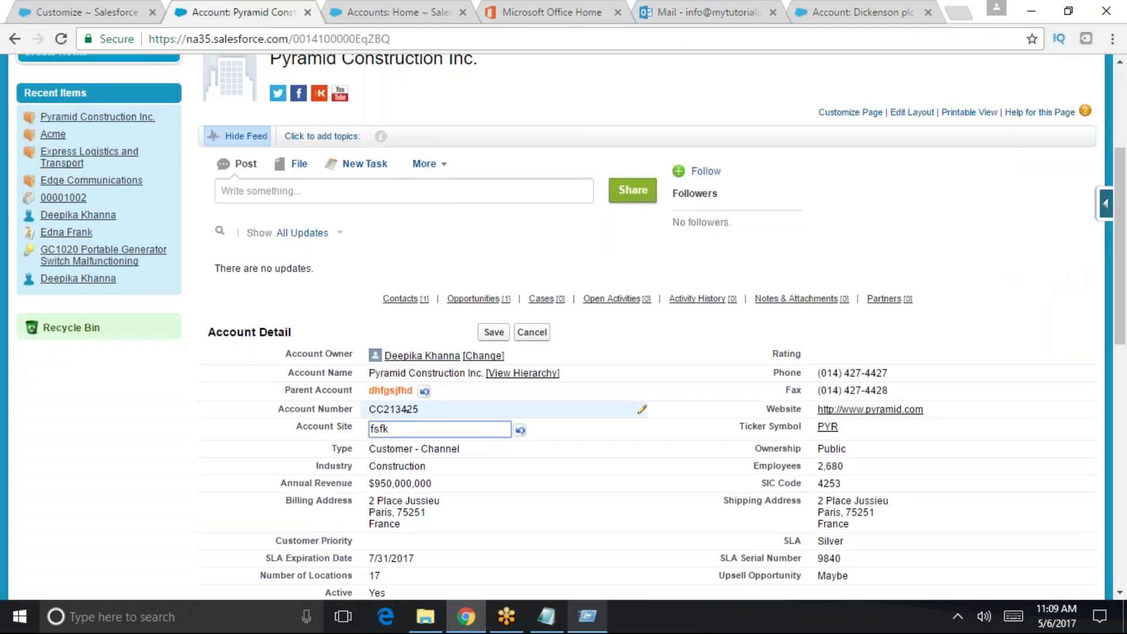
scroll(340, 88, up, 3)
click(326, 39)
key(Return)
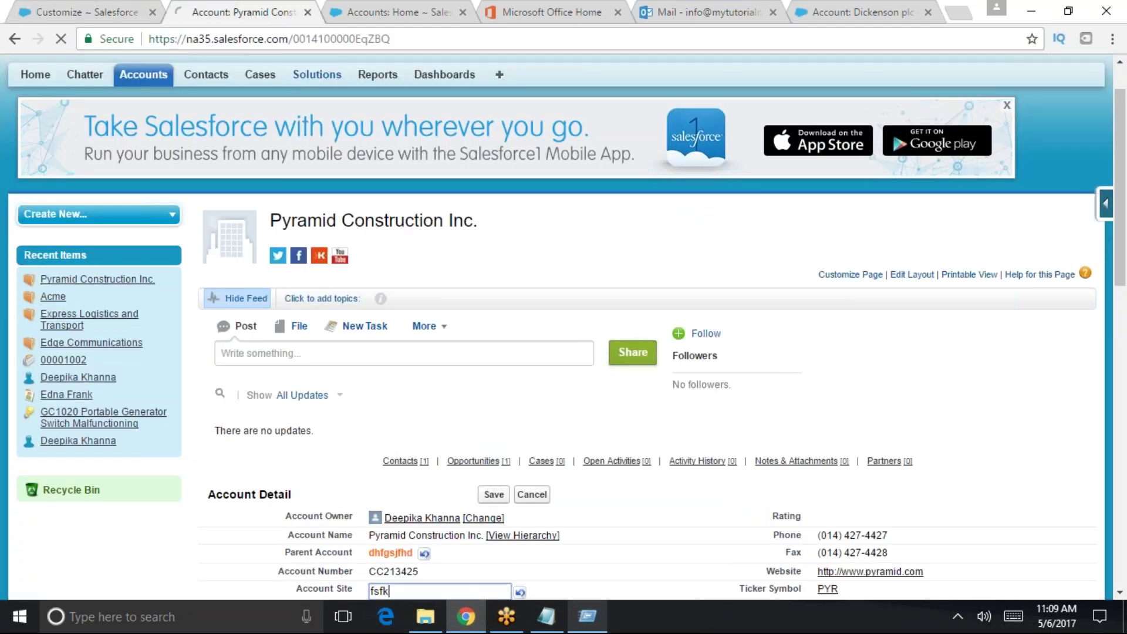
- Attempt an in-place edit of Type, then open the full Edit form and cancel back to the account
scroll(550, 448, down, 2)
scroll(411, 388, down, 1)
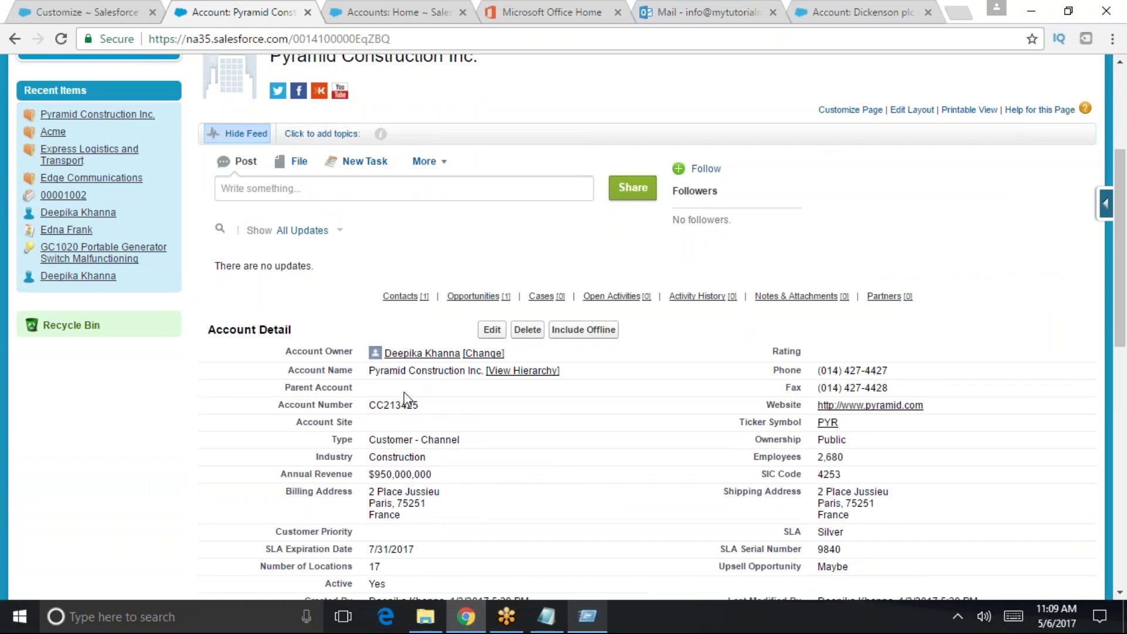
double_click(391, 440)
mouse_move(614, 296)
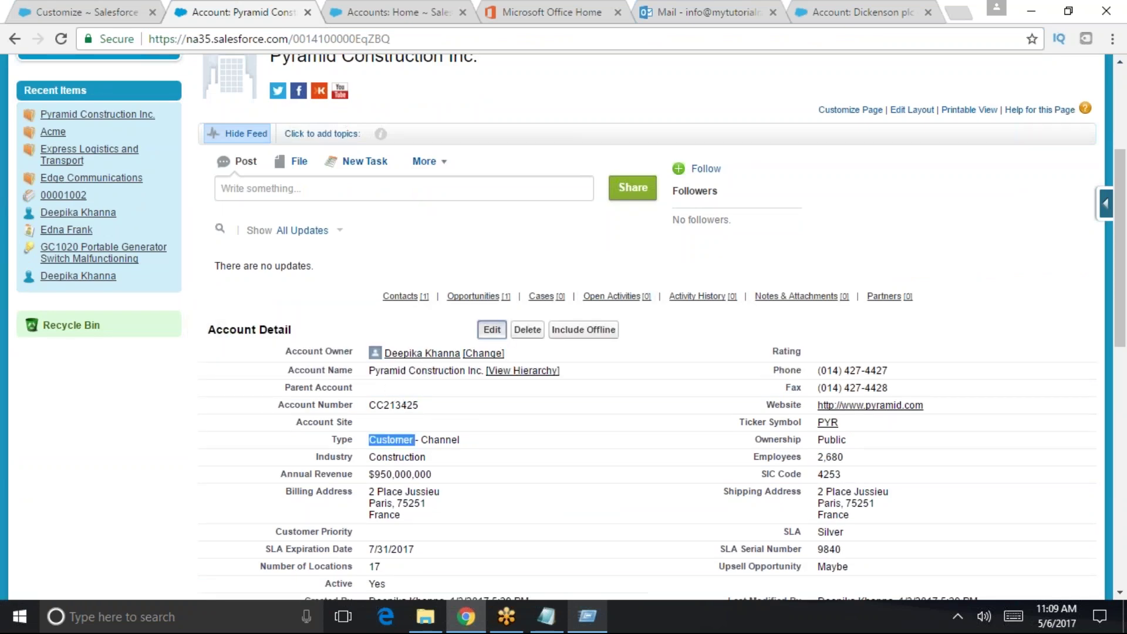
click(494, 328)
scroll(428, 244, down, 3)
click(411, 263)
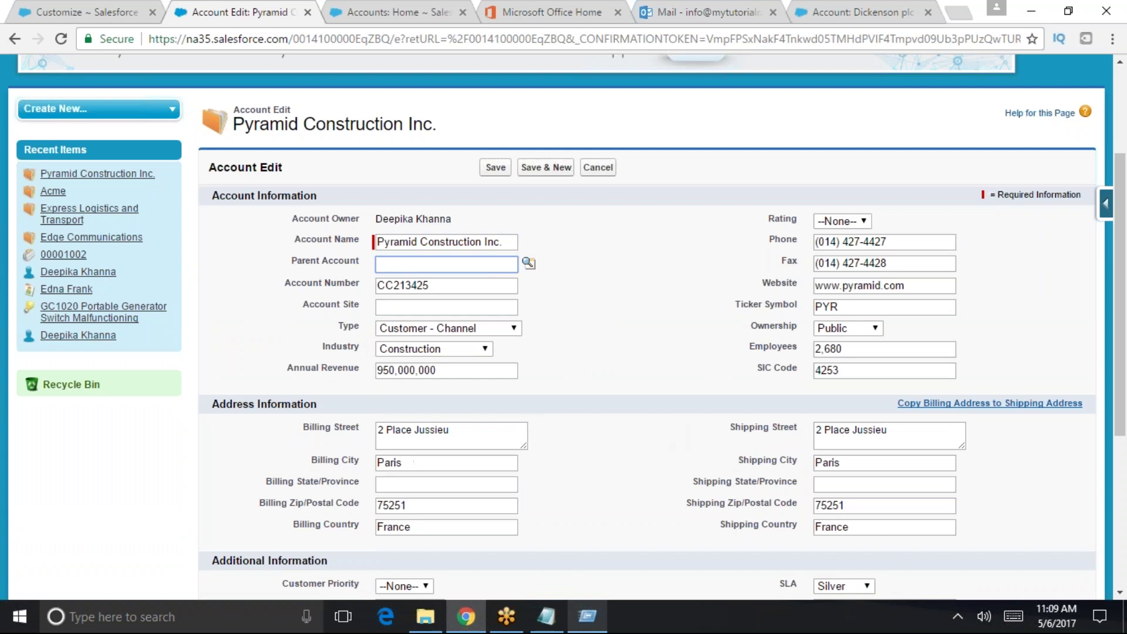
scroll(323, 278, up, 3)
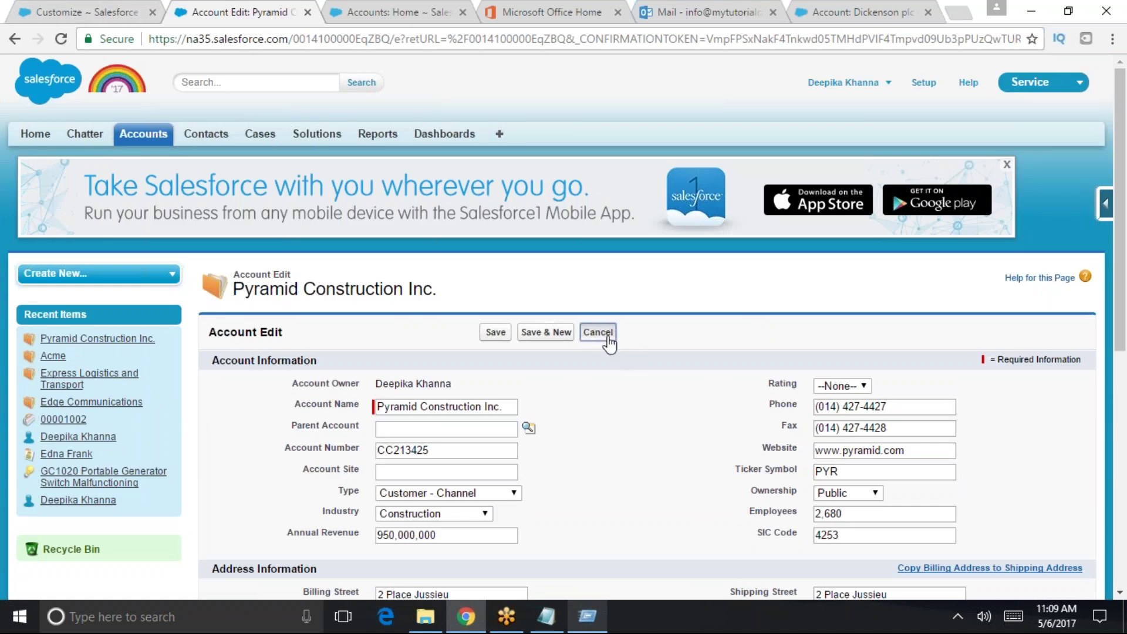
click(597, 331)
scroll(682, 537, down, 1)
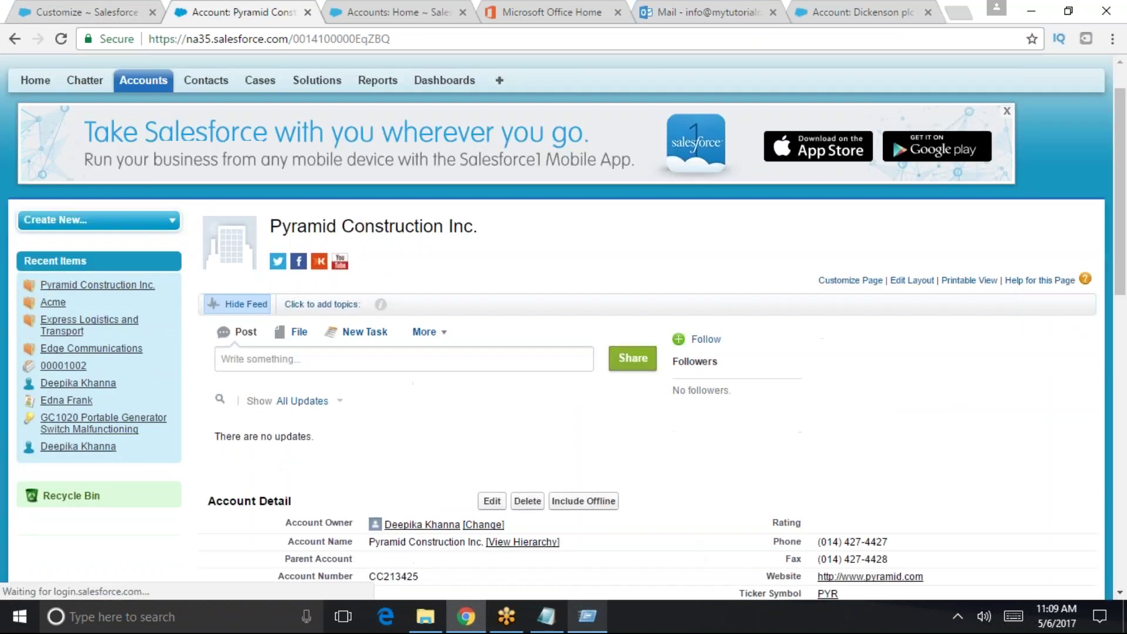
scroll(564, 323, down, 3)
scroll(564, 323, up, 1)
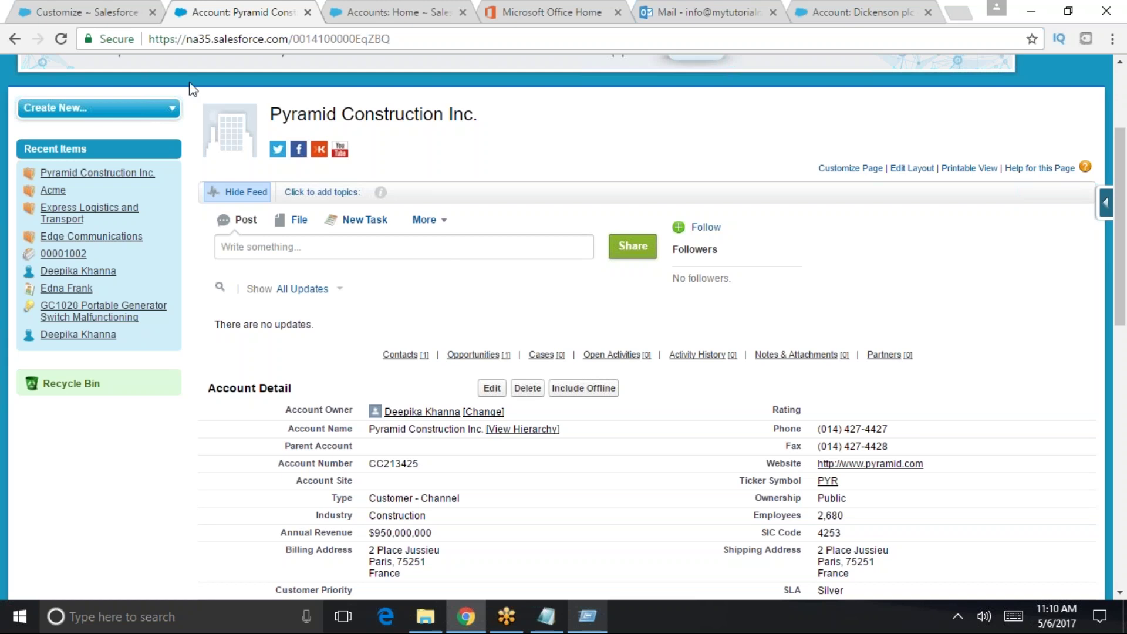
- Search setup Quick Find for 'user inte' and open the User Interface settings
click(134, 7)
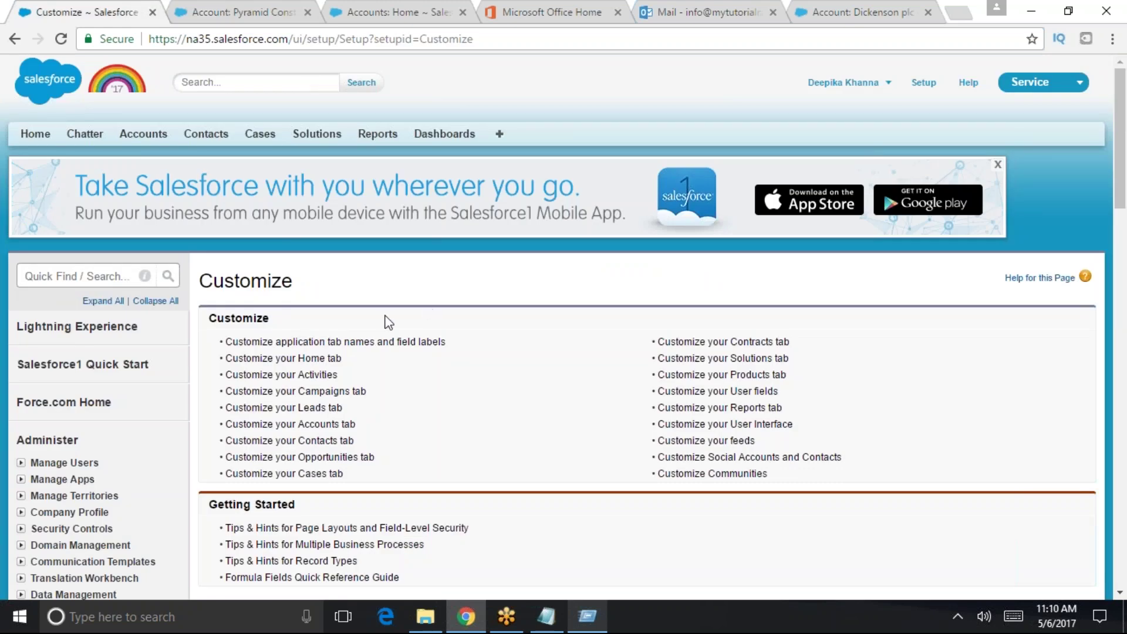
scroll(367, 423, down, 3)
click(83, 111)
text(use)
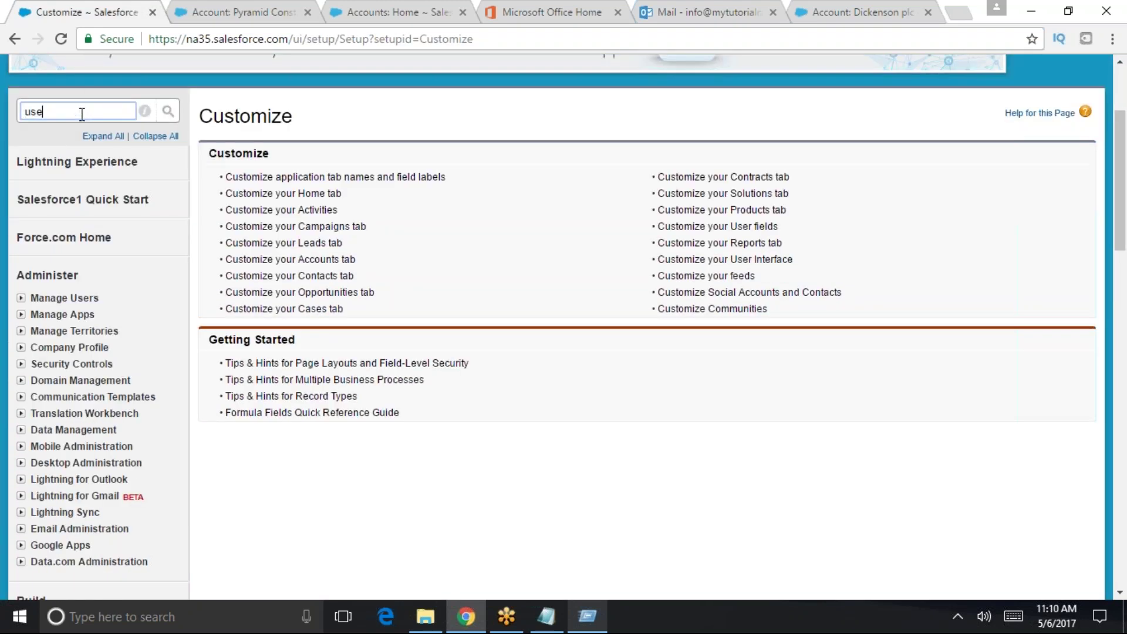
text(r inte)
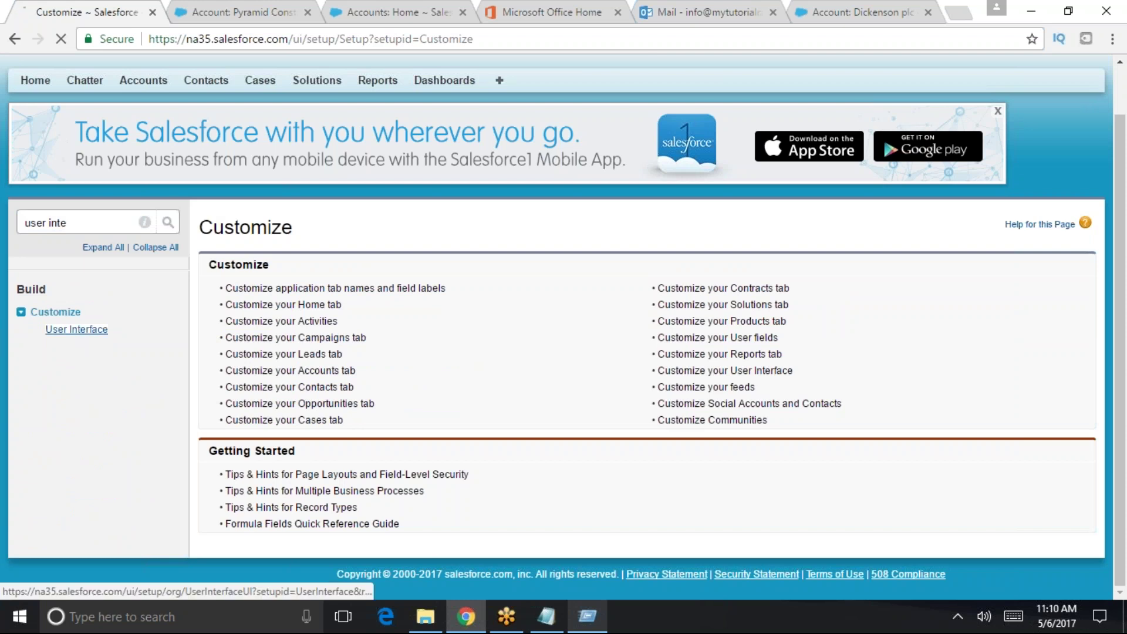
click(77, 330)
- Check Enable Inline Editing, then return to the Pyramid Construction account
scroll(236, 343, down, 2)
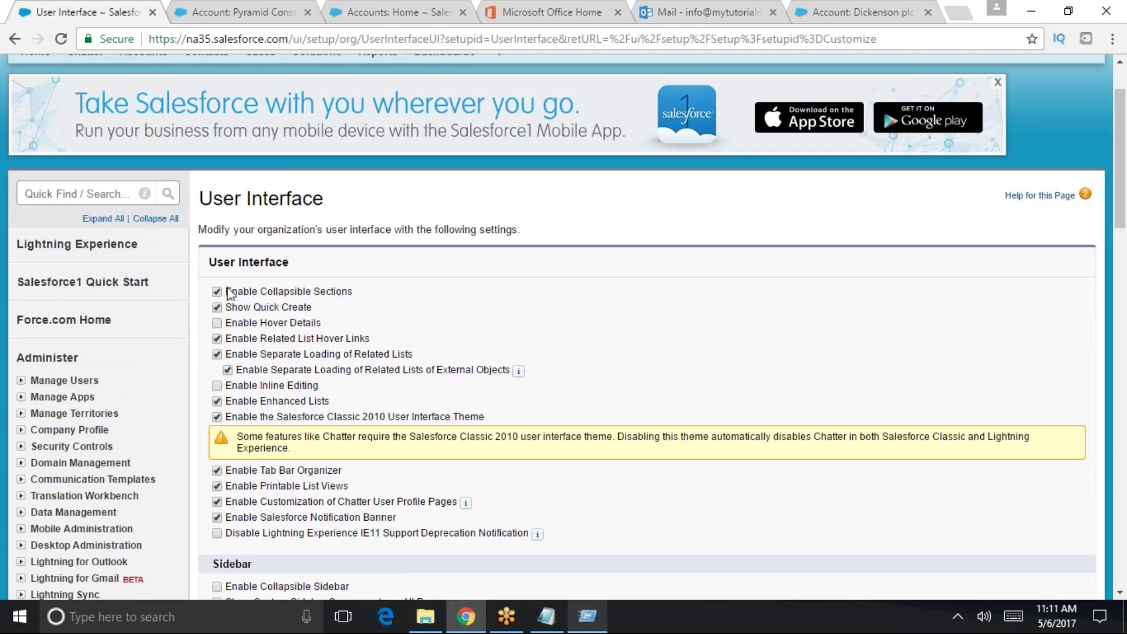
drag(227, 292, 353, 292)
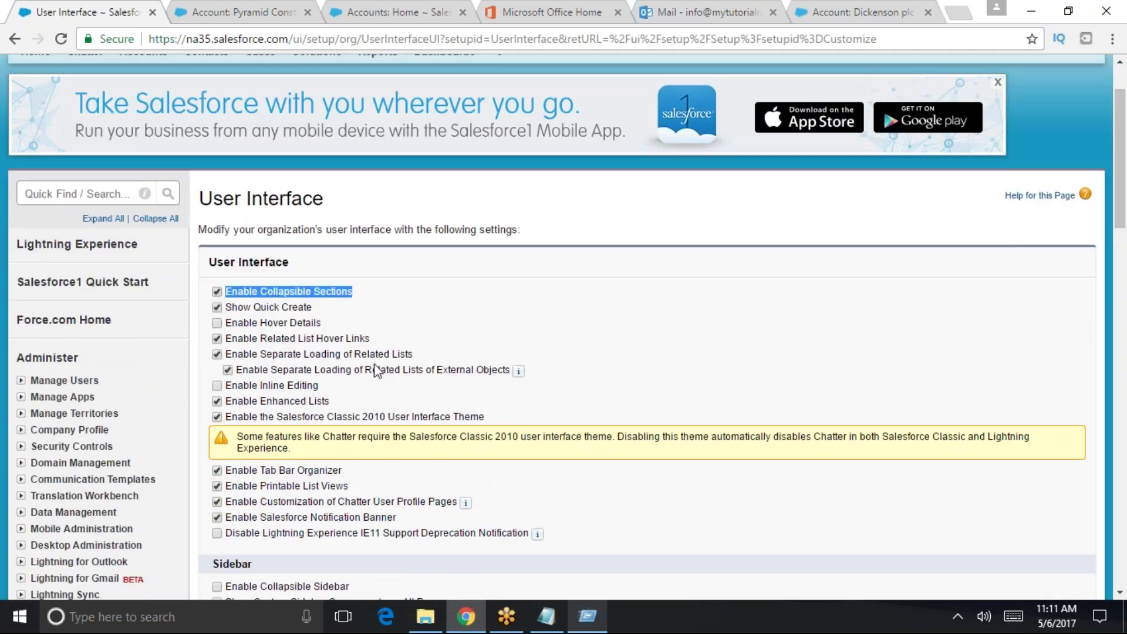
scroll(378, 370, down, 2)
drag(227, 303, 327, 311)
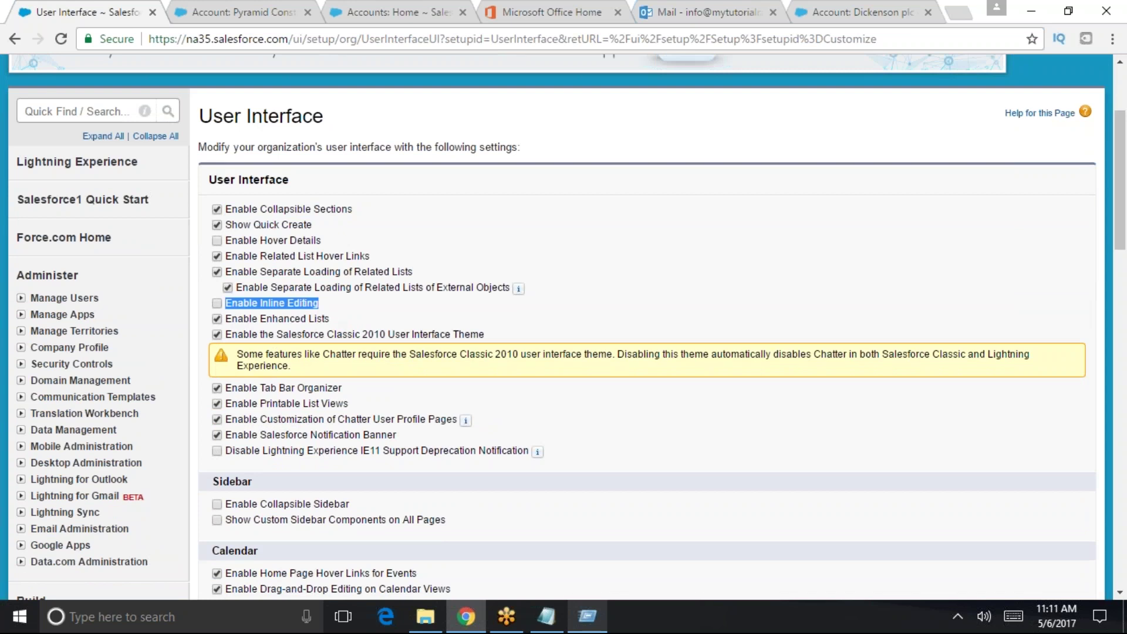
click(216, 304)
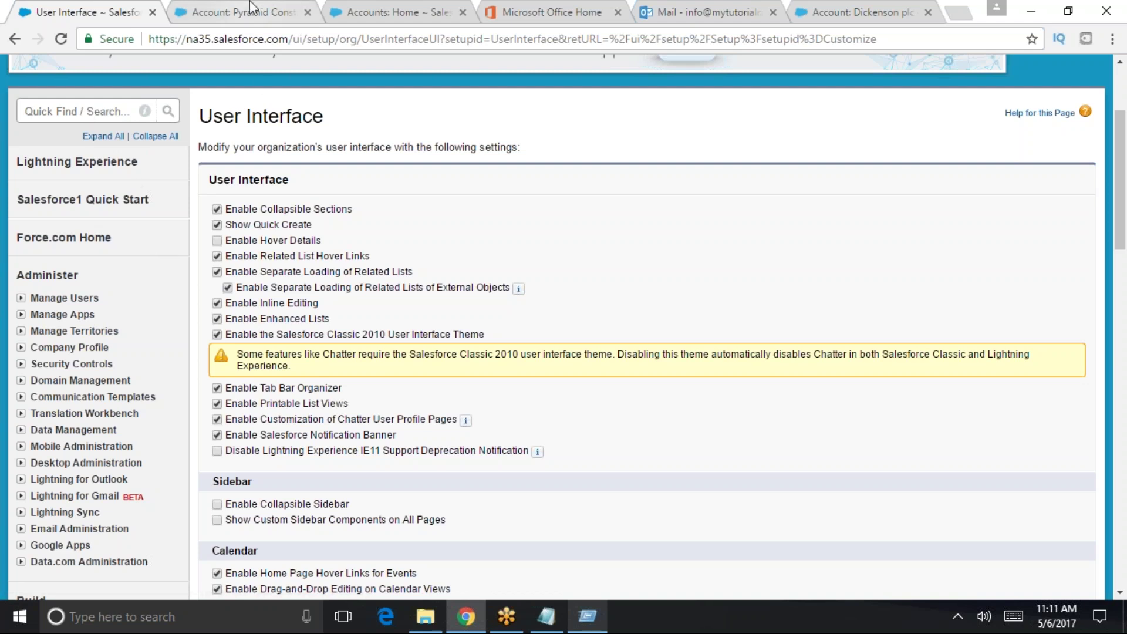
click(212, 17)
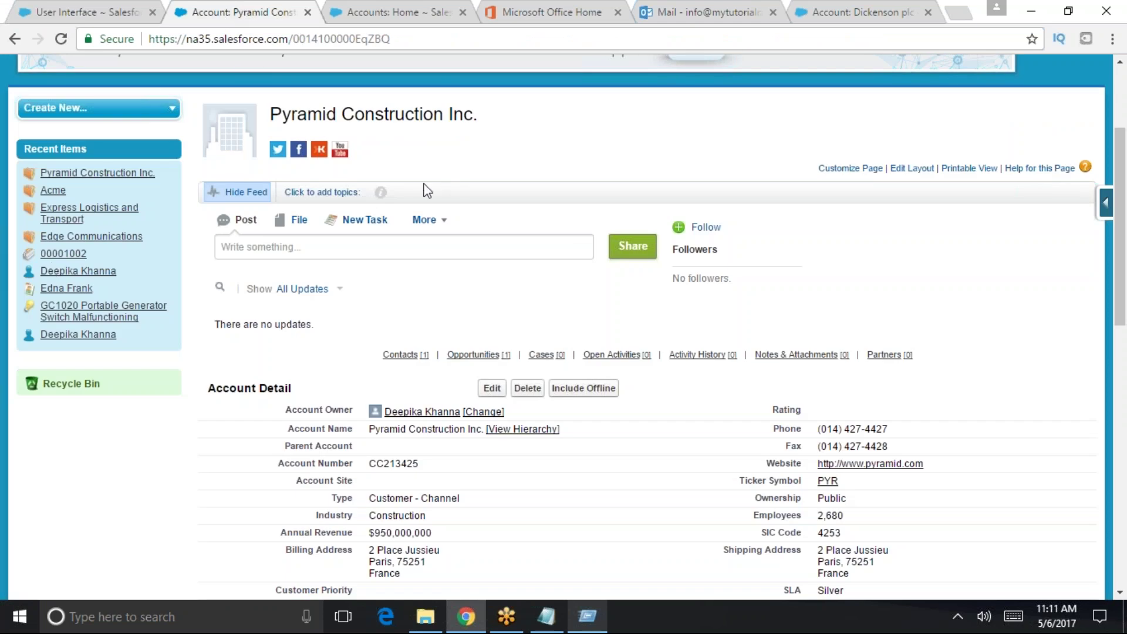
- Back in User Interface settings, toggle Enable Inline Editing off and on, leaving it checked
scroll(440, 129, down, 4)
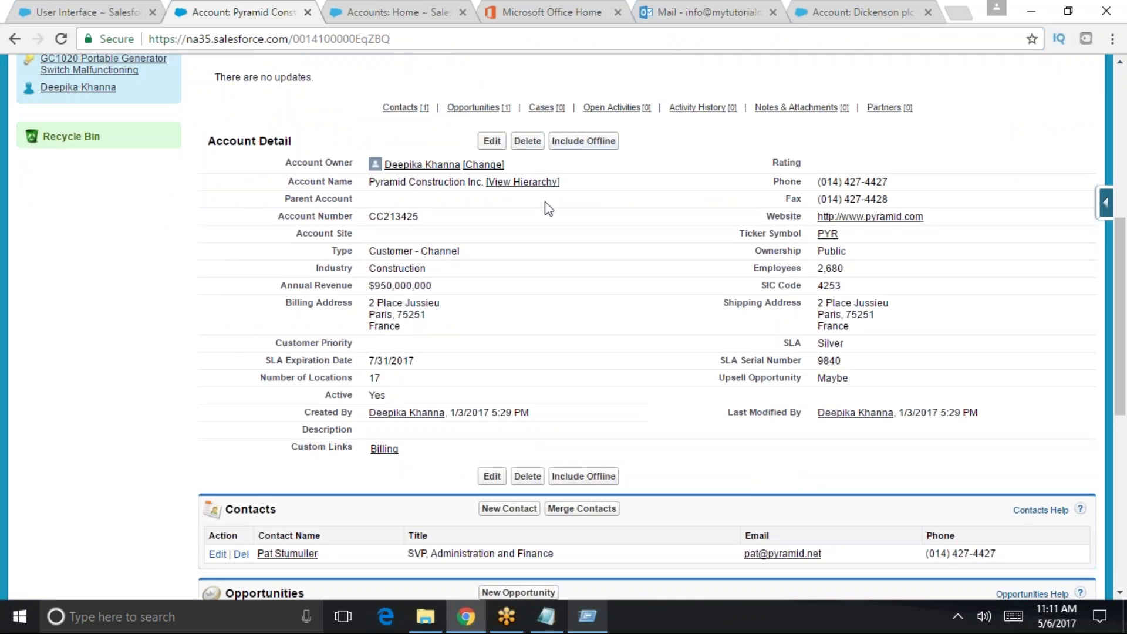
scroll(451, 403, down, 2)
scroll(470, 392, down, 1)
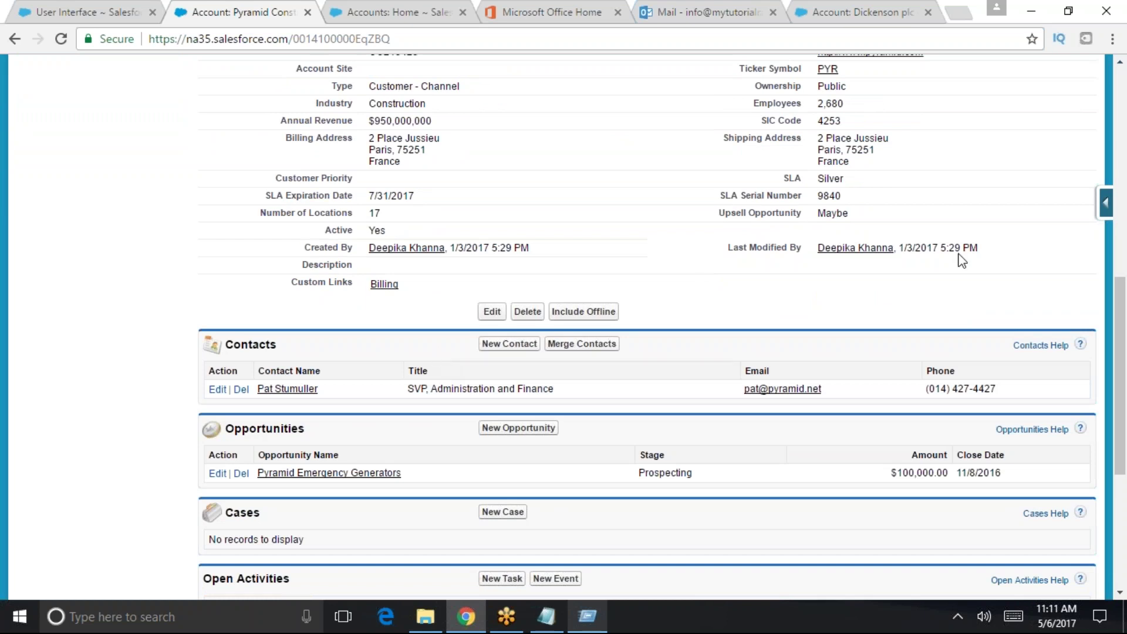
click(88, 12)
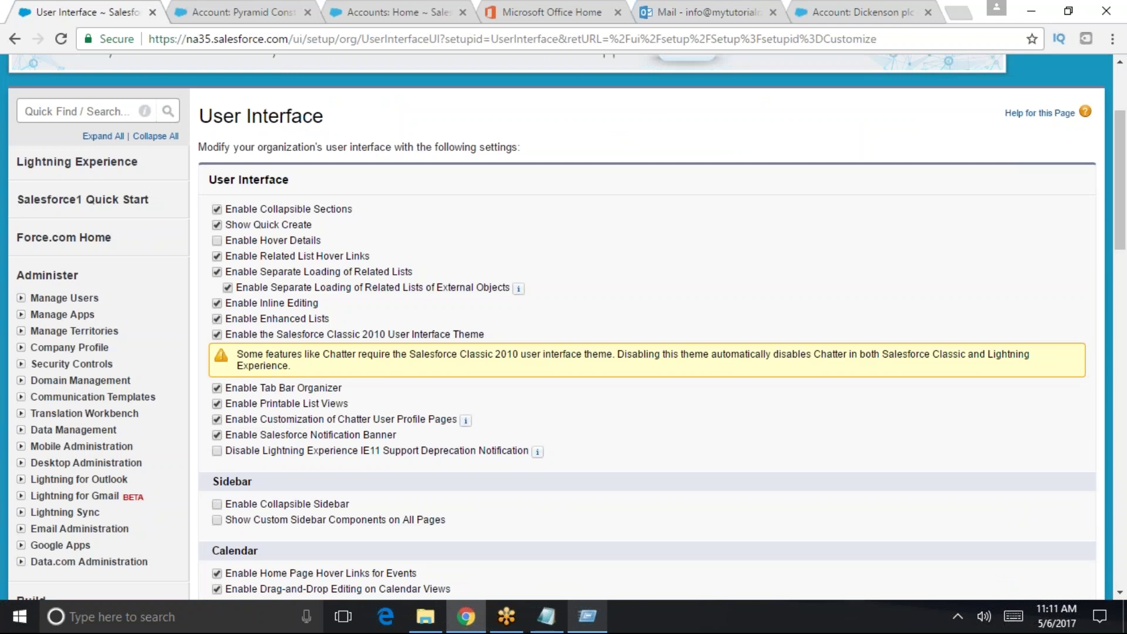
click(216, 303)
scroll(350, 295, up, 3)
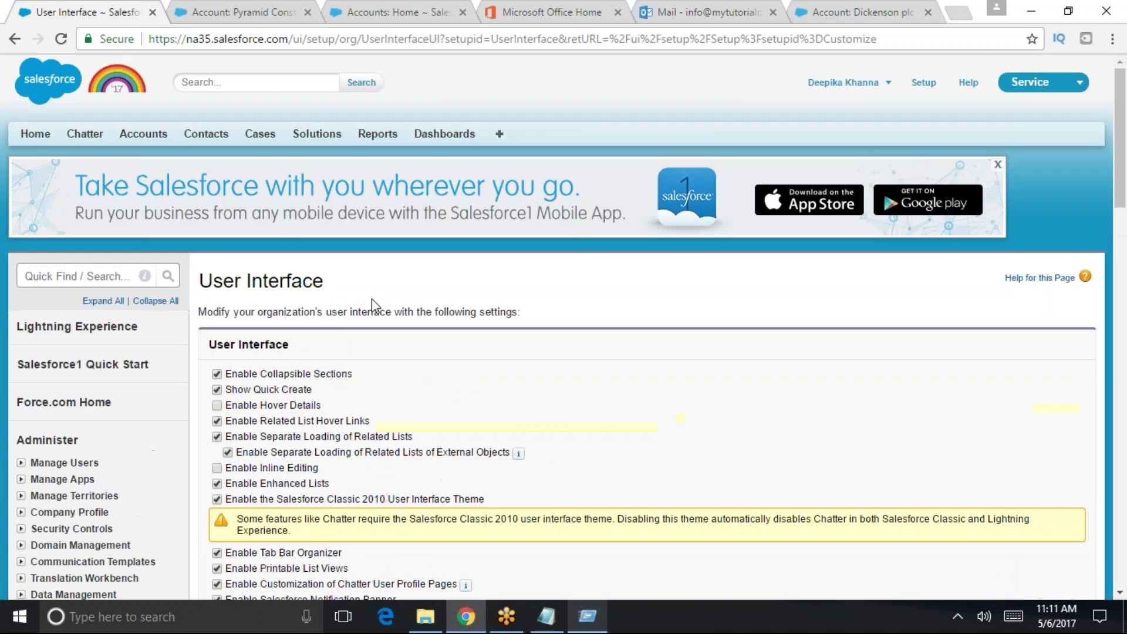
scroll(350, 295, down, 2)
click(215, 385)
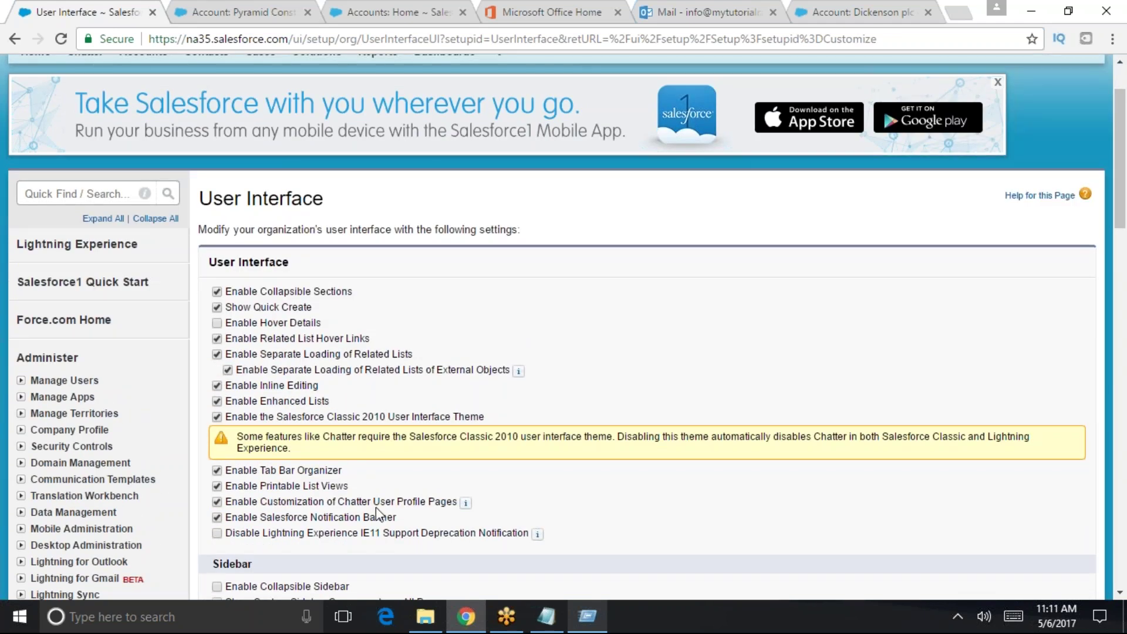
scroll(375, 508, down, 8)
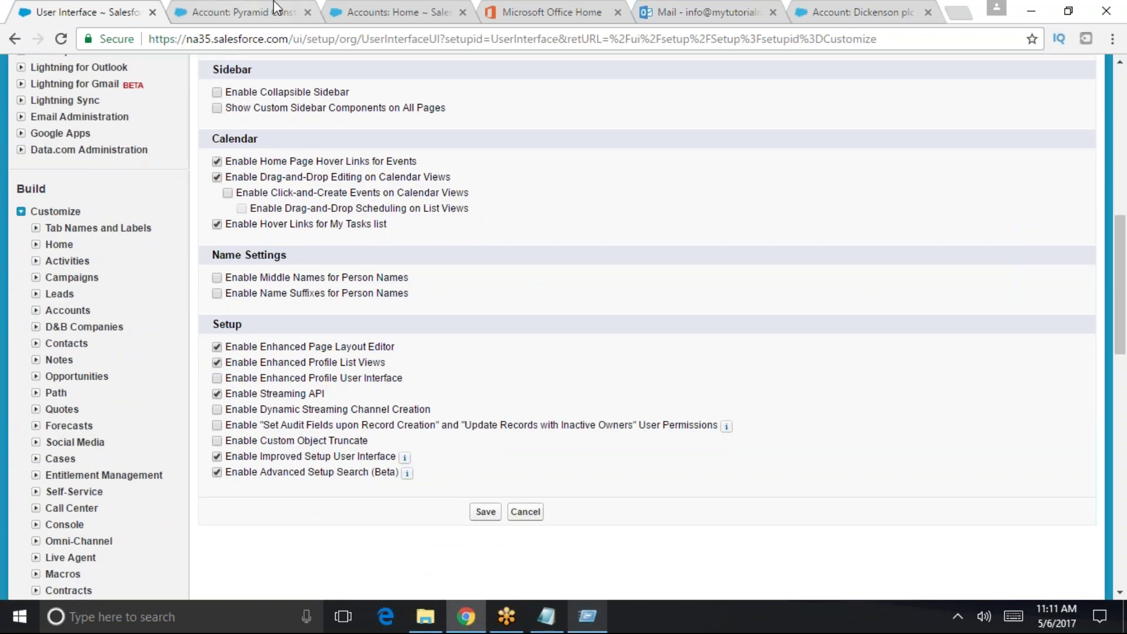
- Save the User Interface settings and reload the Pyramid Construction account page
click(276, 7)
key(ctrl+shift+Tab)
click(487, 506)
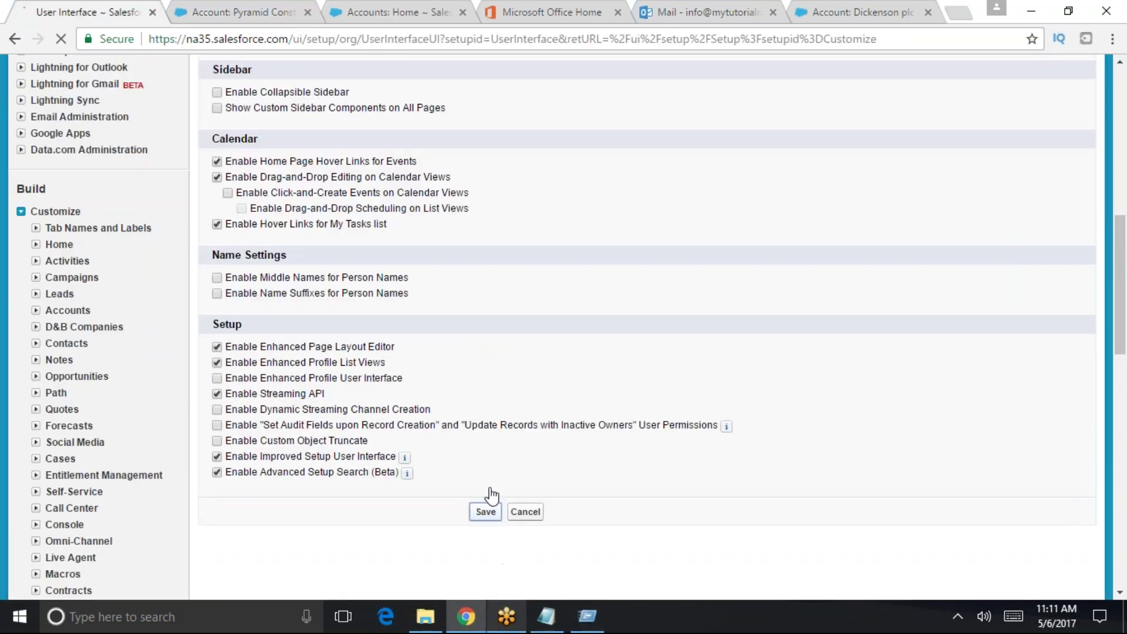
click(262, 5)
key(Return)
scroll(417, 357, down, 3)
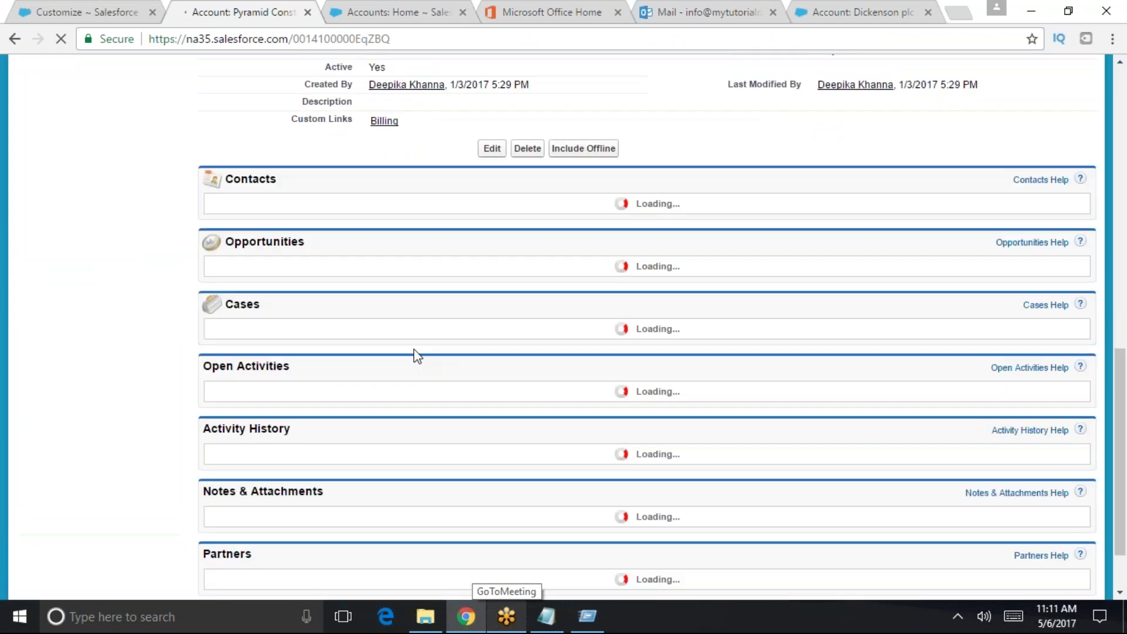
- Reload the Pyramid Construction Inc. account page from the address bar
scroll(420, 382, down, 6)
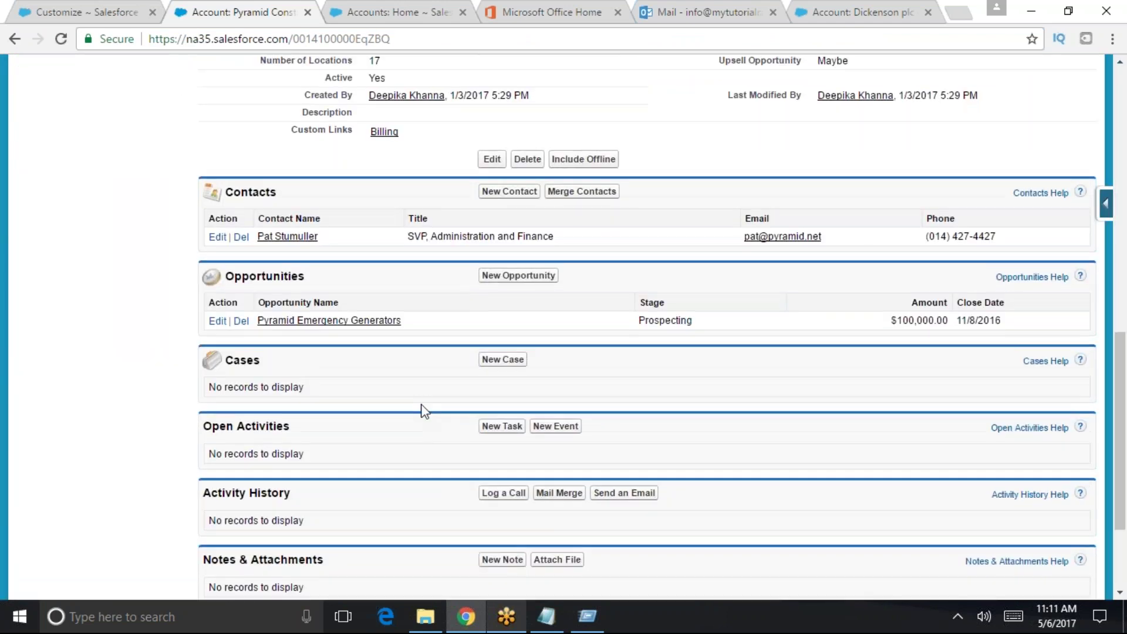
scroll(423, 411, up, 1)
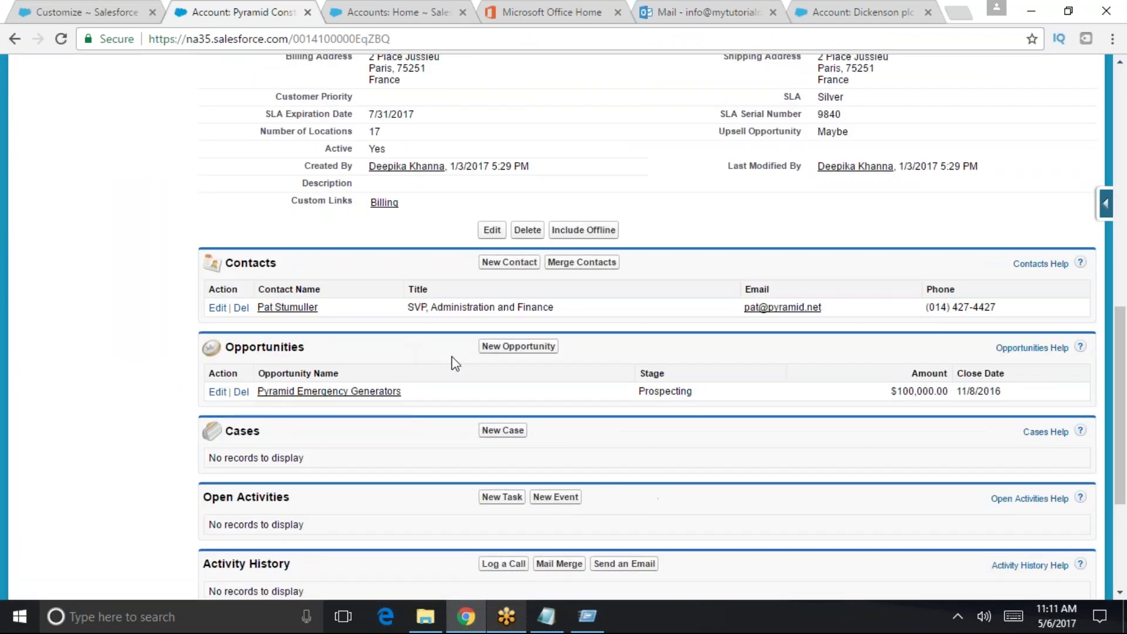
click(82, 11)
click(276, 16)
click(277, 39)
key(Return)
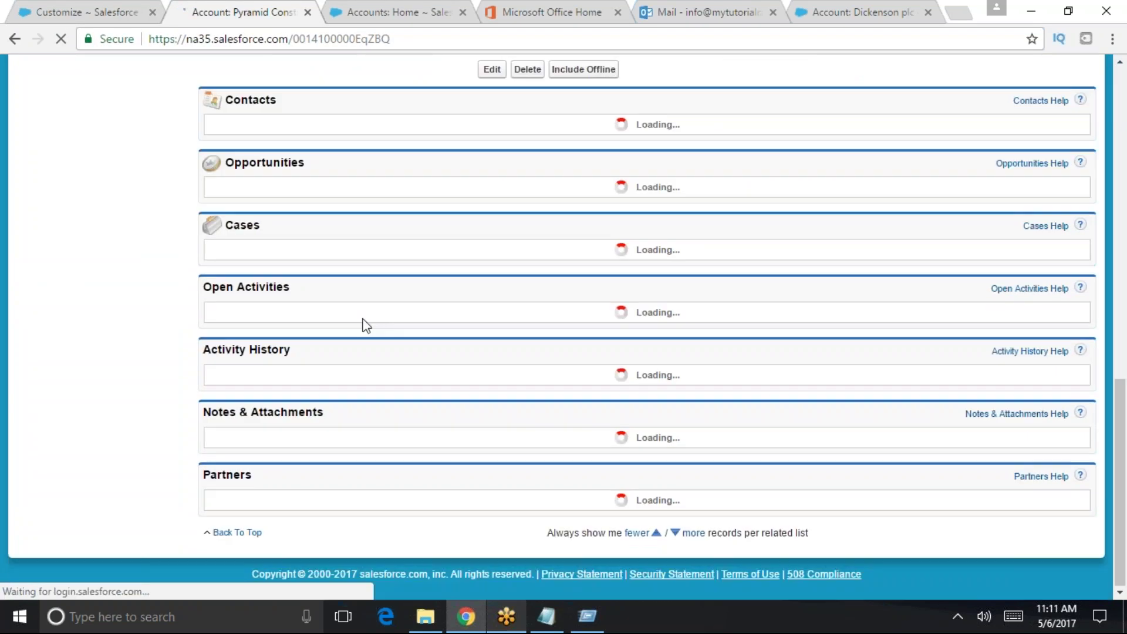
- Scroll through the reloaded account's details, contact, opportunity and related lists
scroll(379, 353, up, 2)
scroll(379, 354, up, 8)
scroll(379, 354, down, 9)
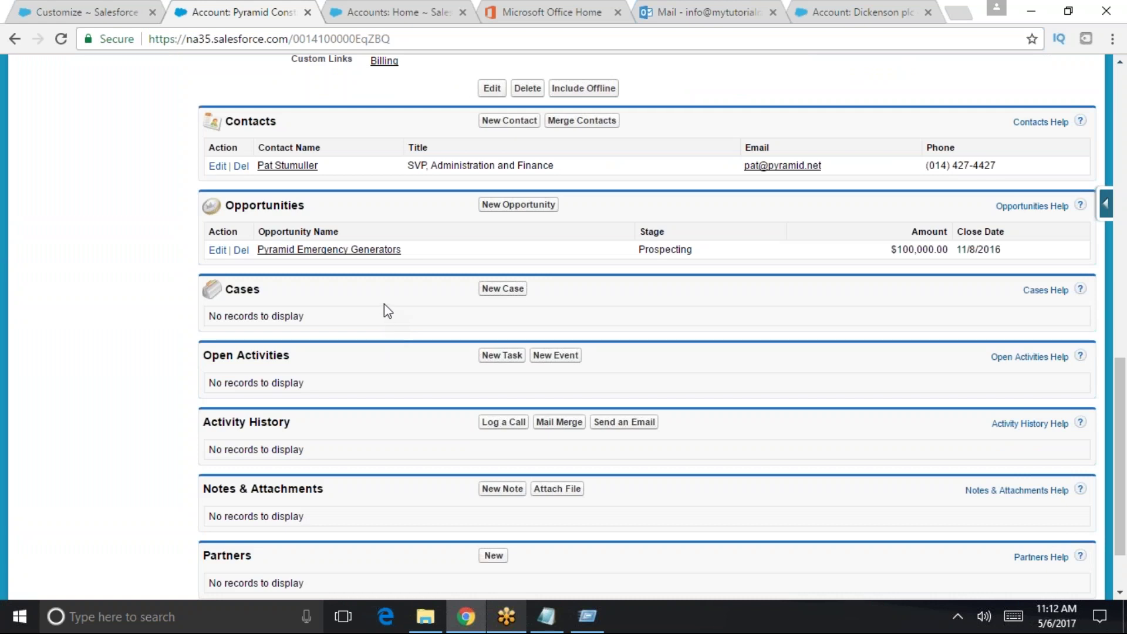
scroll(384, 304, up, 5)
scroll(386, 311, down, 5)
scroll(385, 322, down, 1)
scroll(382, 325, up, 1)
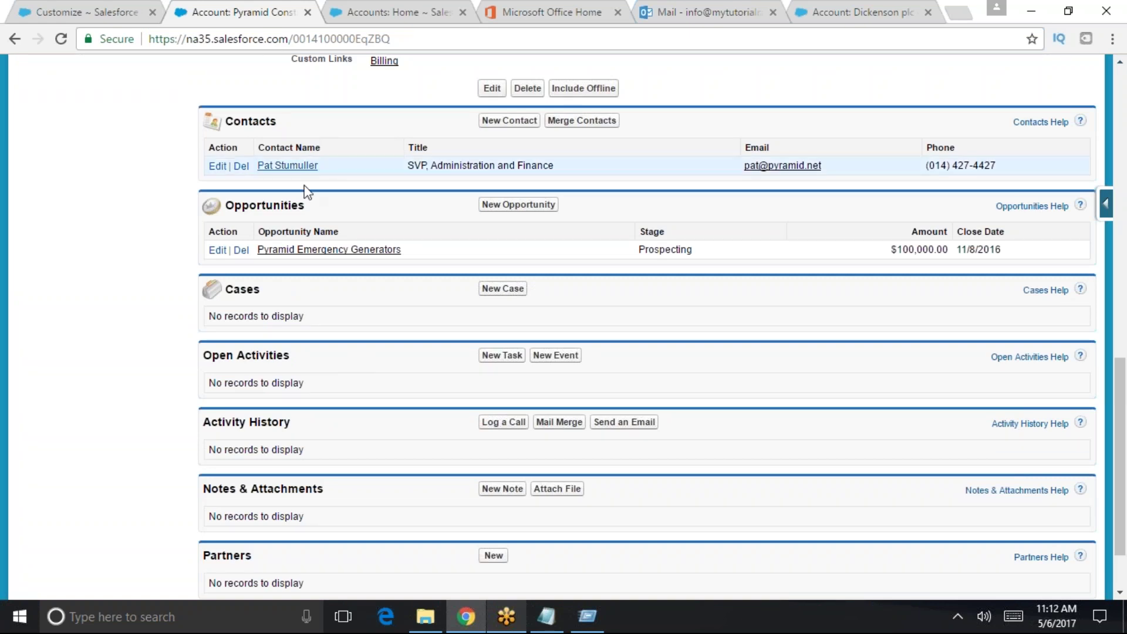
scroll(304, 188, up, 5)
scroll(646, 323, down, 2)
scroll(646, 323, up, 4)
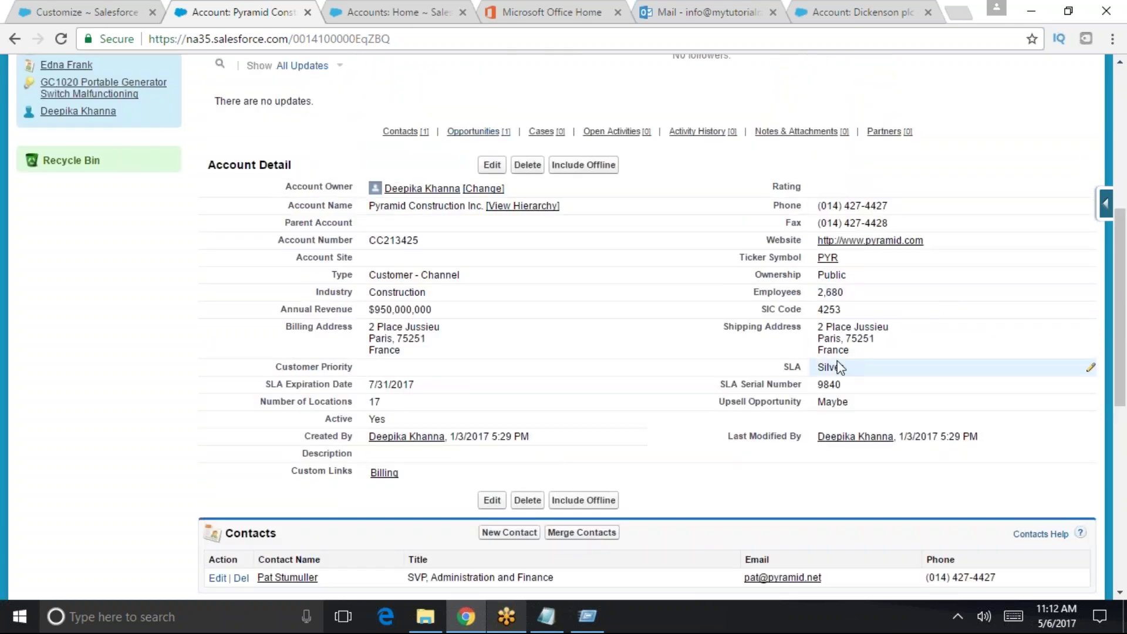
scroll(499, 460, down, 1)
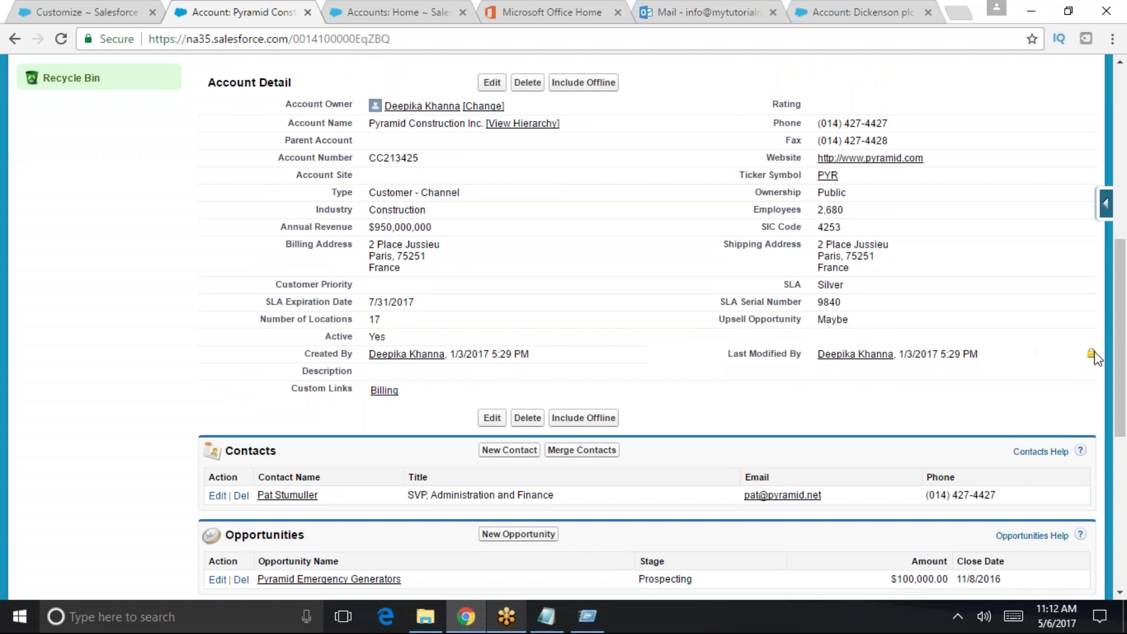
- Open and close the Description in-place editor, then inline-edit Customer Priority to show its picklist
double_click(1086, 371)
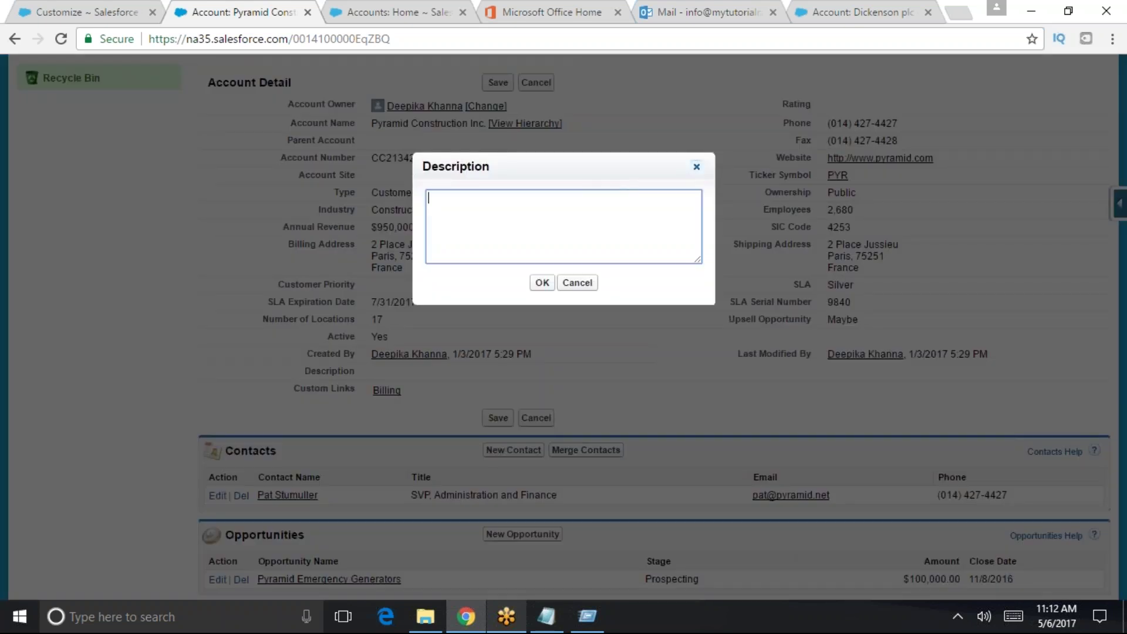
click(696, 167)
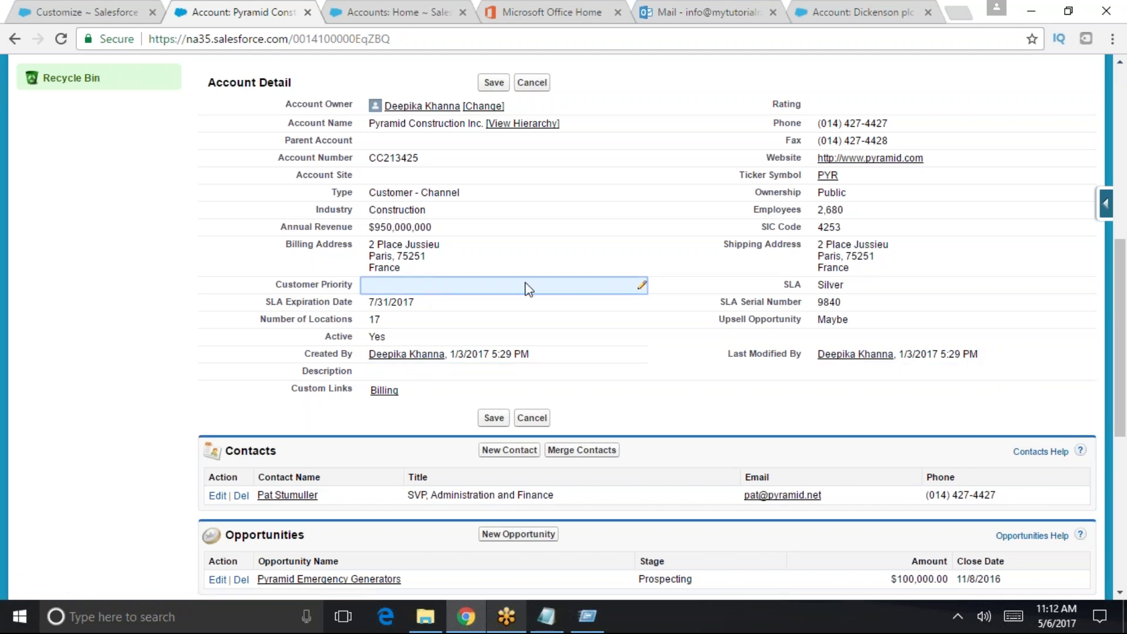
double_click(528, 287)
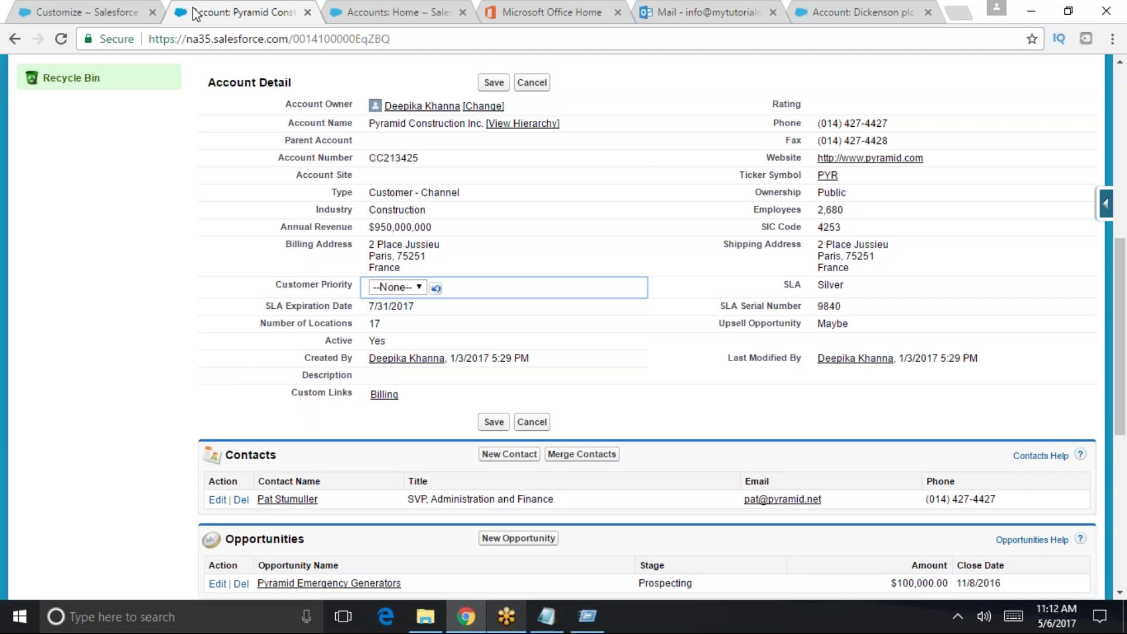
scroll(564, 294, up, 4)
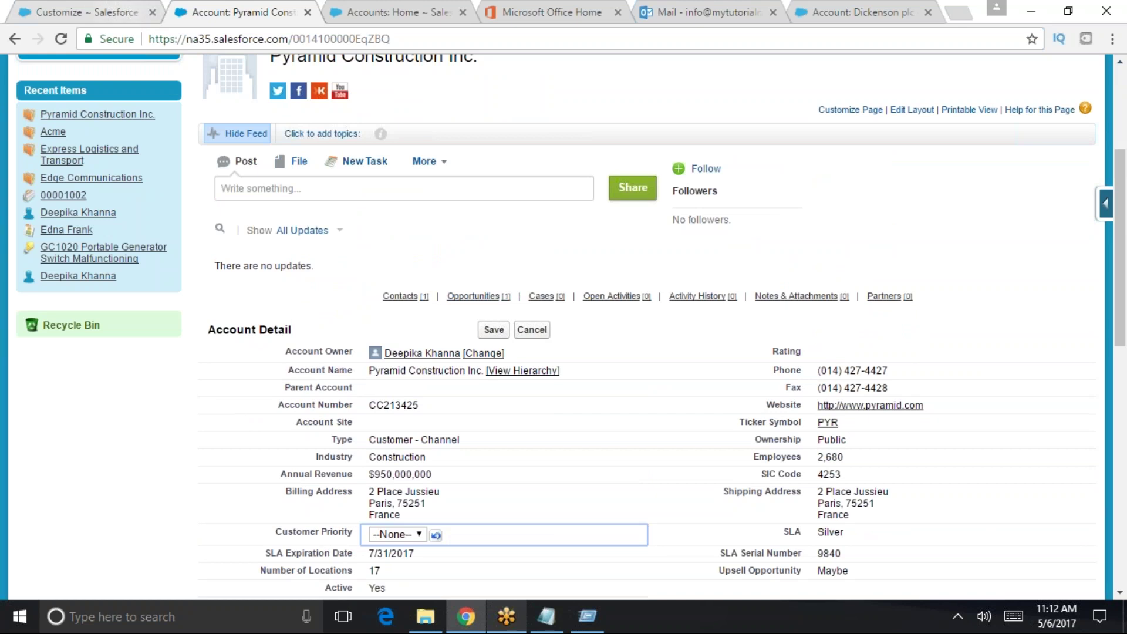
- Switch to the setup Customize page filtered to User Interface
click(109, 11)
scroll(320, 406, down, 5)
scroll(324, 352, up, 10)
click(72, 283)
text(user in)
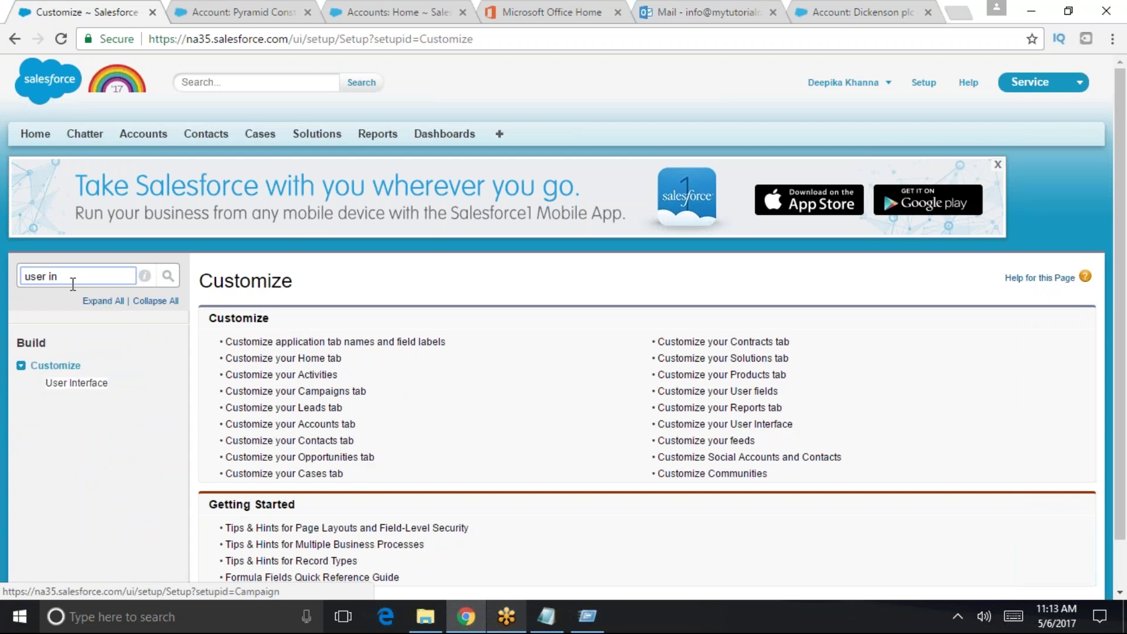
click(75, 385)
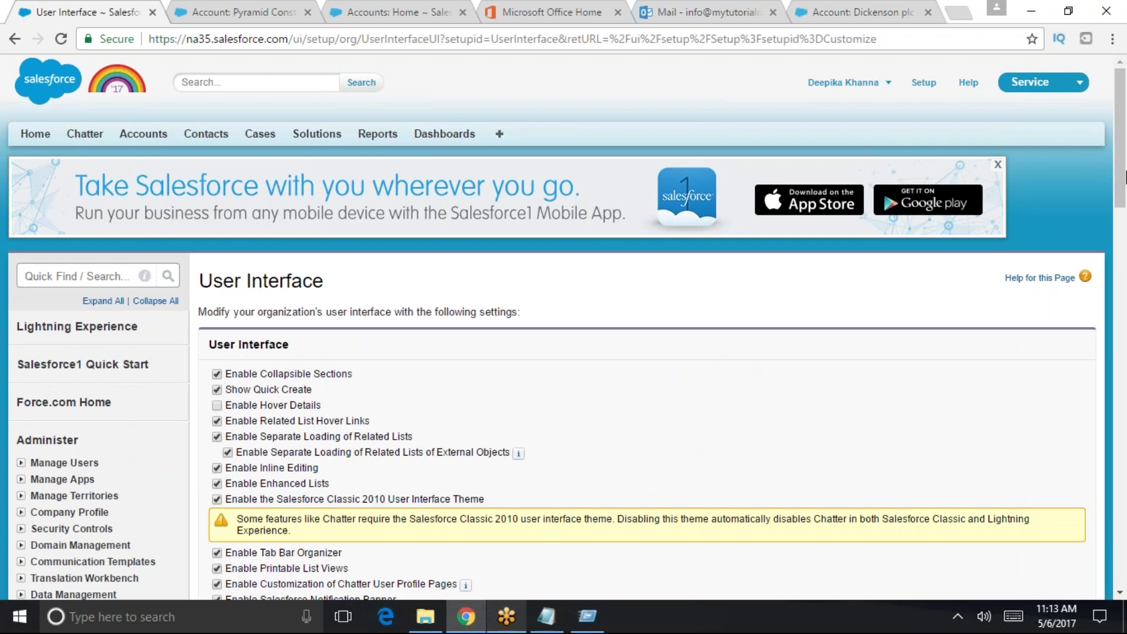
drag(1124, 176, 1103, 194)
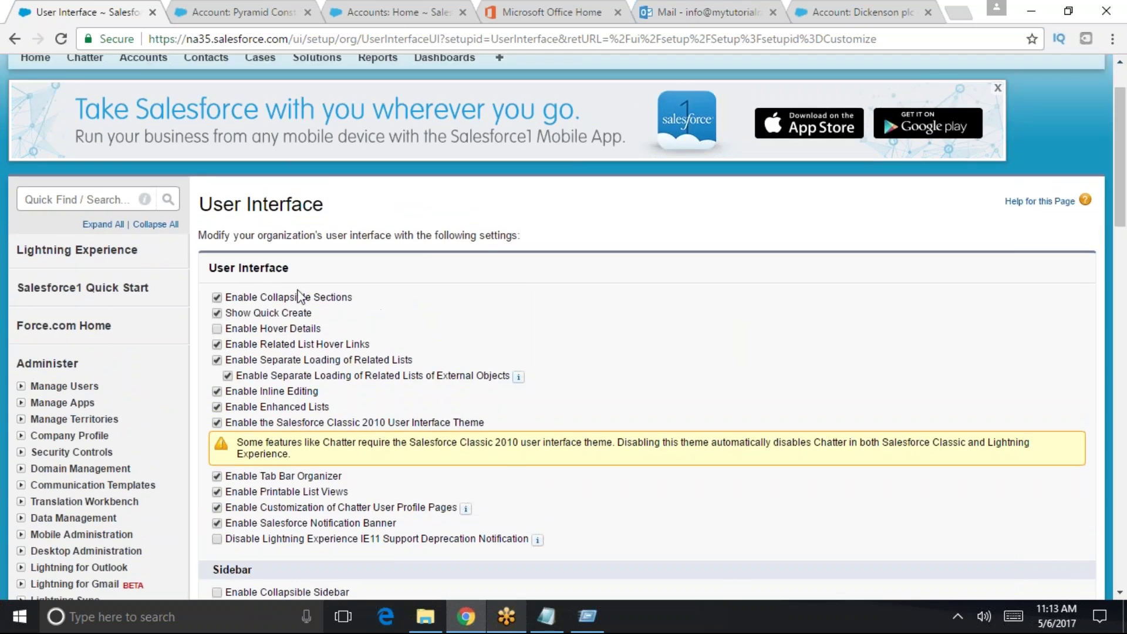
drag(1120, 156, 1090, 107)
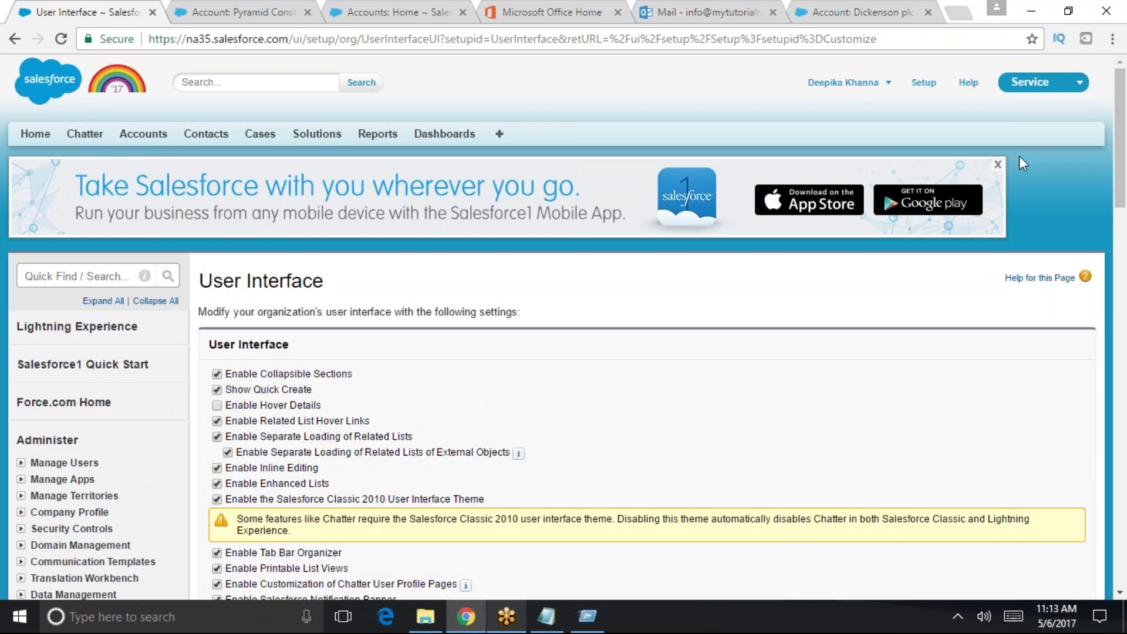
- Open Force.com Home through the Setup link in the header
click(923, 83)
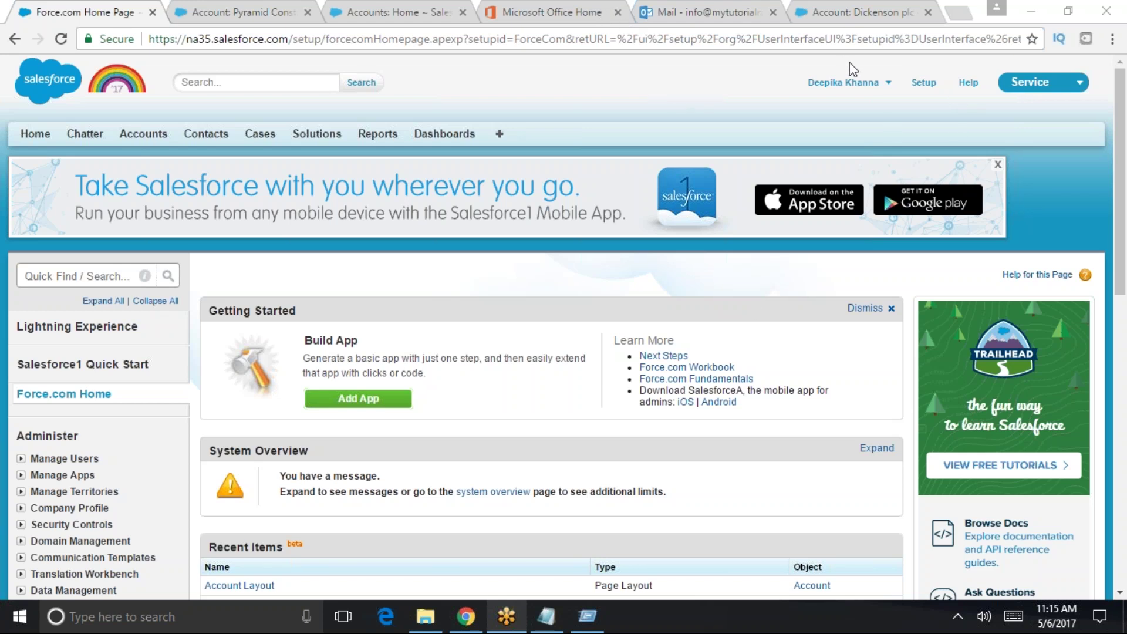
- Focus the Chrome window and open the Windows Run dialog with Win+R
click(925, 133)
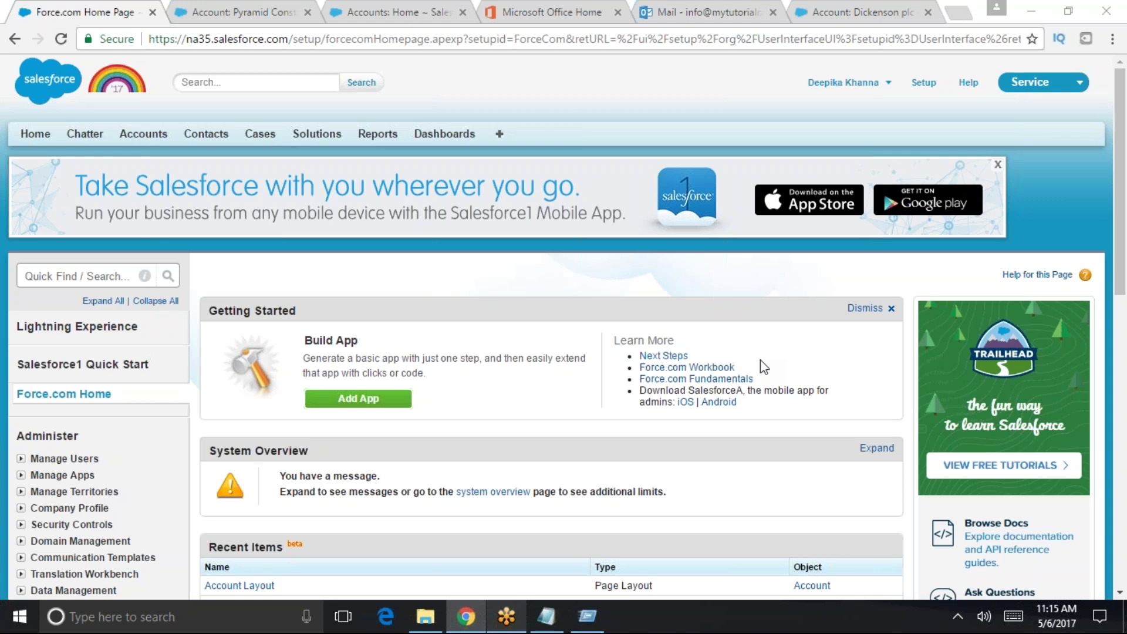
key(super+r)
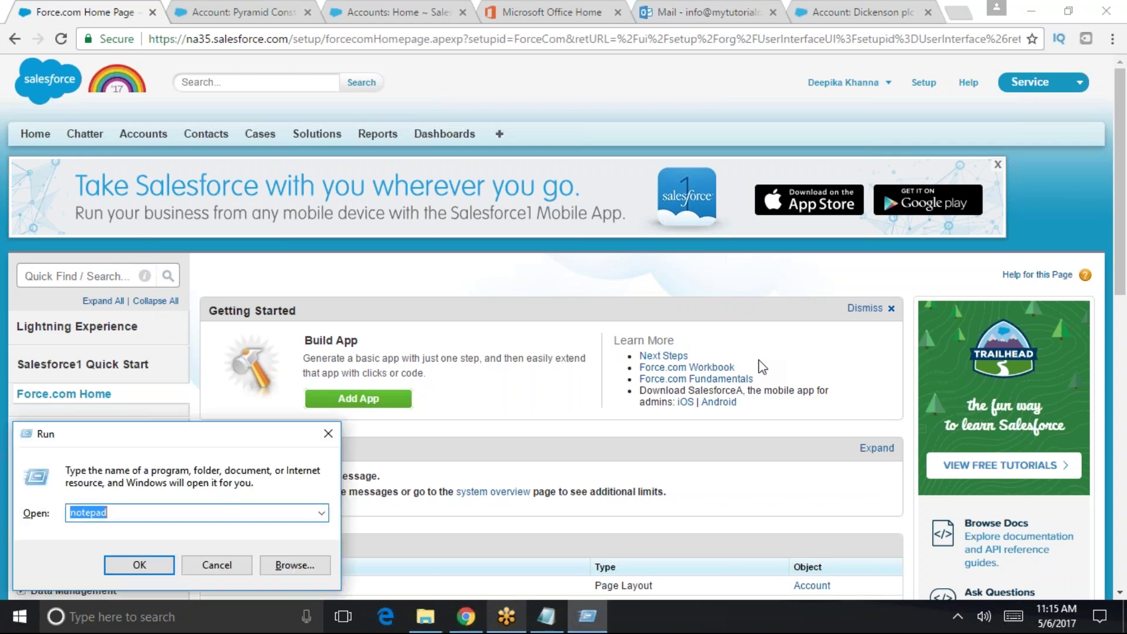
- Add a 'warehouse application :' line below Multiple currency in Notepad, then minimize it
click(546, 616)
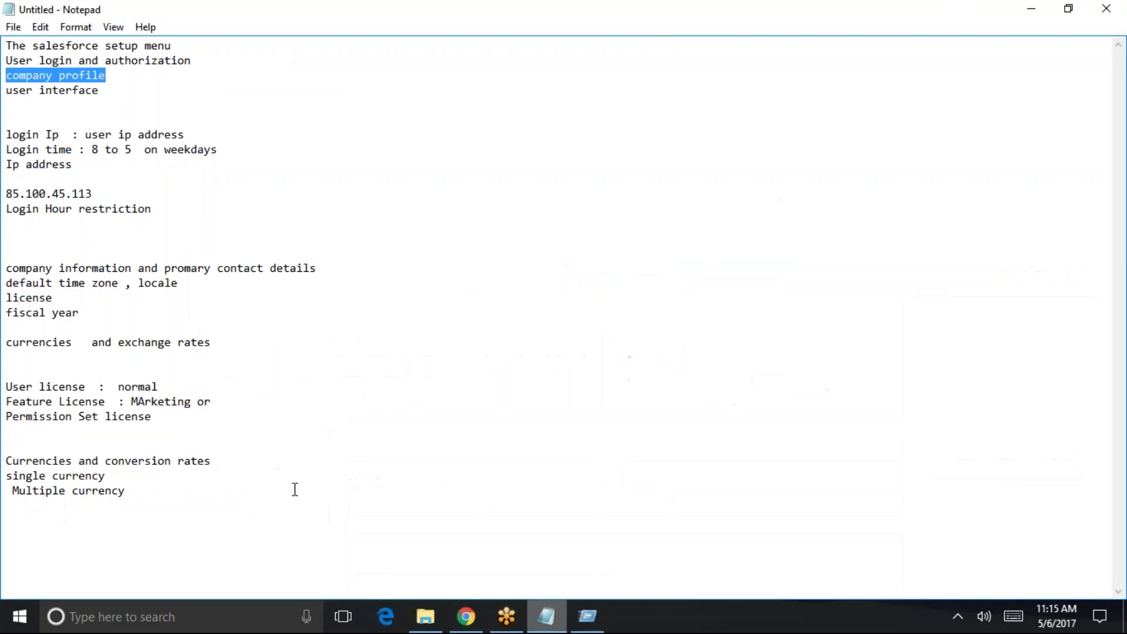
click(288, 506)
key(Return)
text(wareho)
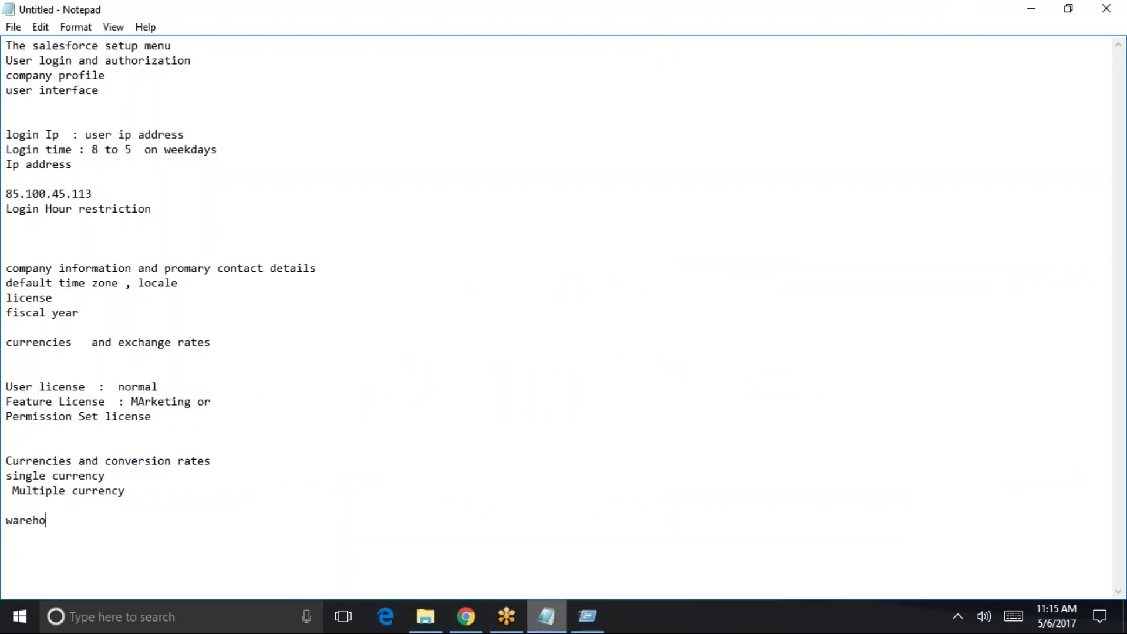
text(use application  :)
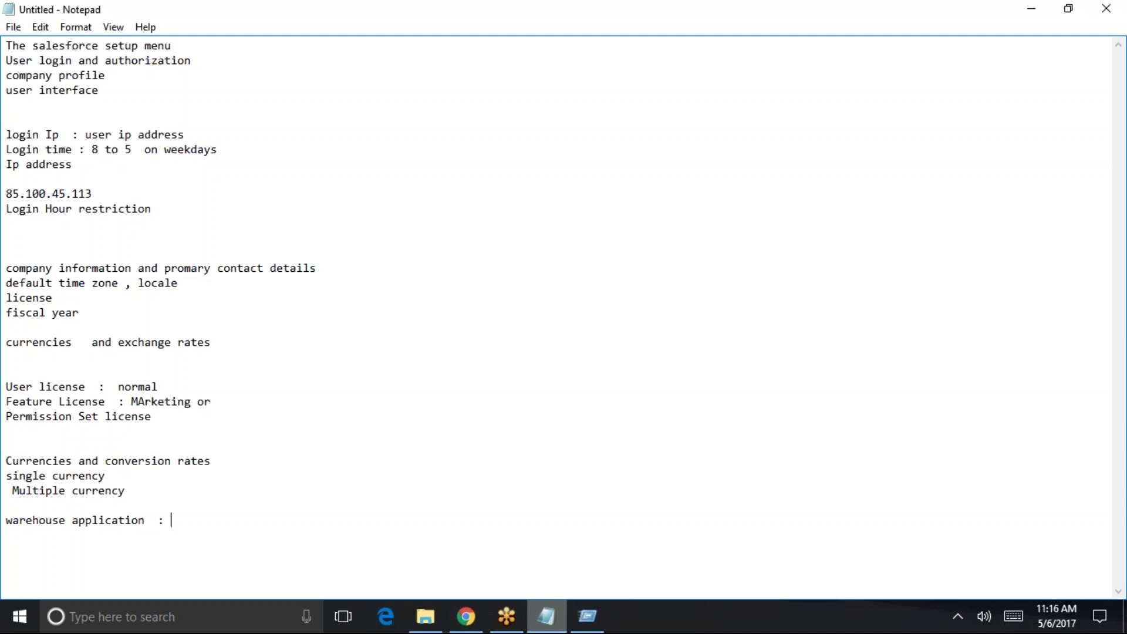
click(1031, 9)
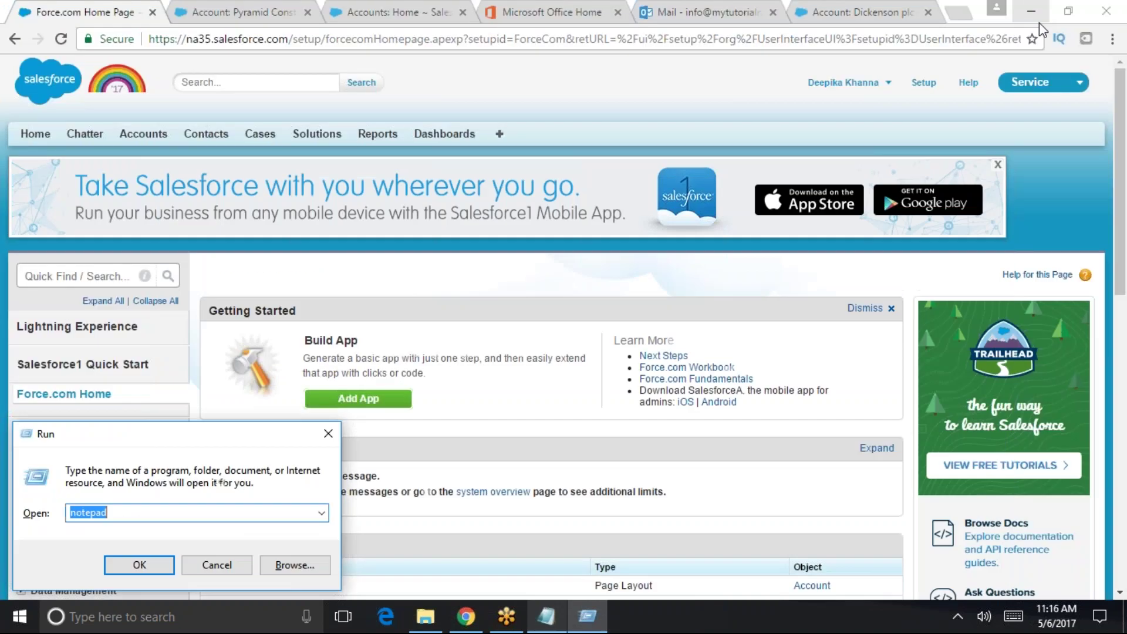
- Choose Sales from the app picker at the top right
click(1077, 86)
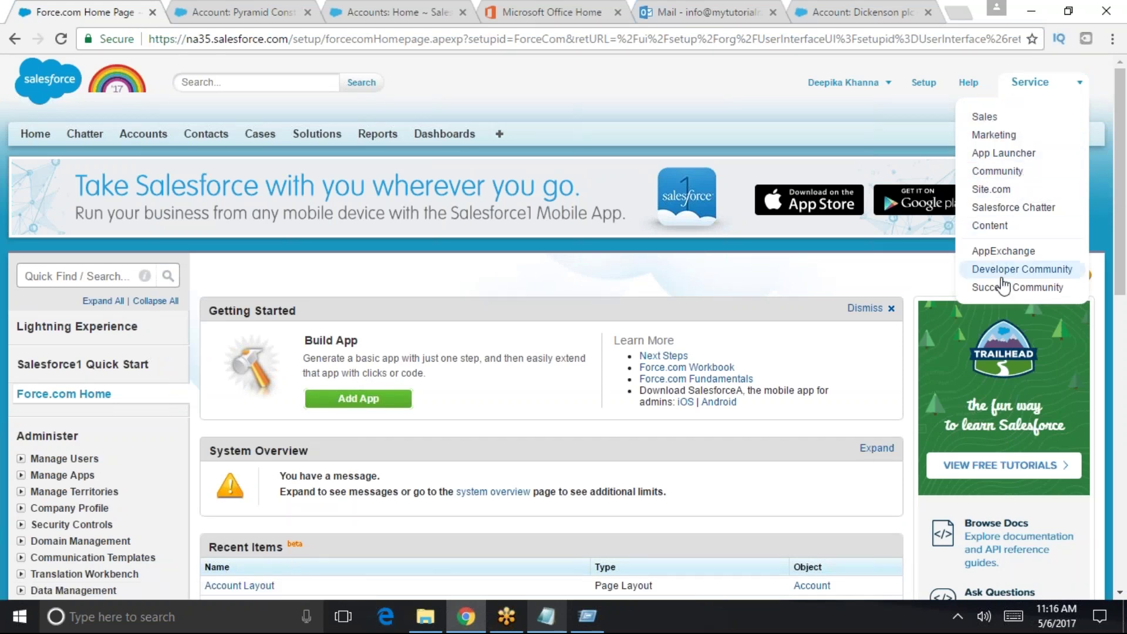
click(983, 116)
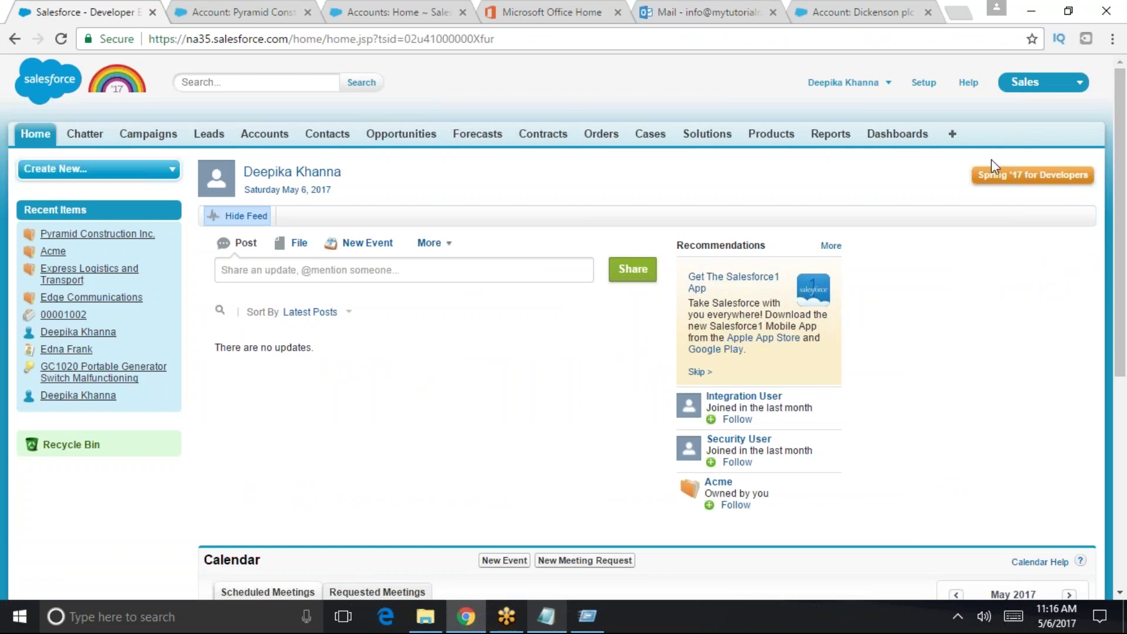
- Switch to the Sales app and return to the Force.com Home setup page
click(1046, 89)
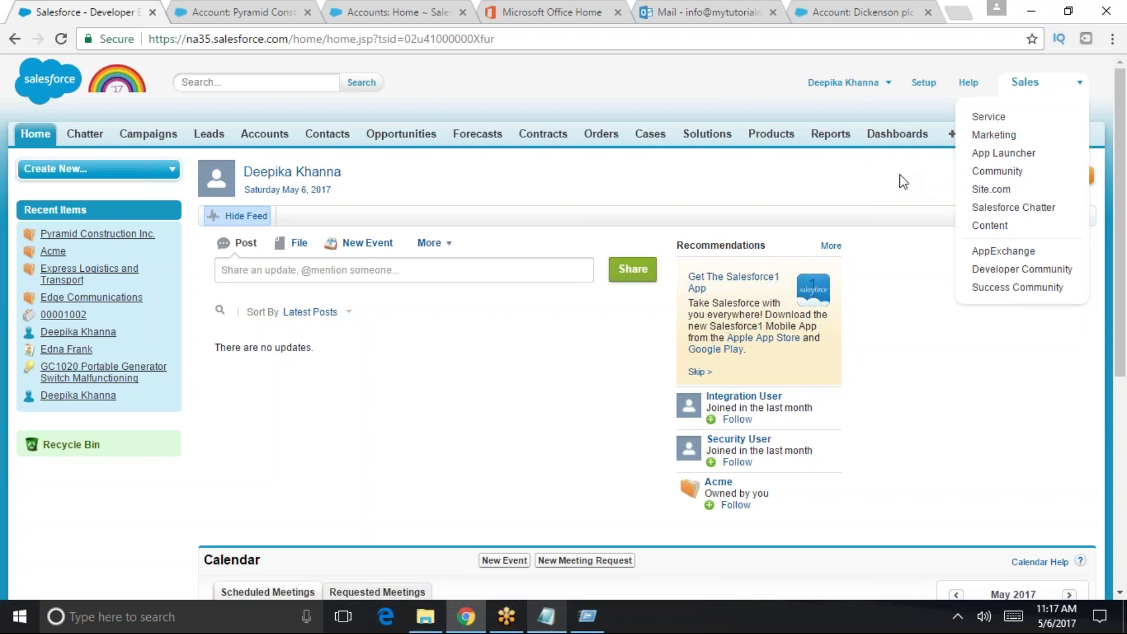
click(924, 83)
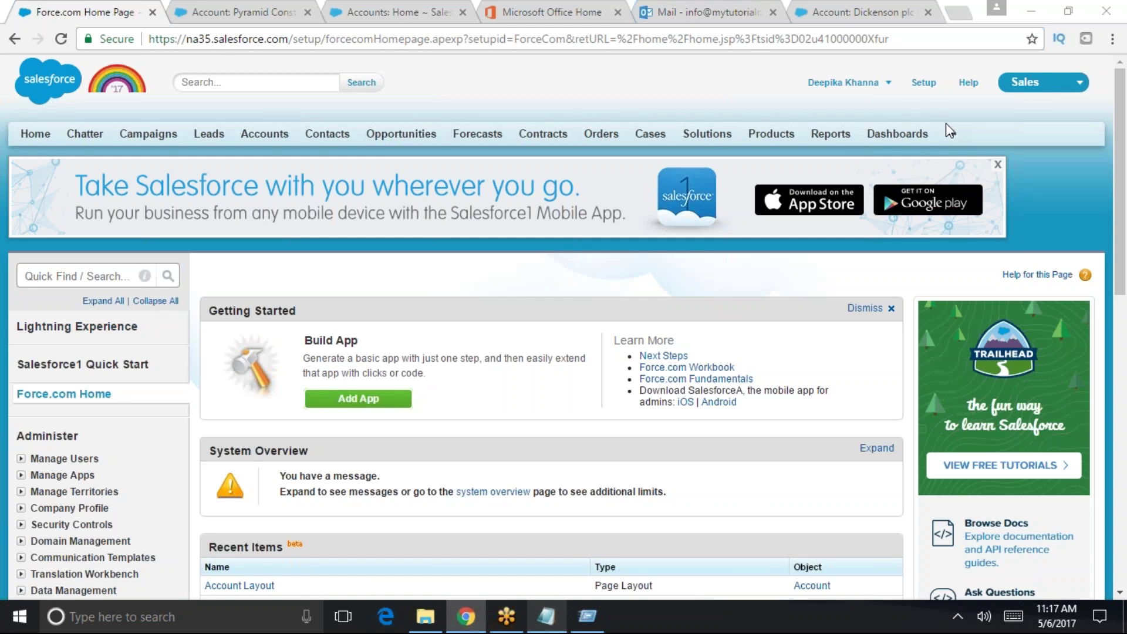
- Launch Microsoft Paint with the Run command 'mspaint' after 'paint' fails
key(super+r)
text(paint)
key(Return)
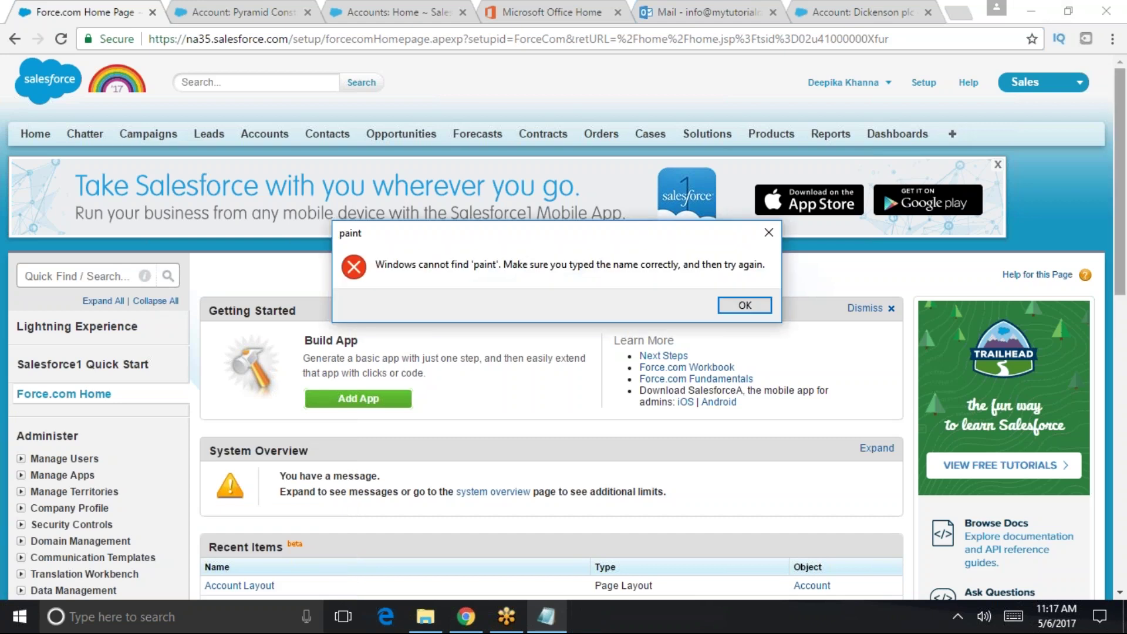
click(728, 311)
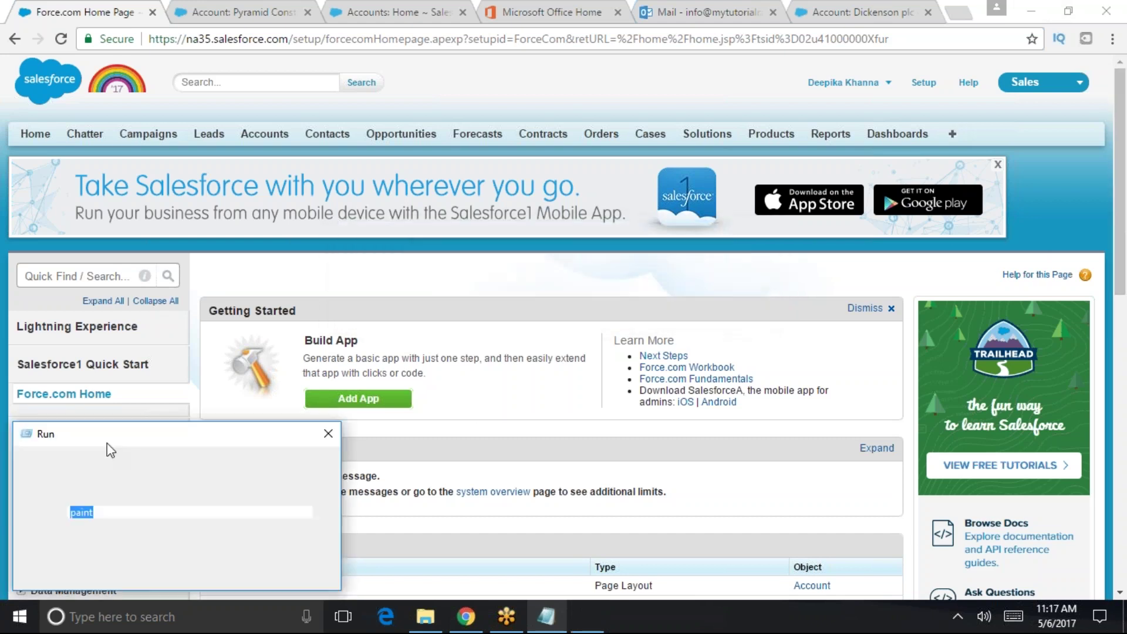
text(msp)
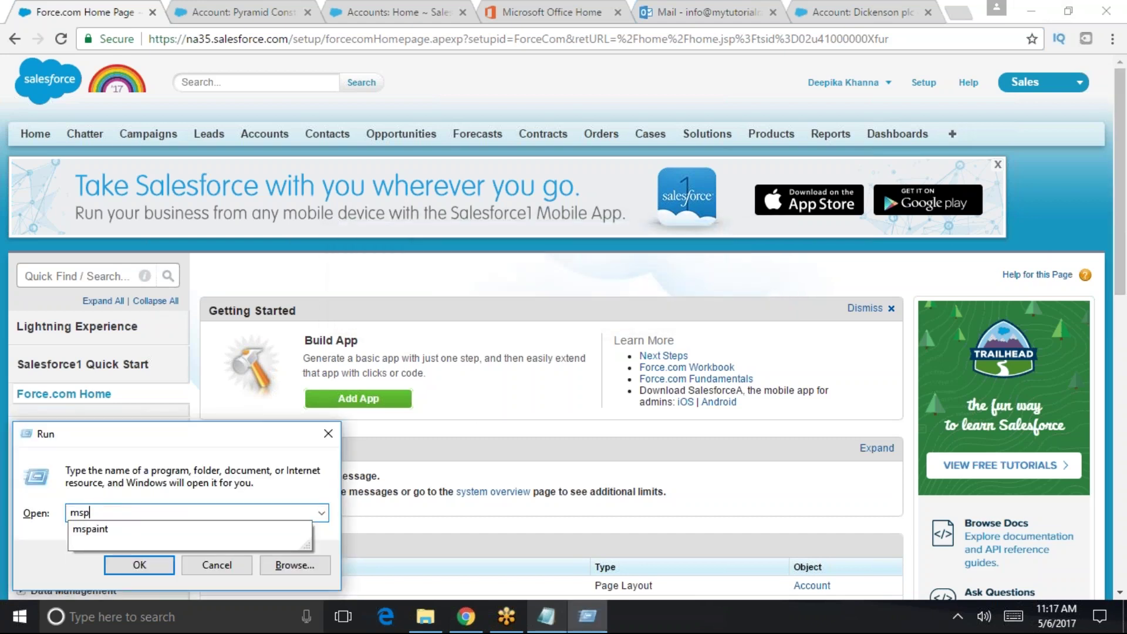
text(aint)
key(Down)
key(Return)
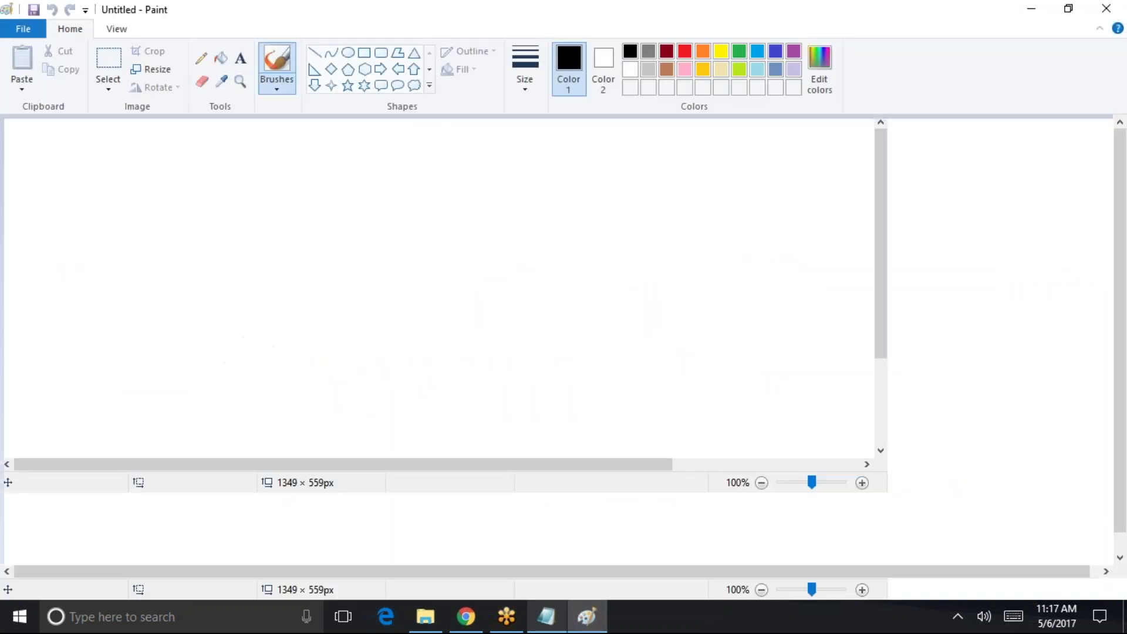
- Handwrite 'Warehouse', circle it, and draw an arrow to 'application'
drag(330, 147, 411, 150)
mouse_move(465, 175)
mouse_down()
mouse_move(446, 188)
mouse_move(490, 170)
mouse_move(596, 205)
mouse_up()
mouse_move(646, 166)
mouse_down()
mouse_move(780, 152)
mouse_move(798, 186)
mouse_up()
drag(321, 248, 810, 208)
mouse_move(784, 141)
mouse_down()
mouse_move(328, 126)
mouse_move(807, 167)
mouse_move(788, 139)
mouse_up()
drag(826, 174, 880, 156)
drag(860, 148, 864, 172)
mouse_move(920, 145)
mouse_down()
mouse_move(969, 167)
mouse_move(983, 205)
mouse_move(1021, 150)
mouse_move(1038, 173)
mouse_move(1098, 153)
mouse_move(1111, 176)
mouse_up()
click(1056, 155)
- Draw three branching arrows and 'Object → fields' below, then minimize Paint
drag(423, 290, 351, 385)
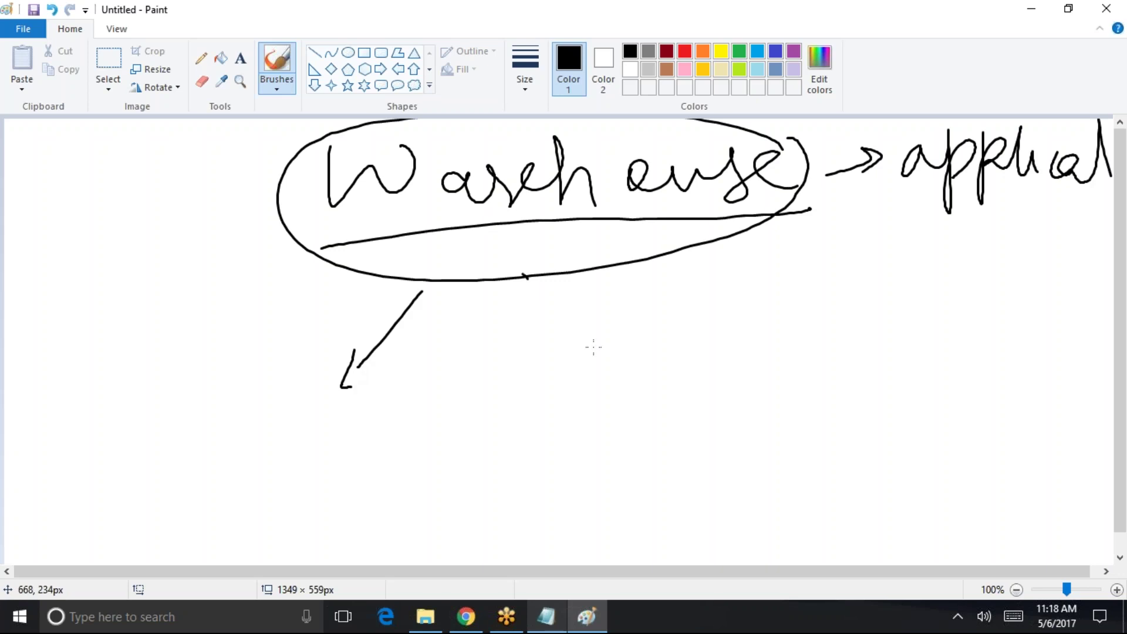
drag(524, 275, 595, 350)
drag(576, 332, 597, 328)
mouse_move(727, 234)
mouse_down()
mouse_move(813, 305)
mouse_move(805, 329)
mouse_up()
mouse_move(290, 482)
mouse_down()
mouse_move(317, 424)
mouse_move(405, 449)
mouse_move(439, 411)
mouse_up()
drag(348, 501, 557, 435)
drag(540, 426, 531, 474)
mouse_move(596, 396)
mouse_down()
mouse_move(605, 515)
mouse_move(644, 447)
mouse_move(744, 452)
mouse_up()
drag(755, 414, 763, 461)
drag(635, 396, 649, 404)
drag(621, 503, 752, 450)
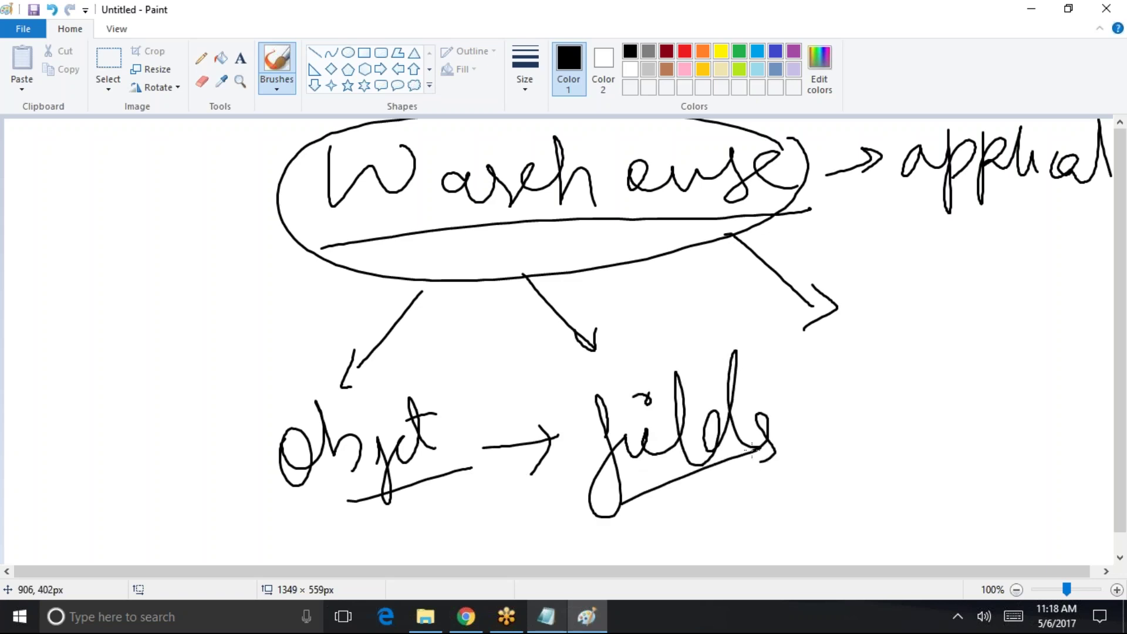
click(1034, 9)
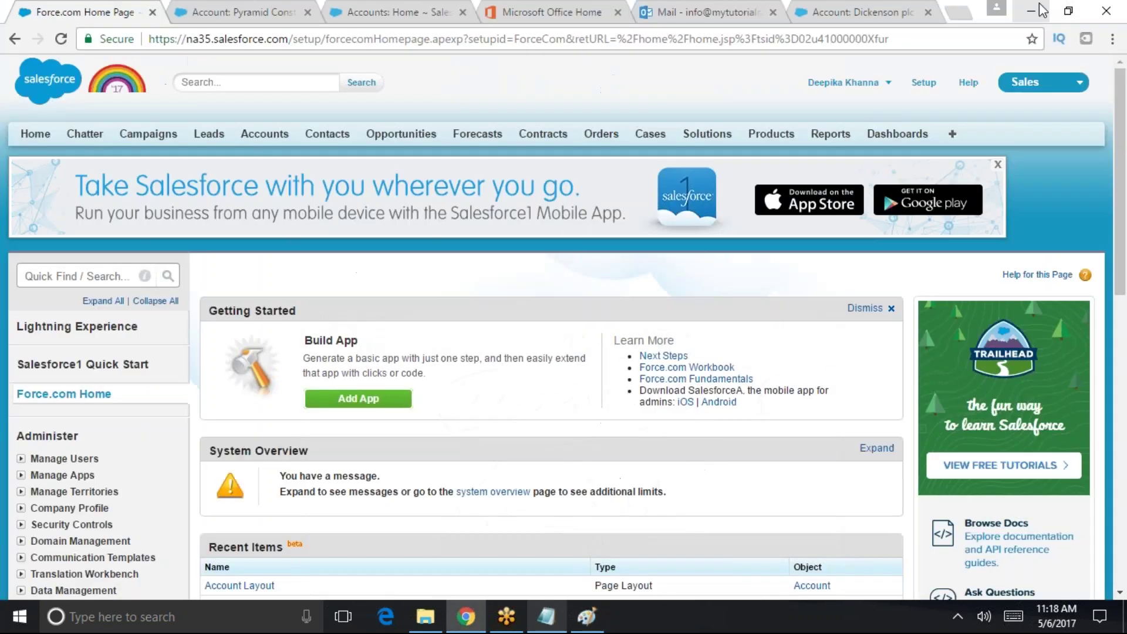
- Search 'app' in Quick Find, open Build > Create > Apps, and start a new custom app
click(116, 274)
text(app)
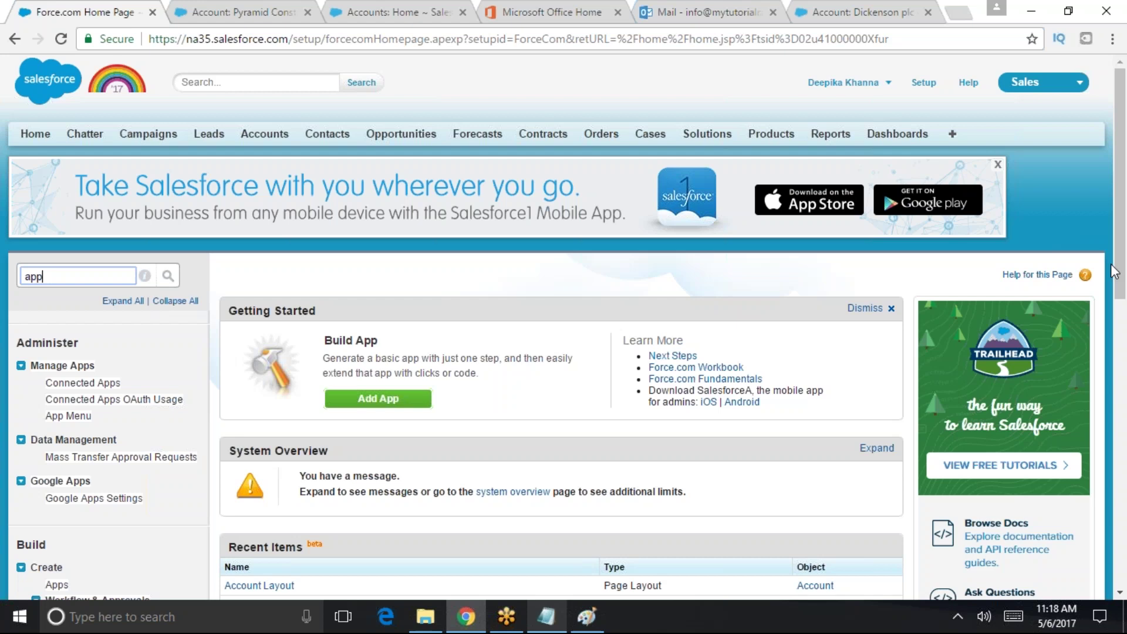
scroll(1124, 276, down, 3)
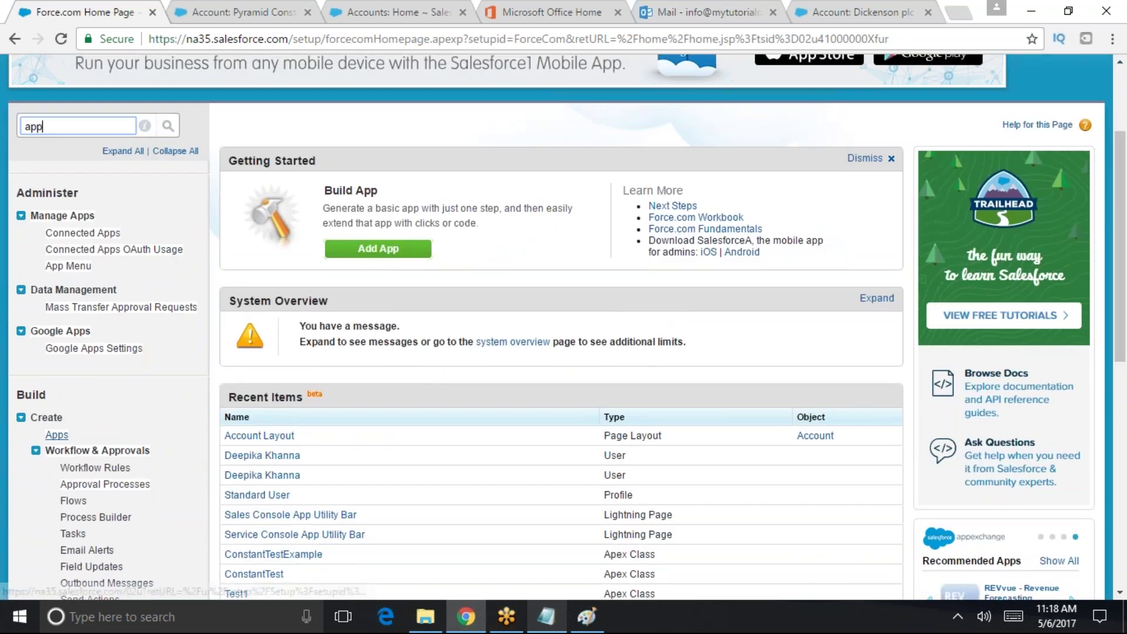
click(54, 438)
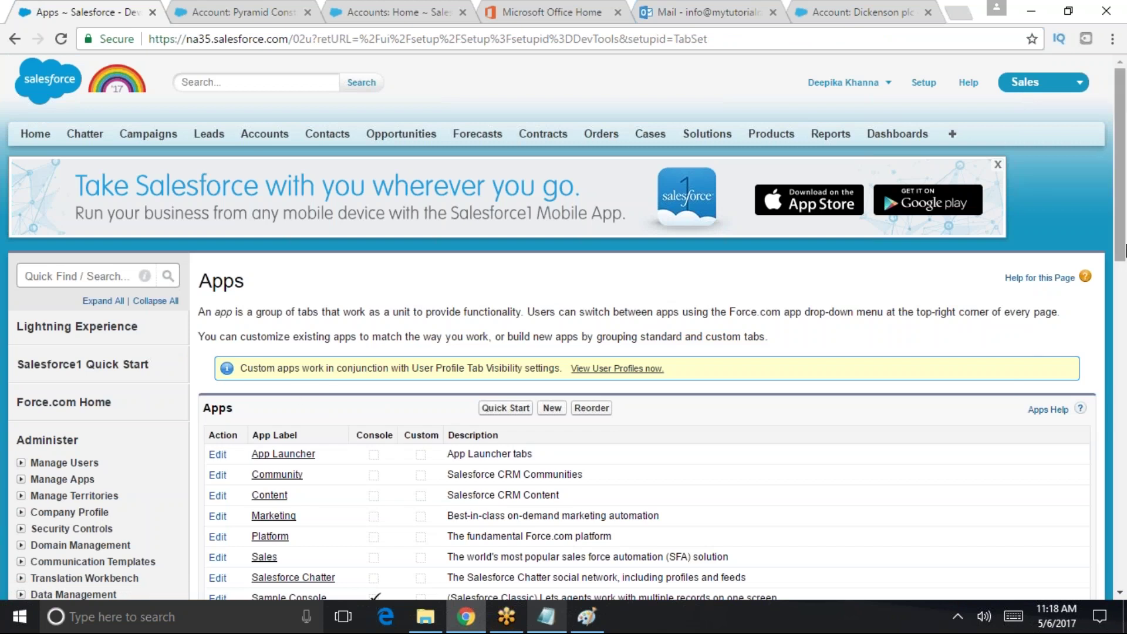
scroll(1125, 354, down, 5)
scroll(916, 288, up, 1)
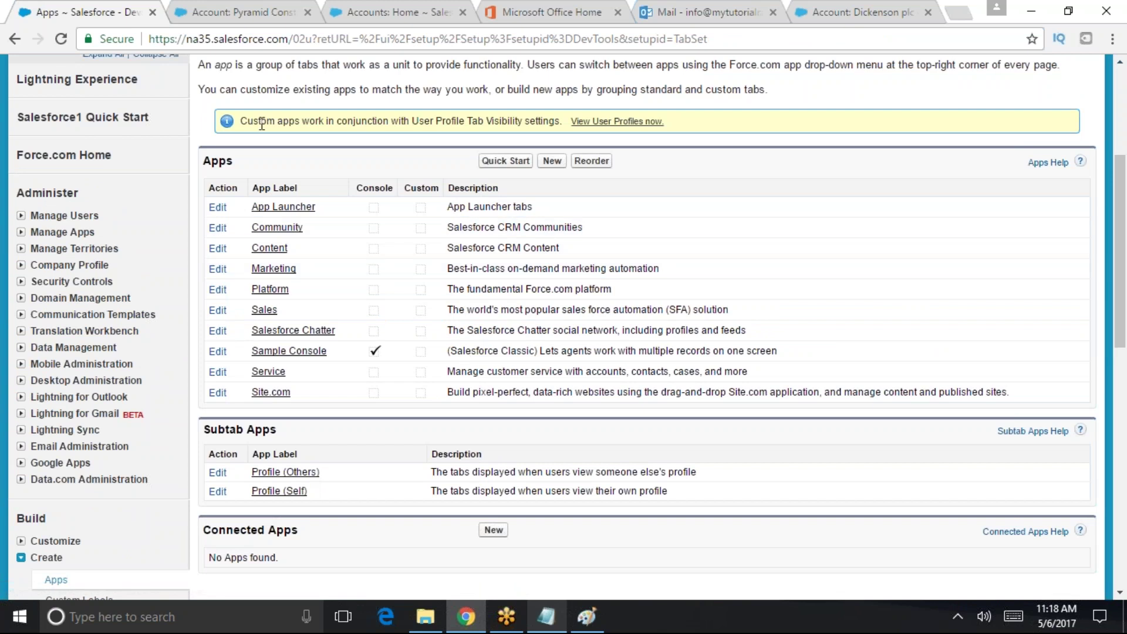
click(555, 169)
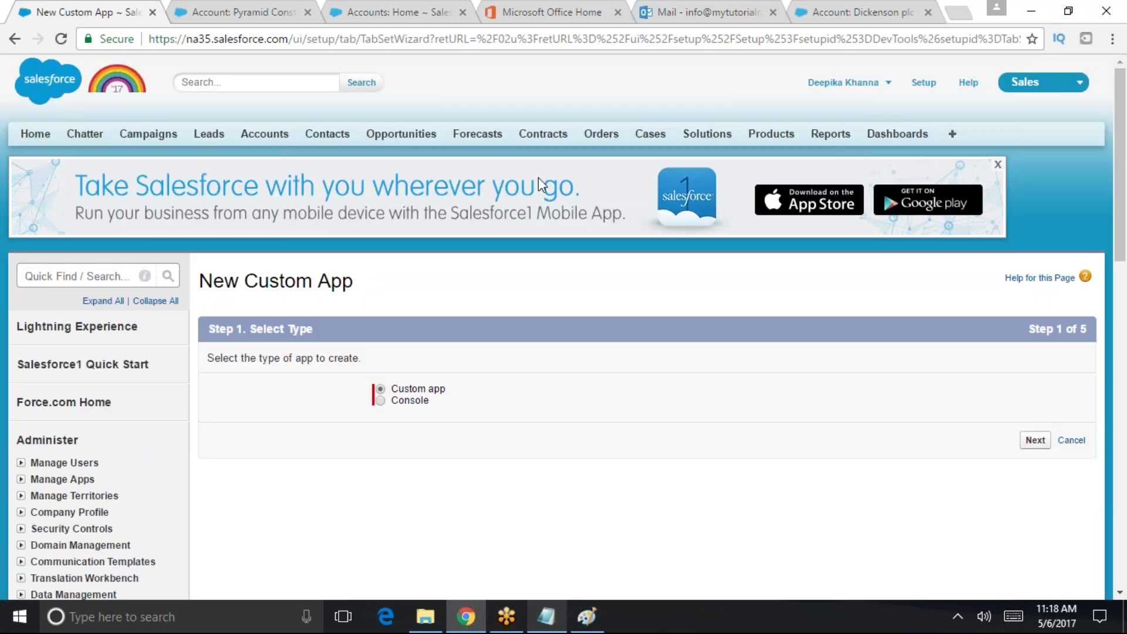
- Choose Custom app, enter 'Warehouse' as App Label, App Name and Description, and continue
drag(444, 393, 394, 399)
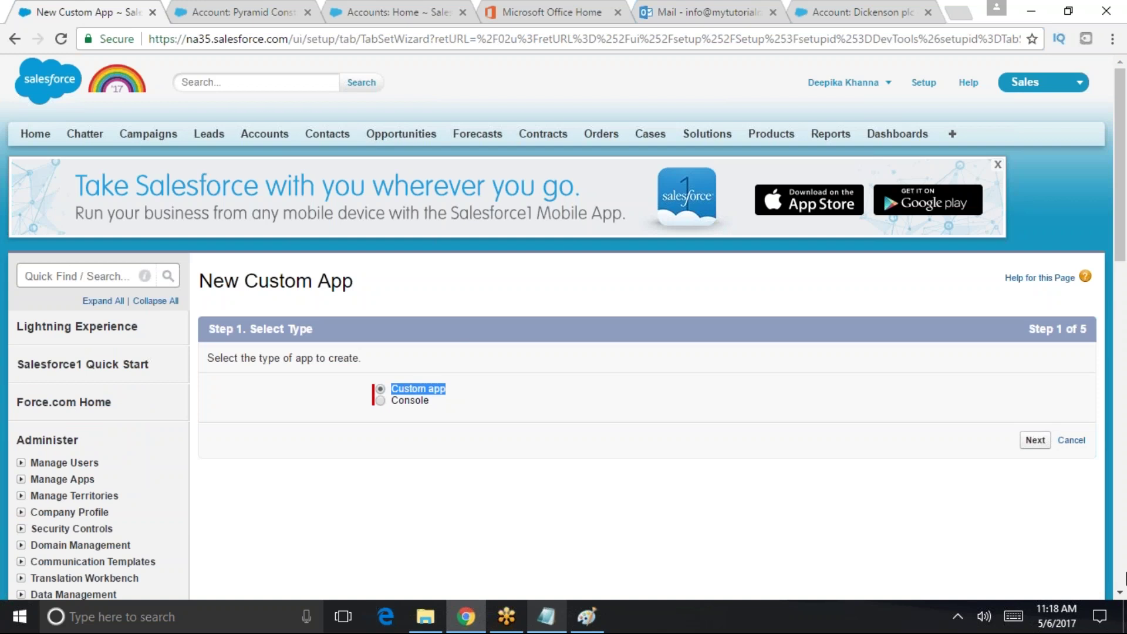
click(1033, 444)
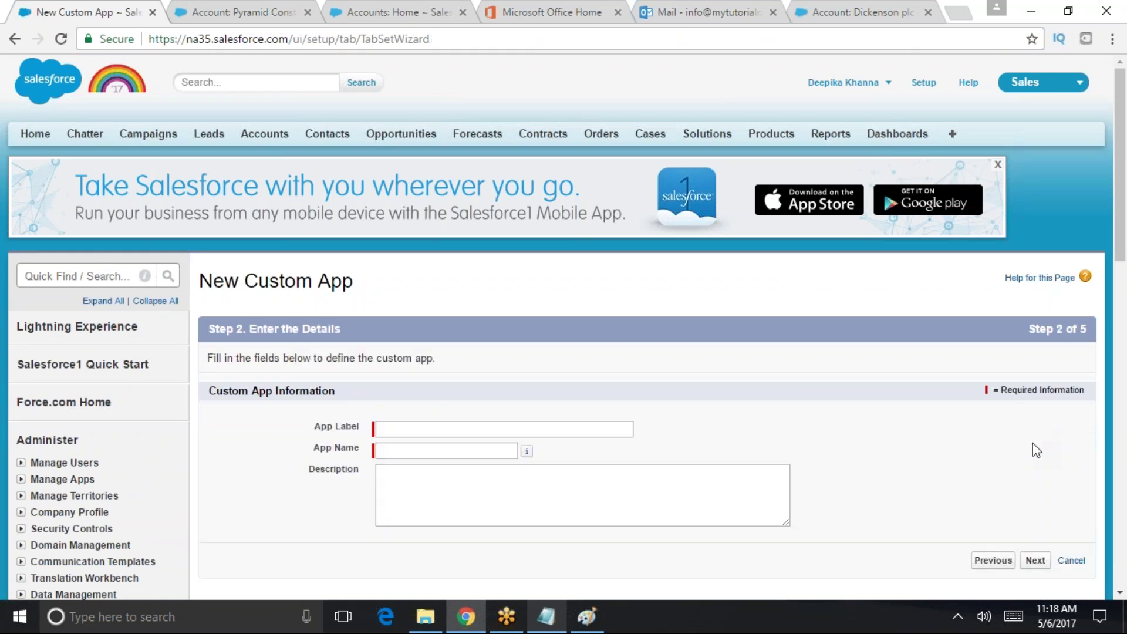
click(421, 429)
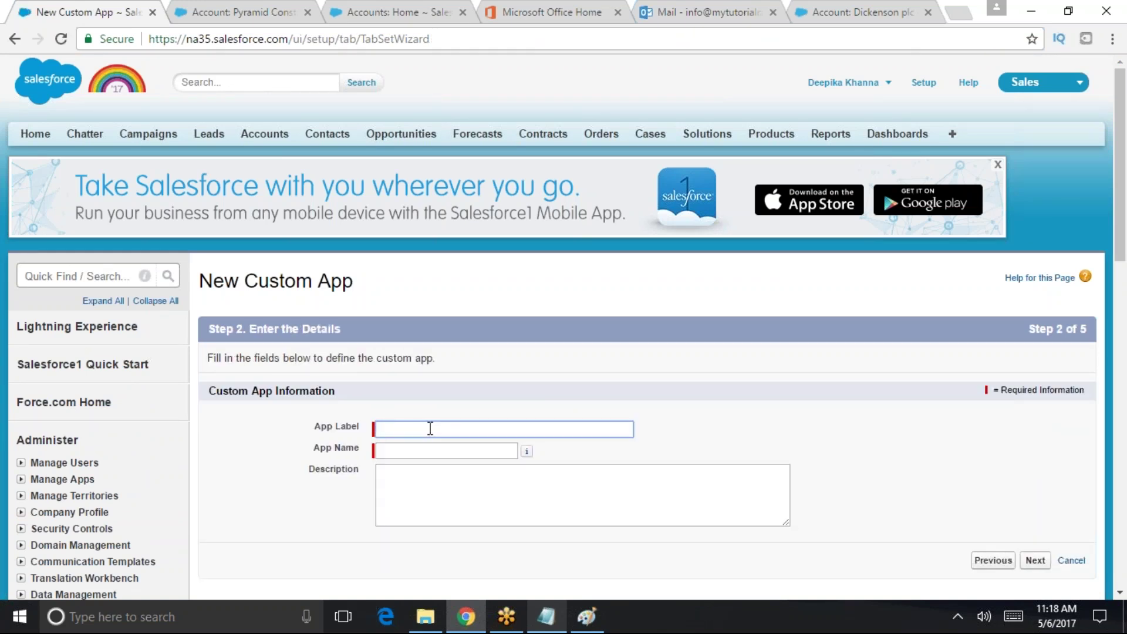
text(Warehouse)
key(Tab)
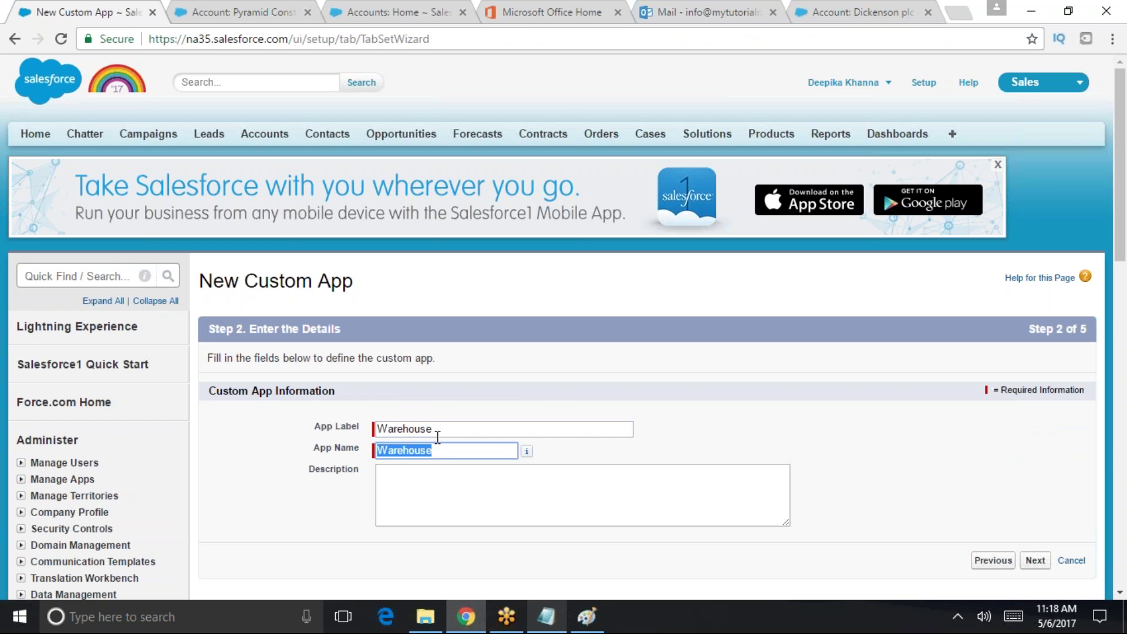
click(394, 503)
drag(294, 445, 360, 452)
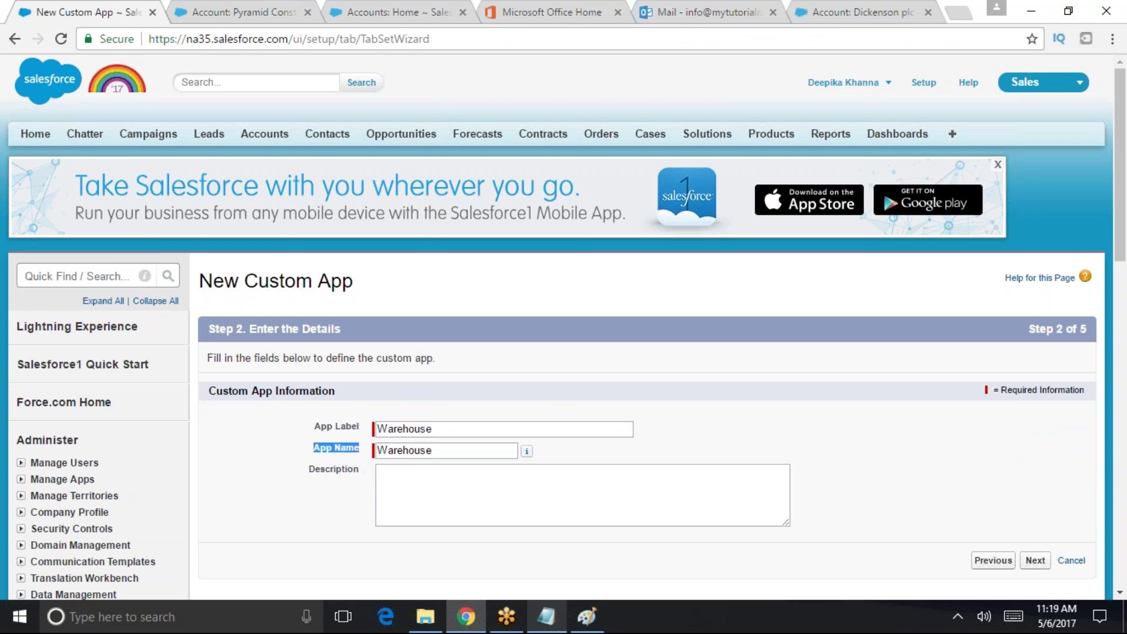
key(shift+Tab)
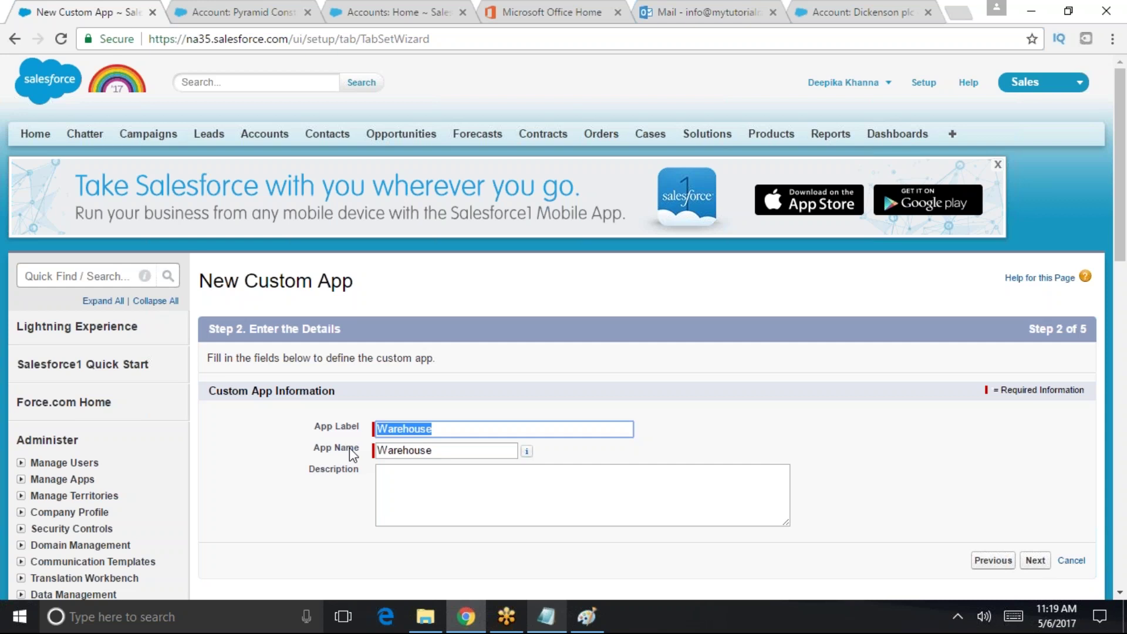
click(412, 475)
text(Warehouse)
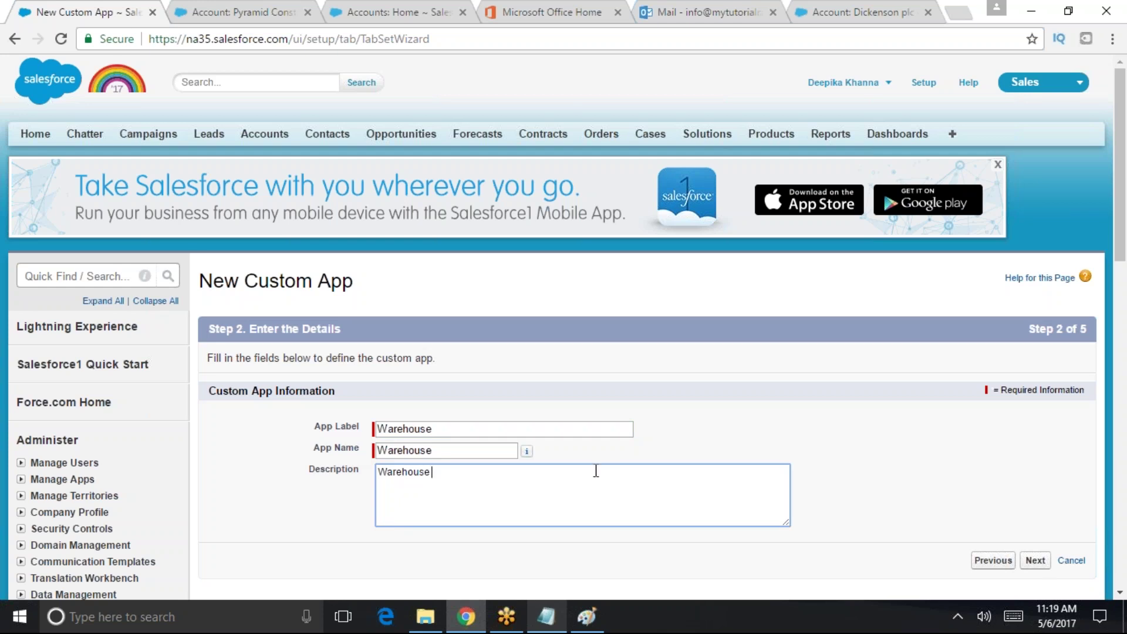
click(1035, 560)
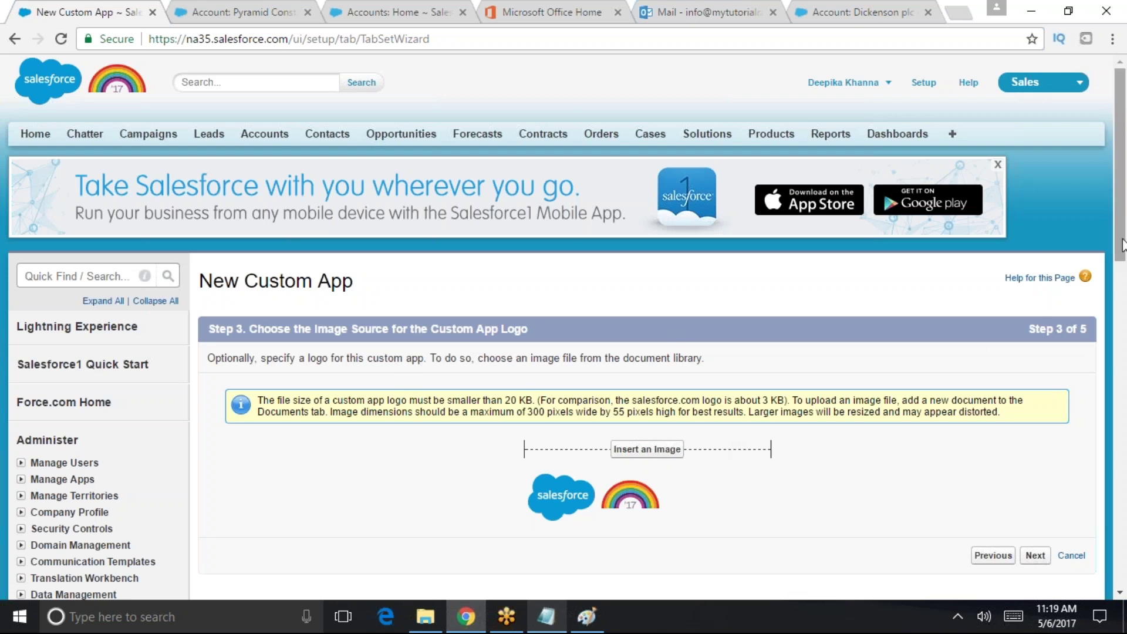
- Skip inserting a logo image, noting the 20 KB size limit, and continue
scroll(974, 317, down, 3)
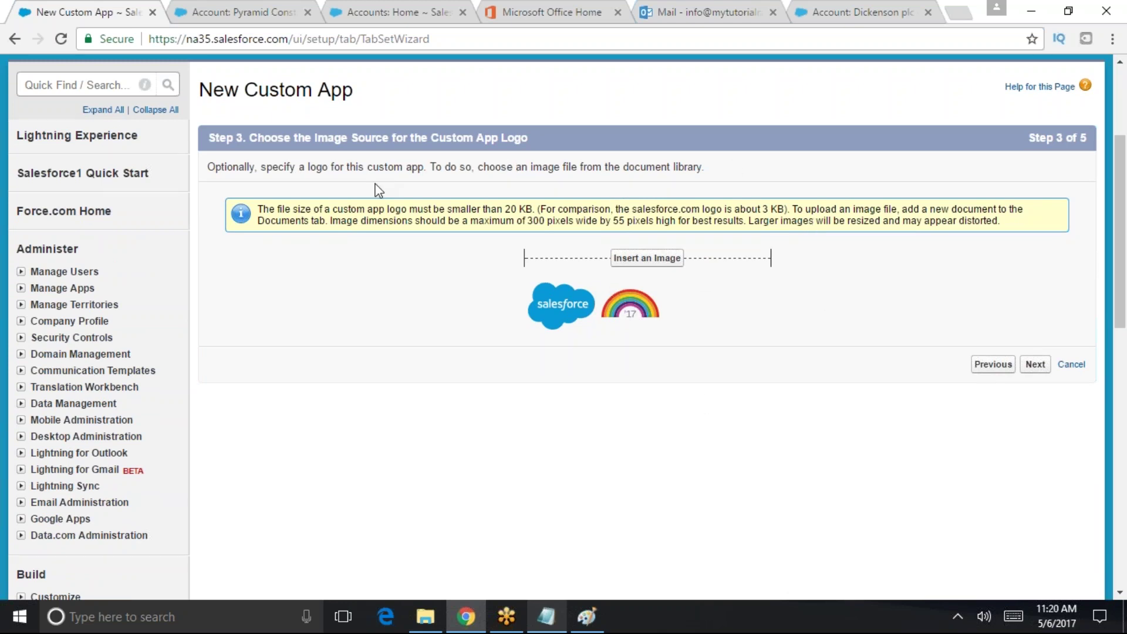
drag(466, 210, 537, 211)
click(531, 209)
drag(483, 210, 534, 210)
click(1035, 365)
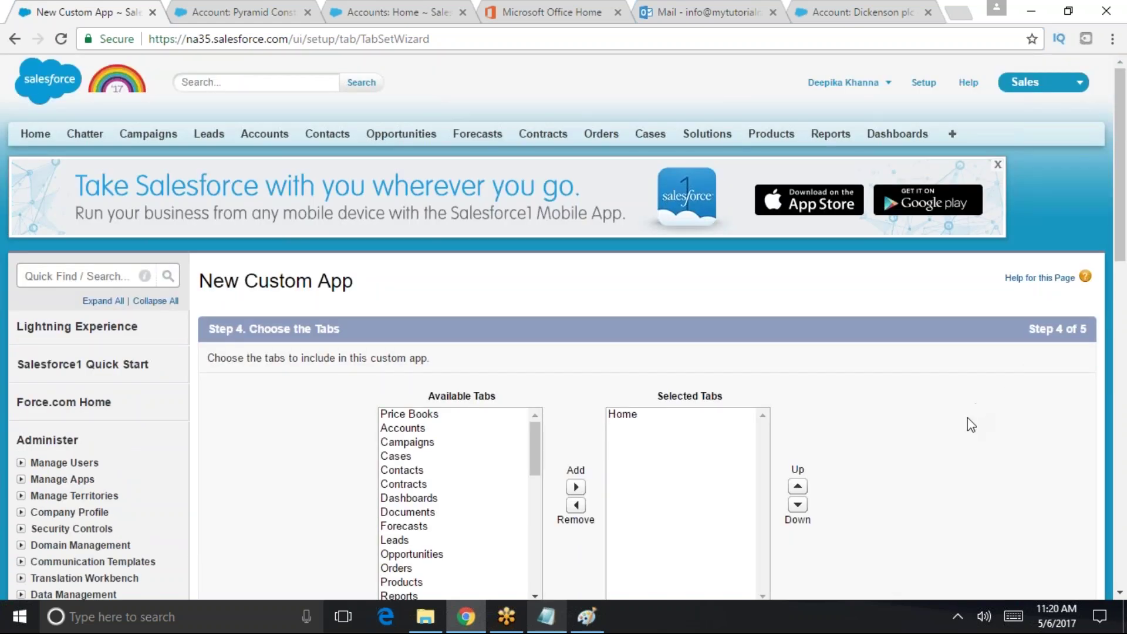
- Keep Home as the only selected tab and default landing tab, then continue
scroll(919, 338, down, 2)
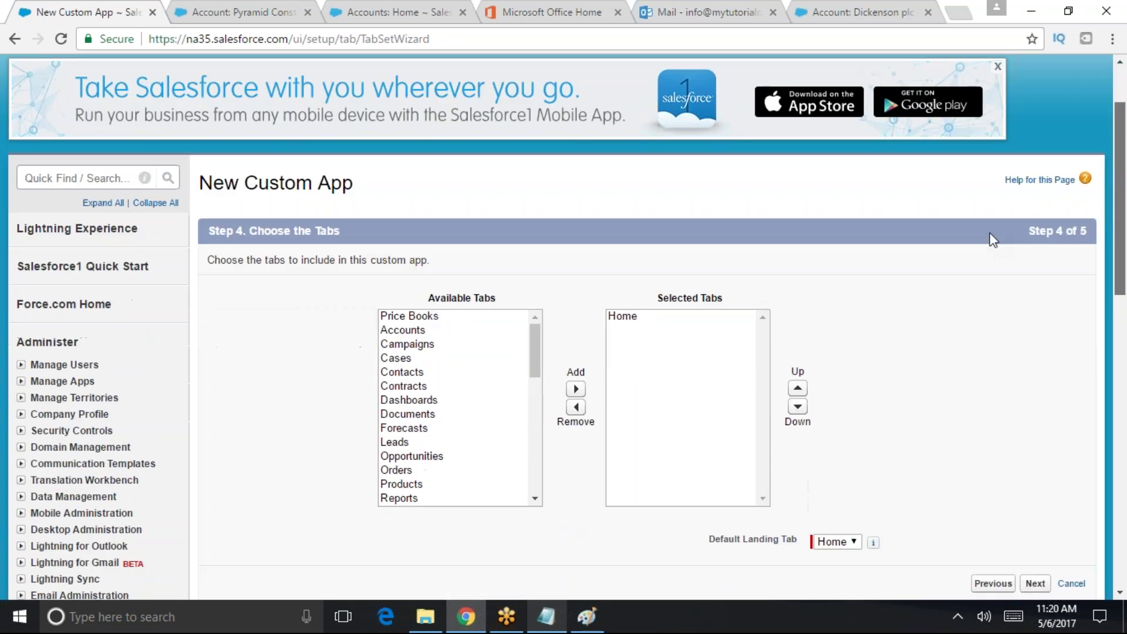
click(680, 316)
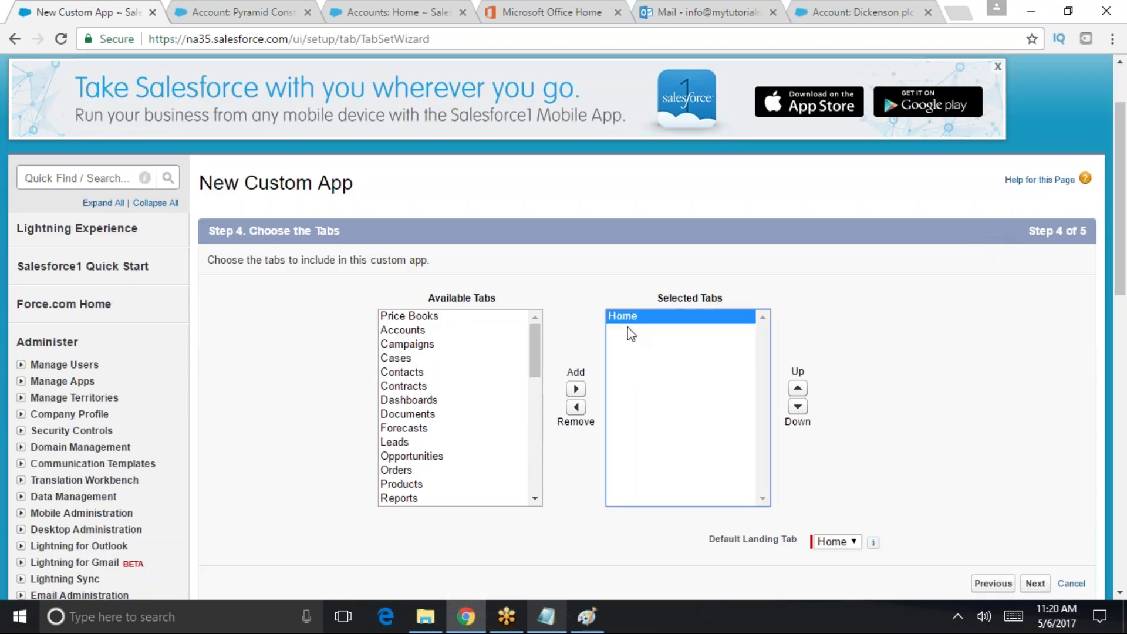
drag(535, 358, 536, 496)
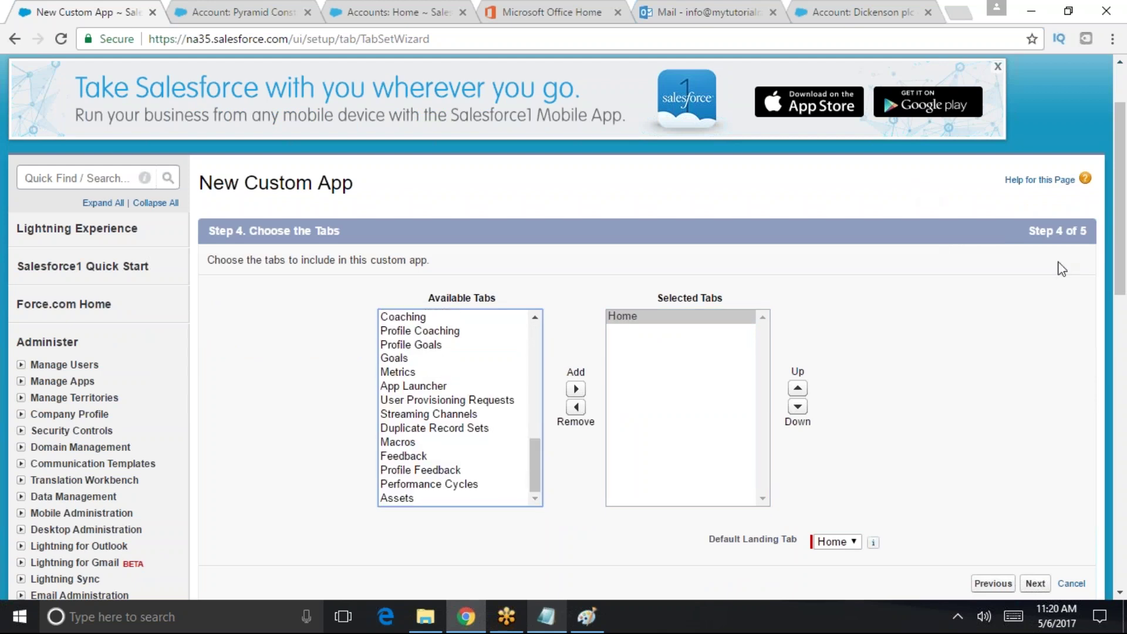
scroll(1110, 205, up, 2)
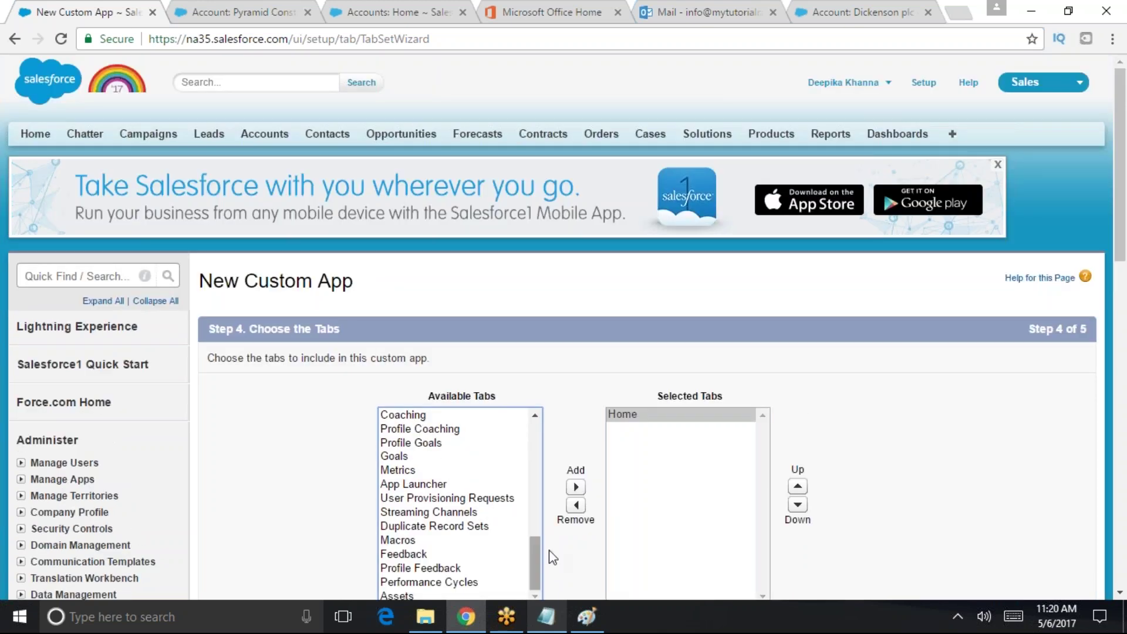
drag(538, 569, 546, 497)
scroll(1119, 177, down, 5)
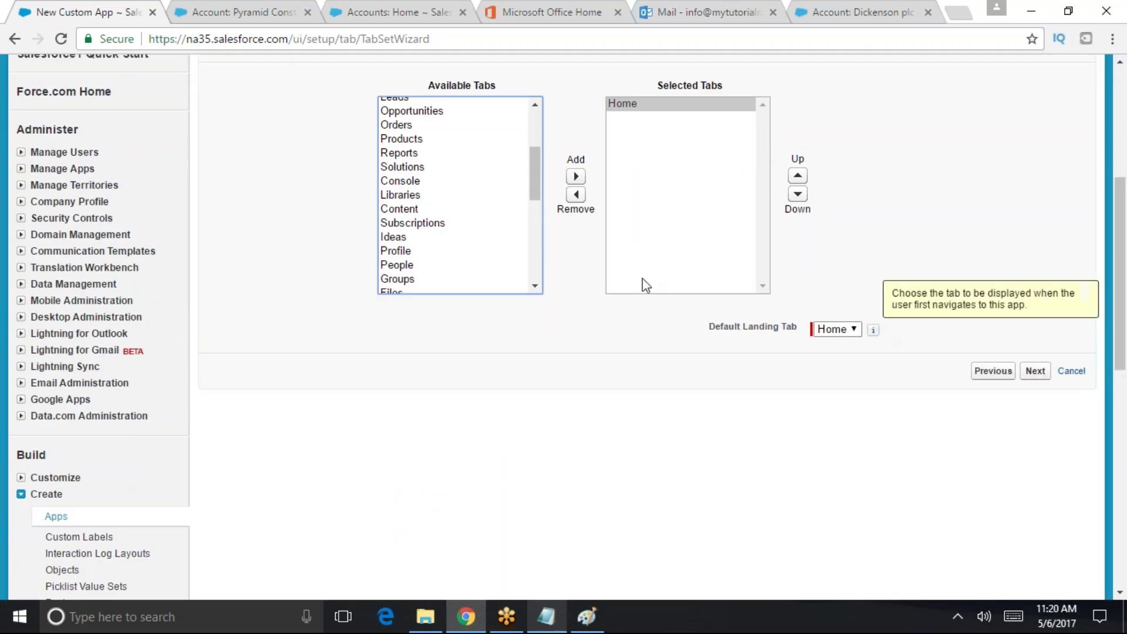
click(636, 325)
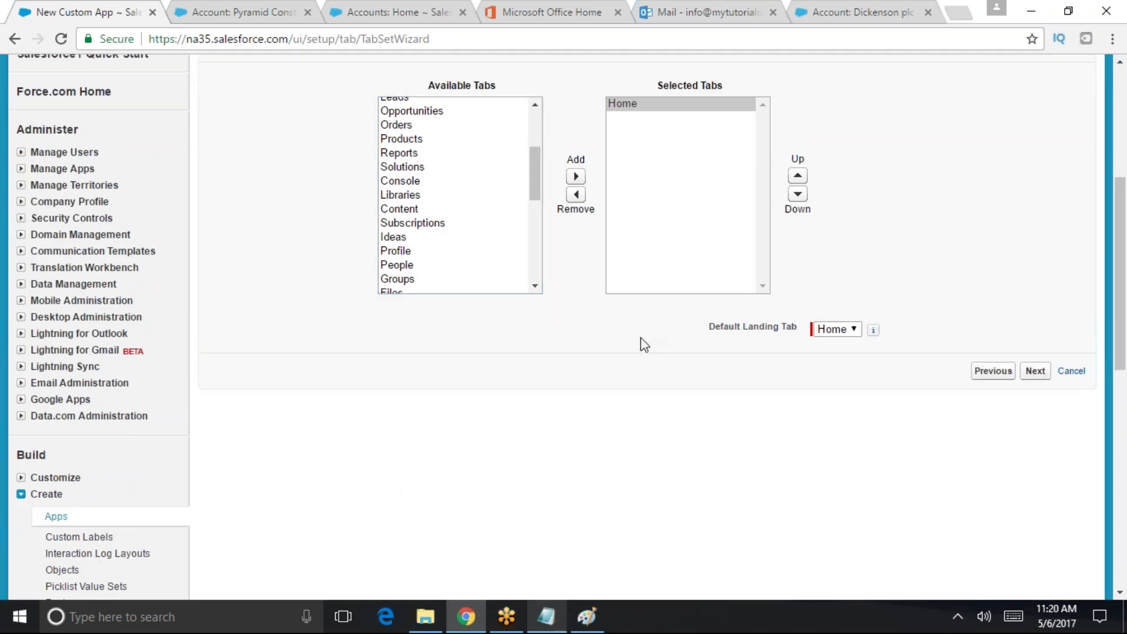
scroll(1100, 218, up, 5)
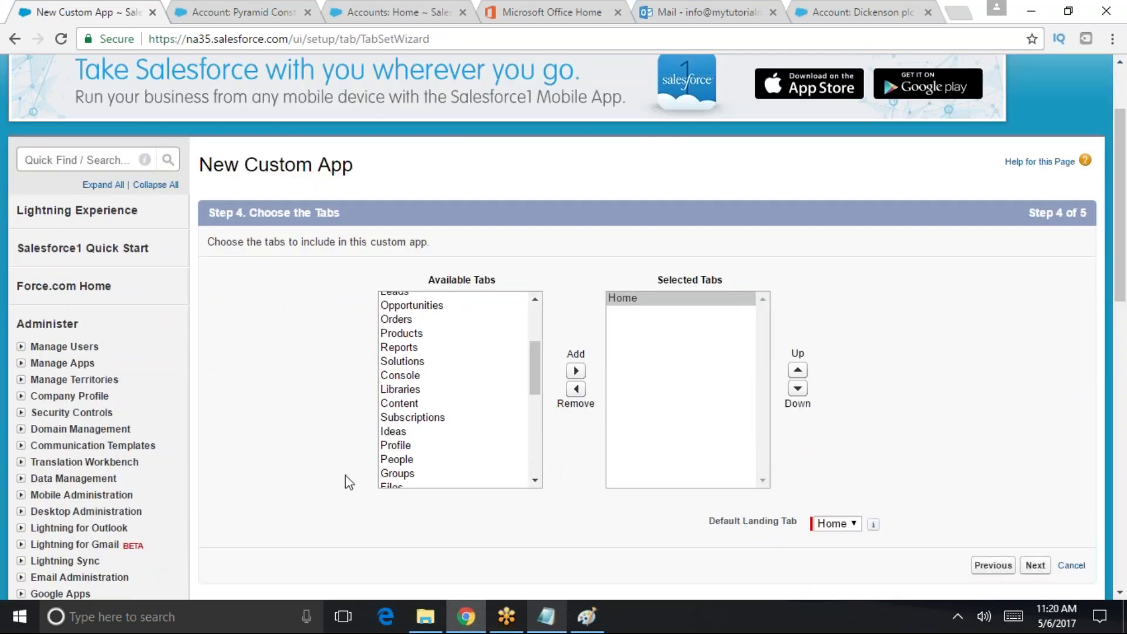
drag(537, 364, 546, 460)
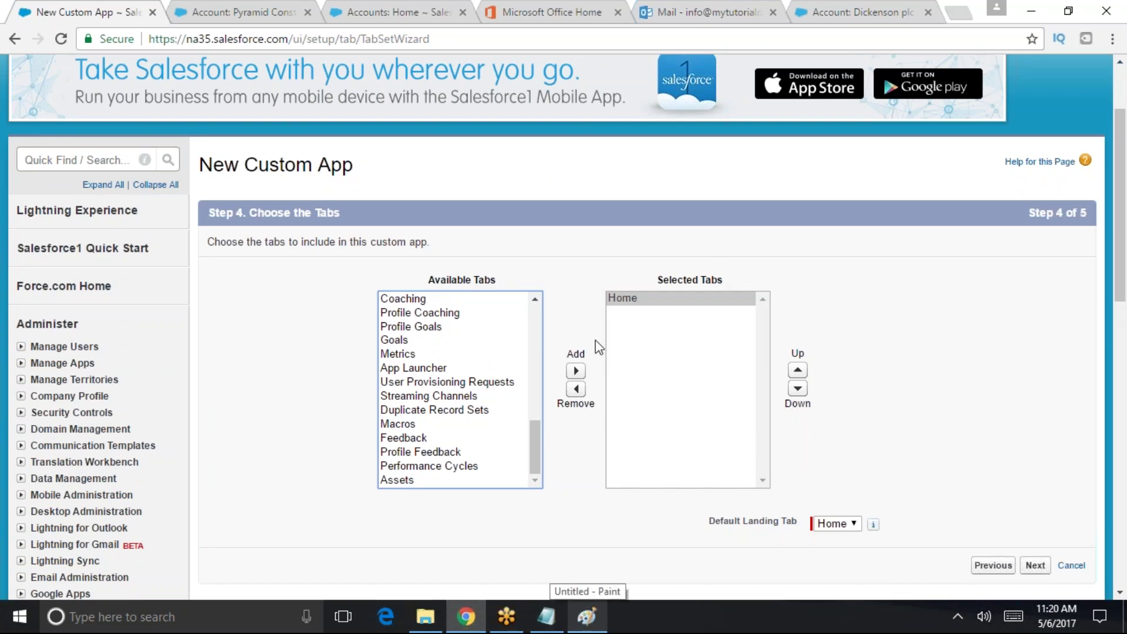
click(1035, 565)
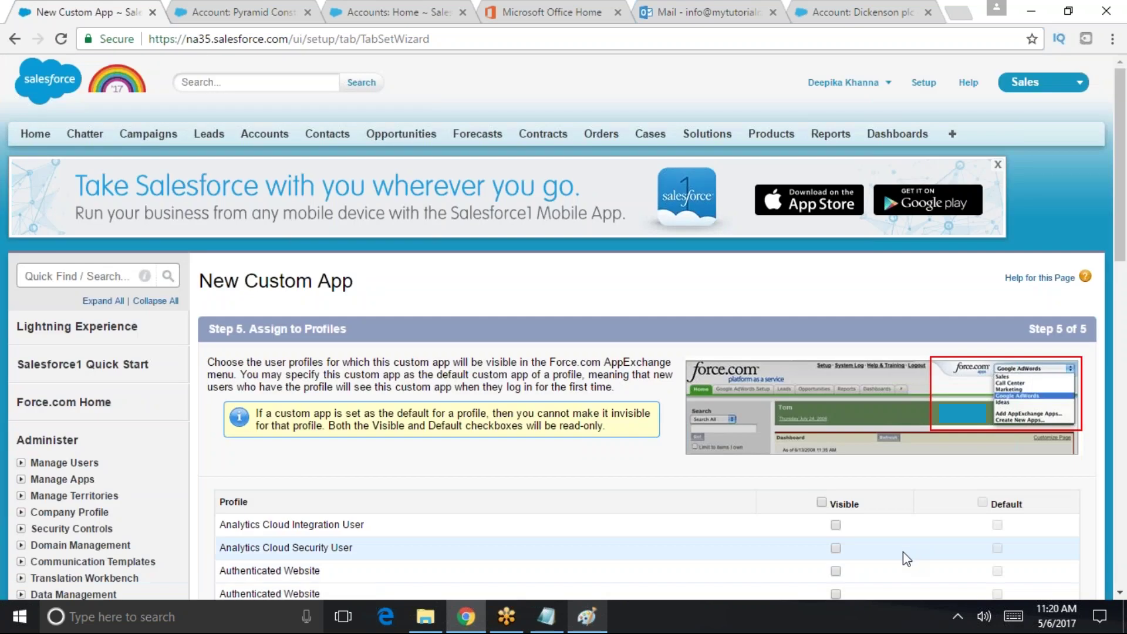
- Tick the Visible header checkbox for all profiles and save the Warehouse app
scroll(1122, 269, down, 6)
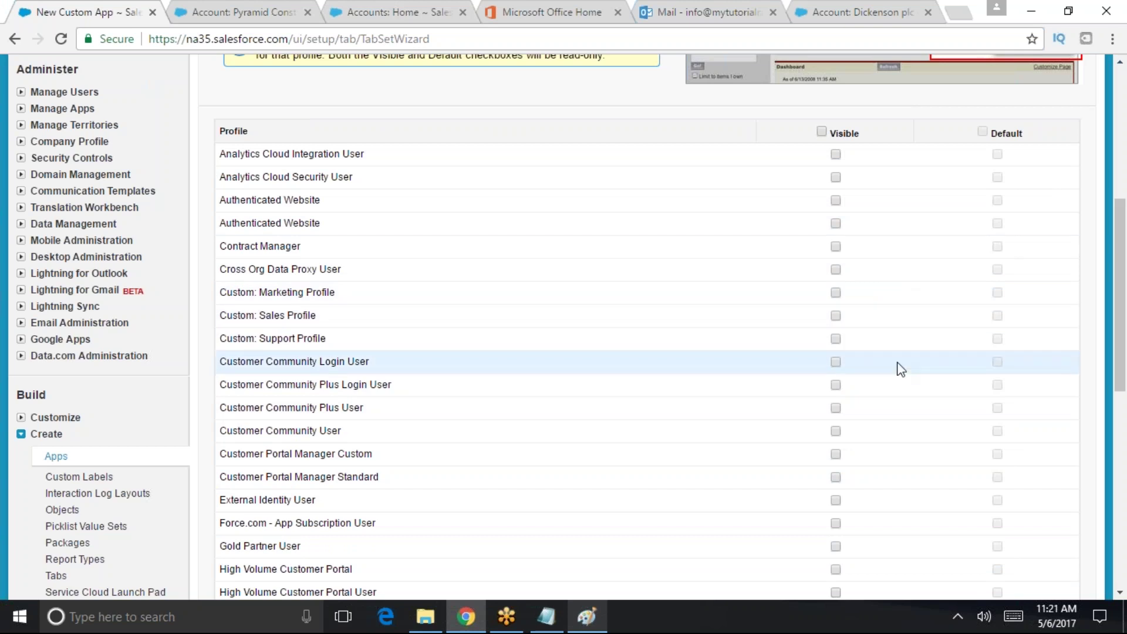
scroll(1109, 274, up, 3)
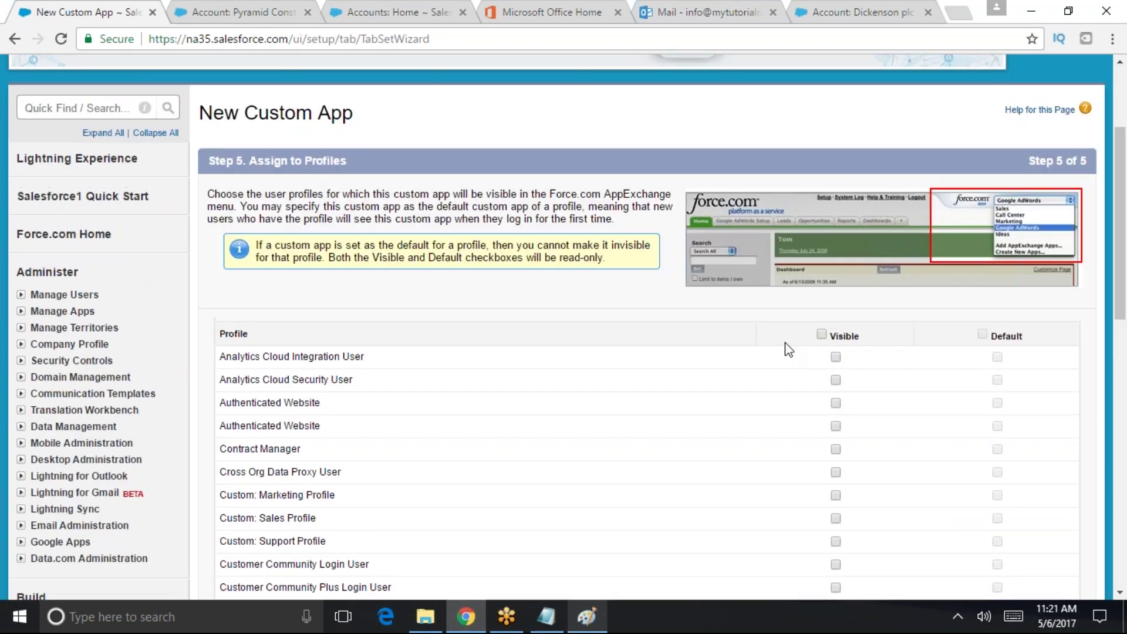
click(822, 334)
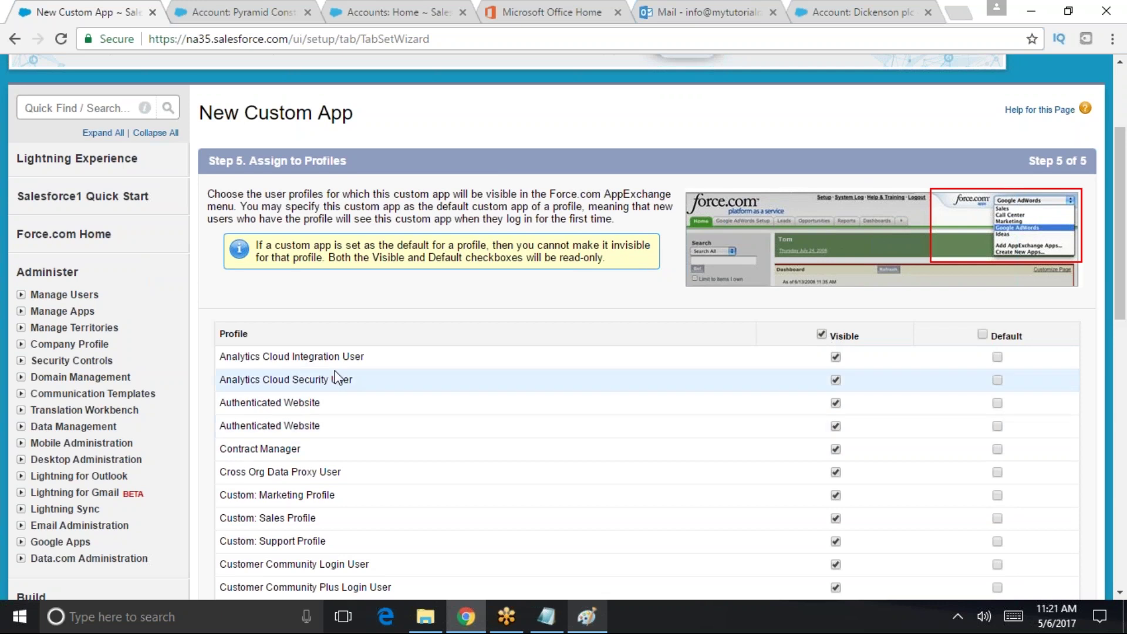
scroll(1121, 188, down, 10)
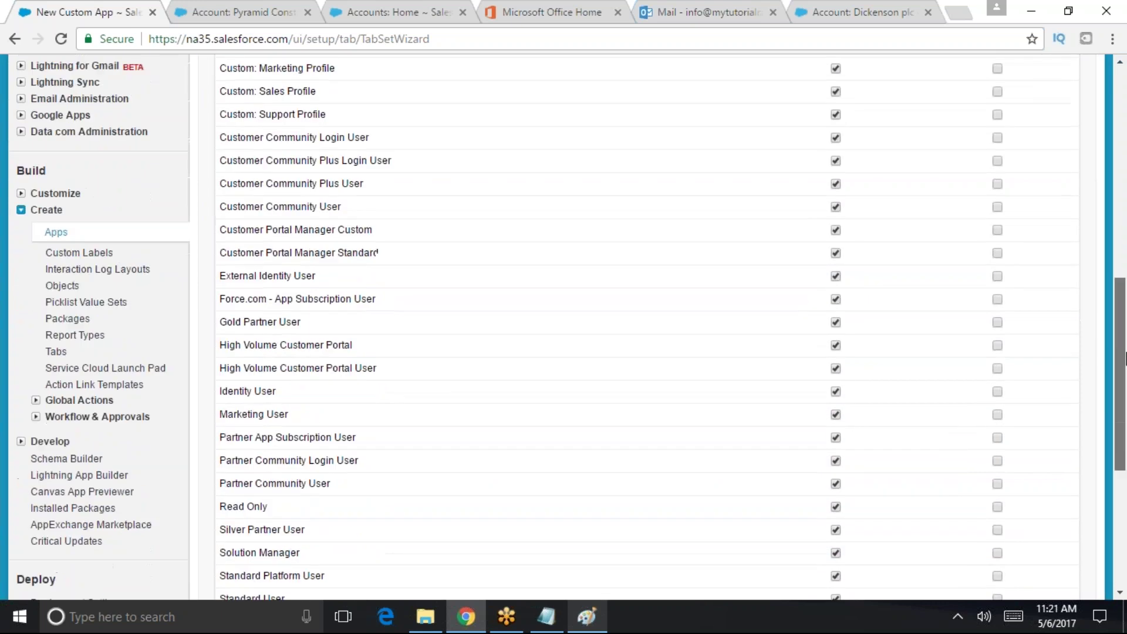
click(1031, 453)
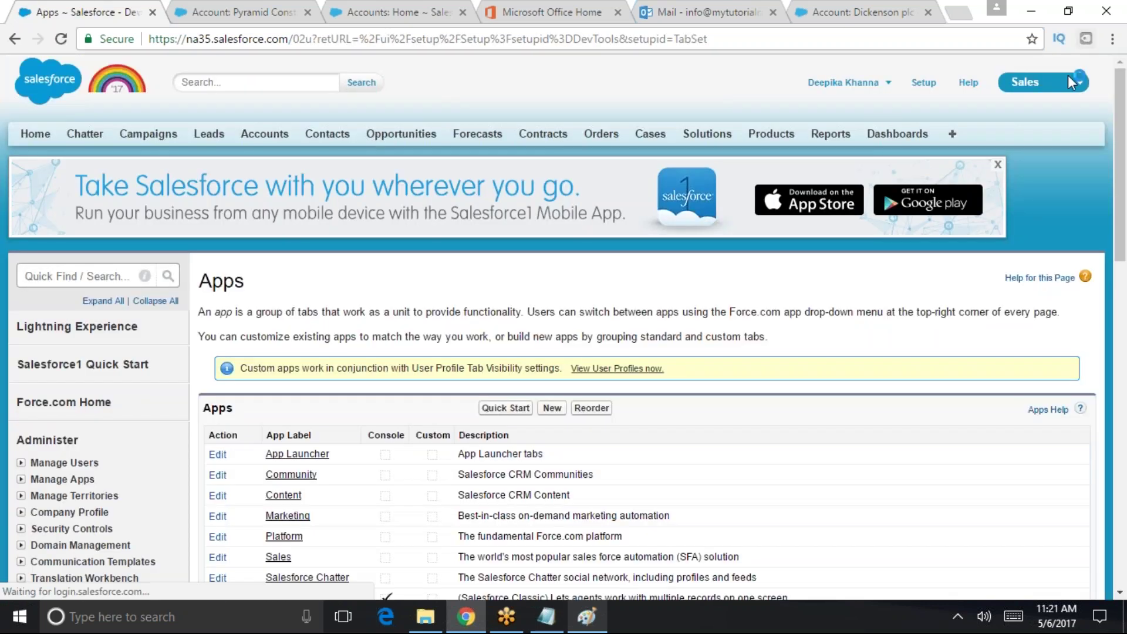
- Switch to the Warehouse app from the app picker and review its Home-only page
click(1033, 85)
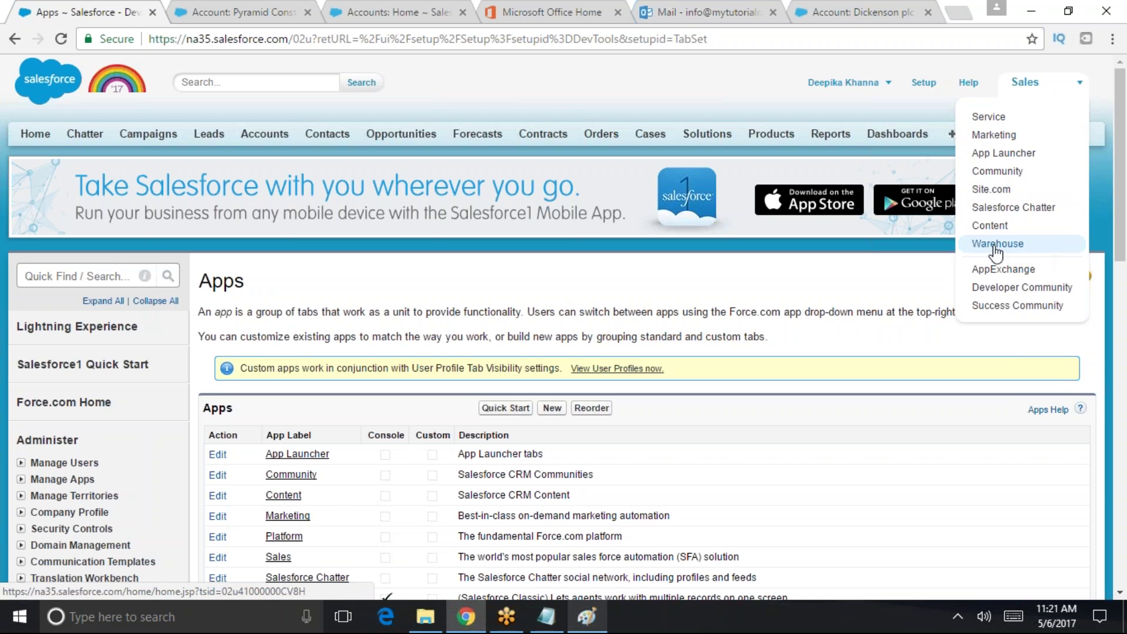
click(1017, 253)
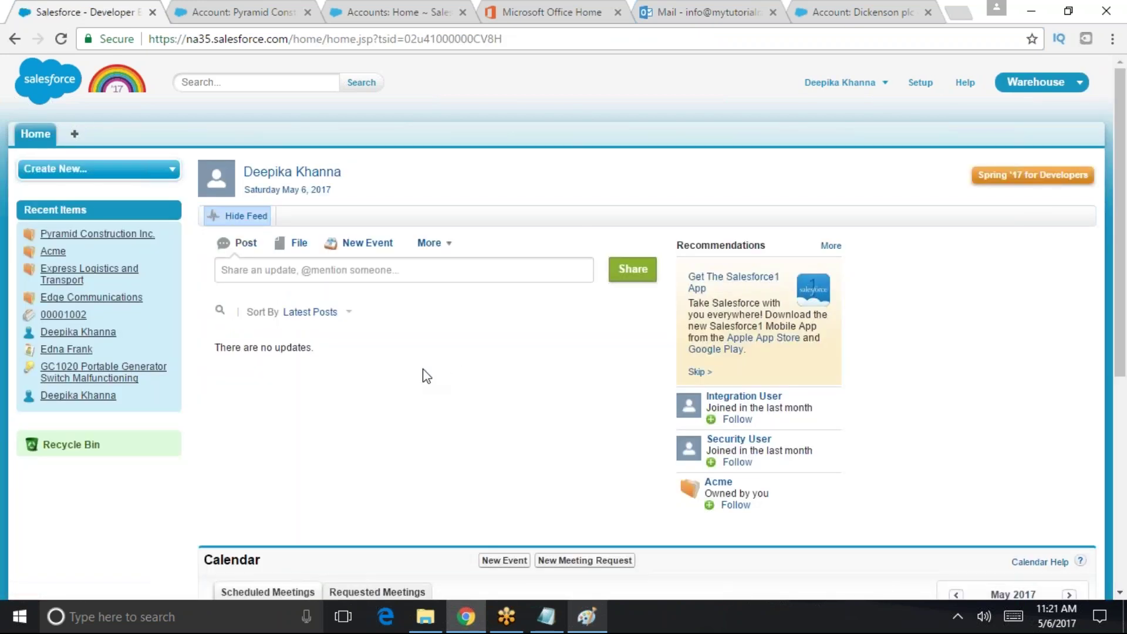
scroll(1117, 294, down, 1)
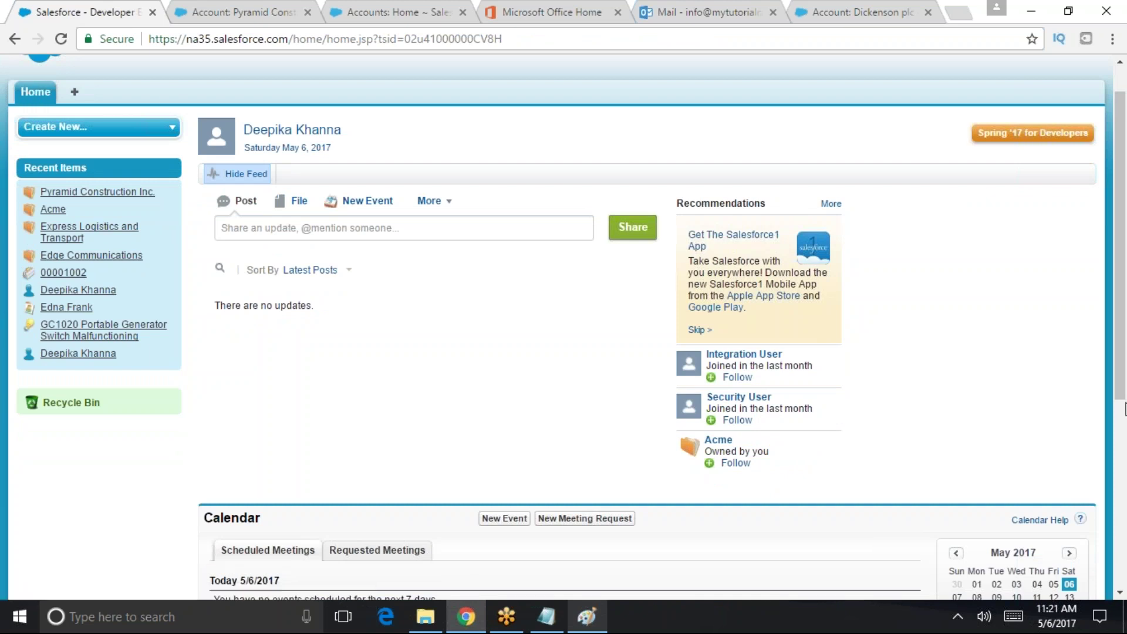
scroll(1125, 250, up, 1)
scroll(1124, 249, up, 1)
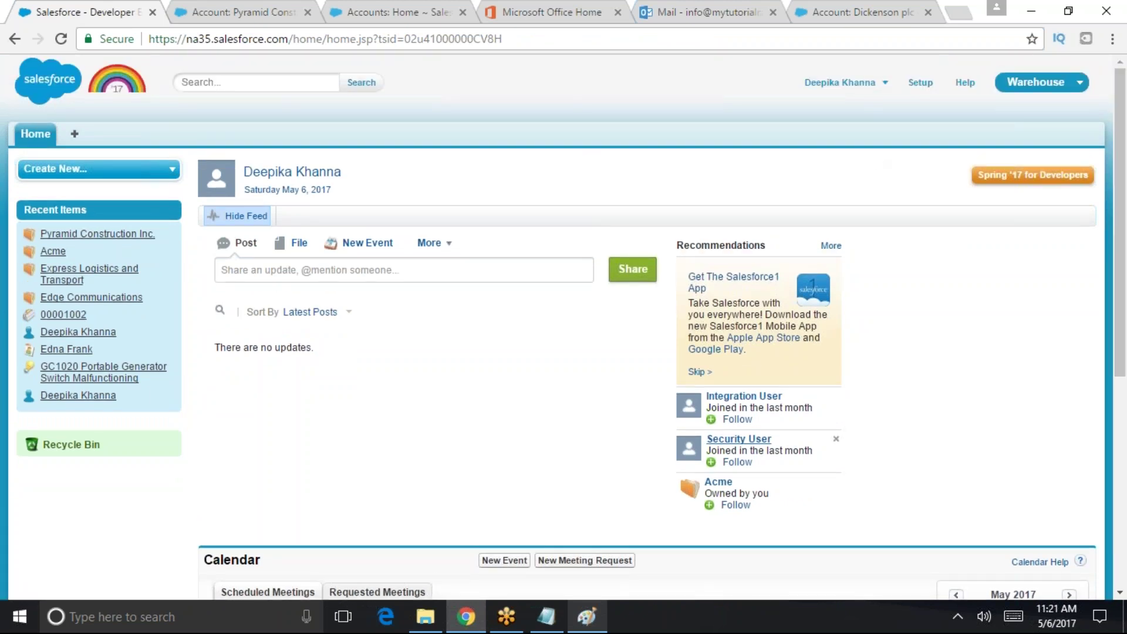
mouse_move(736, 447)
click(591, 631)
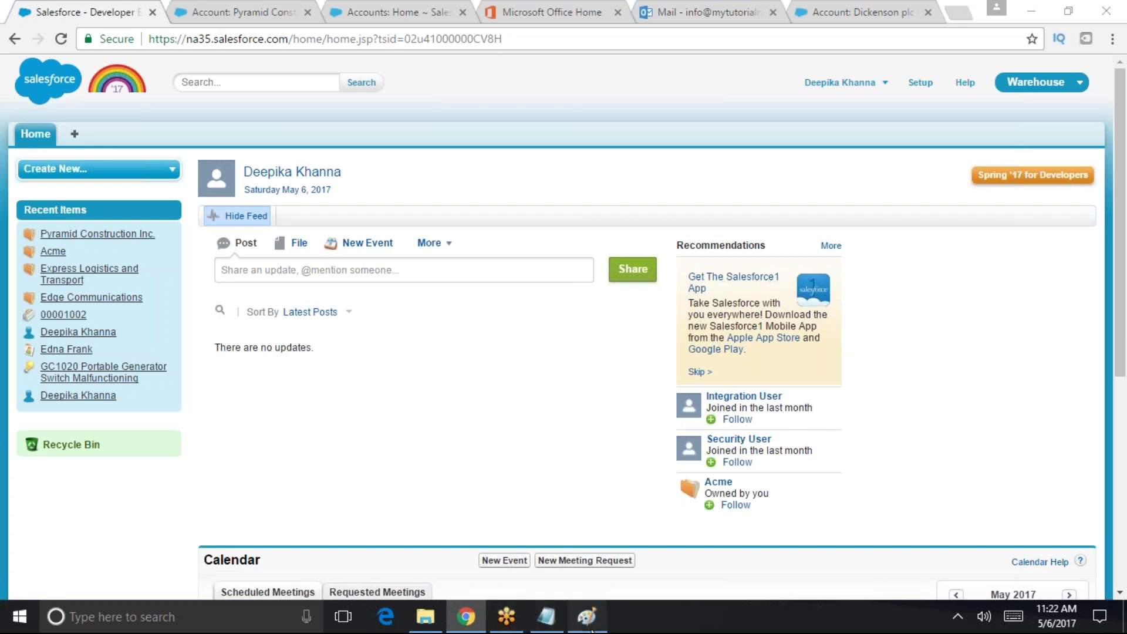
- Write 'Merchandise' and sketch a grid table beside the diagram, then return to Chrome
mouse_move(40, 337)
mouse_down()
mouse_move(91, 365)
mouse_move(141, 306)
mouse_move(183, 310)
mouse_move(243, 276)
mouse_move(264, 247)
mouse_move(297, 249)
mouse_move(302, 286)
mouse_up()
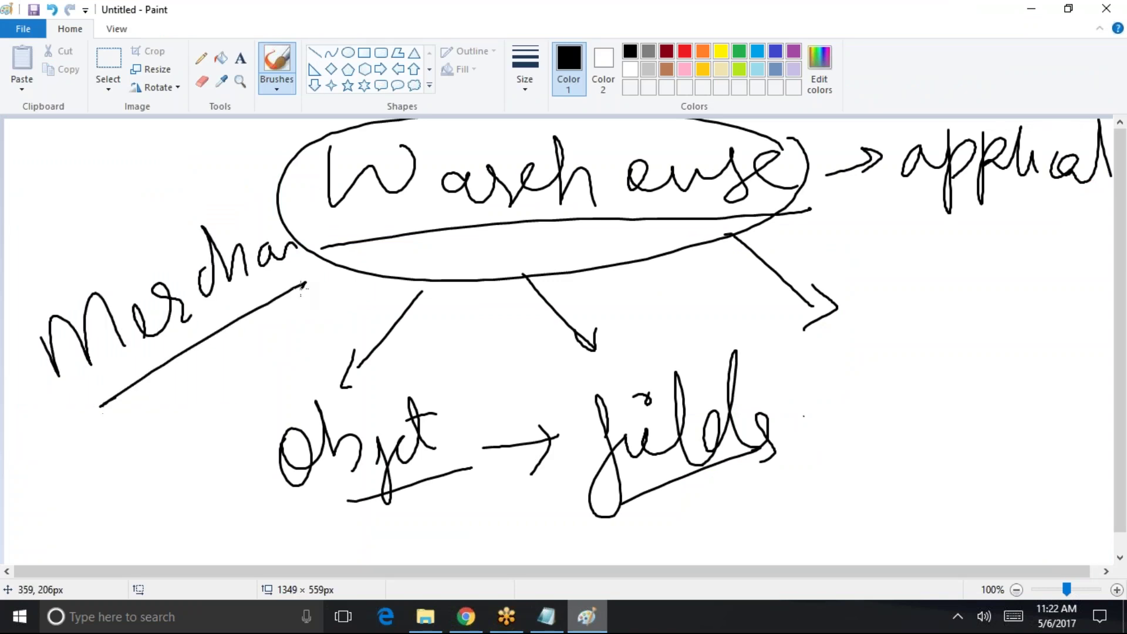
mouse_move(873, 283)
mouse_down()
mouse_move(1062, 264)
mouse_move(918, 409)
mouse_move(997, 358)
mouse_move(1040, 365)
mouse_up()
drag(854, 335, 1056, 293)
drag(891, 379, 1051, 335)
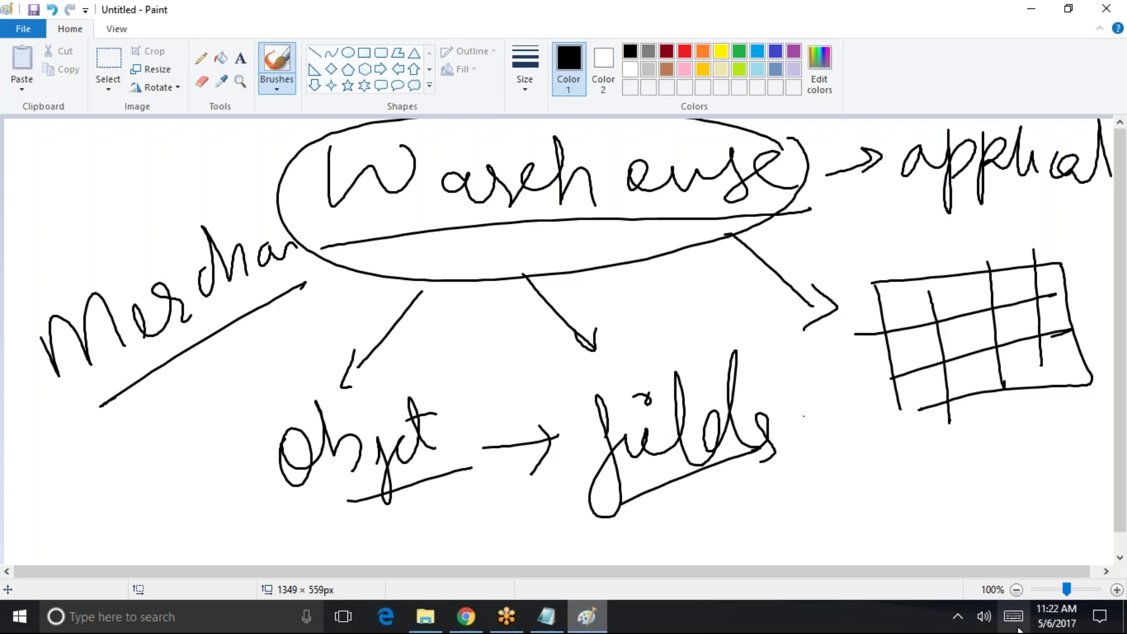
click(466, 617)
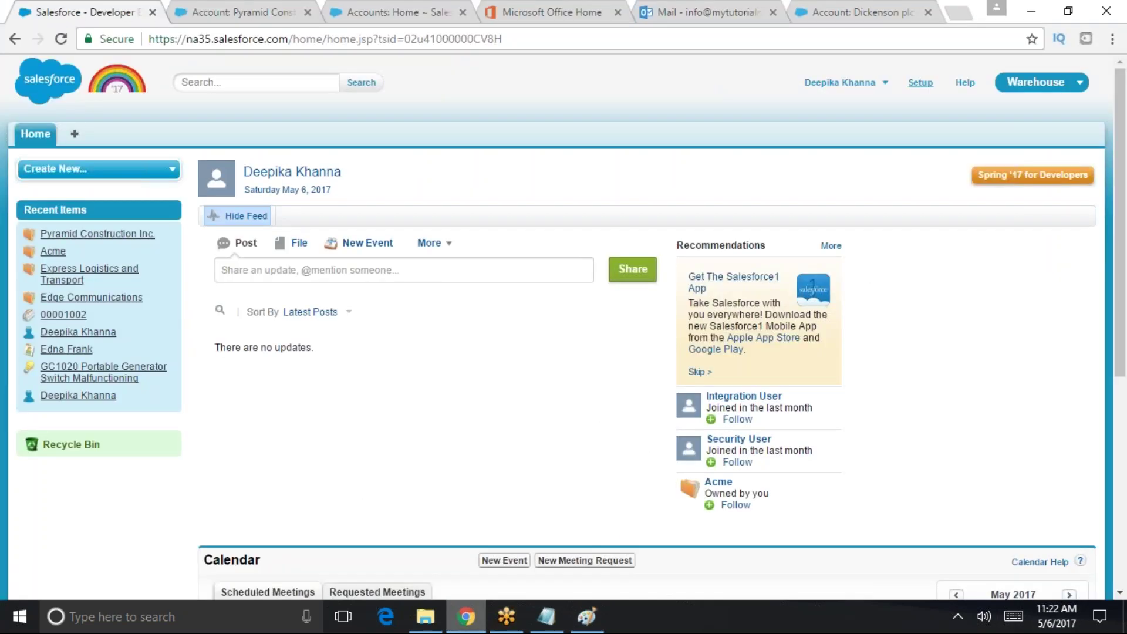
- Find 'object' in setup and start a new custom object
click(920, 82)
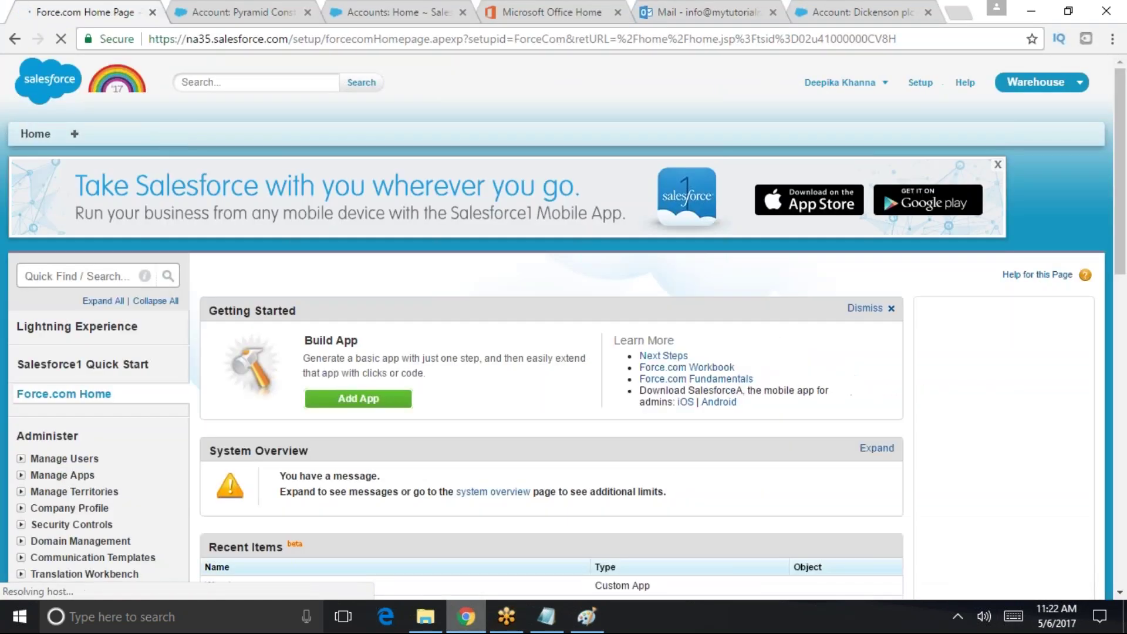
text(object)
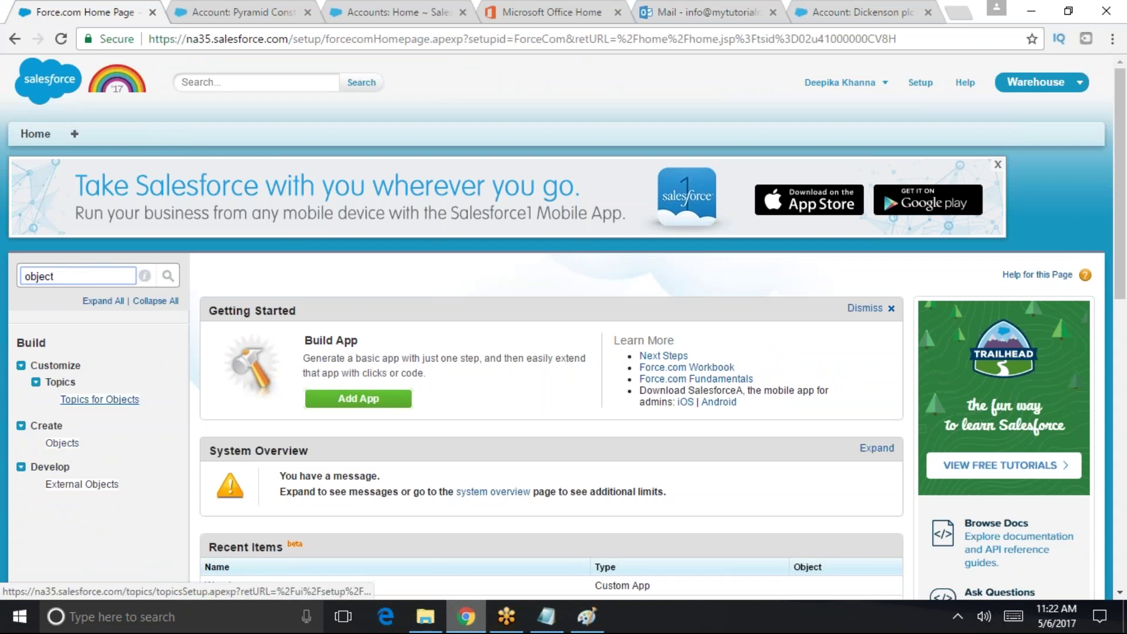
click(62, 444)
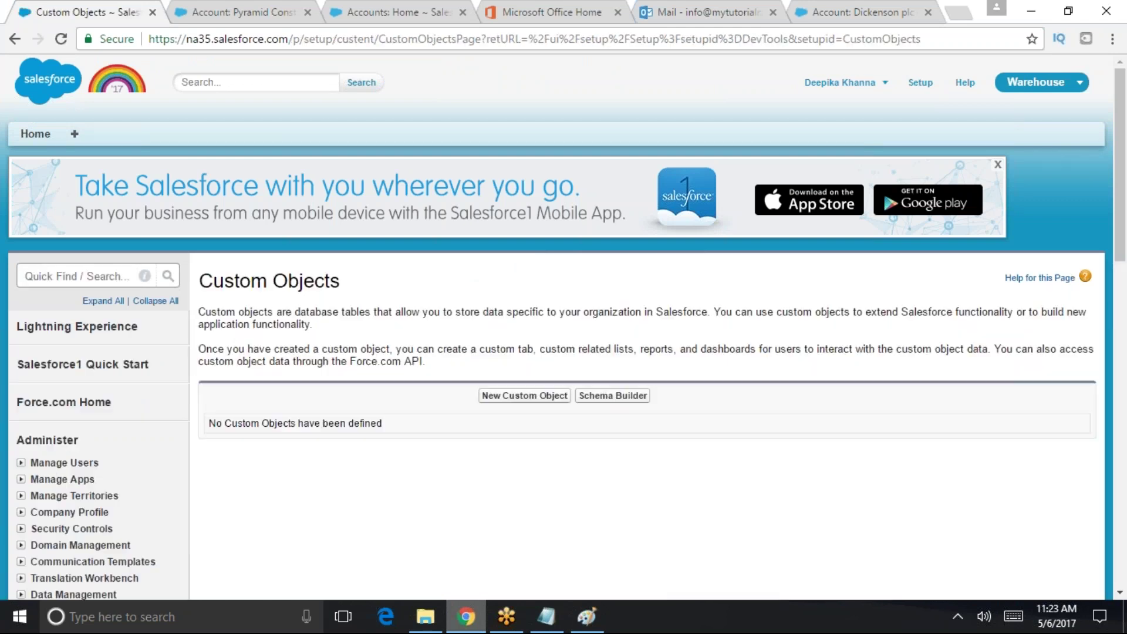
click(520, 396)
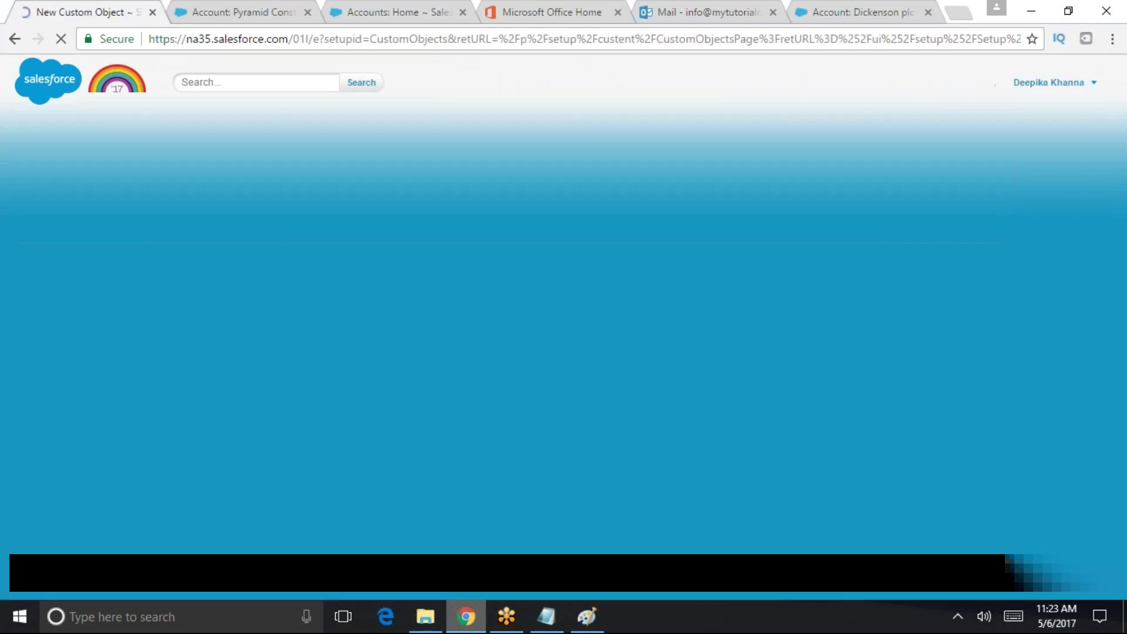
- Enter label 'Merchandise', plural 'Merchandises' and description 'related to warehouse application'
click(456, 431)
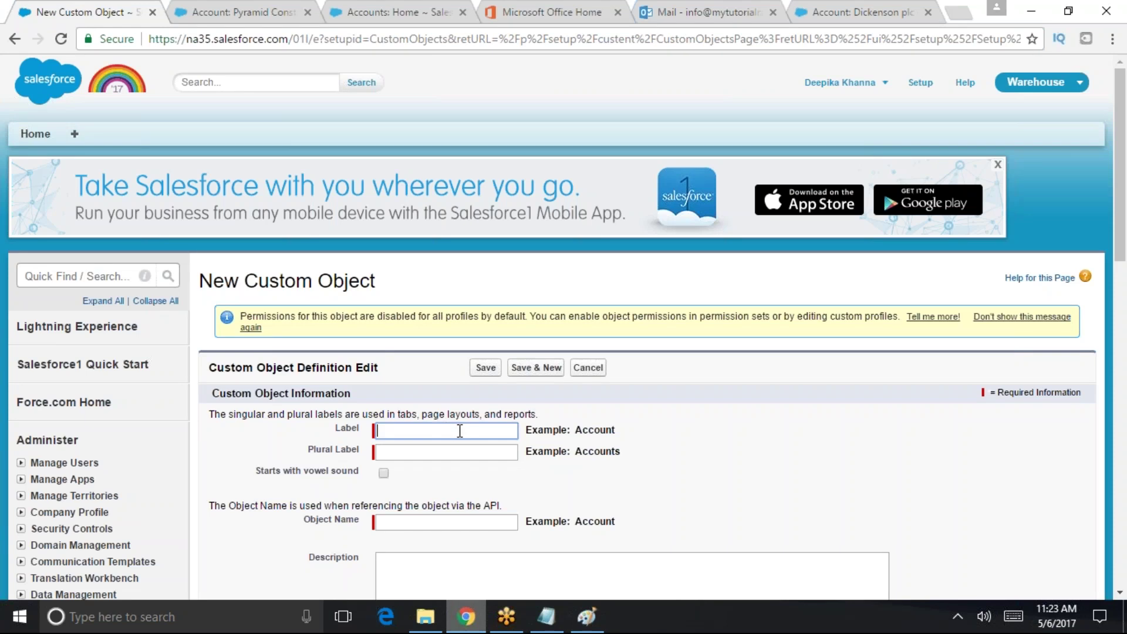
text(Merchandise)
key(Tab)
text(Merchand)
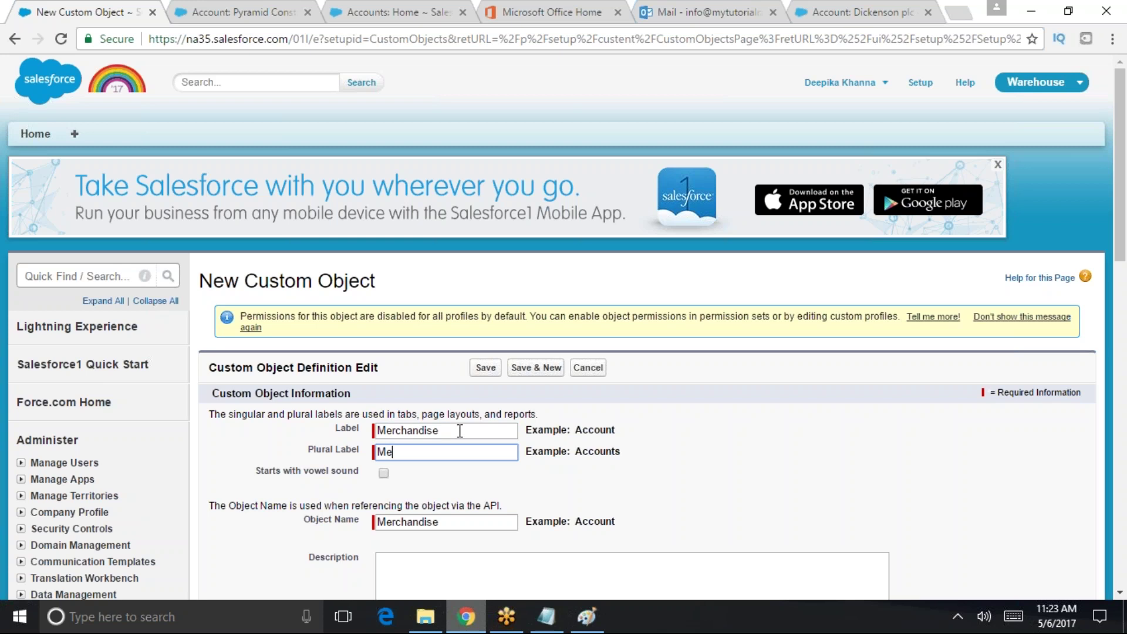
text(ises)
click(527, 583)
scroll(1124, 271, down, 3)
text(related to war)
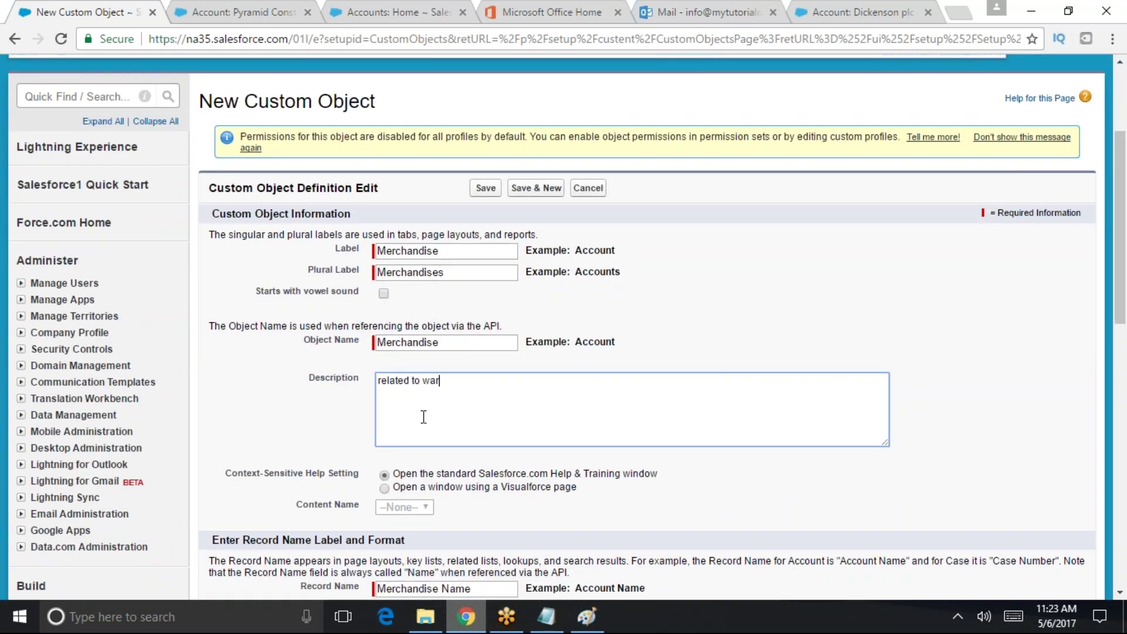
text(ehouse application)
drag(461, 476, 650, 478)
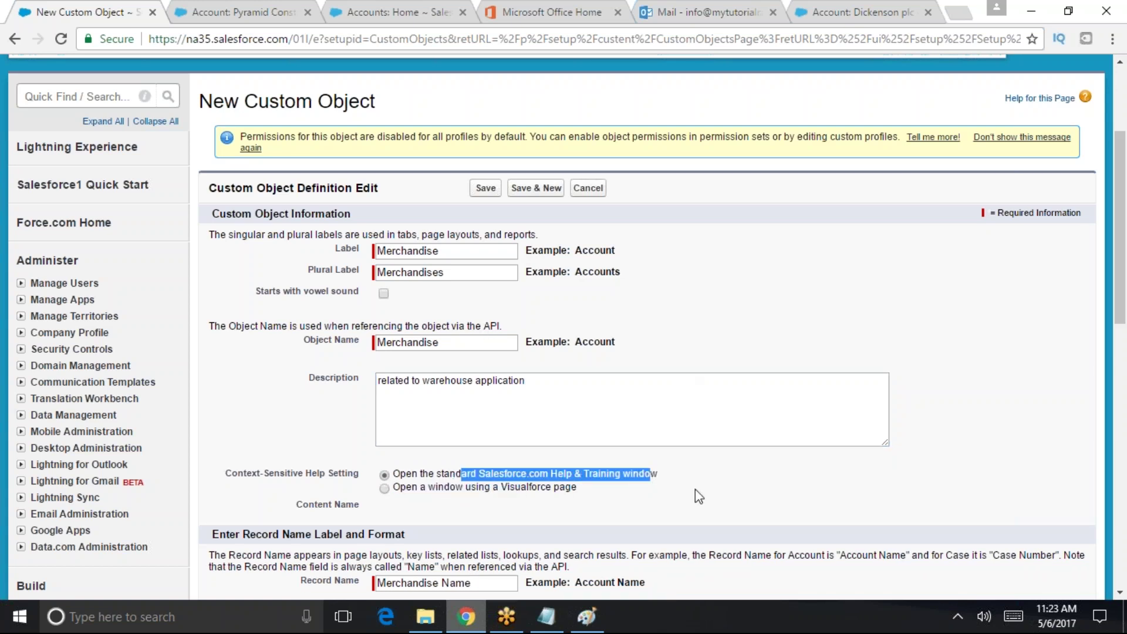
scroll(1097, 310, down, 2)
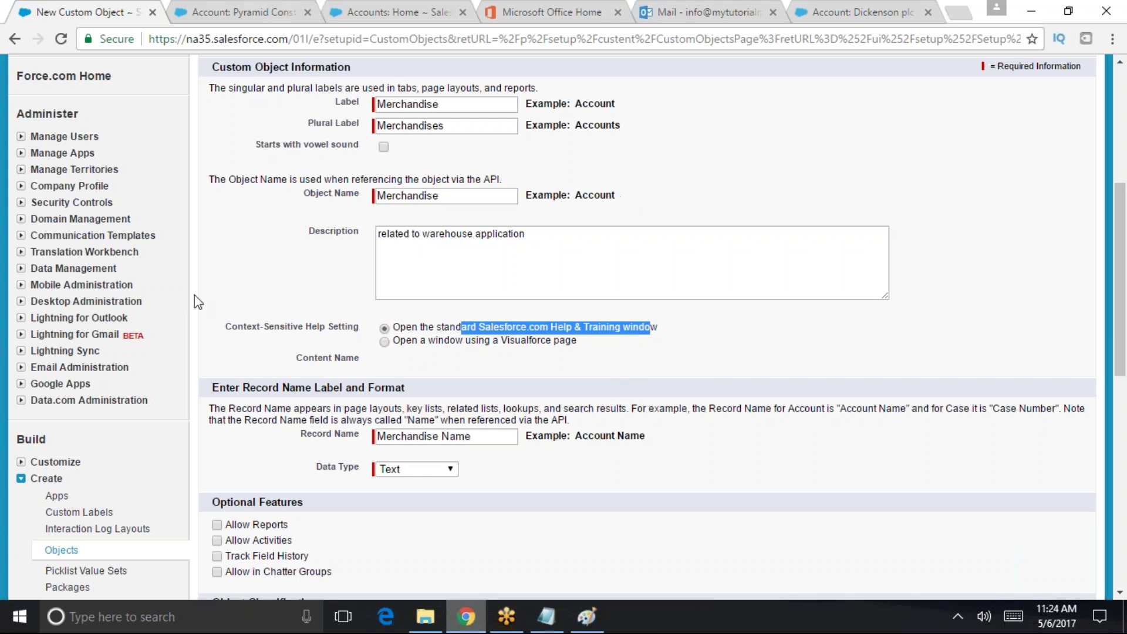
click(385, 341)
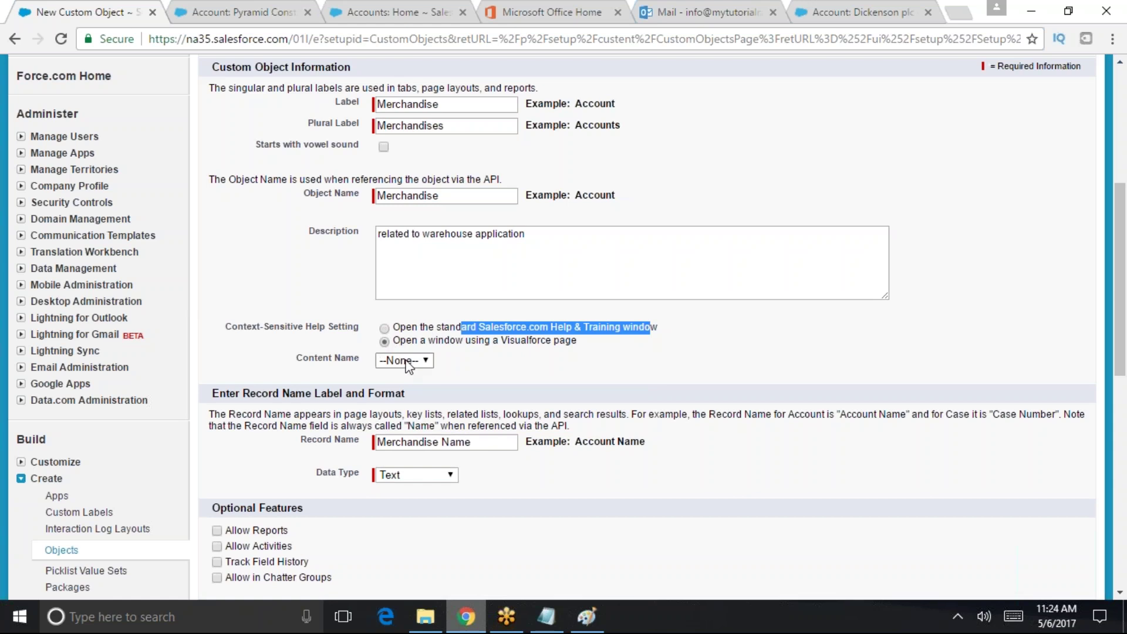
click(414, 359)
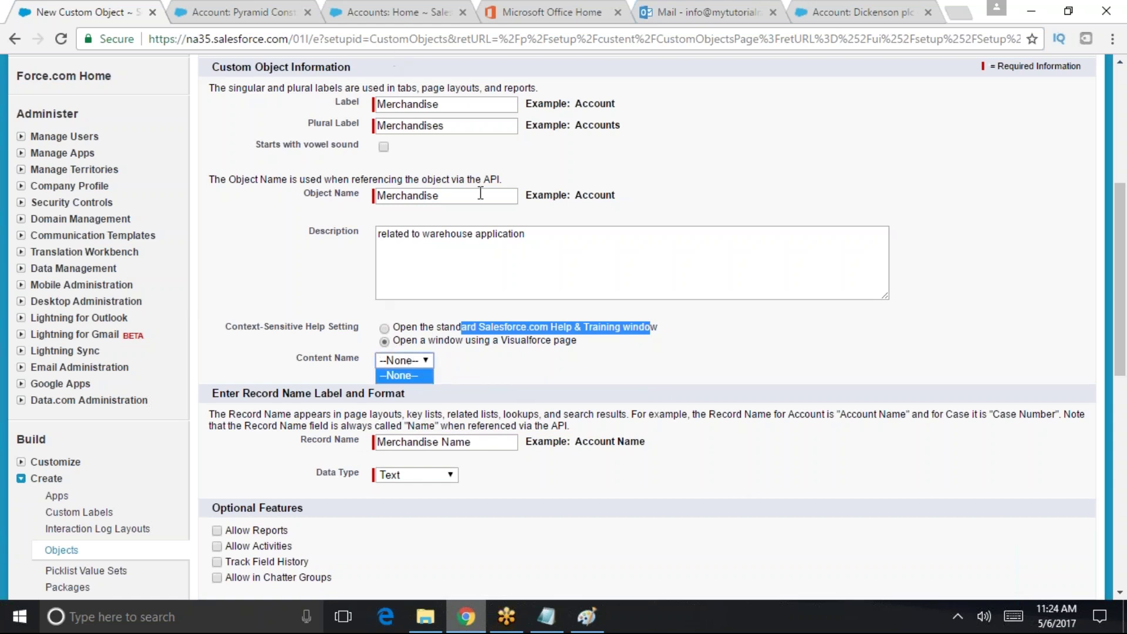
click(384, 328)
click(384, 329)
click(540, 357)
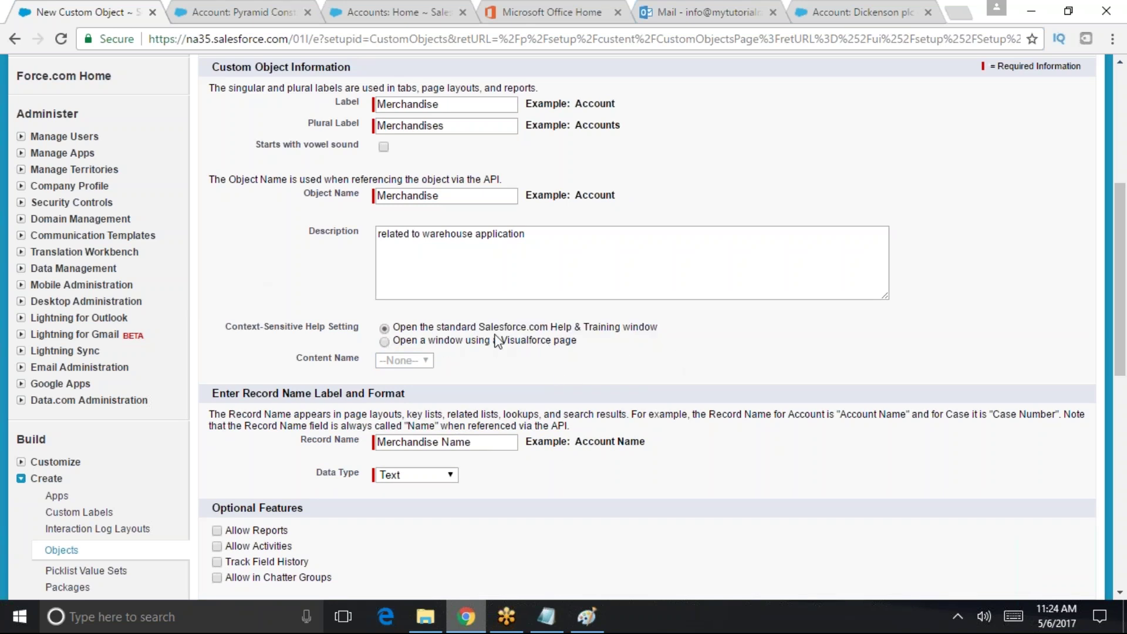
drag(477, 327, 659, 330)
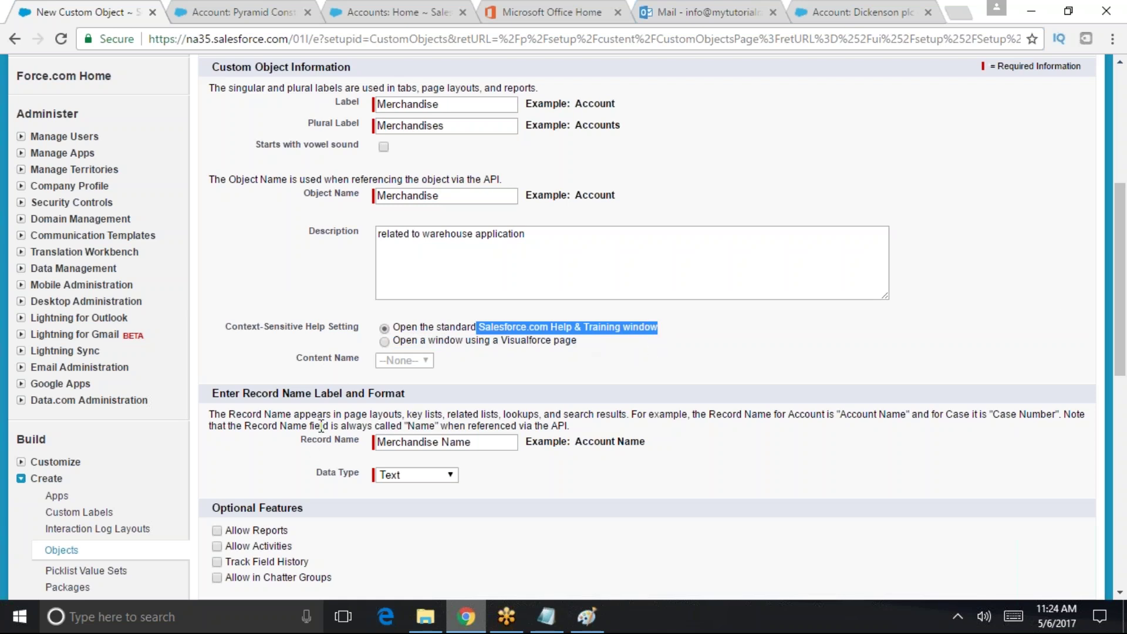
scroll(321, 425, down, 2)
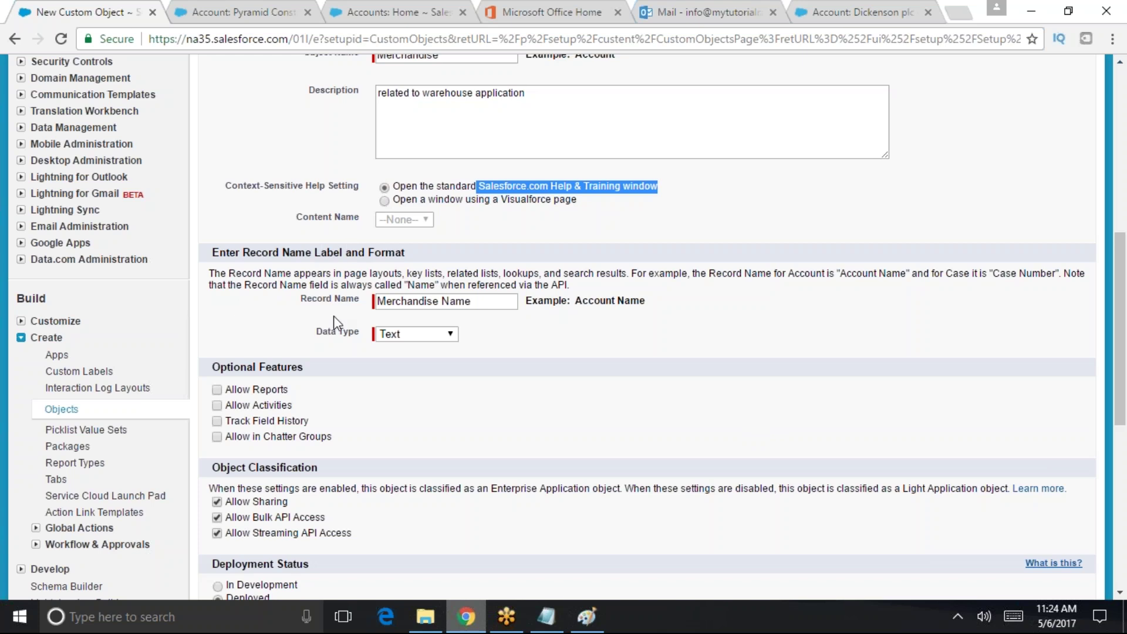
drag(486, 302, 376, 316)
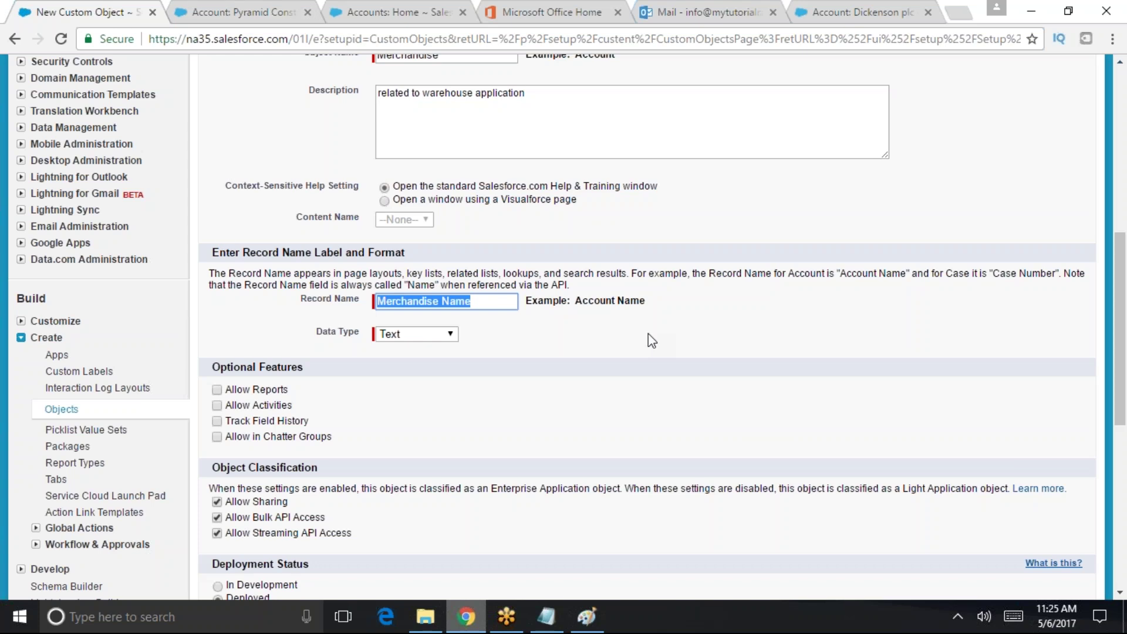
drag(498, 302, 364, 305)
scroll(1121, 244, up, 3)
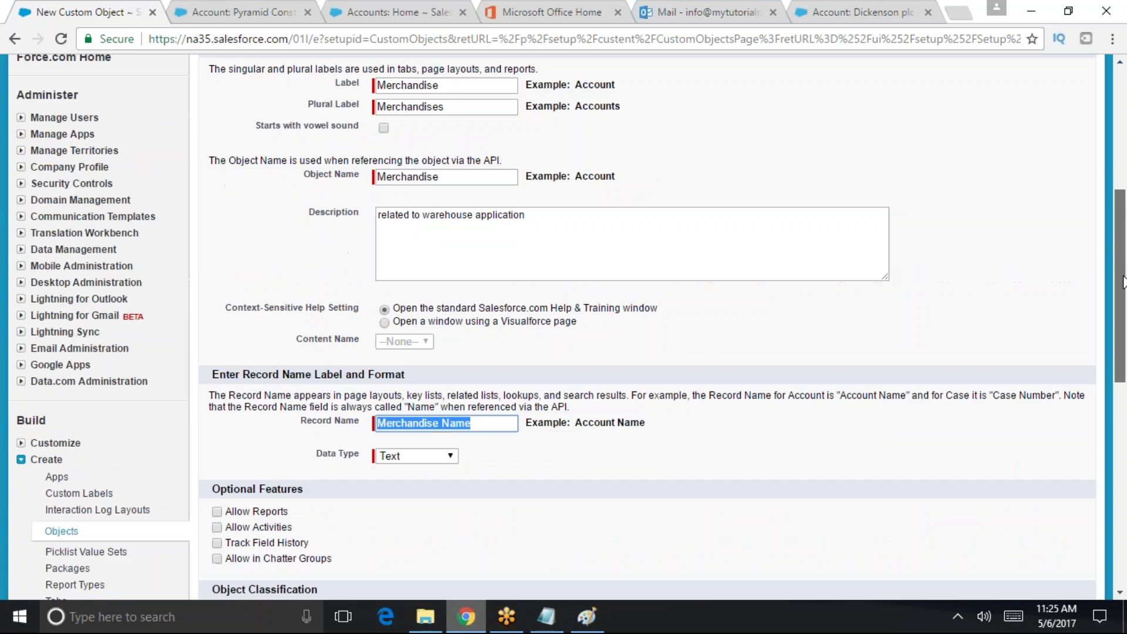
scroll(1107, 294, down, 3)
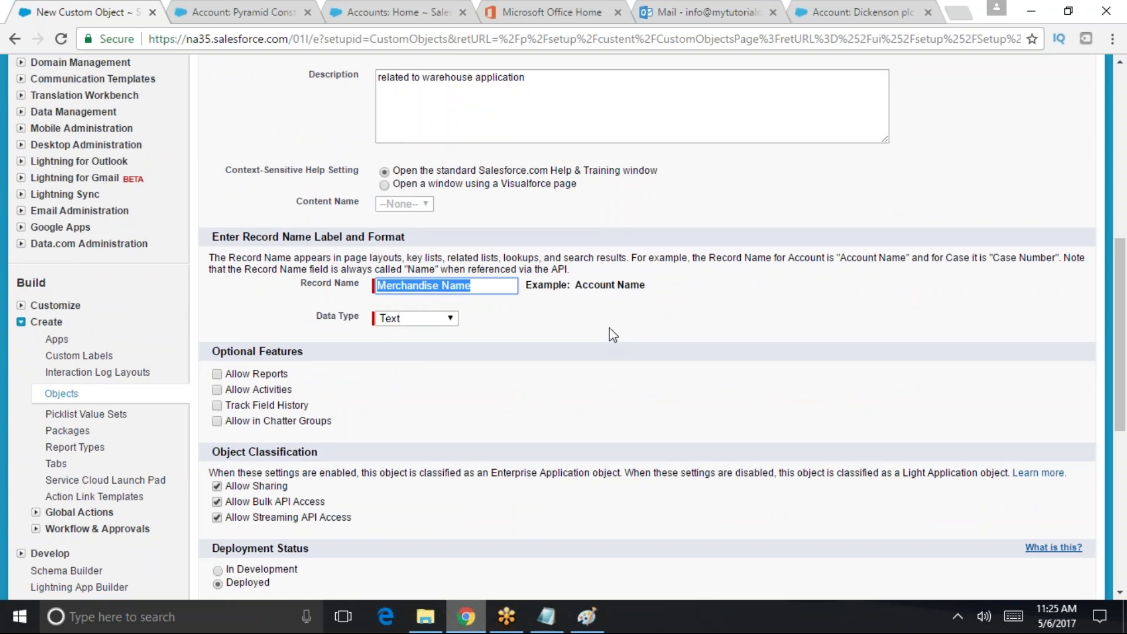
click(439, 318)
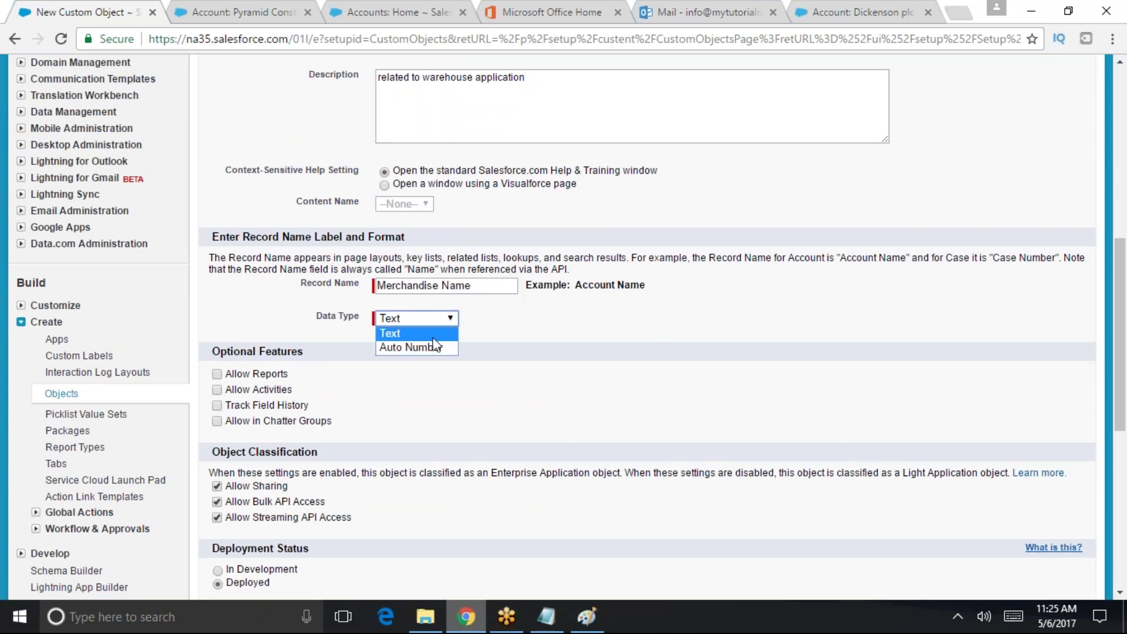
click(431, 343)
click(463, 346)
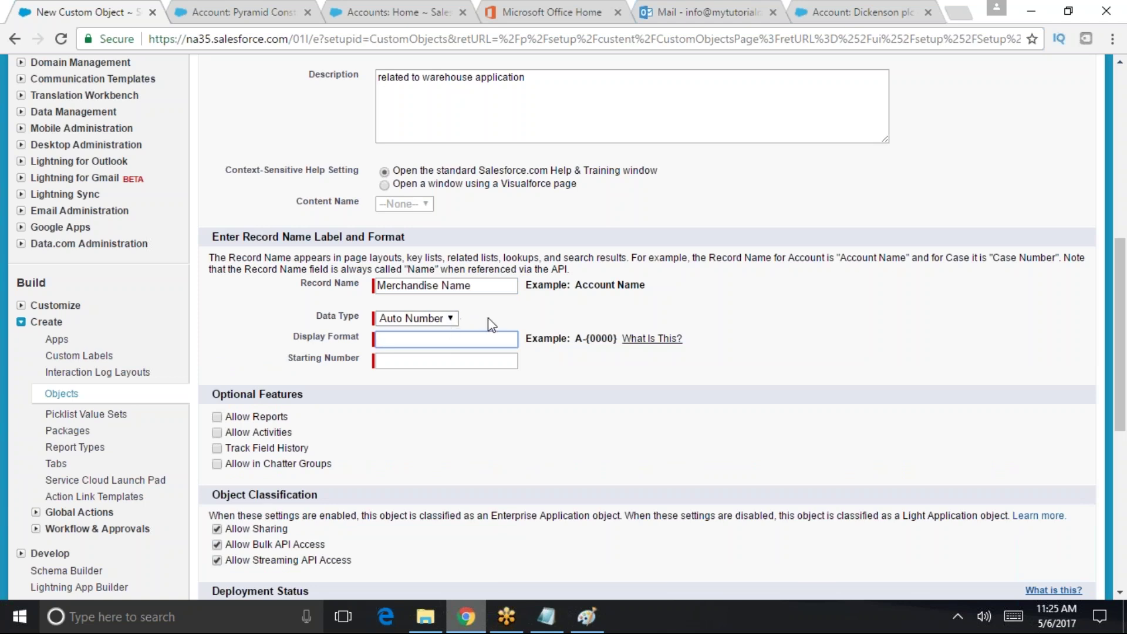
key(Tab)
text(11)
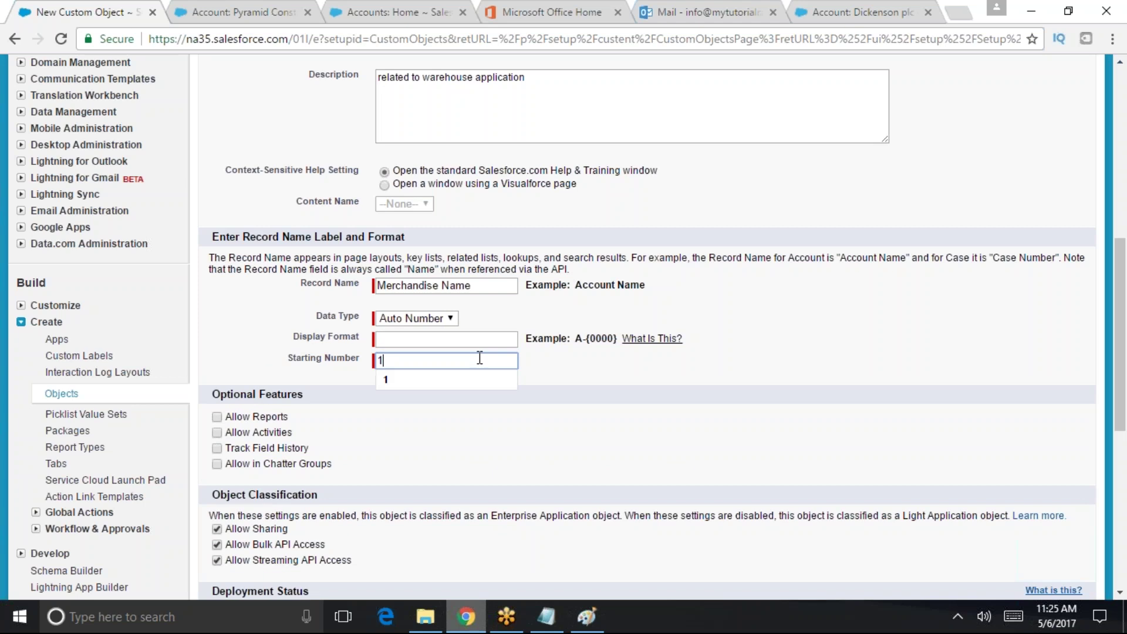
key(BackSpace)
key(BackSpace)
click(445, 322)
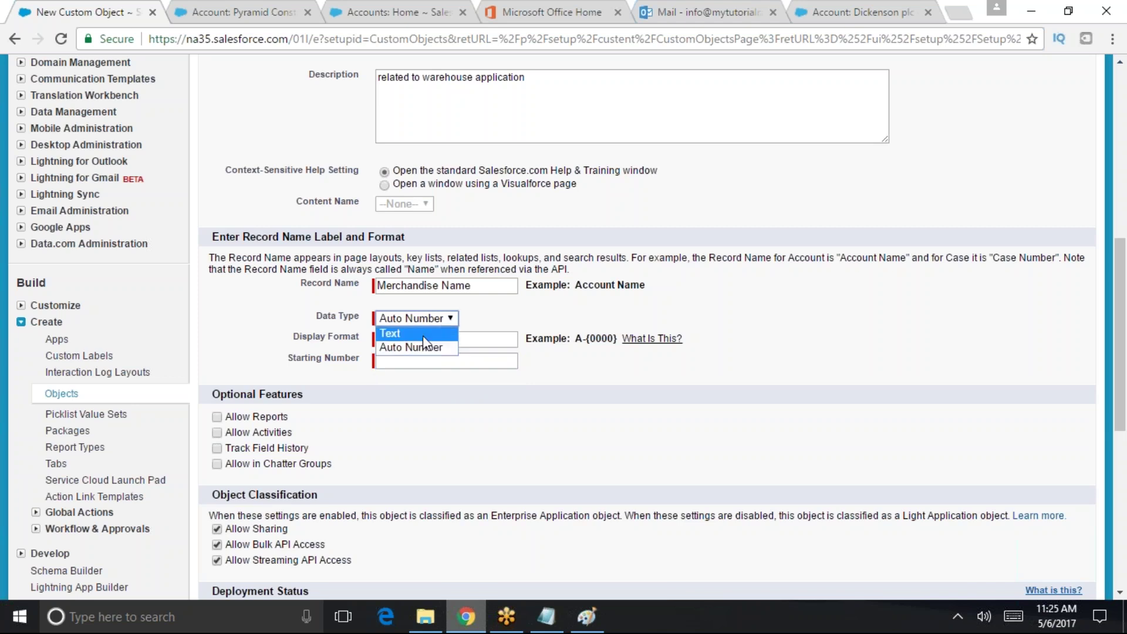
click(413, 334)
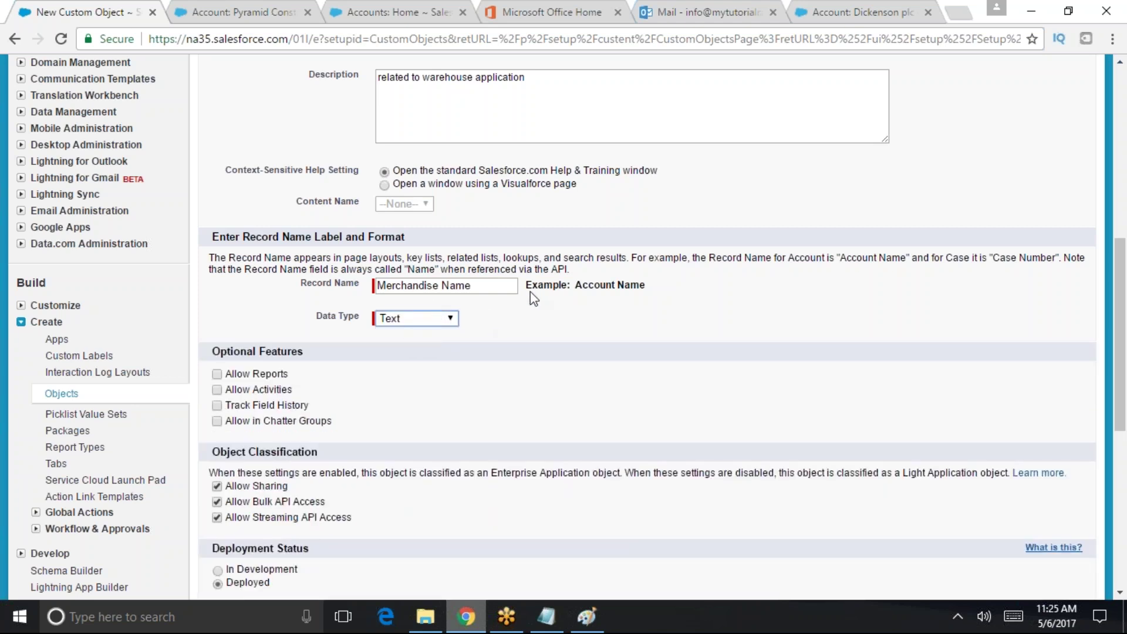
drag(484, 288, 365, 289)
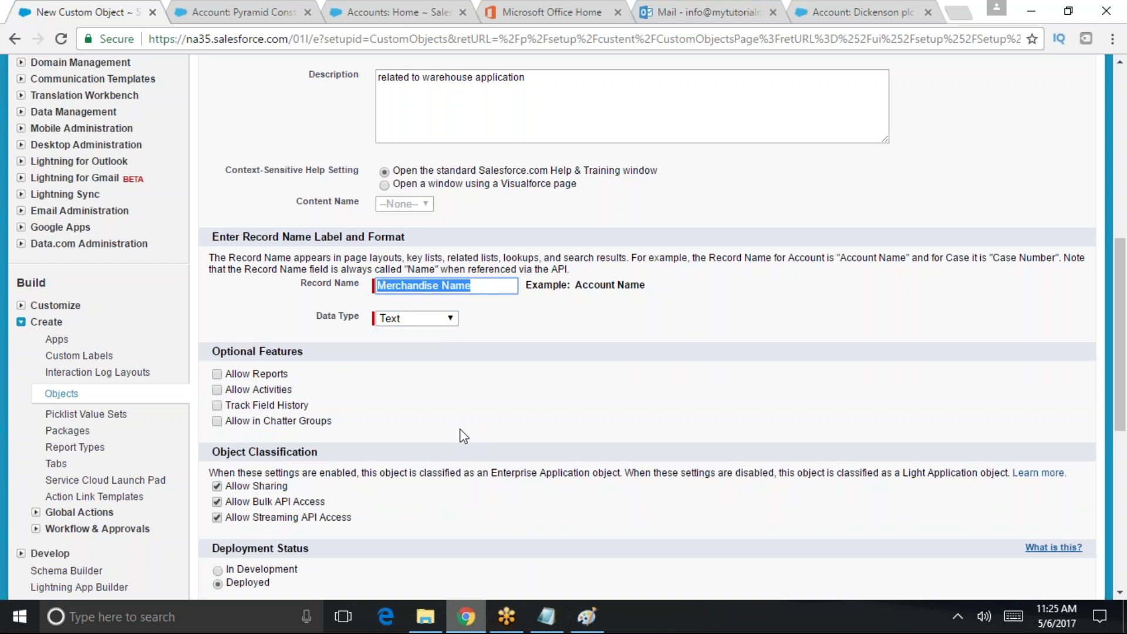
drag(304, 351, 212, 351)
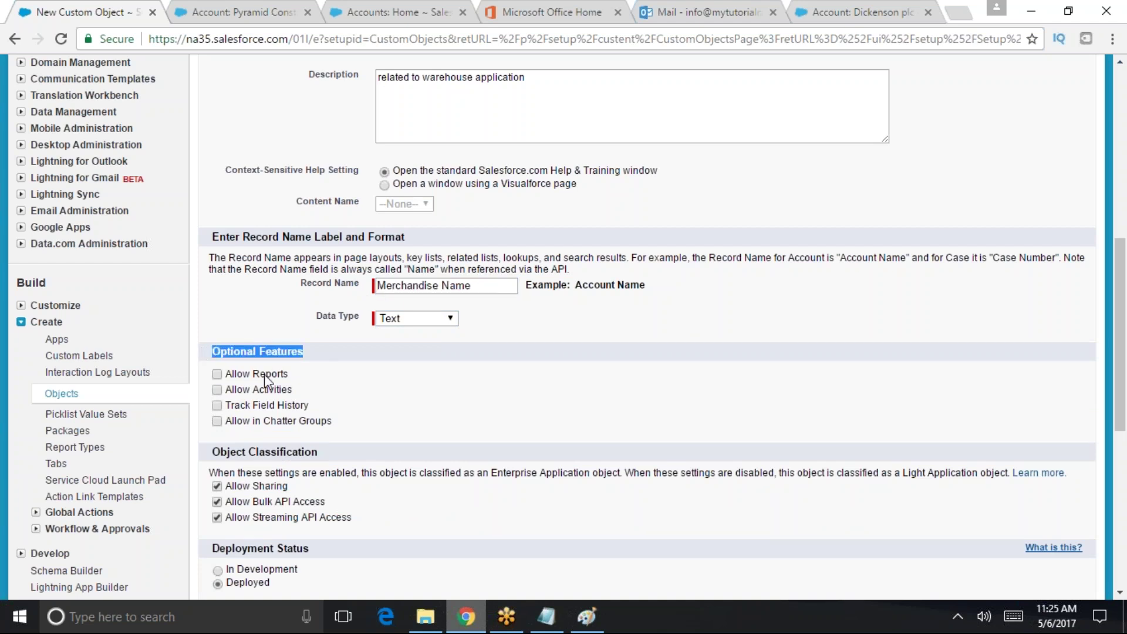
- Turn on Allow Reports, Allow Activities, Track Field History and Allow in Chatter Groups under Optional Features
click(216, 374)
click(217, 389)
click(216, 406)
drag(231, 406, 333, 407)
click(223, 424)
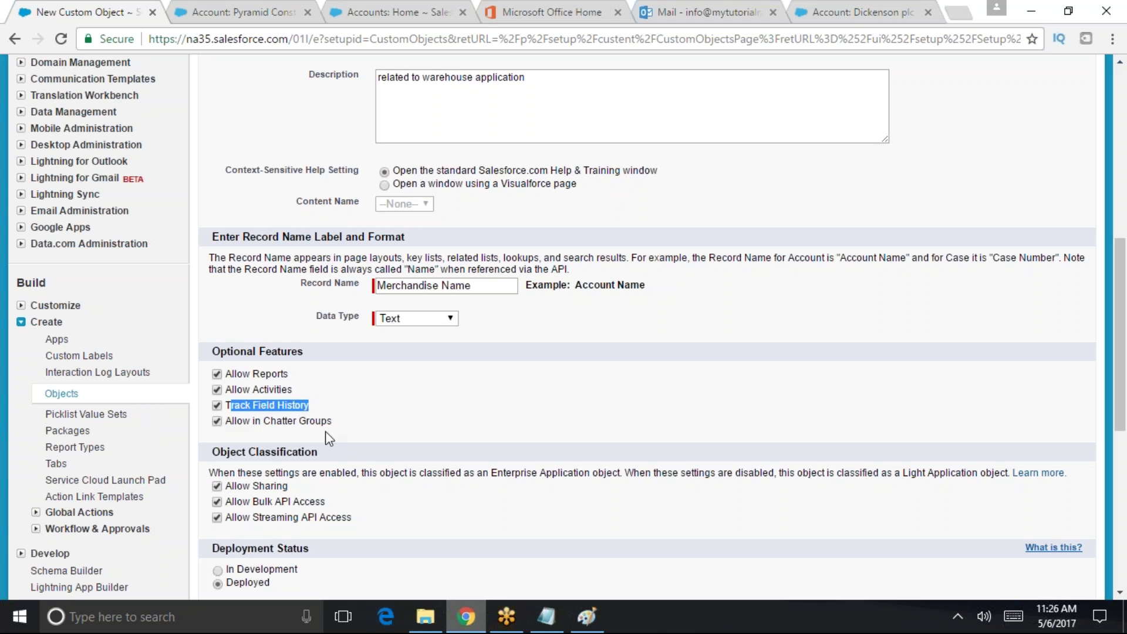
click(469, 496)
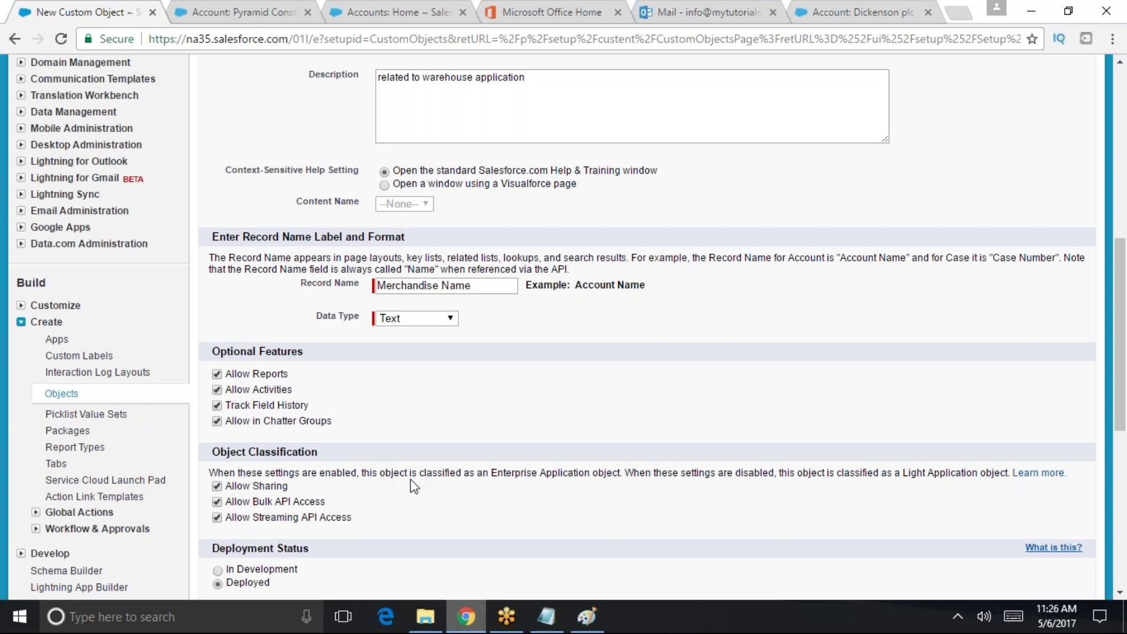
drag(492, 475, 623, 476)
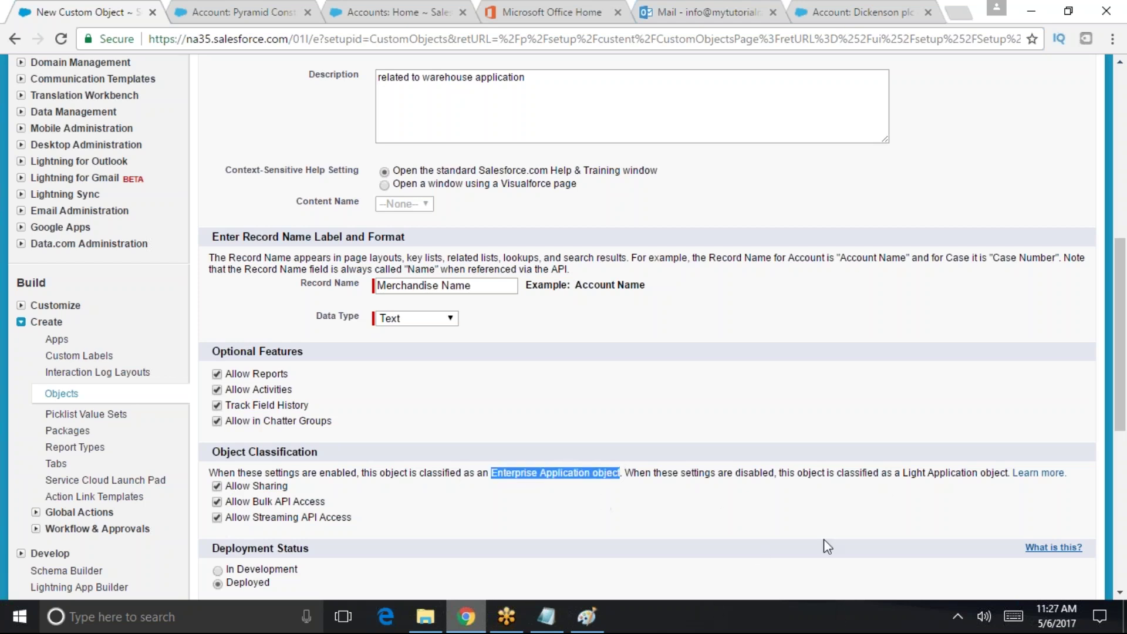
drag(906, 473, 1009, 477)
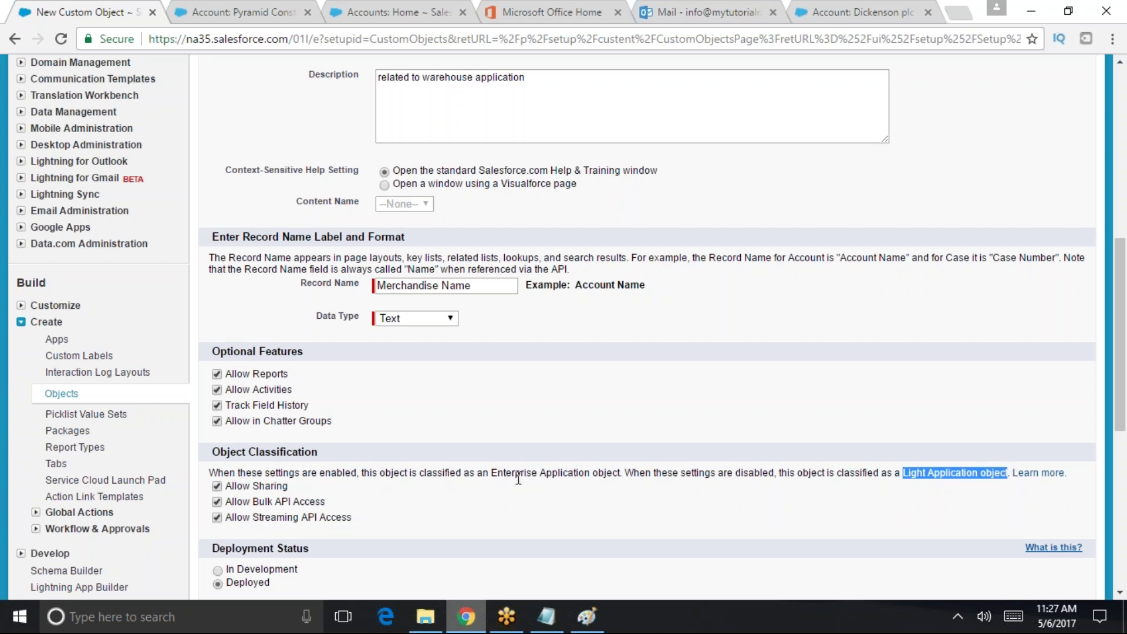
drag(497, 474, 627, 473)
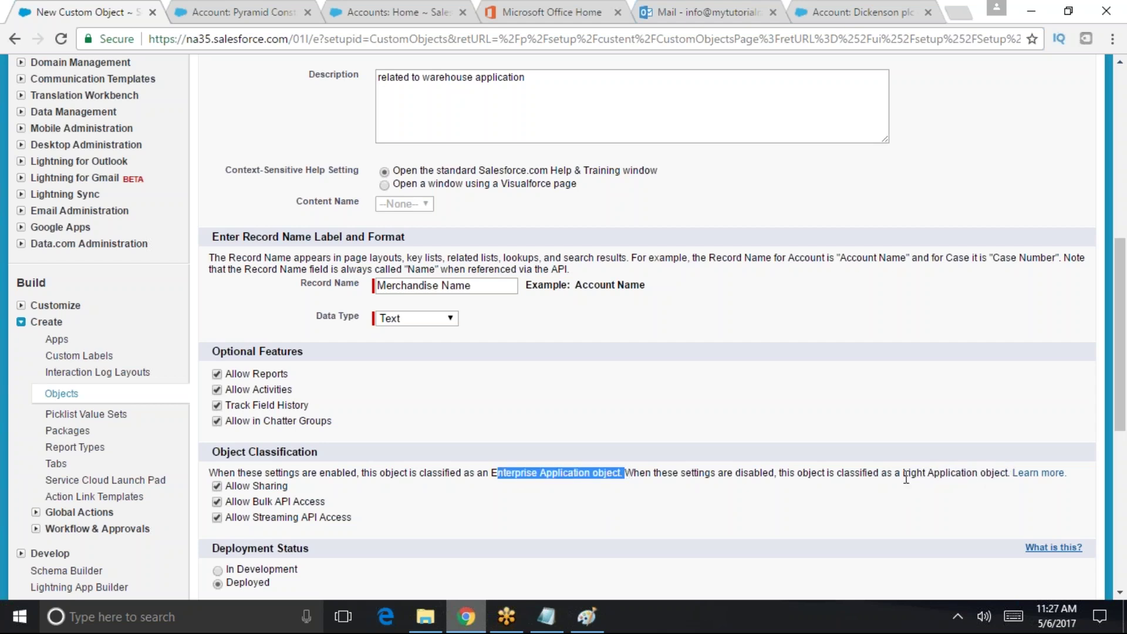
click(932, 472)
drag(901, 474, 971, 474)
drag(492, 473, 625, 477)
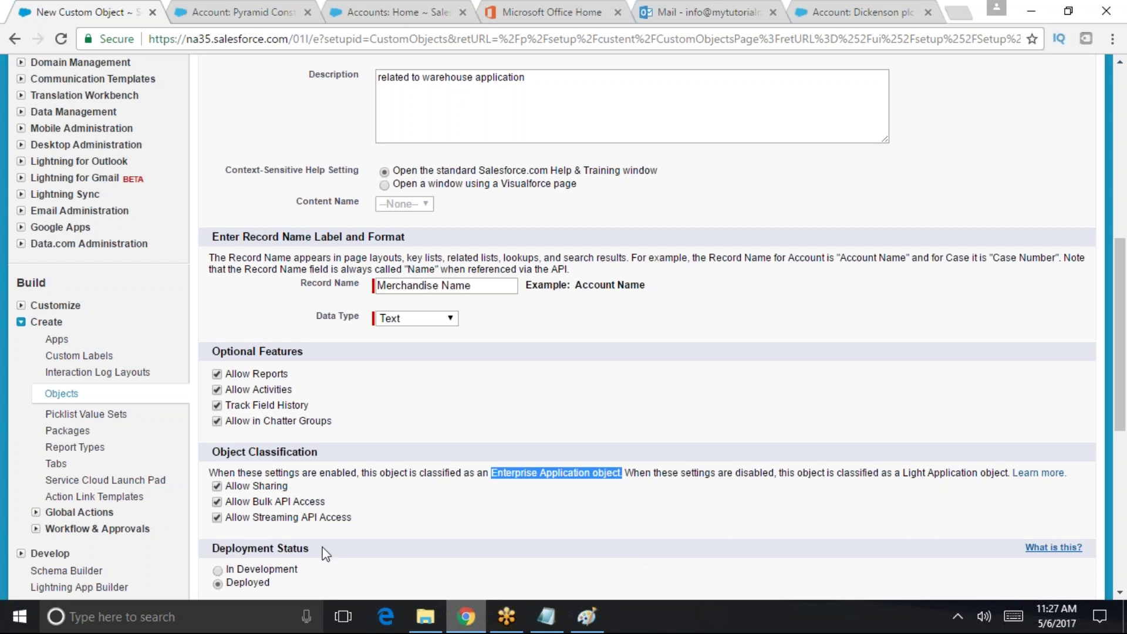
- Set the Merchandise object's deployment status to Deployed
drag(311, 548, 216, 550)
drag(297, 573, 215, 574)
click(237, 582)
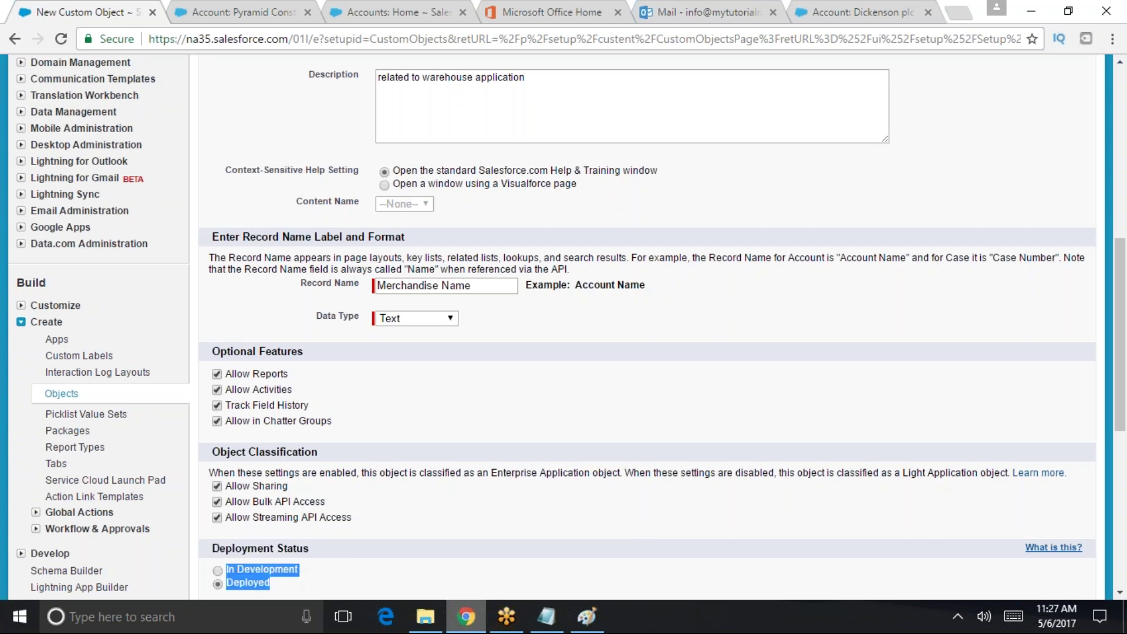
click(215, 574)
scroll(287, 531, down, 1)
drag(284, 536, 254, 545)
double_click(255, 539)
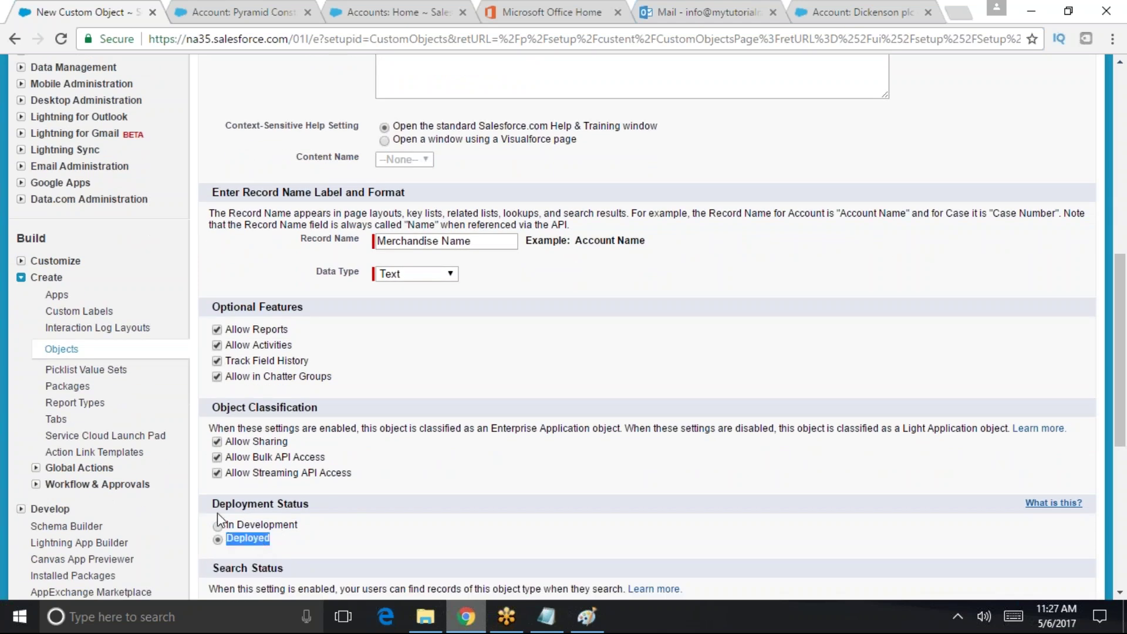
double_click(258, 539)
click(311, 523)
drag(311, 523, 227, 526)
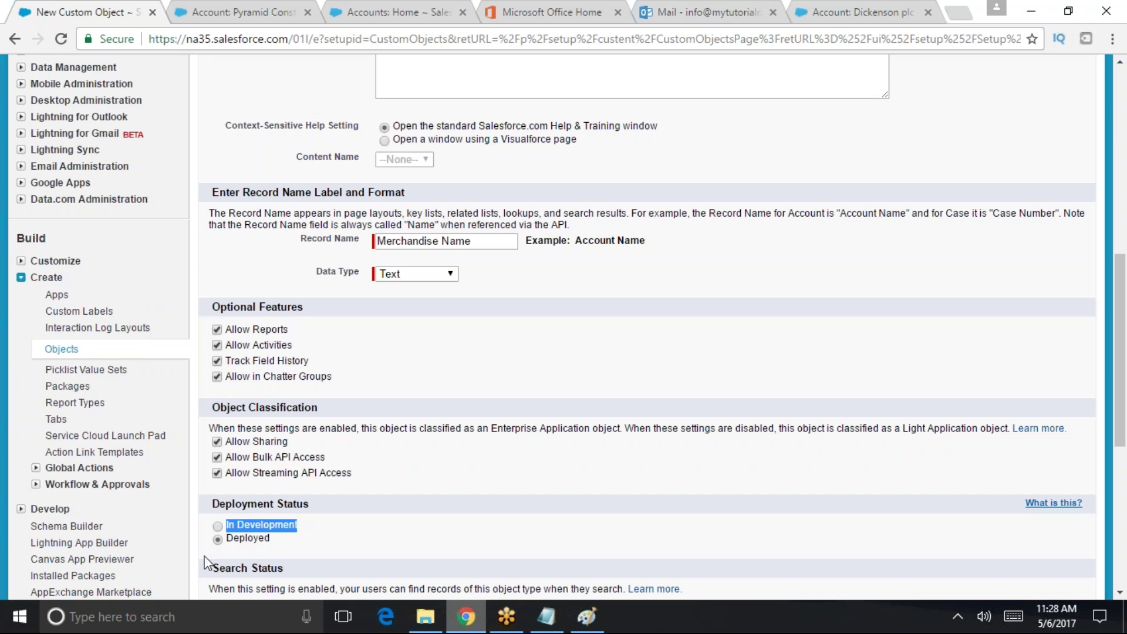
double_click(288, 529)
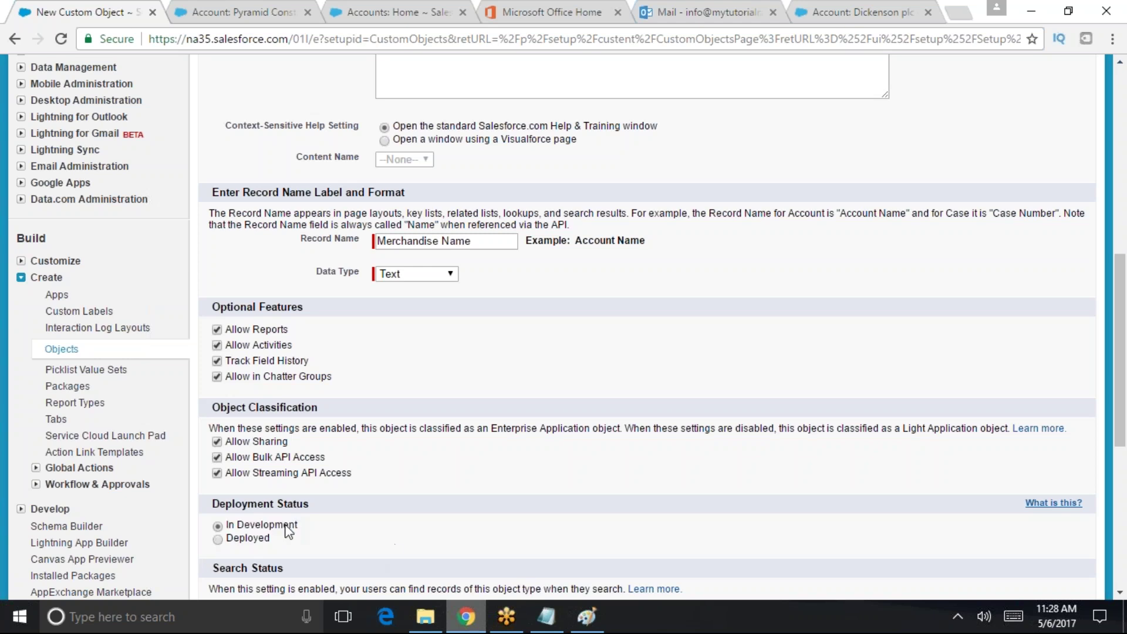
click(262, 544)
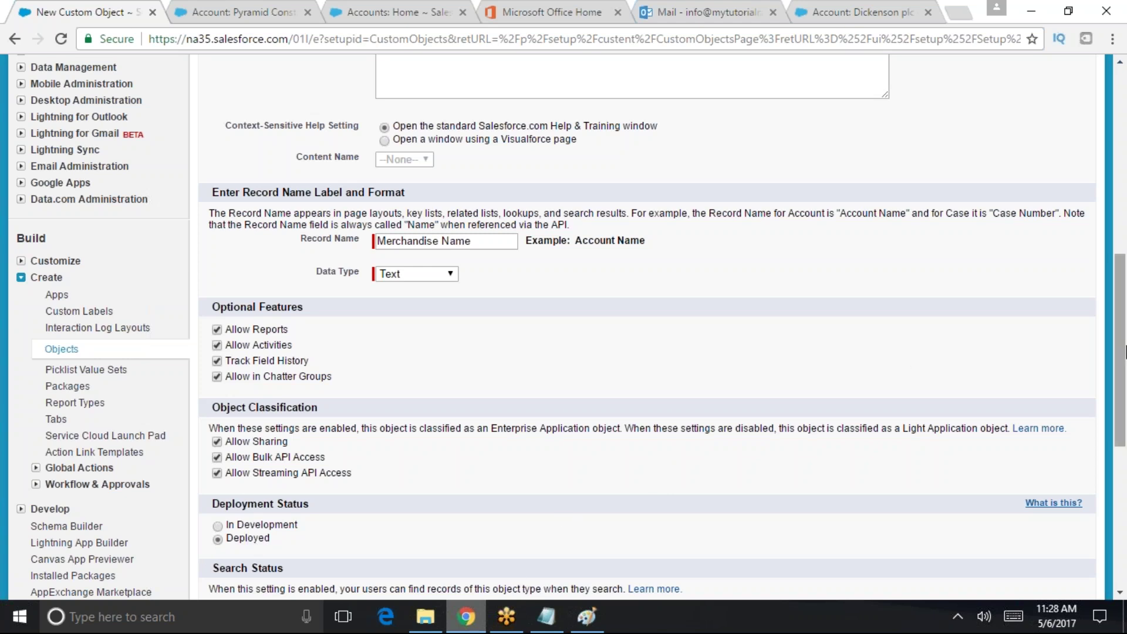
- Turn on Allow Search for Merchandise records
scroll(1123, 426, down, 4)
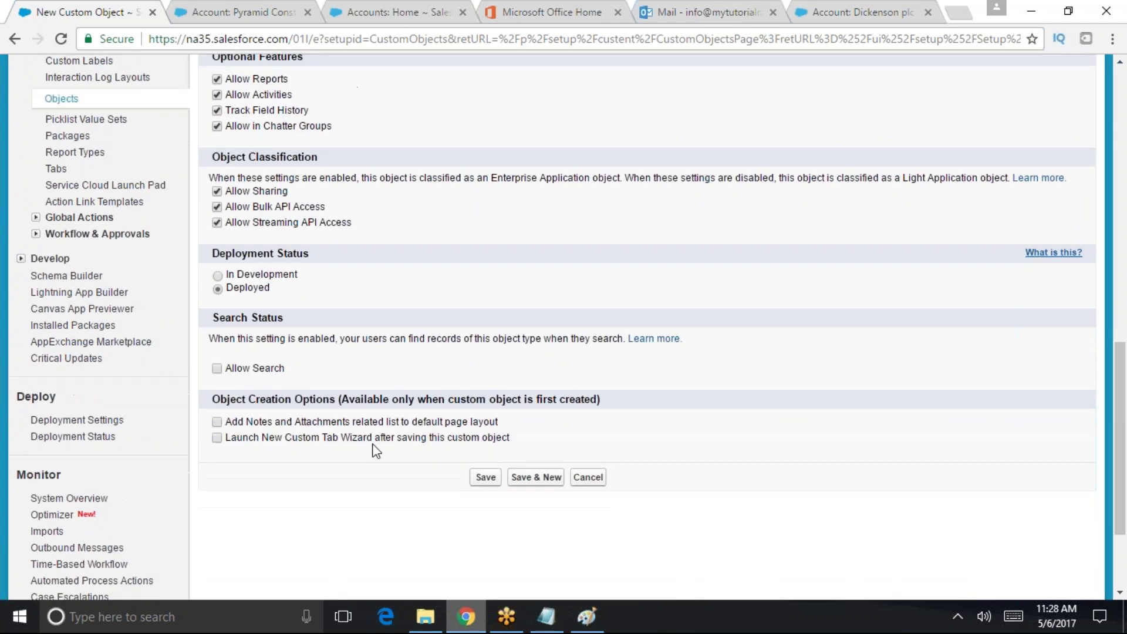
drag(211, 320, 283, 317)
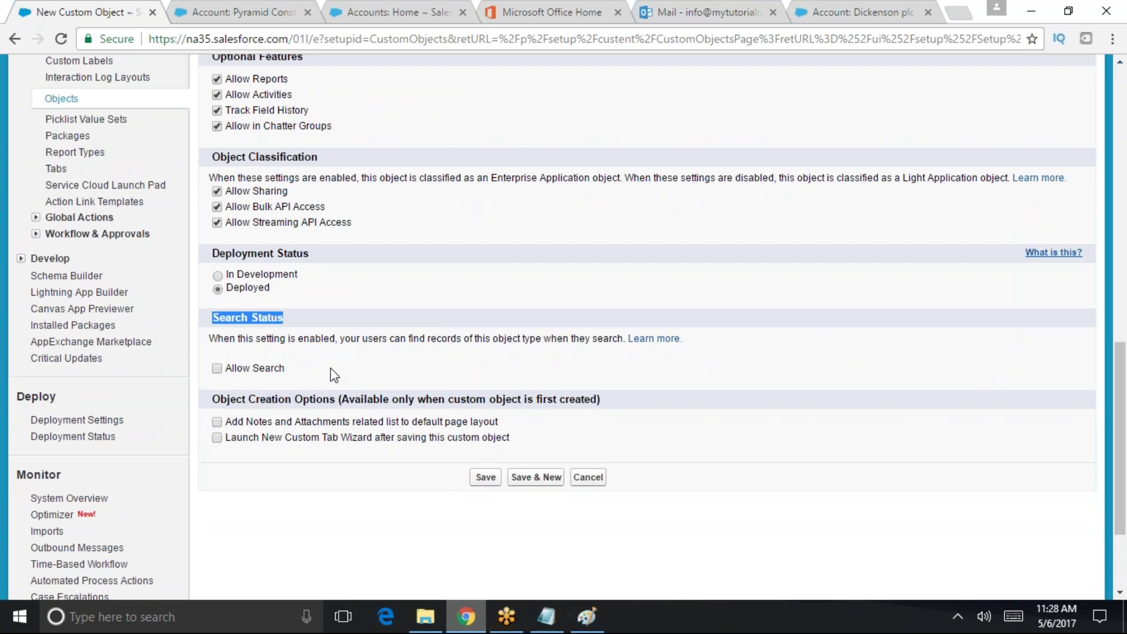
drag(351, 339, 620, 340)
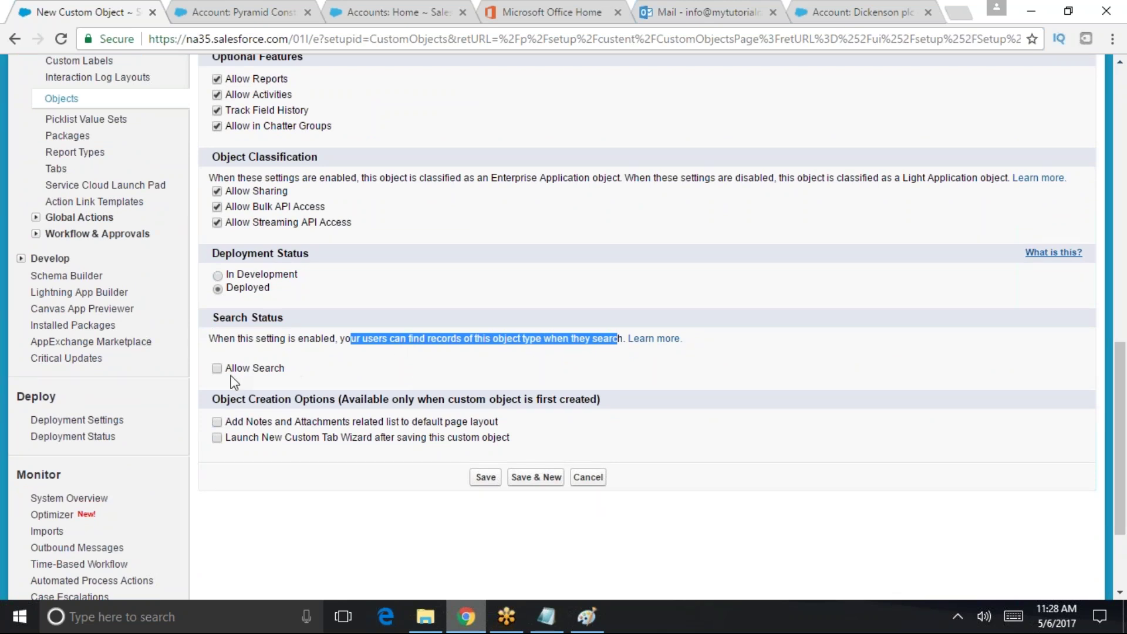
click(217, 369)
- Add Notes and Attachments, enable Launch New Custom Tab Wizard, and save the object
drag(499, 423, 244, 424)
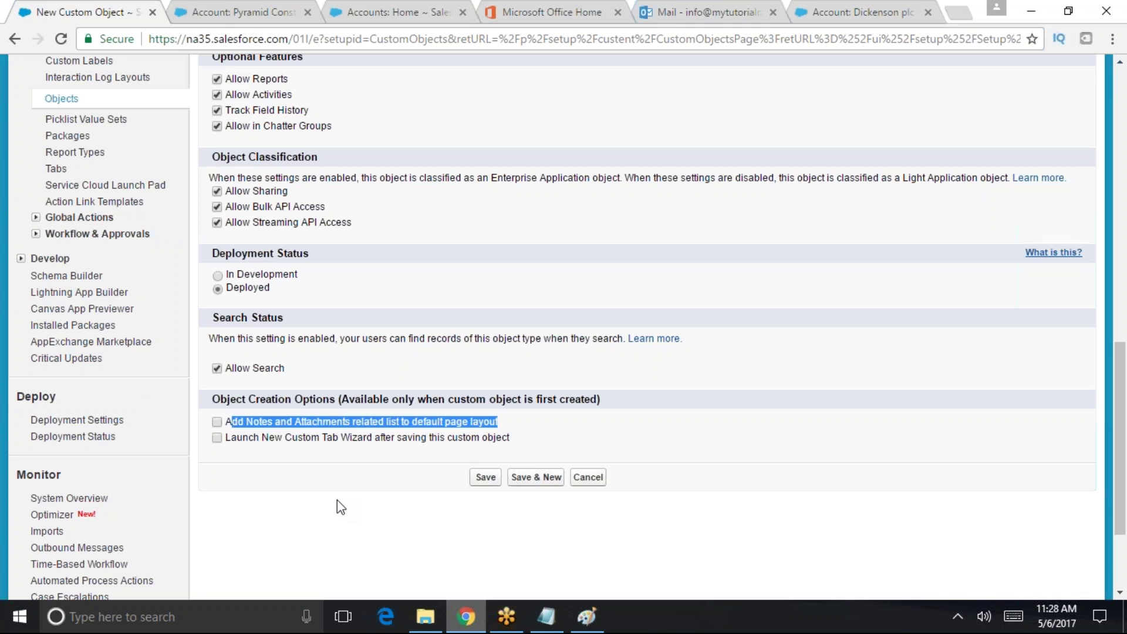
click(215, 425)
click(217, 437)
drag(237, 441, 439, 453)
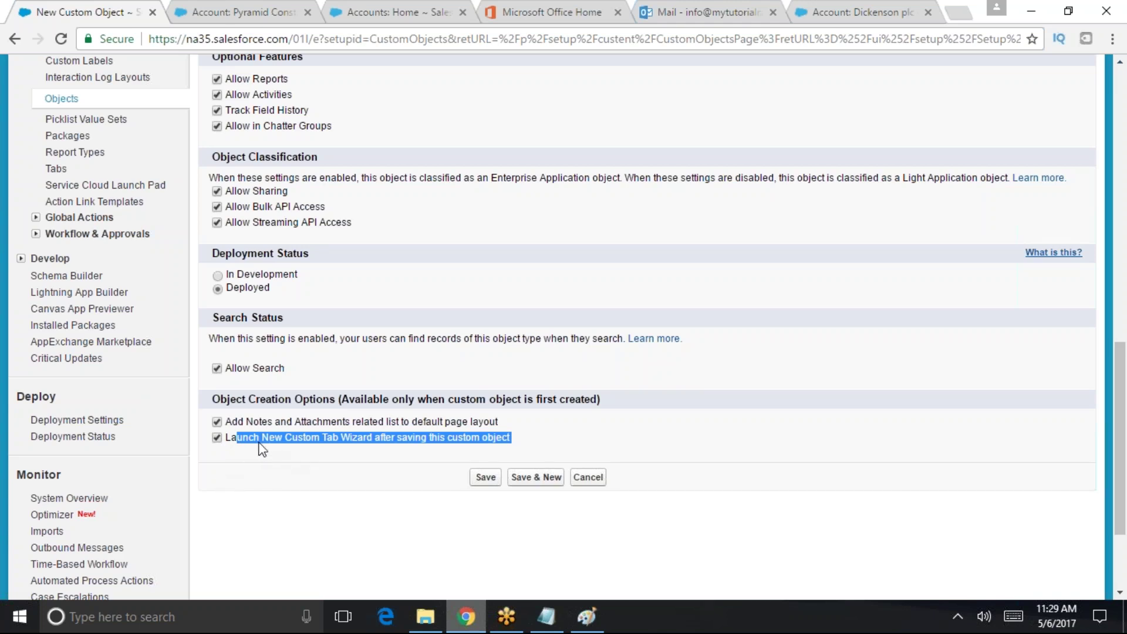
click(259, 442)
drag(233, 442, 510, 440)
click(714, 436)
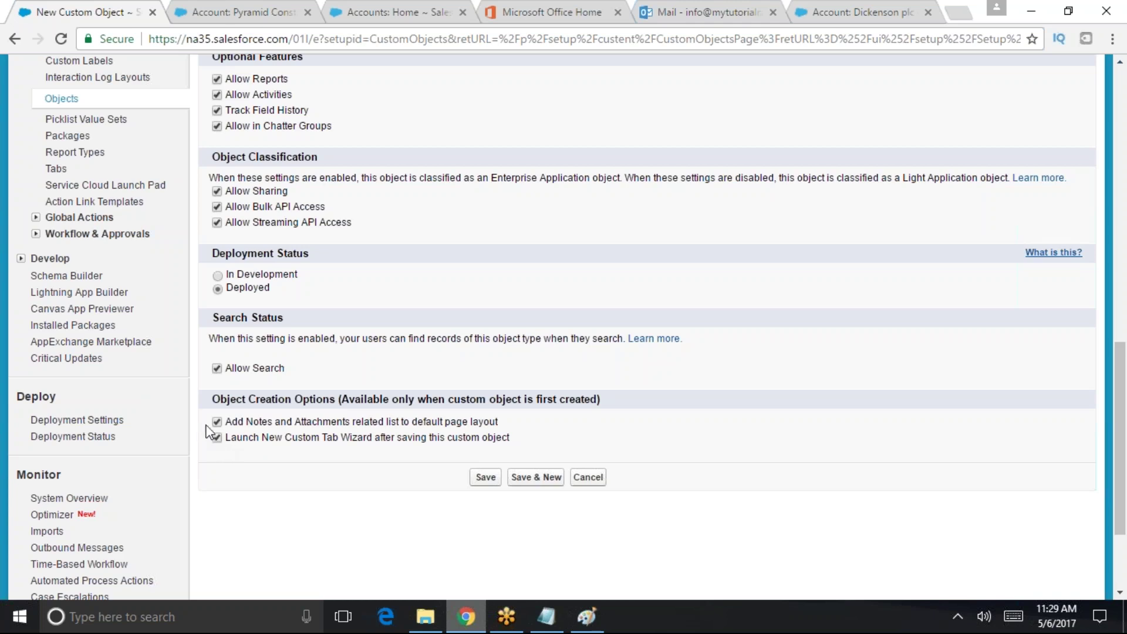
click(485, 478)
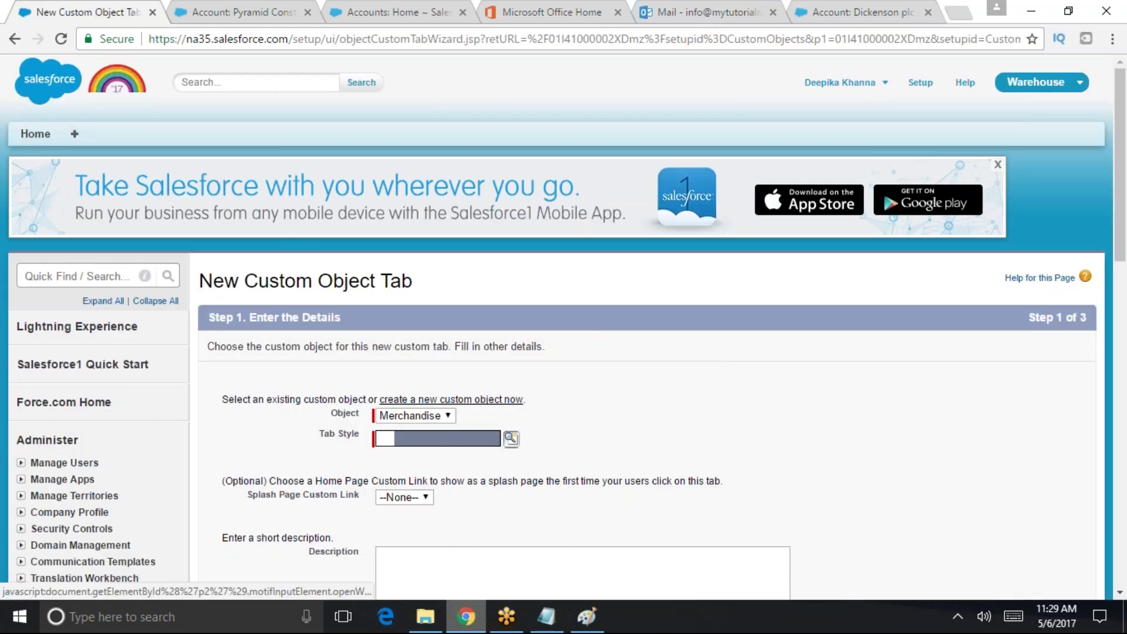
- Choose the Apple tab style for the Merchandise tab and continue to Step 2
click(512, 440)
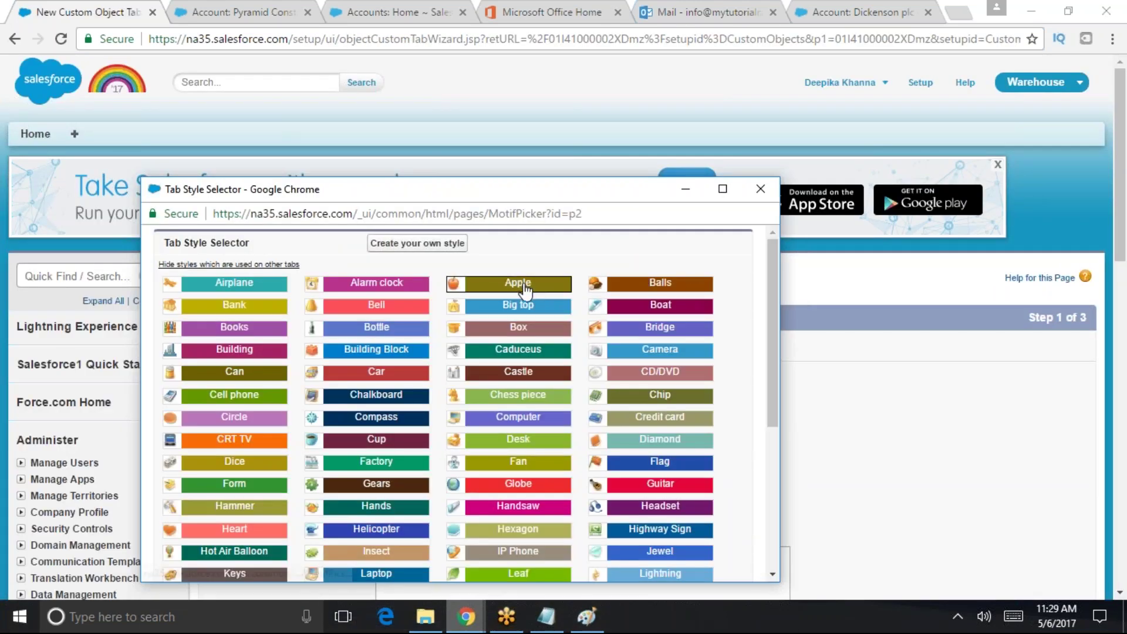
click(524, 287)
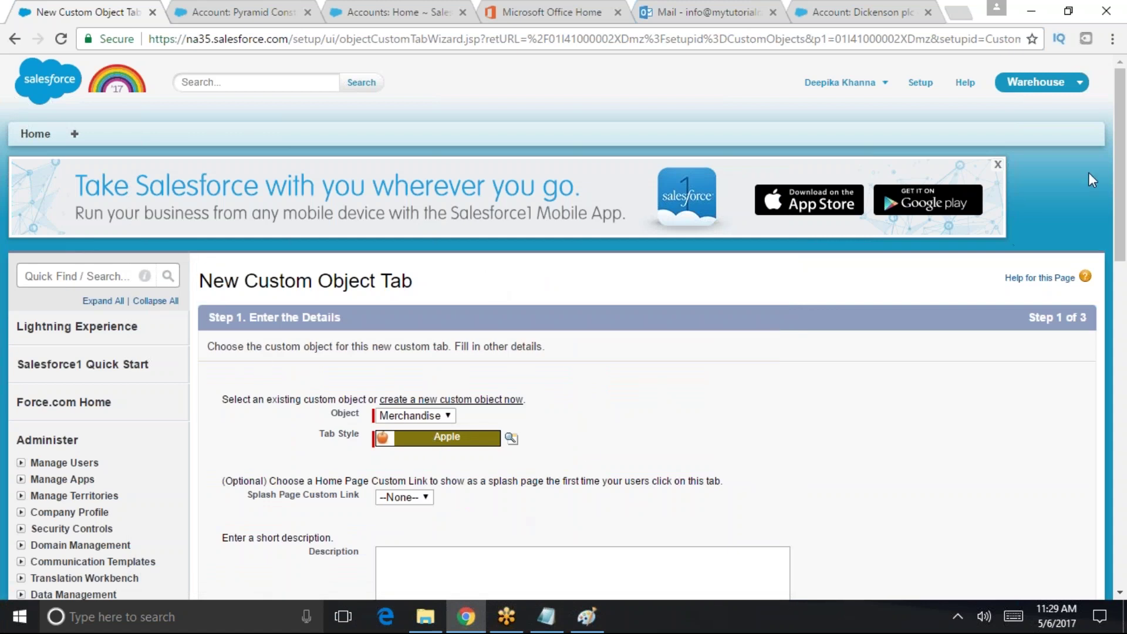
scroll(1092, 193, down, 3)
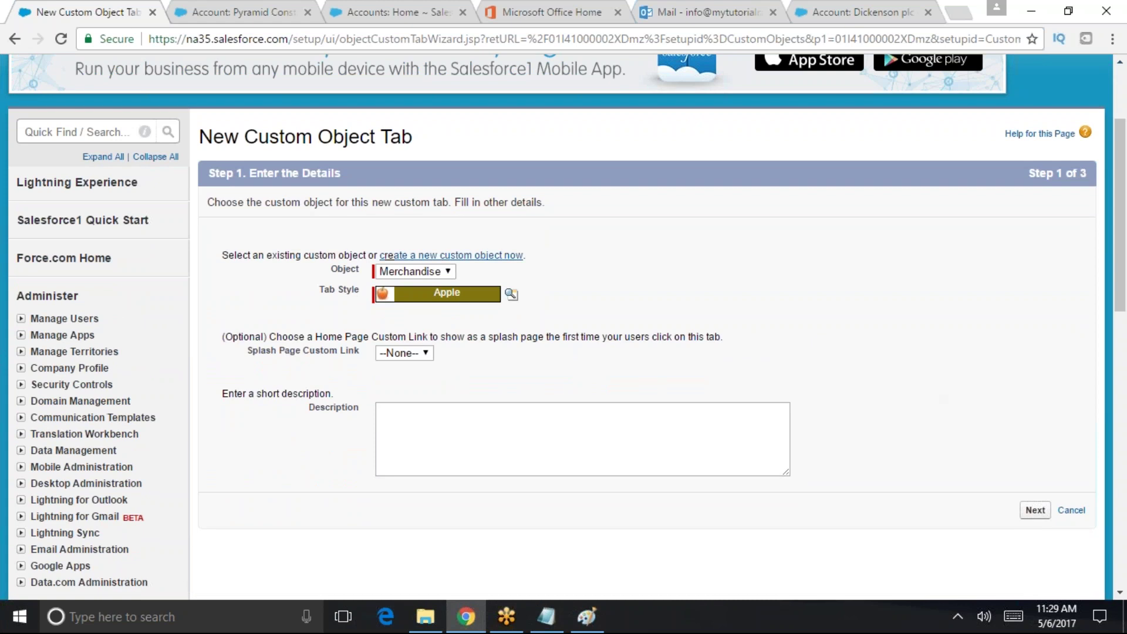
click(416, 437)
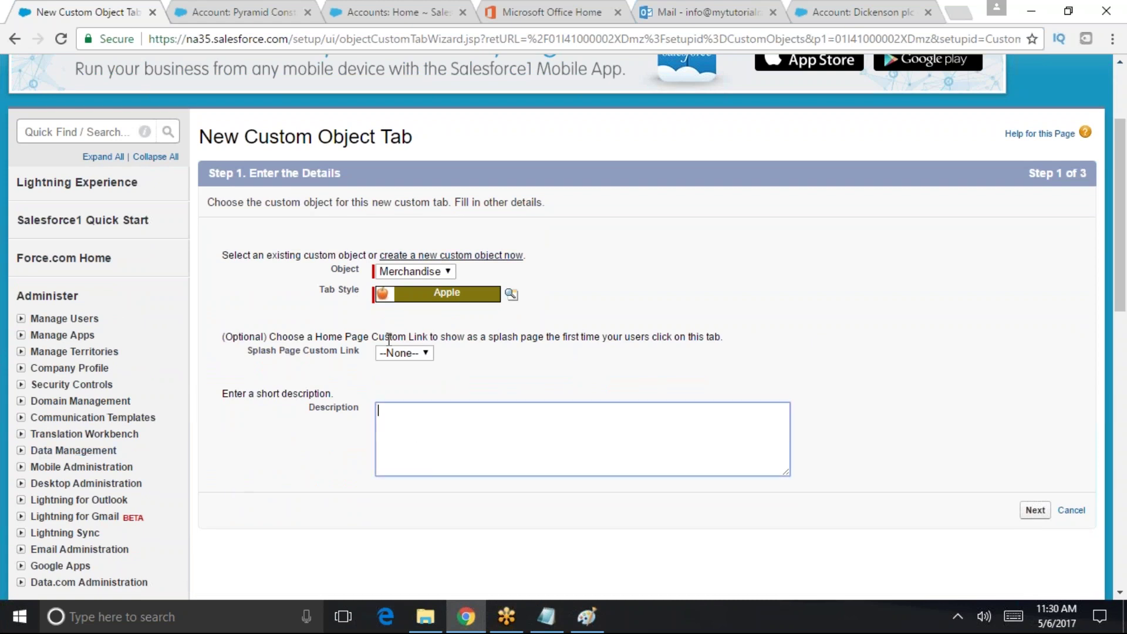
click(1034, 510)
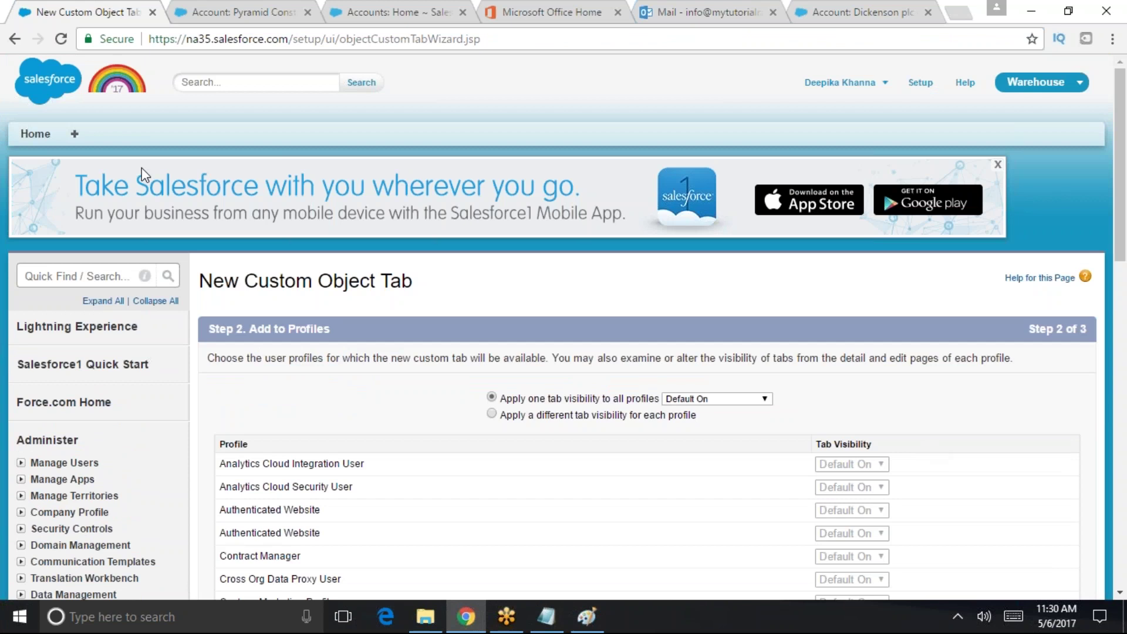
- Apply Default On tab visibility to all profiles and continue to Step 3
scroll(675, 264, down, 5)
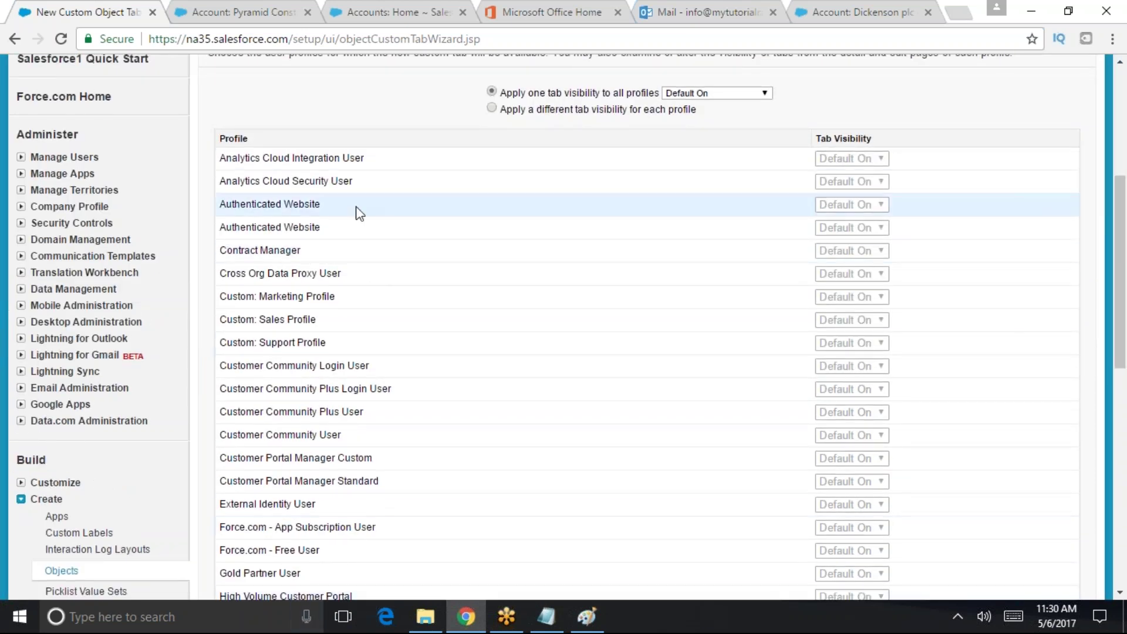
drag(893, 139, 820, 133)
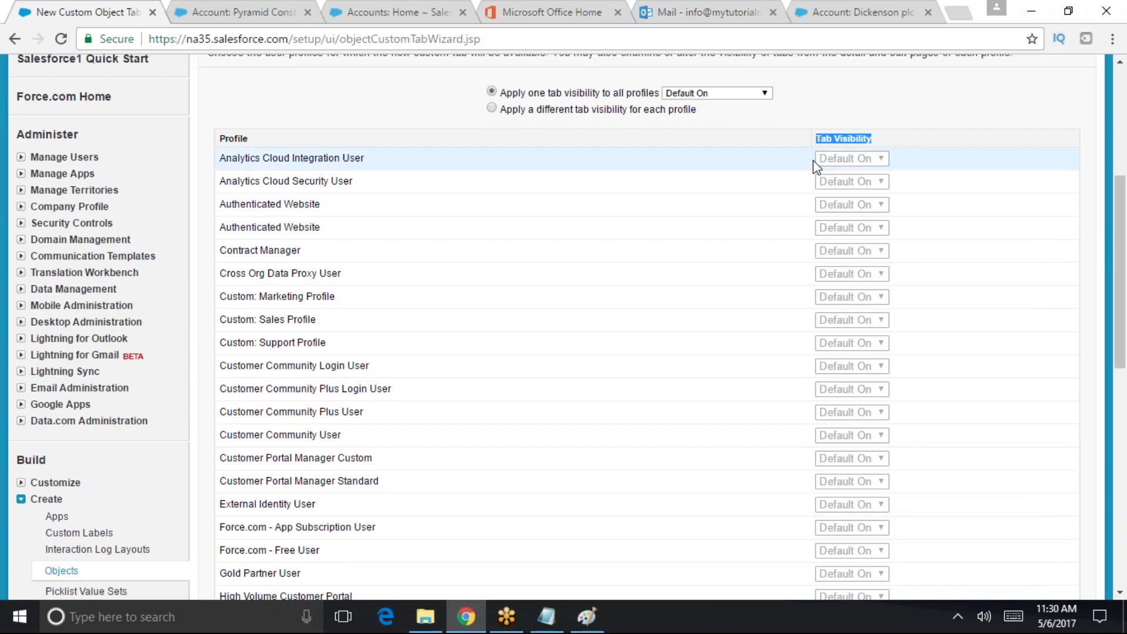
click(744, 94)
click(789, 113)
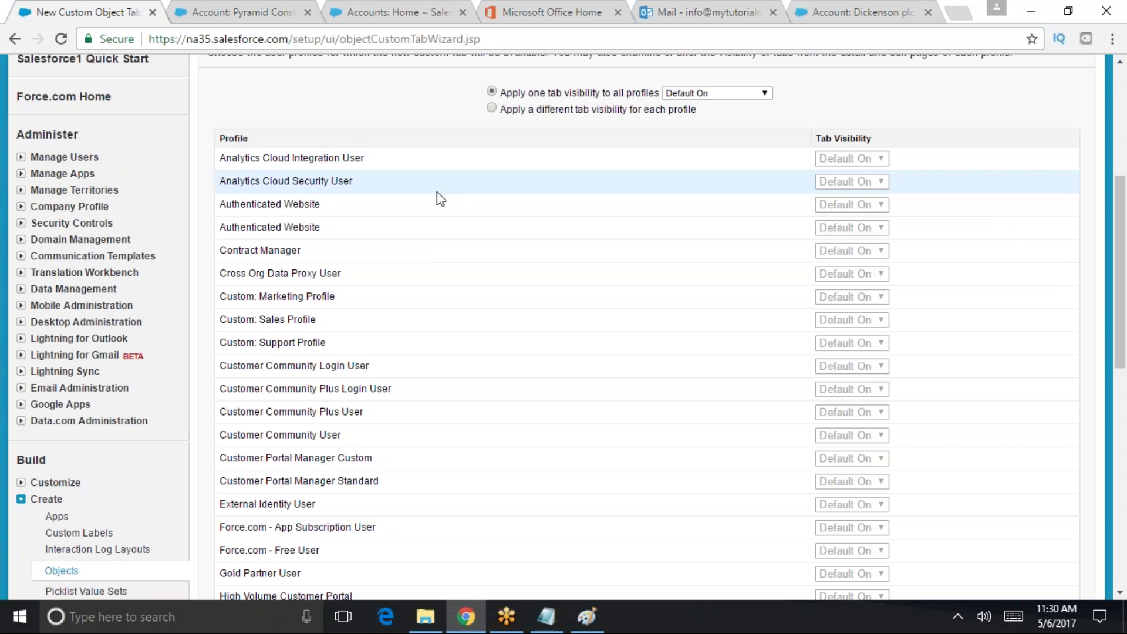
click(694, 94)
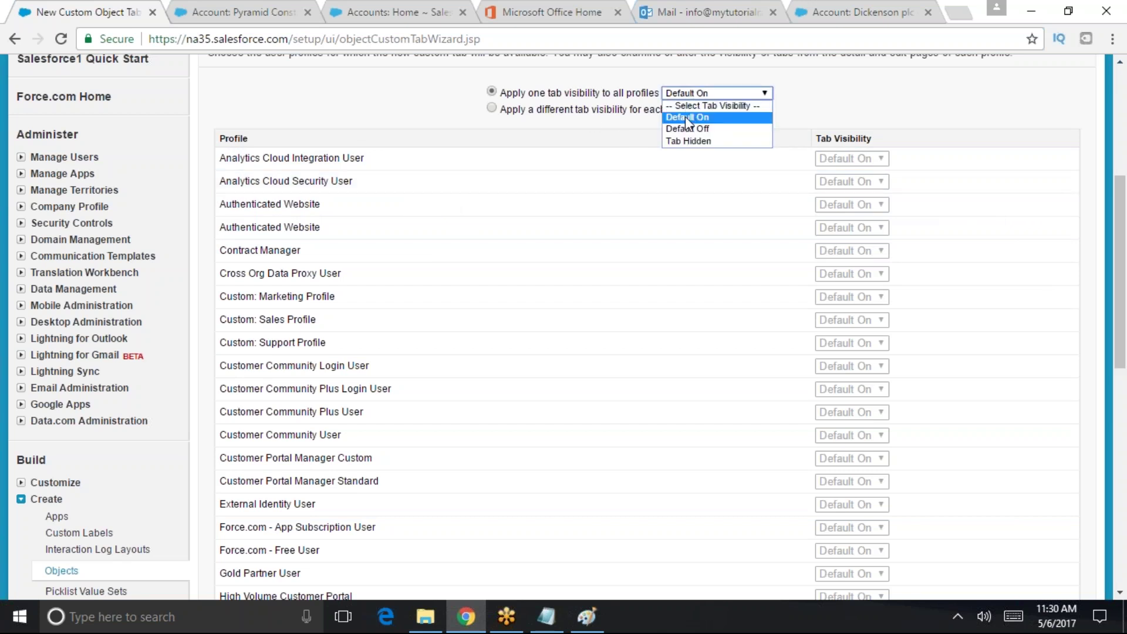
click(681, 129)
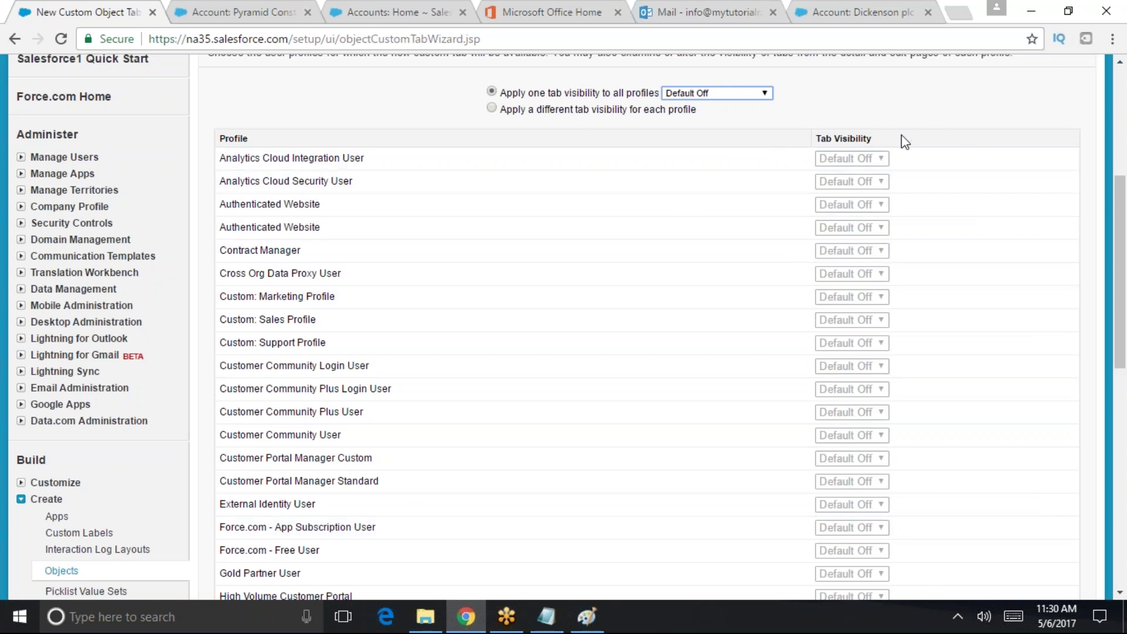
click(758, 94)
click(706, 117)
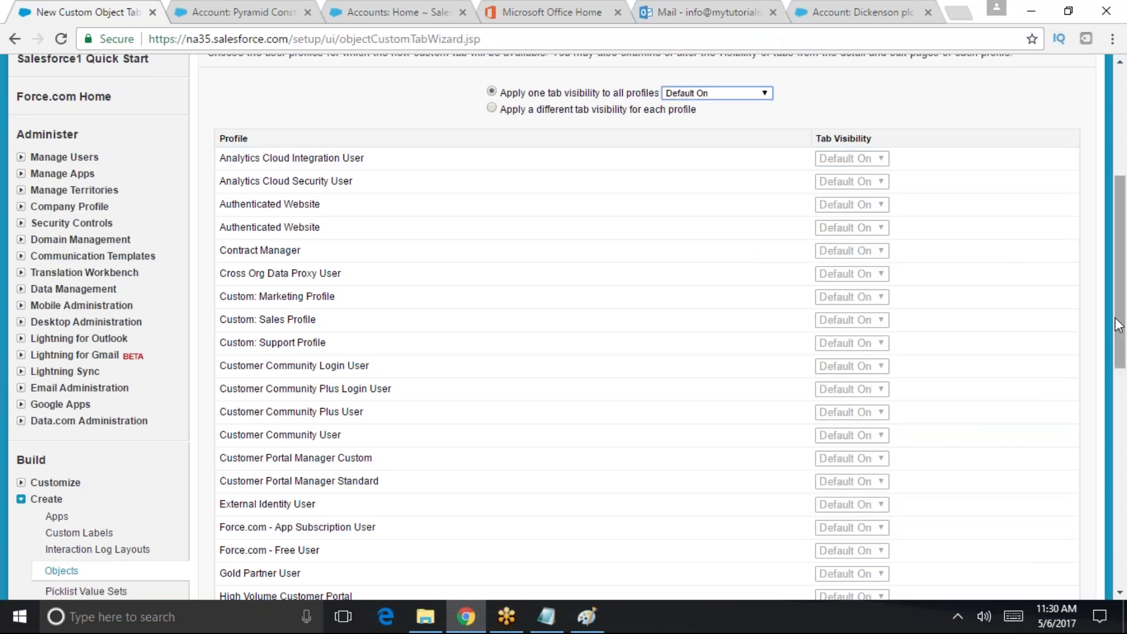
drag(1120, 364, 1120, 525)
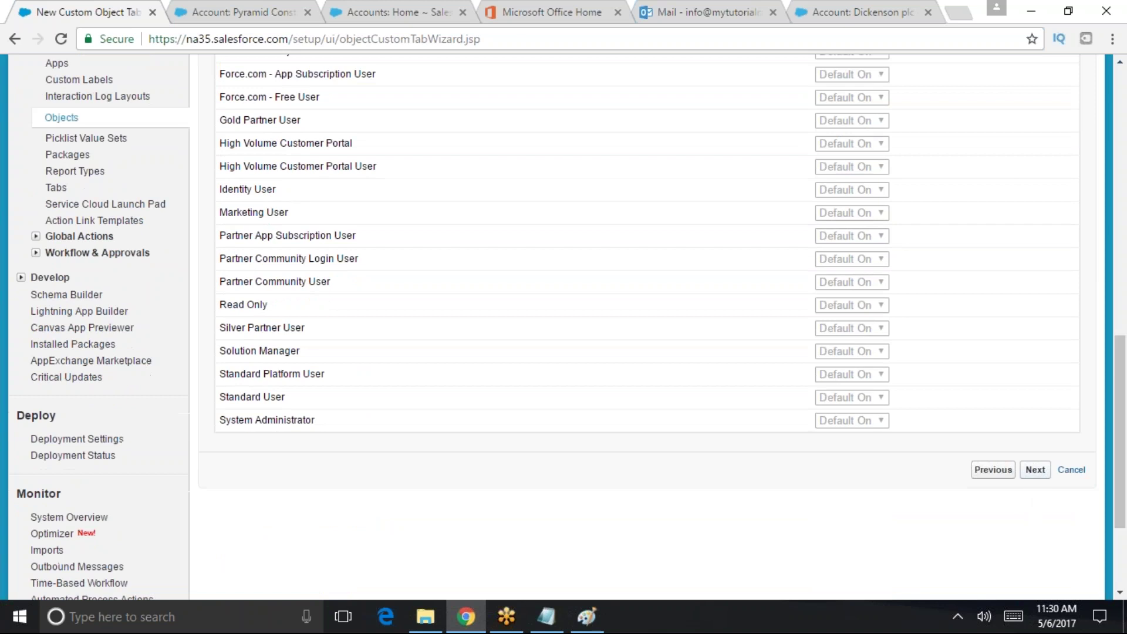
click(1035, 469)
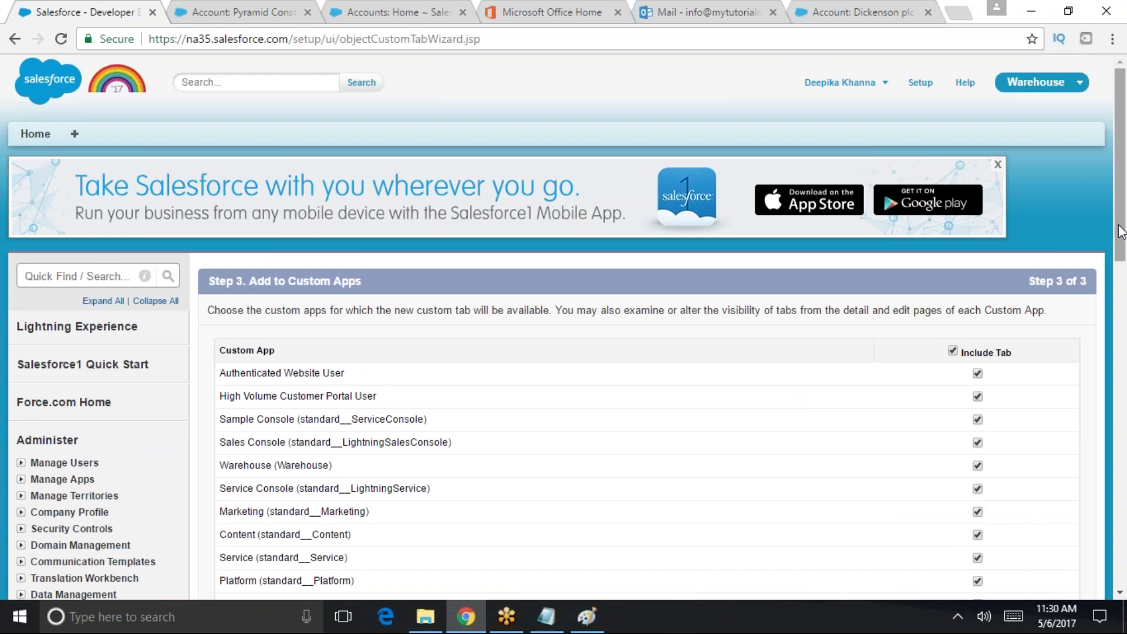
- Review the listed custom apps, such as Platform and Site.com
drag(1121, 205, 1122, 232)
drag(1016, 282, 469, 296)
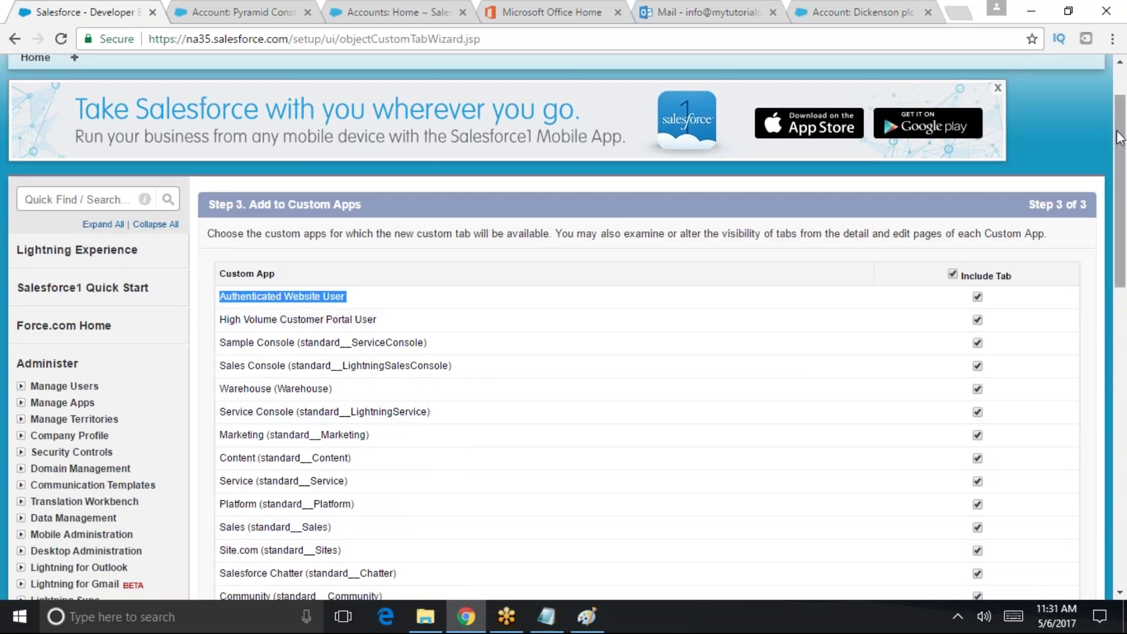
scroll(143, 286, down, 2)
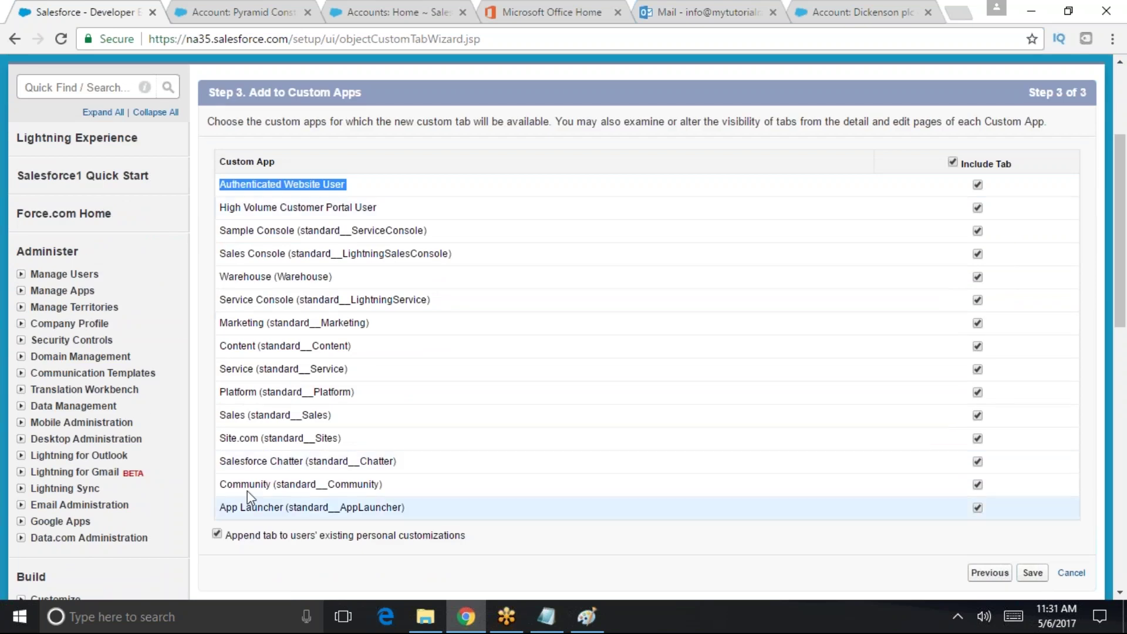
click(237, 438)
drag(237, 438, 363, 396)
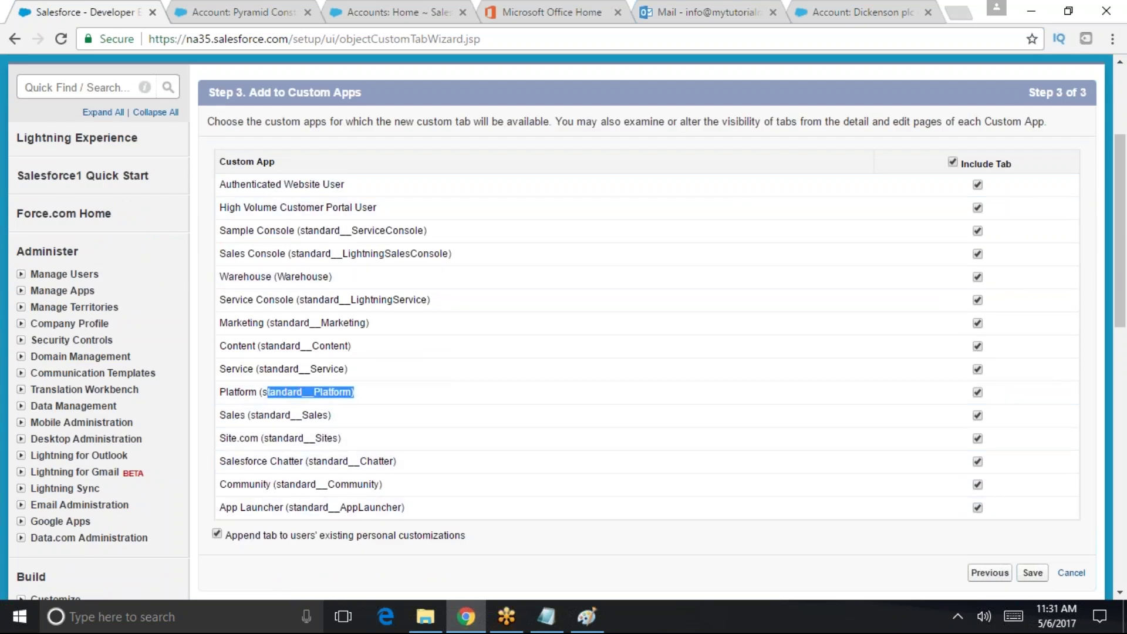
scroll(1125, 222, up, 3)
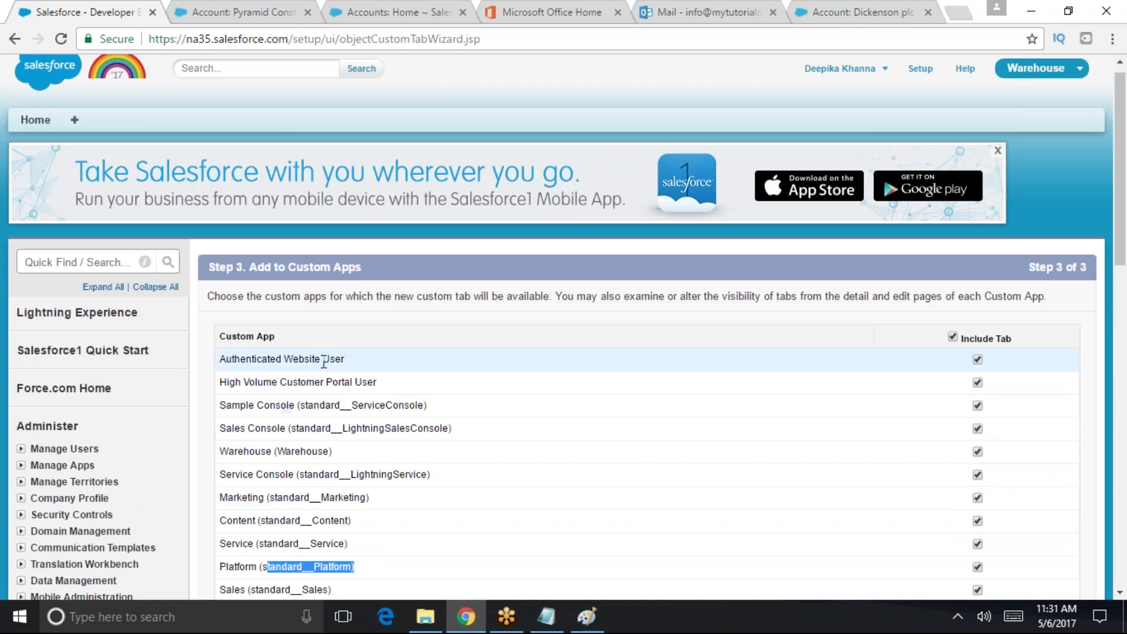
drag(1121, 267, 1122, 360)
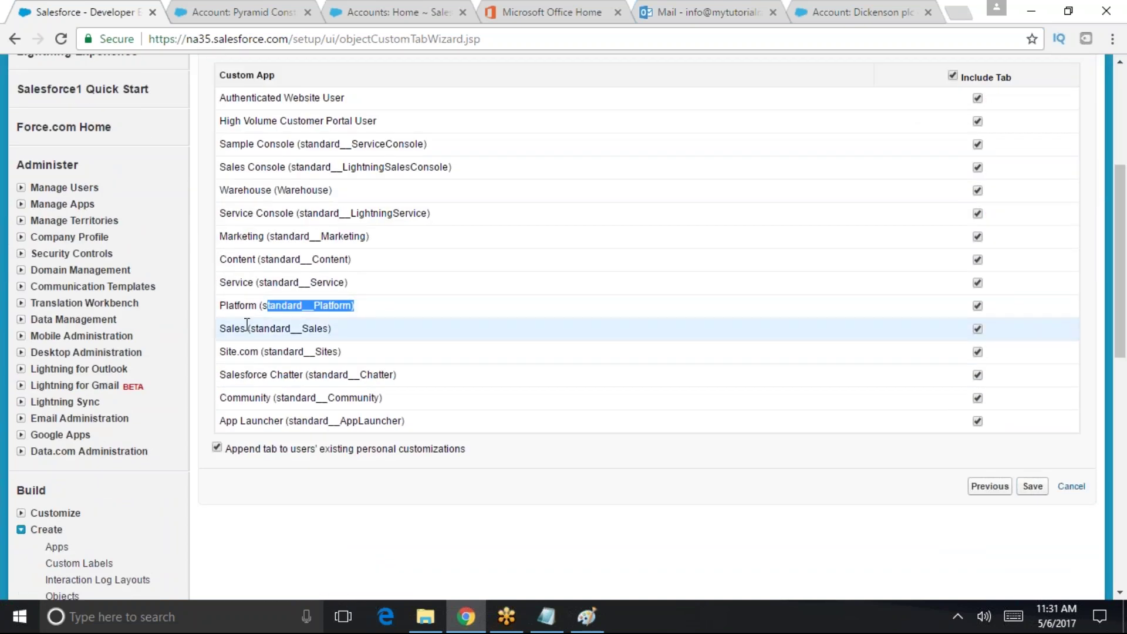
drag(246, 328, 334, 321)
drag(277, 351, 346, 353)
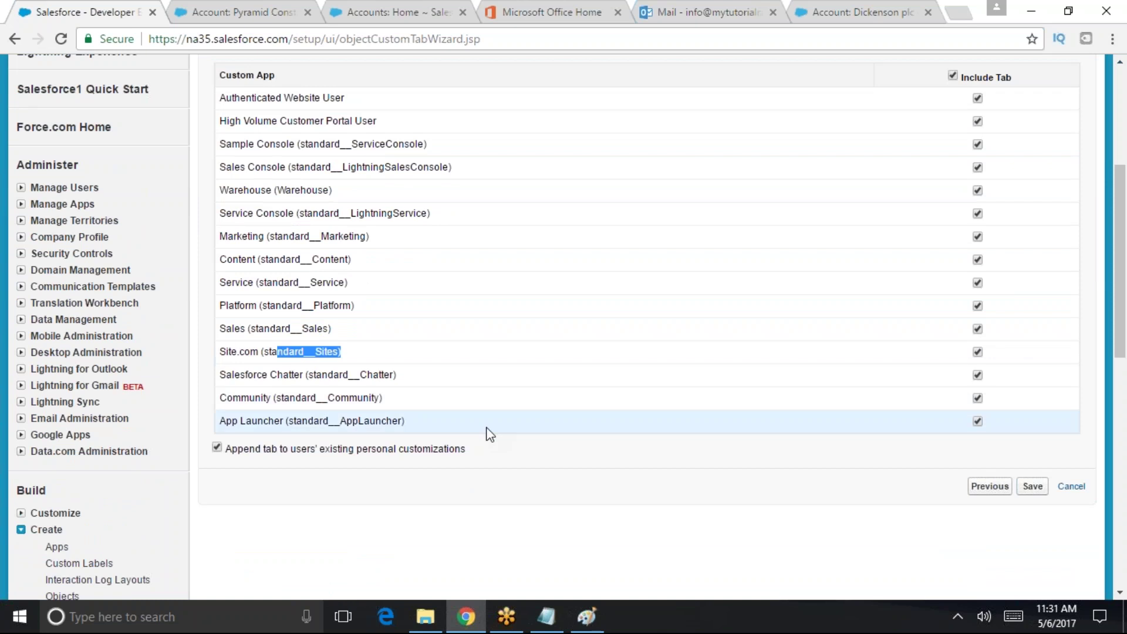
drag(276, 75, 220, 74)
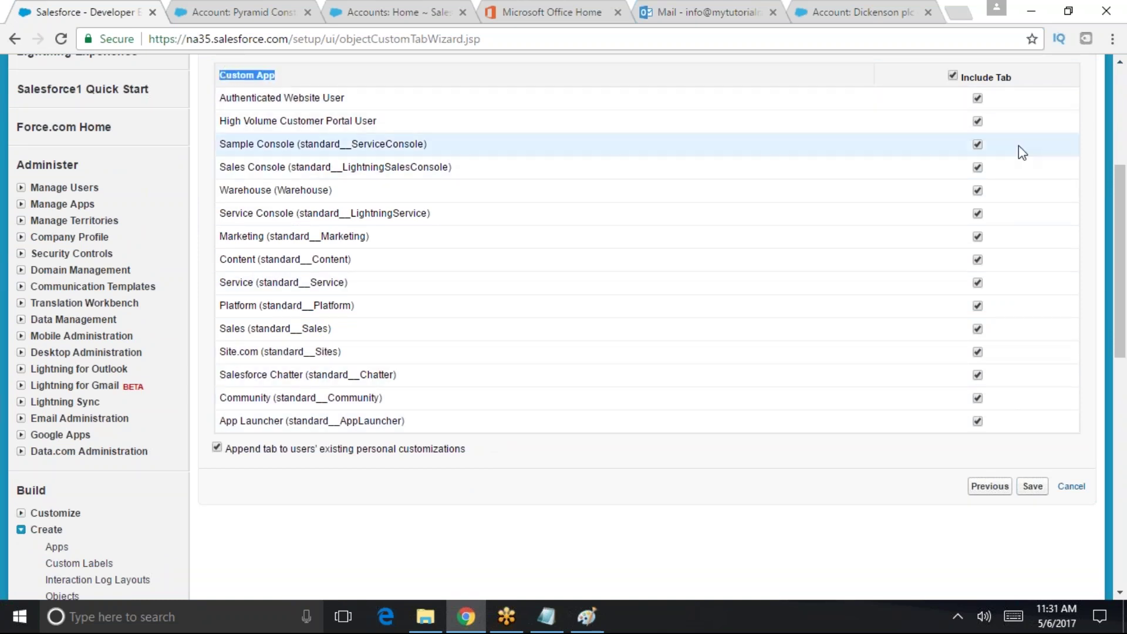
- Clear Include Tab for all apps, check only Warehouse, and save the tab
click(953, 76)
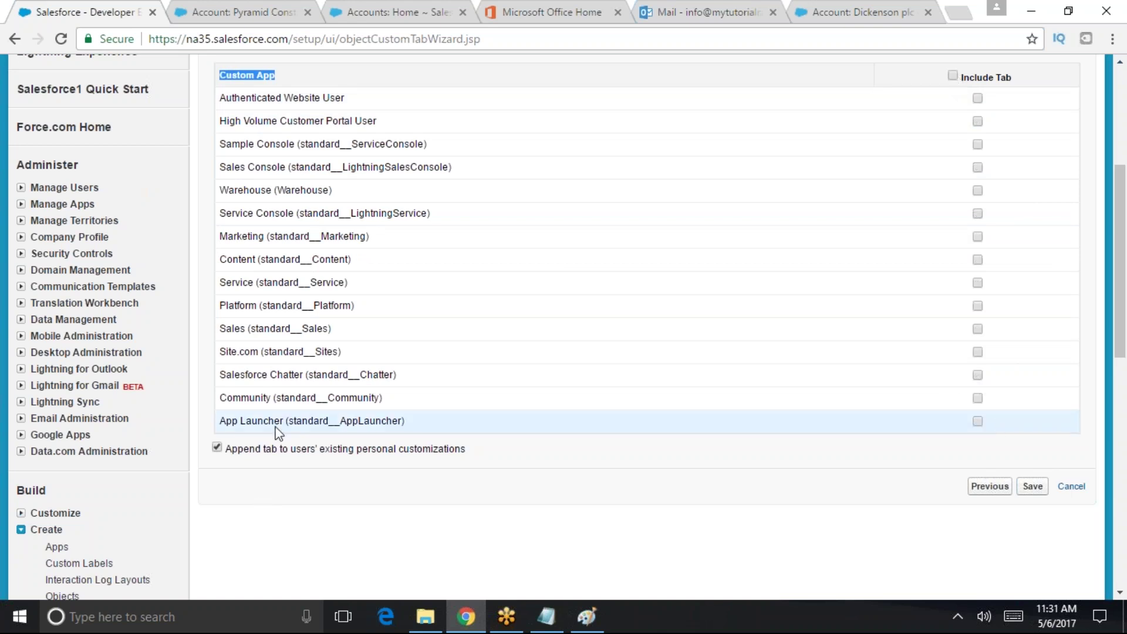
click(978, 190)
drag(222, 189, 709, 188)
click(916, 167)
drag(915, 167, 976, 186)
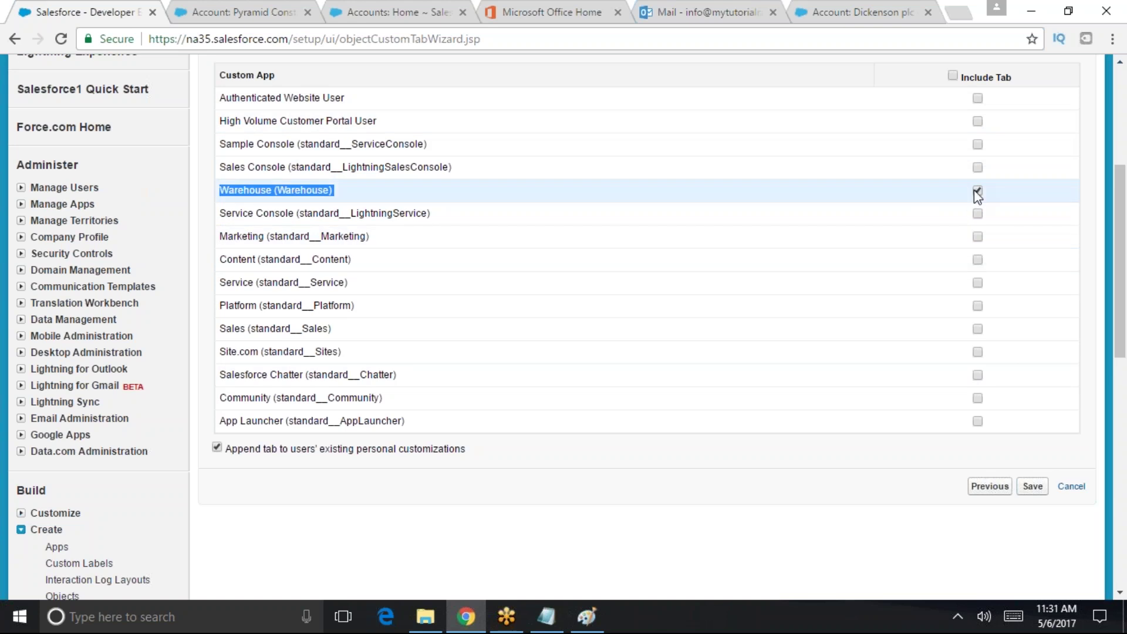
click(1025, 491)
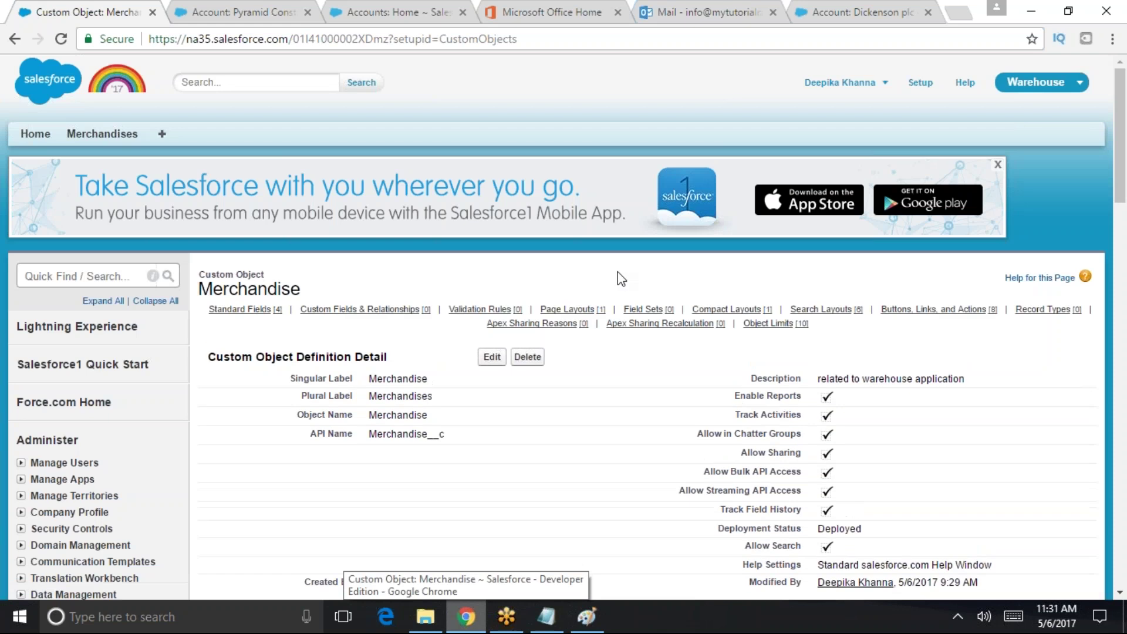
drag(313, 289, 199, 290)
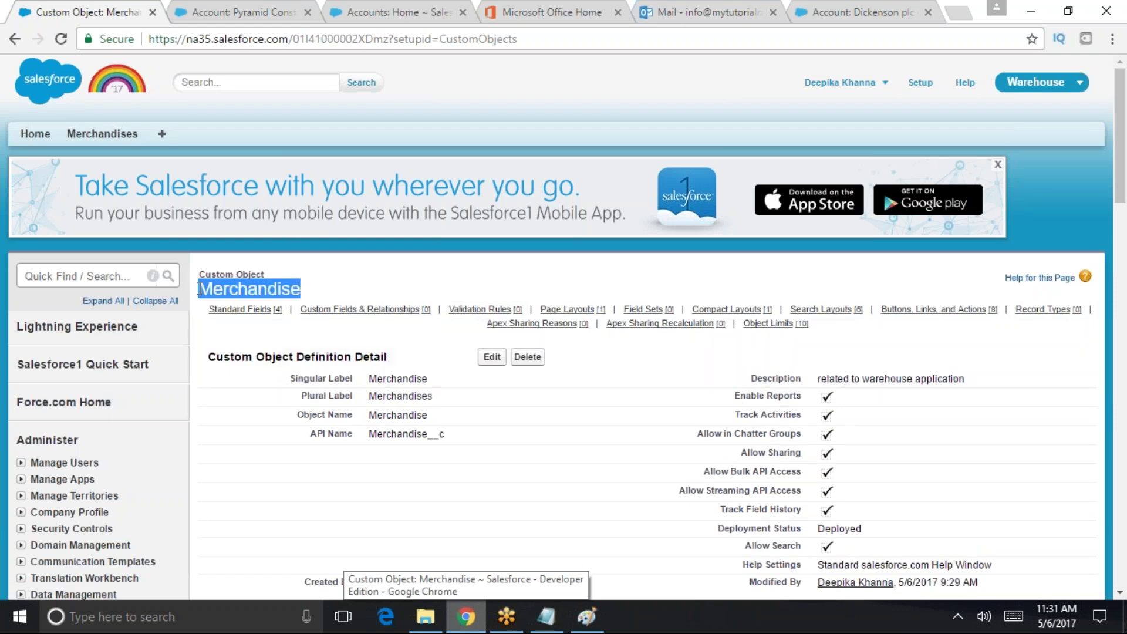
- Check the app menu, visit Home, and end on the empty Merchandises home page
click(1040, 88)
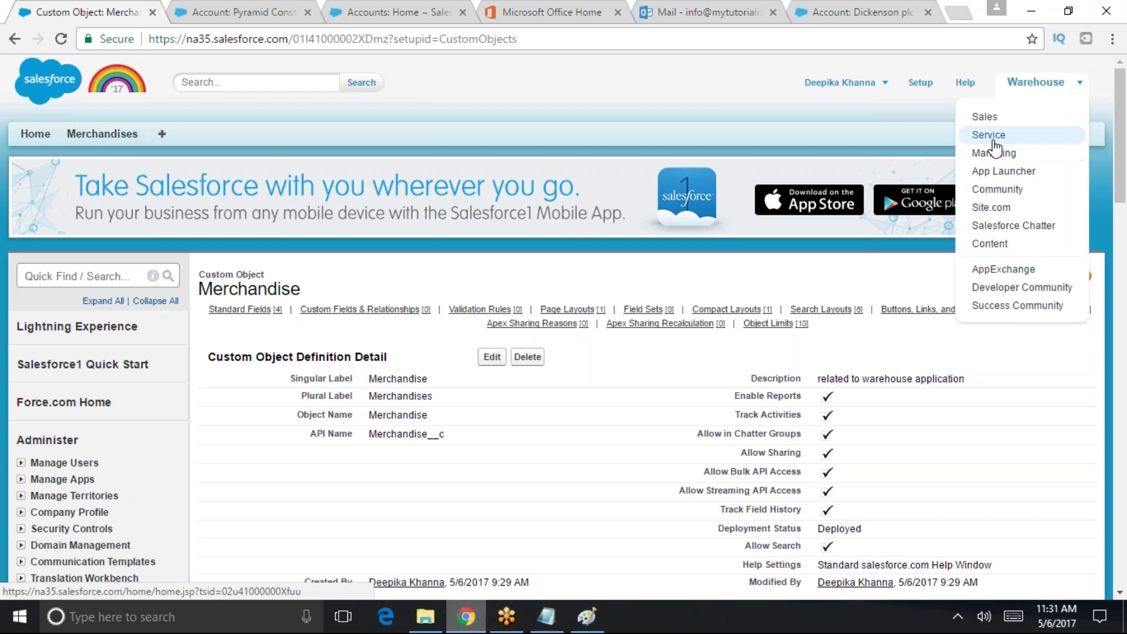
click(1077, 87)
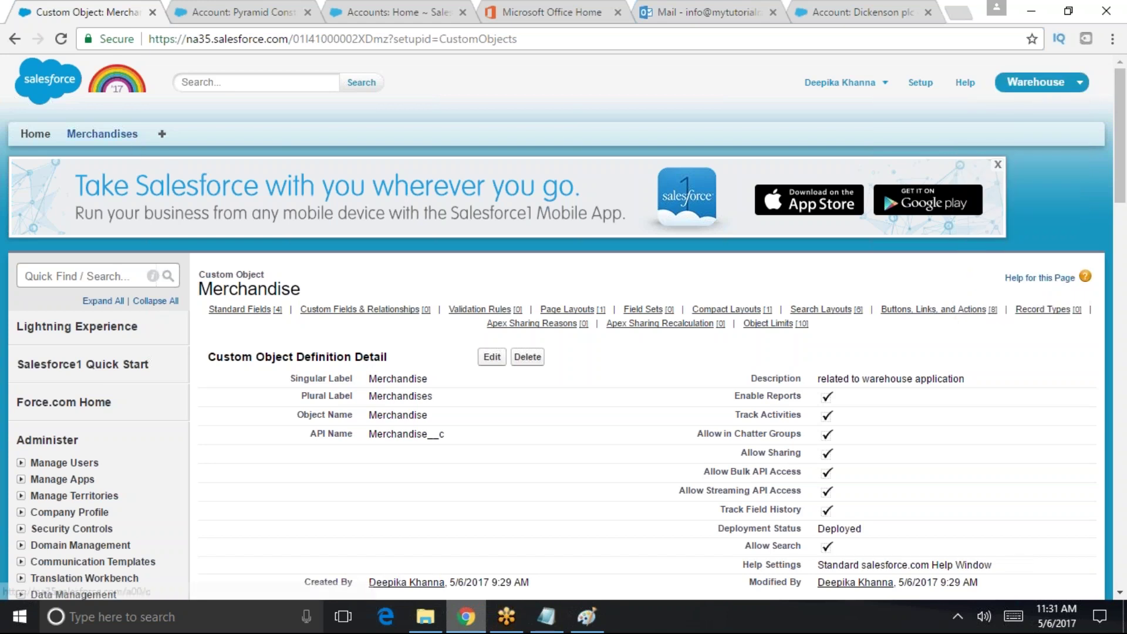
click(133, 140)
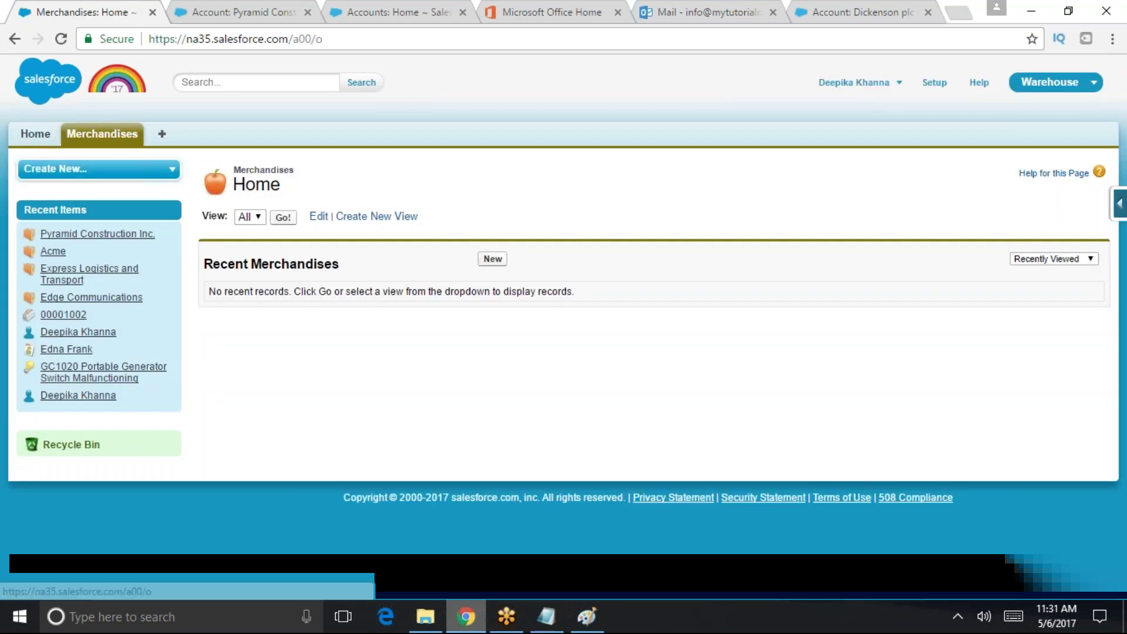
click(35, 134)
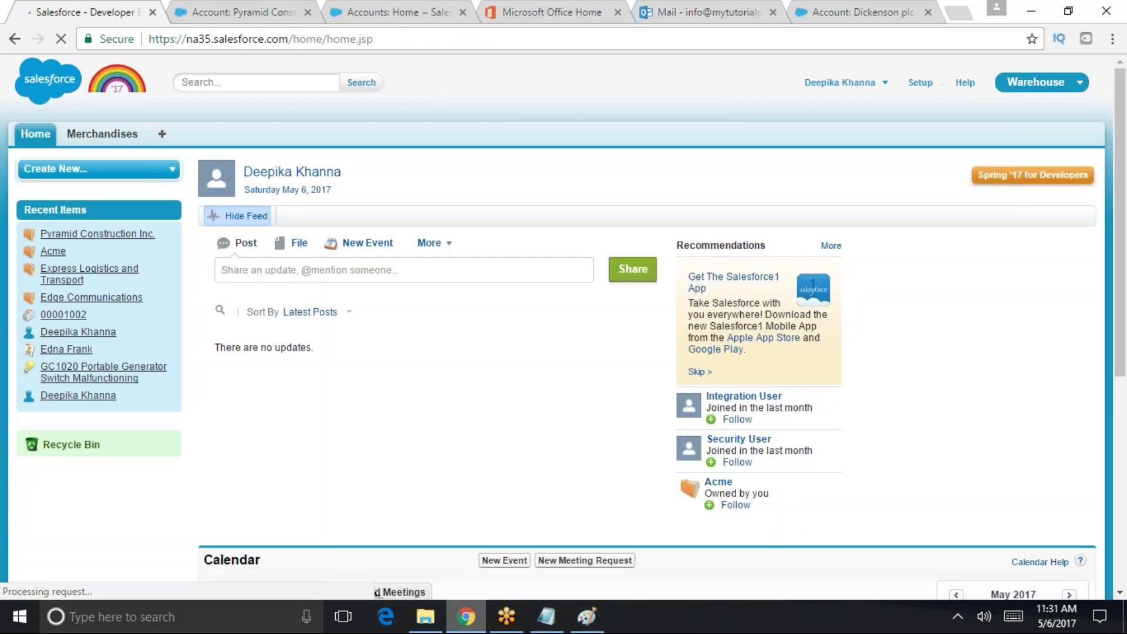
click(102, 134)
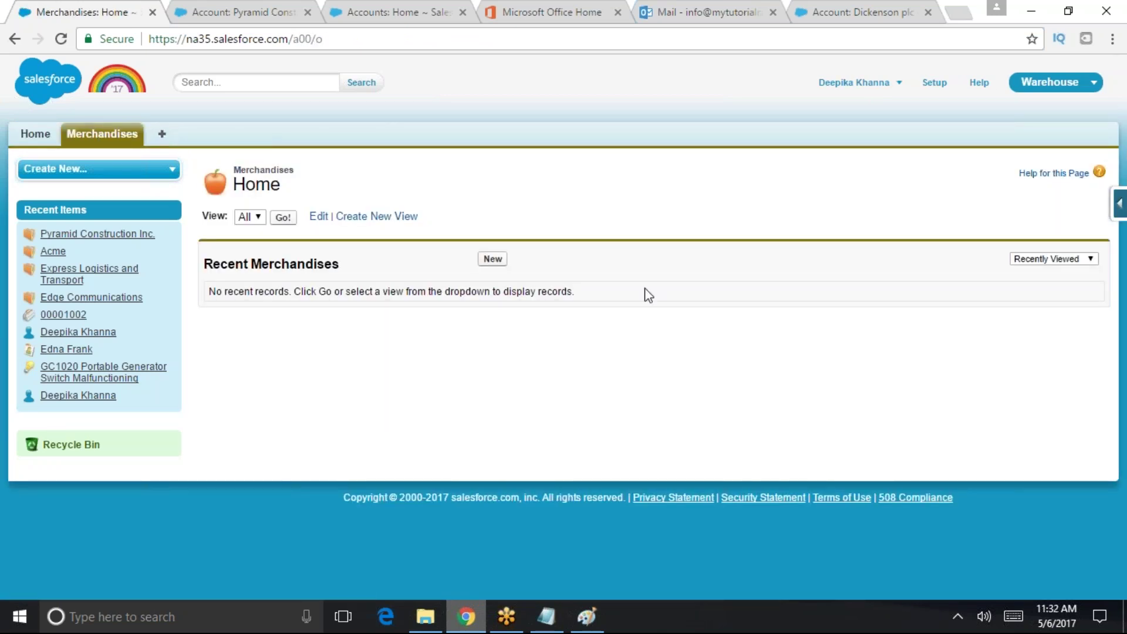
- Open the New Merchandise form, inspect its Merchandise Name field, then go to Setup
click(497, 262)
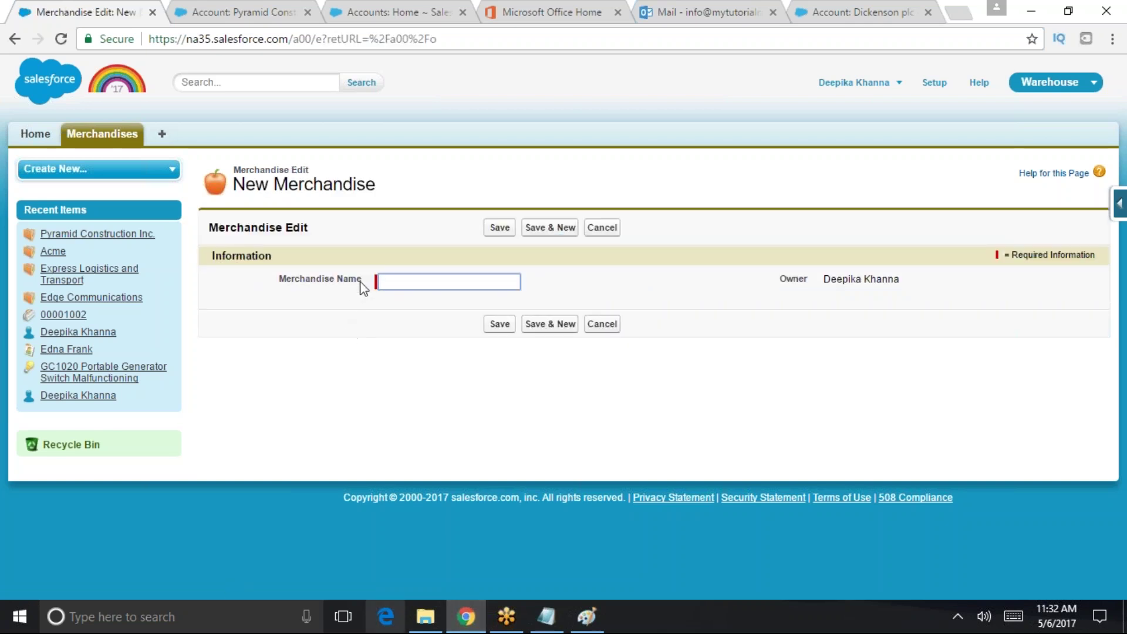
drag(360, 282, 303, 281)
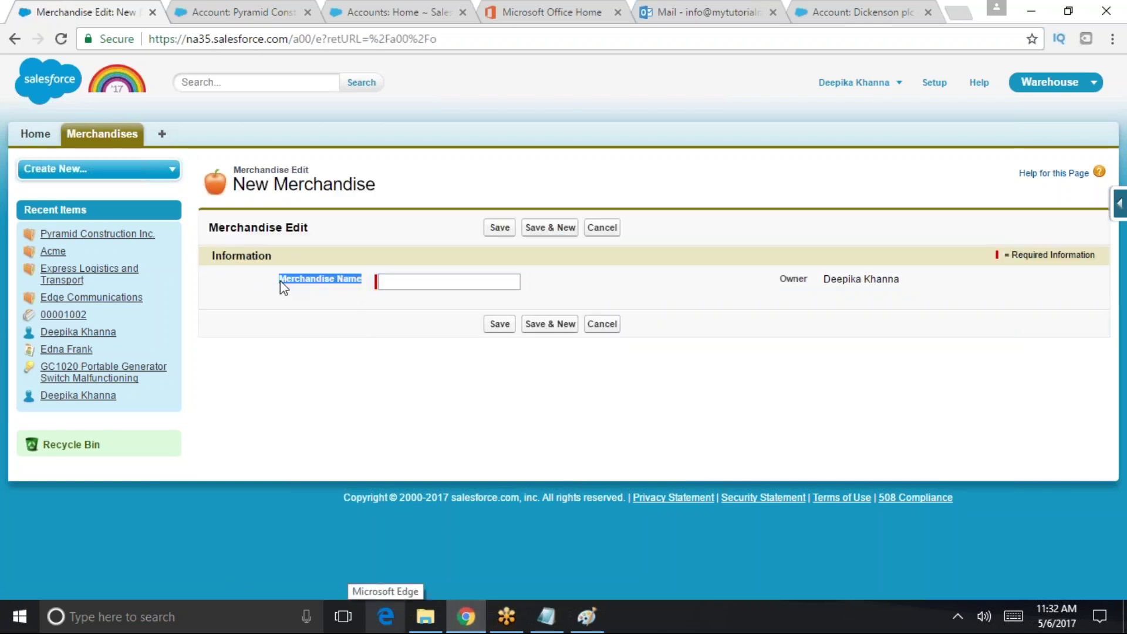
double_click(313, 277)
click(383, 281)
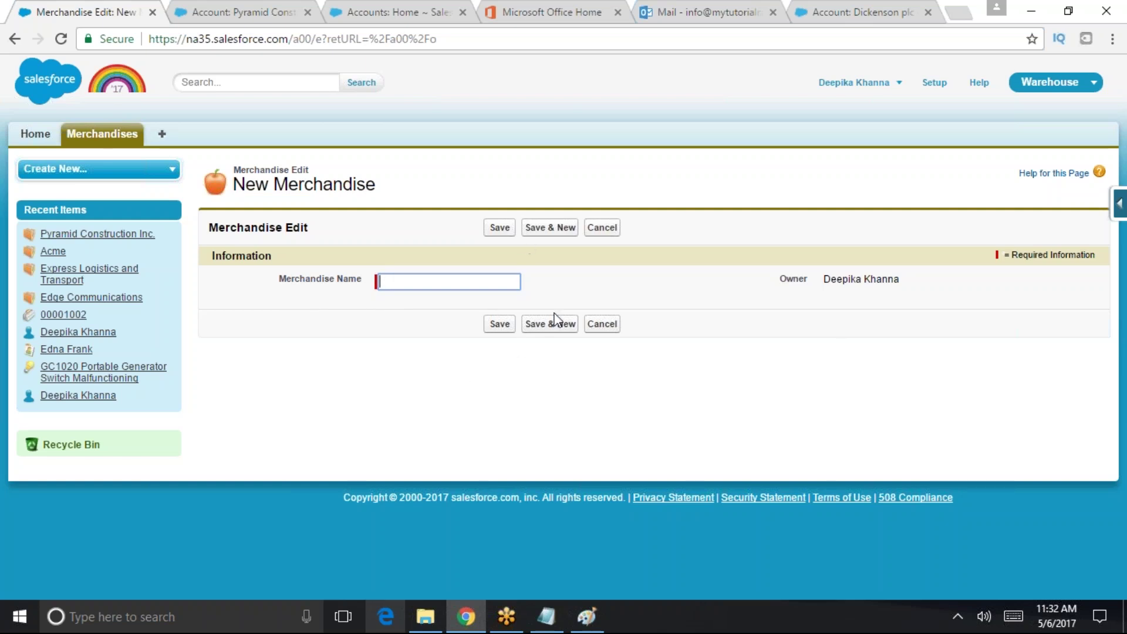
click(461, 288)
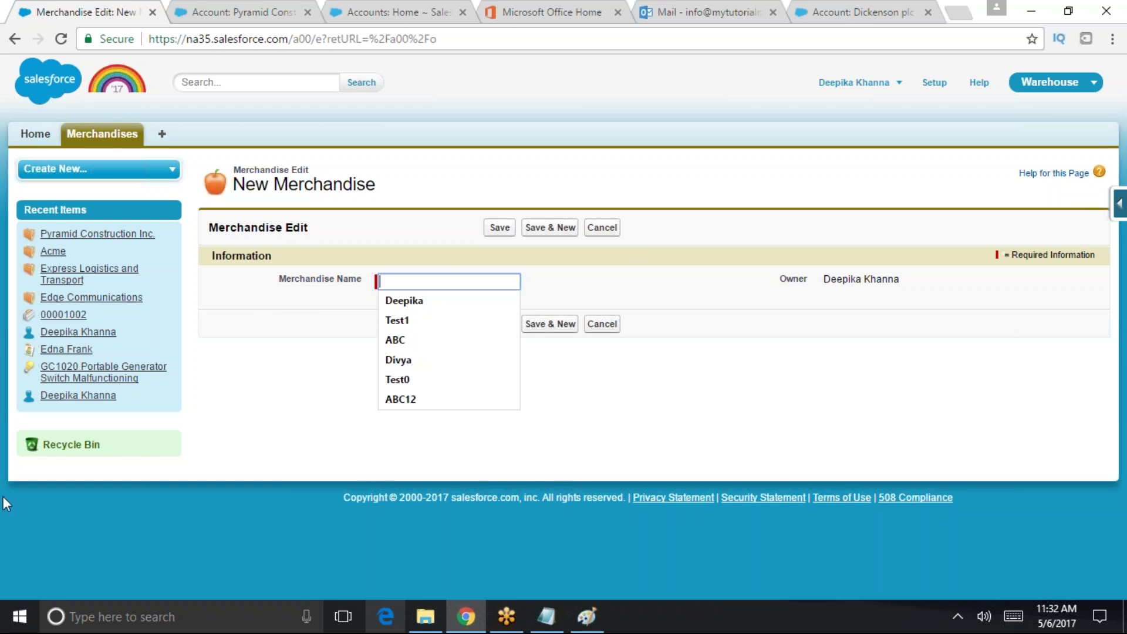
drag(278, 279, 362, 282)
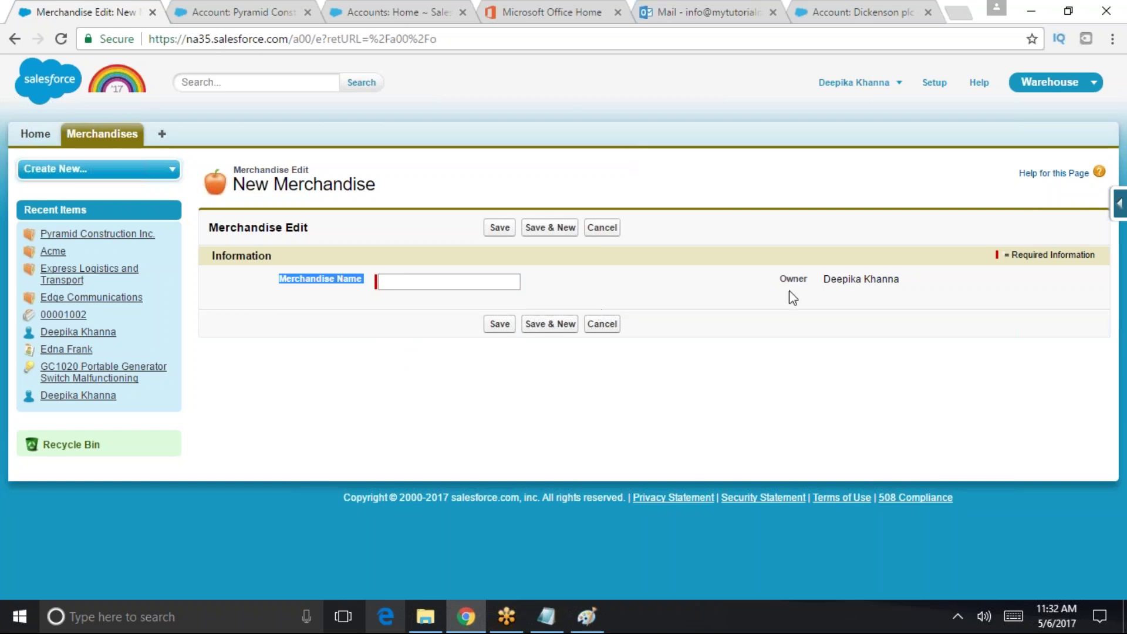
double_click(297, 281)
drag(280, 280, 305, 279)
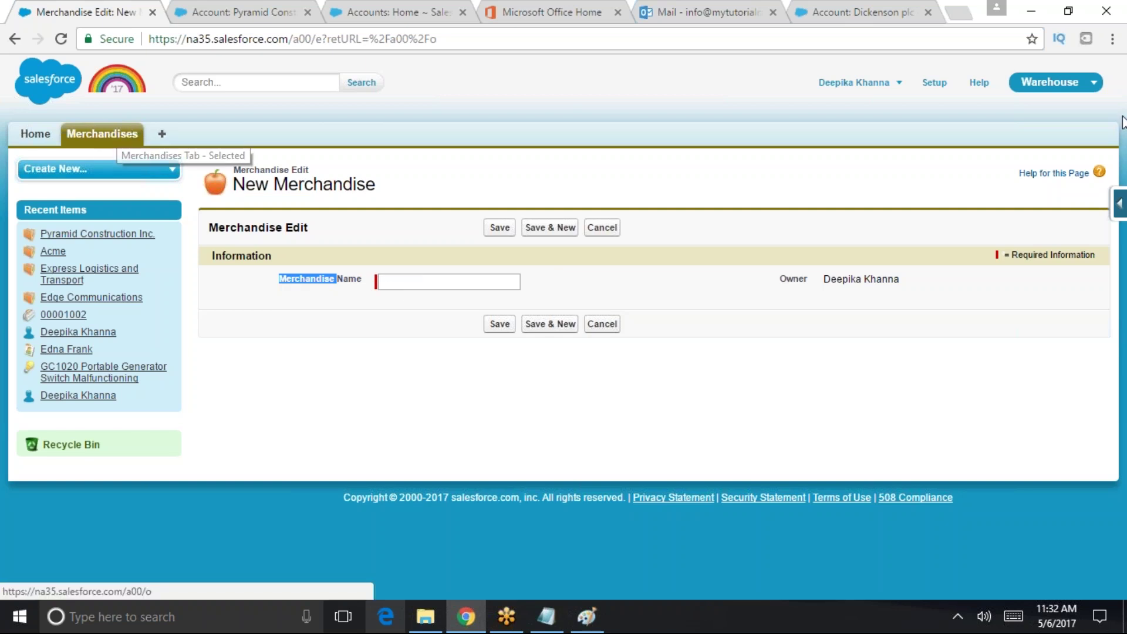
click(934, 83)
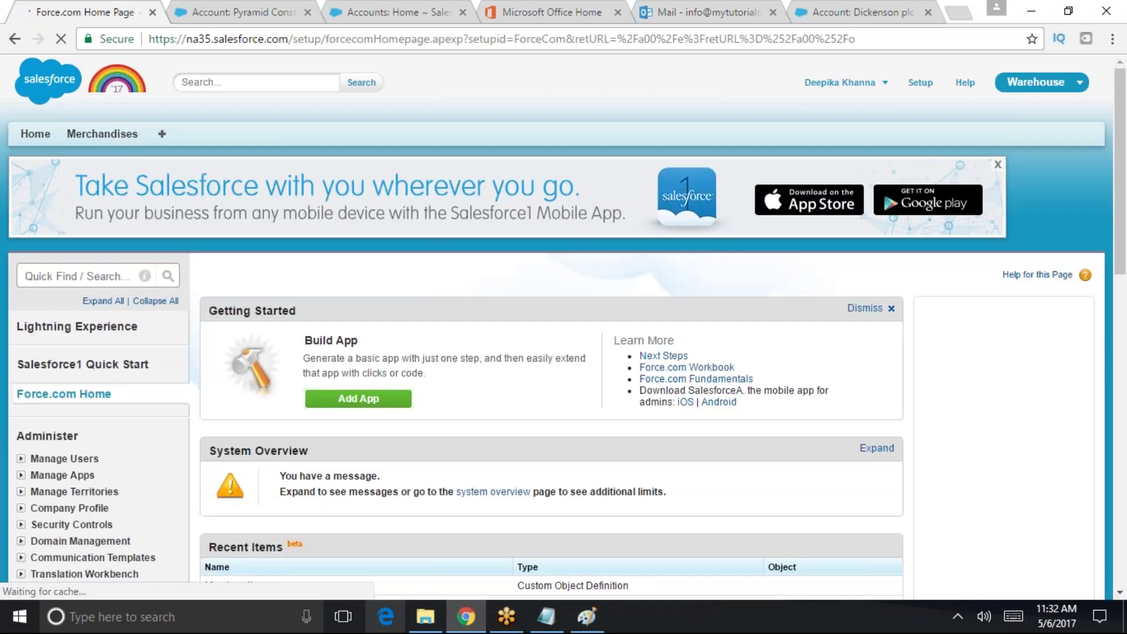
- Open Schema Builder by searching 'schem' in Setup Quick Find
click(57, 270)
text(wche)
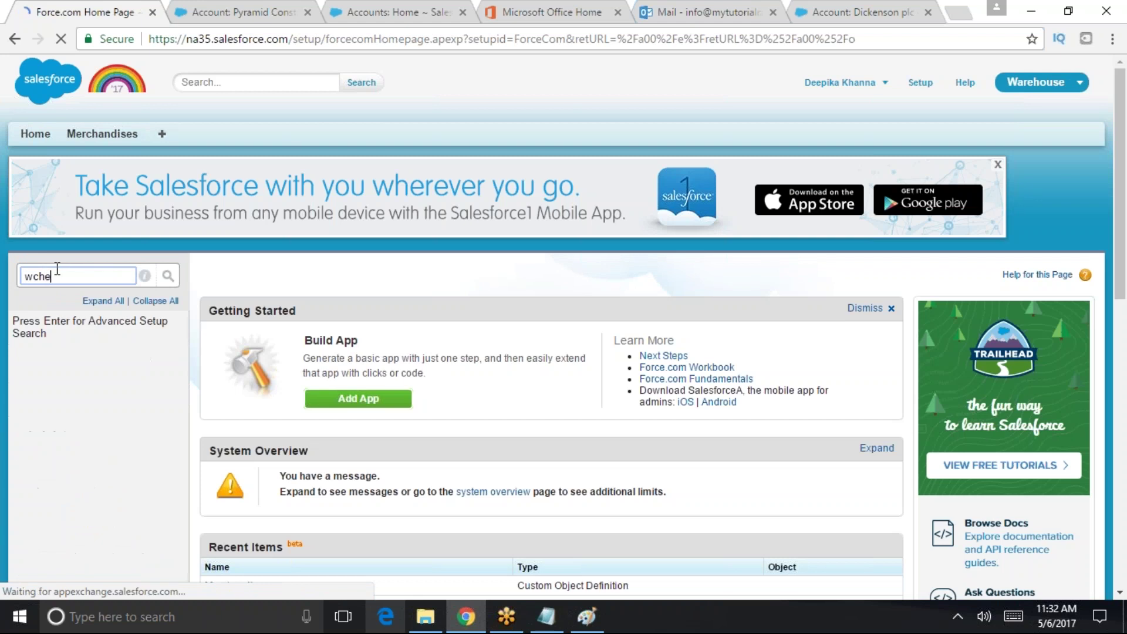
key(BackSpace)
key(BackSpace)
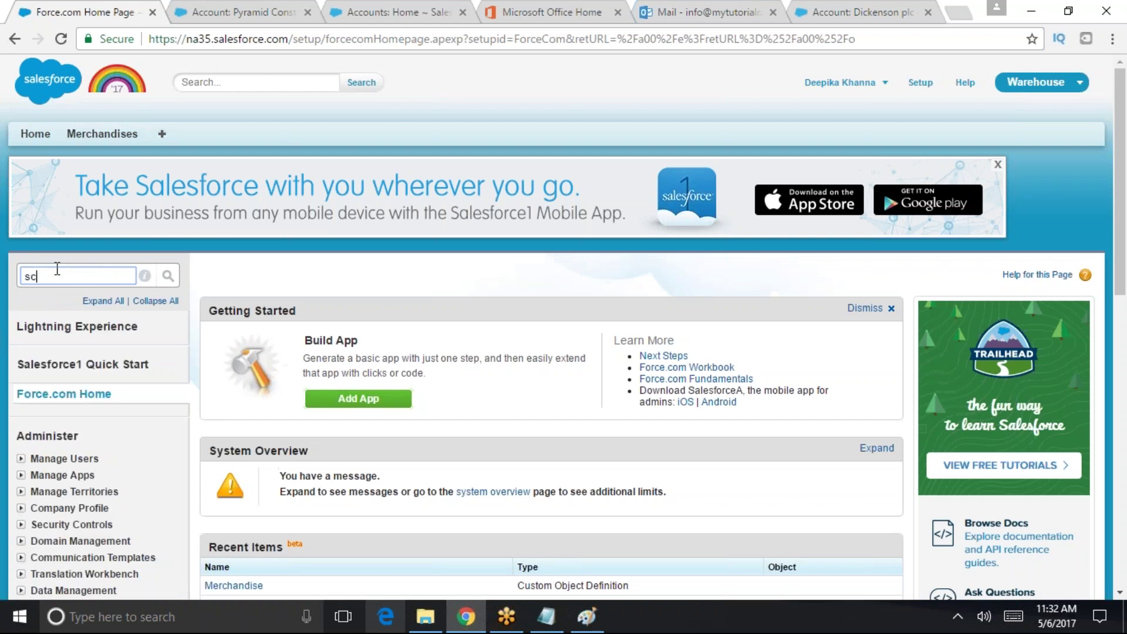
text(schem)
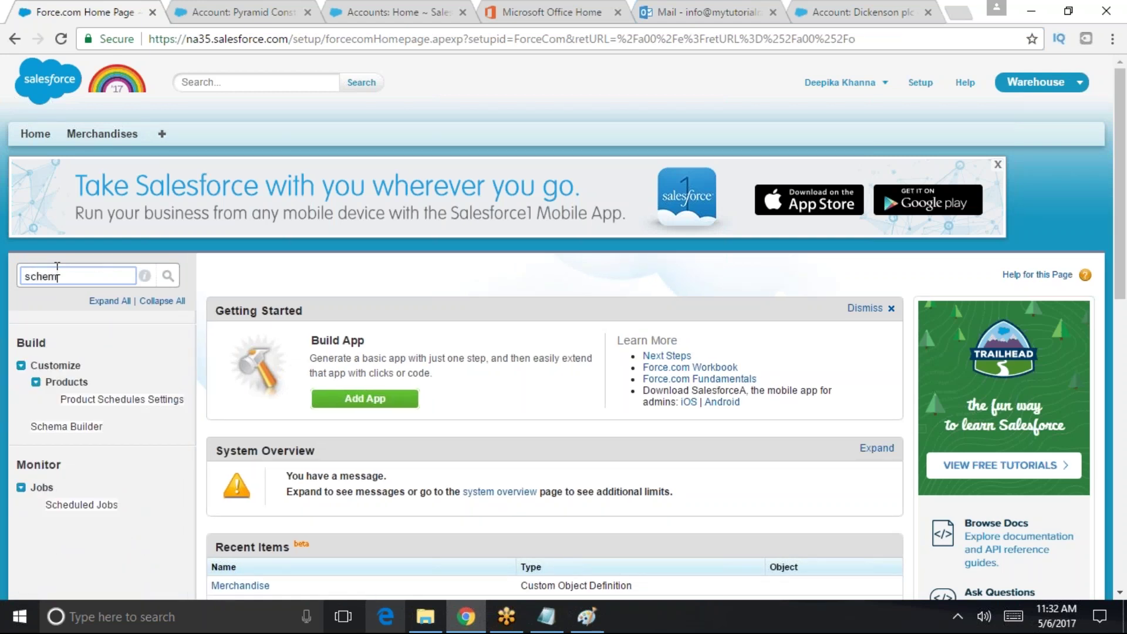
click(101, 367)
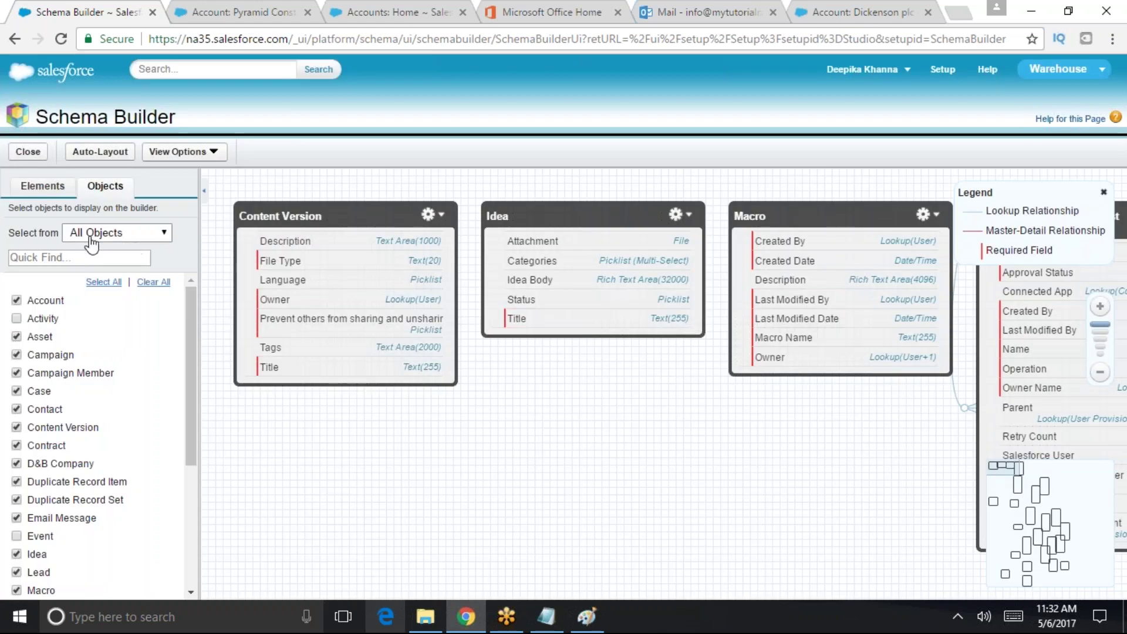
- Clear all objects and show only Merchandise, filtered with 'mer'
click(73, 257)
click(157, 283)
click(79, 257)
text(mer)
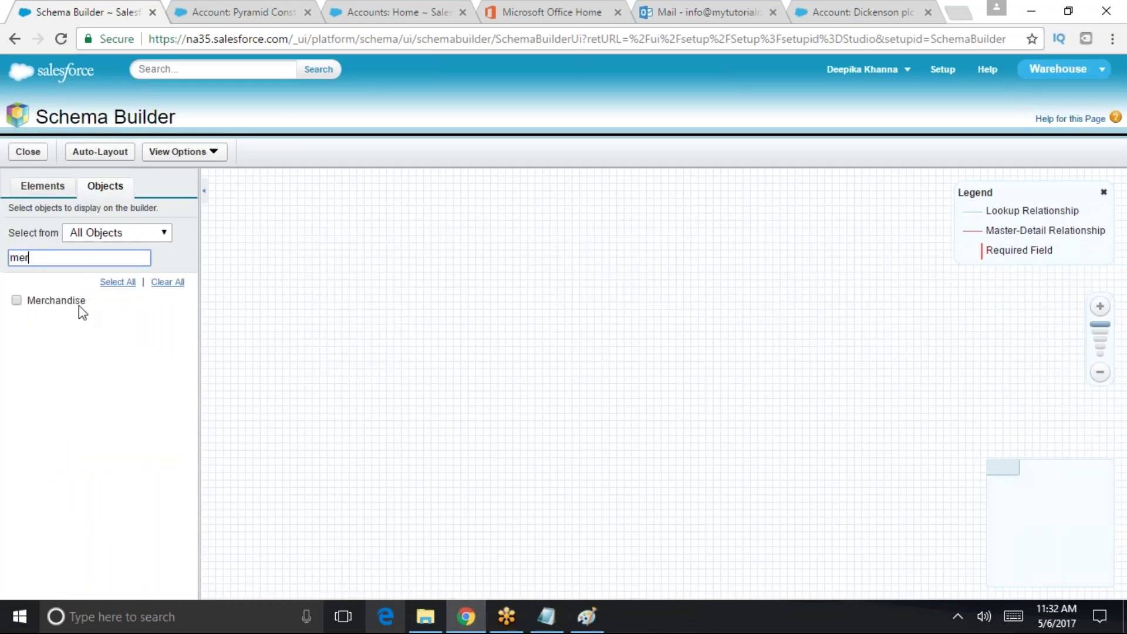
click(18, 301)
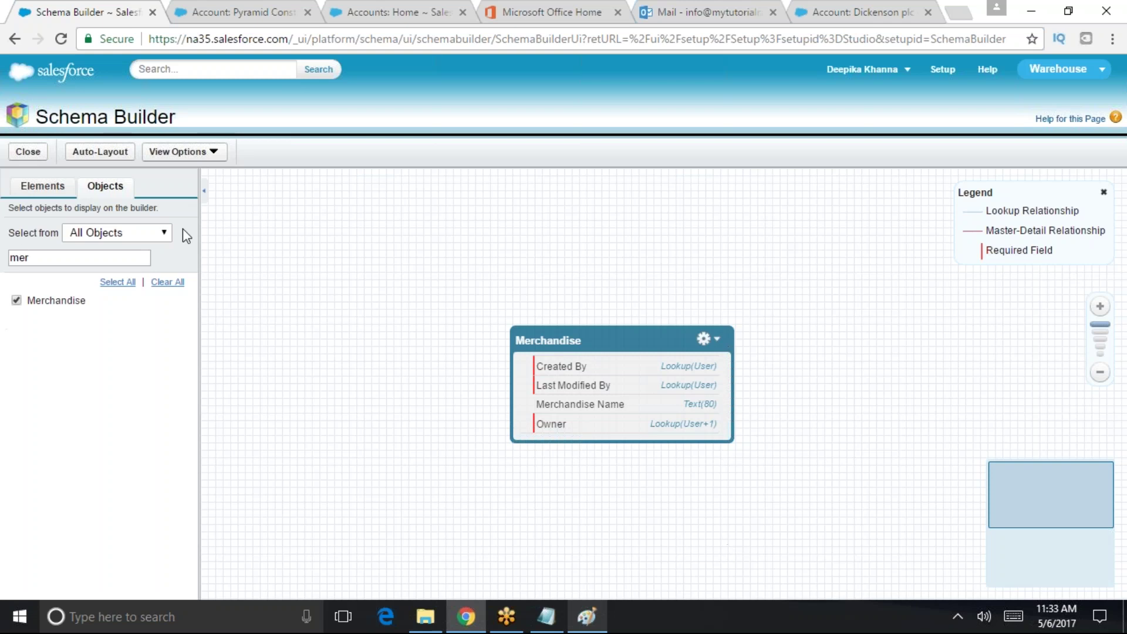
click(27, 151)
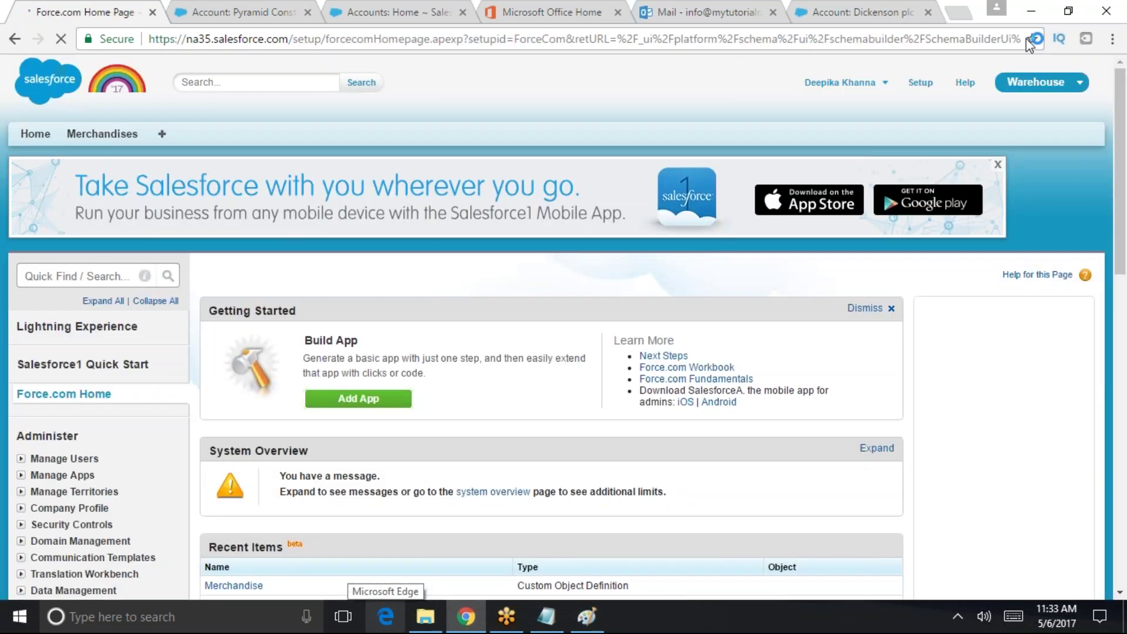
- Open the Warehouse app menu and then the user menu on Force.com Home
click(1036, 83)
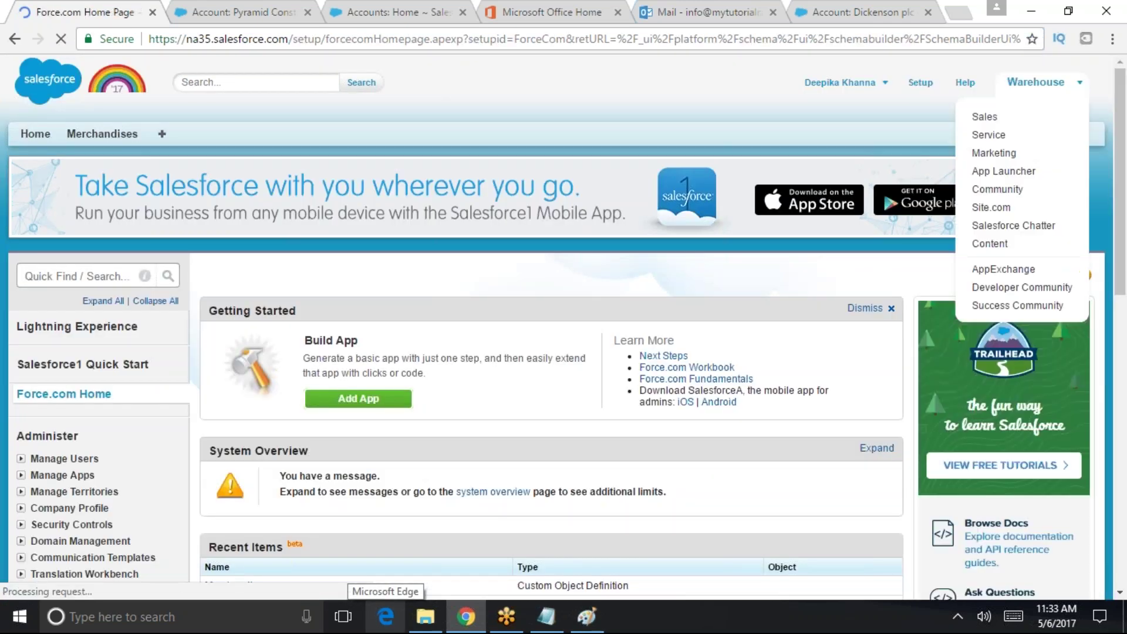
click(869, 82)
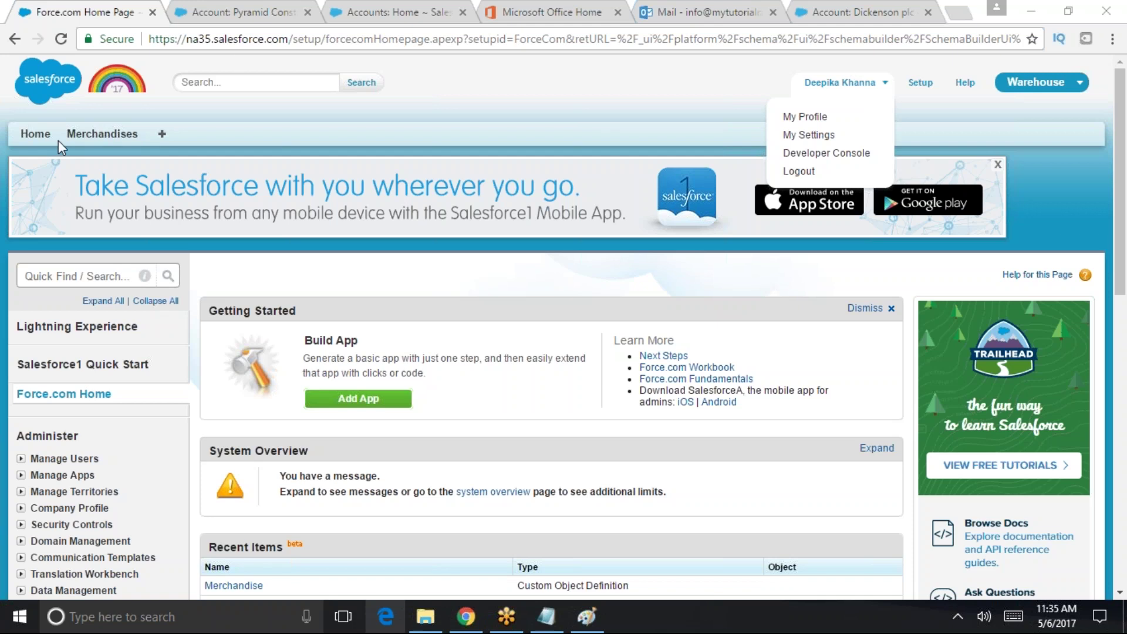
- Start a new Merchandise record and enter 'Laptop' as its Merchandise Name
click(100, 134)
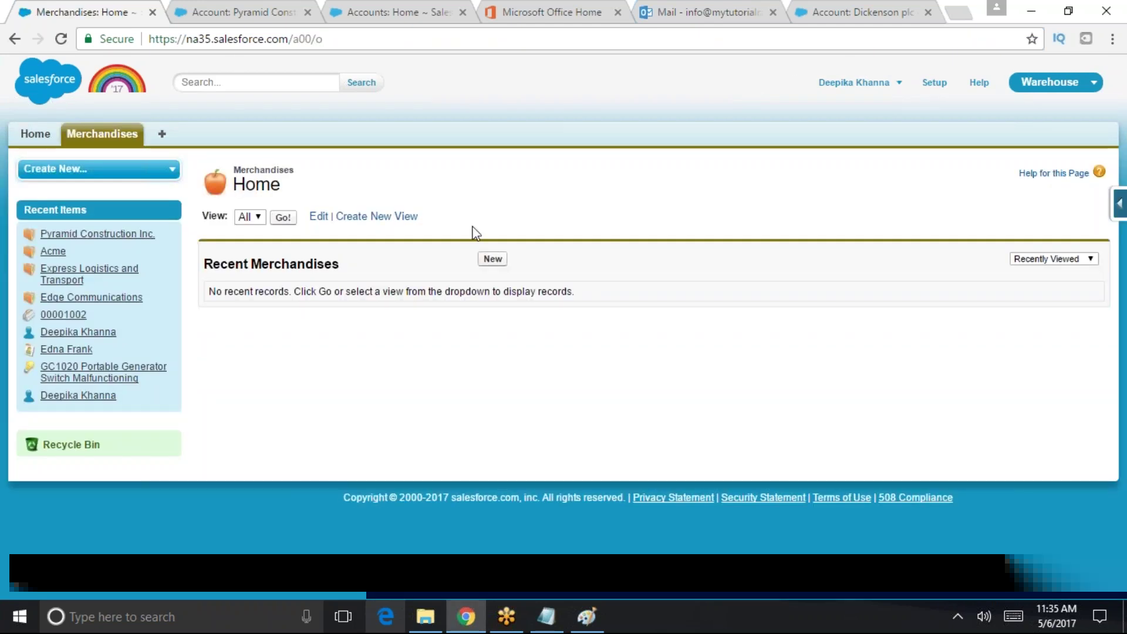
click(492, 259)
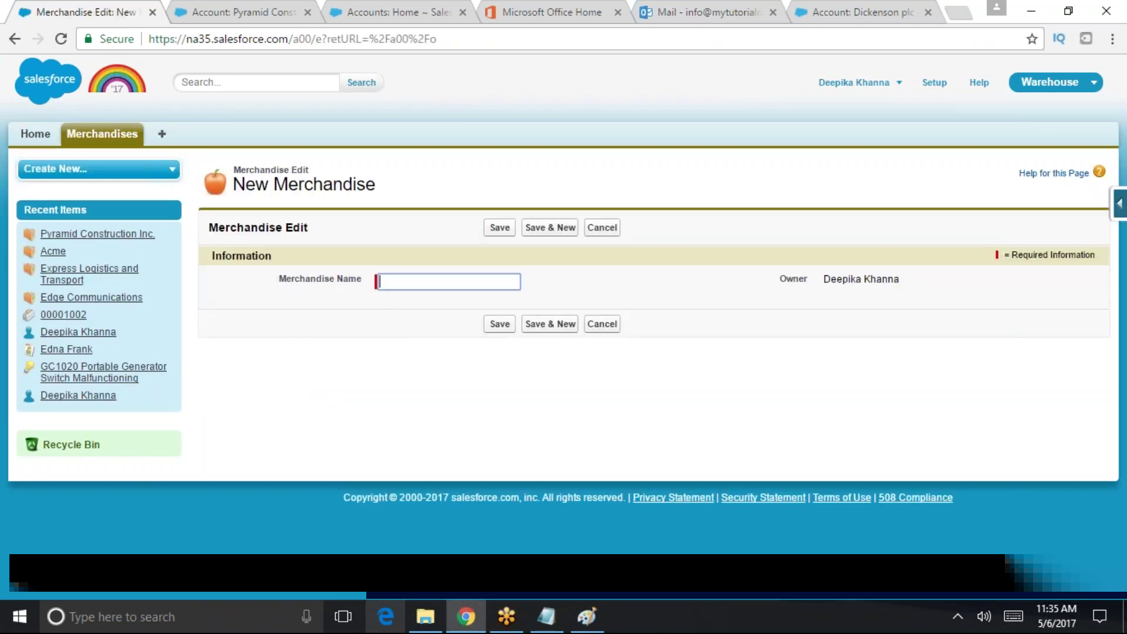
click(407, 283)
key(Down)
text(La)
key(BackSpace)
key(BackSpace)
text(A)
key(BackSpace)
text(Laptop)
- Save the Laptop record, then check the app menu and return to Setup home
click(499, 324)
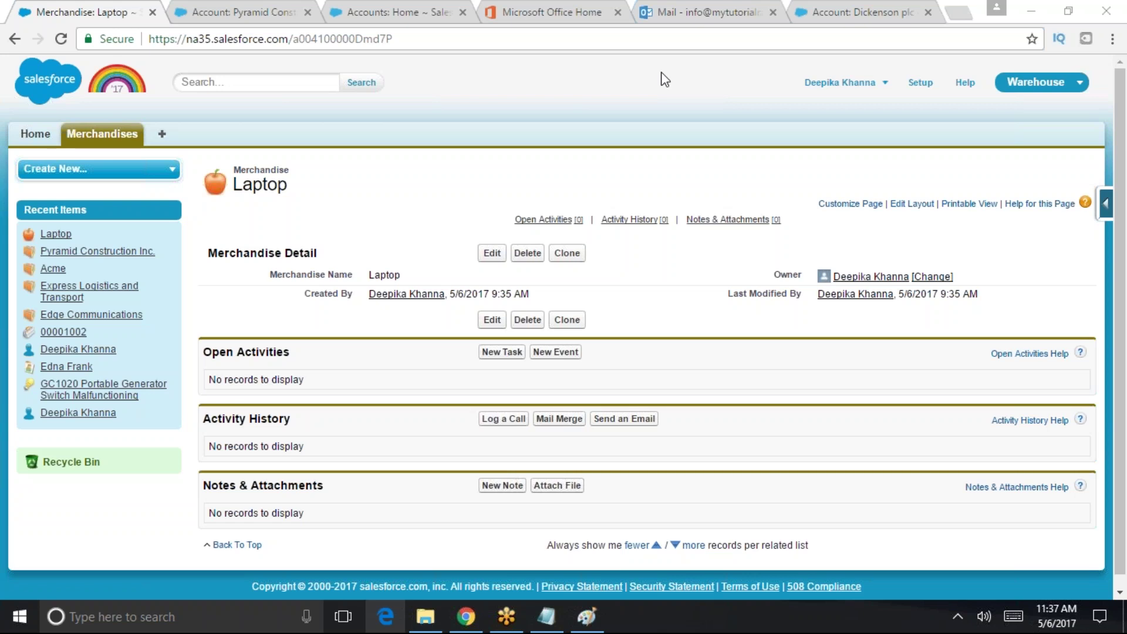
click(1044, 83)
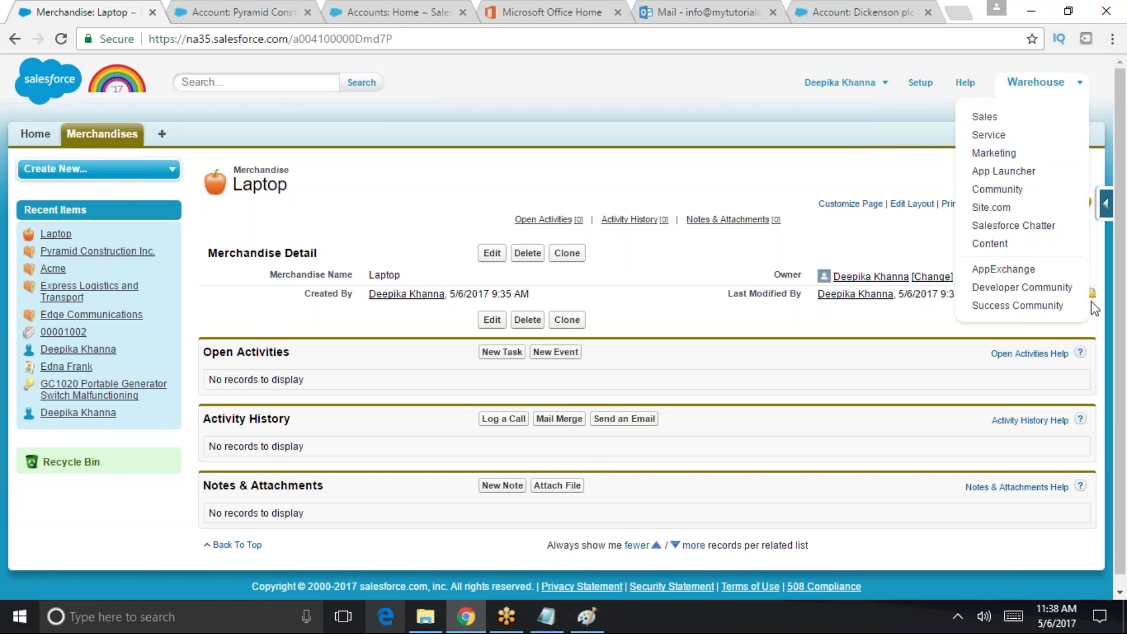
click(920, 82)
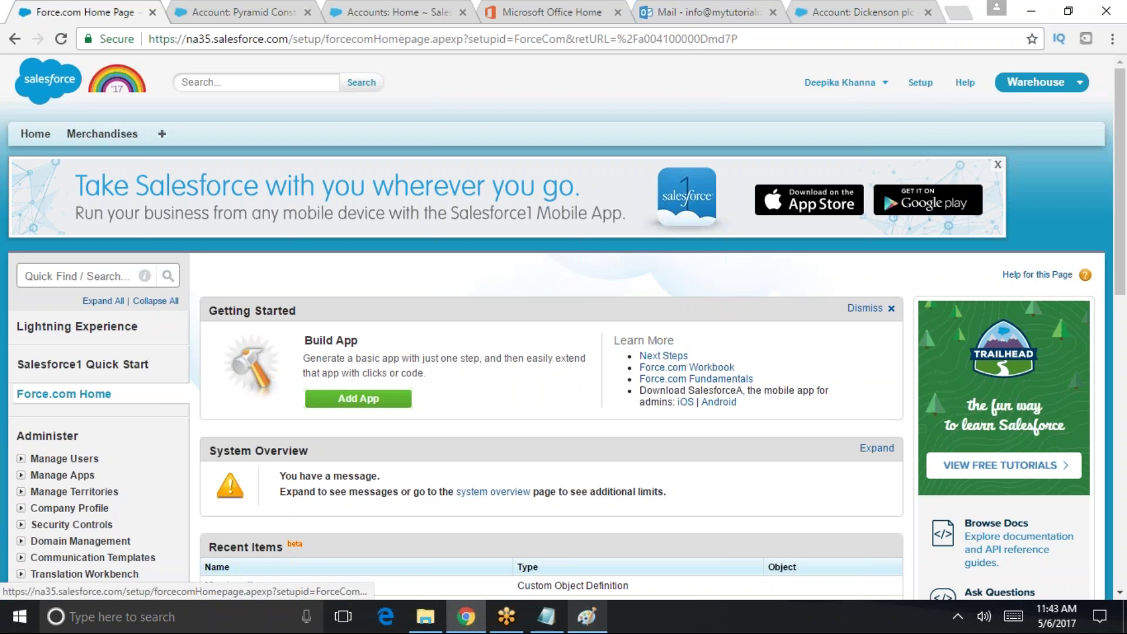
- Open the Merchandises tab with Laptop under Recent Merchandises and expand the Force.com quick access menu
click(102, 134)
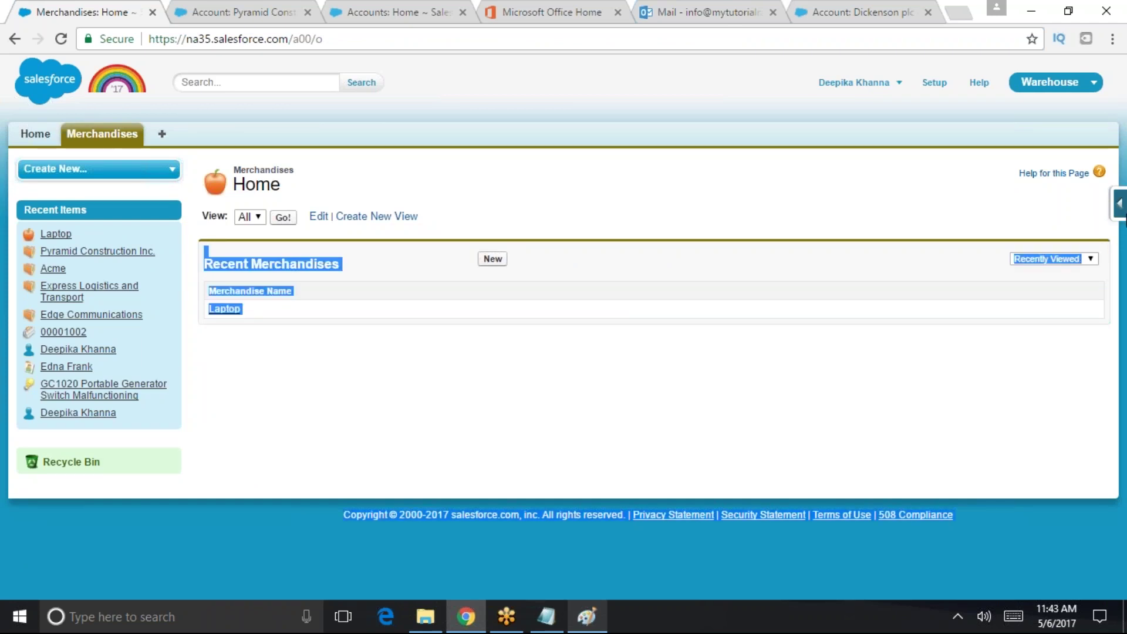
click(1119, 205)
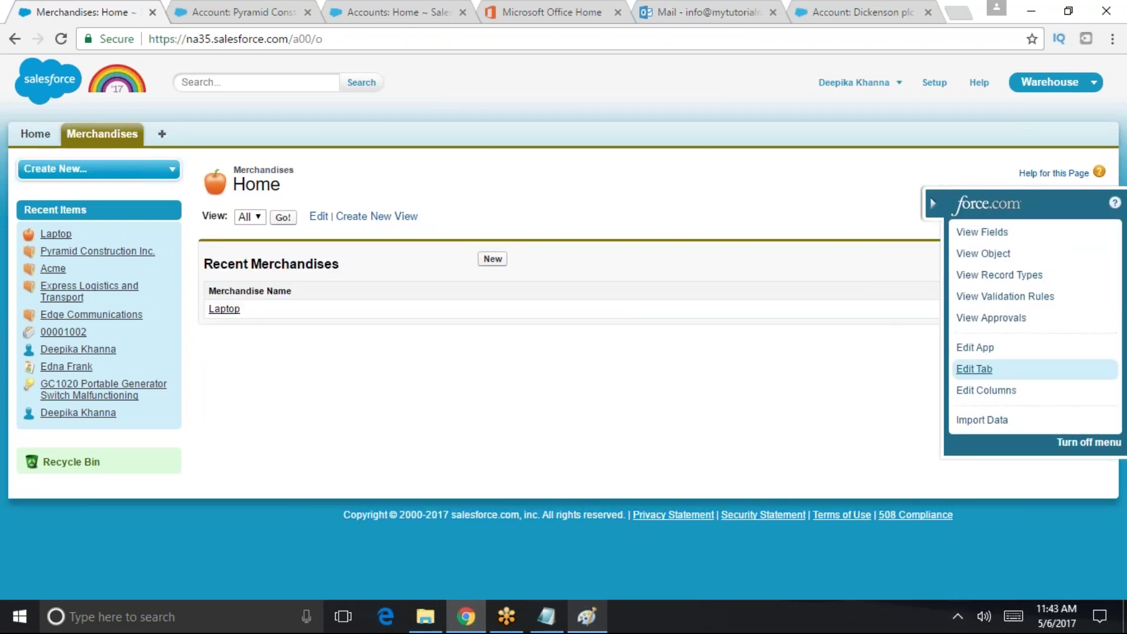
mouse_move(1015, 242)
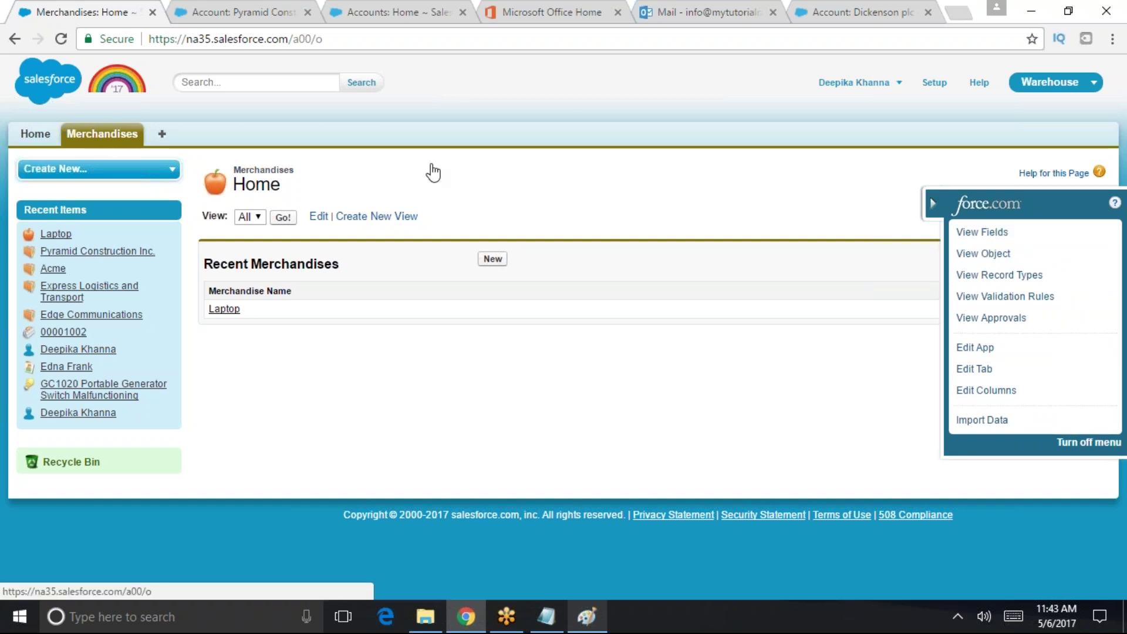
mouse_move(1022, 260)
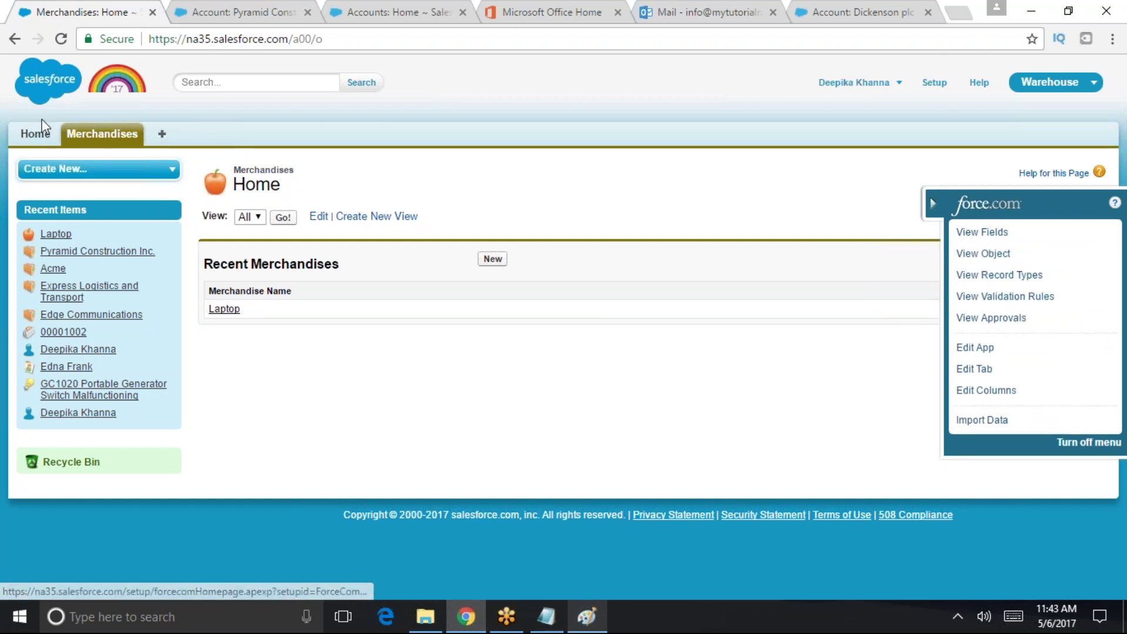
click(94, 134)
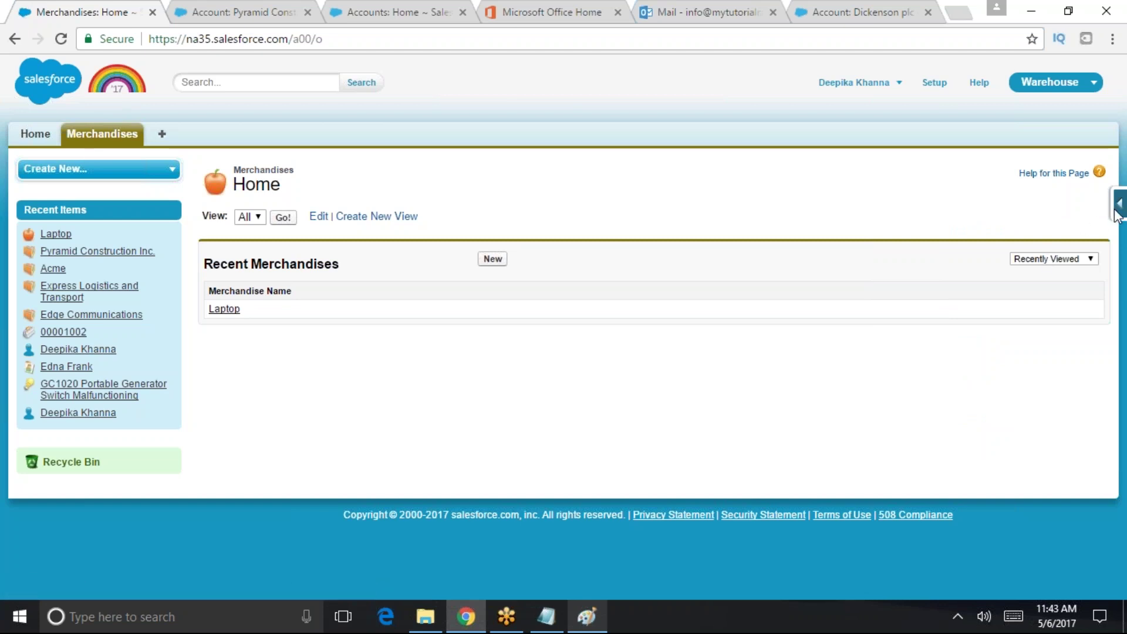
click(937, 86)
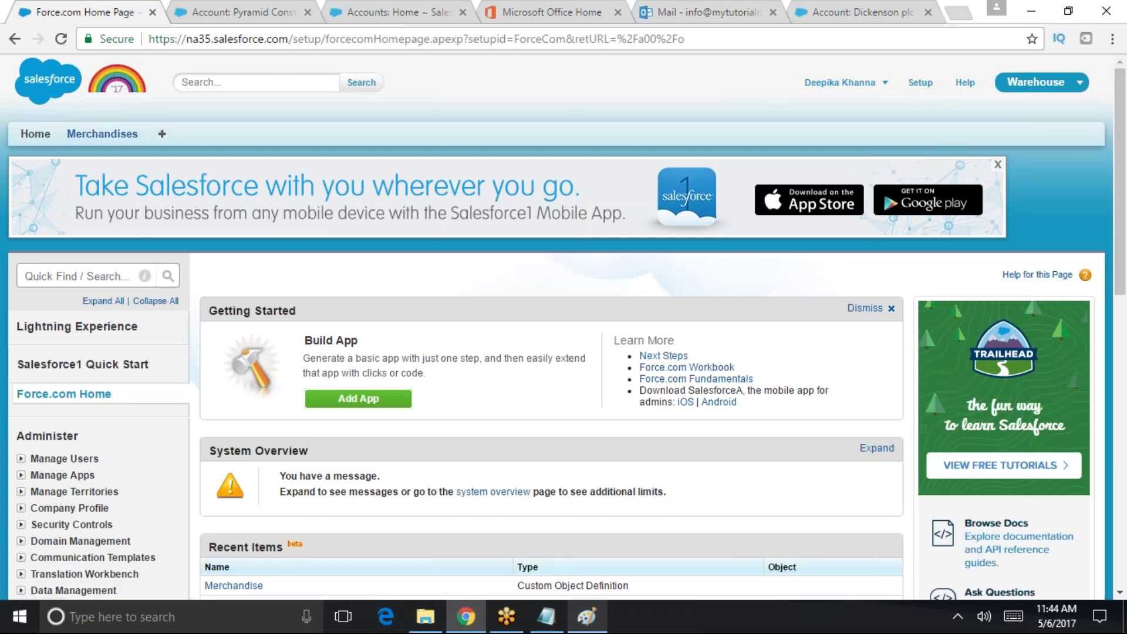
click(101, 134)
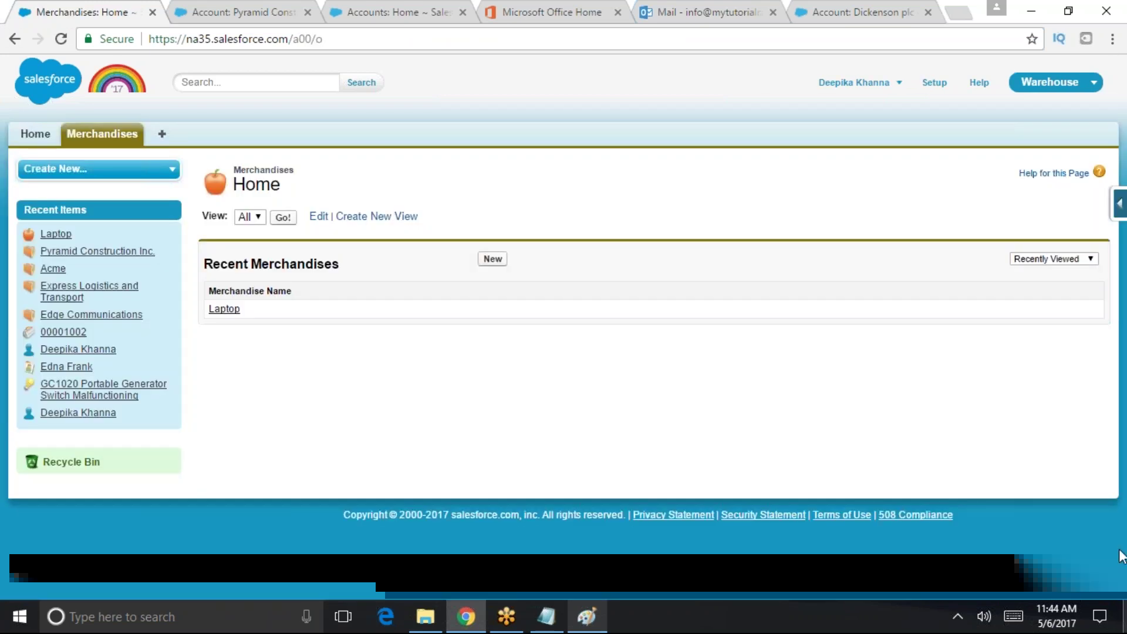
click(1115, 207)
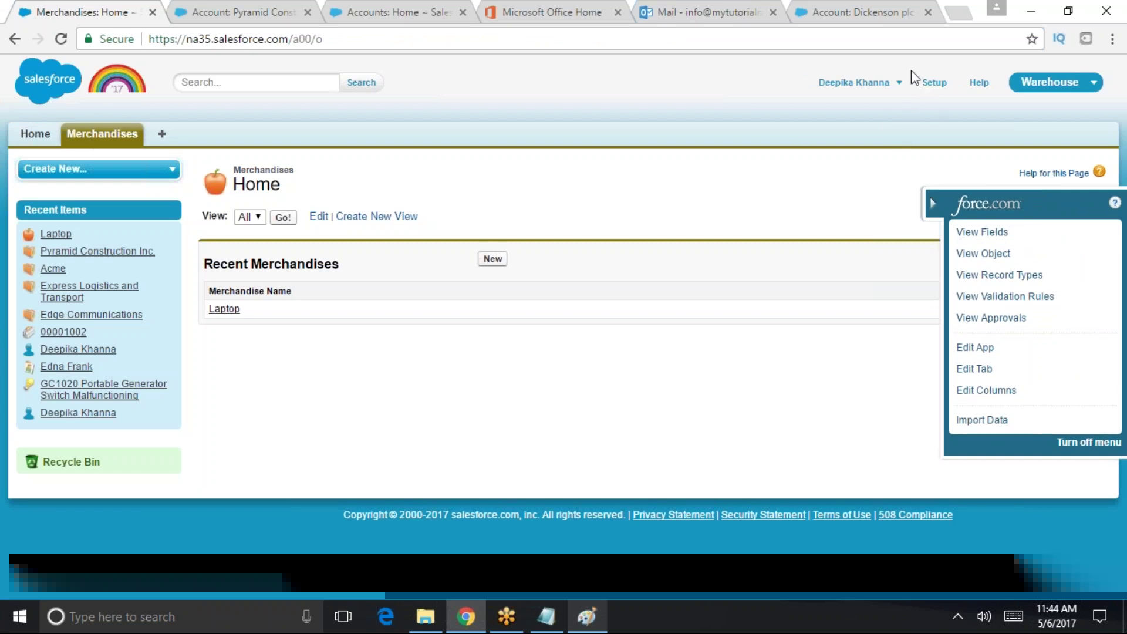
- Open Schema Builder by searching 'schema' in Setup Quick Find
click(928, 85)
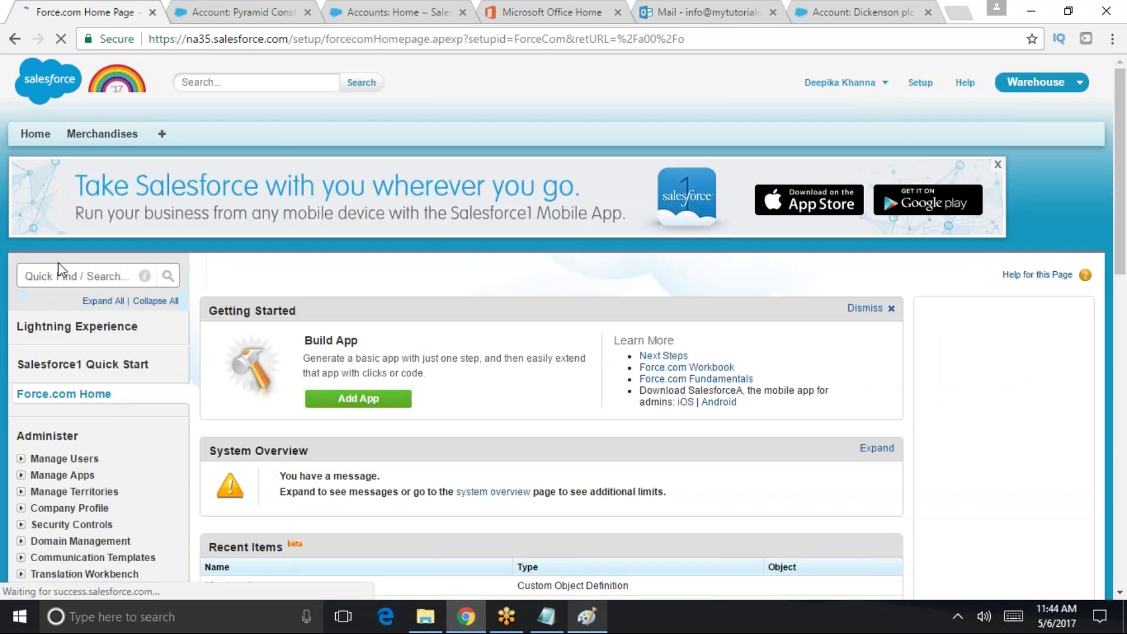
click(51, 278)
text(sc)
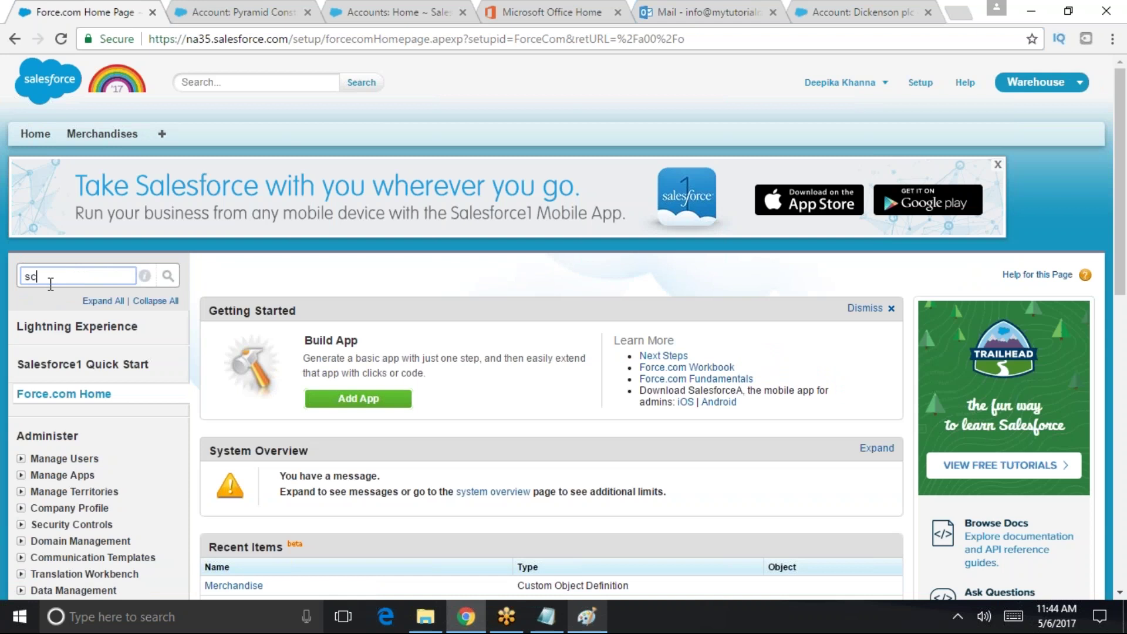
text(hema)
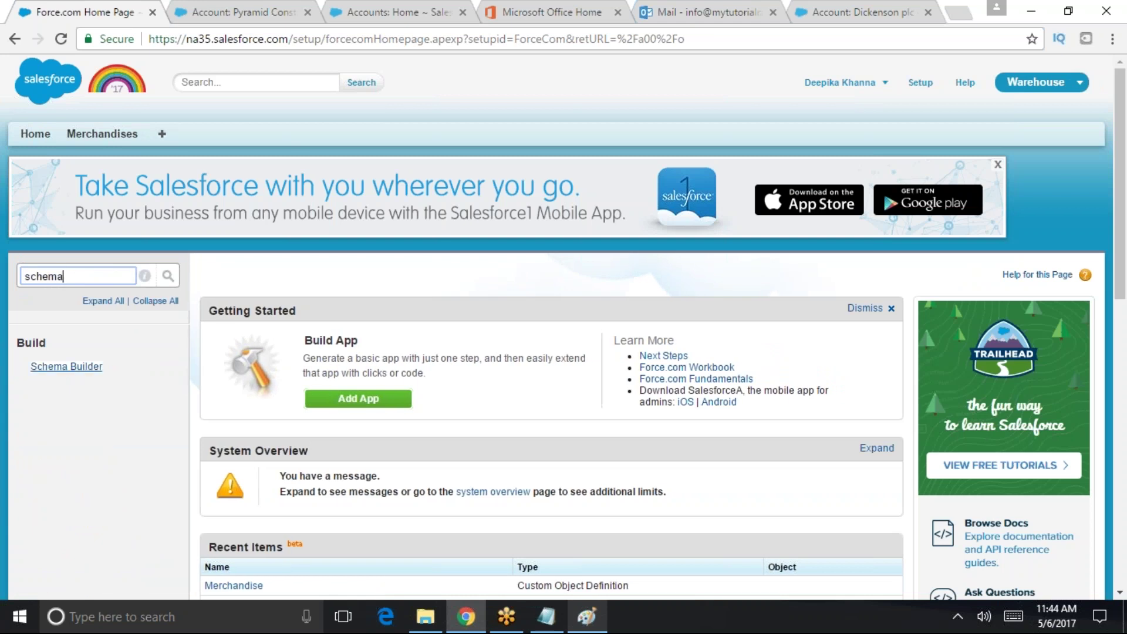
click(67, 366)
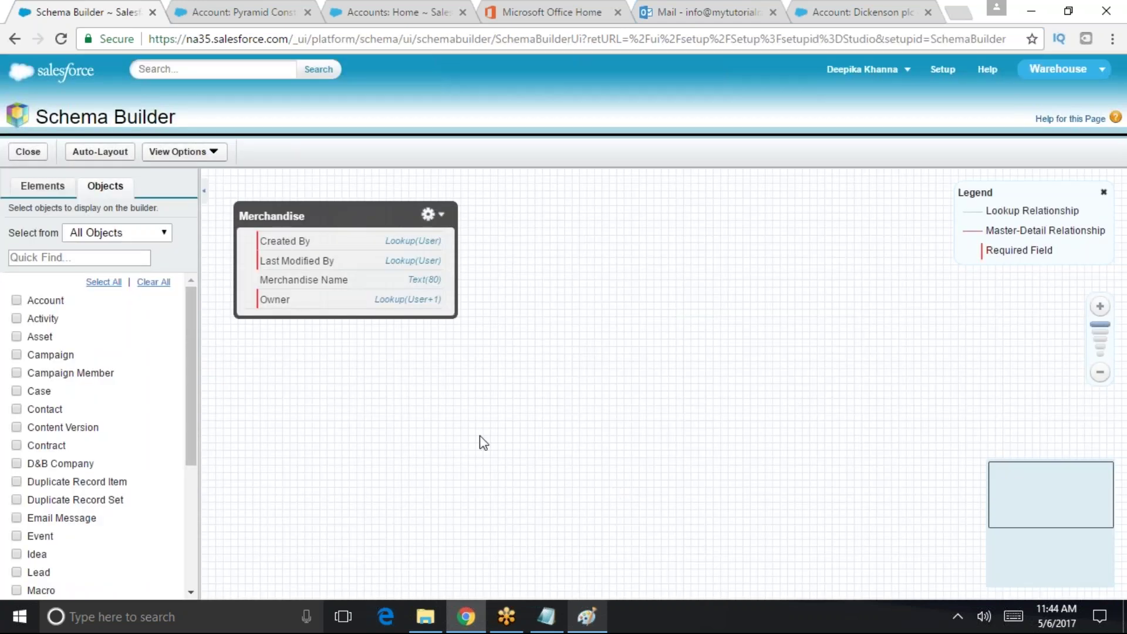
scroll(195, 442, down, 1)
scroll(195, 441, up, 1)
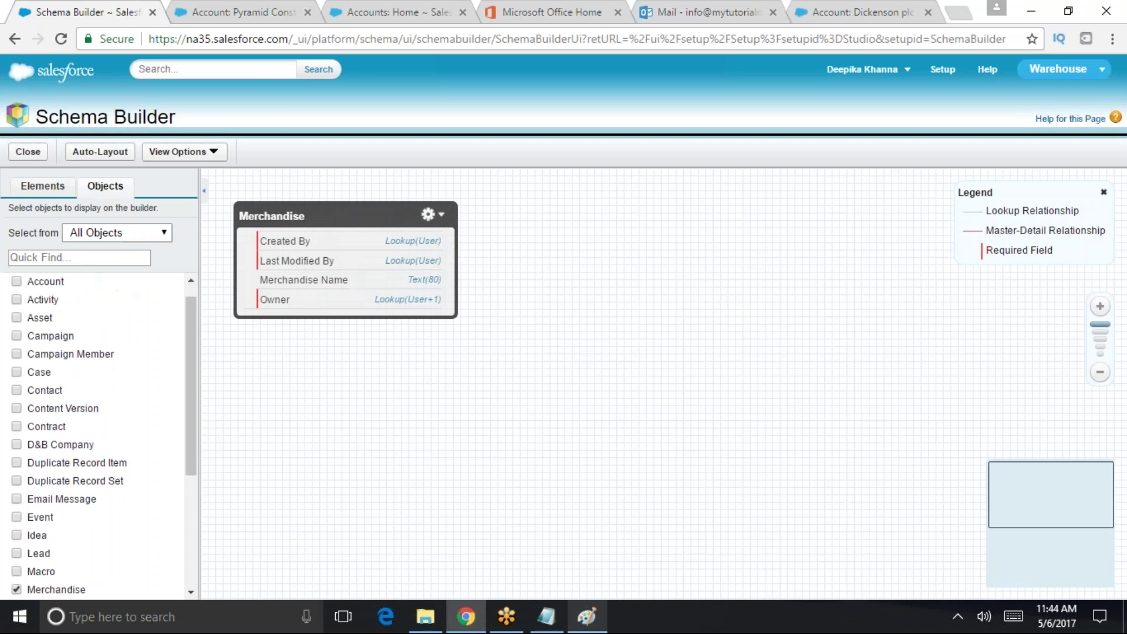
- Drag a Date field onto the Merchandise card, cancel it unsaved, and return to Setup home
click(113, 232)
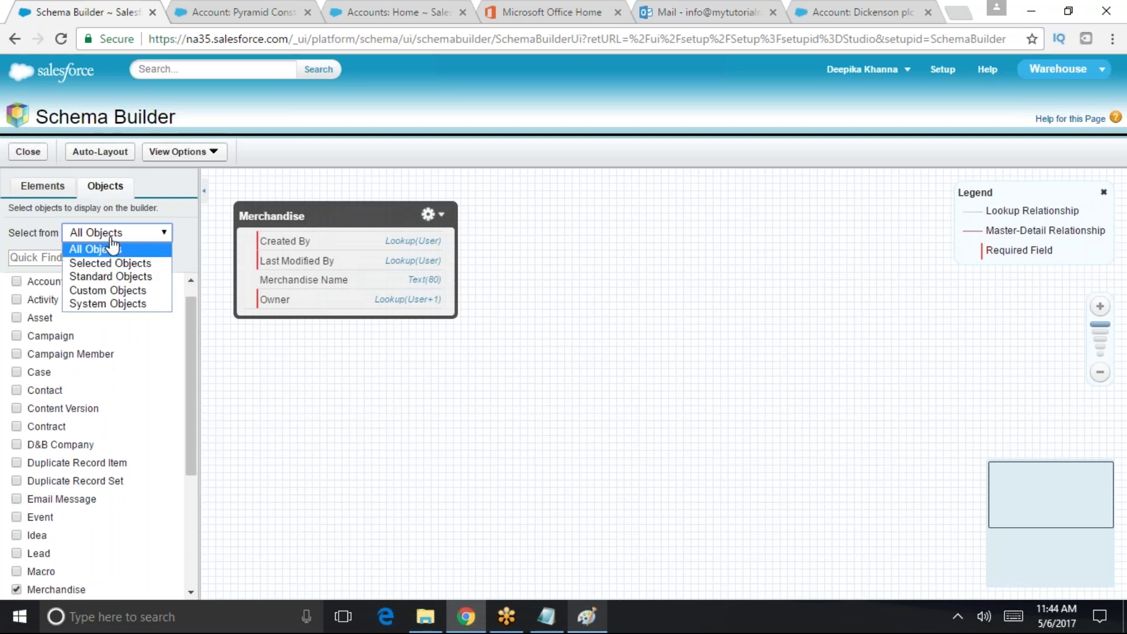
click(26, 187)
drag(193, 405, 192, 493)
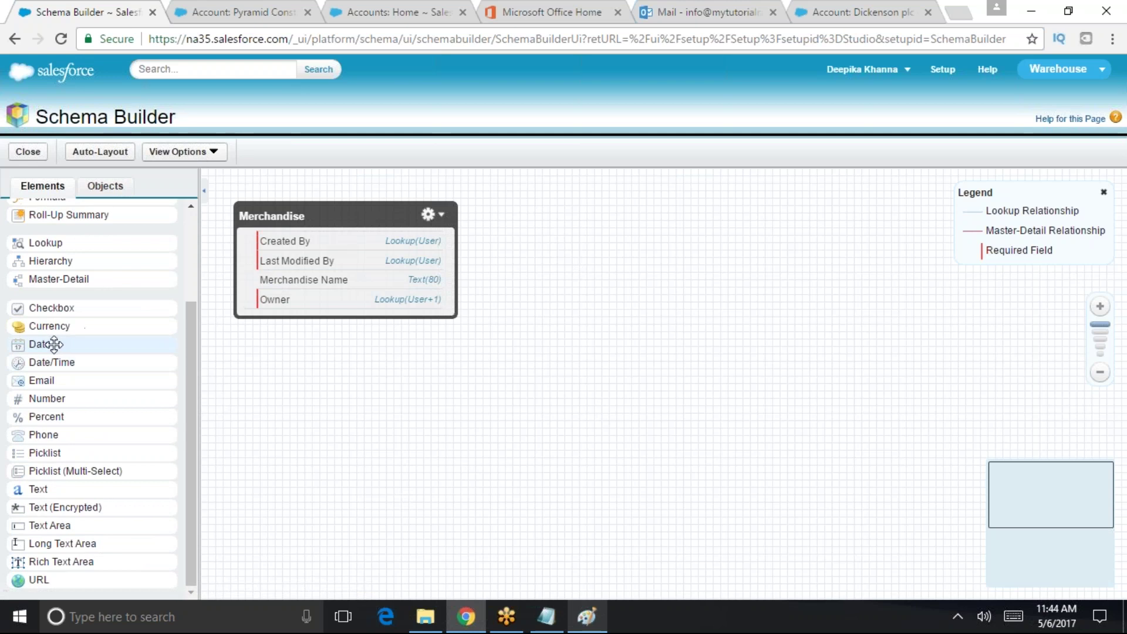
drag(53, 345, 384, 281)
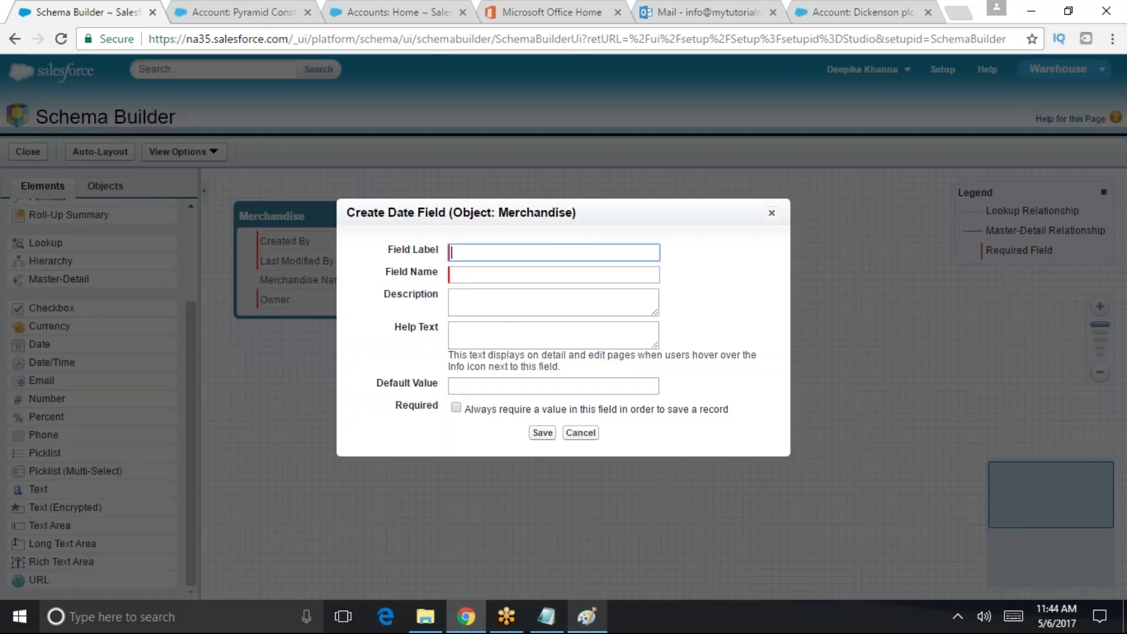
click(470, 296)
click(481, 386)
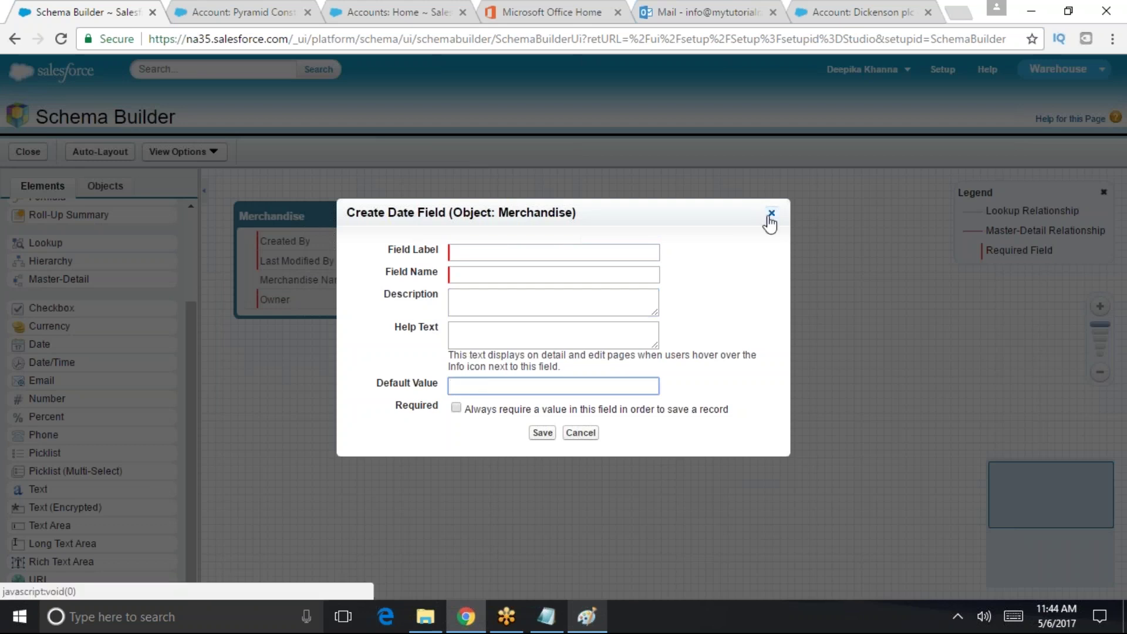
click(770, 213)
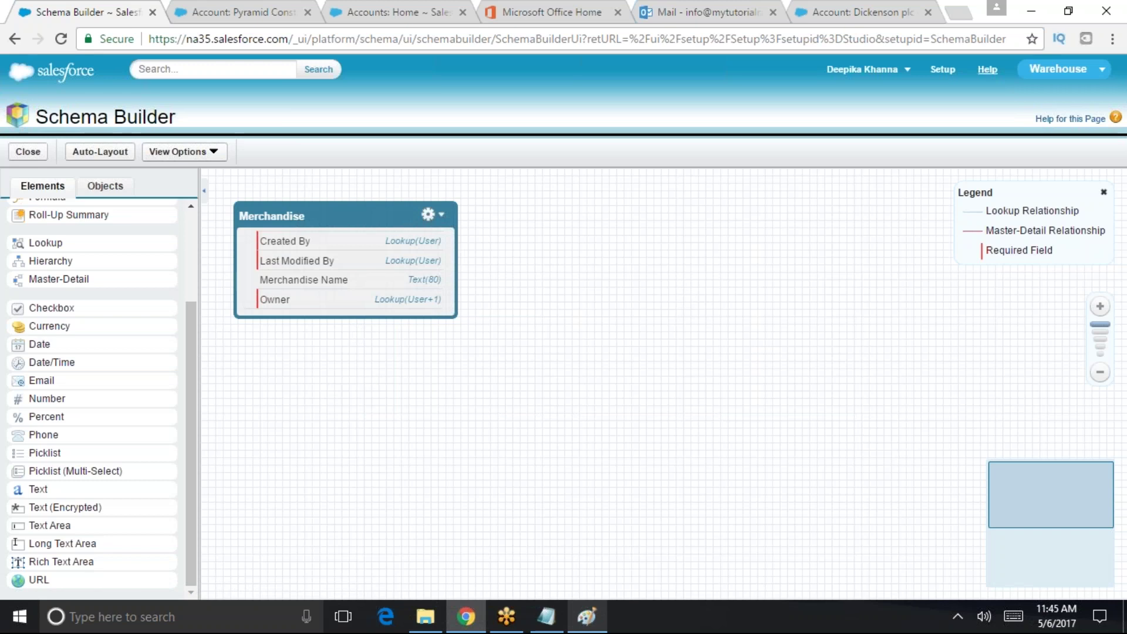
click(944, 69)
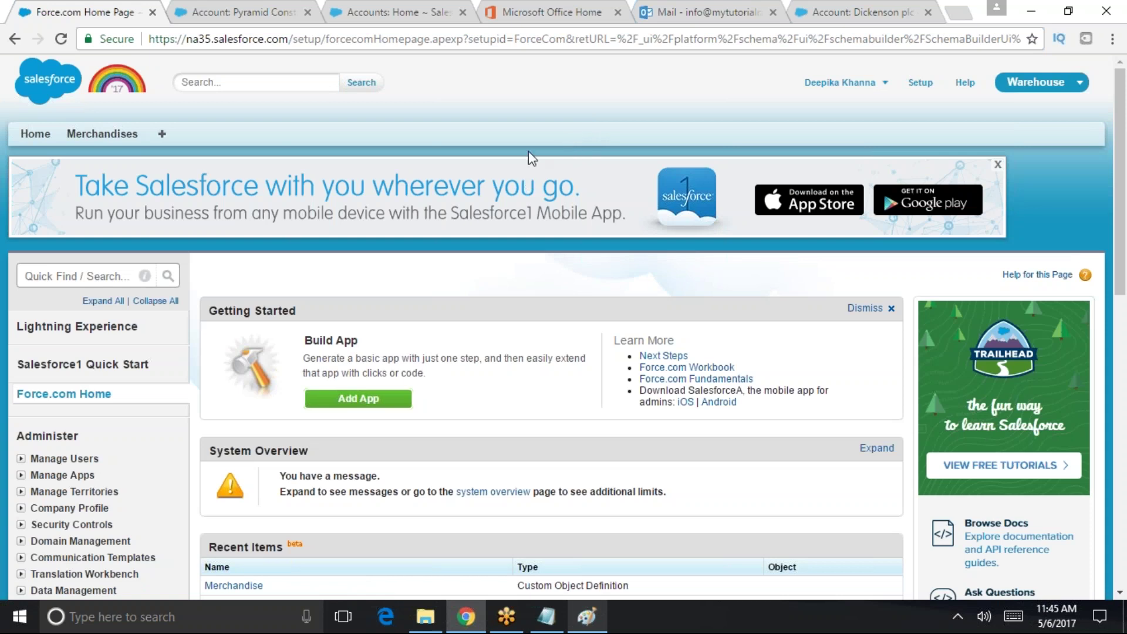
- Search 'obje' in Quick Find, open Merchandise, and confirm its Custom Fields & Relationships list is empty
click(104, 273)
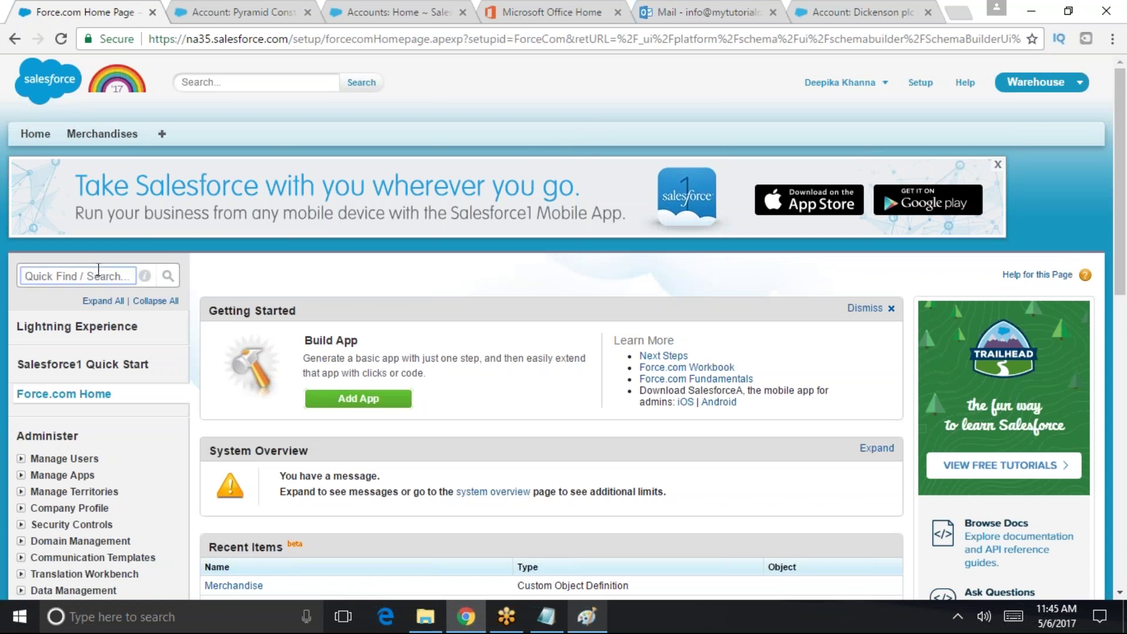
text(obje)
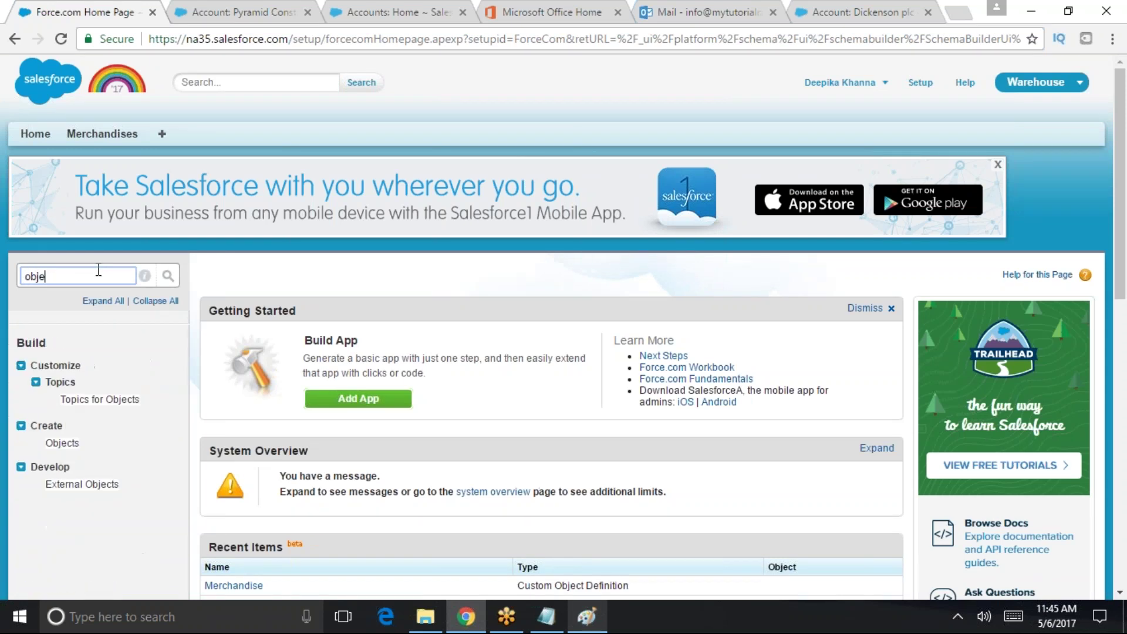
click(62, 444)
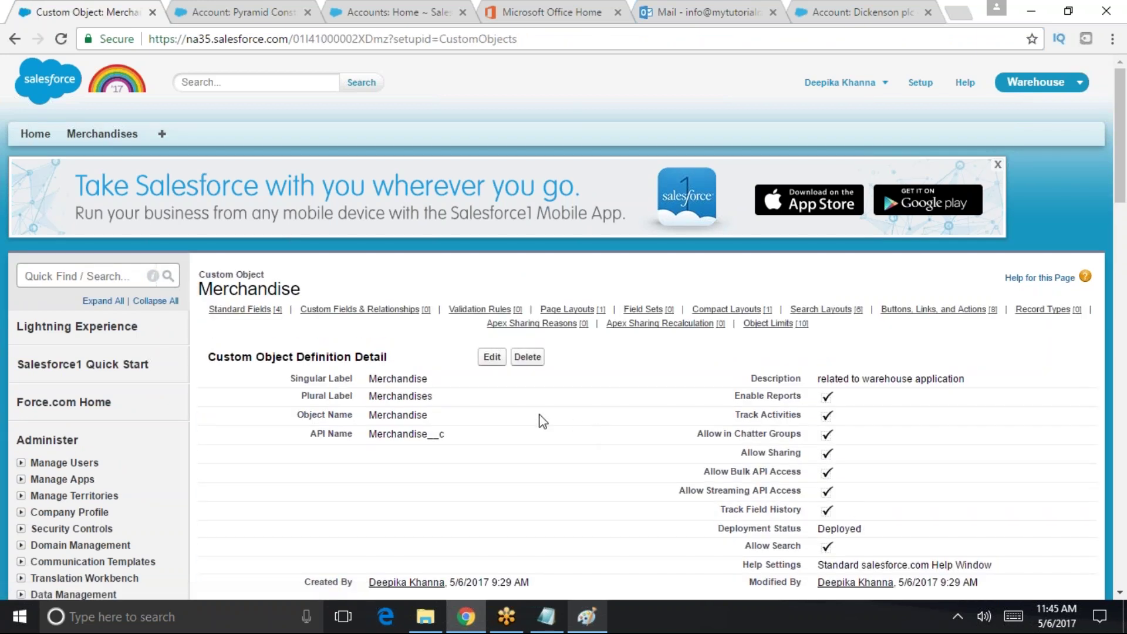
drag(1121, 175, 1114, 278)
drag(383, 366, 204, 370)
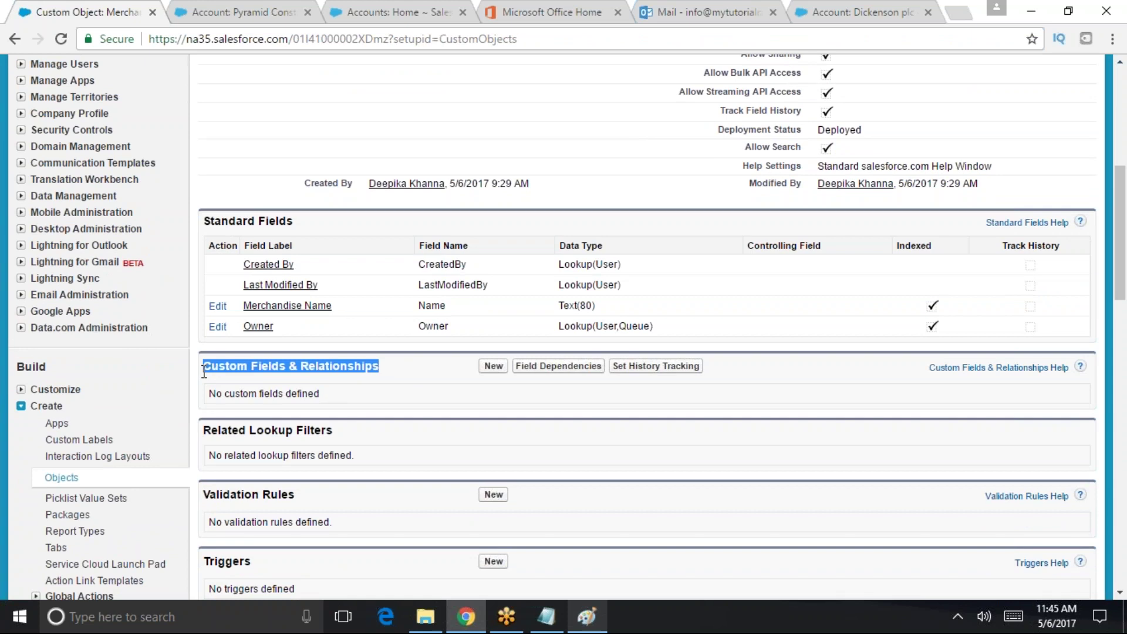
mouse_move(205, 371)
mouse_down()
mouse_move(395, 378)
mouse_move(205, 371)
mouse_up()
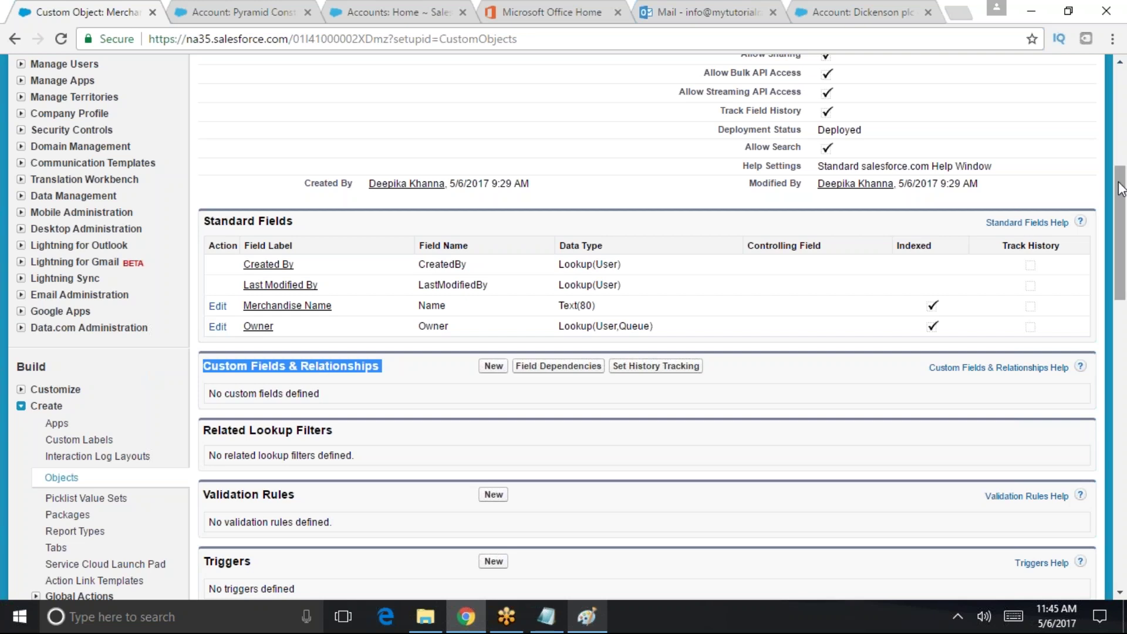
drag(1121, 193, 1080, 76)
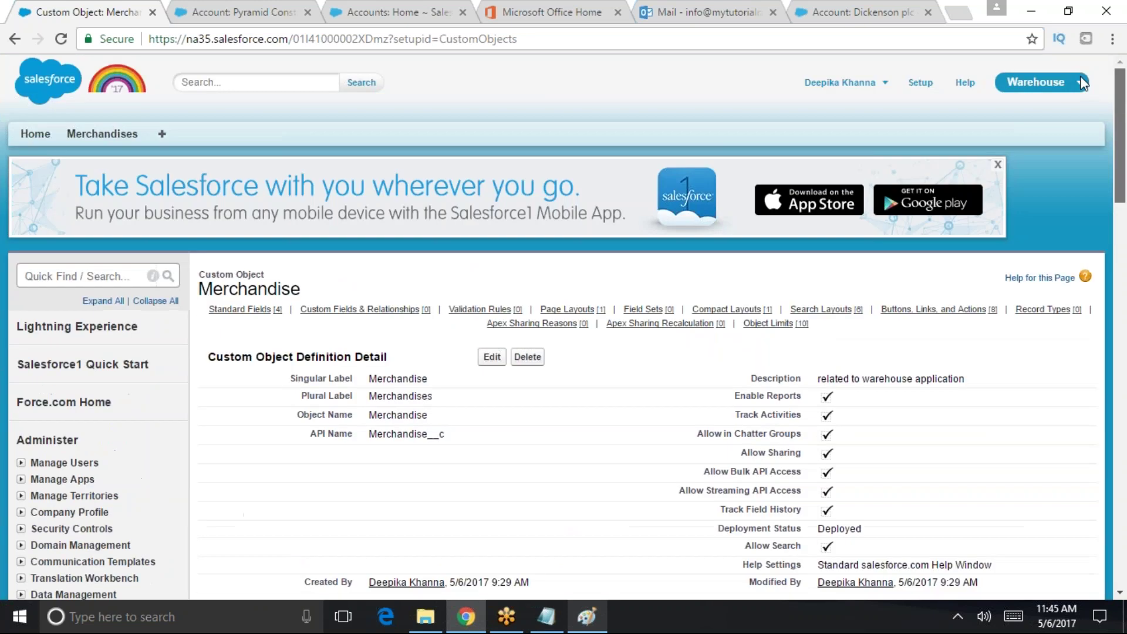
click(920, 83)
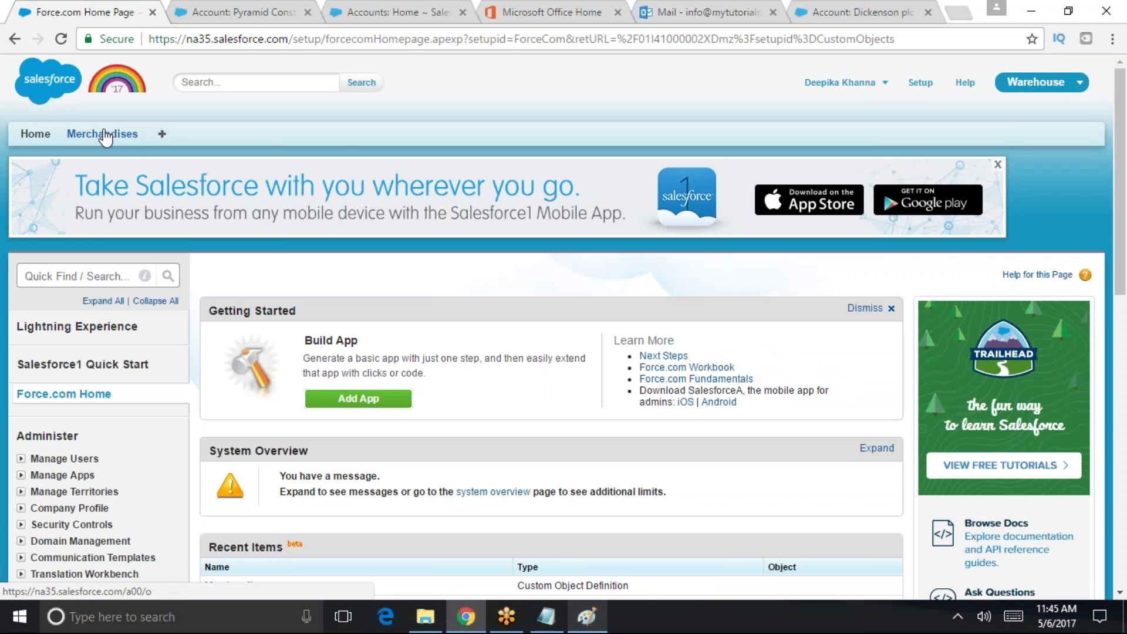
- Start a new Merchandise field from the quick access menu, then search Quick Find for 'objec'
click(103, 135)
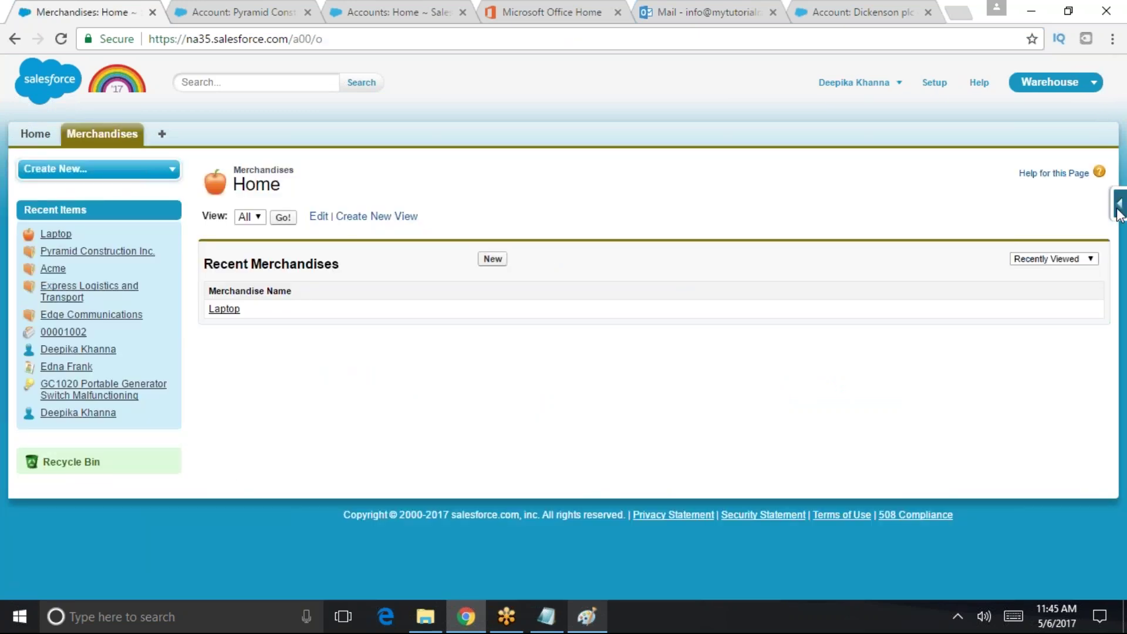
click(1120, 204)
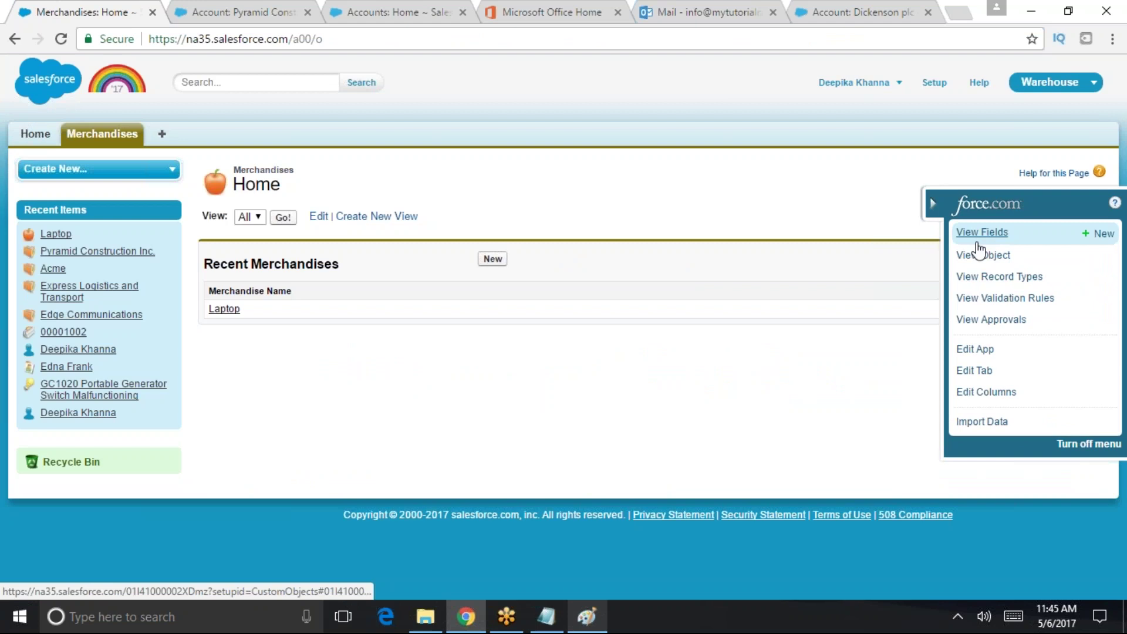
click(1105, 235)
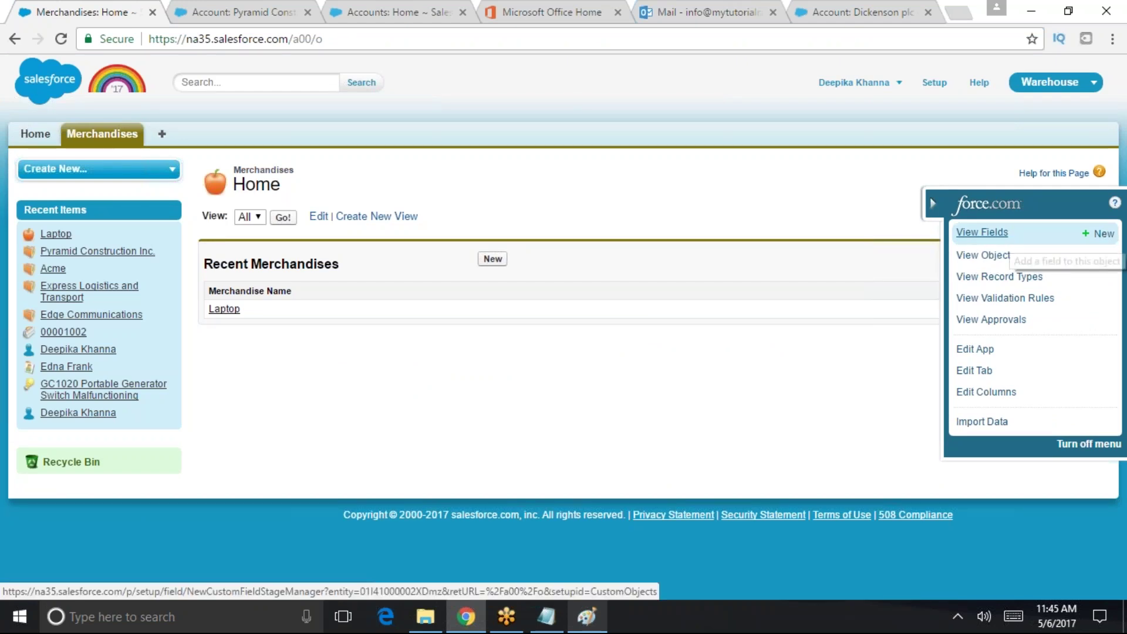
scroll(528, 449, down, 6)
scroll(543, 467, up, 6)
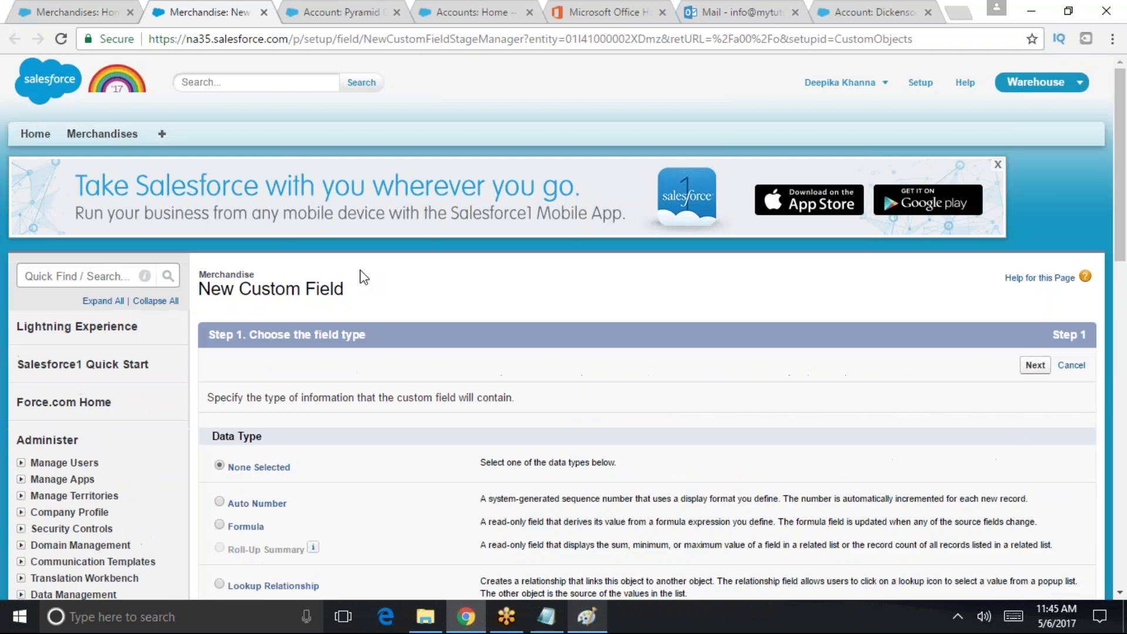
drag(288, 279, 198, 275)
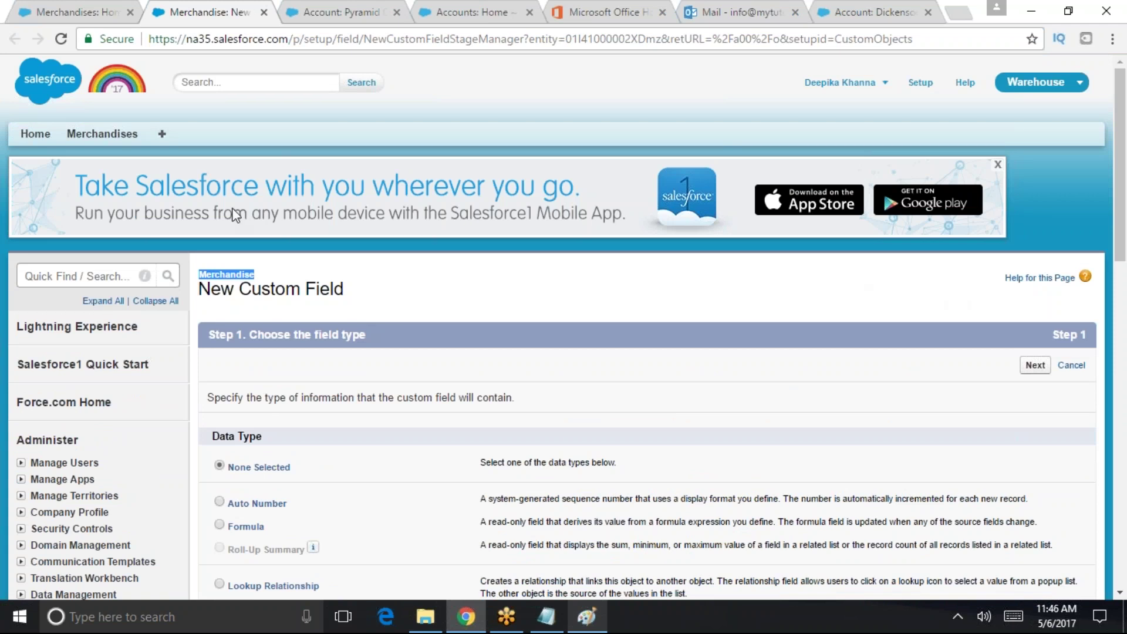
click(84, 275)
text(objec)
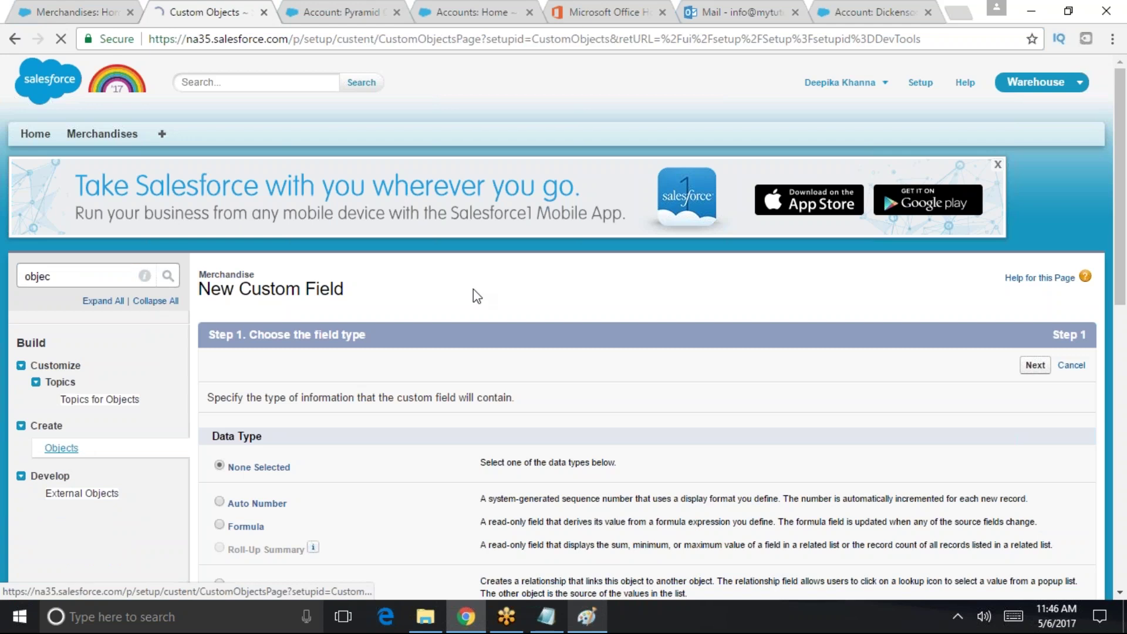
- Open Objects > Merchandise and scroll to its empty Custom Fields & Relationships list
click(62, 449)
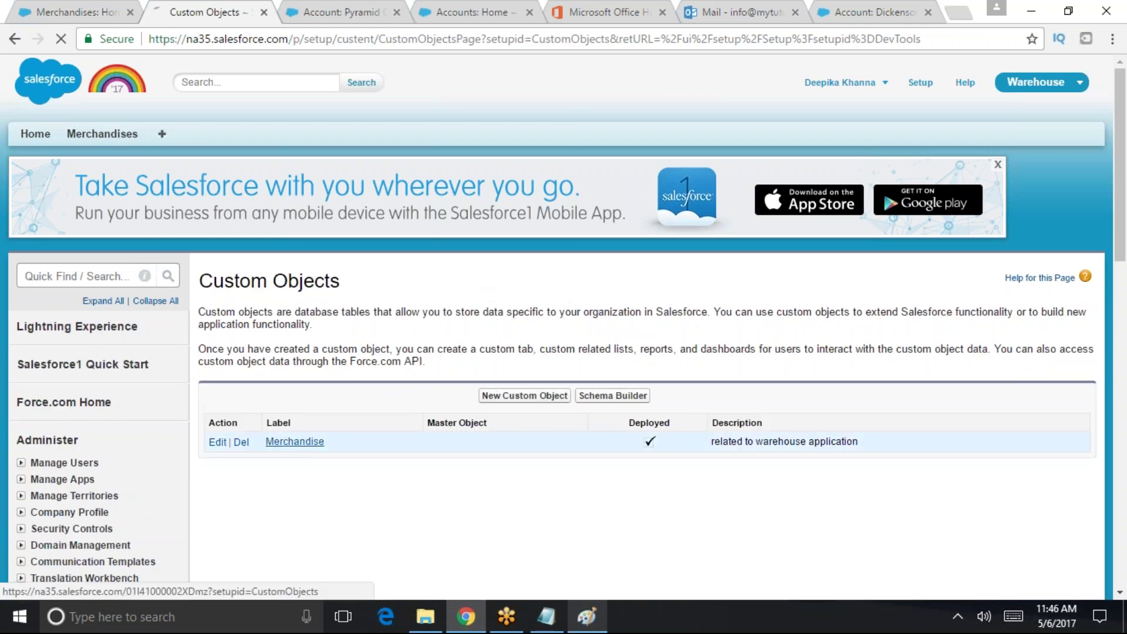
click(292, 443)
scroll(446, 430, down, 8)
drag(379, 273, 204, 276)
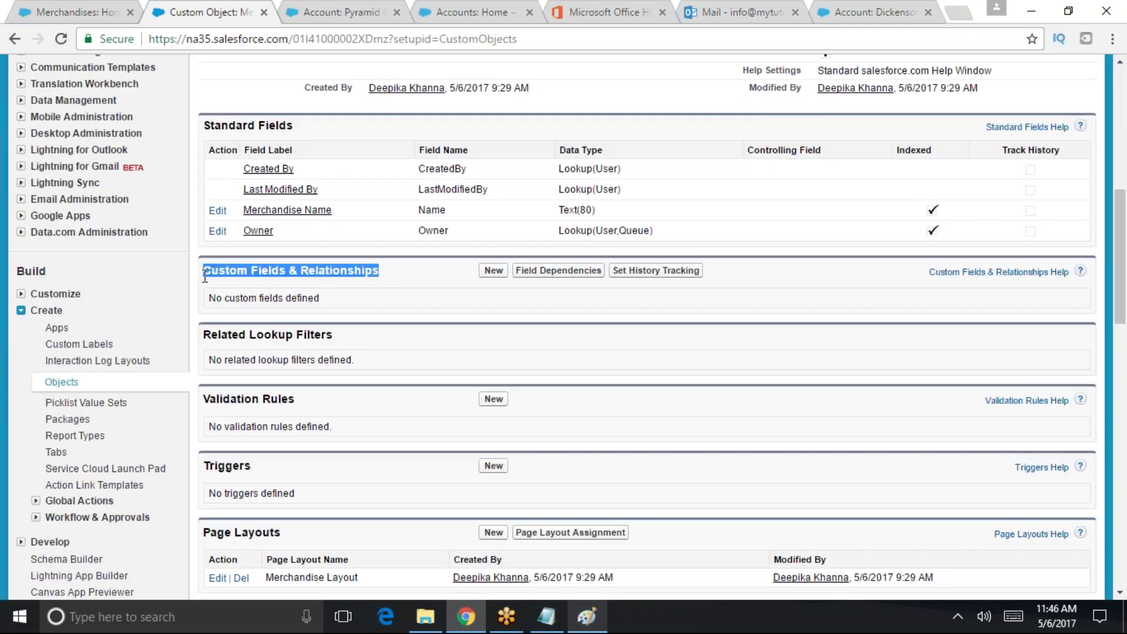
triple_click(297, 270)
scroll(1125, 324, up, 3)
scroll(1125, 325, up, 5)
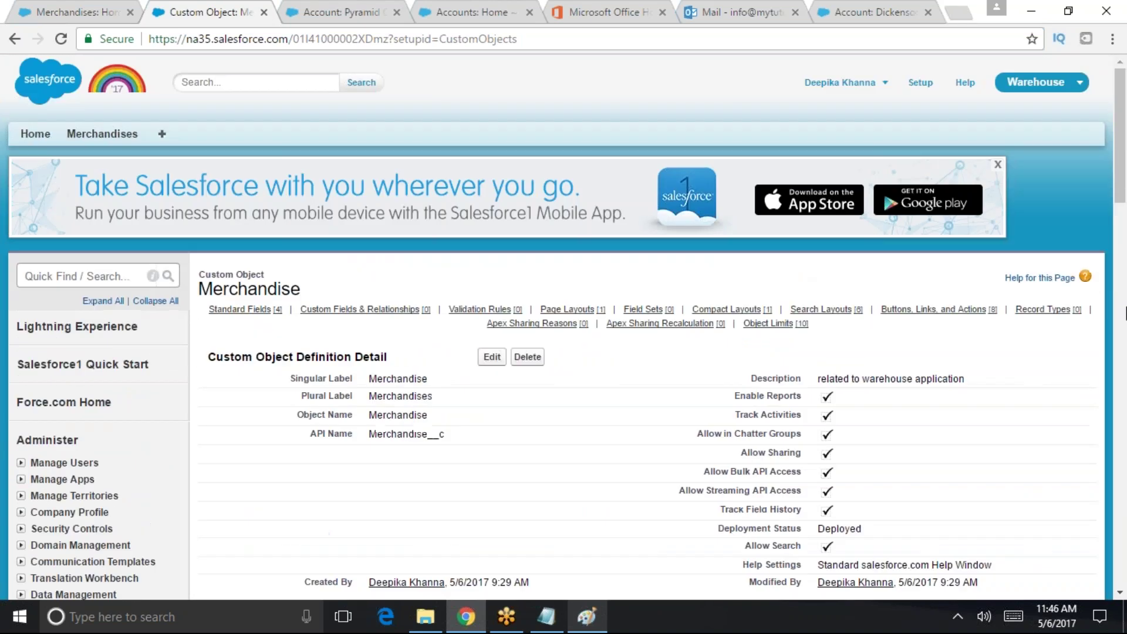
scroll(1125, 240, down, 4)
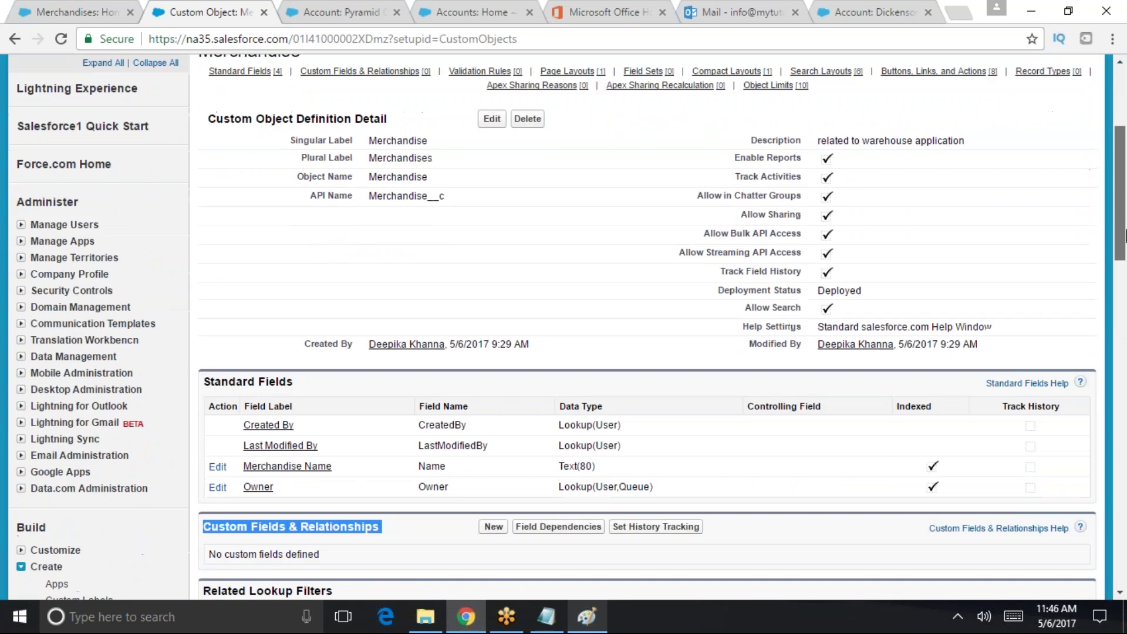
scroll(1125, 240, up, 4)
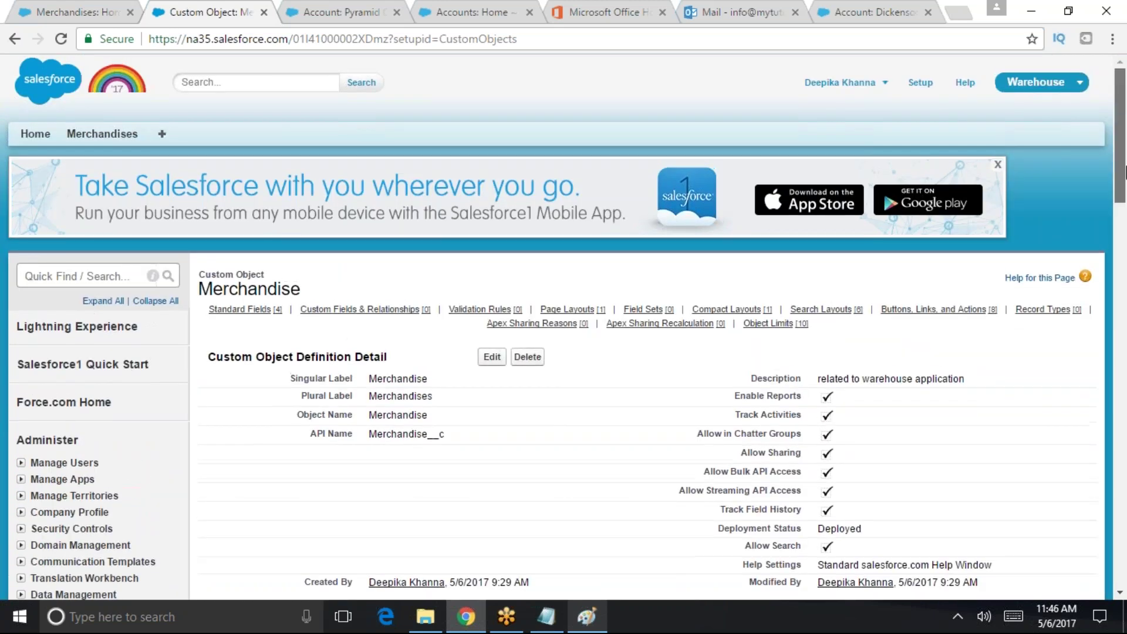
scroll(1125, 172, down, 1)
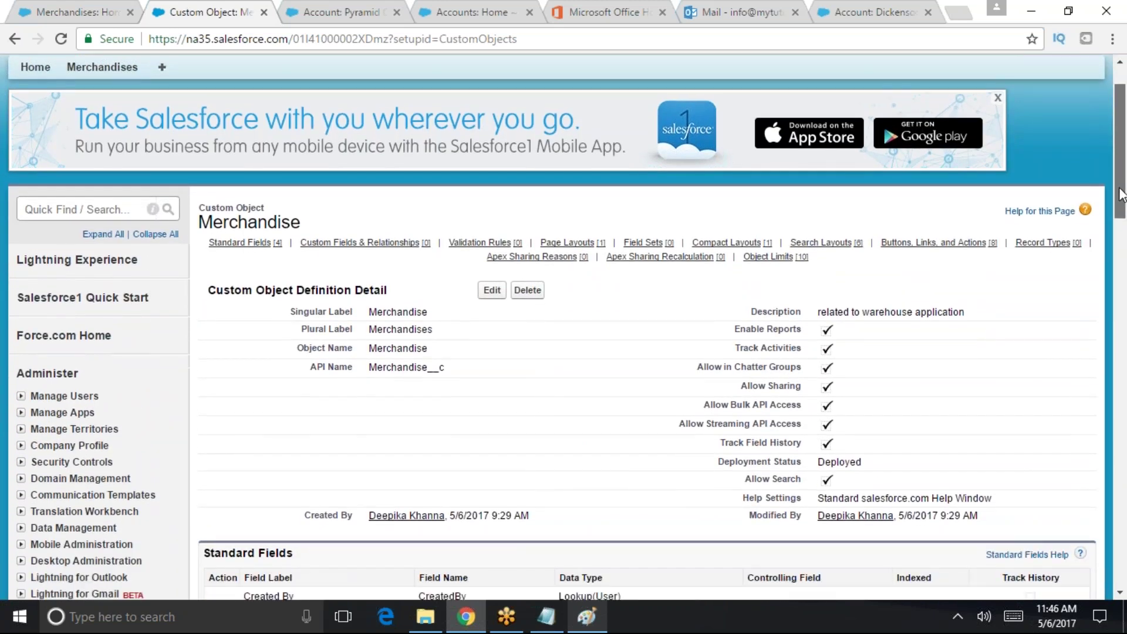
scroll(1124, 176, up, 1)
click(365, 309)
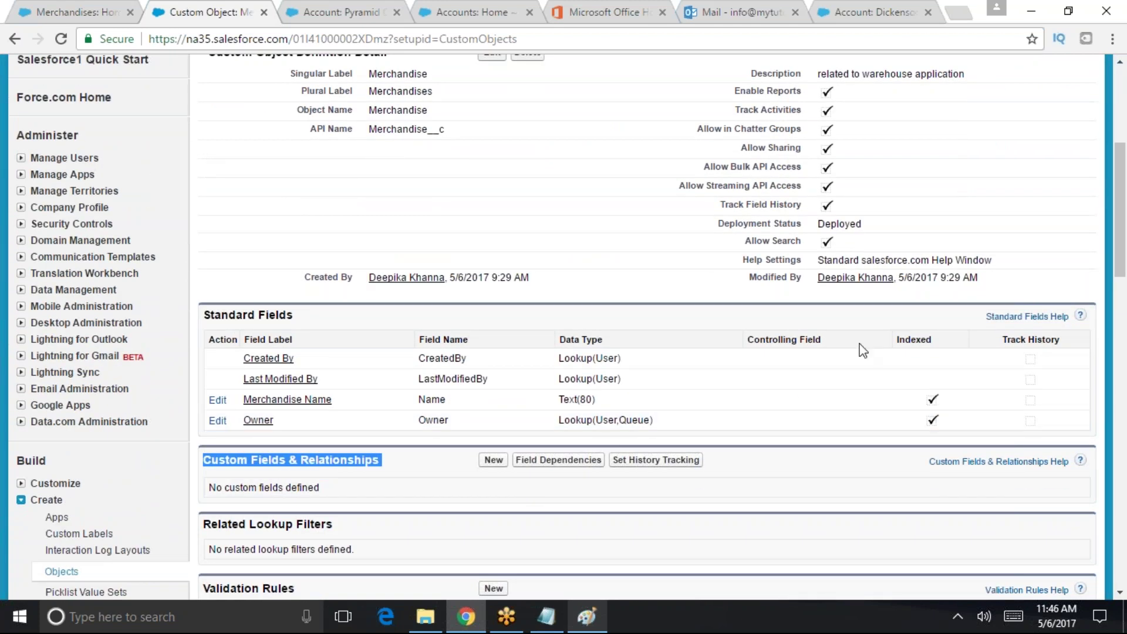
- Start a new Merchandise custom field at Step 1 and highlight the Auto Number data type
click(492, 461)
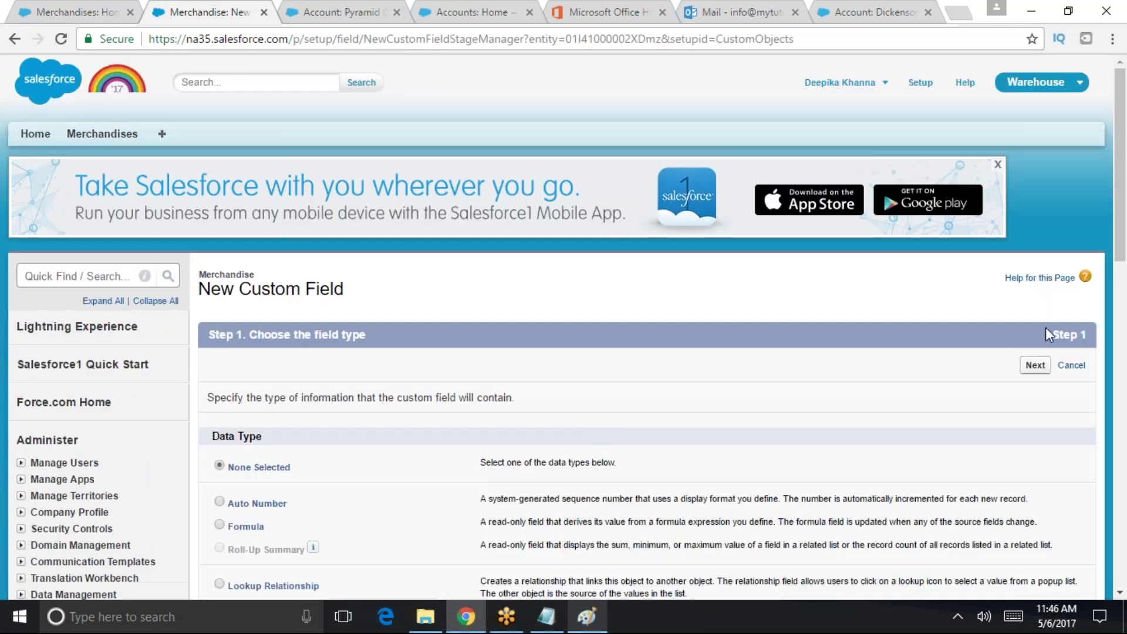
scroll(495, 486, down, 7)
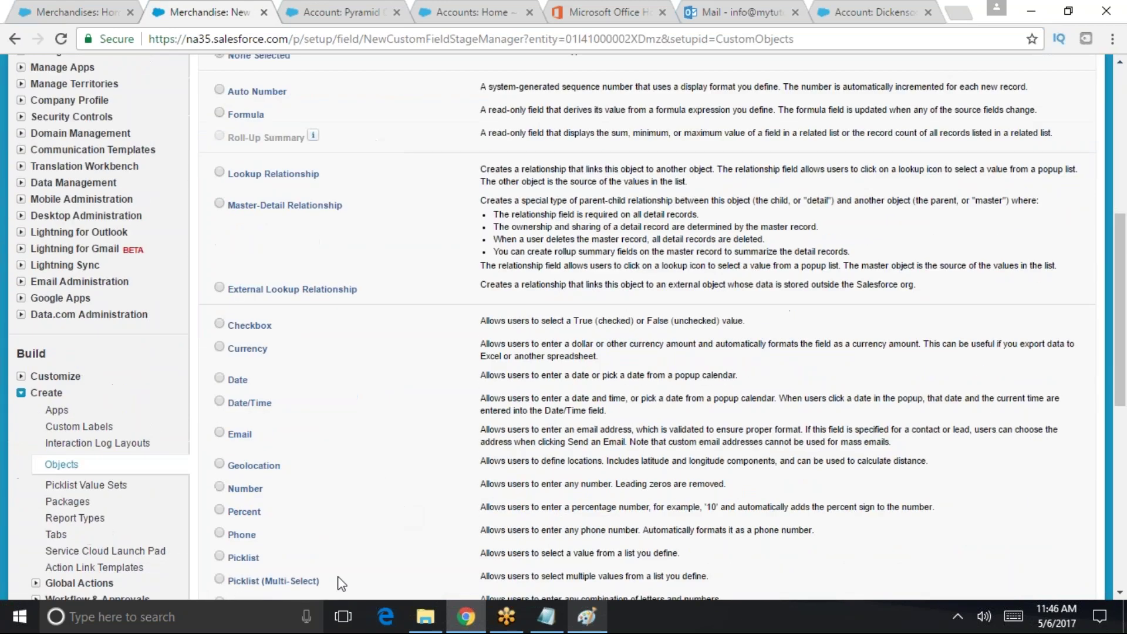
scroll(651, 369, down, 5)
scroll(650, 370, up, 8)
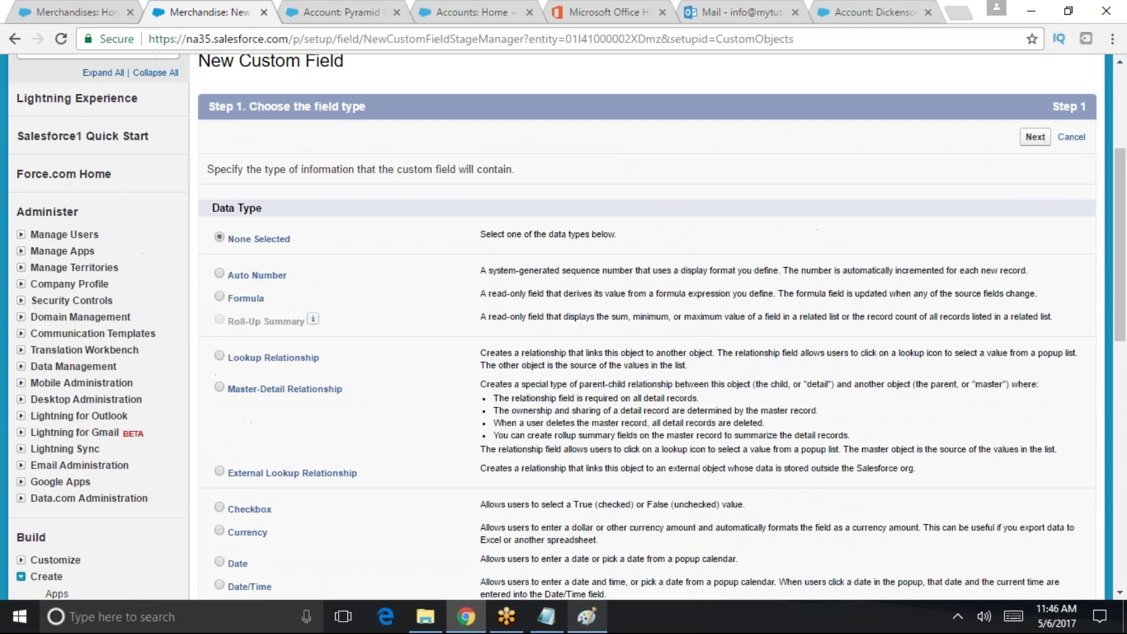
scroll(597, 290, up, 1)
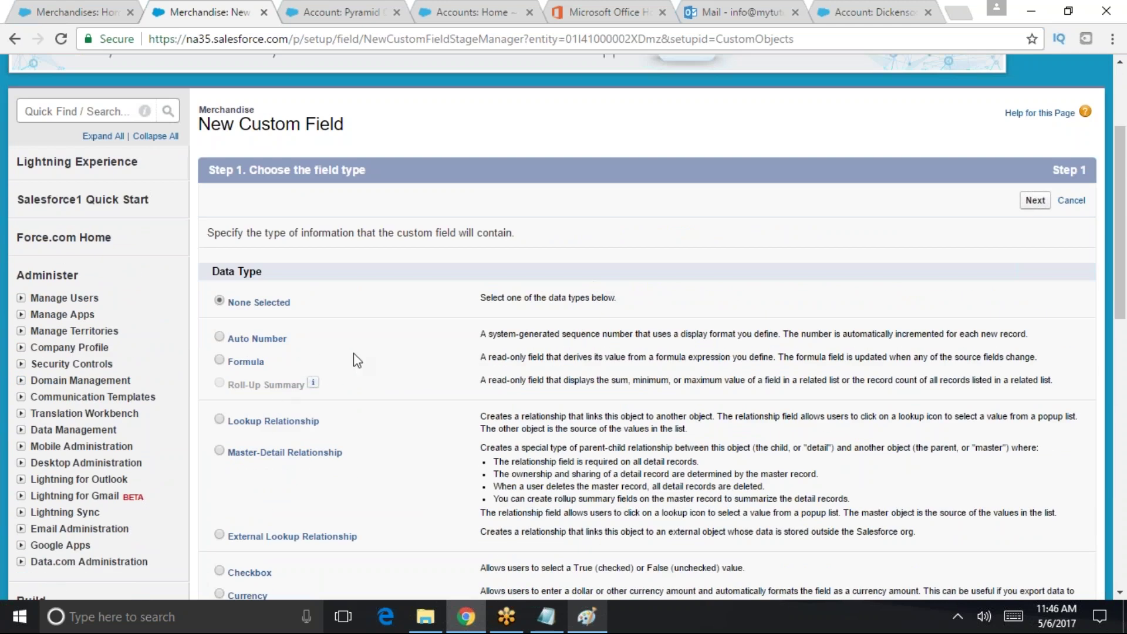
drag(234, 345, 227, 340)
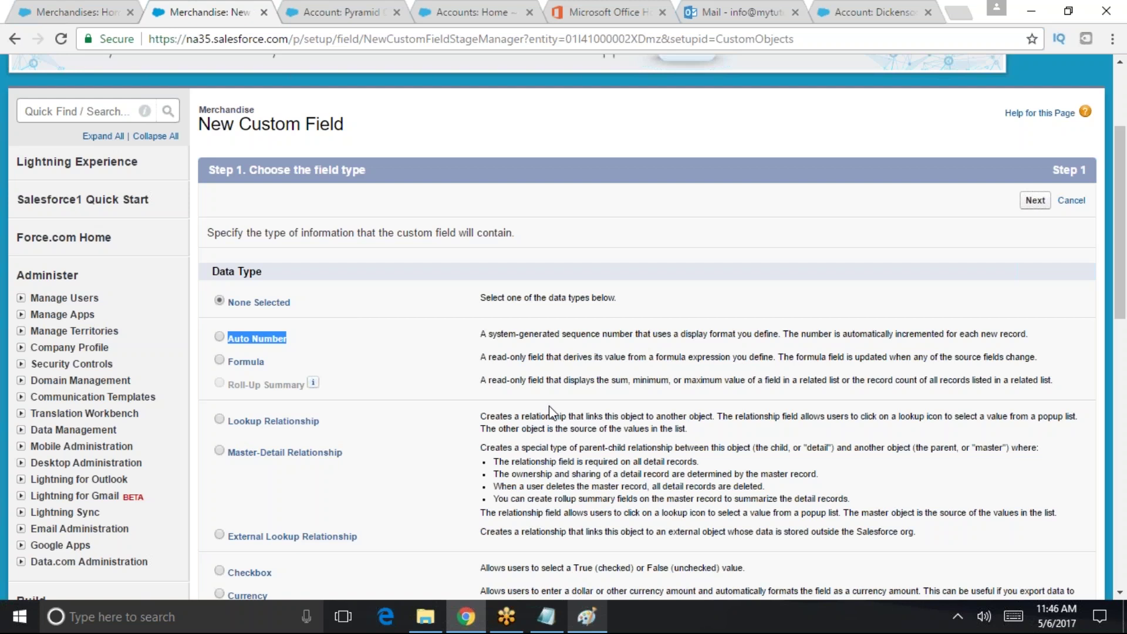
- Highlight the Formula (read-only), Roll-Up Summary and Lookup Relationship data types
drag(226, 364, 266, 364)
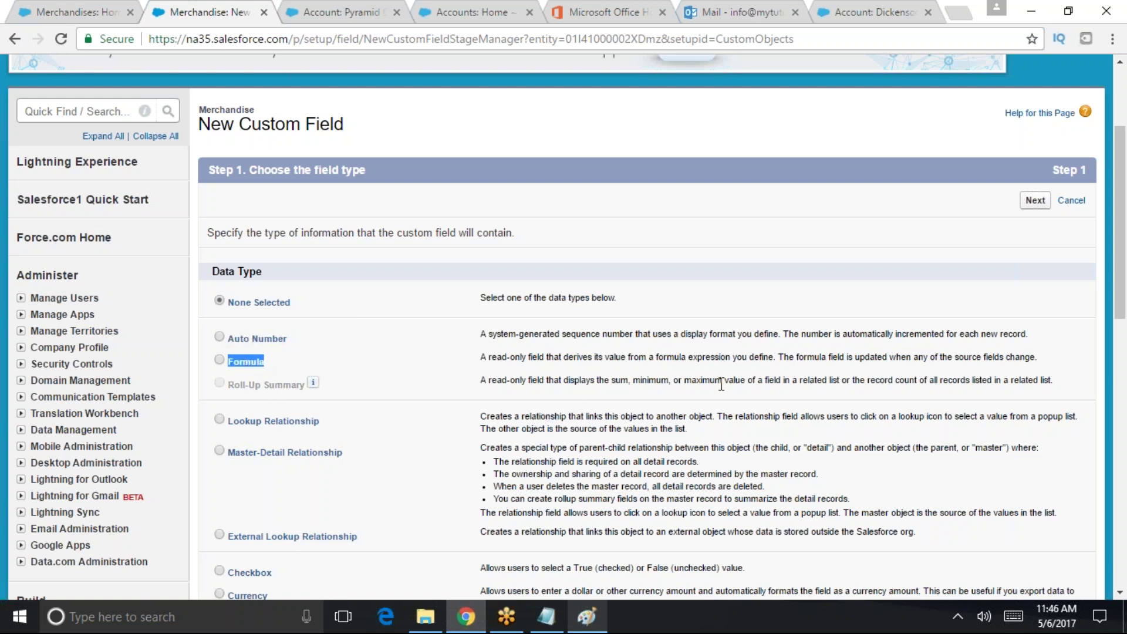
drag(488, 357, 526, 352)
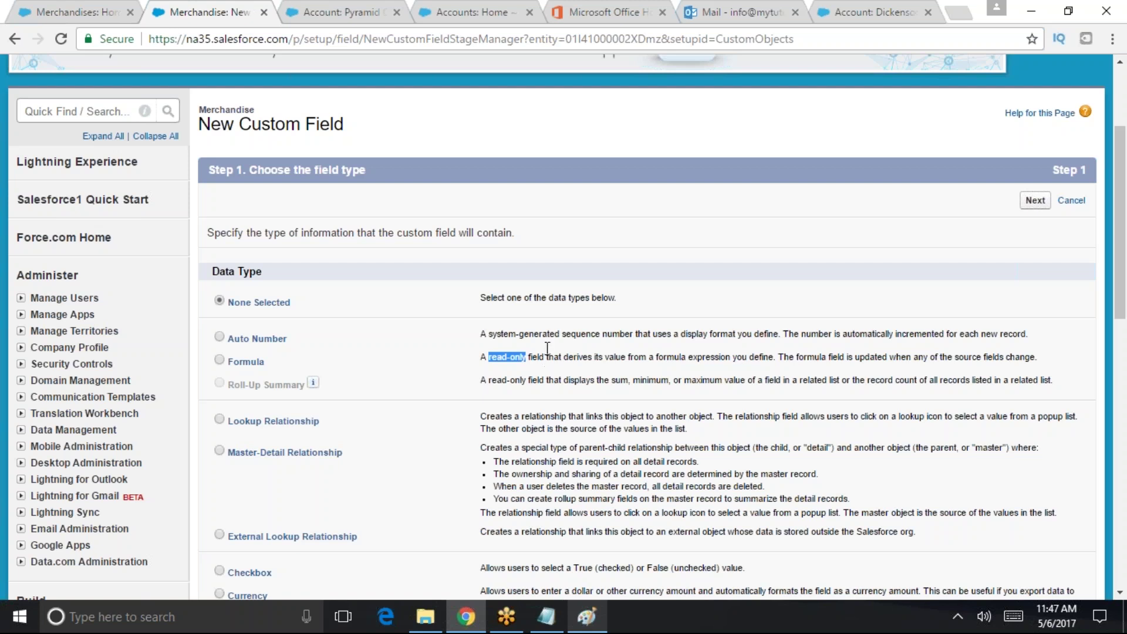
drag(267, 371, 224, 365)
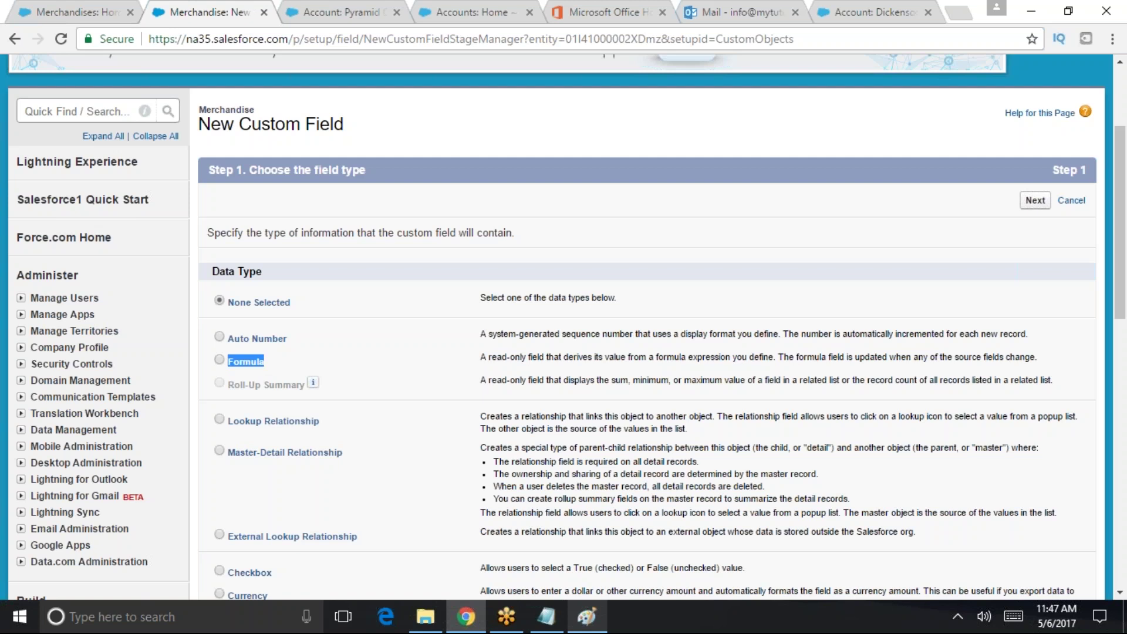
drag(485, 357, 526, 359)
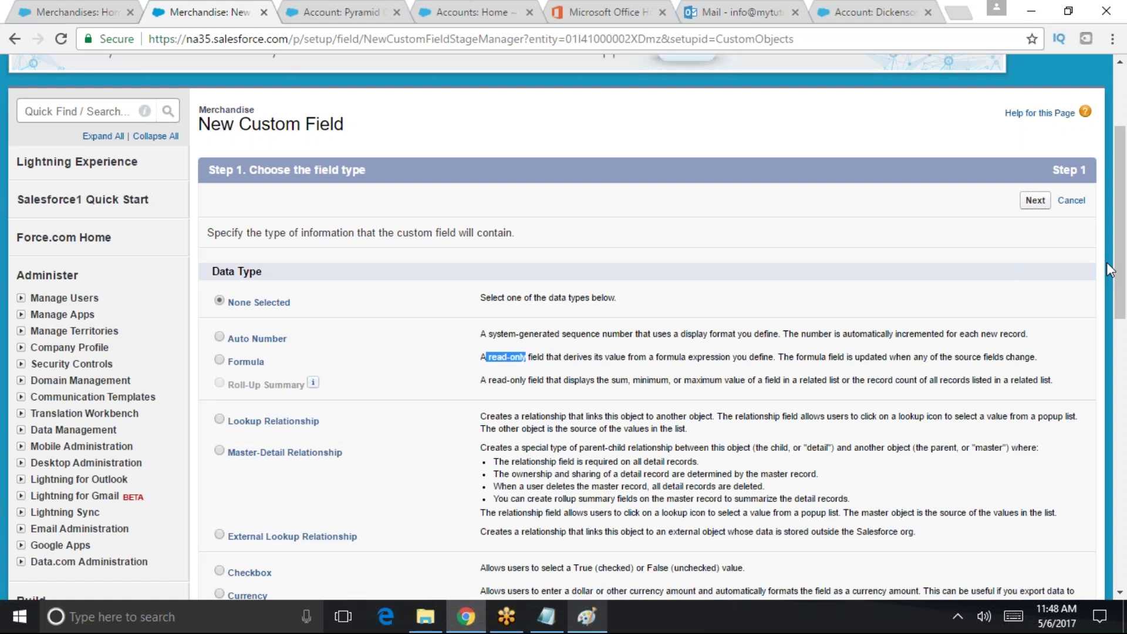
drag(228, 385, 307, 395)
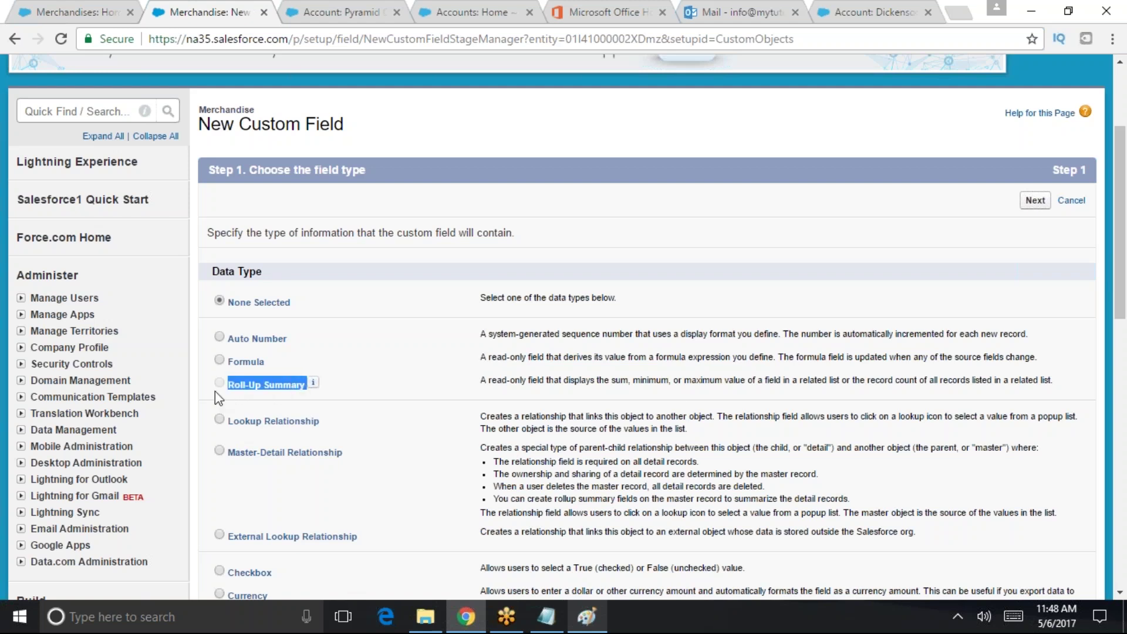
click(231, 398)
drag(235, 386, 308, 393)
drag(228, 385, 301, 390)
drag(228, 422, 320, 421)
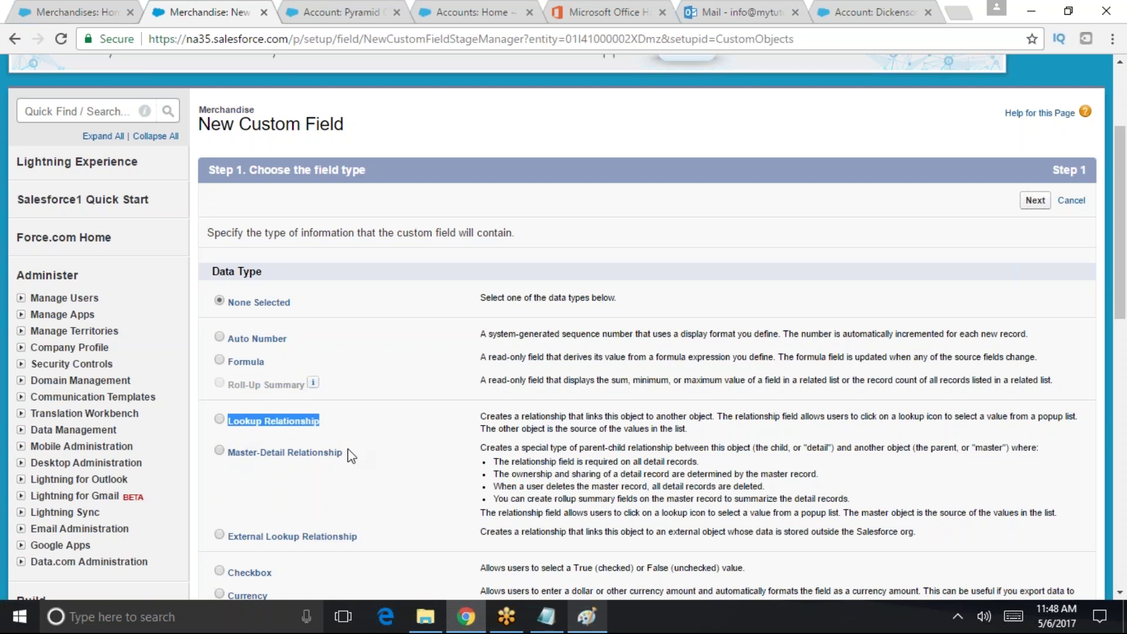
- Select Checkbox as the data type, highlighting its True/False description
scroll(352, 411, down, 1)
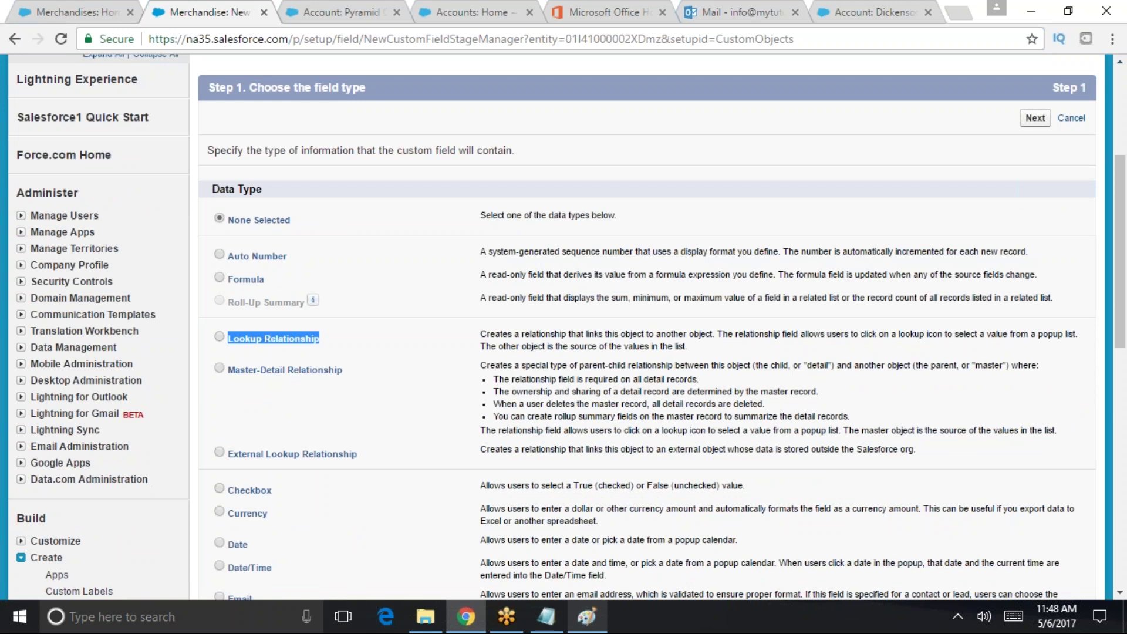
scroll(295, 427, down, 2)
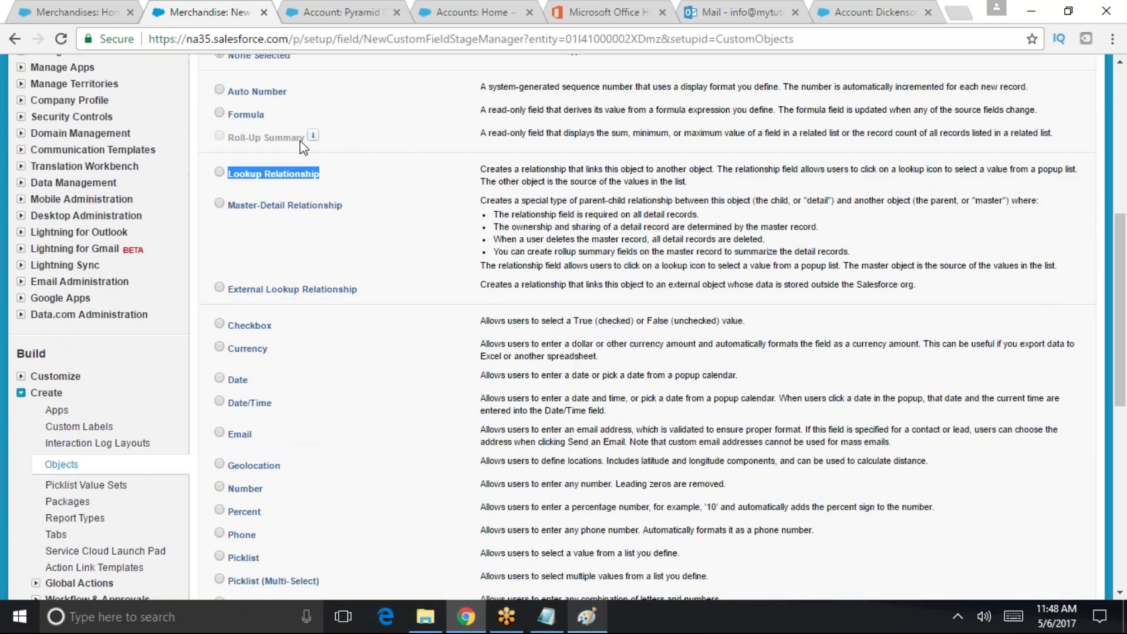
scroll(311, 478, down, 1)
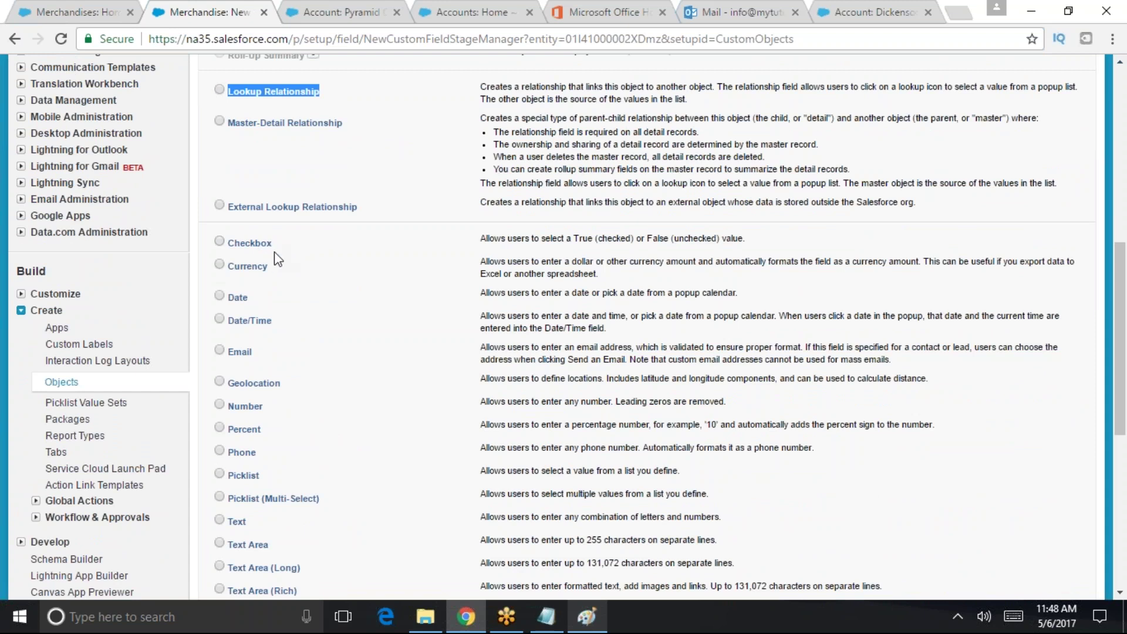
double_click(576, 237)
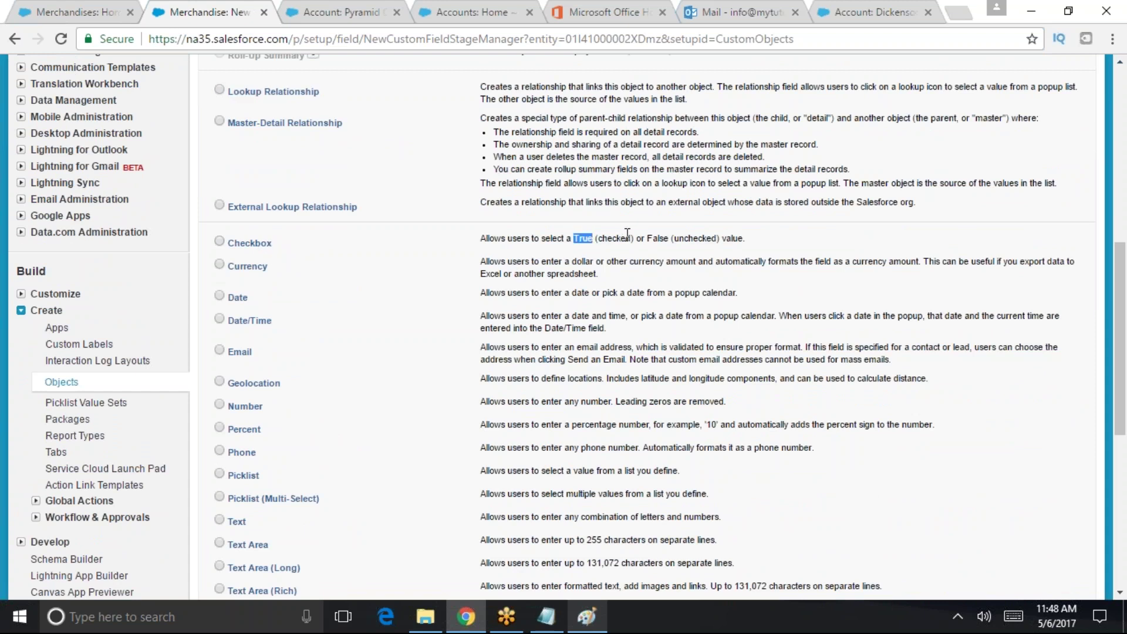
double_click(231, 243)
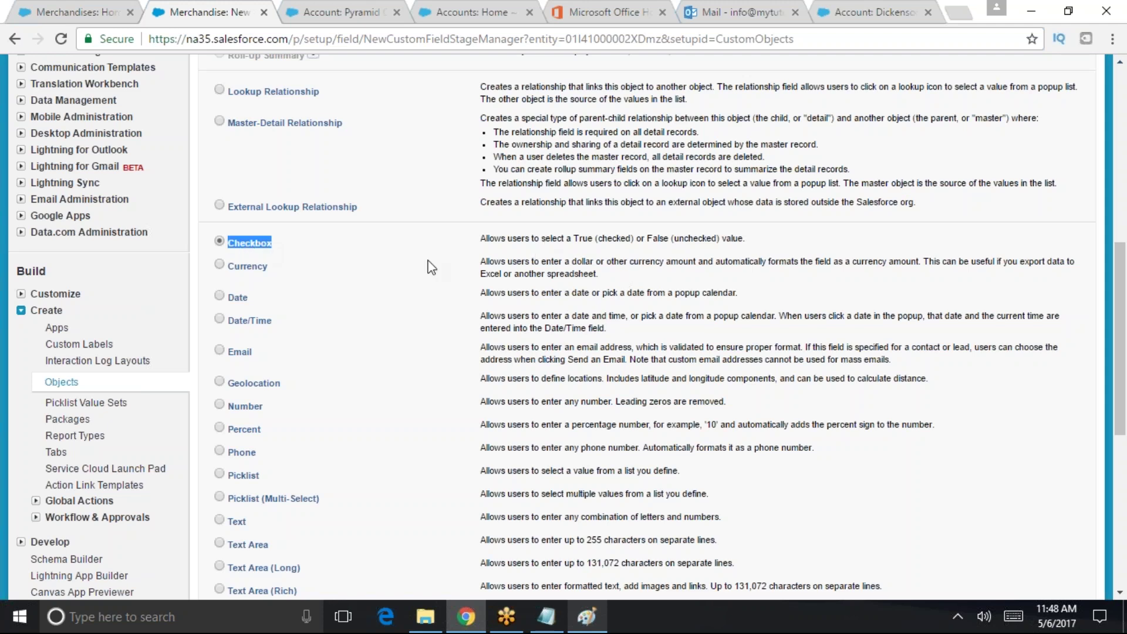
drag(494, 238, 754, 237)
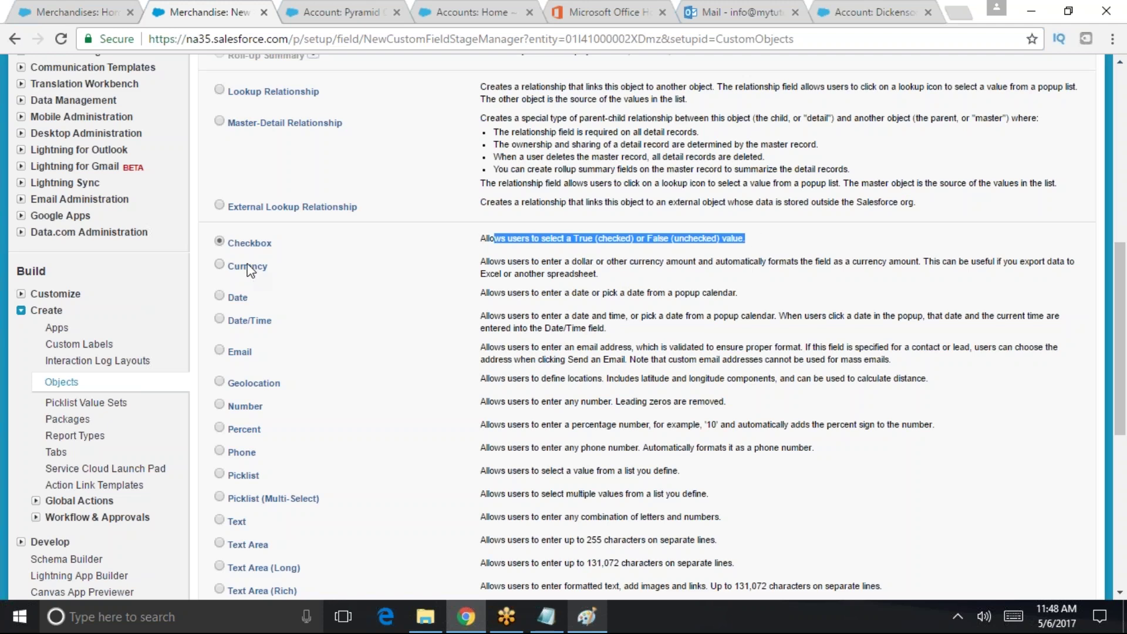
- Select Date instead, then highlight the Date/Time and Email data types
drag(252, 304, 230, 307)
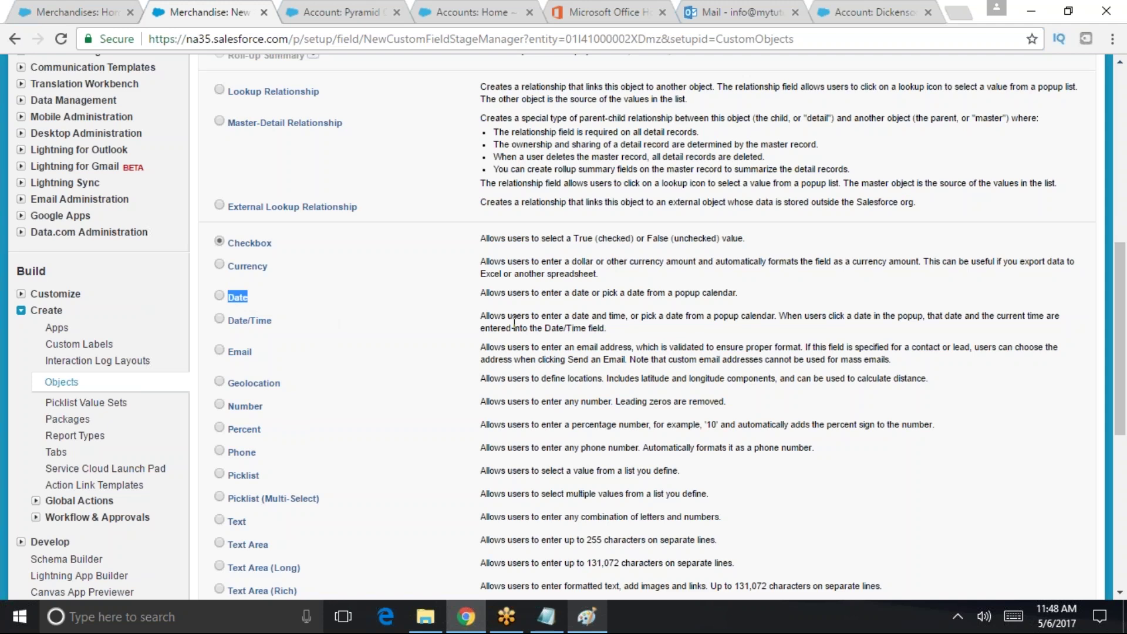
click(237, 301)
drag(322, 322, 228, 322)
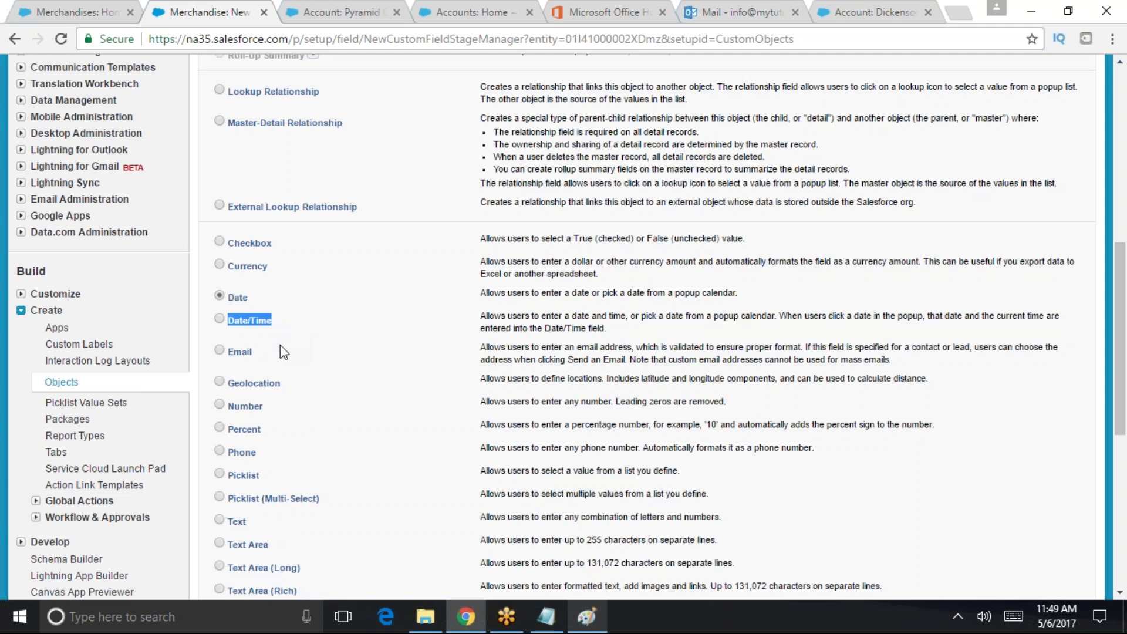
drag(258, 351, 228, 352)
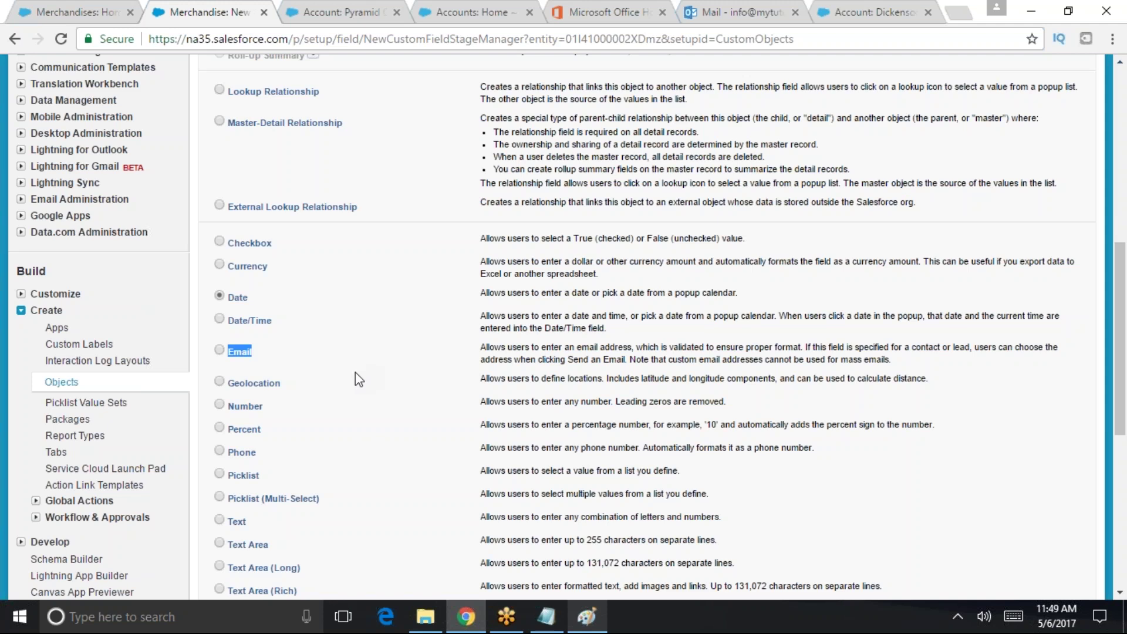
click(251, 351)
scroll(304, 378, down, 2)
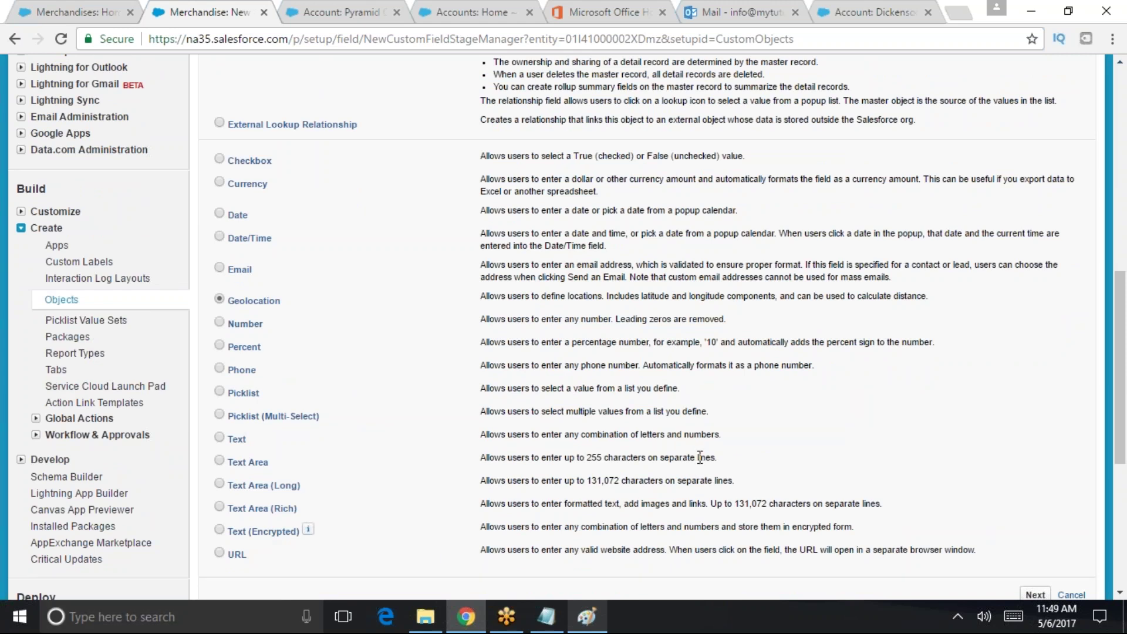
- Highlight Geolocation, Percent and Phone, then choose Picklist as the data type
drag(287, 301, 229, 324)
drag(262, 347, 229, 353)
drag(262, 371, 232, 378)
double_click(253, 392)
click(255, 393)
- Review Picklist (Multi-Select), Text Area's 255 limit, Text Area (Long)'s 131,072 limit, and Text Area (Rich)
drag(333, 426, 223, 418)
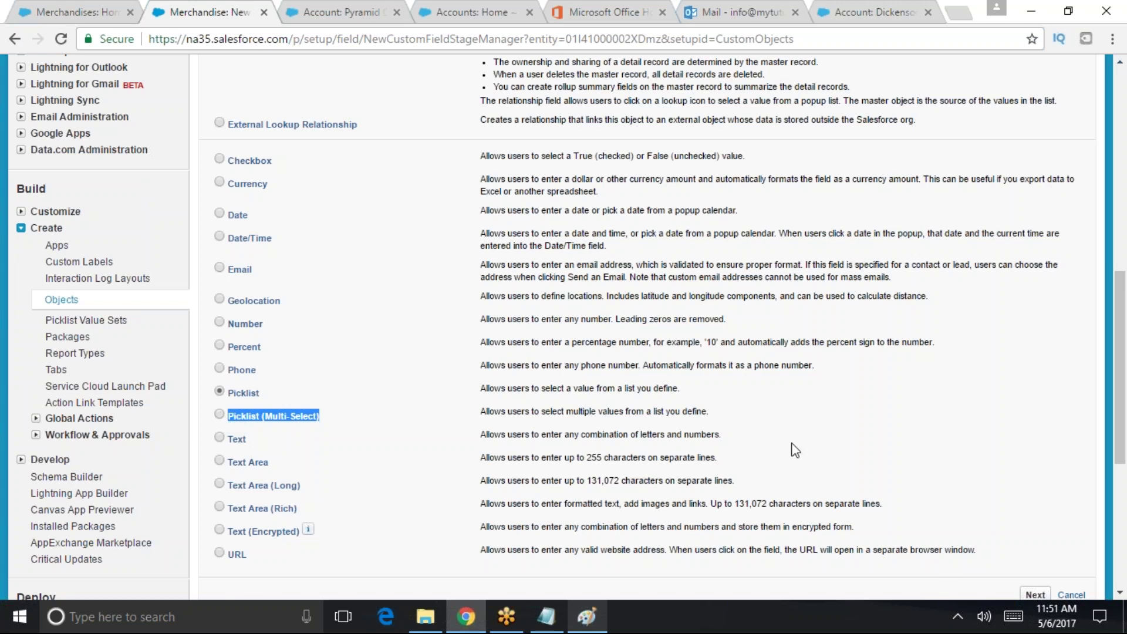
click(526, 468)
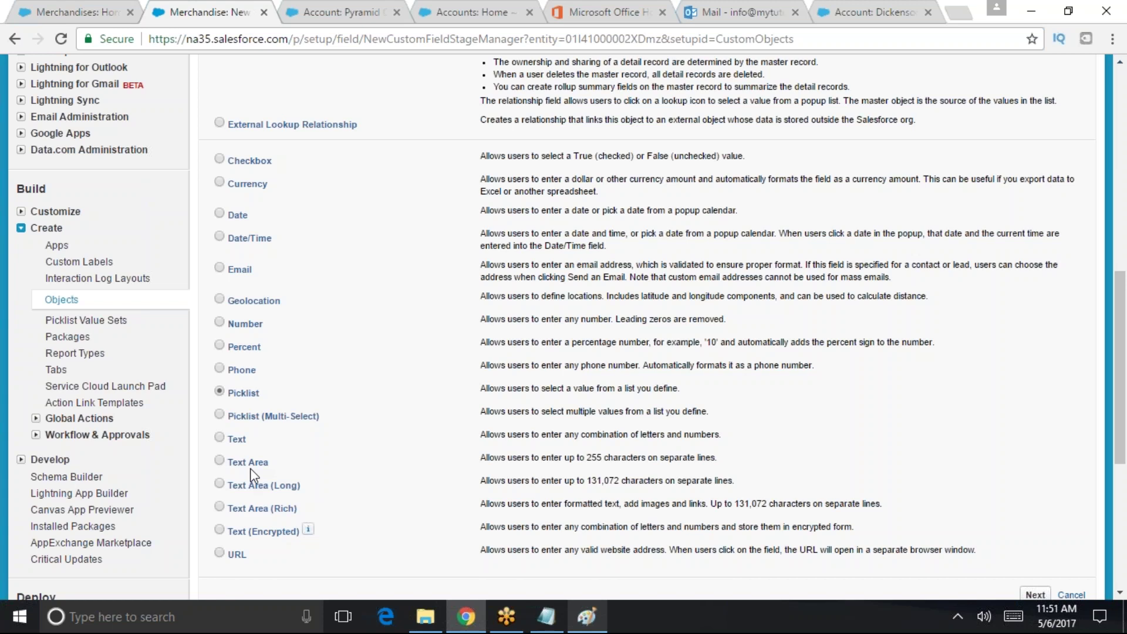
drag(584, 458, 638, 457)
drag(584, 481, 621, 481)
drag(298, 509, 299, 561)
click(235, 534)
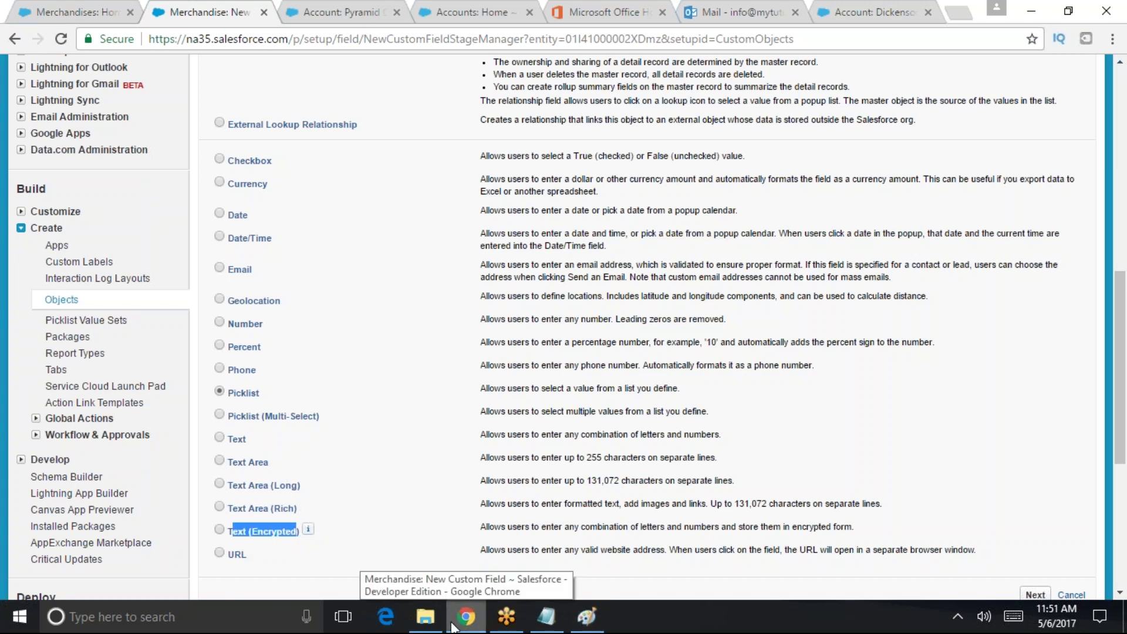
- Highlight URL, then choose Currency as the data type and go on to Step 2
scroll(380, 574, down, 1)
scroll(380, 575, down, 3)
double_click(238, 392)
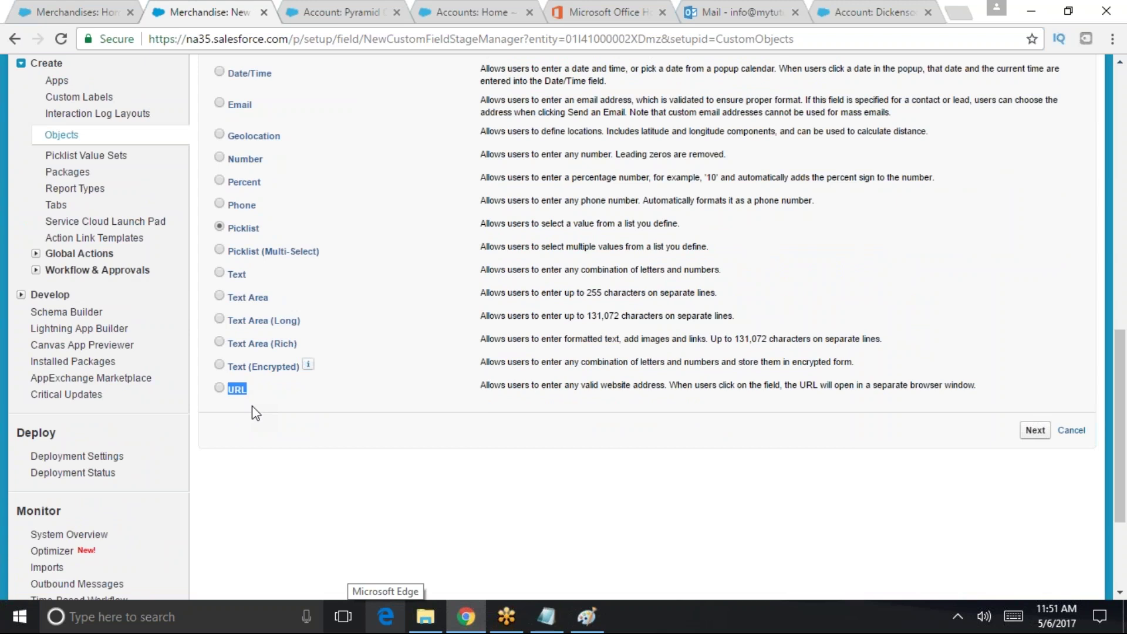
scroll(252, 406, up, 4)
scroll(328, 264, up, 9)
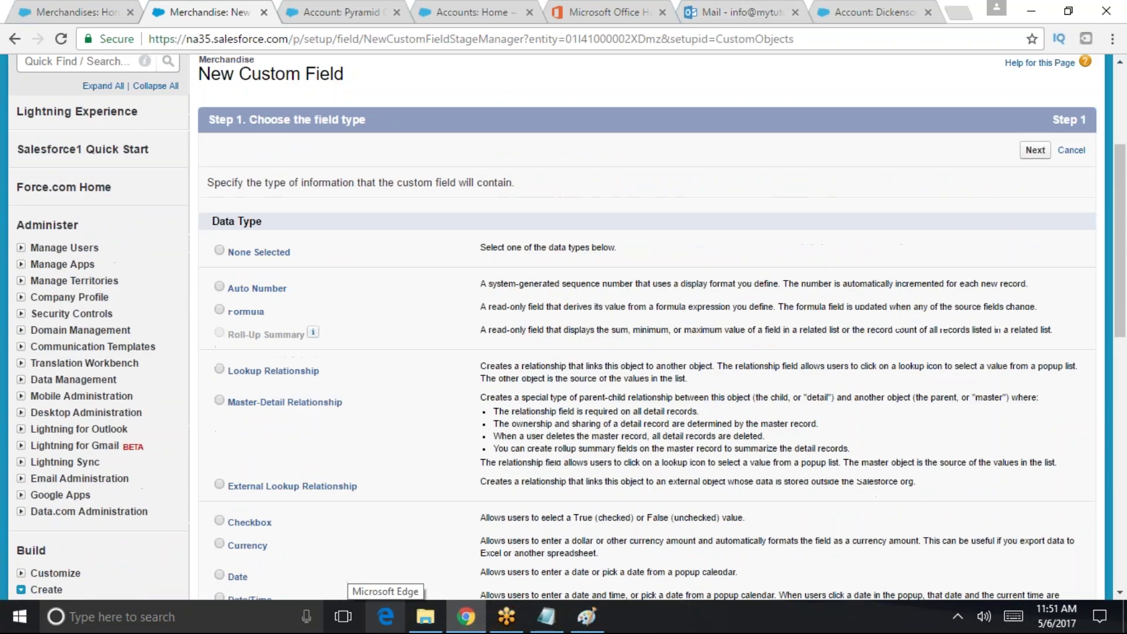
scroll(329, 264, down, 5)
scroll(328, 264, up, 3)
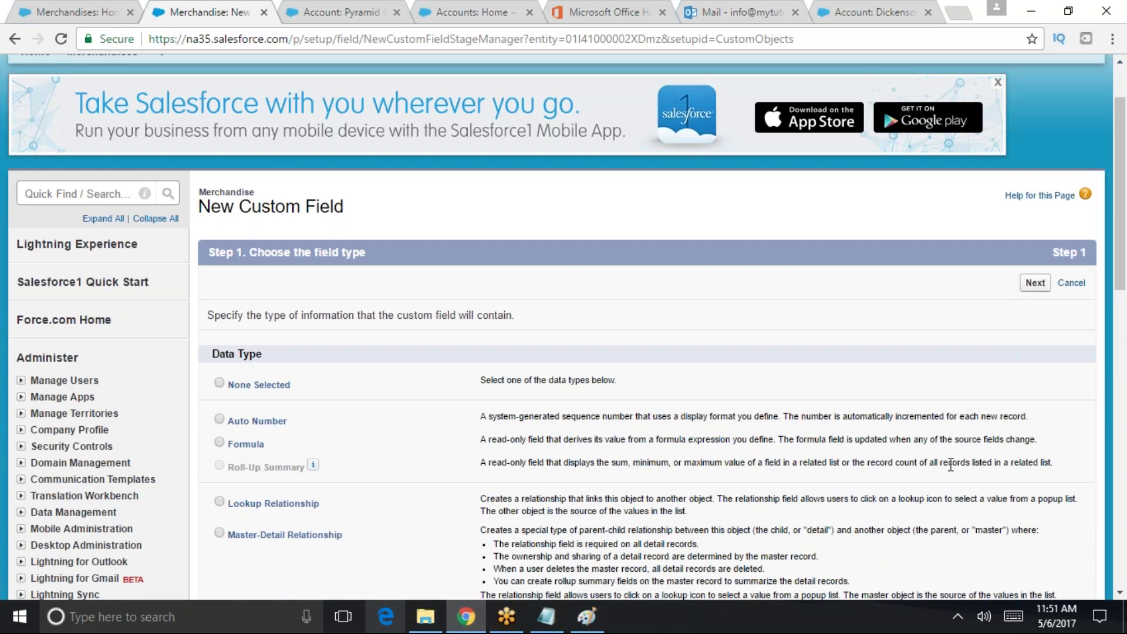
scroll(1018, 405, down, 4)
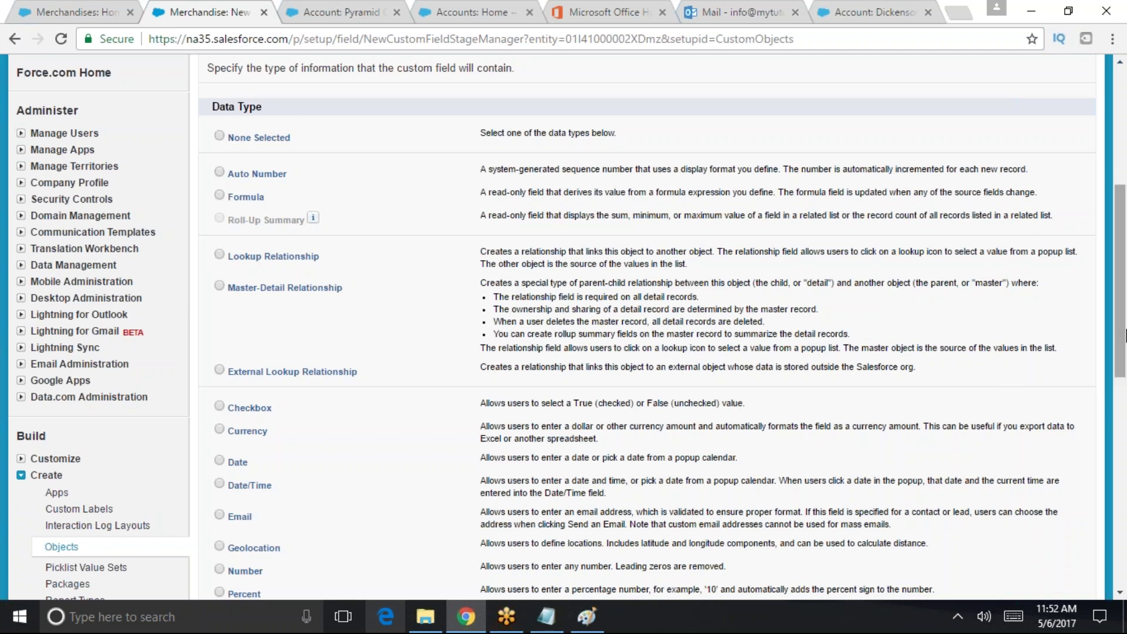
scroll(1123, 333, down, 2)
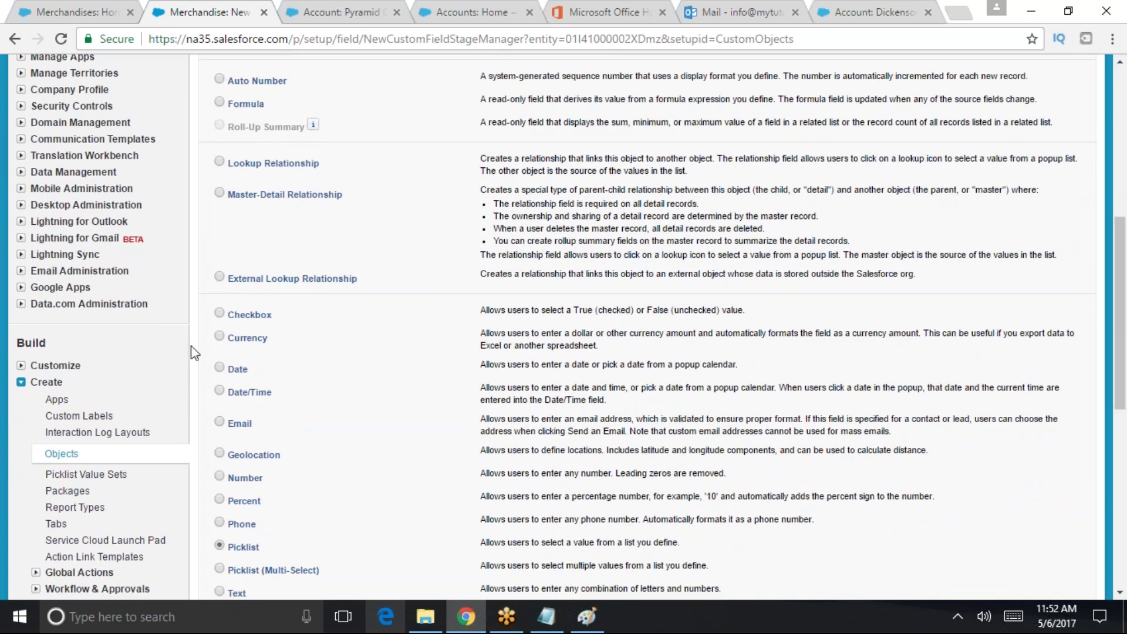
click(218, 336)
scroll(1076, 448, down, 3)
scroll(1078, 450, down, 4)
click(1035, 335)
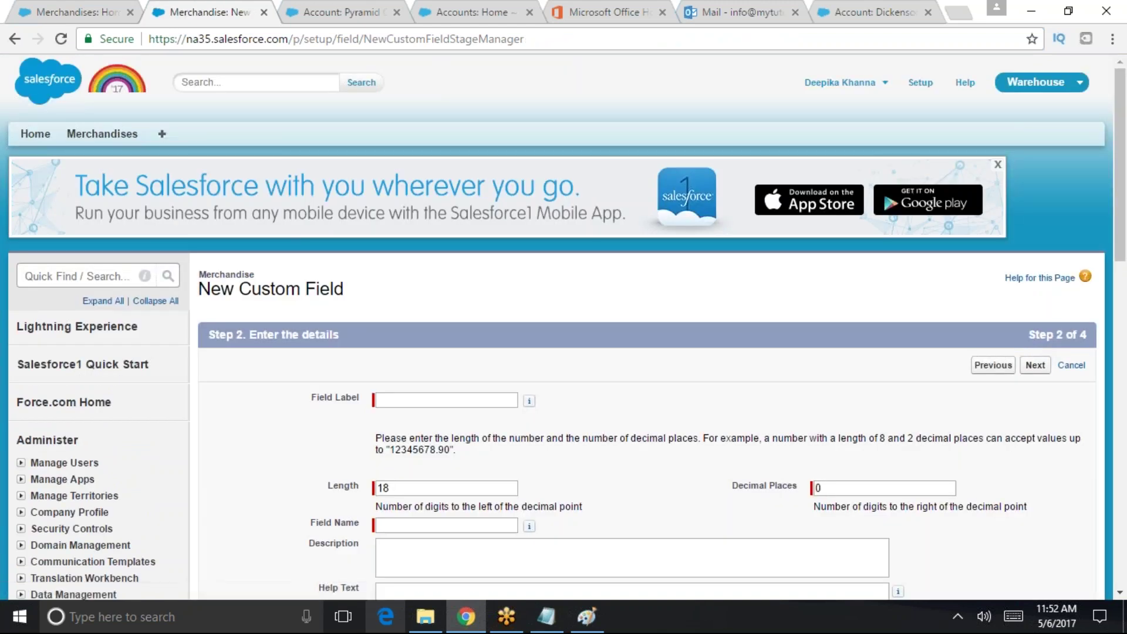
- Complete the Field Label 'Price' so the Field Name fills in
scroll(423, 359, down, 2)
scroll(423, 359, down, 1)
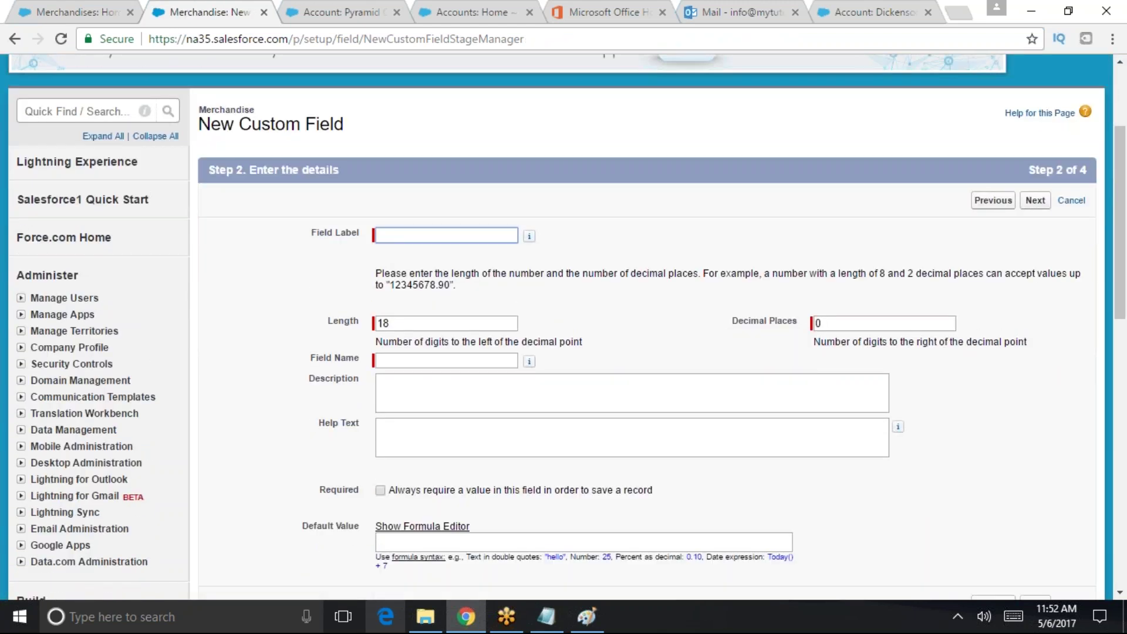
text(ice)
click(568, 317)
- Set Length to 16 and Decimal Places to 3
drag(398, 324, 369, 325)
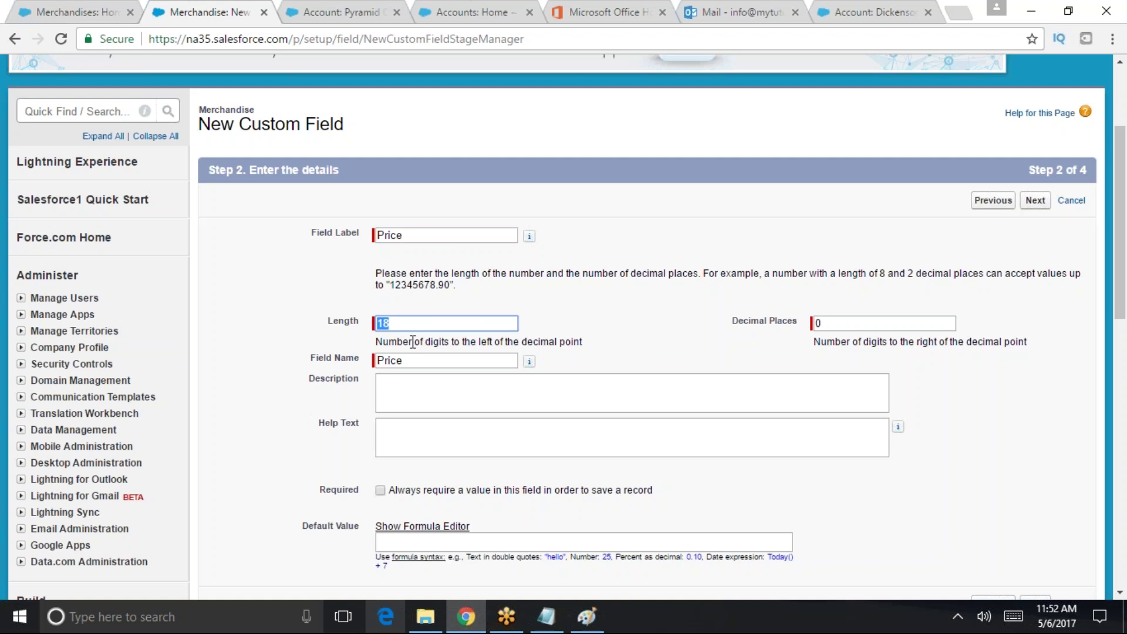
click(402, 325)
key(BackSpace)
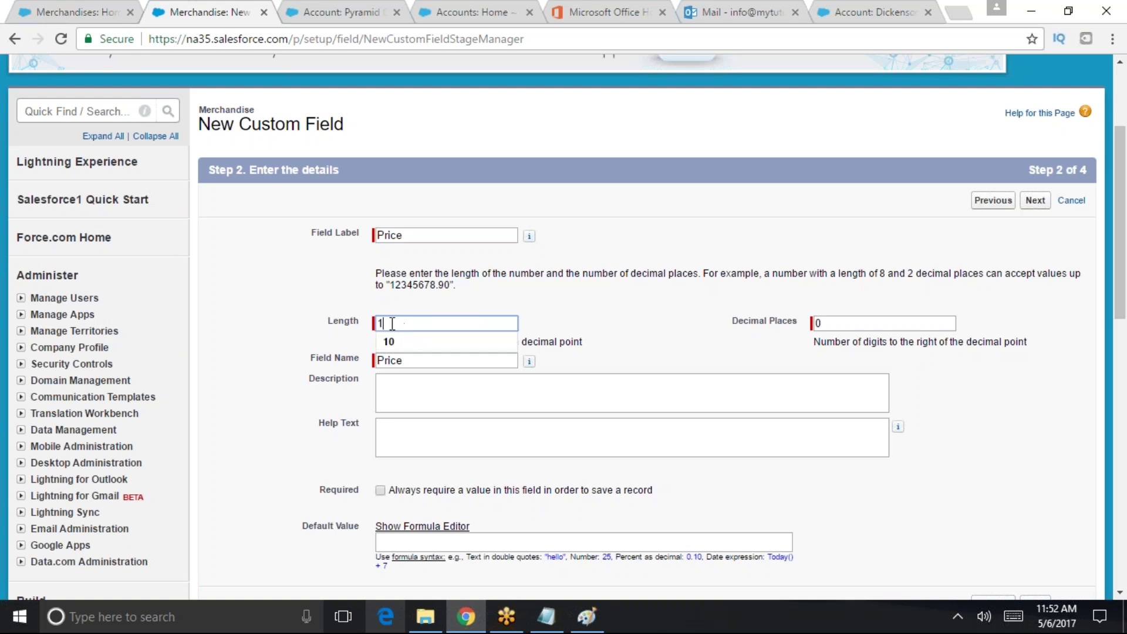
text(5)
key(ctrl+a)
click(480, 328)
key(BackSpace)
key(BackSpace)
text(16)
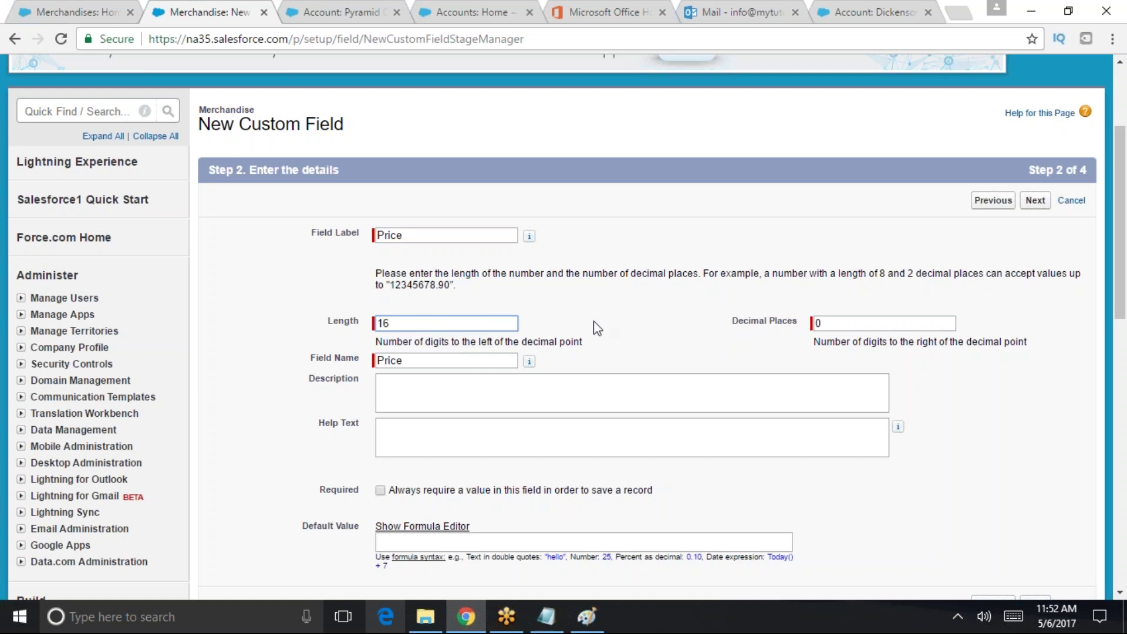
click(869, 322)
text(2)
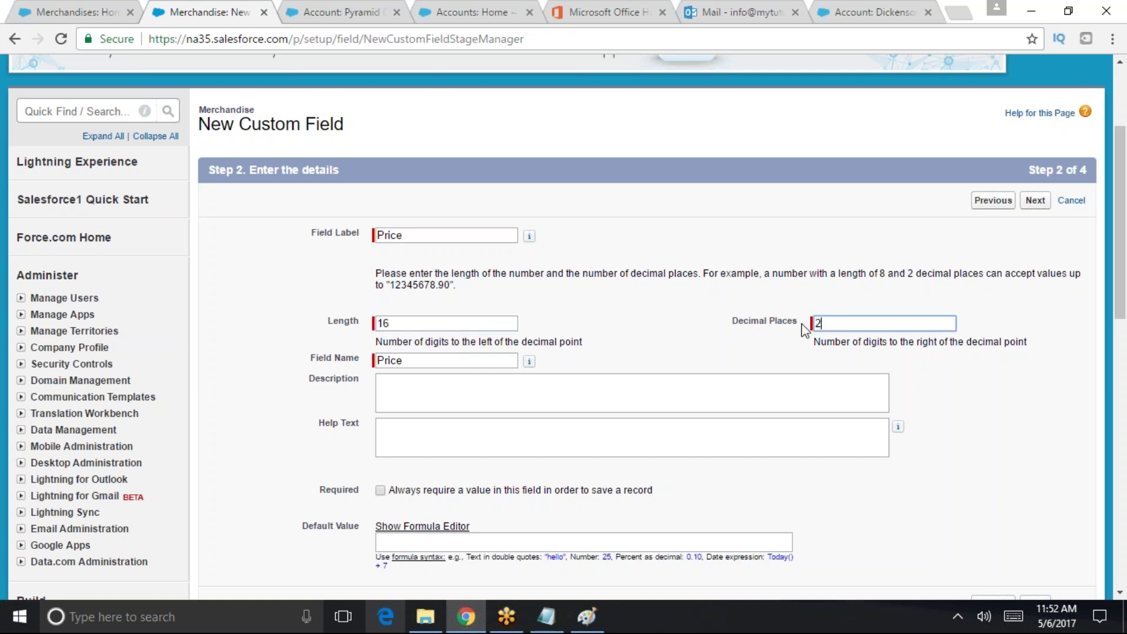
key(BackSpace)
text(3)
- Check the length 16 hint text and the auto-filled Field Name 'Price'
scroll(781, 294, down, 1)
drag(410, 237, 458, 241)
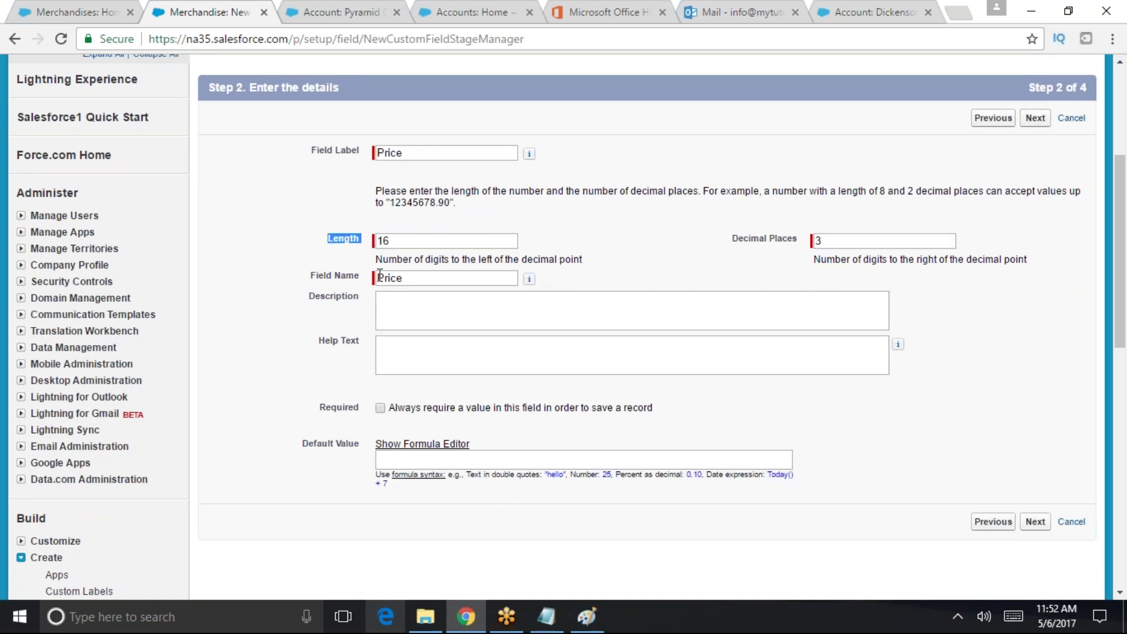
drag(383, 263, 669, 268)
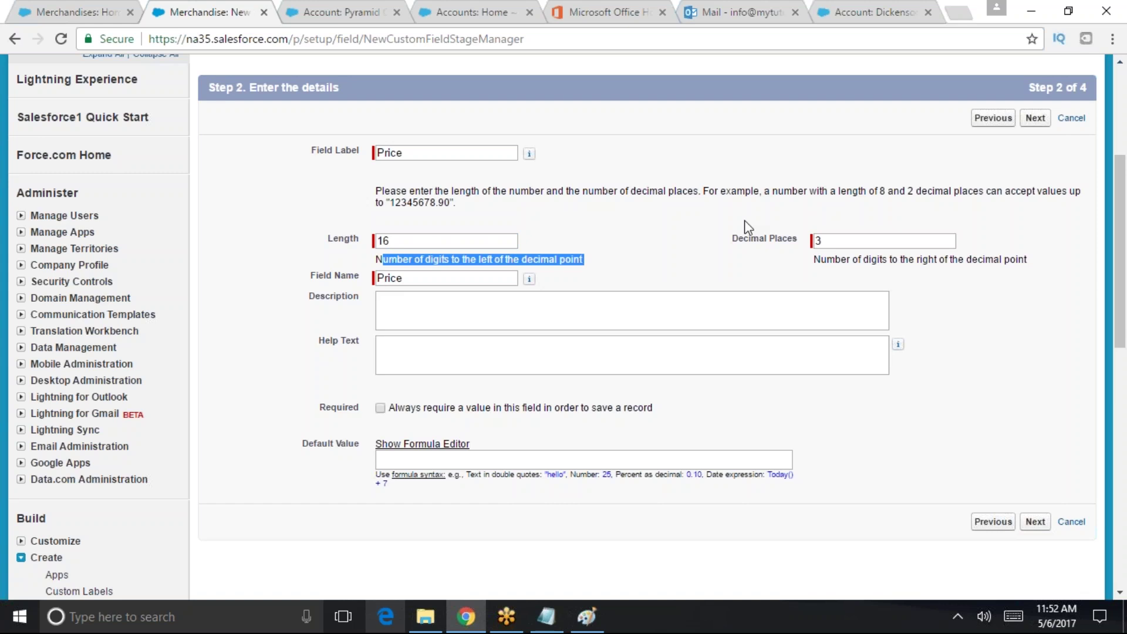
click(416, 279)
drag(420, 279, 371, 278)
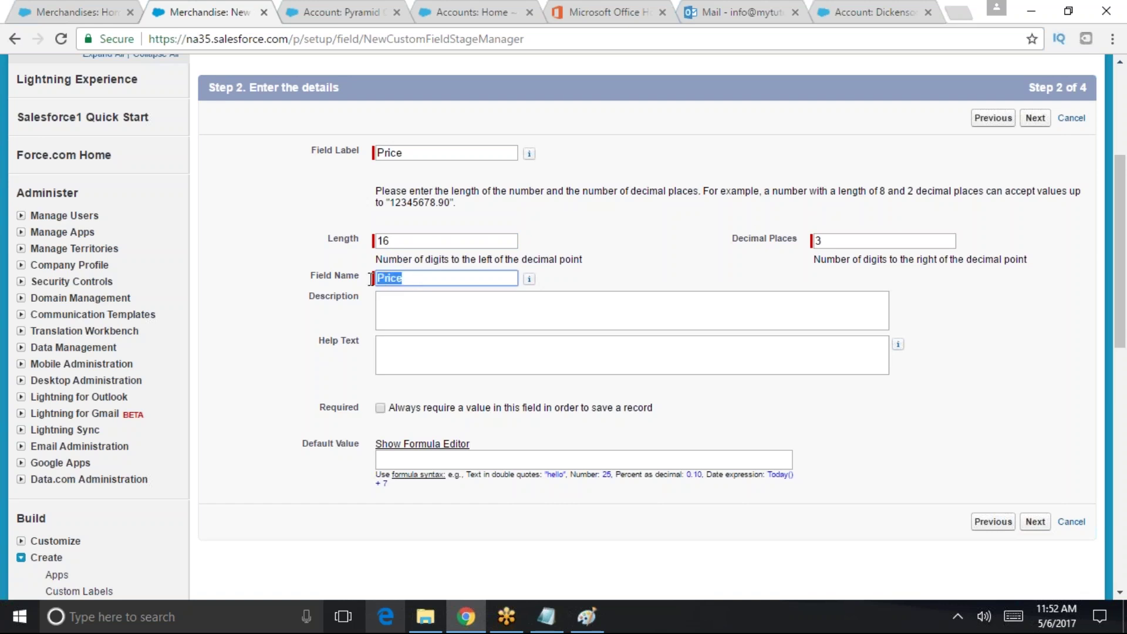
mouse_move(529, 280)
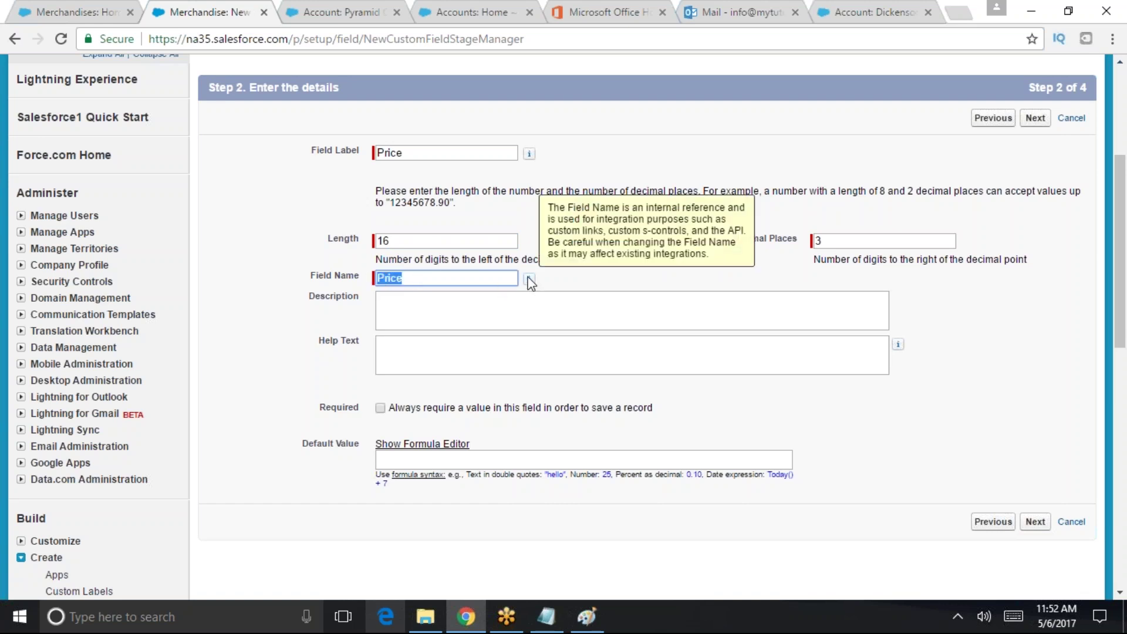
- Enter the help text 'Price of the merchandise'
click(433, 317)
click(415, 349)
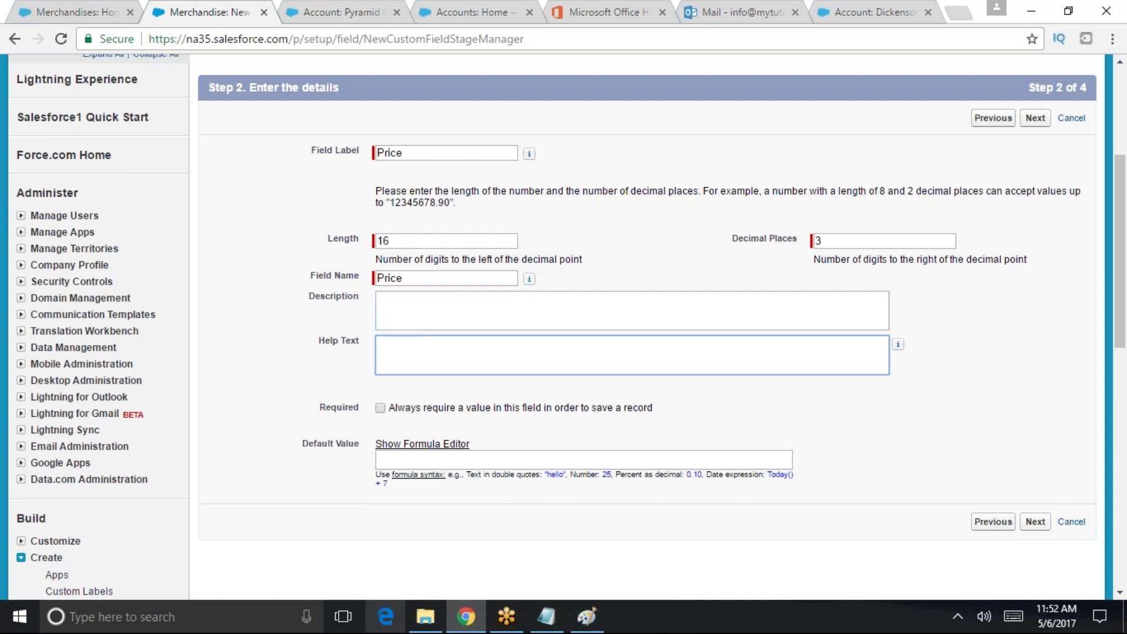
text(Pirce)
key(BackSpace)
key(BackSpace)
key(BackSpace)
text(ce of the mecrch)
key(BackSpace)
key(BackSpace)
text(handise)
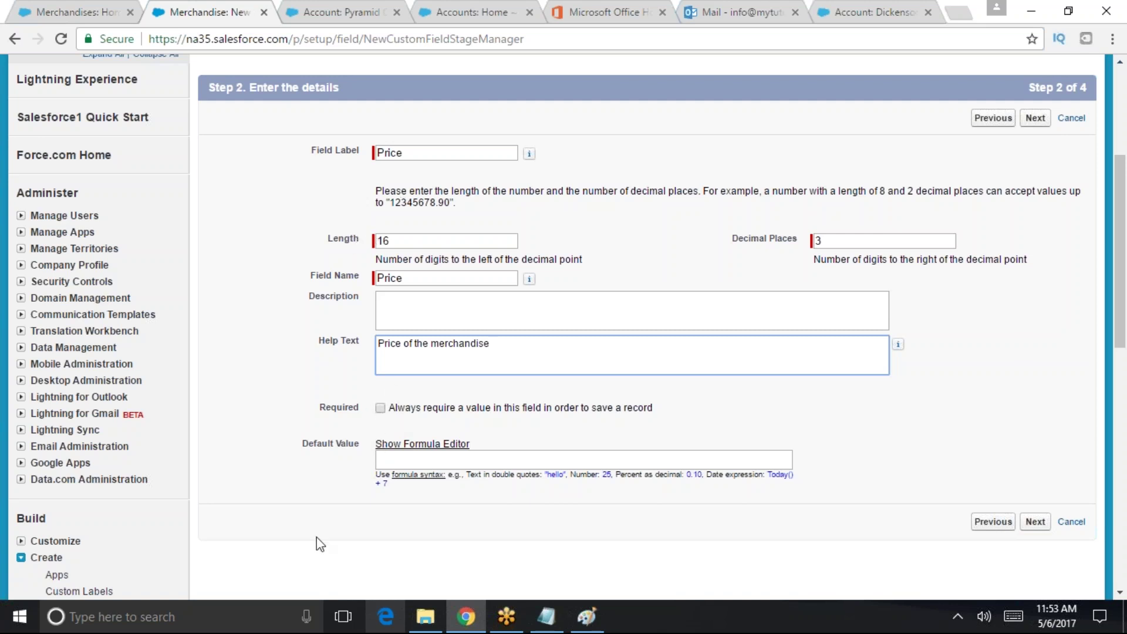
- Review the Price label and Default Value setting, then submit the field details
click(410, 463)
click(448, 155)
drag(449, 160, 348, 158)
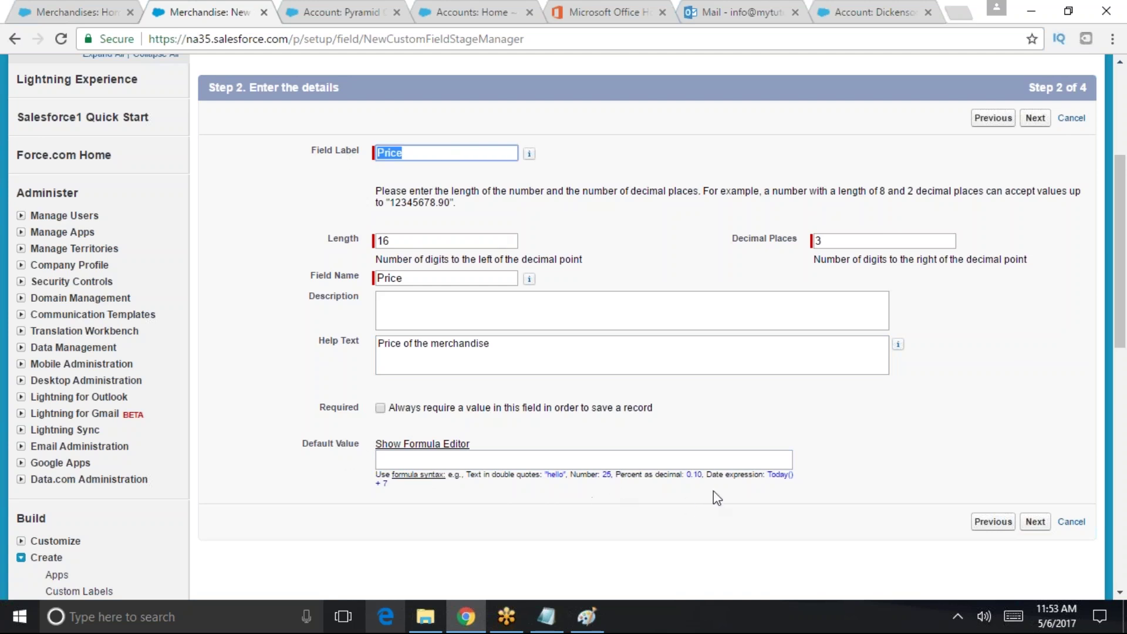
drag(370, 445, 299, 441)
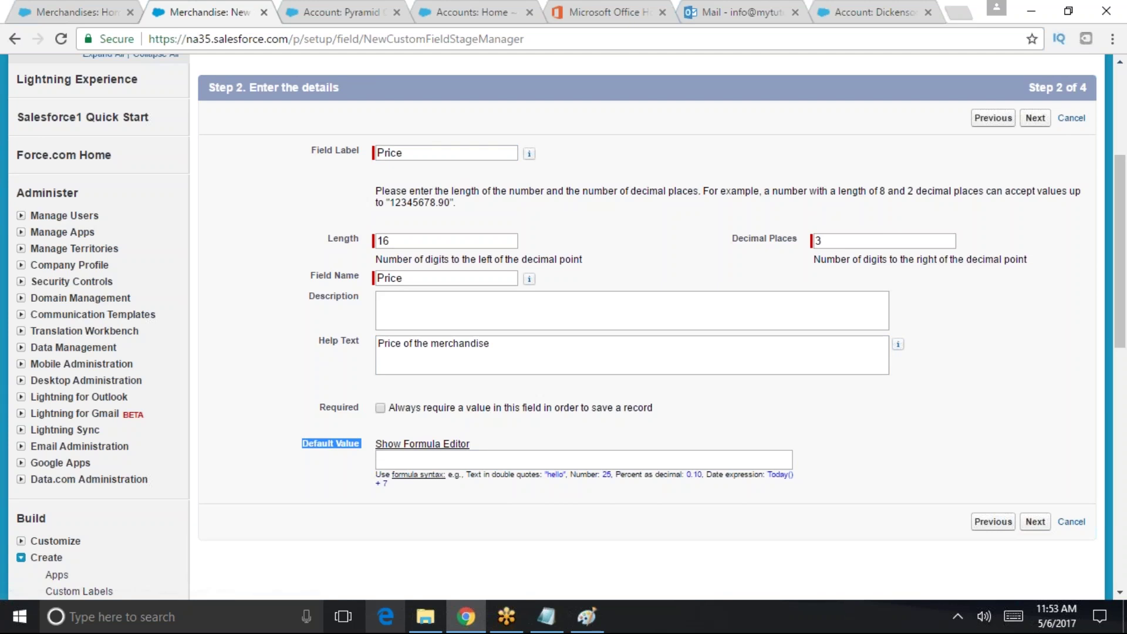
click(419, 459)
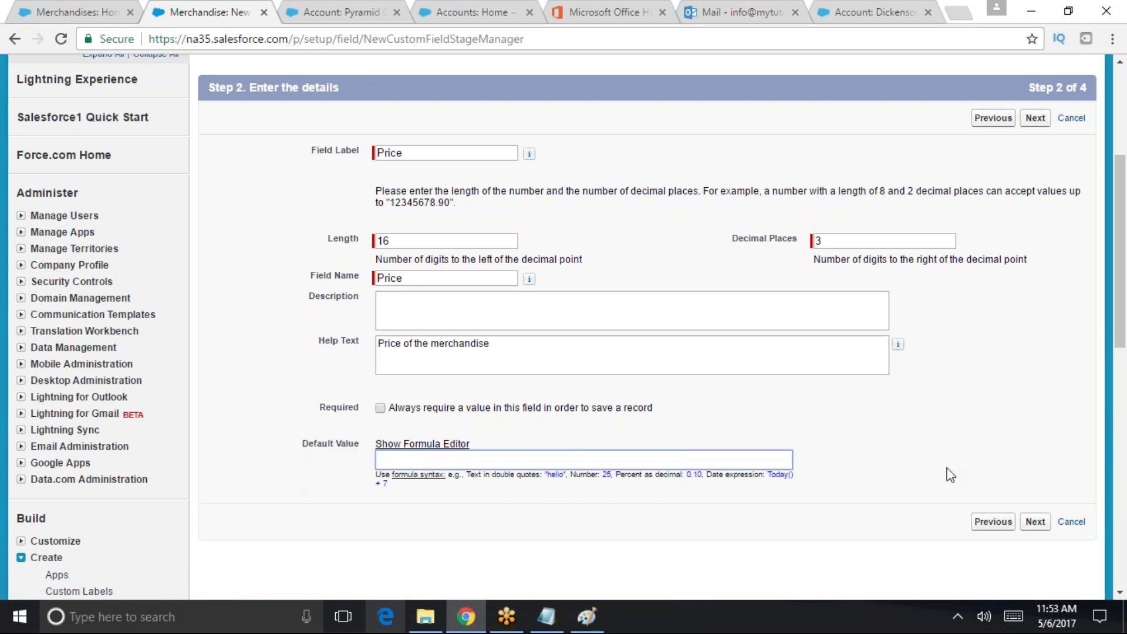
click(1035, 524)
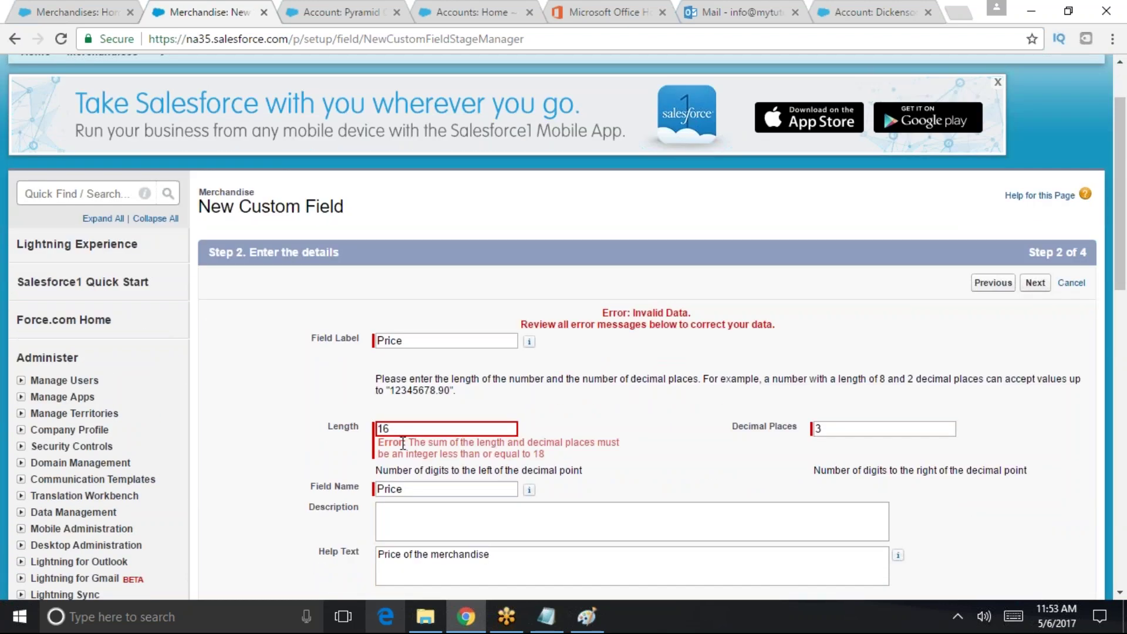
- Clear the Length error by changing Price's Decimal Places from 3 to 2 and resubmitting
drag(407, 443, 554, 453)
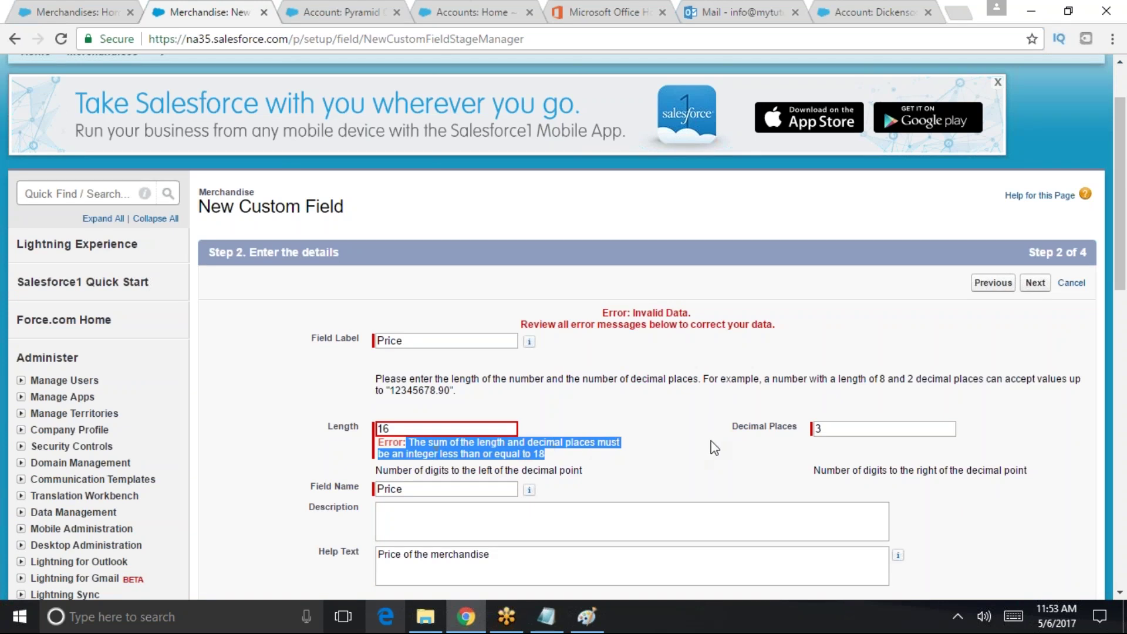
click(826, 449)
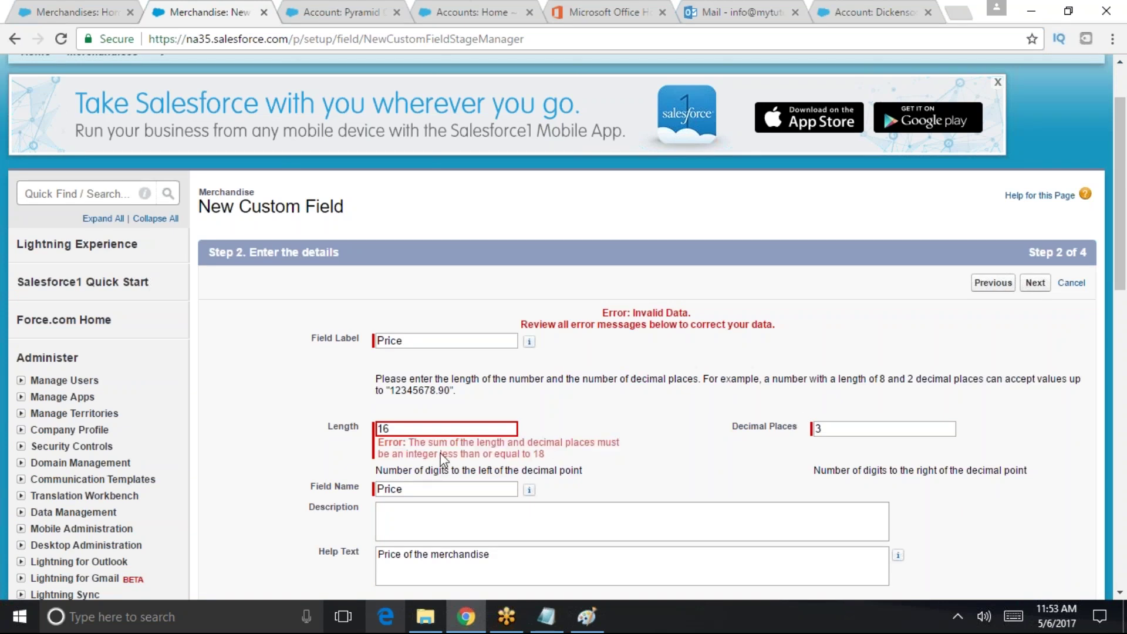
scroll(512, 448, down, 3)
scroll(529, 311, down, 3)
click(847, 103)
key(BackSpace)
text(2)
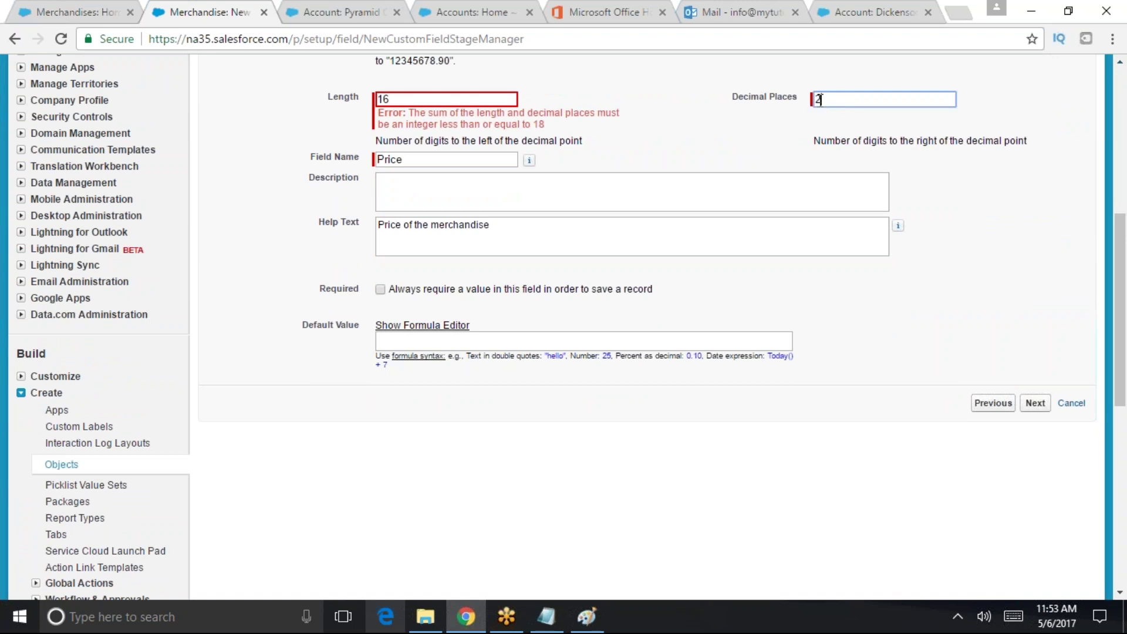
click(1036, 404)
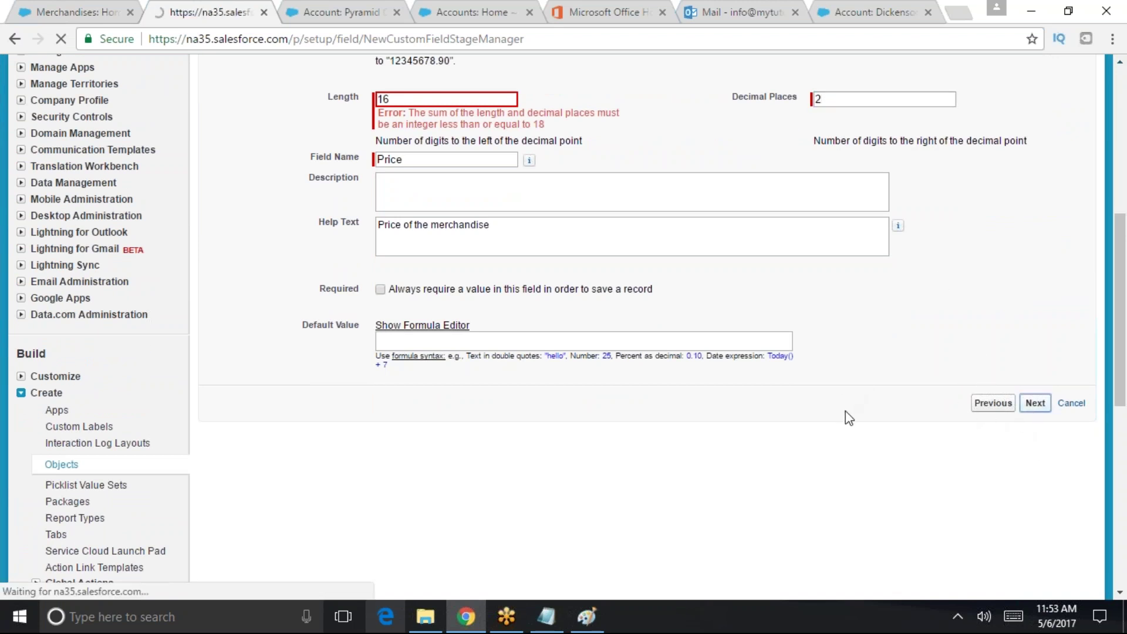
scroll(526, 357, down, 7)
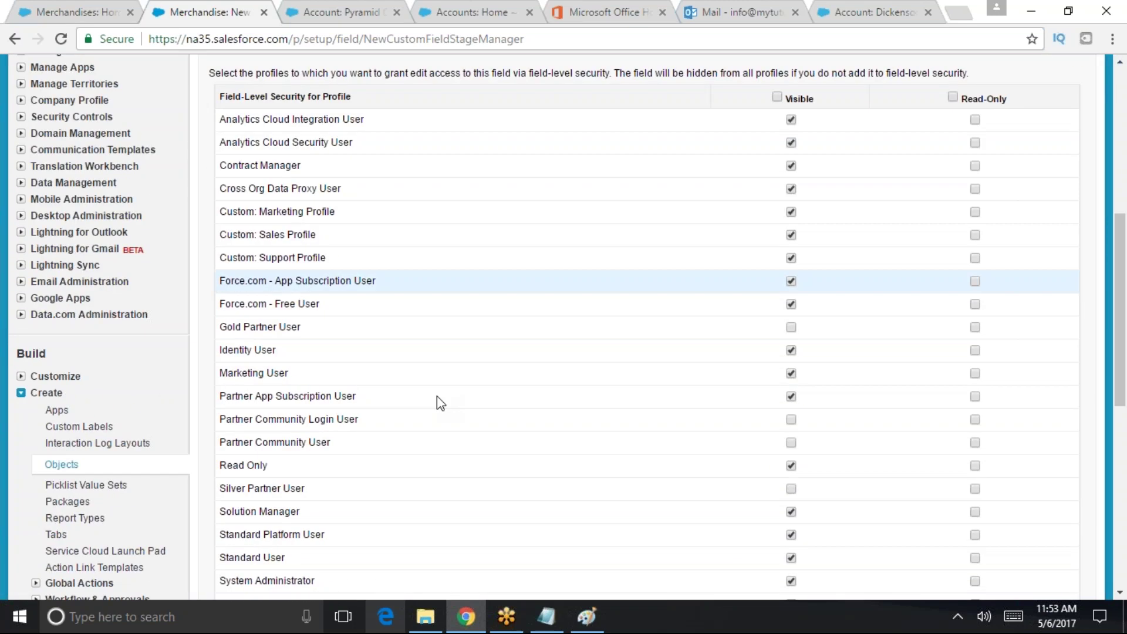
- Make the Price field visible to every profile
click(777, 97)
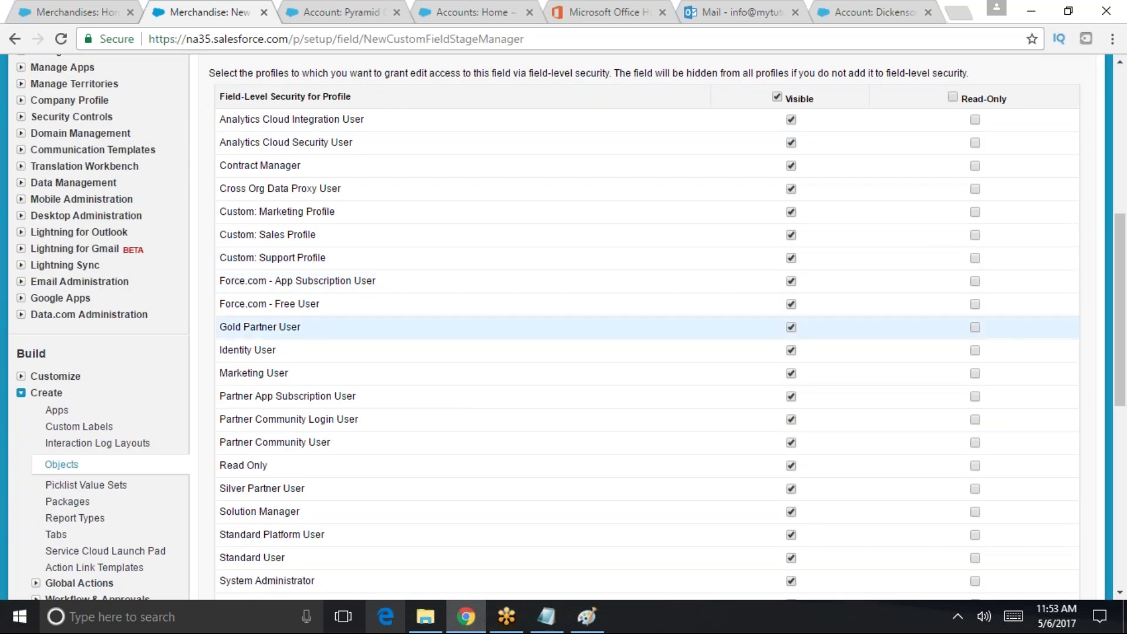
scroll(473, 353, down, 6)
scroll(704, 227, up, 4)
scroll(812, 327, down, 4)
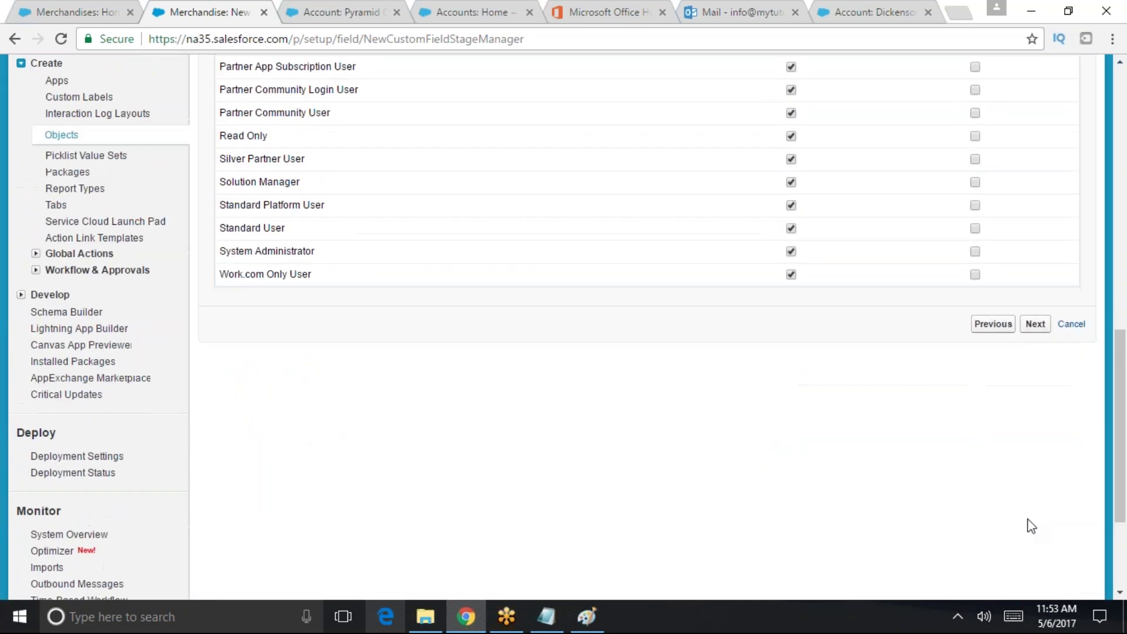
click(1035, 323)
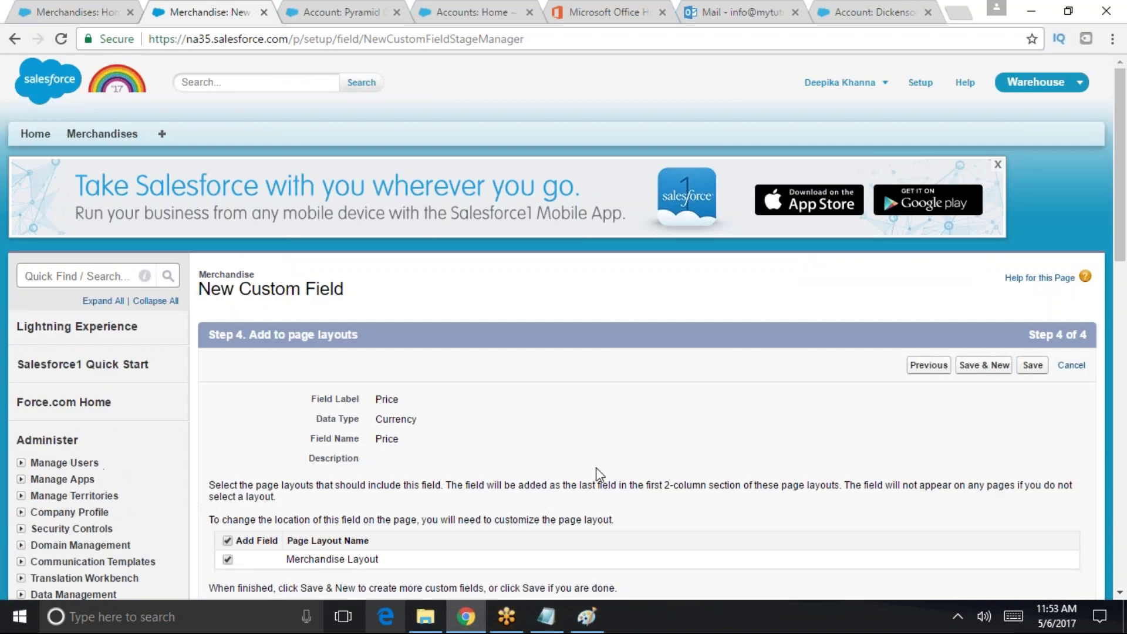
- Keep Price on the Merchandise Layout and save the field
scroll(665, 465, down, 4)
drag(422, 314, 294, 314)
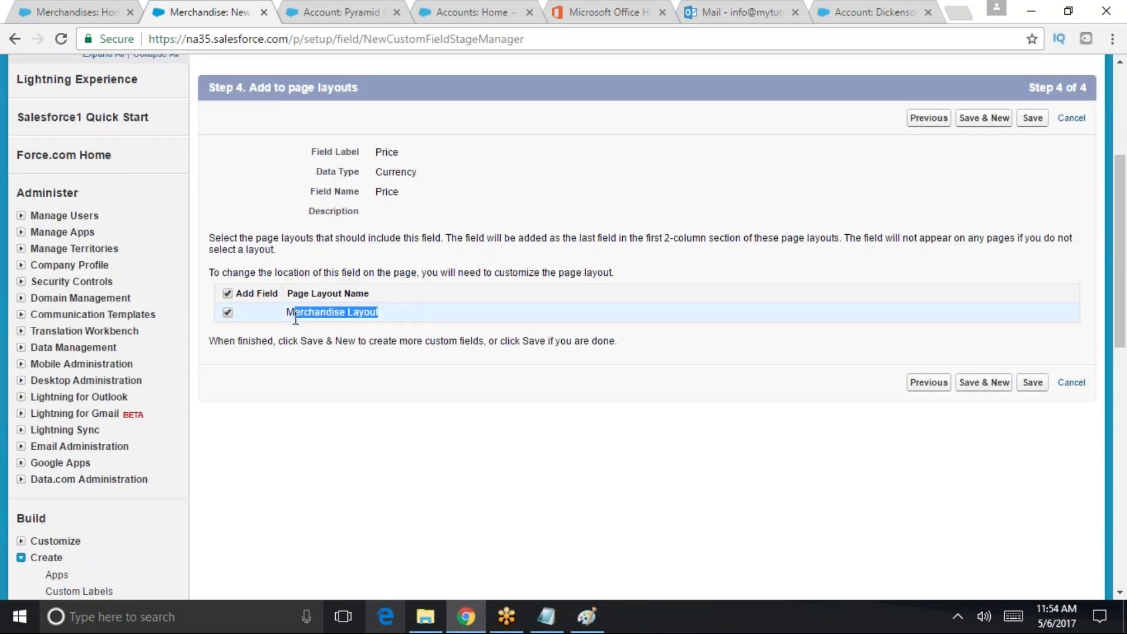
click(1032, 382)
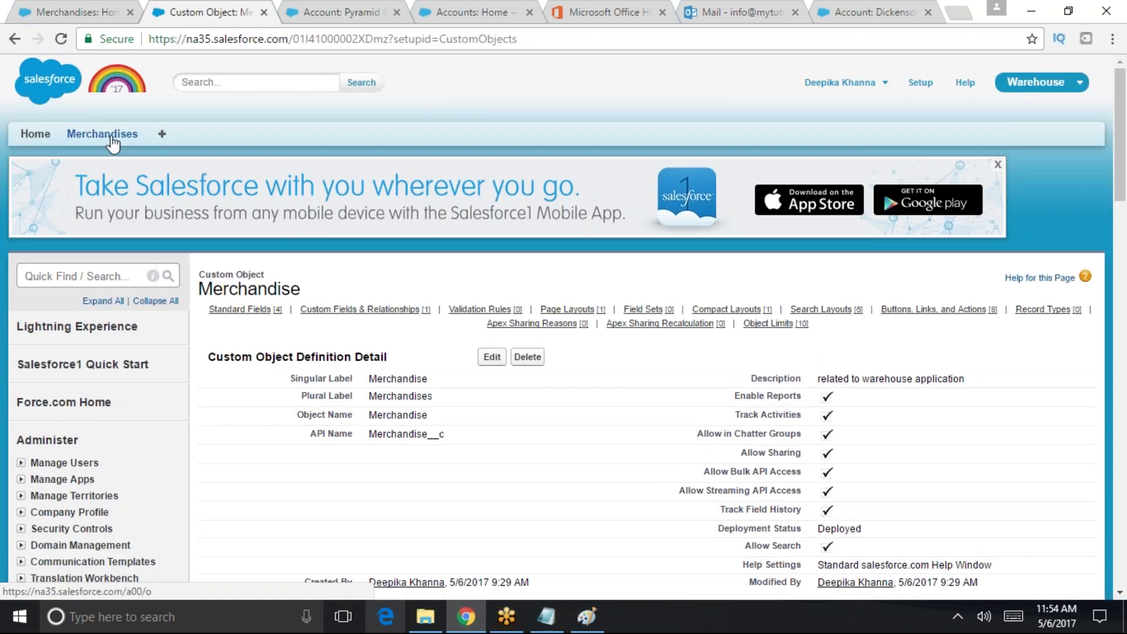
- Check that Price appears on a New Merchandise form, then go back to the Merchandises list unsaved
click(103, 133)
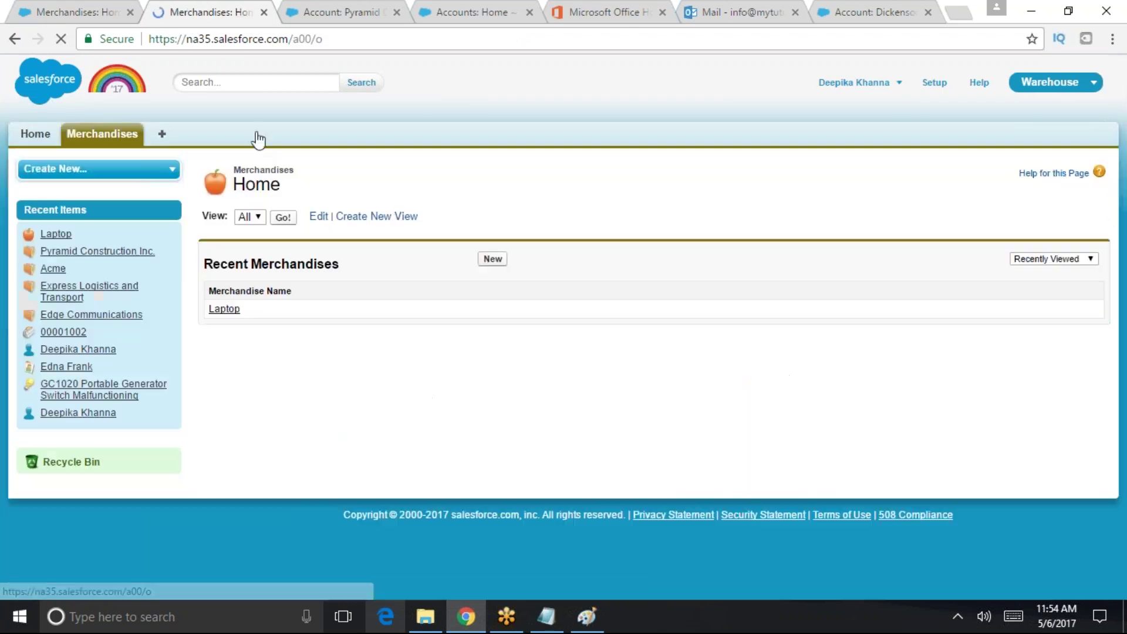
click(496, 260)
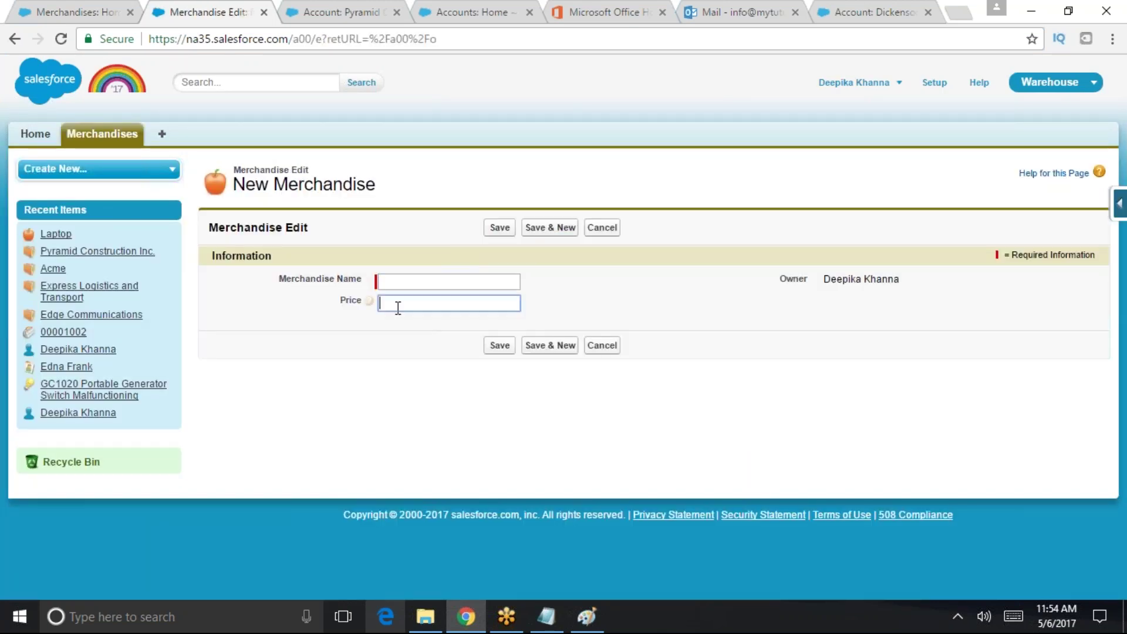
click(398, 304)
mouse_move(370, 308)
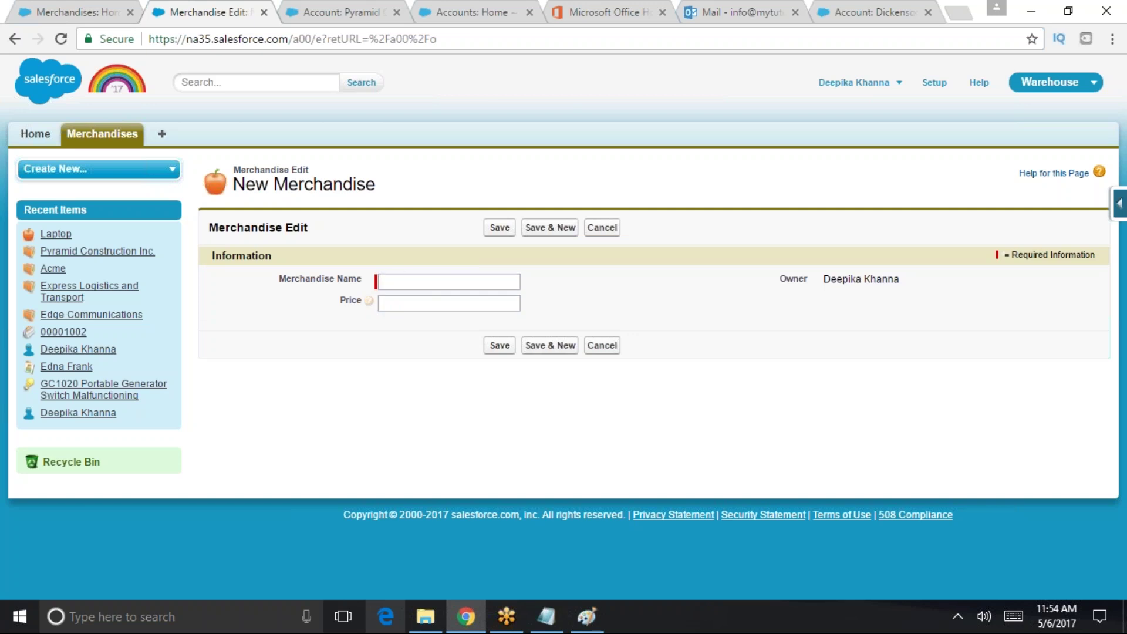
click(404, 319)
click(101, 131)
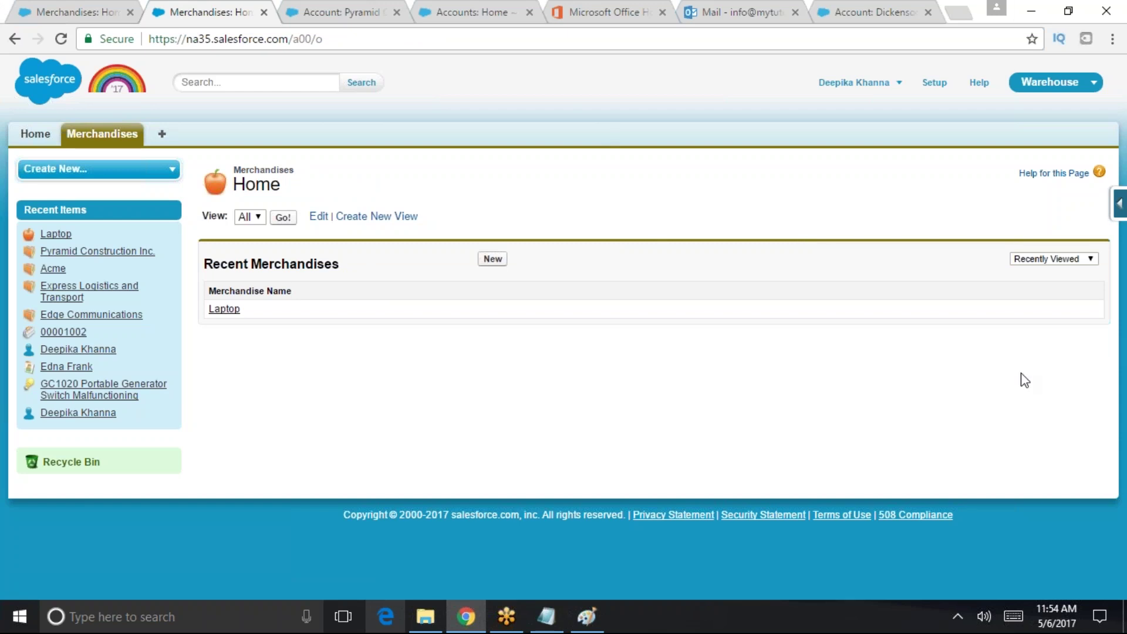
click(1119, 204)
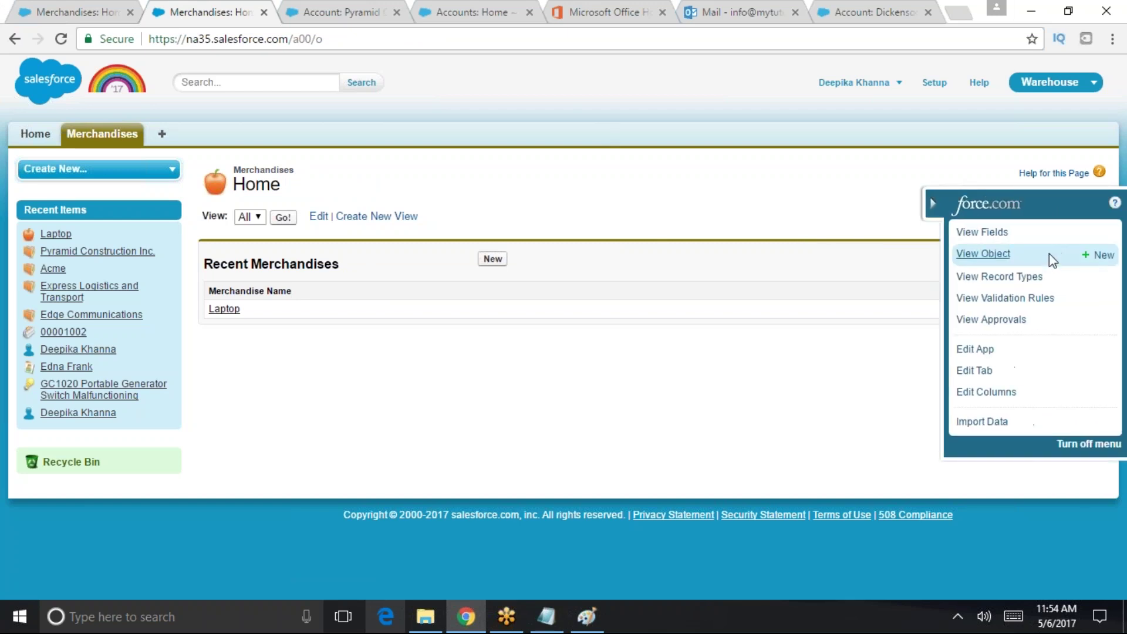
- Start a new Number custom field on Merchandise and enter the label Quantity
triple_click(882, 157)
mouse_move(1105, 236)
click(1105, 236)
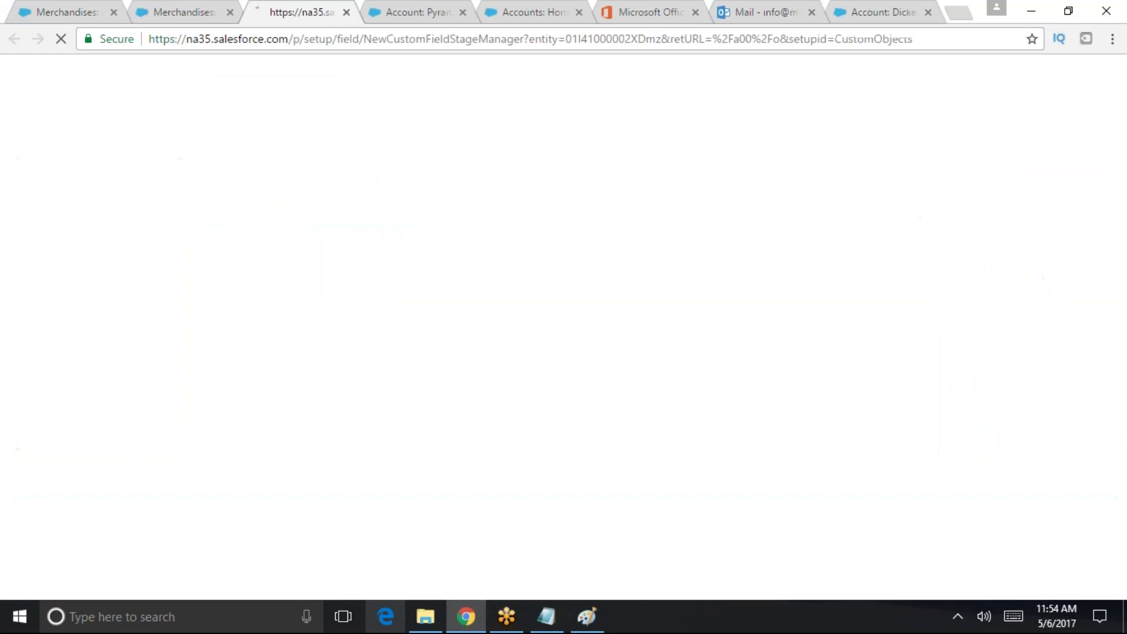
scroll(469, 469, down, 3)
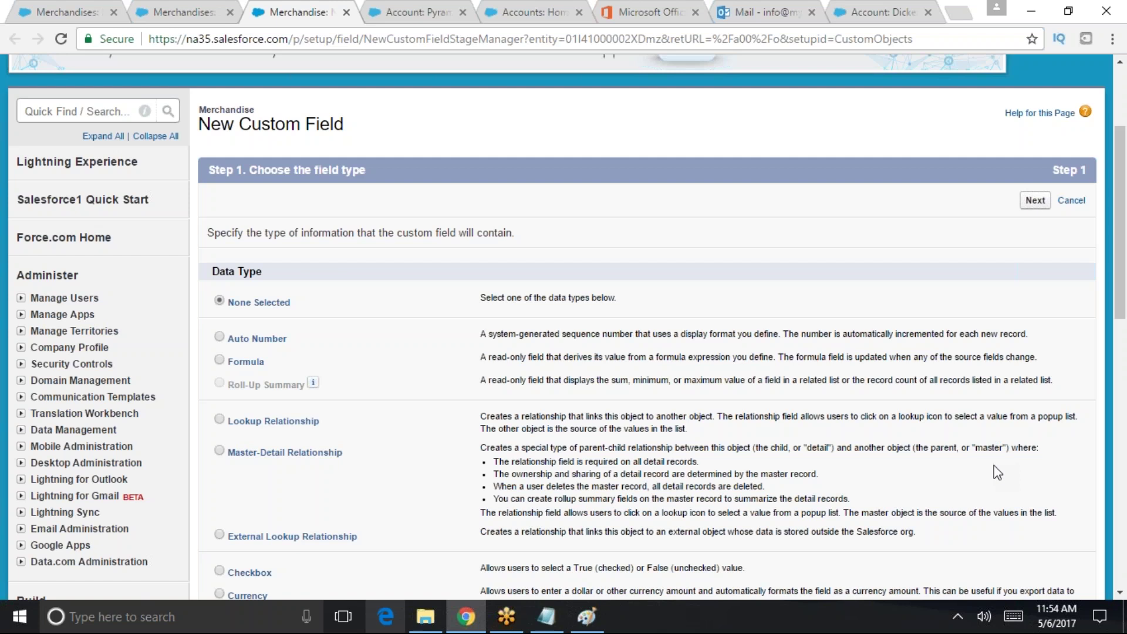
scroll(249, 491, down, 4)
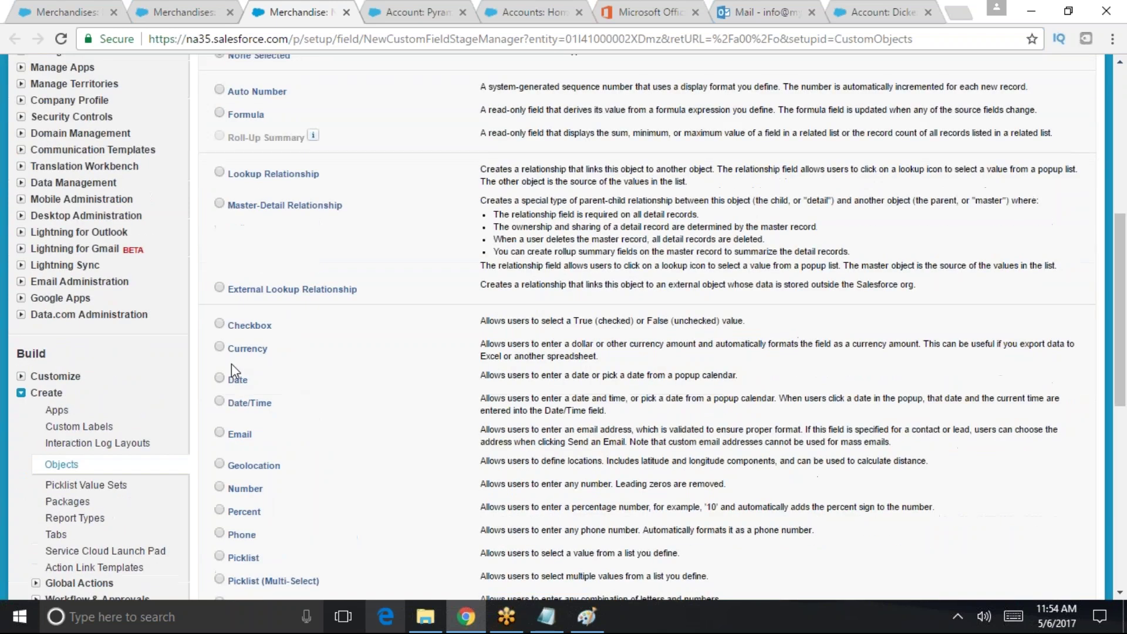
scroll(235, 535, down, 3)
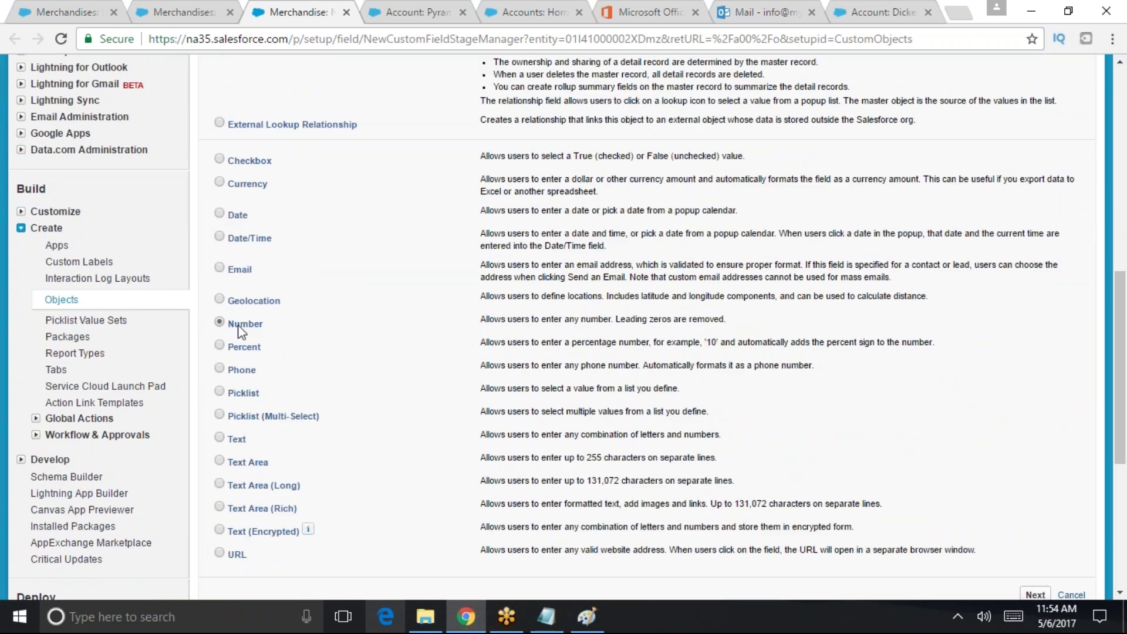
scroll(1069, 558, down, 3)
click(1035, 431)
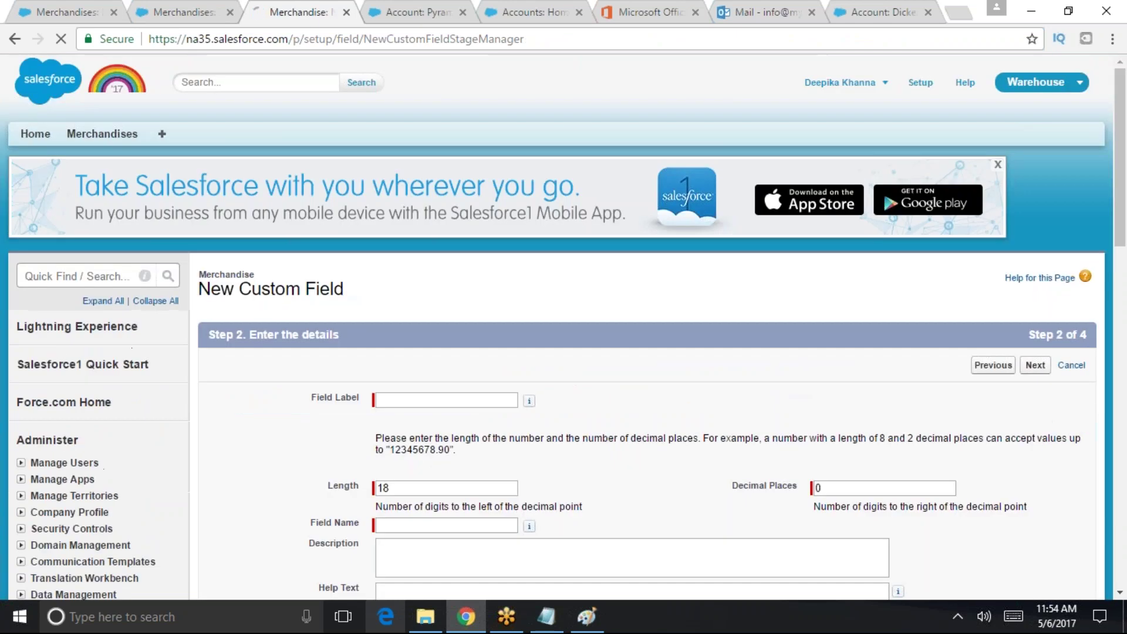
click(385, 397)
text(Quantity)
- Auto-fill the Field Name from Quantity and confirm Length 18 and Decimal Places 0
key(Tab)
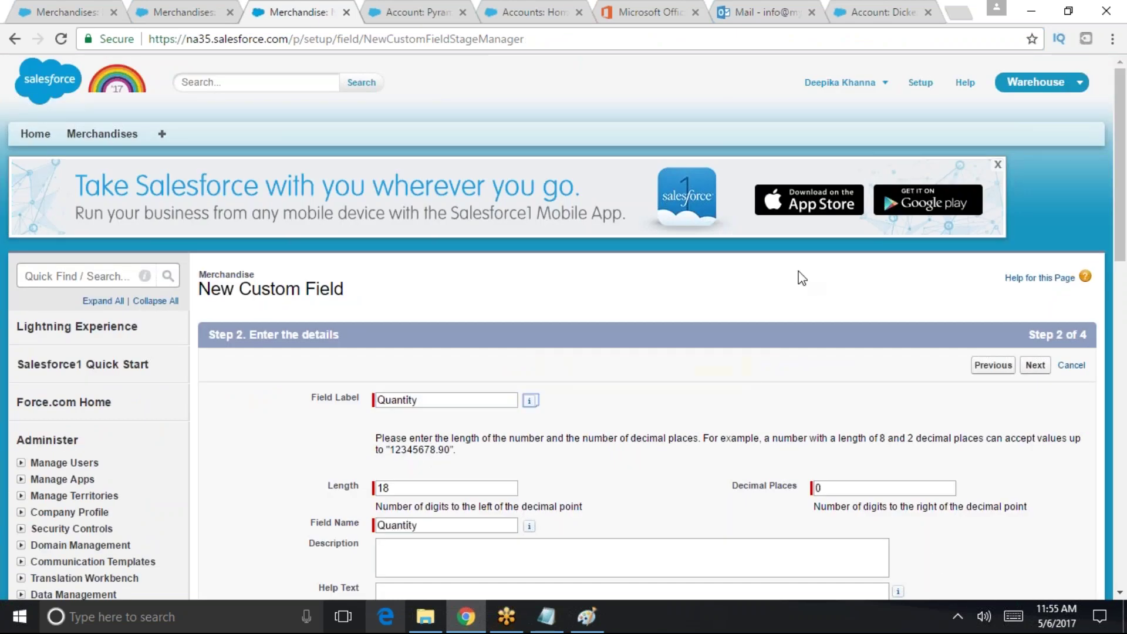
click(926, 490)
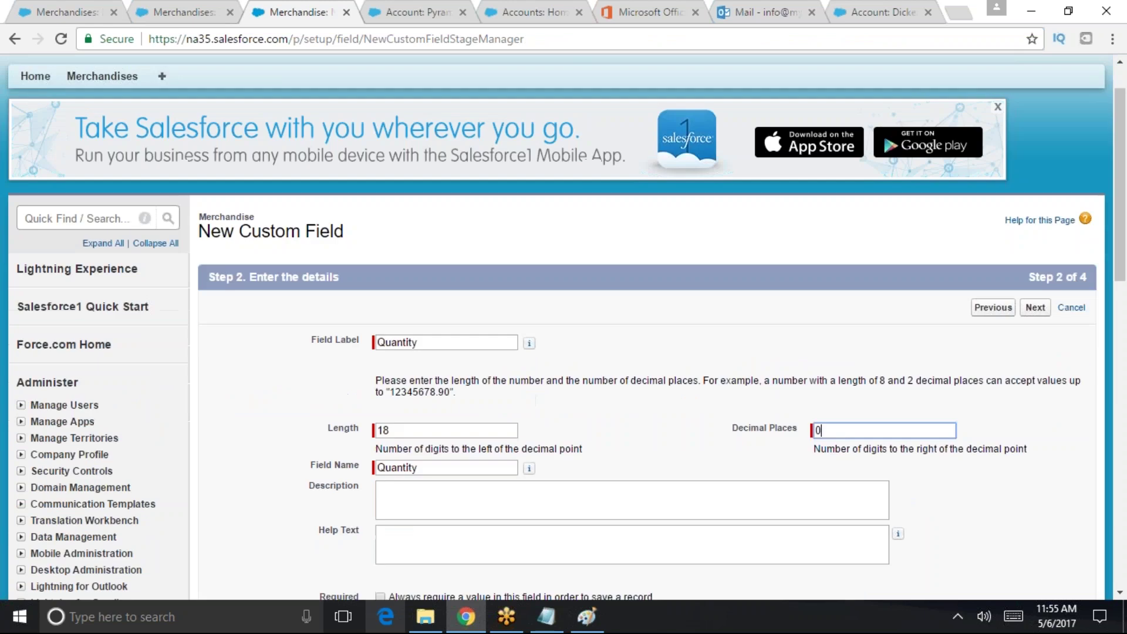
scroll(926, 493, down, 4)
click(461, 308)
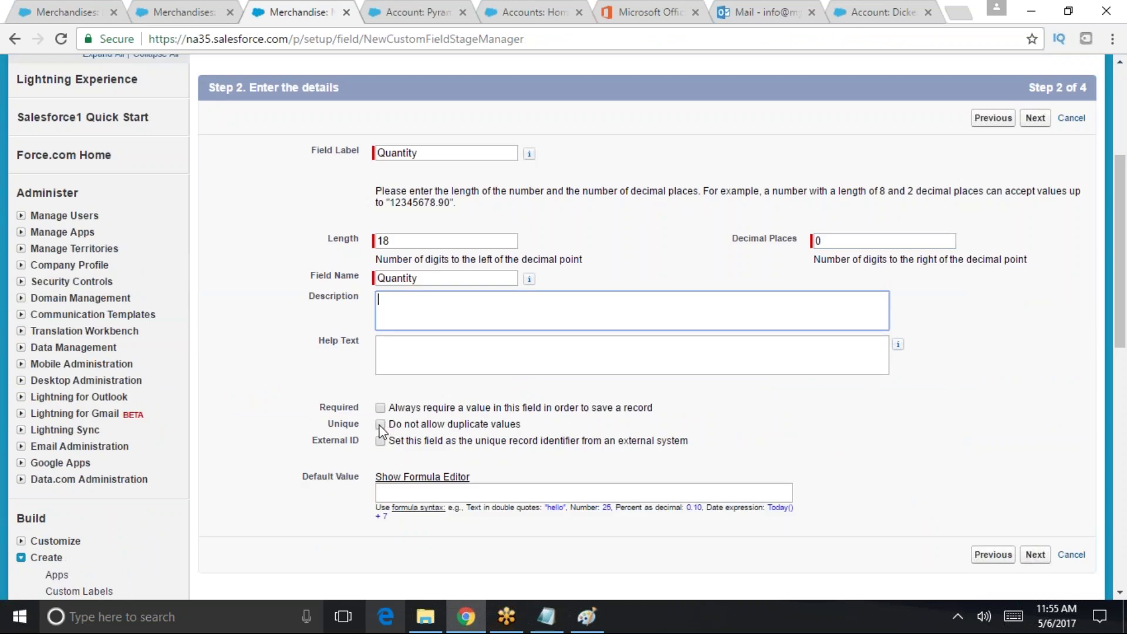
- Review the Unique and External ID options, leaving both unchecked
double_click(329, 424)
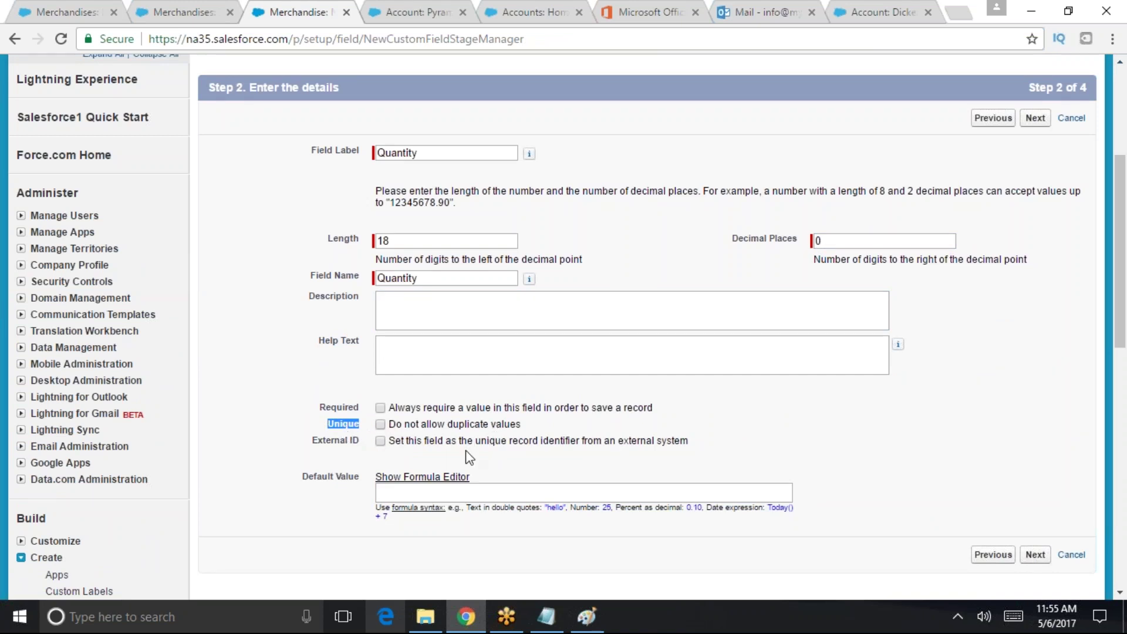
scroll(511, 441, up, 5)
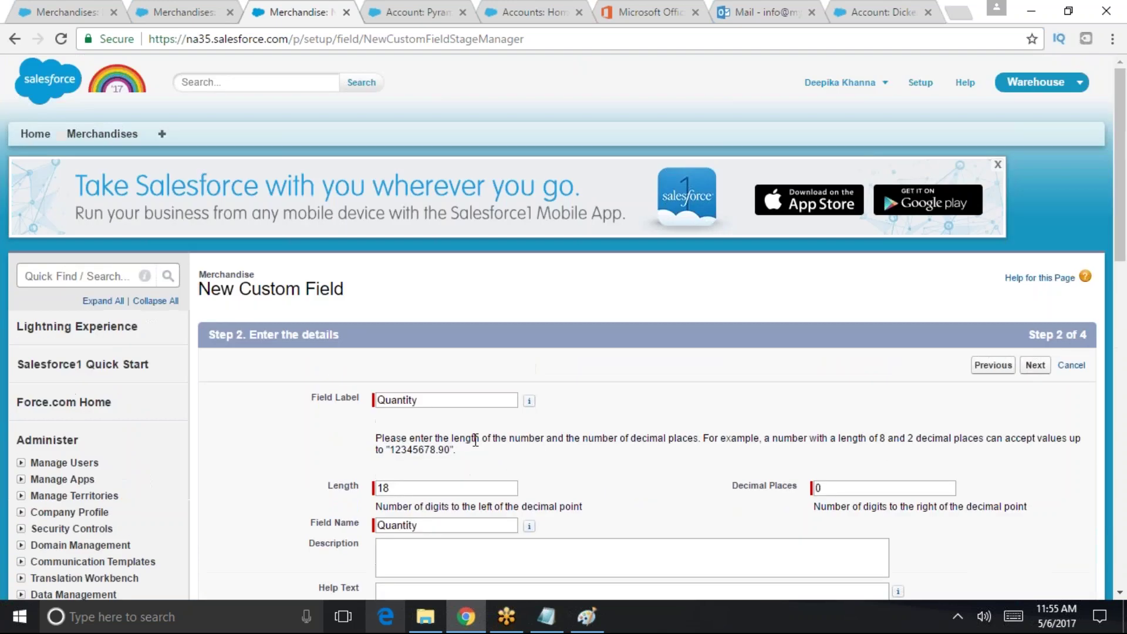
scroll(372, 446, down, 4)
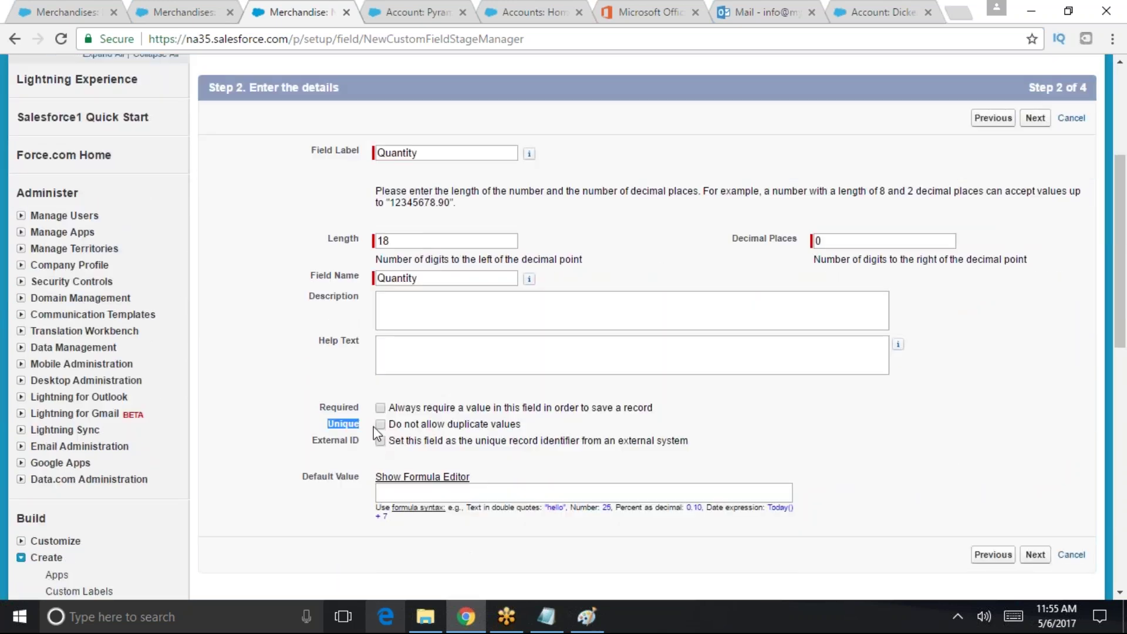
drag(386, 424, 548, 427)
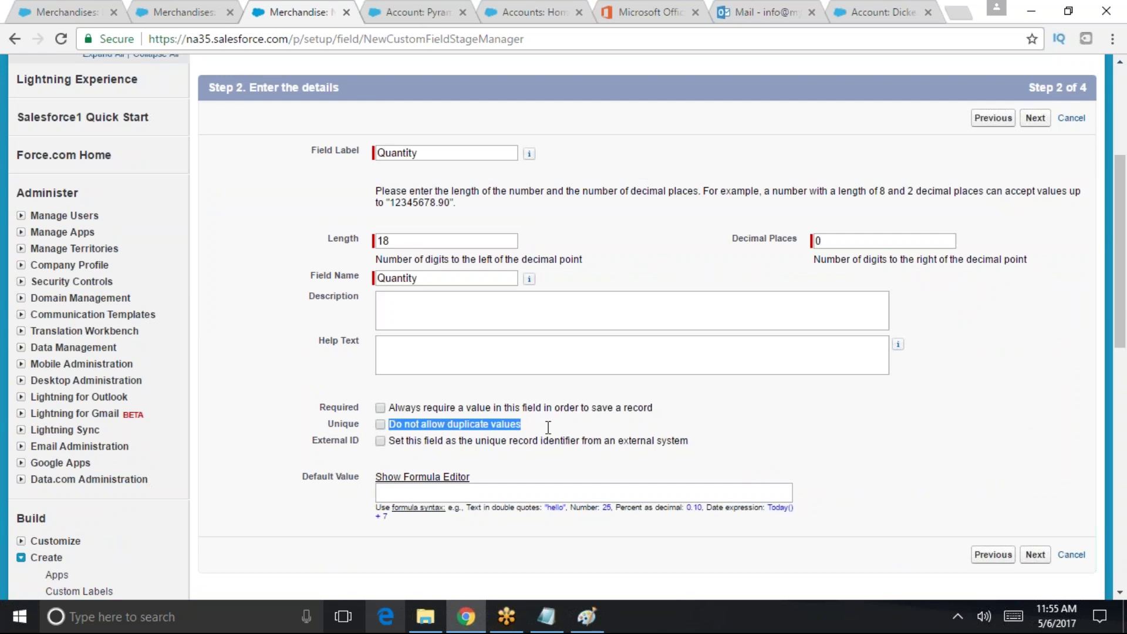
drag(318, 441, 356, 444)
drag(688, 441, 392, 445)
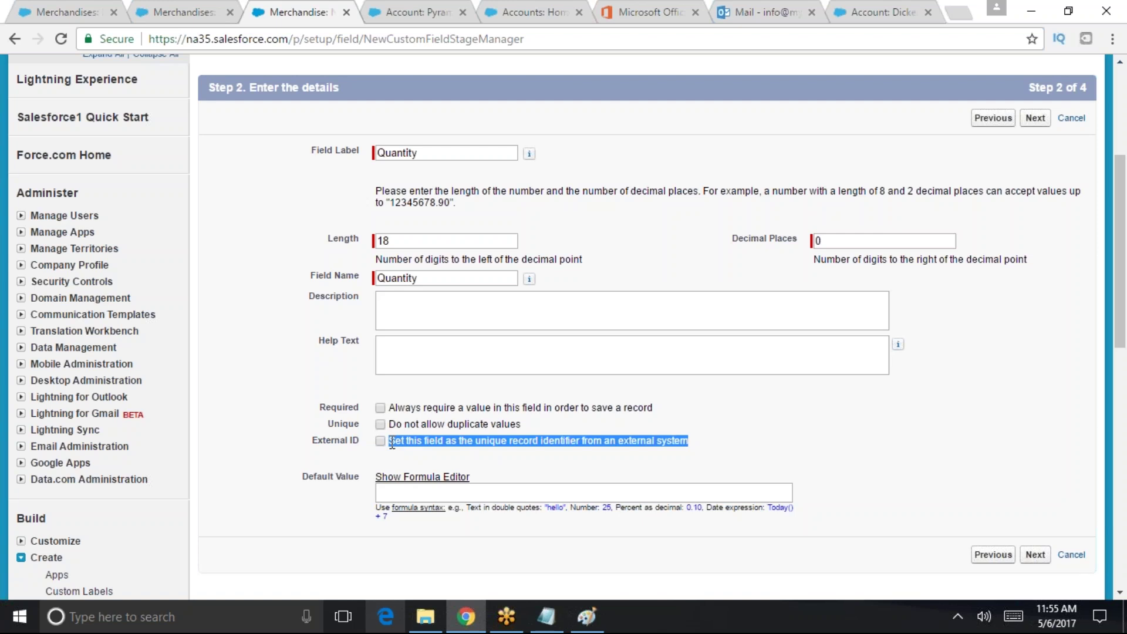
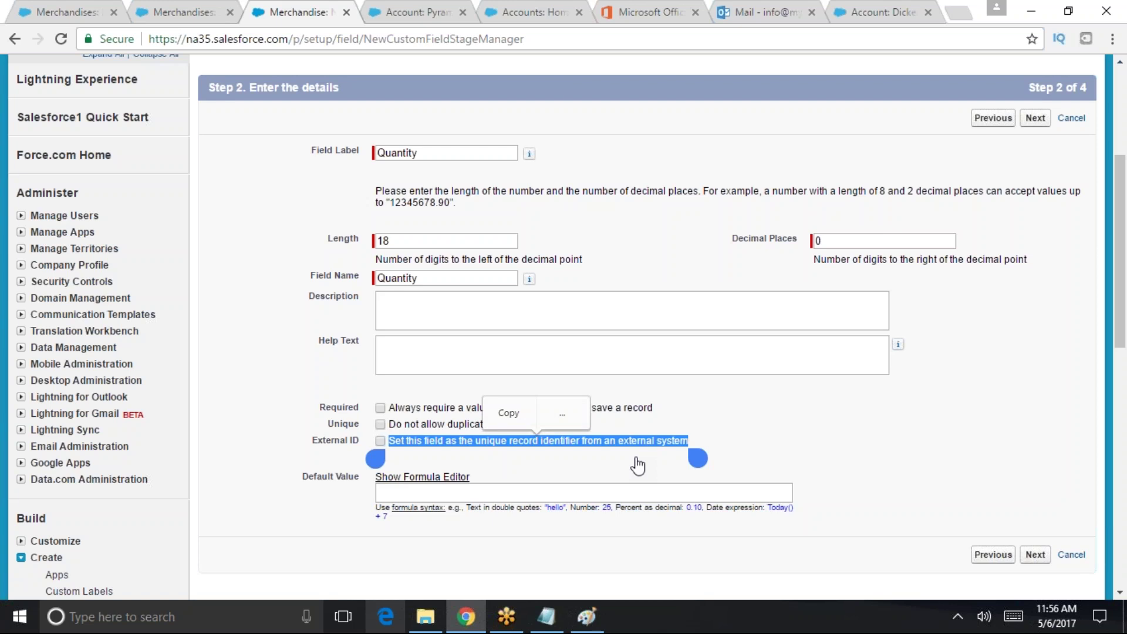
- Save the Quantity field, keeping it visible to all profiles and on the Merchandise Layout
drag(306, 444, 712, 439)
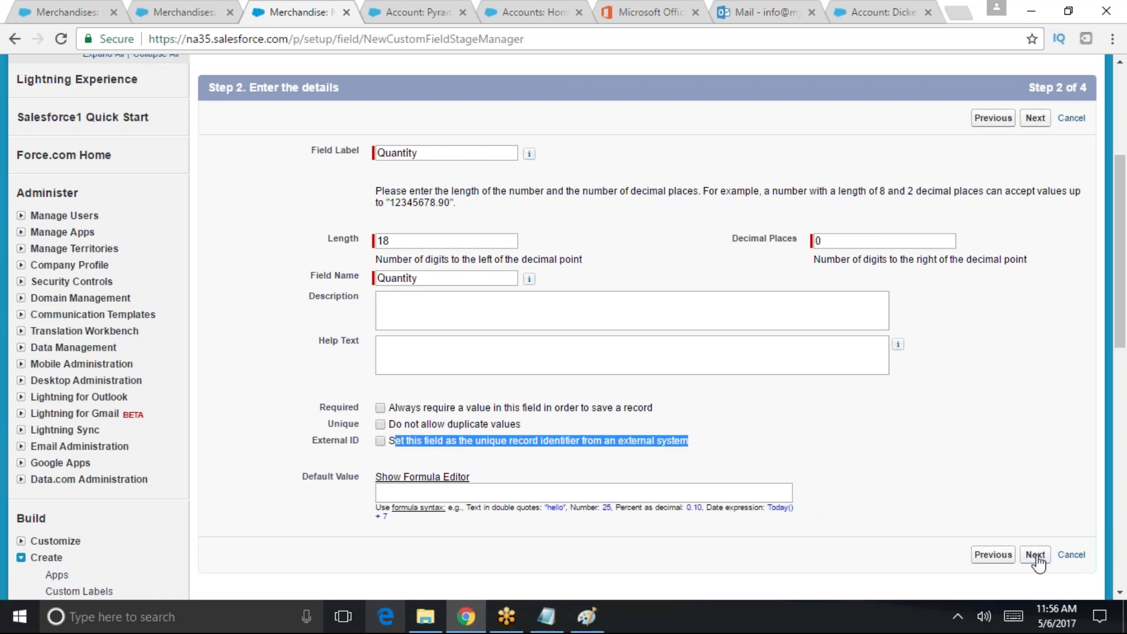
click(814, 454)
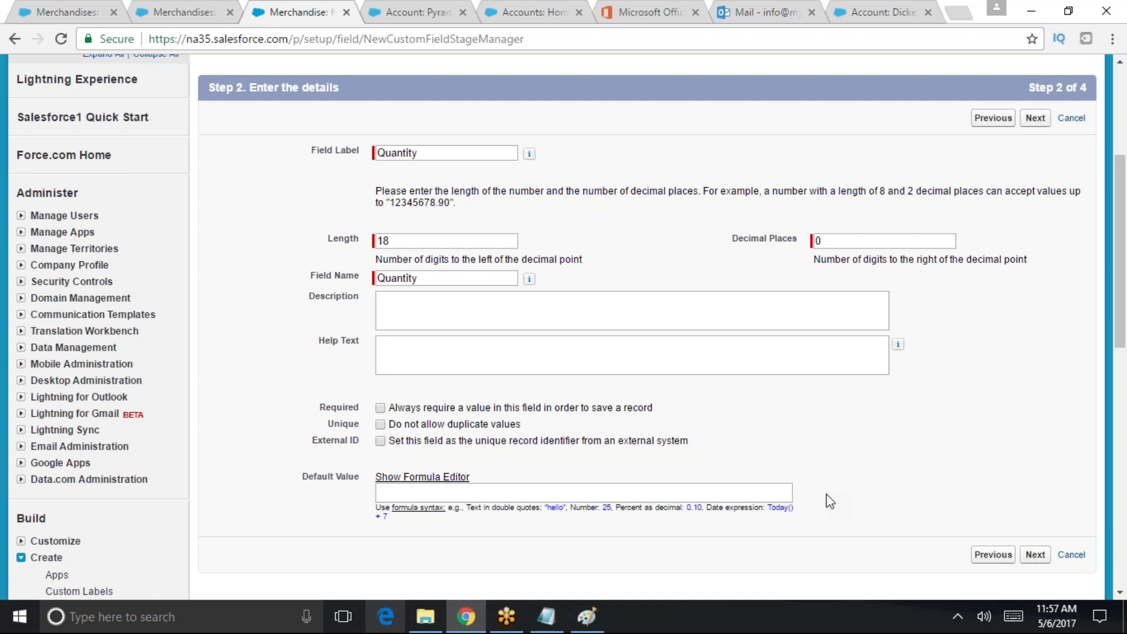
click(1035, 554)
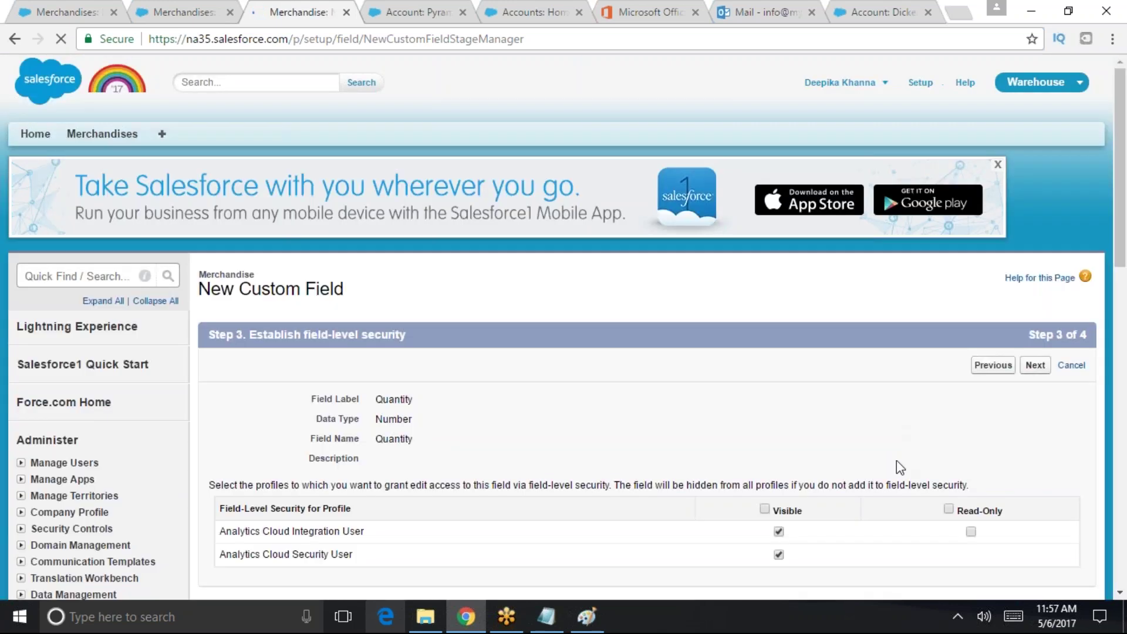
scroll(896, 461, down, 4)
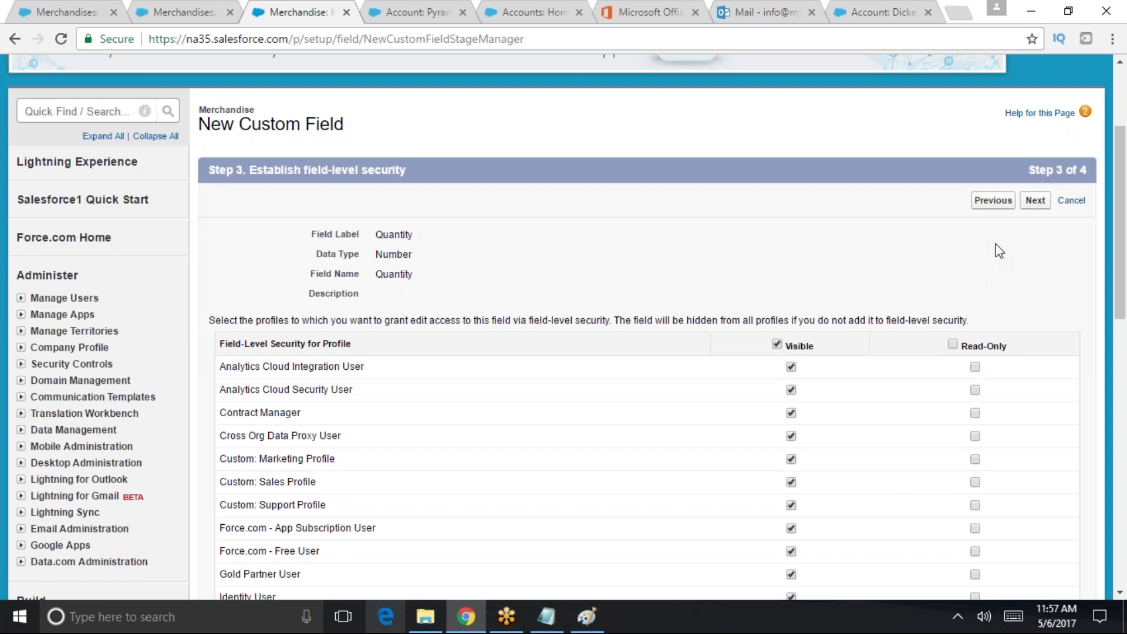
click(1035, 201)
scroll(1004, 303, down, 5)
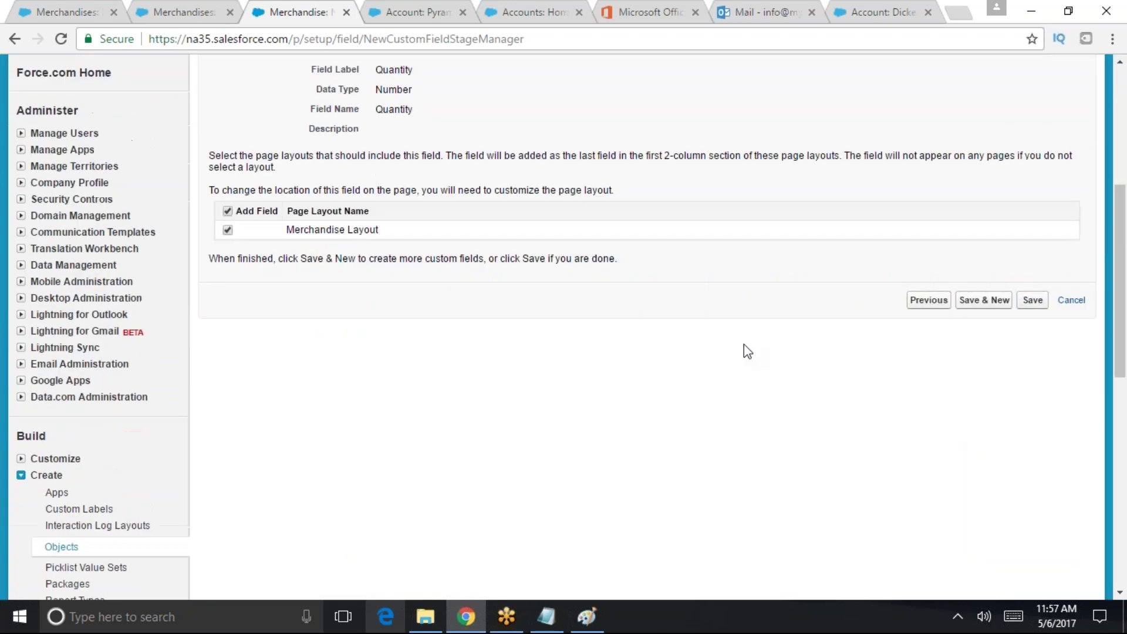
click(1033, 300)
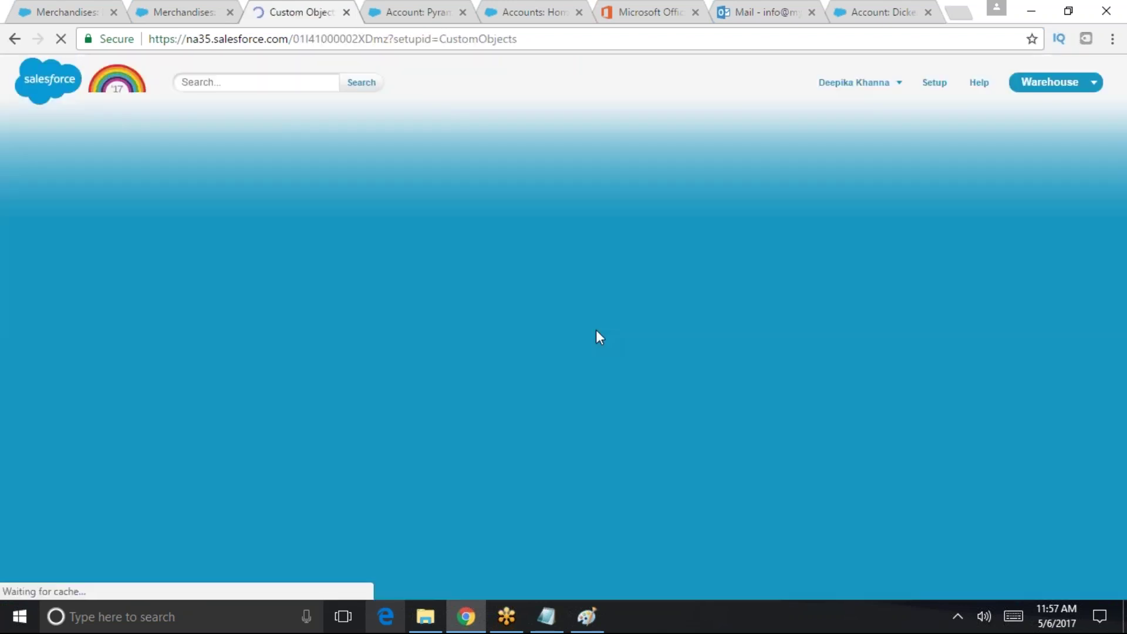
- Go to the Merchandises tab
scroll(596, 335, down, 3)
scroll(108, 158, up, 3)
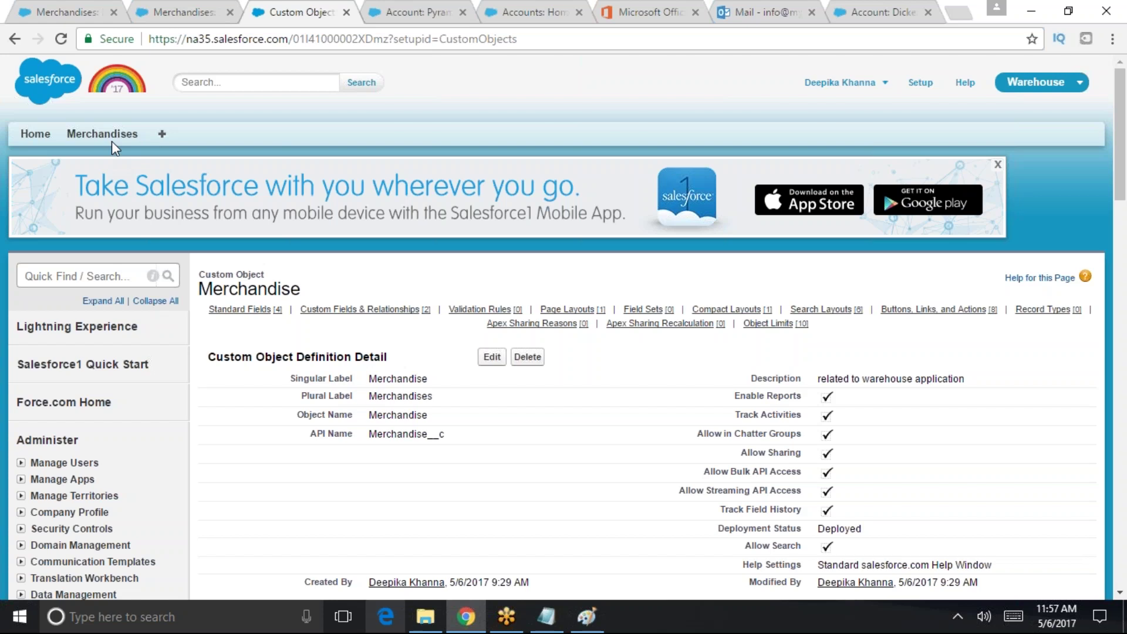
click(110, 138)
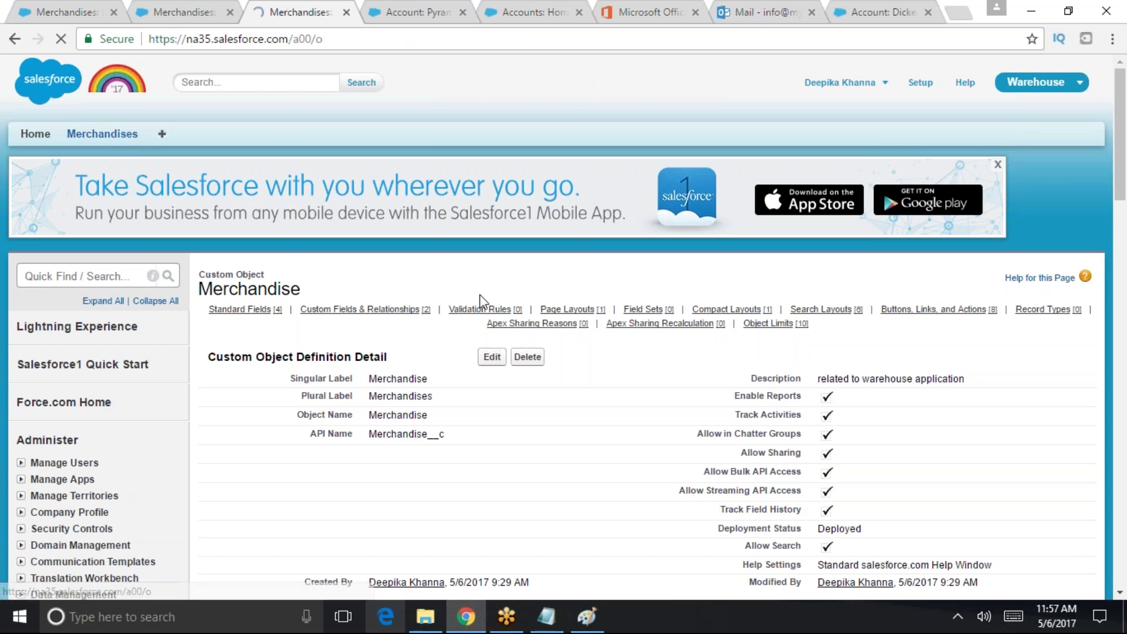
- Add a new Merchandise record named Computer with Price 400 and Quantity 1, and save it
click(501, 262)
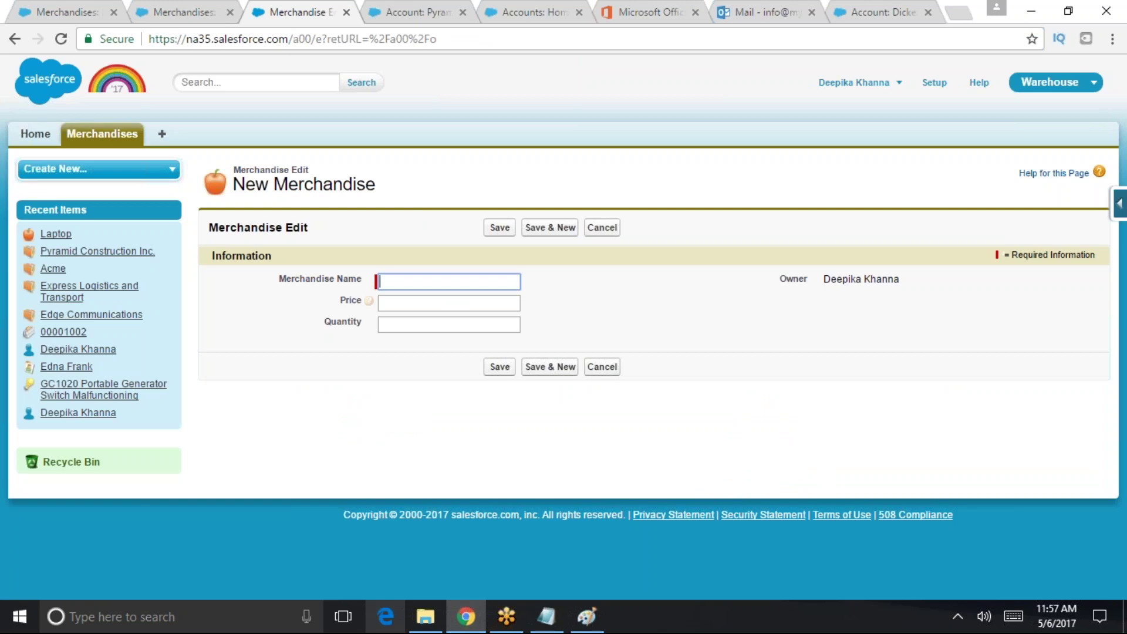
text(P)
key(BackSpace)
text(Comp)
text(p)
key(Tab)
click(444, 283)
text(r)
click(445, 301)
text(400)
key(Tab)
text(1)
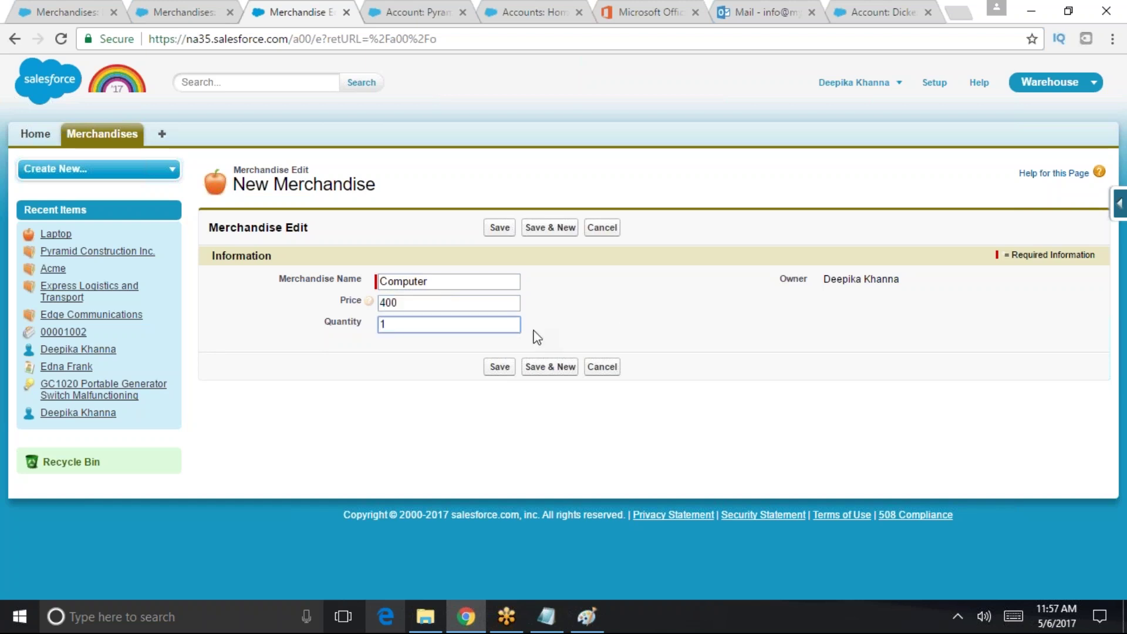
click(499, 367)
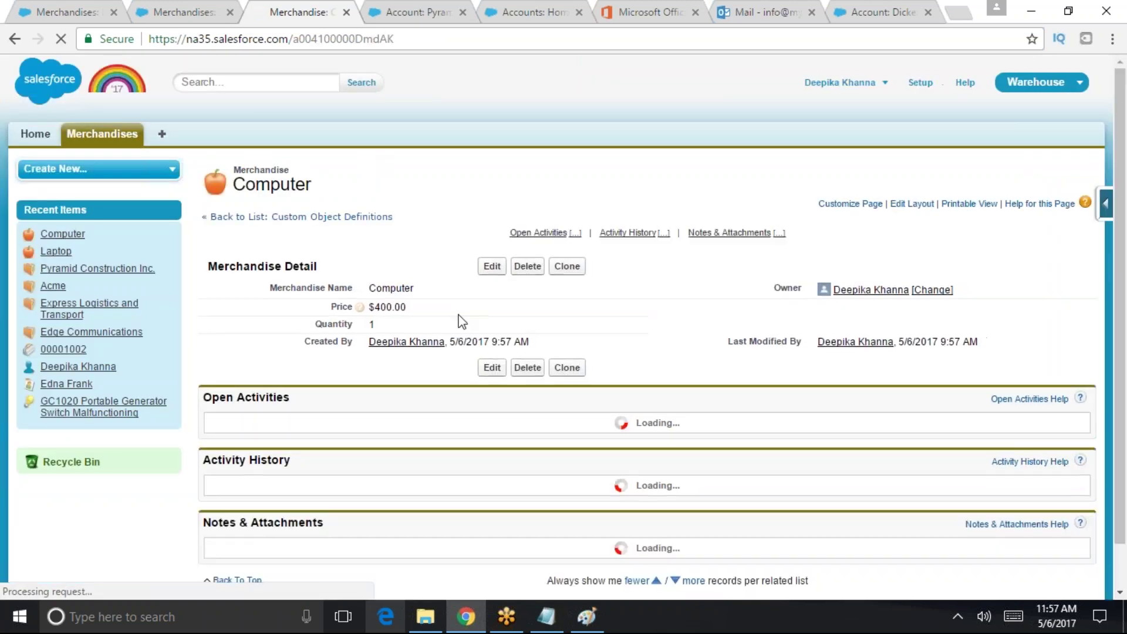
scroll(648, 392, down, 1)
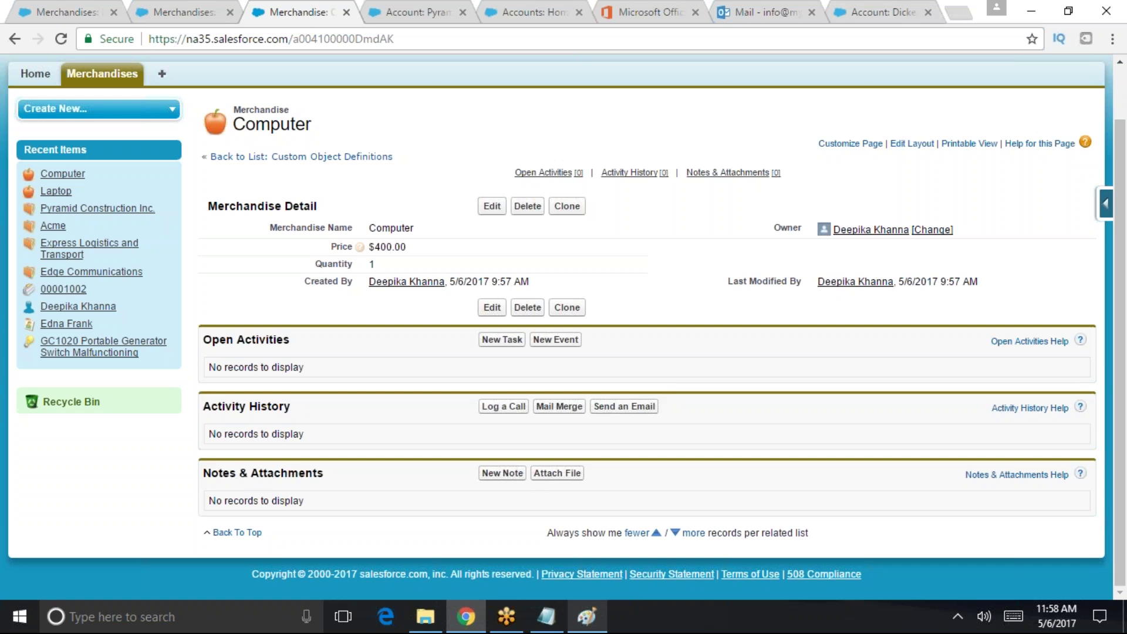
scroll(888, 125, up, 1)
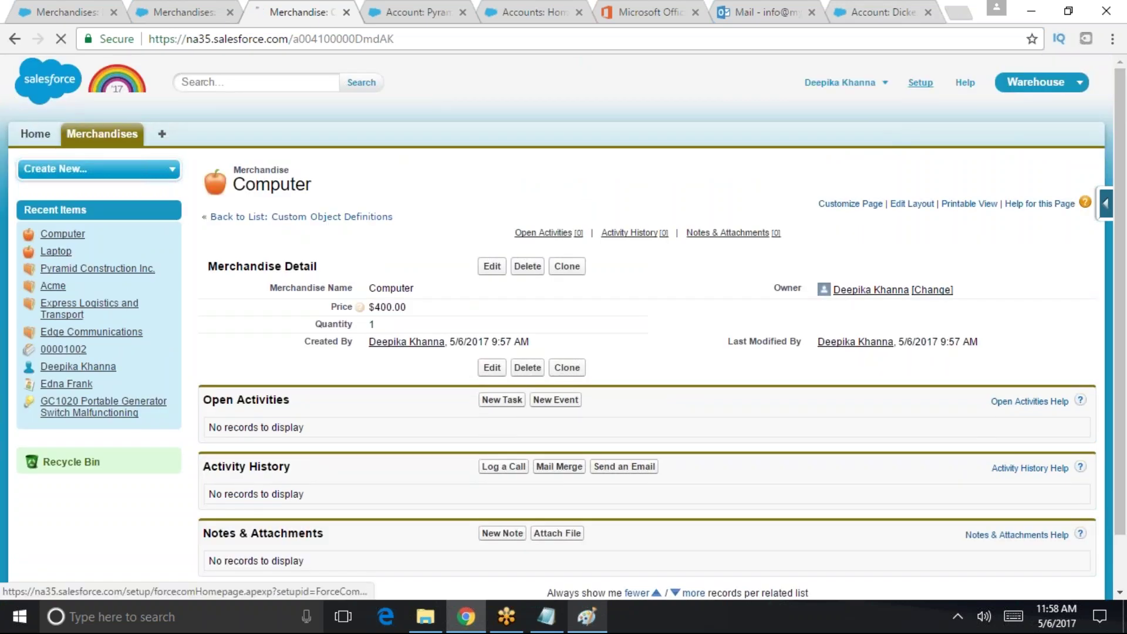
- Search Setup Quick Find for 'object' and open Create > Objects
click(920, 82)
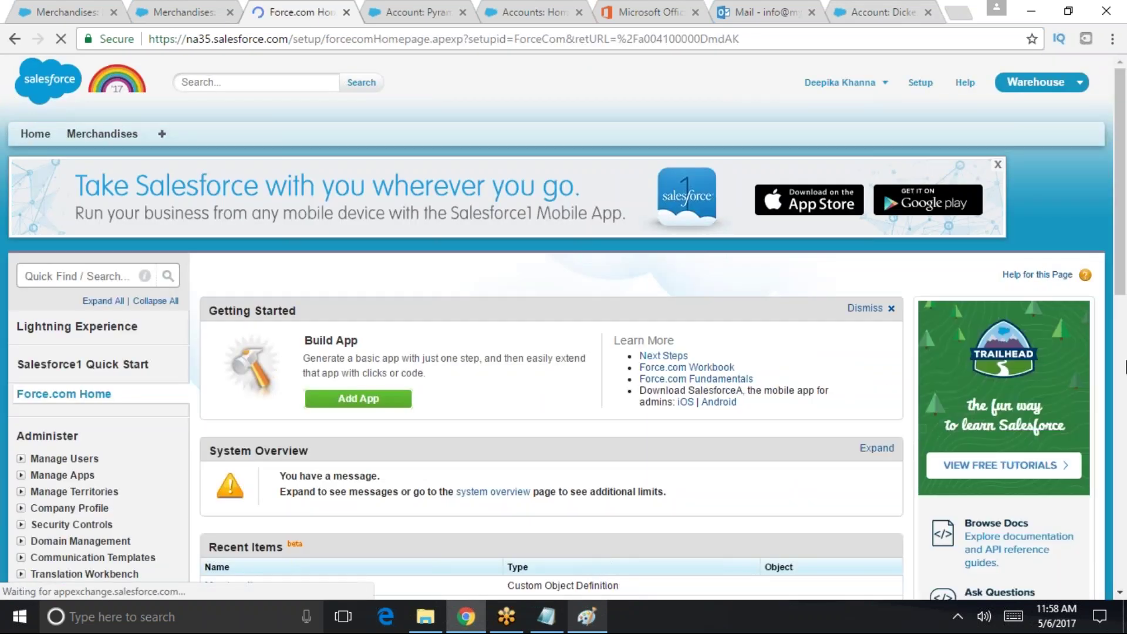
scroll(361, 329, down, 1)
click(68, 192)
scroll(293, 323, up, 1)
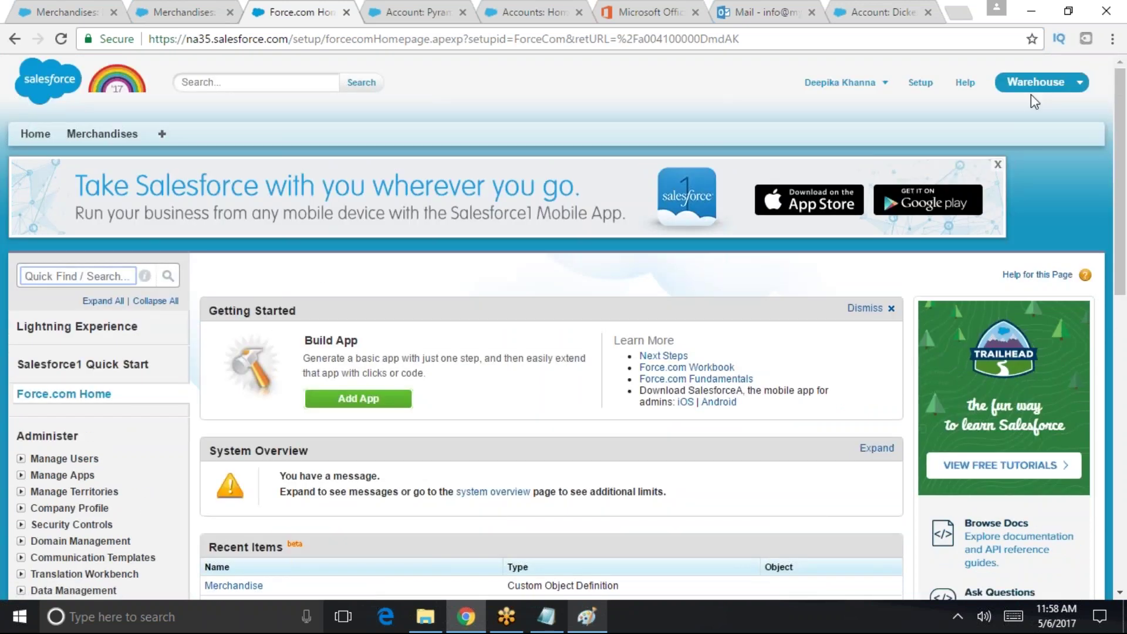
click(919, 82)
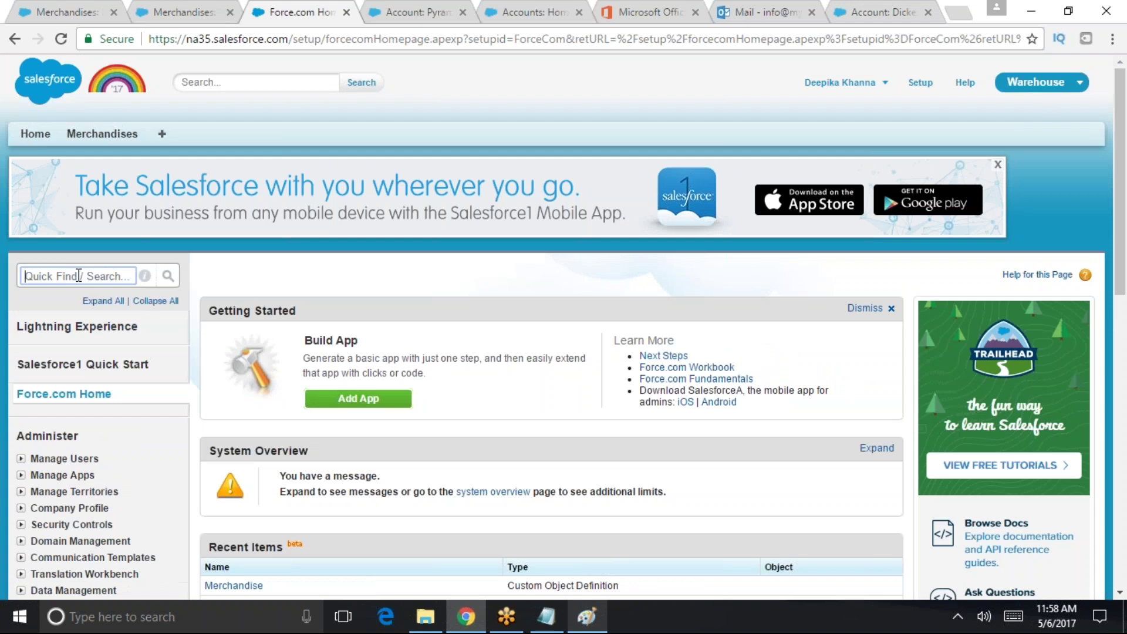
text(object)
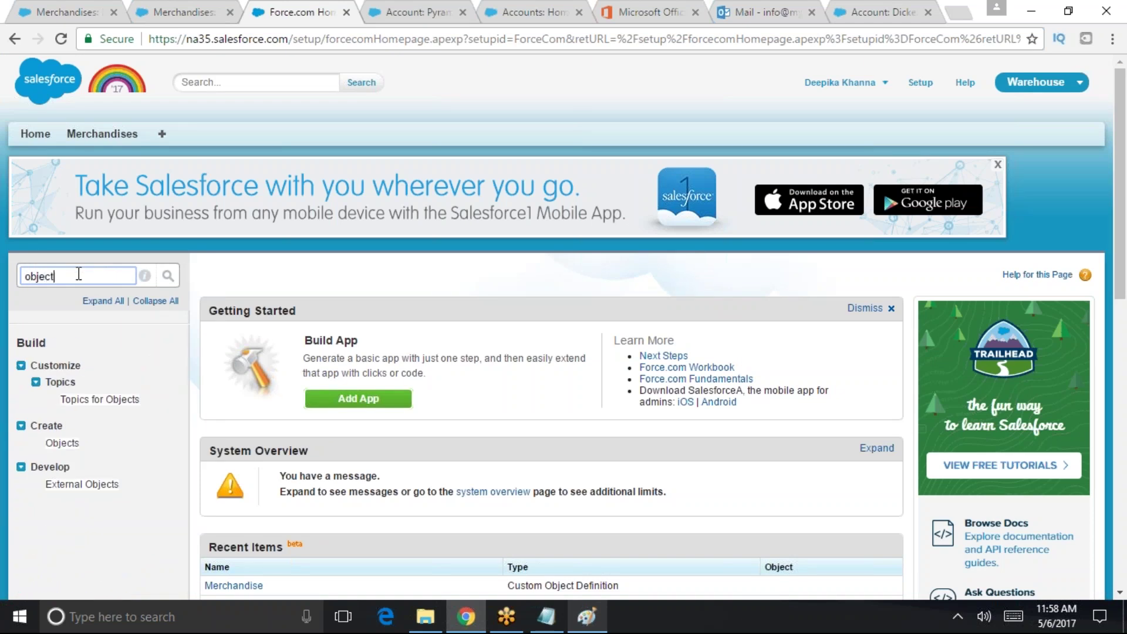
click(61, 443)
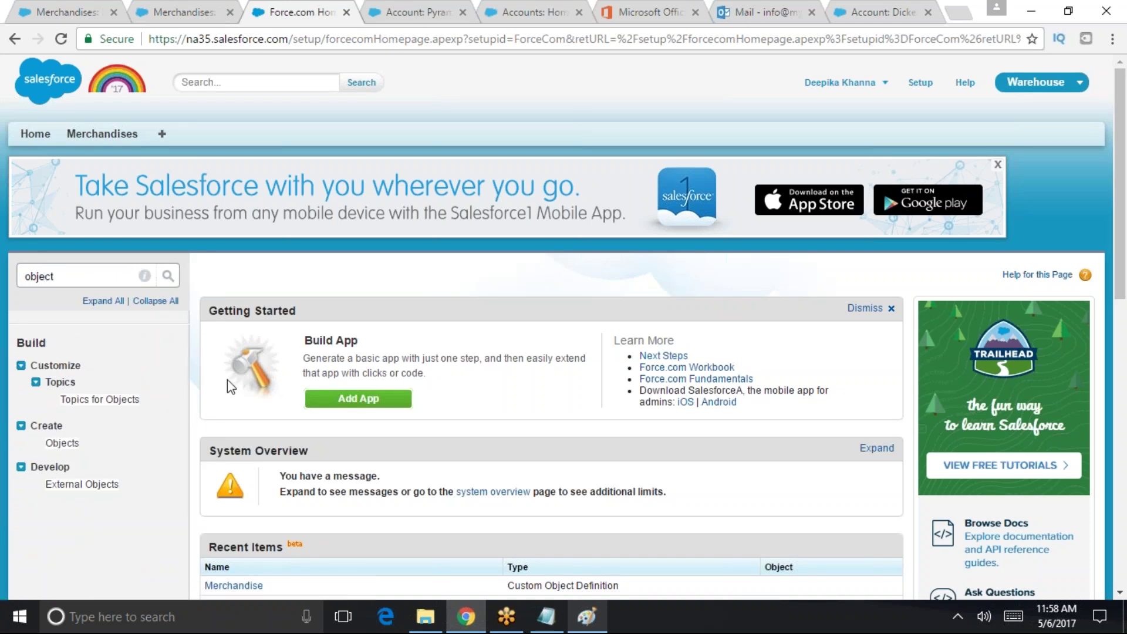
click(62, 443)
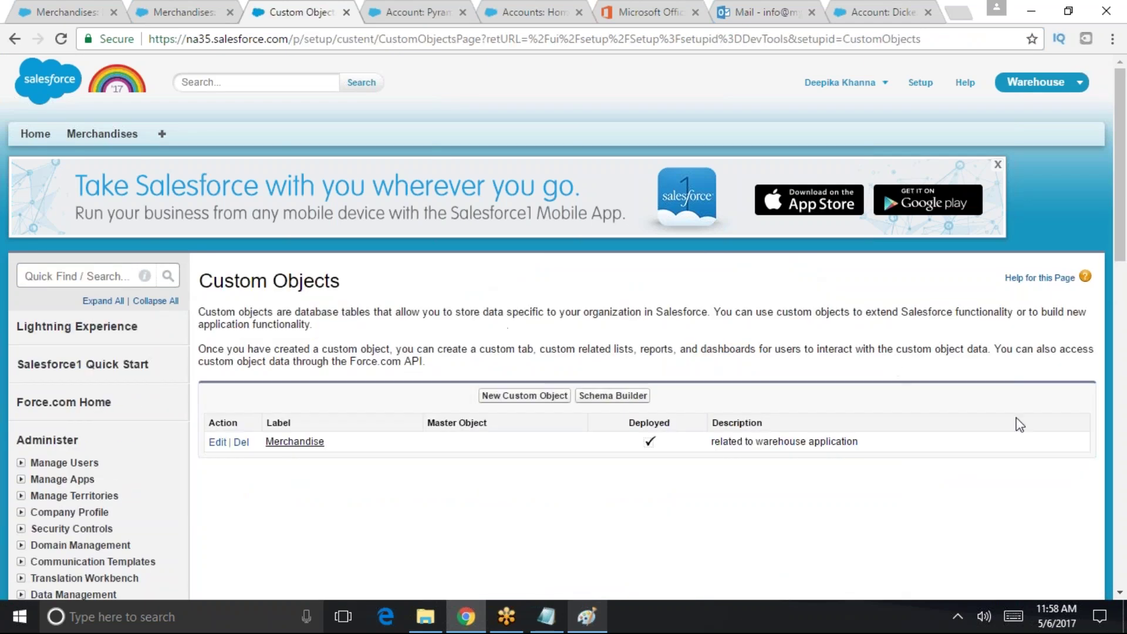
- Begin a new custom object with Label Invoice and Plural Label Invoices
click(506, 396)
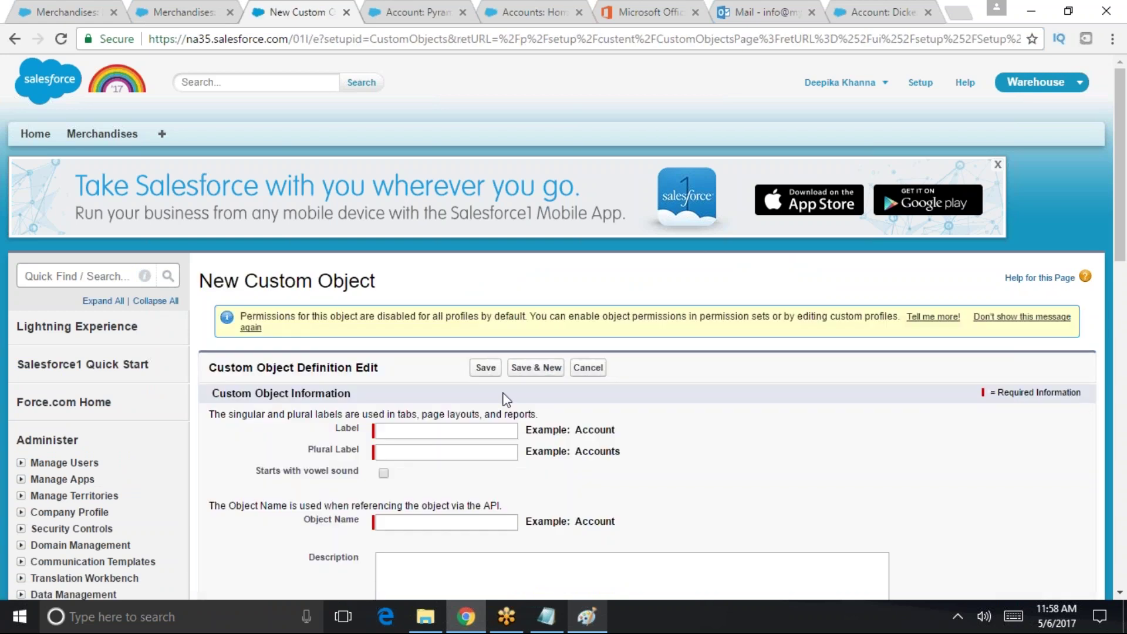
click(414, 434)
text(Invoice)
key(Tab)
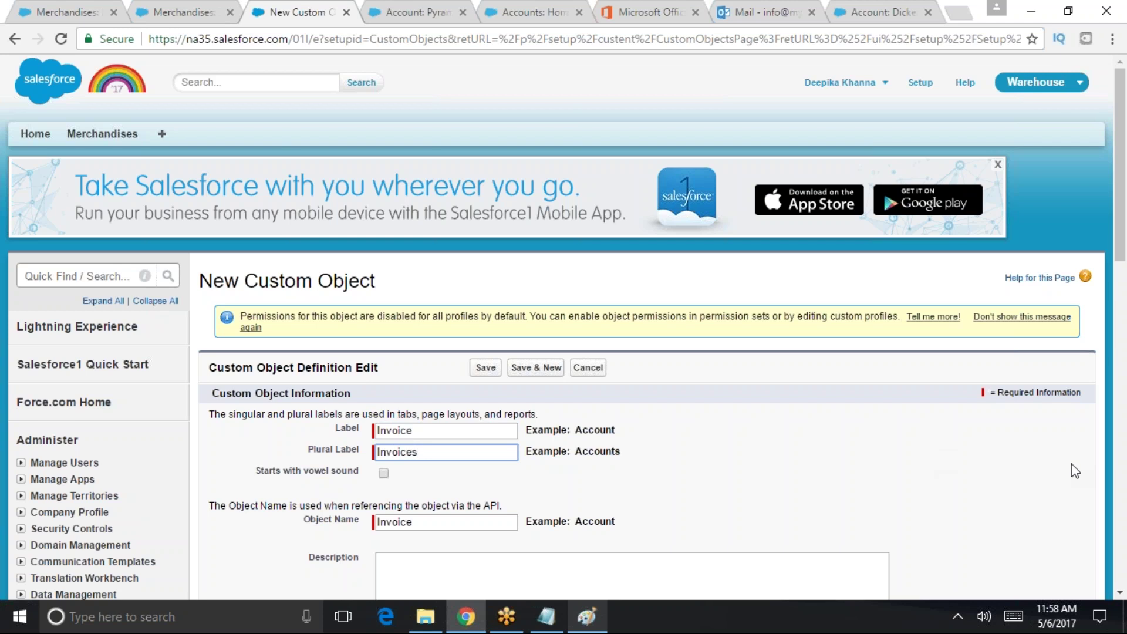
scroll(1115, 462, down, 2)
scroll(1115, 463, down, 3)
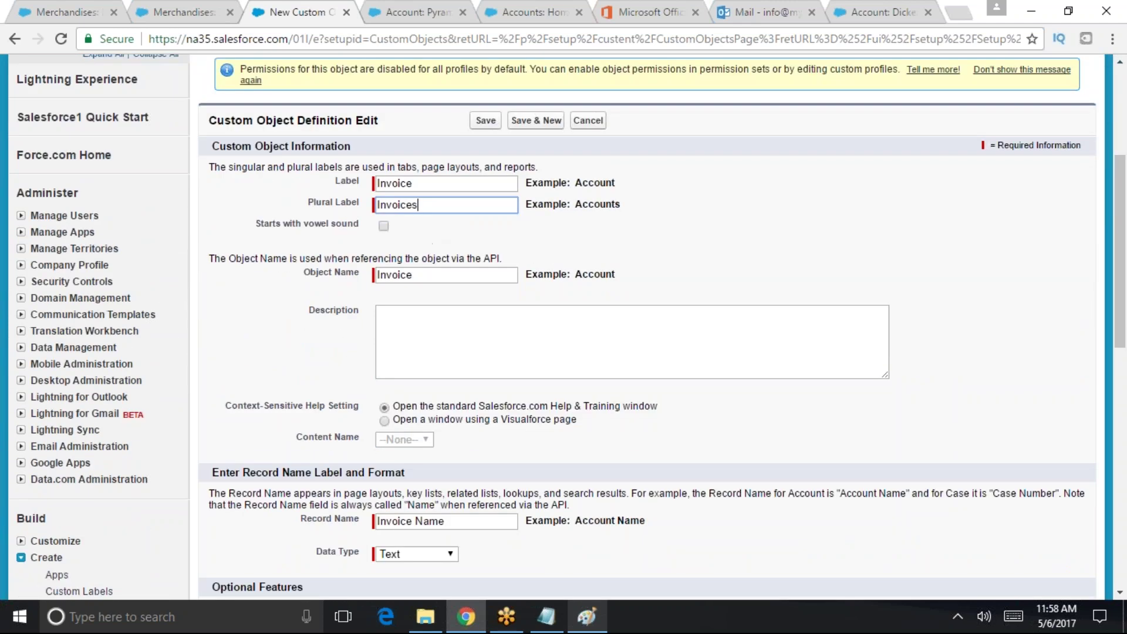
click(388, 225)
scroll(821, 477, down, 5)
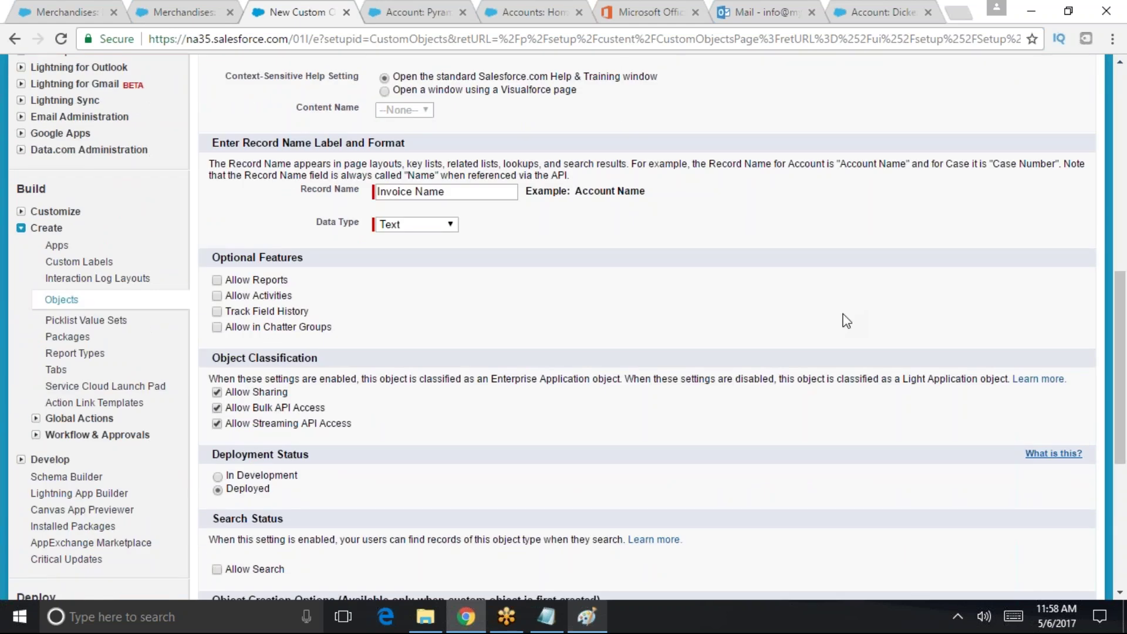
- Rename the record name to Invoice Number and make it an Auto Number
double_click(443, 193)
text(Number)
click(421, 224)
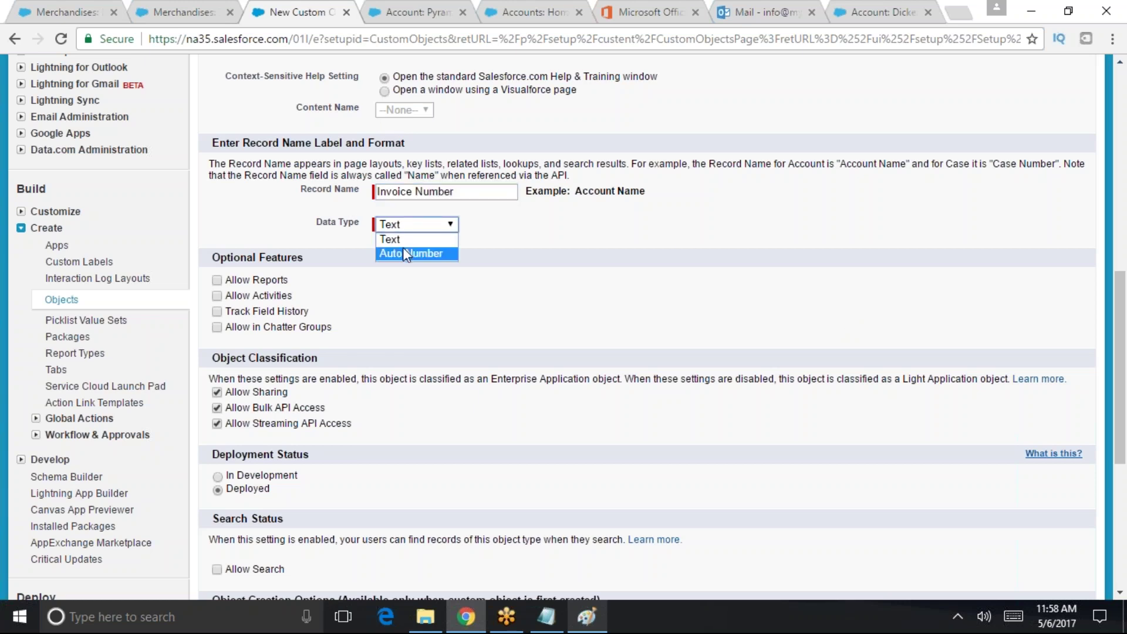
click(402, 248)
key(Tab)
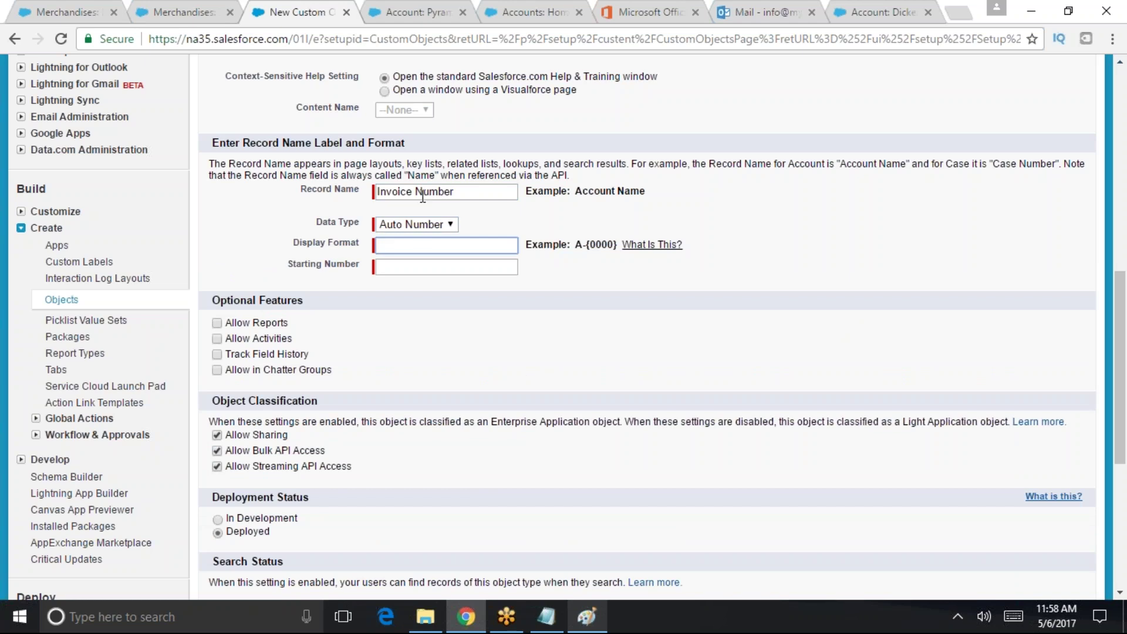
- Set the auto-number display format to INV-{00} with Starting Number 1
click(435, 246)
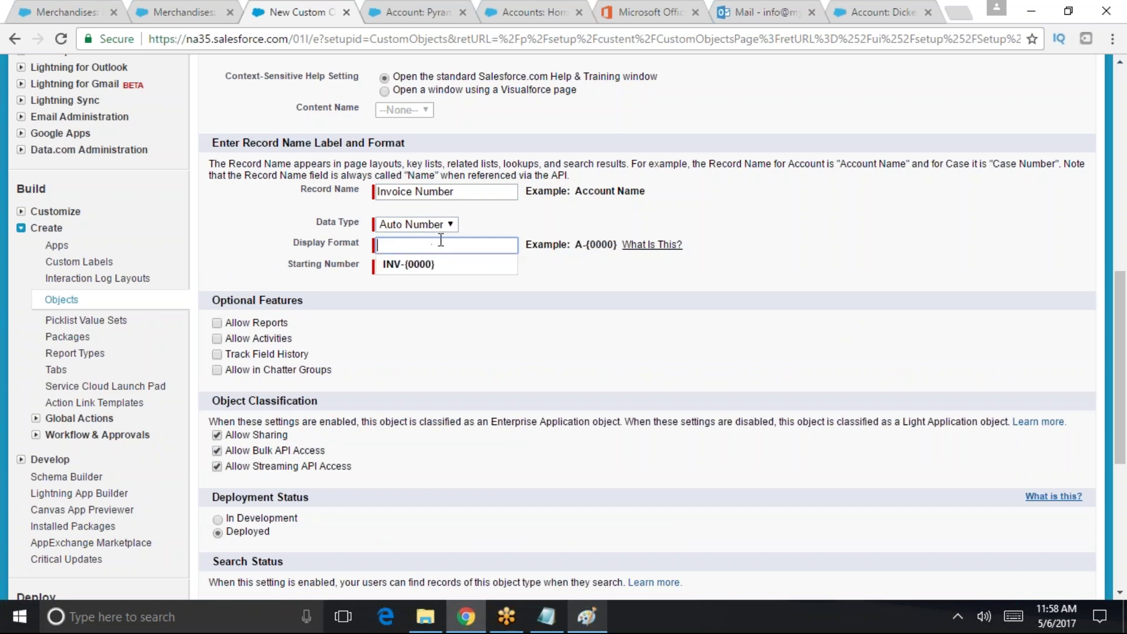
text(I)
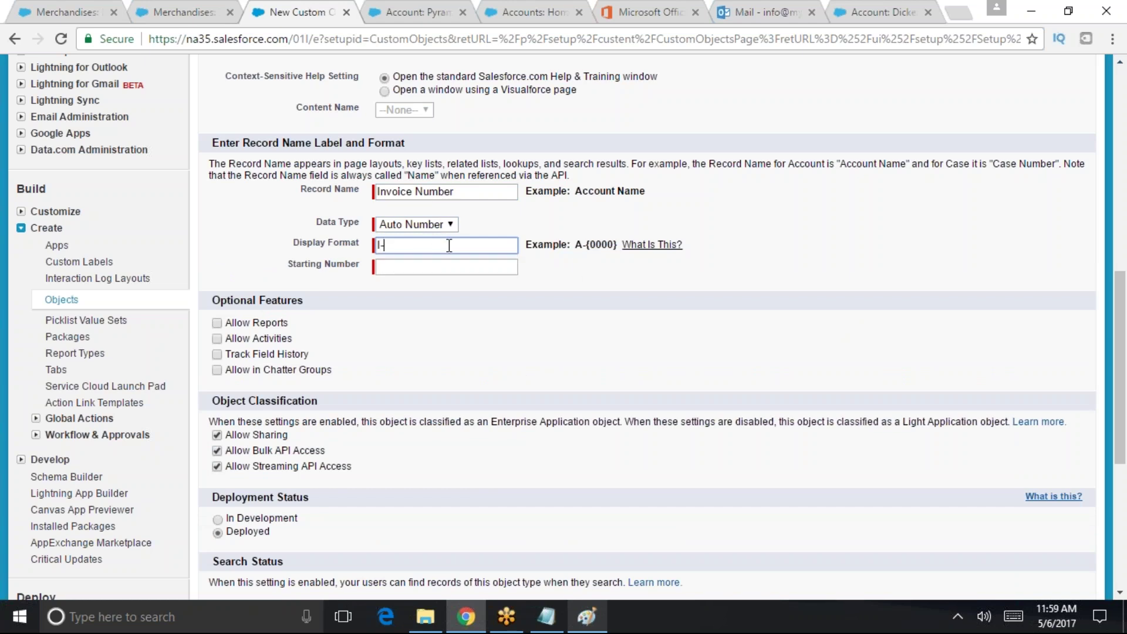
key(Down)
key(Tab)
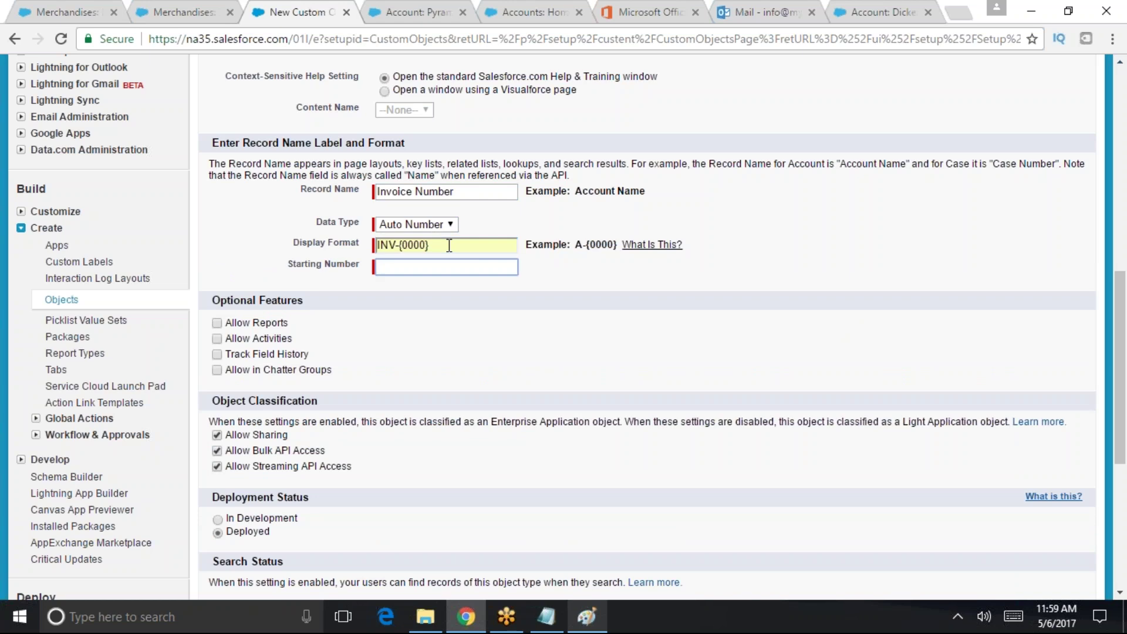
drag(446, 245, 376, 244)
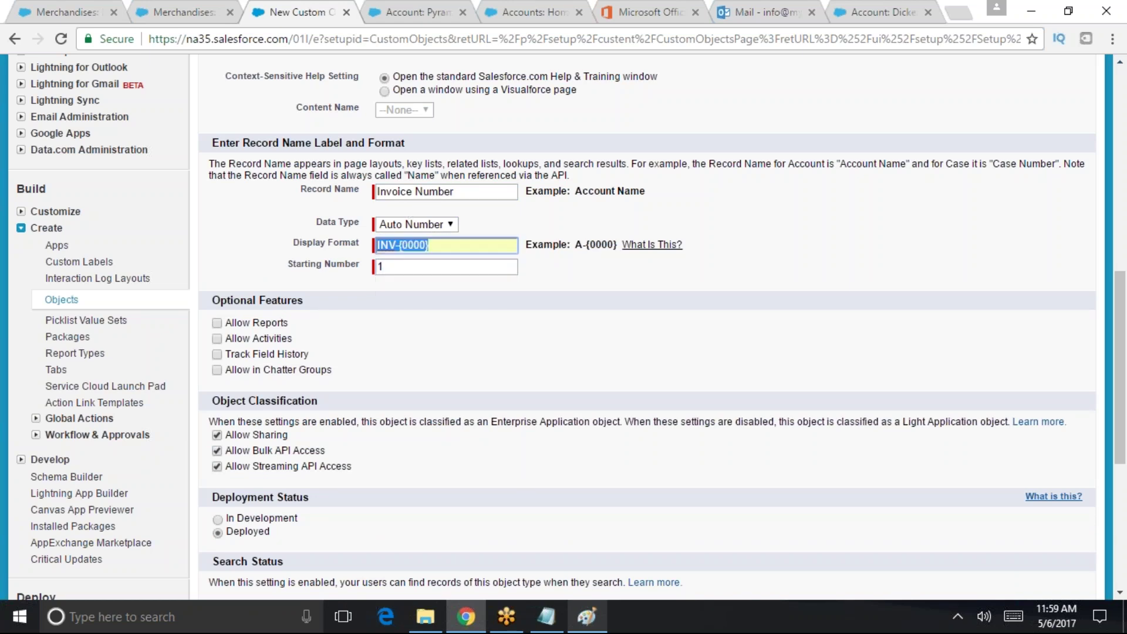
click(585, 247)
drag(601, 246, 428, 246)
text(0)
click(443, 255)
click(409, 246)
text(0)
click(409, 267)
drag(288, 264, 368, 263)
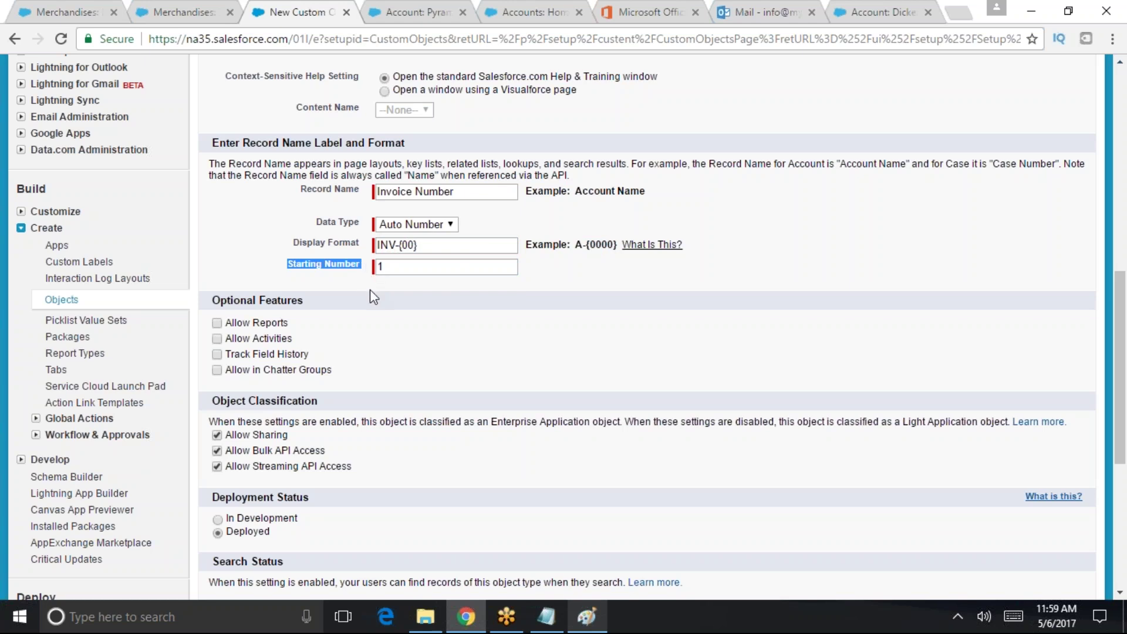
click(403, 266)
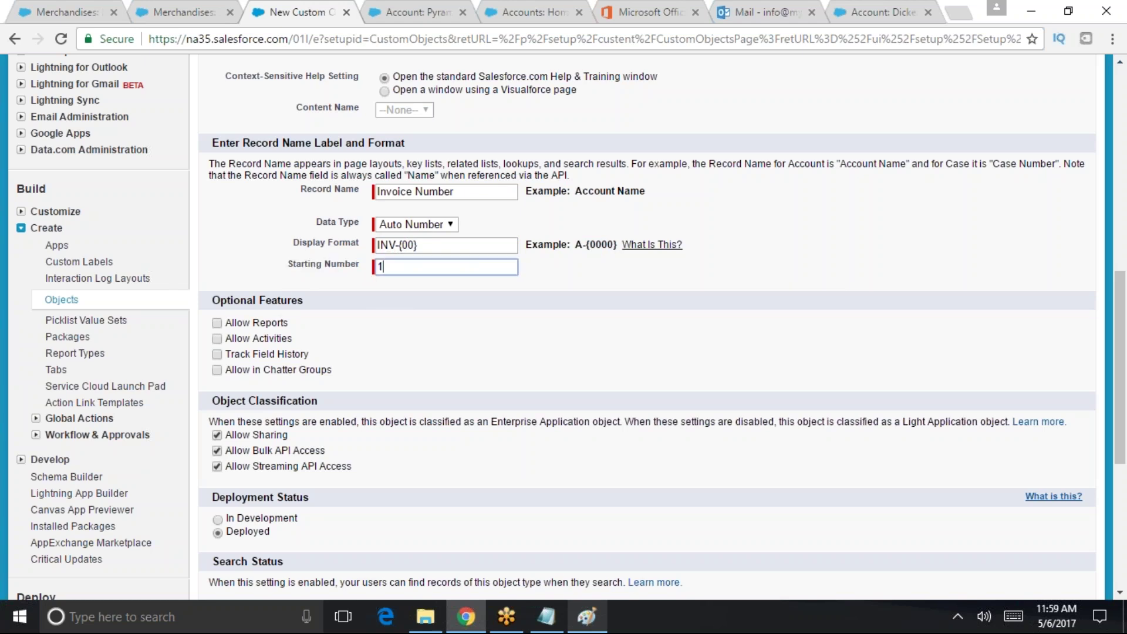
- Enable reports, activities, search, notes and attachments and the tab wizard, then save Invoice
click(216, 323)
click(216, 339)
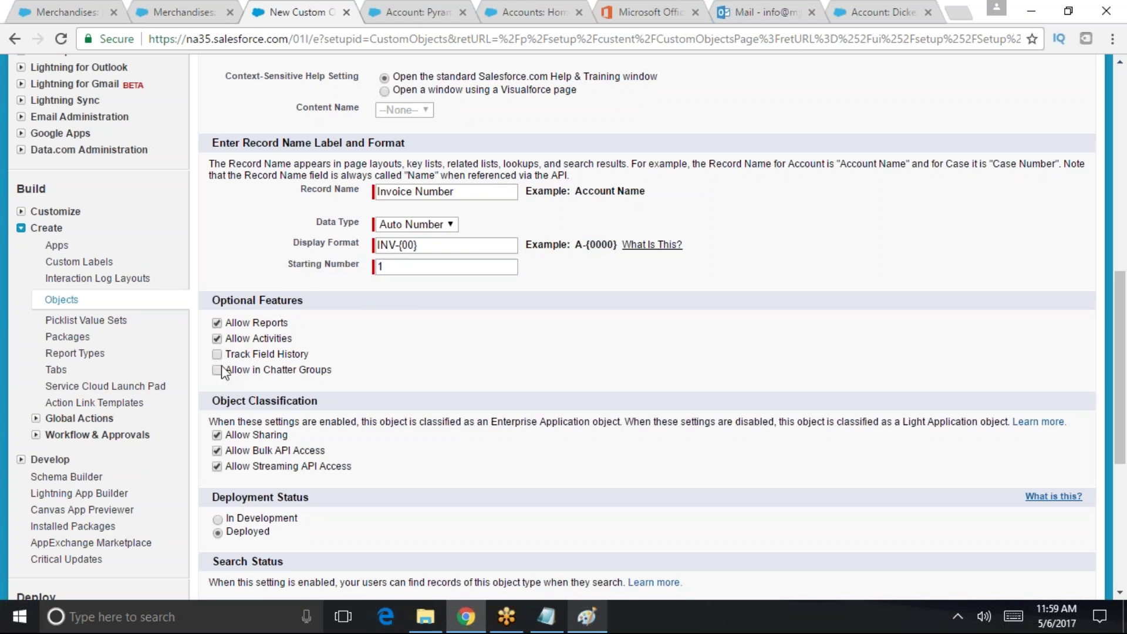
scroll(444, 373, down, 4)
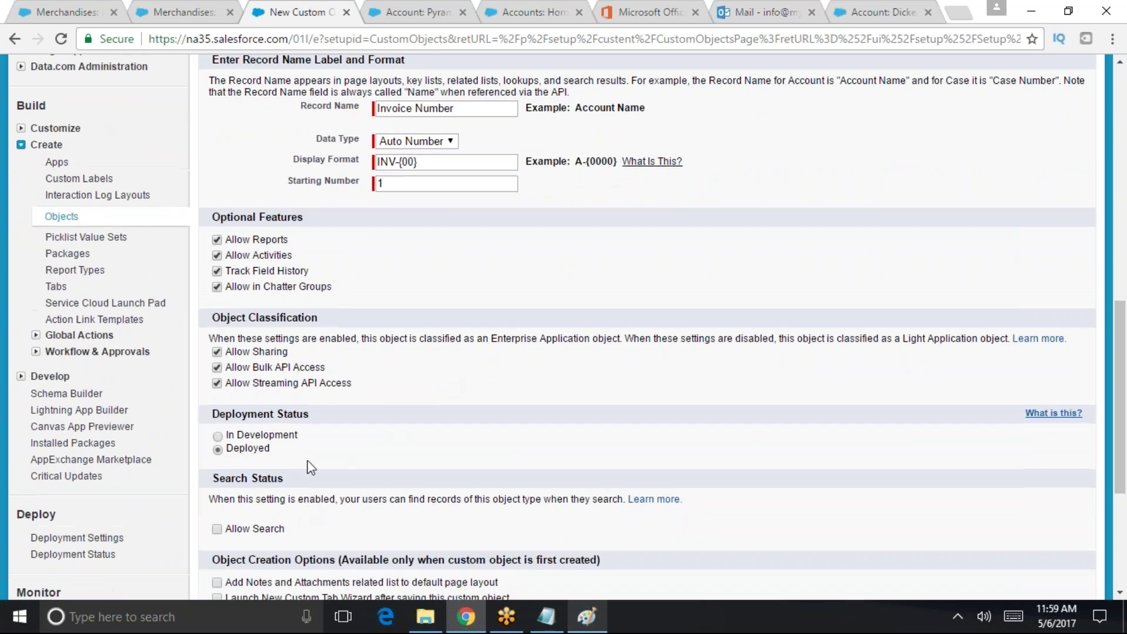
click(217, 365)
click(217, 419)
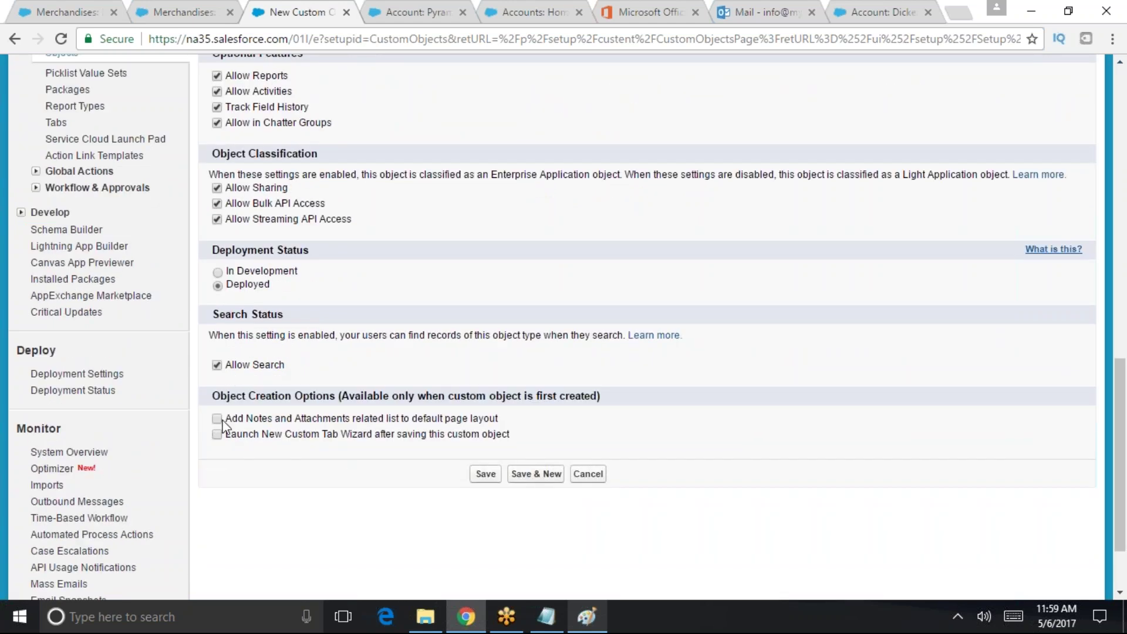
click(217, 434)
click(496, 476)
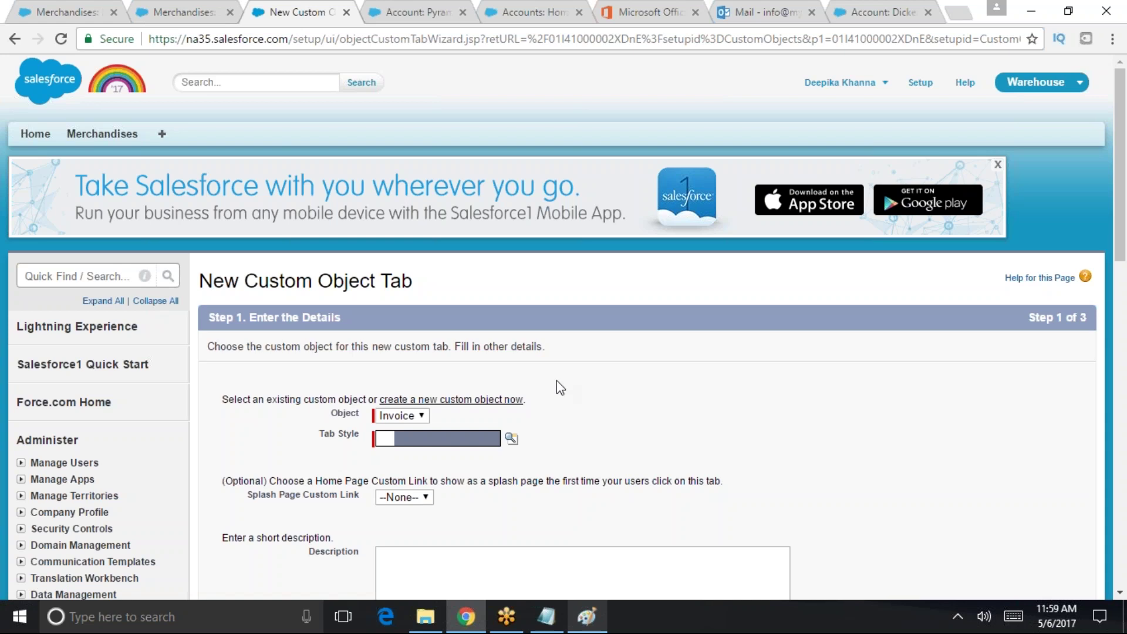
- Choose a tab style for the Invoices tab and keep default profile visibility
click(511, 438)
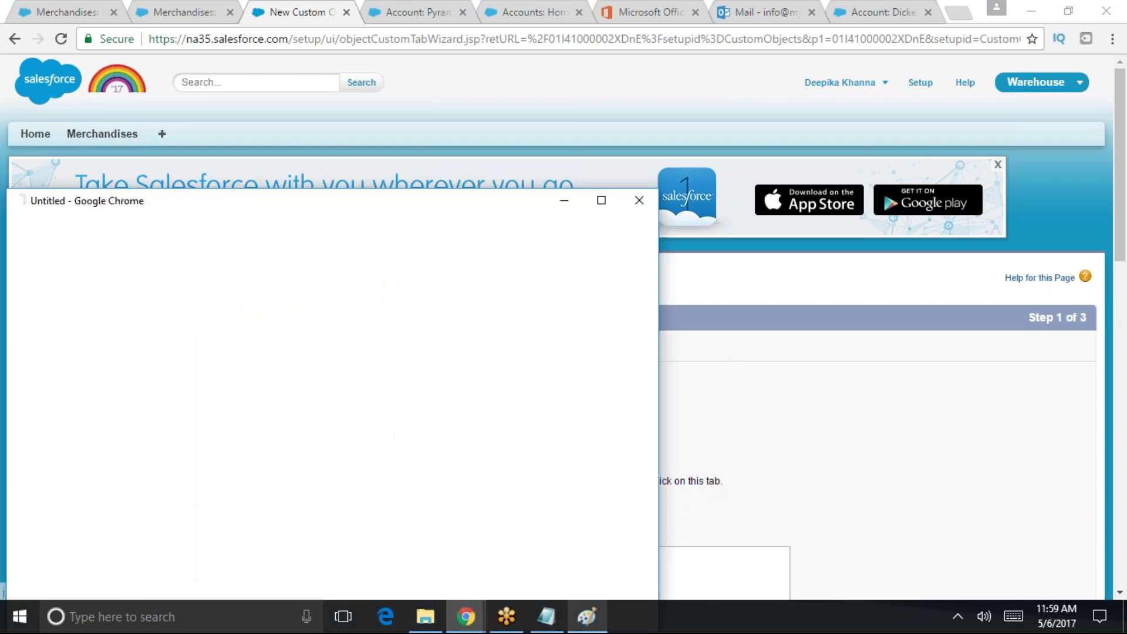
click(258, 373)
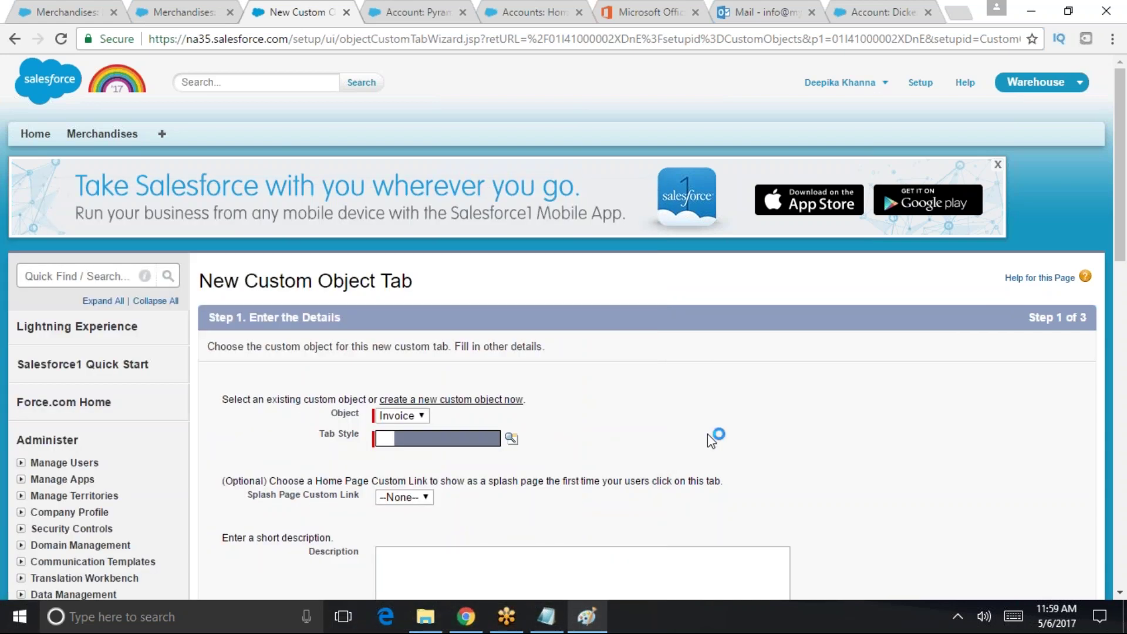
scroll(713, 439, down, 8)
scroll(941, 221, up, 1)
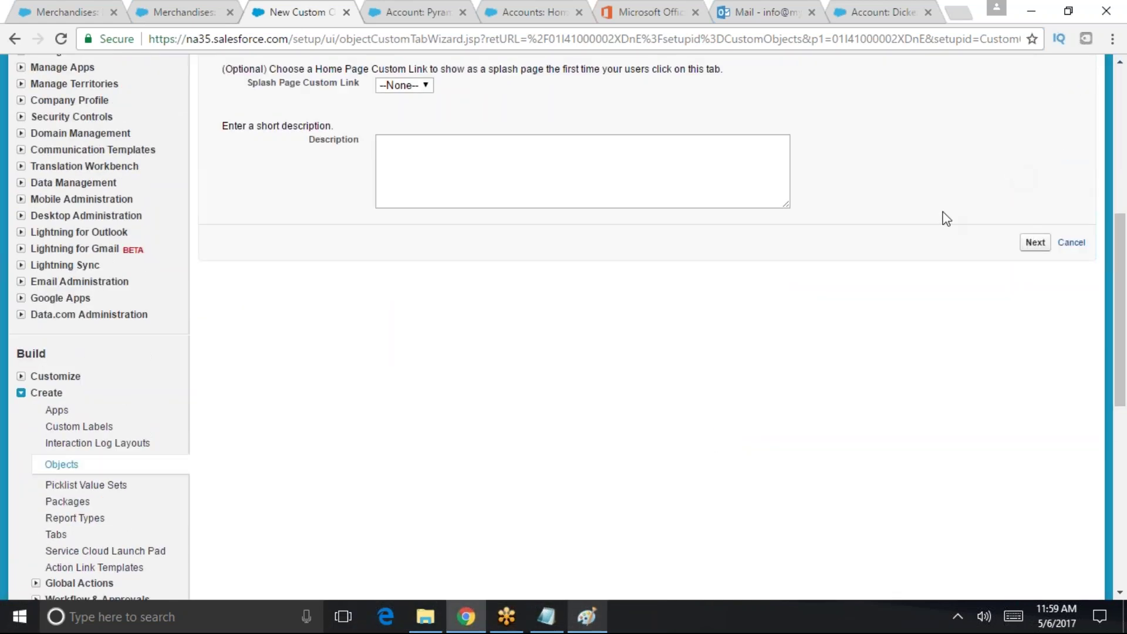
click(1035, 243)
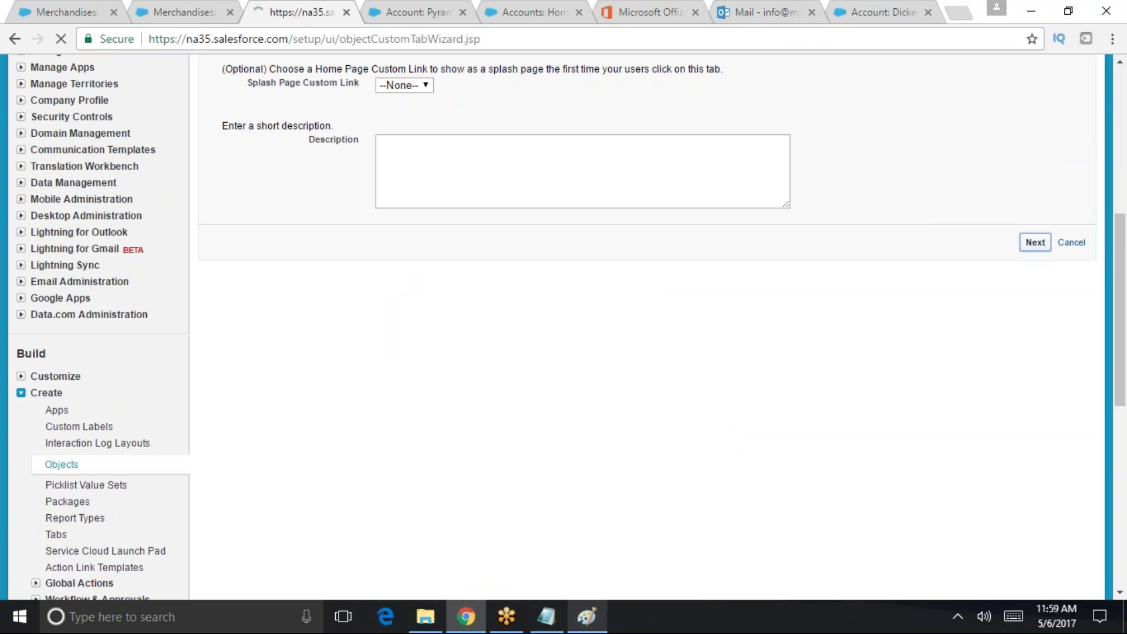
scroll(746, 241, down, 4)
scroll(745, 241, down, 11)
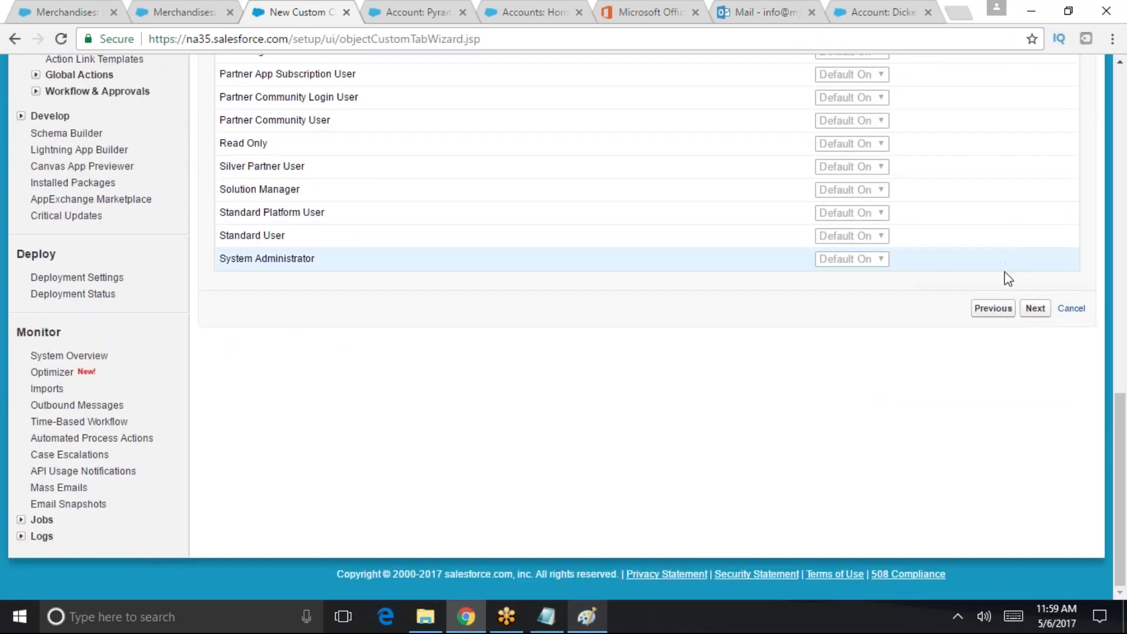
click(1035, 309)
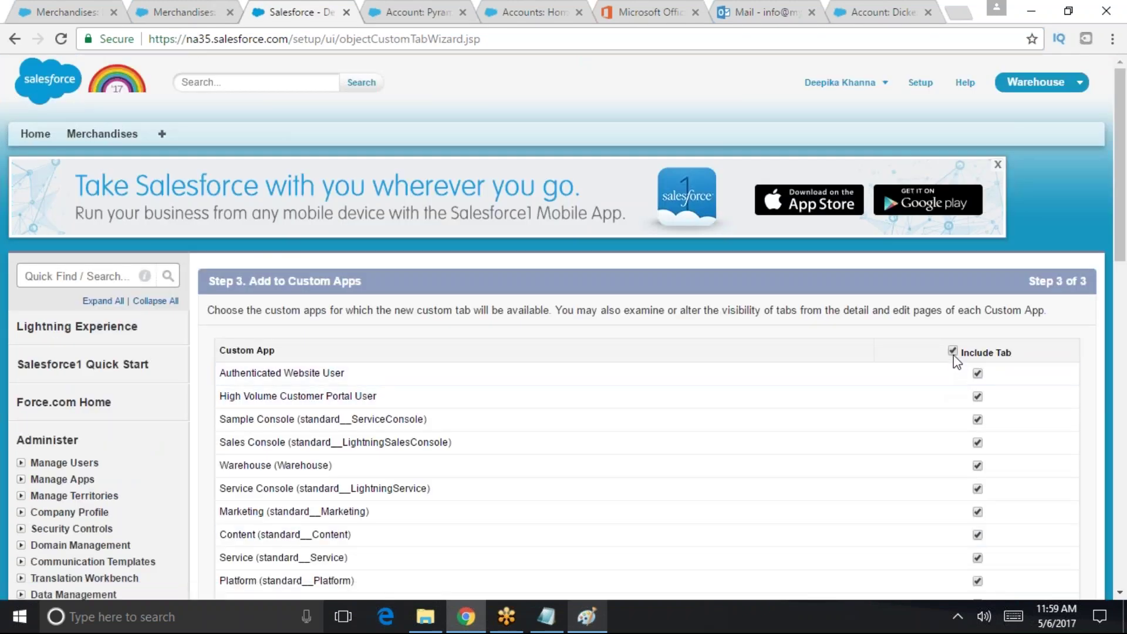
- Include the Invoices tab only in the Warehouse app and save it
click(953, 352)
scroll(954, 355, down, 3)
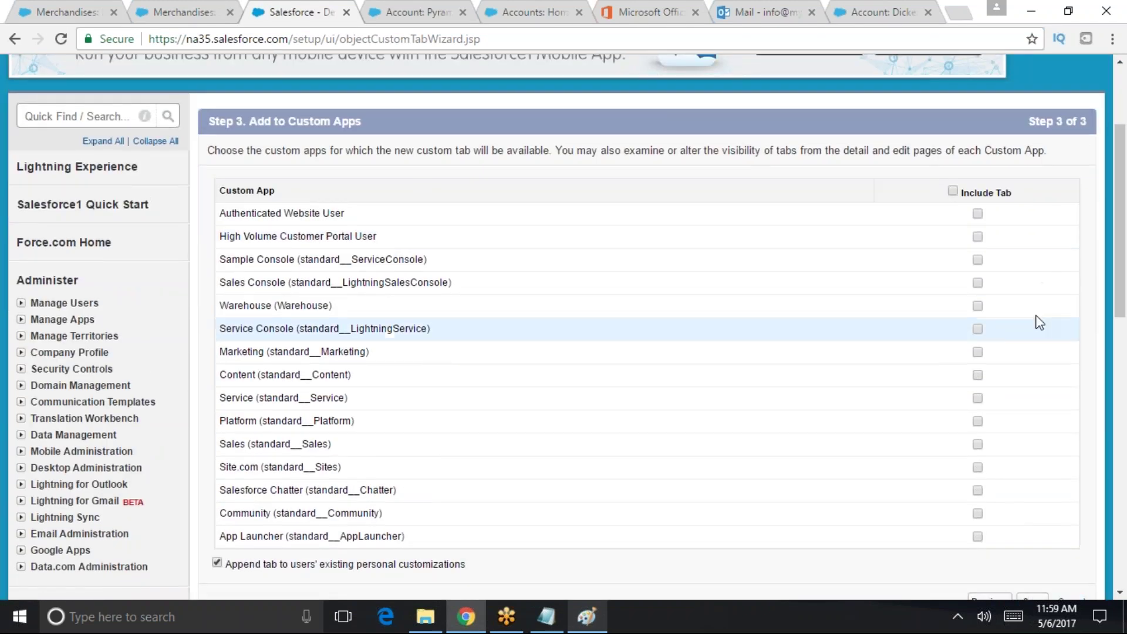
scroll(1039, 322, up, 3)
scroll(1097, 413, down, 2)
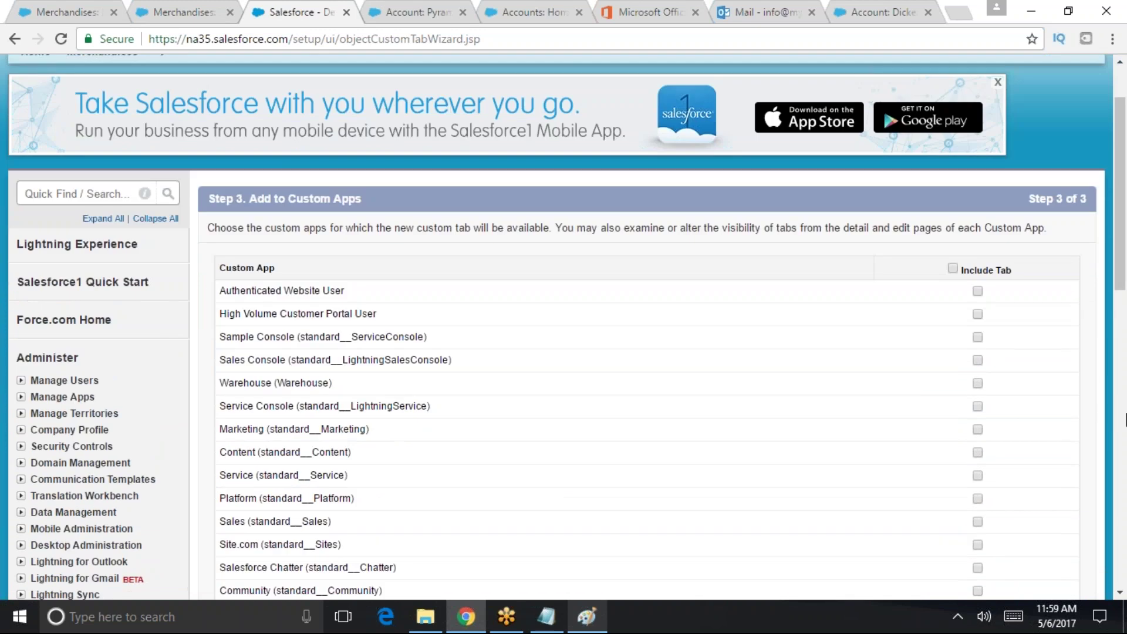
scroll(328, 422, down, 2)
click(977, 300)
scroll(1072, 443, down, 6)
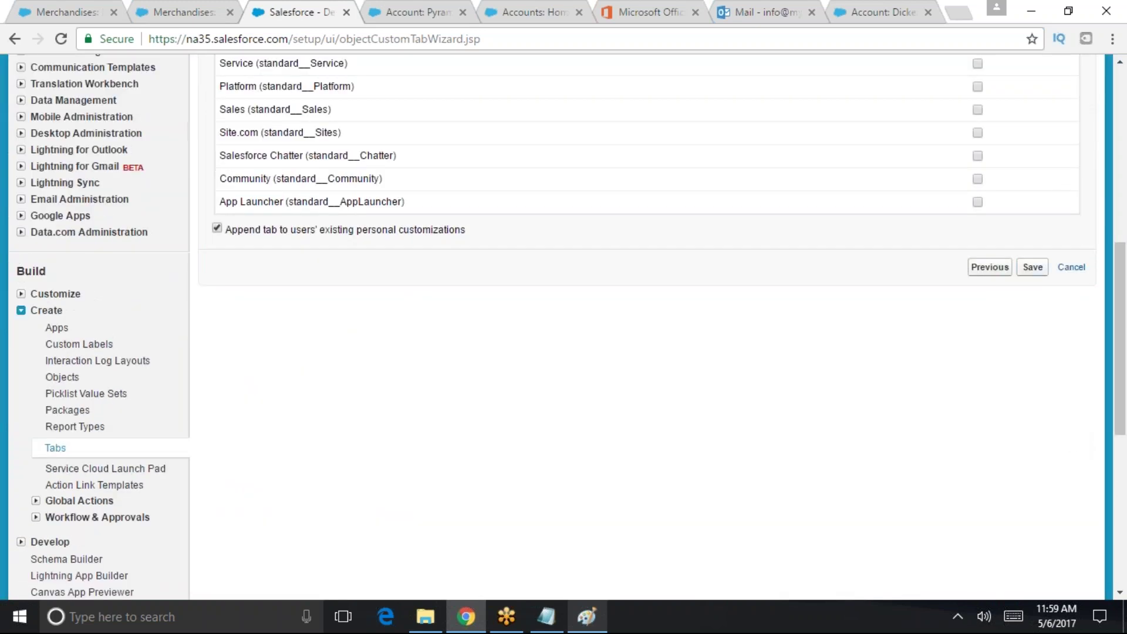
click(1033, 267)
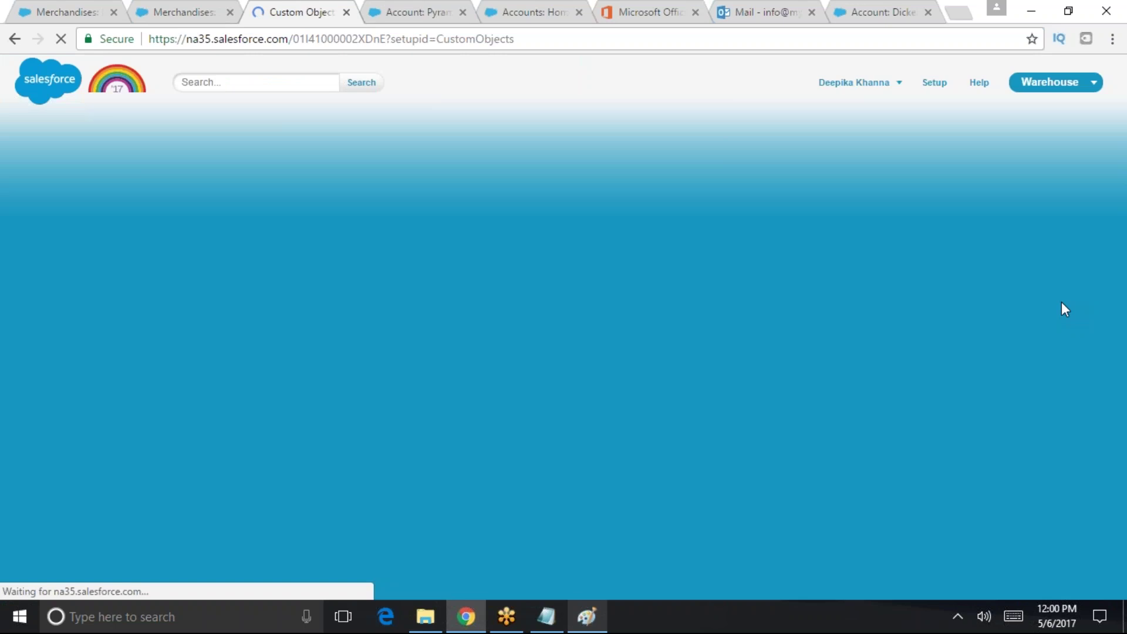
- Open the Invoices tab, view the New Invoice form, then return to Setup
scroll(614, 408, down, 5)
scroll(475, 414, up, 8)
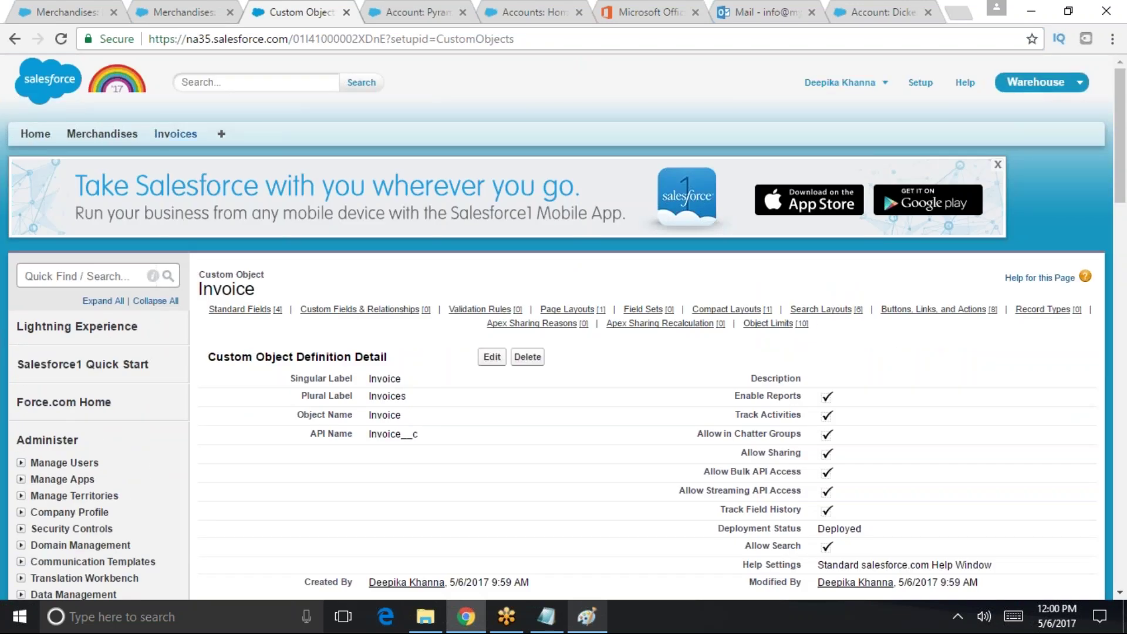
click(175, 134)
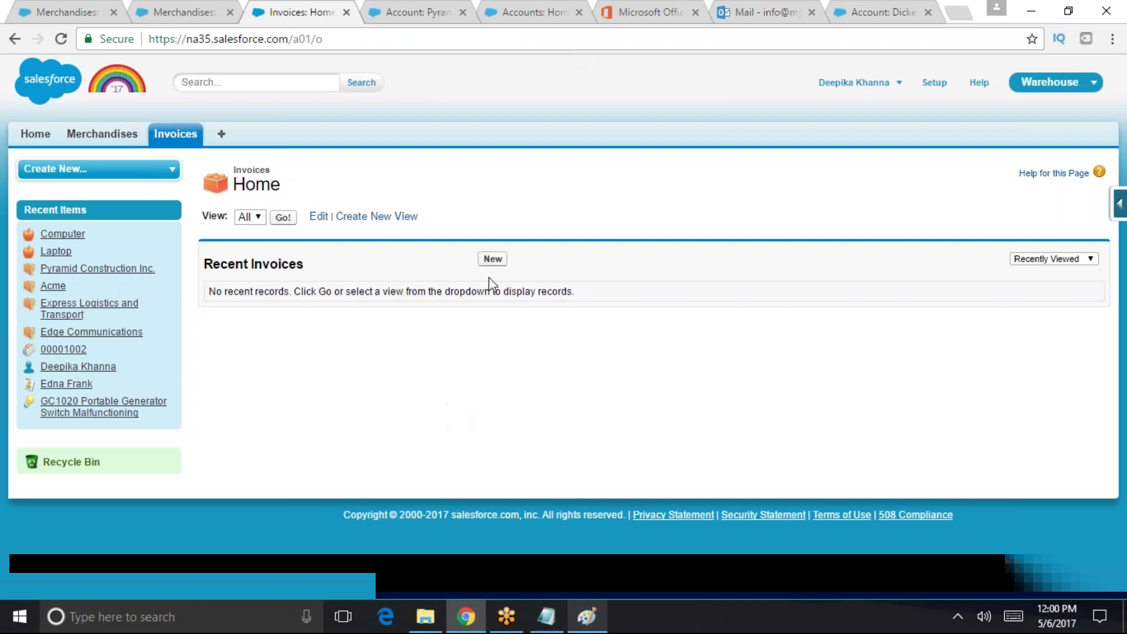
click(492, 260)
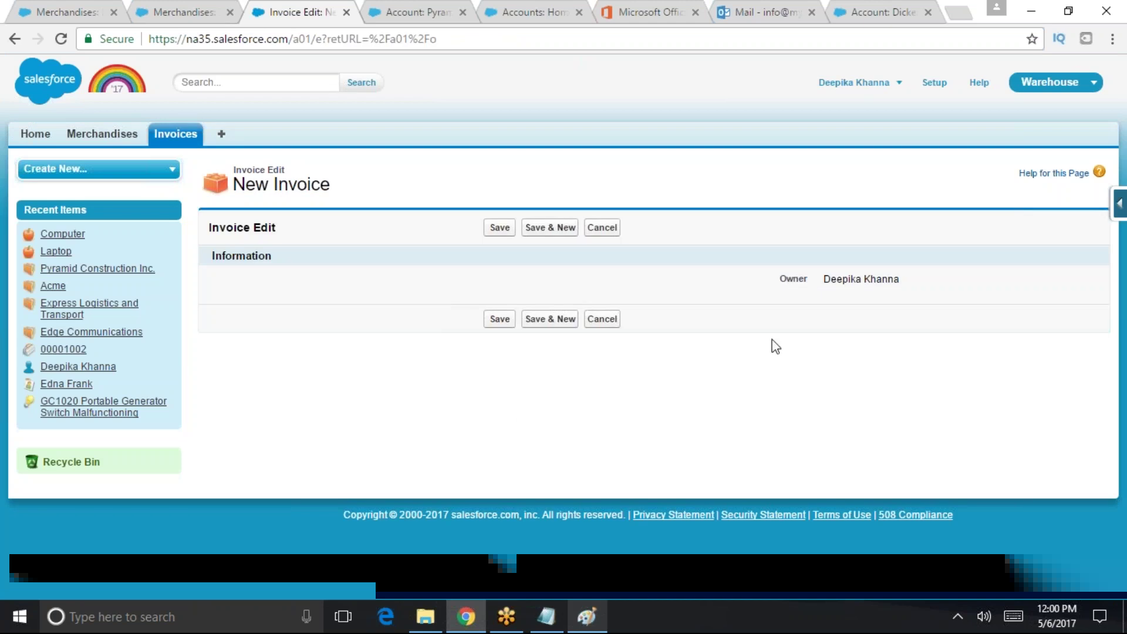
click(932, 88)
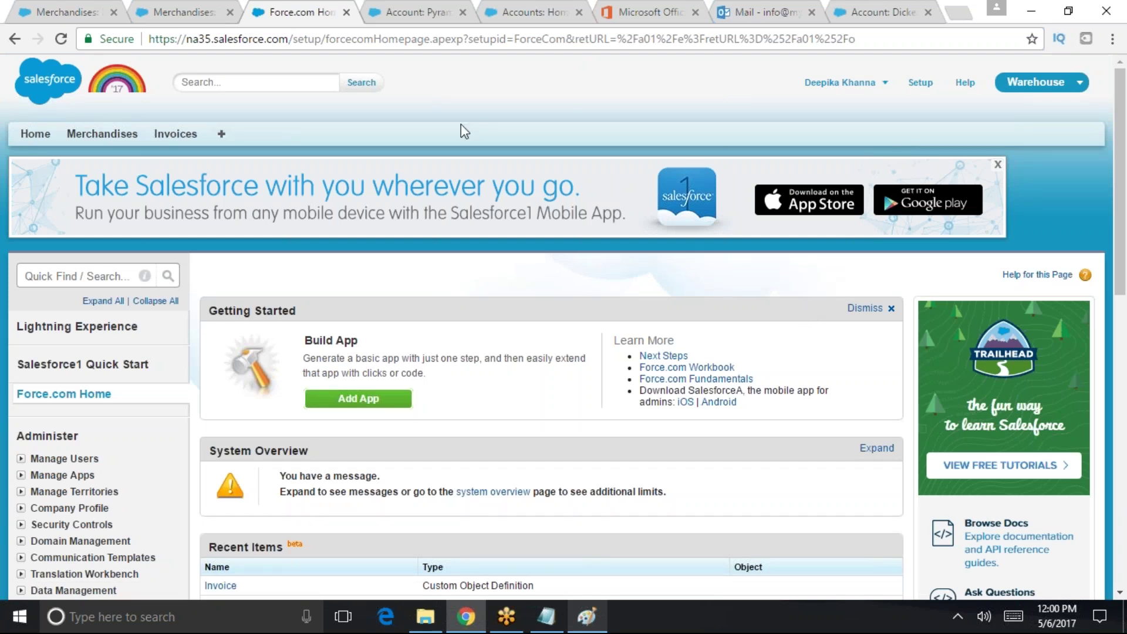
- Search Setup for 'schema' and open Build > Schema Builder
click(58, 274)
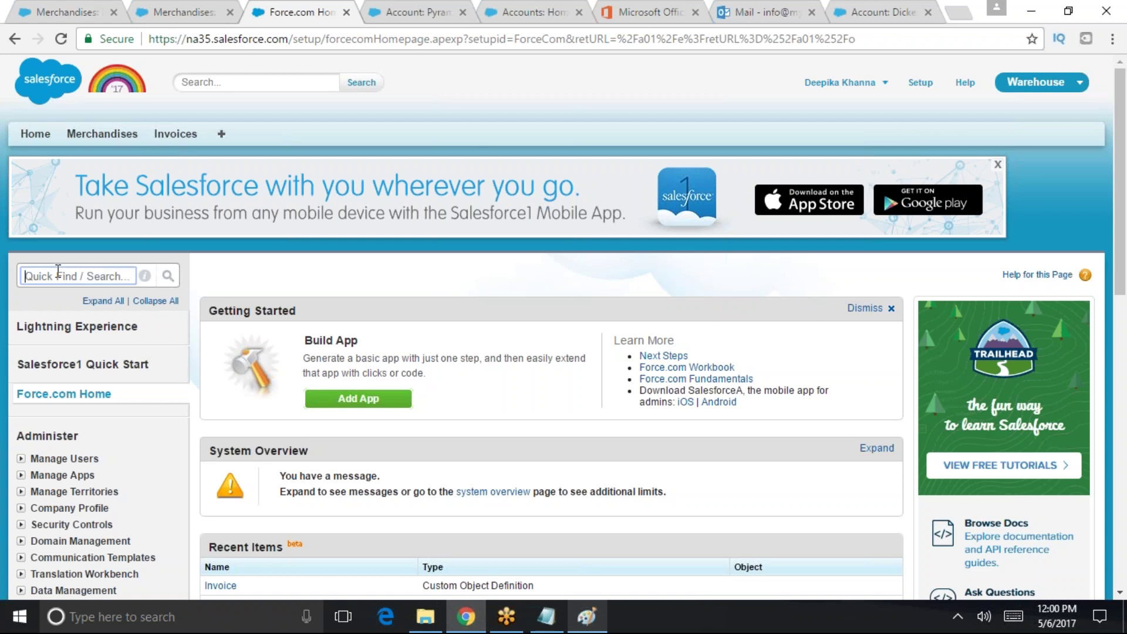
text(schema)
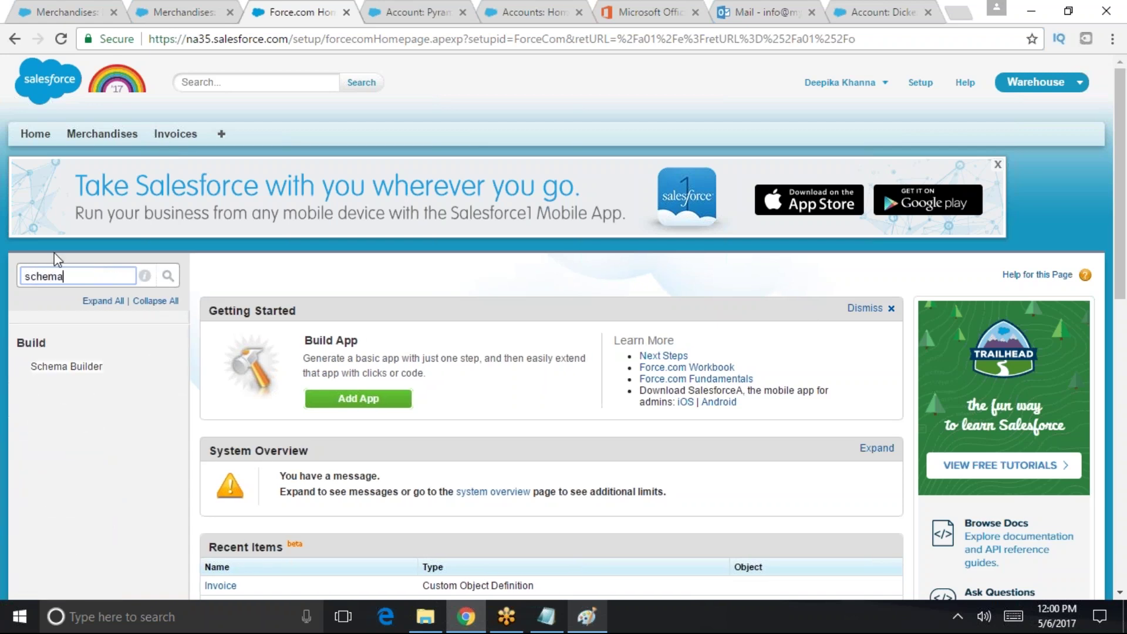
click(67, 366)
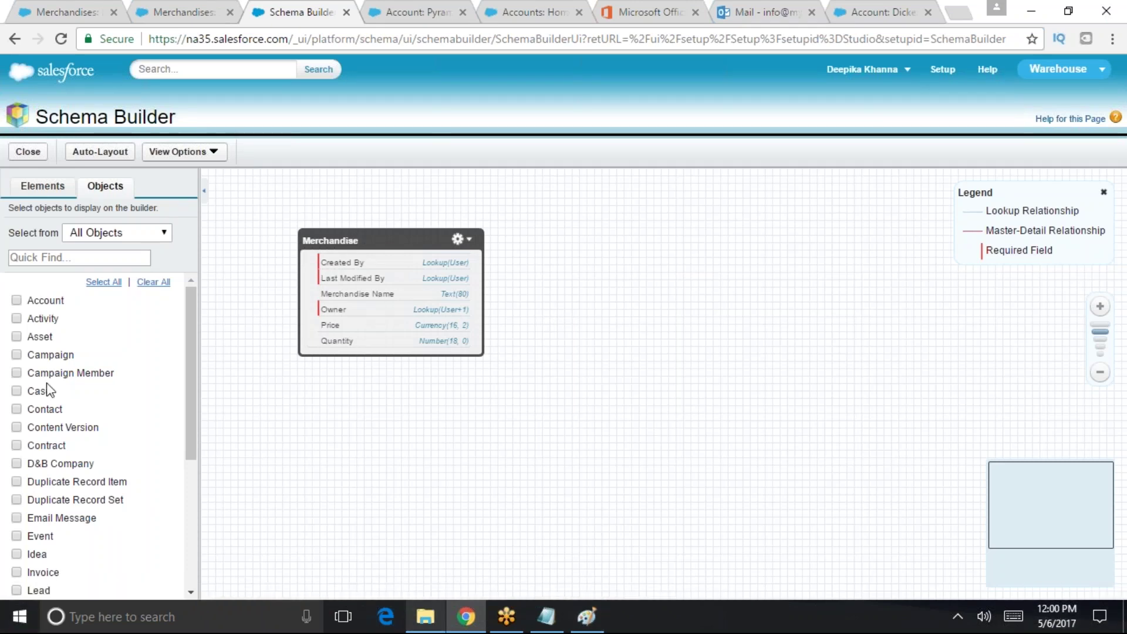
- Clear all objects from the diagram and show only Invoice, filtering the list by 'invoi'
click(42, 186)
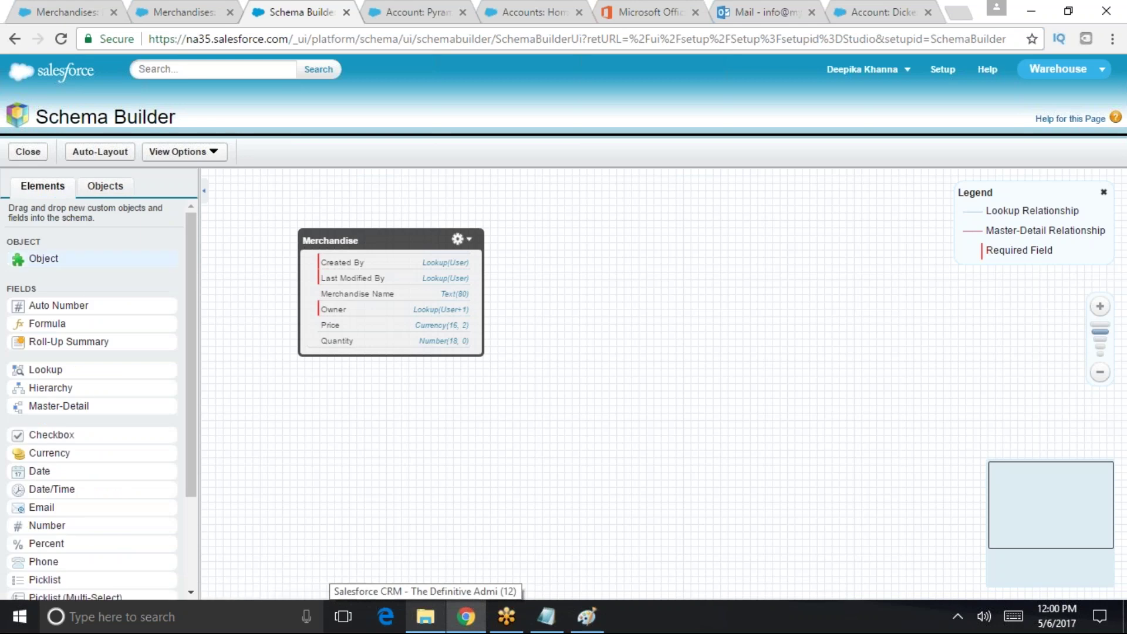
scroll(107, 451, down, 1)
scroll(107, 451, down, 4)
drag(25, 452, 121, 429)
scroll(146, 254, up, 5)
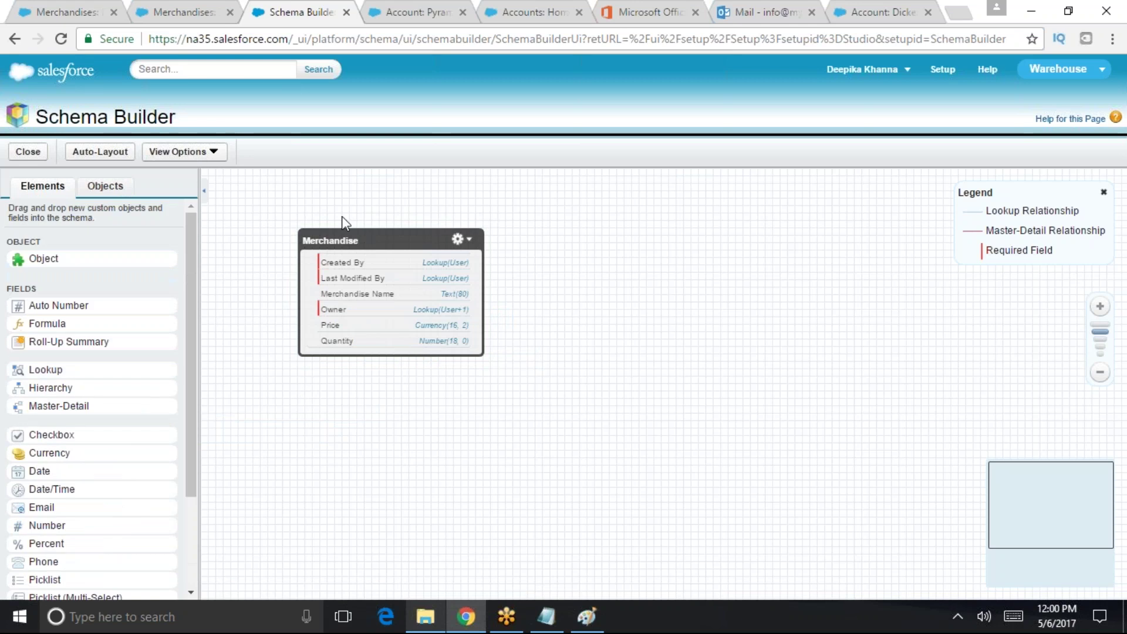
click(105, 186)
click(77, 256)
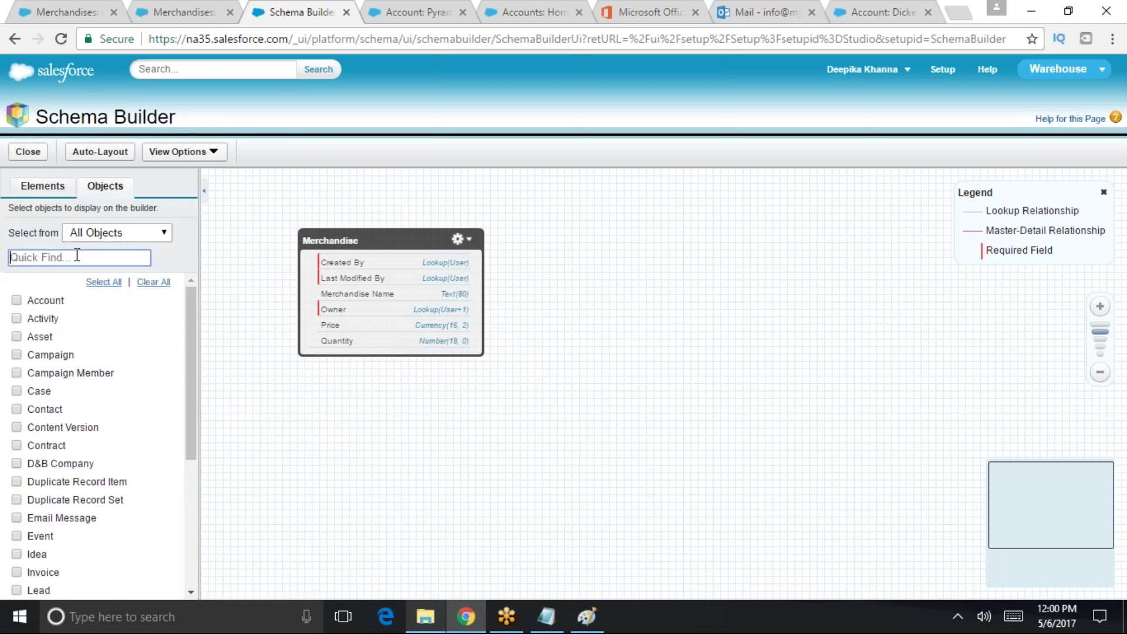
click(157, 287)
click(158, 283)
click(101, 262)
text(in)
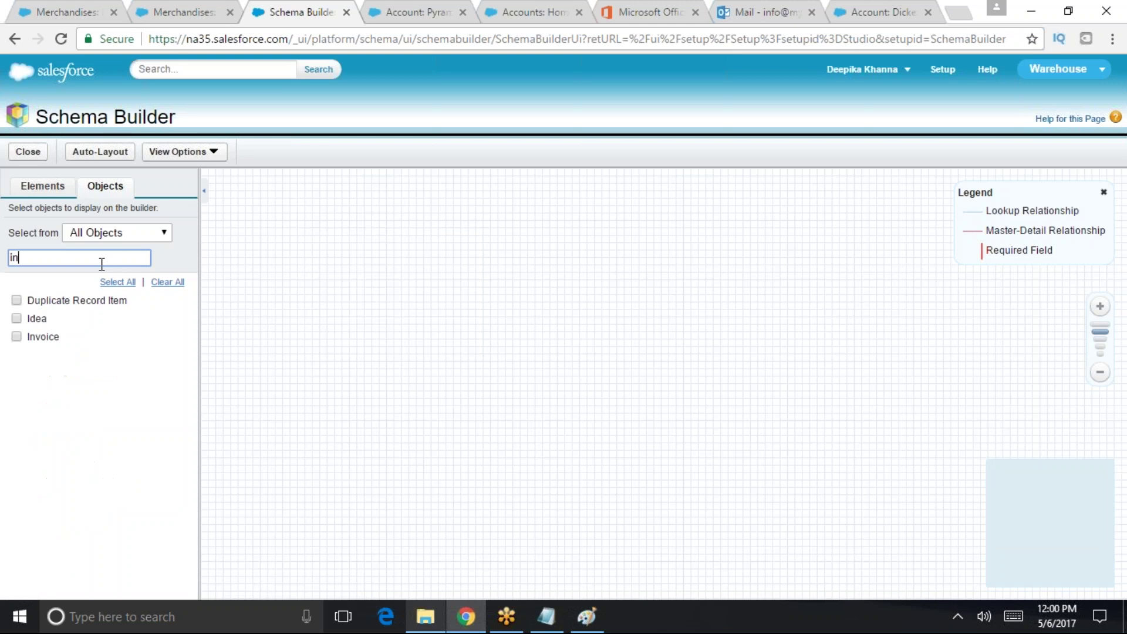
text(voi)
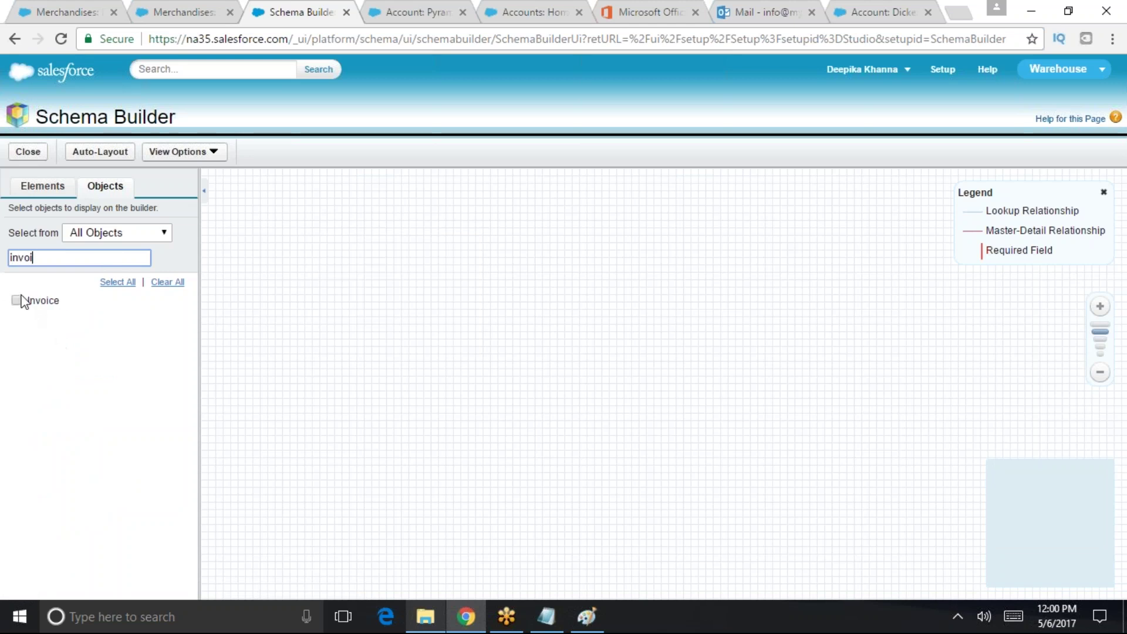
click(16, 300)
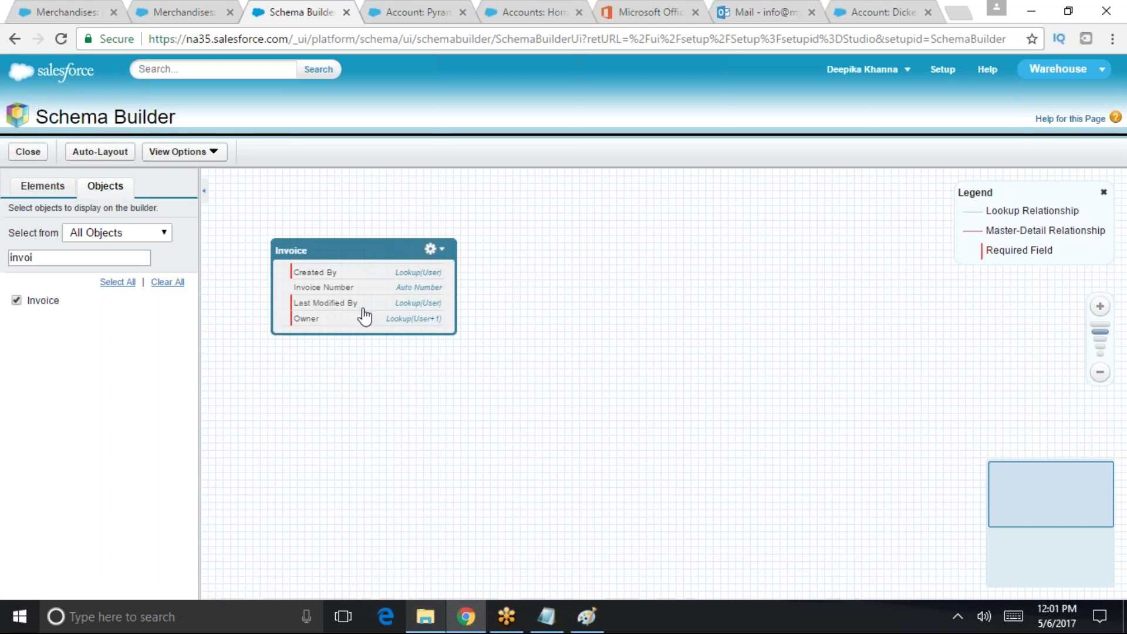
- Re-add Invoice to the canvas, clear the object filter, and show the Elements palette
click(168, 283)
click(57, 192)
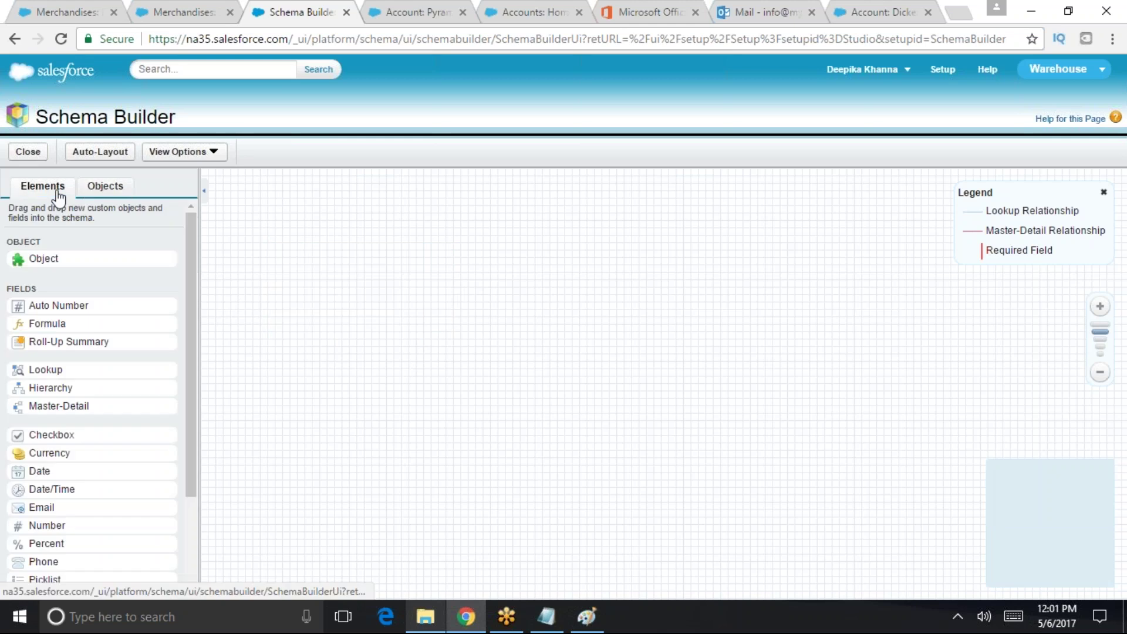
click(106, 188)
click(27, 300)
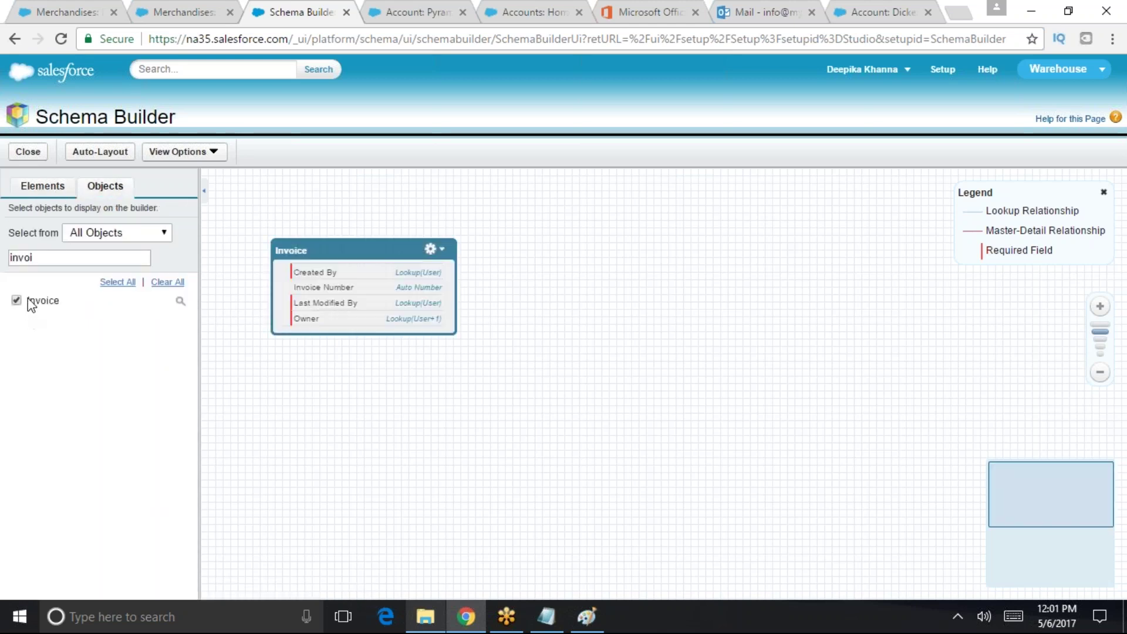
double_click(54, 256)
key(BackSpace)
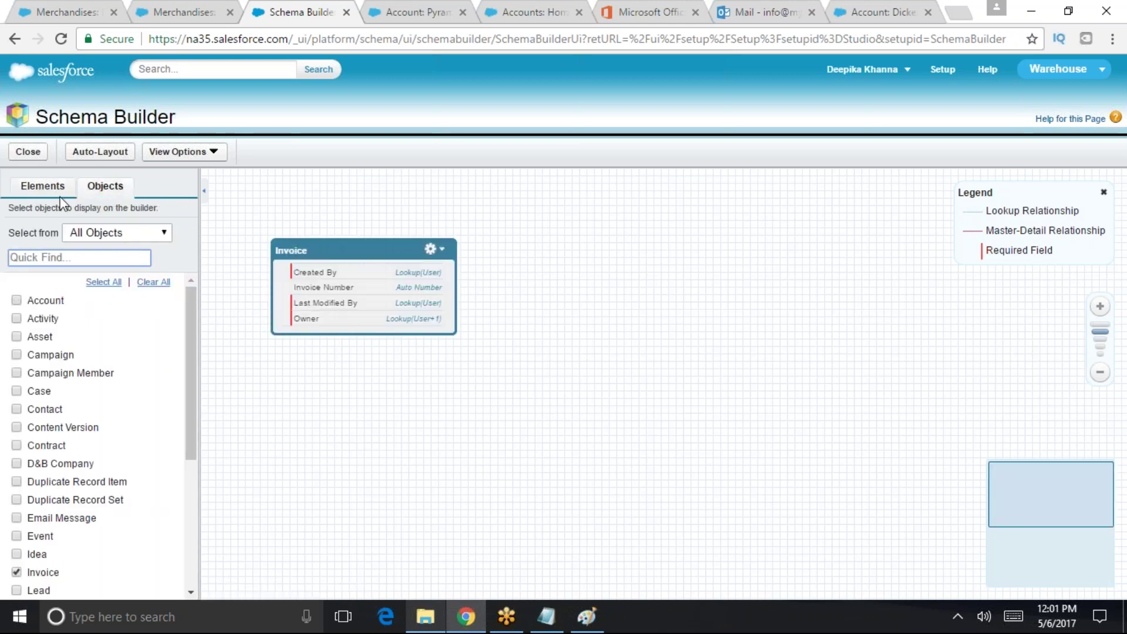
click(42, 185)
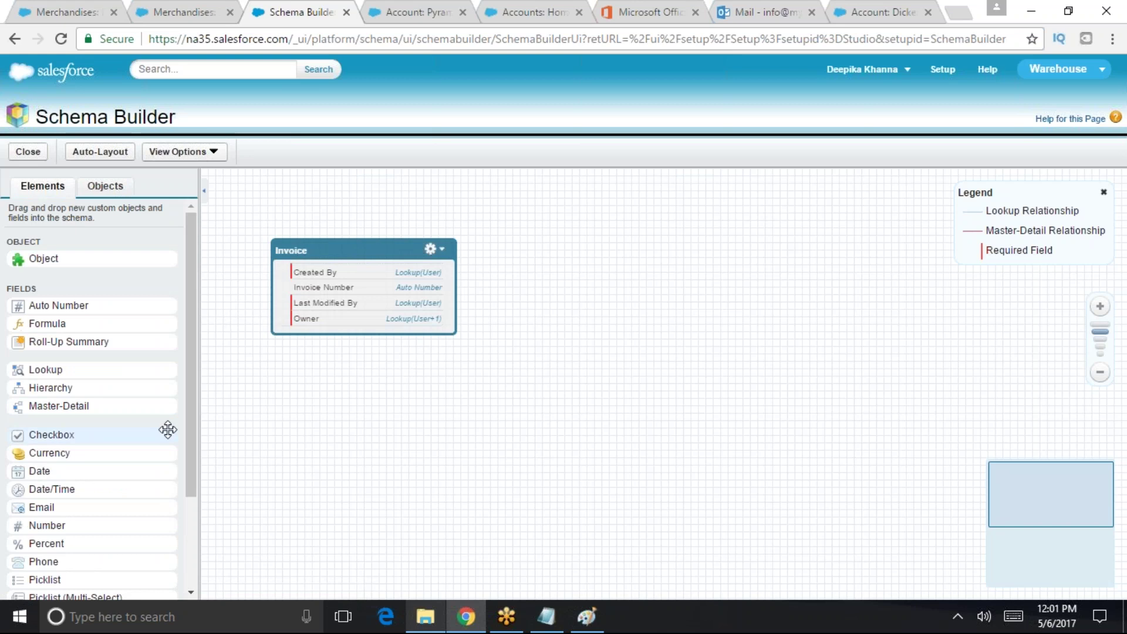
scroll(176, 481, down, 3)
- Drop a new Picklist field onto Invoice and label it Status
drag(59, 452, 282, 323)
drag(24, 449, 316, 275)
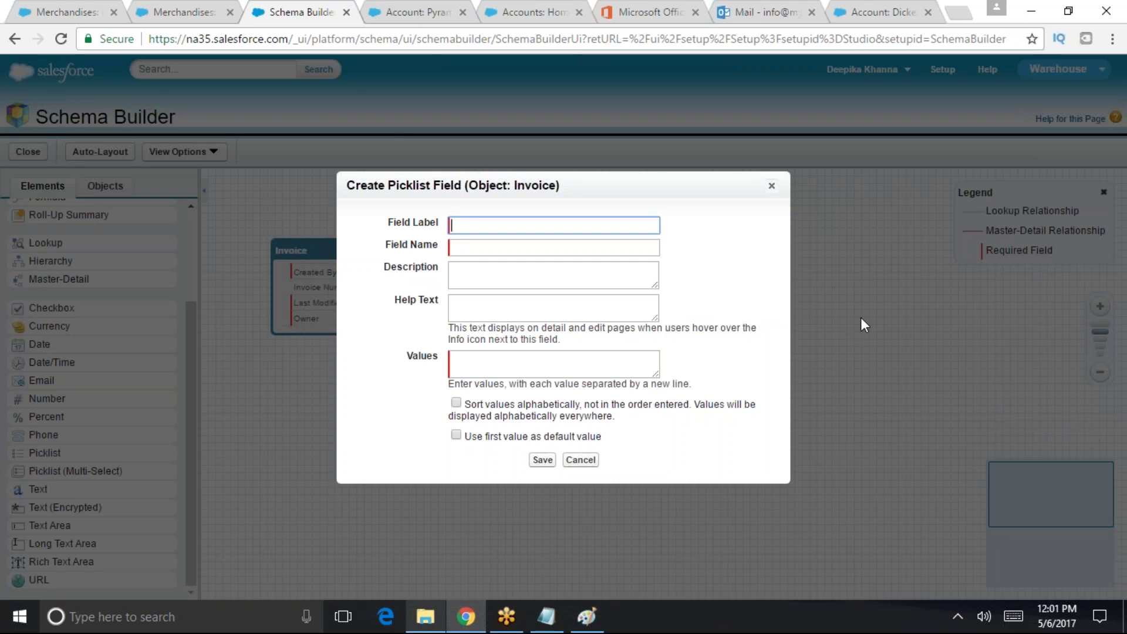
text(Status)
key(Tab)
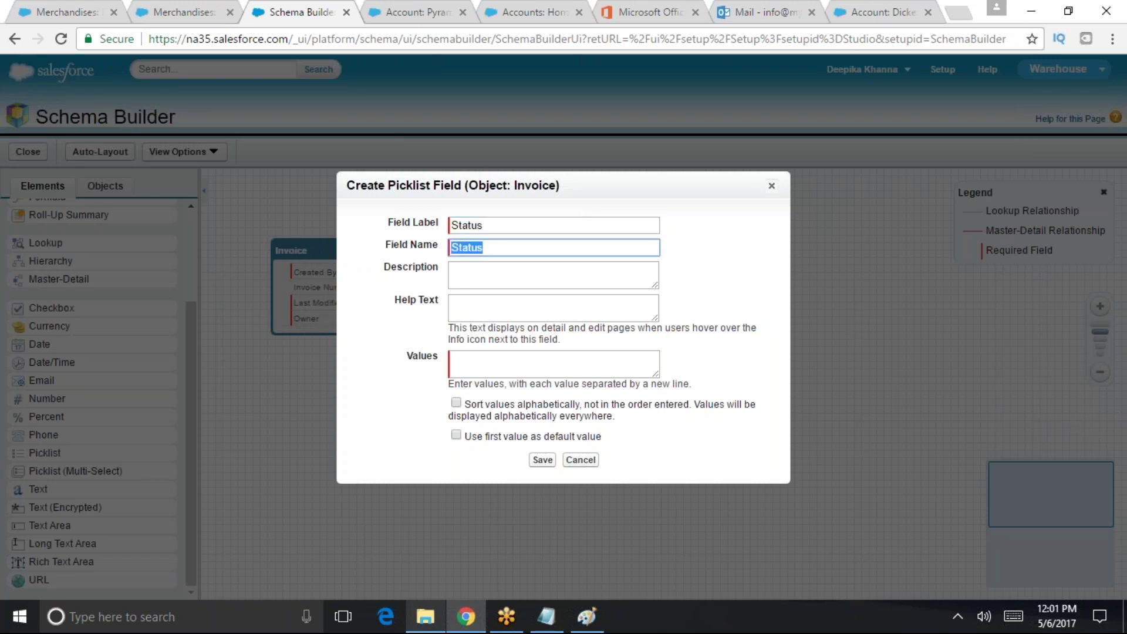
click(516, 262)
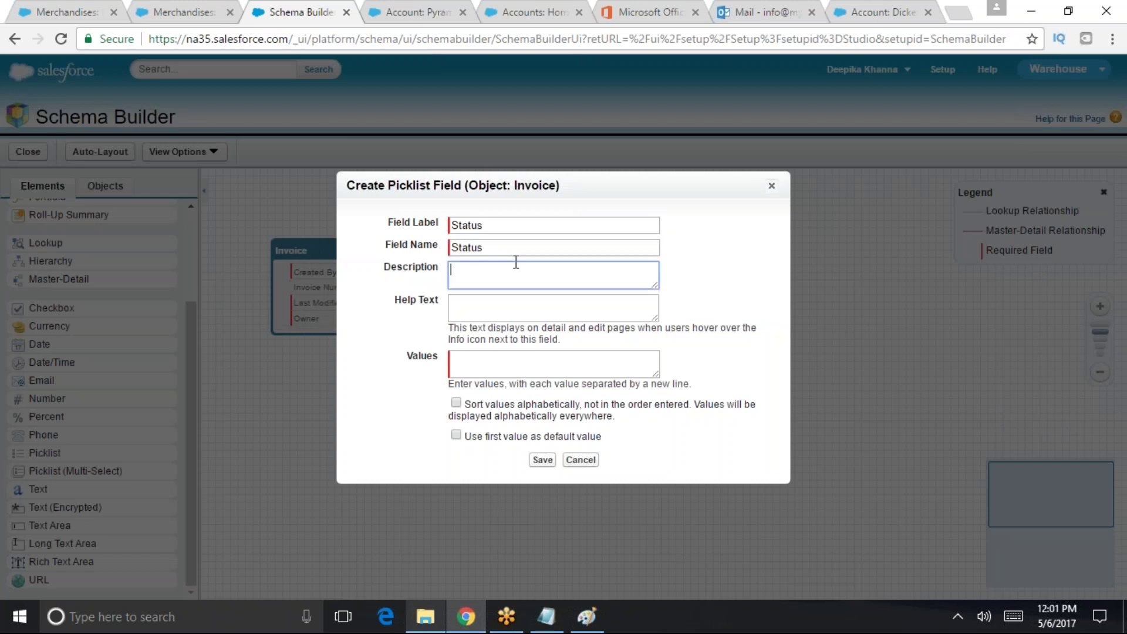
key(Tab)
key(Tab)
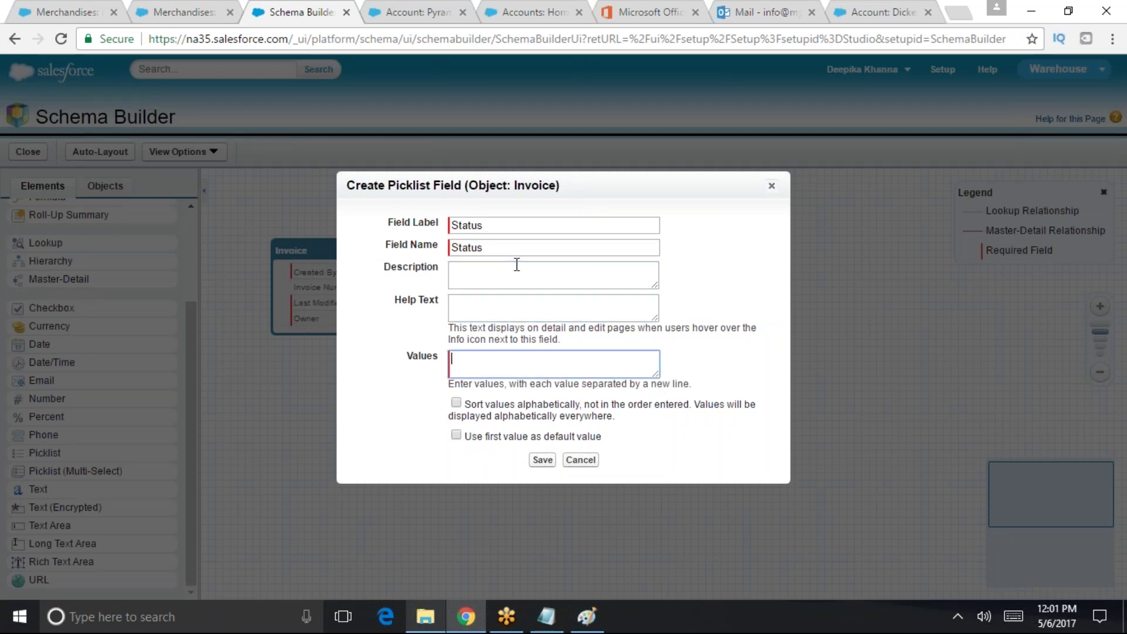
- Enter picklist values Open, Closed, Negotiating and Pending, and save the Status field
text(Open)
key(BackSpace)
key(BackSpace)
key(BackSpace)
text(penClosed)
key(Return)
text(Negetiating)
key(Return)
text(Pending)
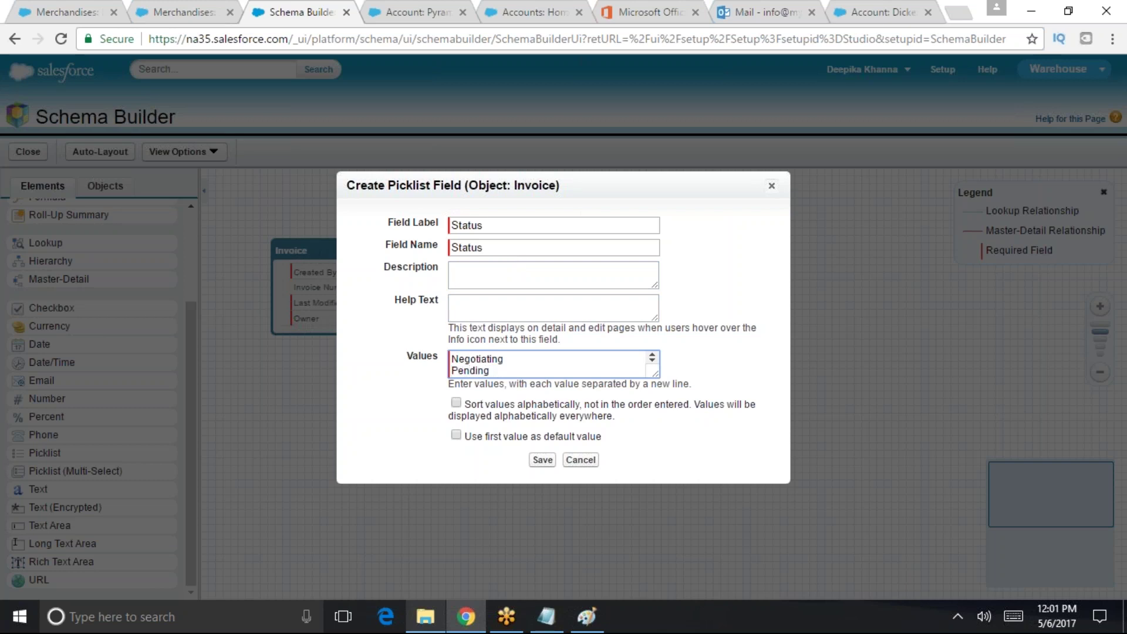
drag(655, 375, 708, 531)
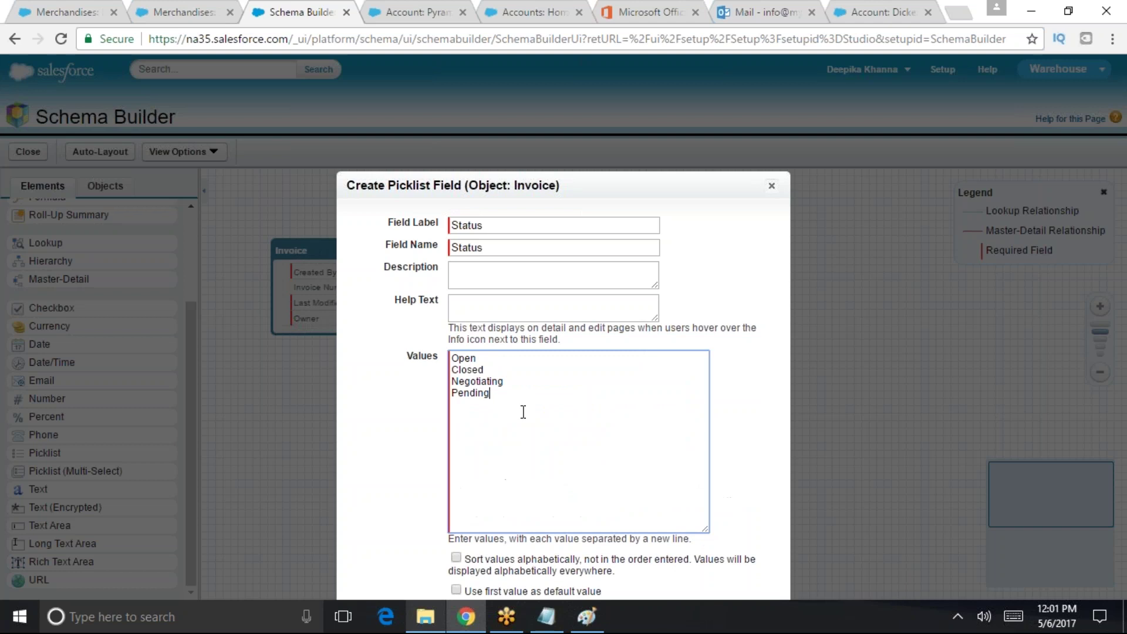
drag(523, 411, 445, 353)
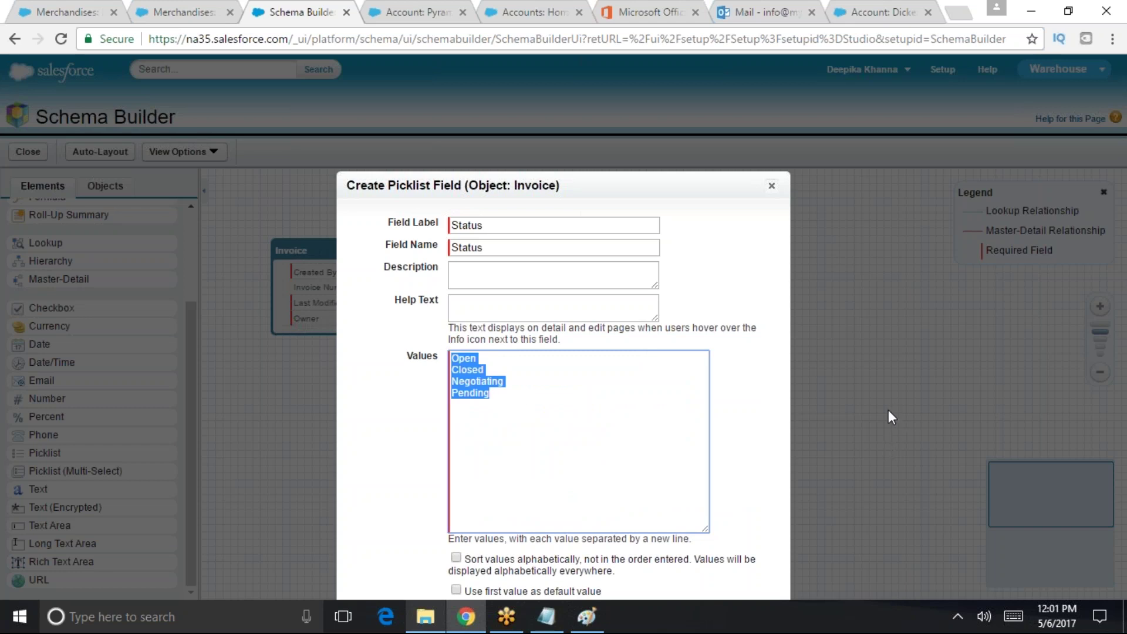
drag(567, 184, 587, 596)
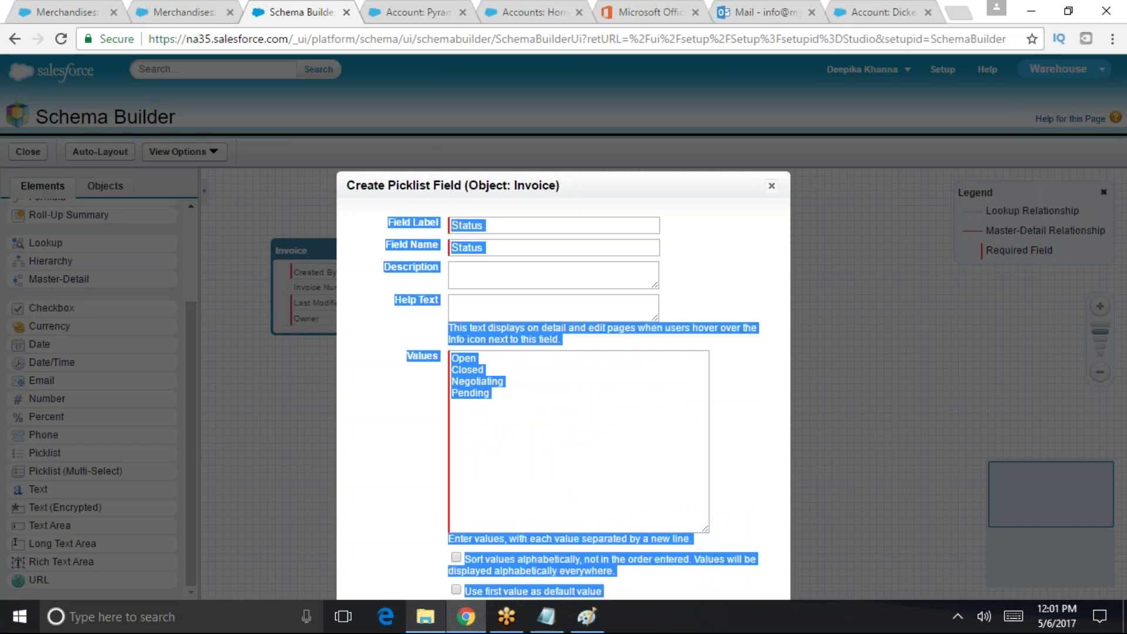
click(604, 434)
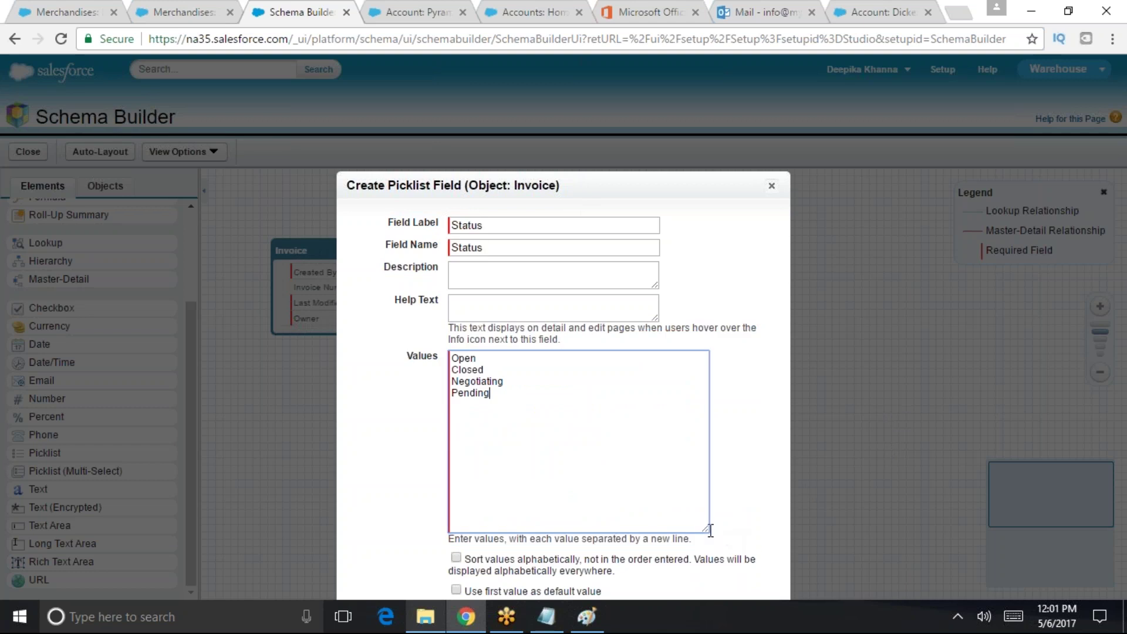
drag(707, 530, 658, 415)
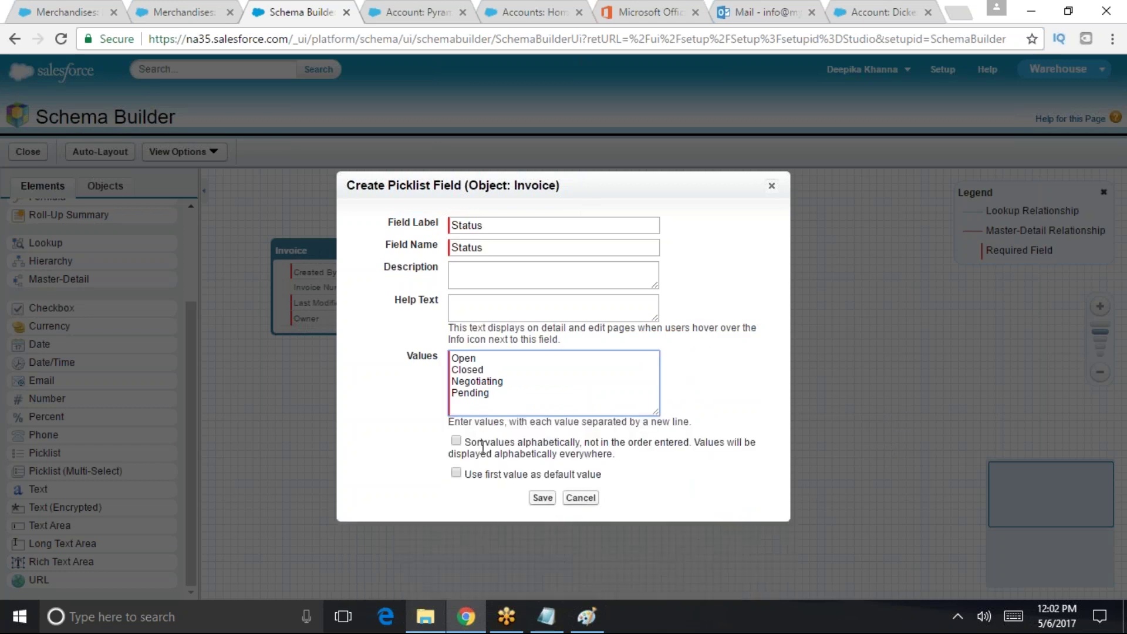
drag(463, 474, 610, 474)
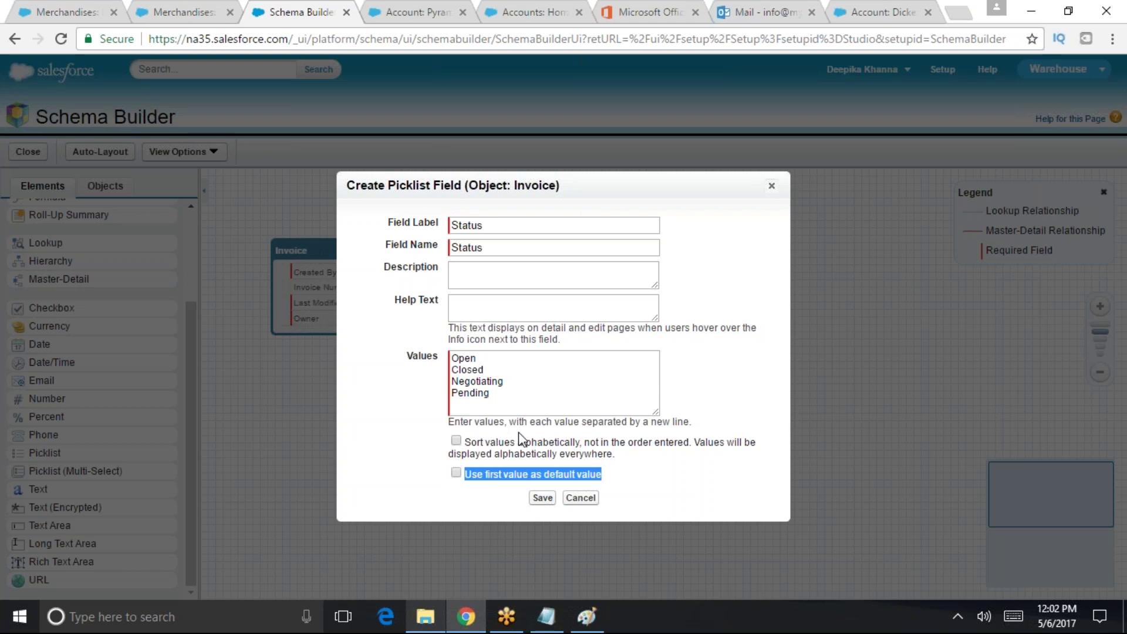
click(543, 499)
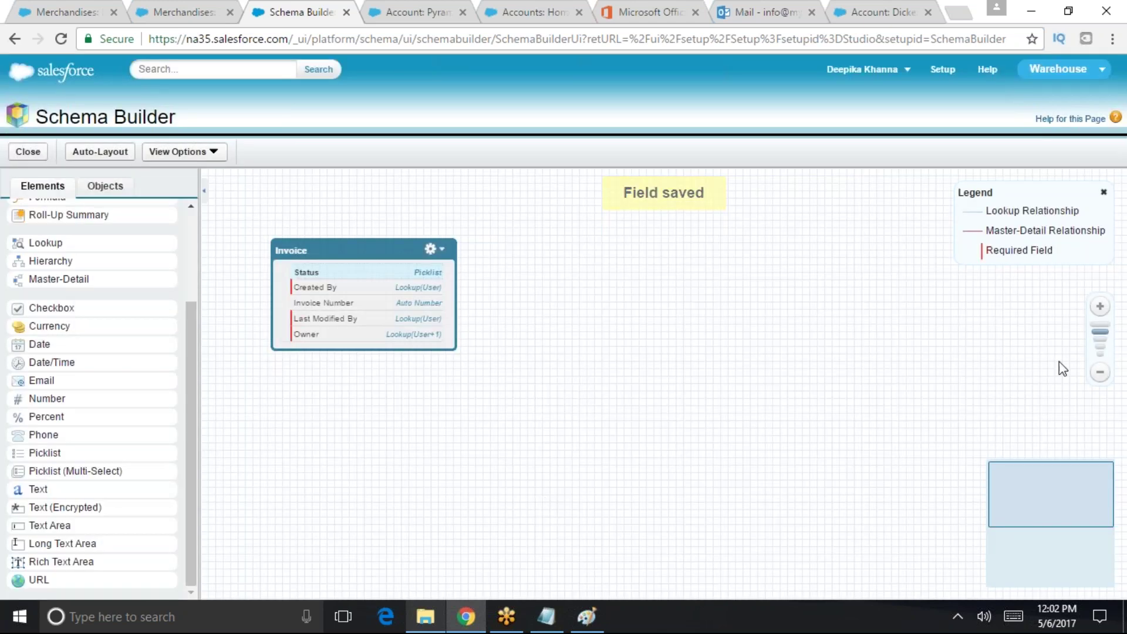
- Zoom the schema canvas in and switch to the Pyramid Construction account page
click(1100, 306)
click(388, 8)
scroll(886, 125, up, 3)
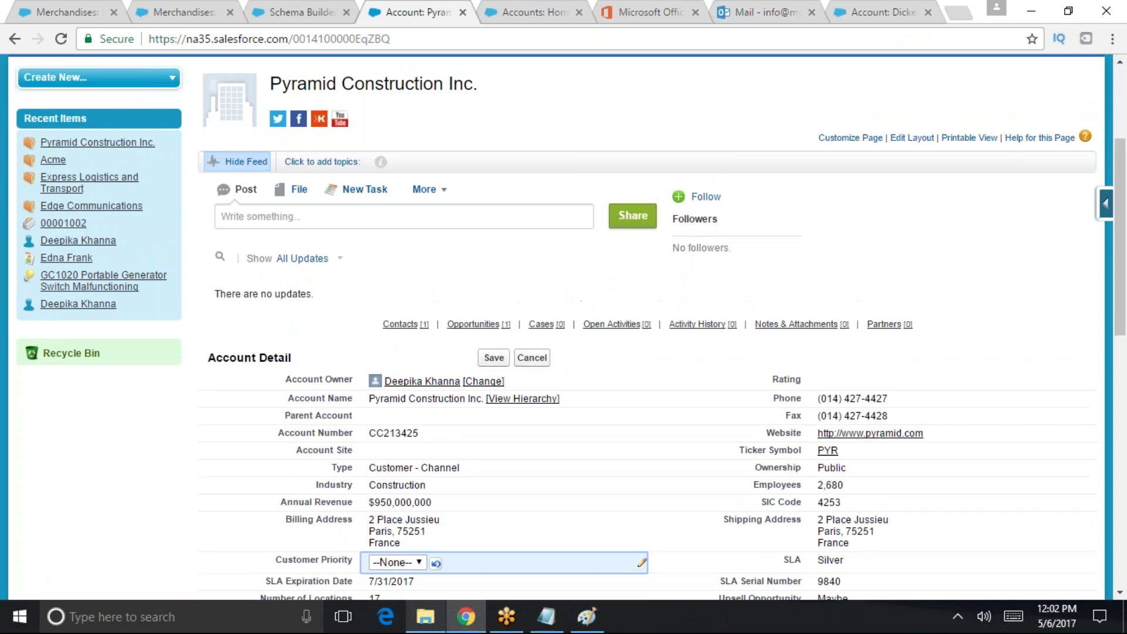
- Switch to the Warehouse app and start a New Invoice record, which shows only Owner
click(1026, 87)
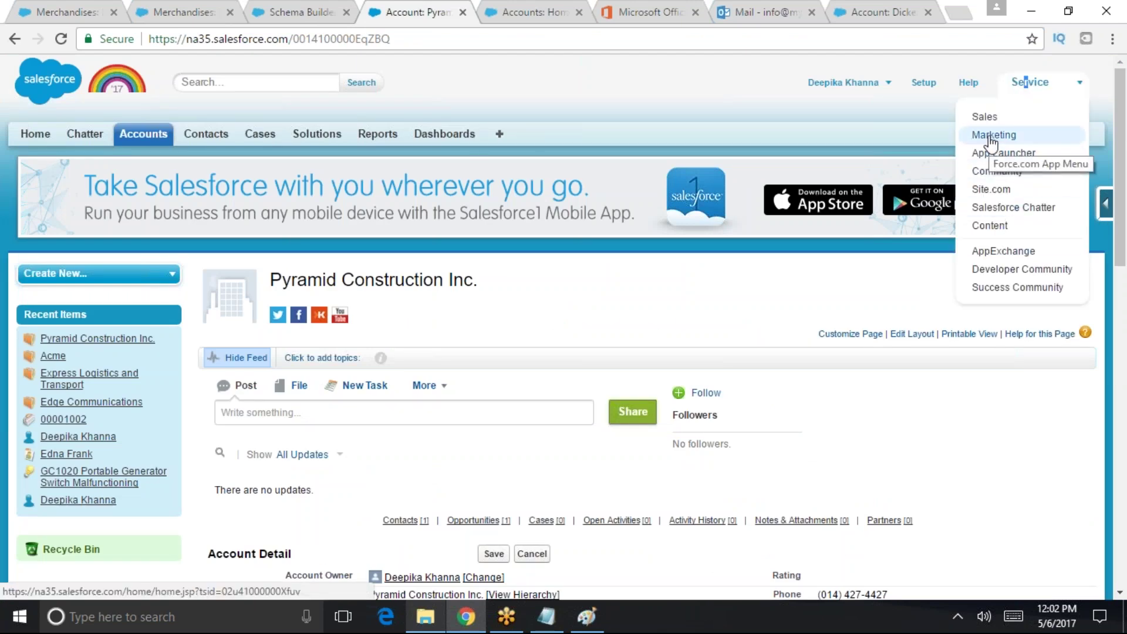
click(362, 39)
key(Return)
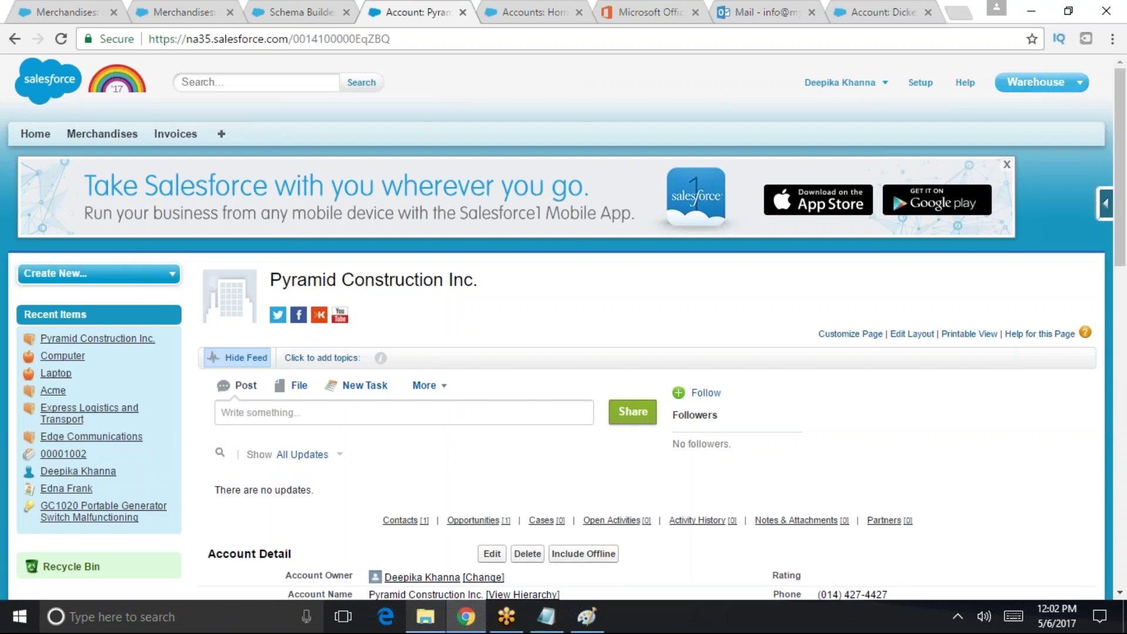
click(175, 134)
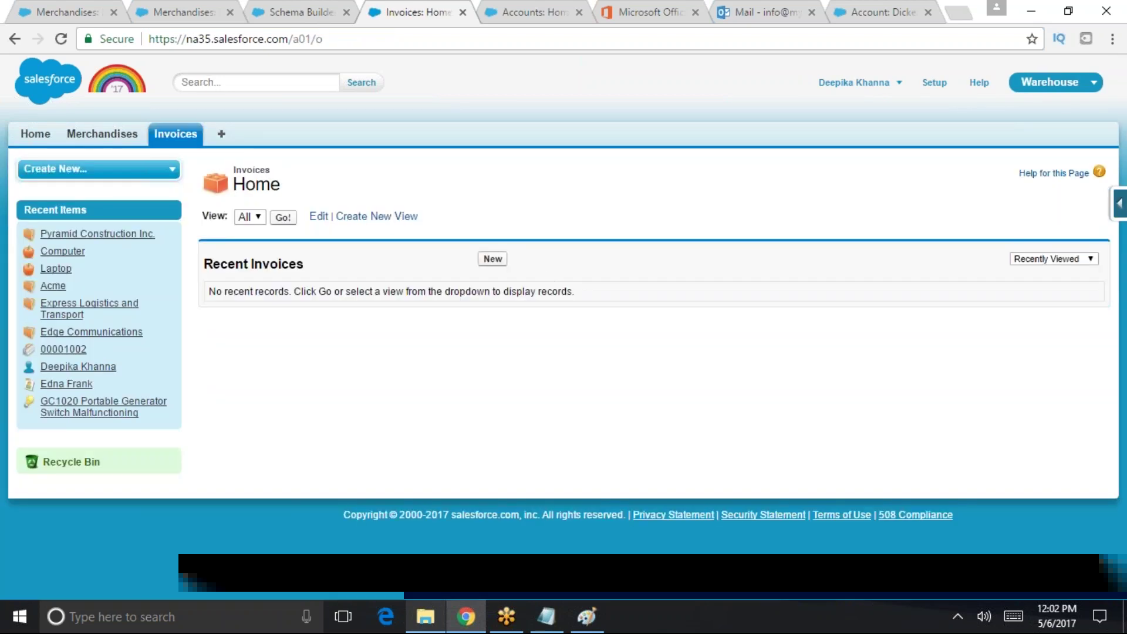
click(493, 259)
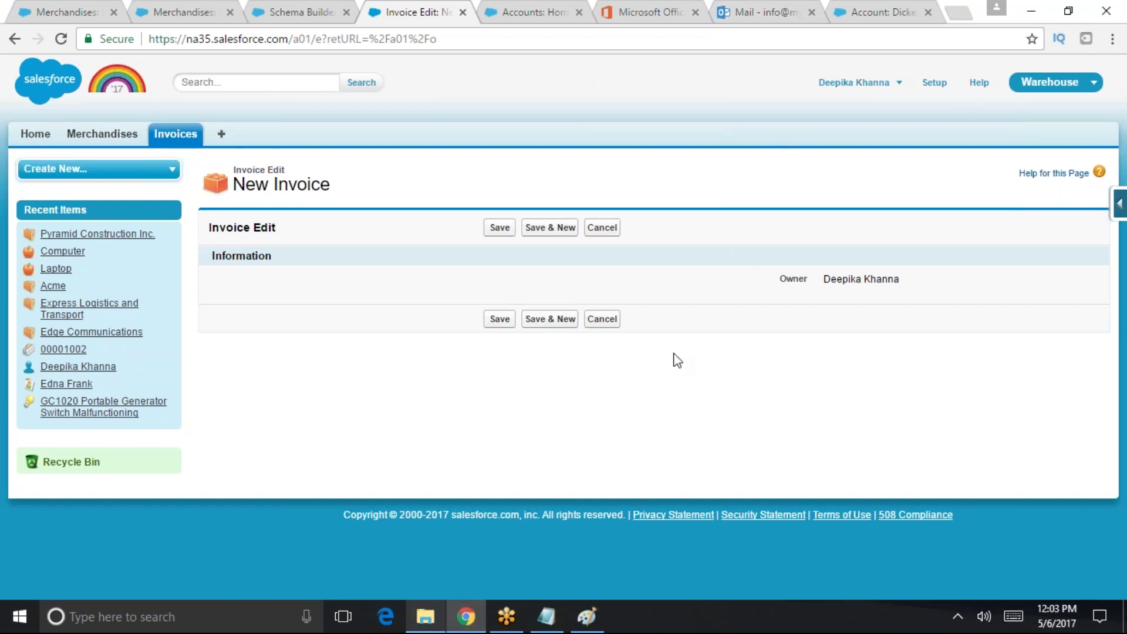
click(465, 472)
- Return to the Schema Builder browser tab showing Invoice and its Status picklist
click(292, 8)
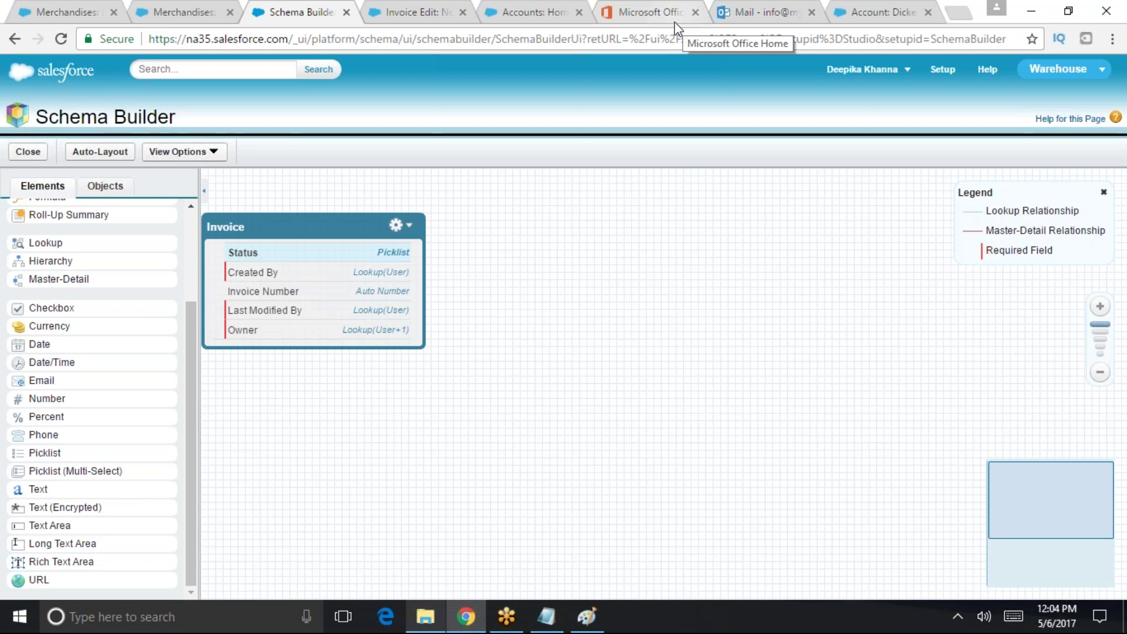
click(664, 36)
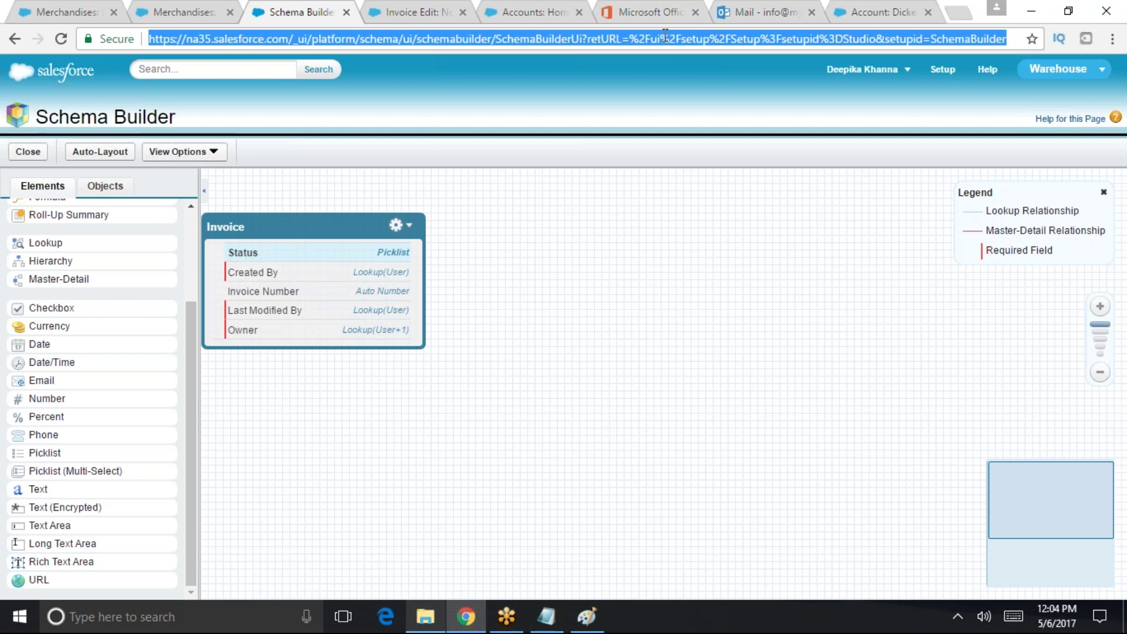
- From Setup, Quick Find 'object' to list custom objects and open Invoice's detail page
click(716, 82)
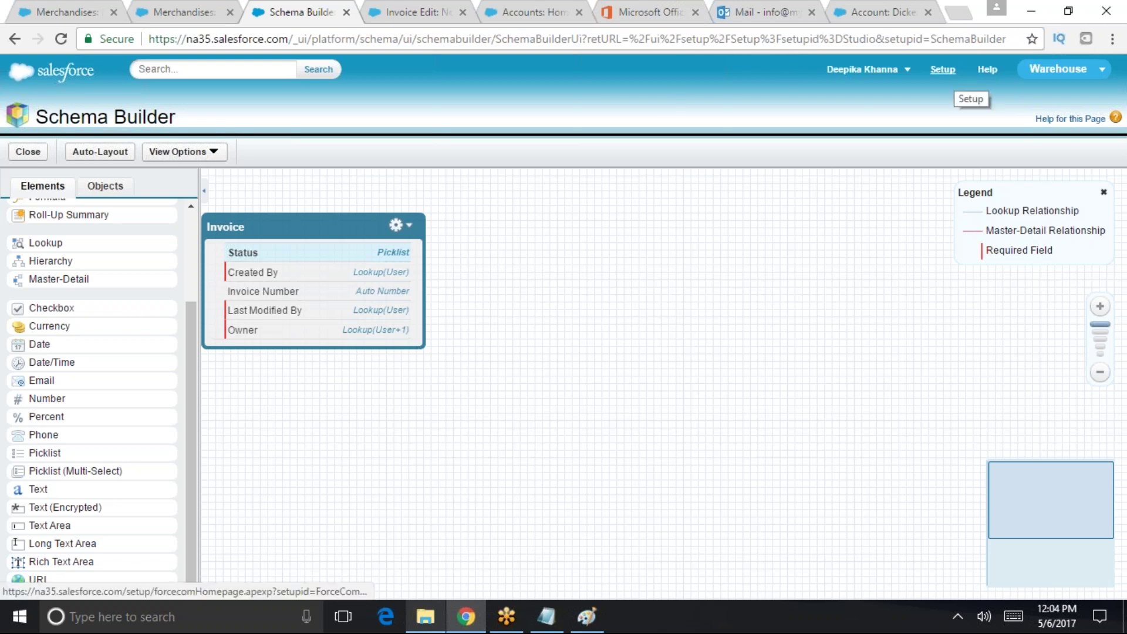
click(954, 71)
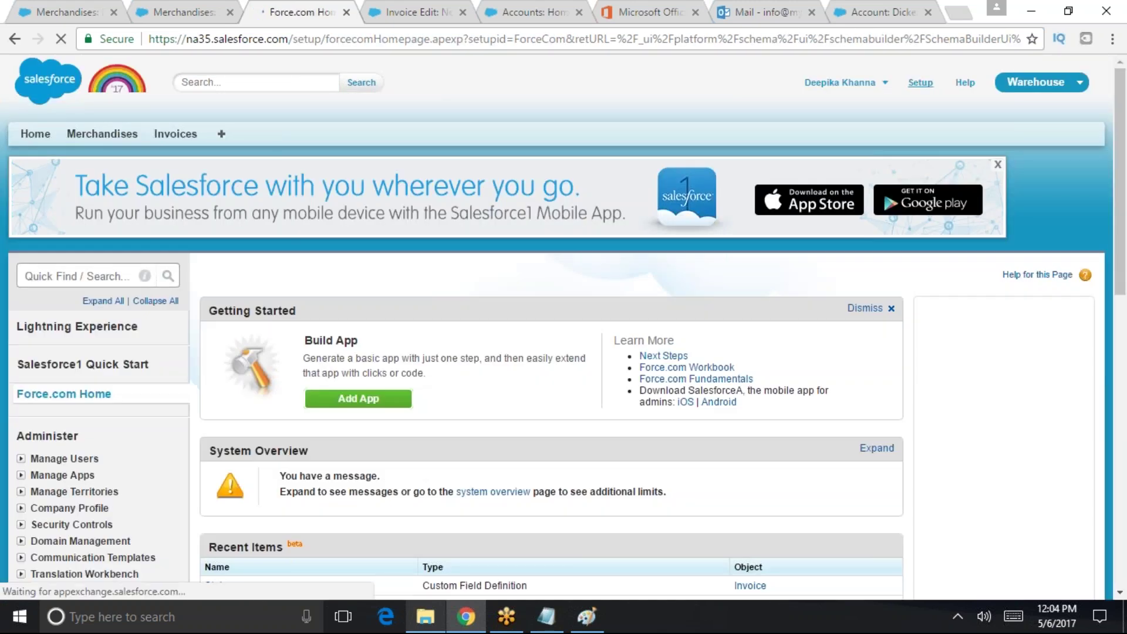
click(922, 83)
click(921, 83)
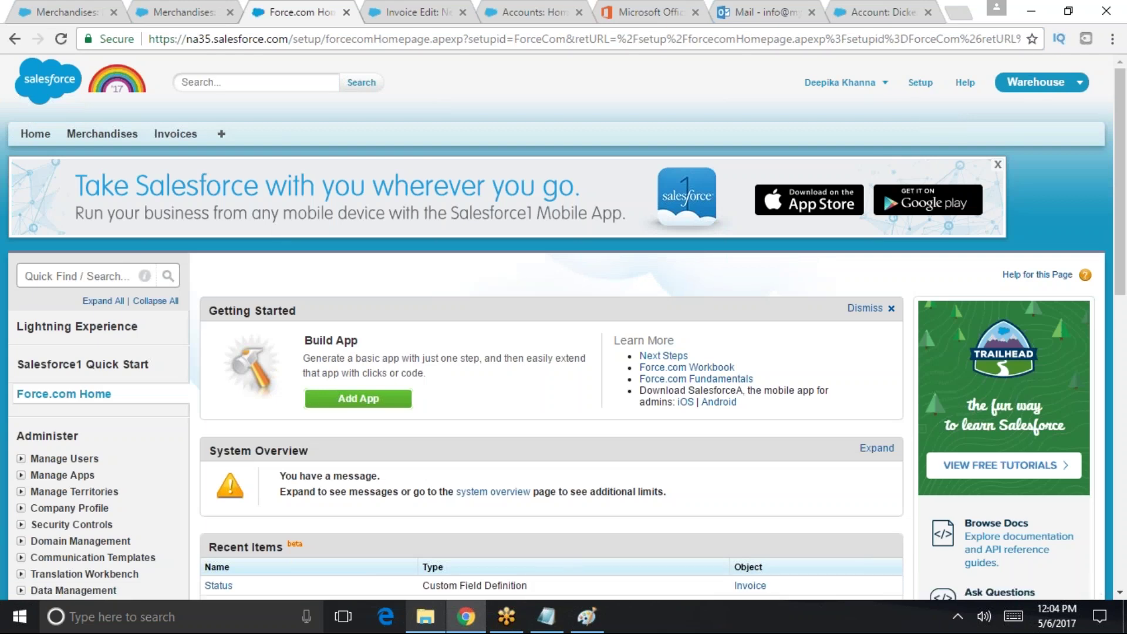
click(108, 275)
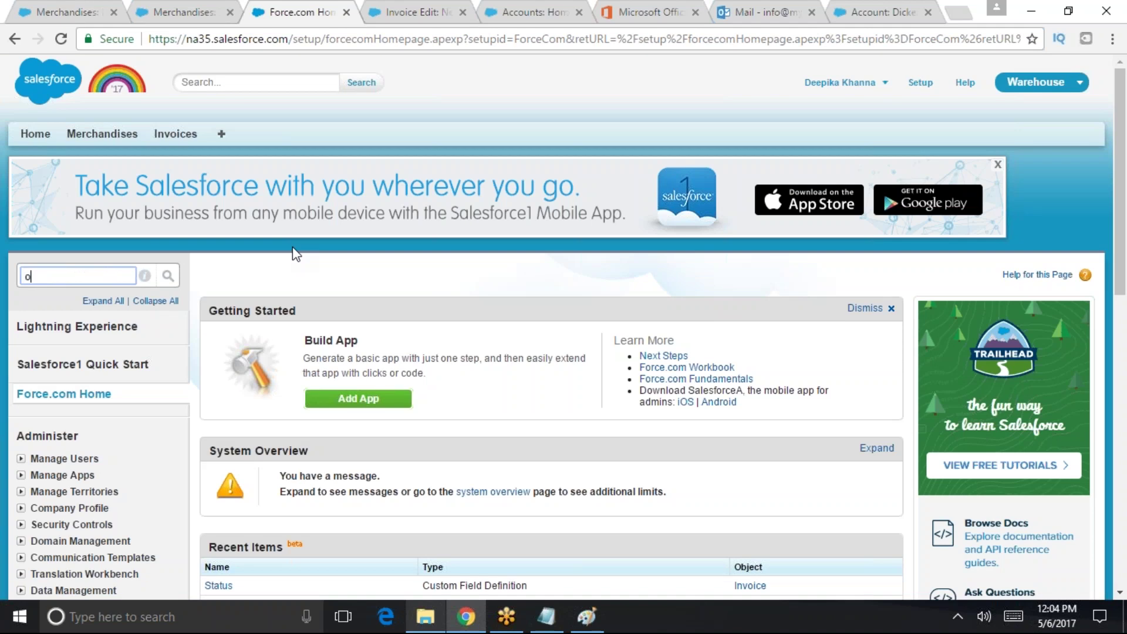
text(object)
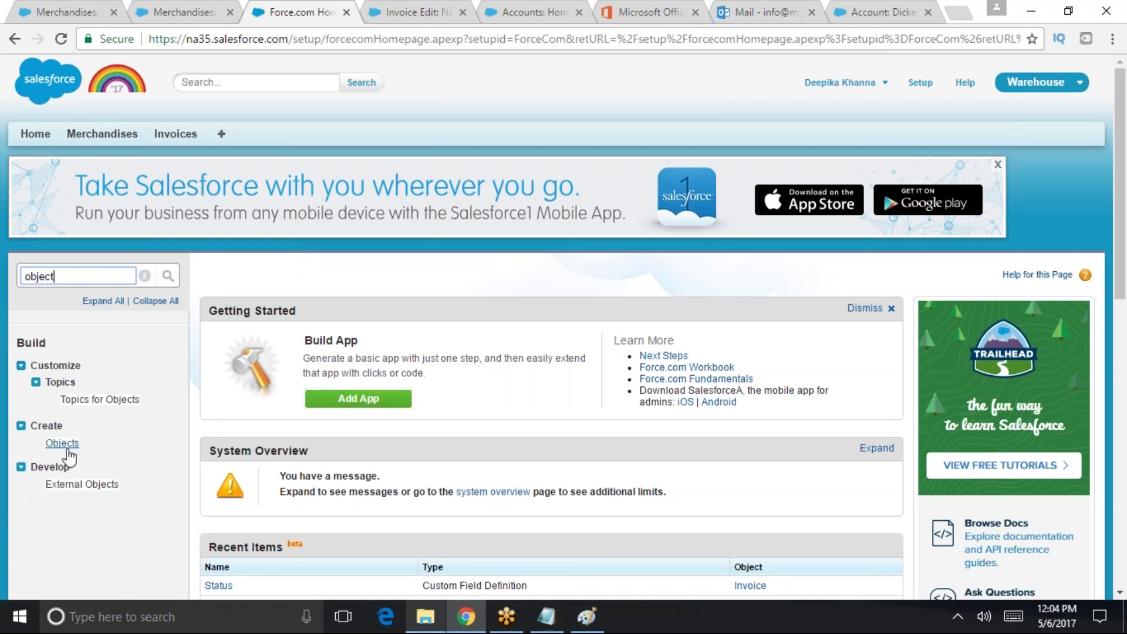
click(62, 442)
scroll(524, 367, down, 1)
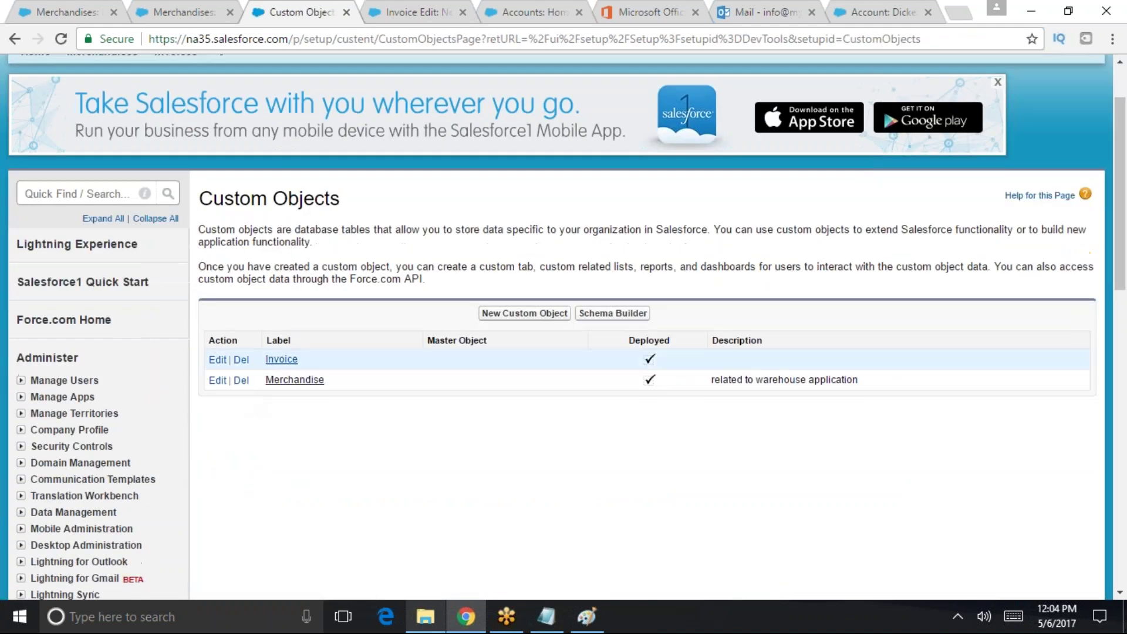
click(277, 441)
- Open the Invoice object's Status__c picklist field detail page
scroll(464, 299, down, 7)
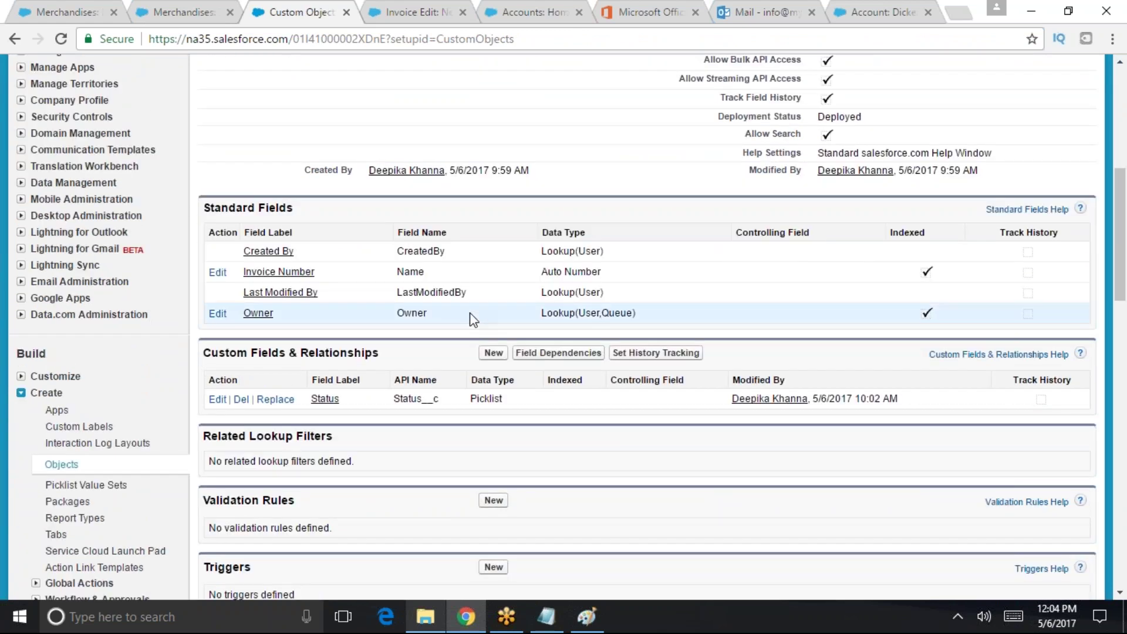
scroll(470, 313, up, 3)
scroll(469, 320, down, 3)
scroll(471, 320, down, 6)
scroll(470, 318, up, 1)
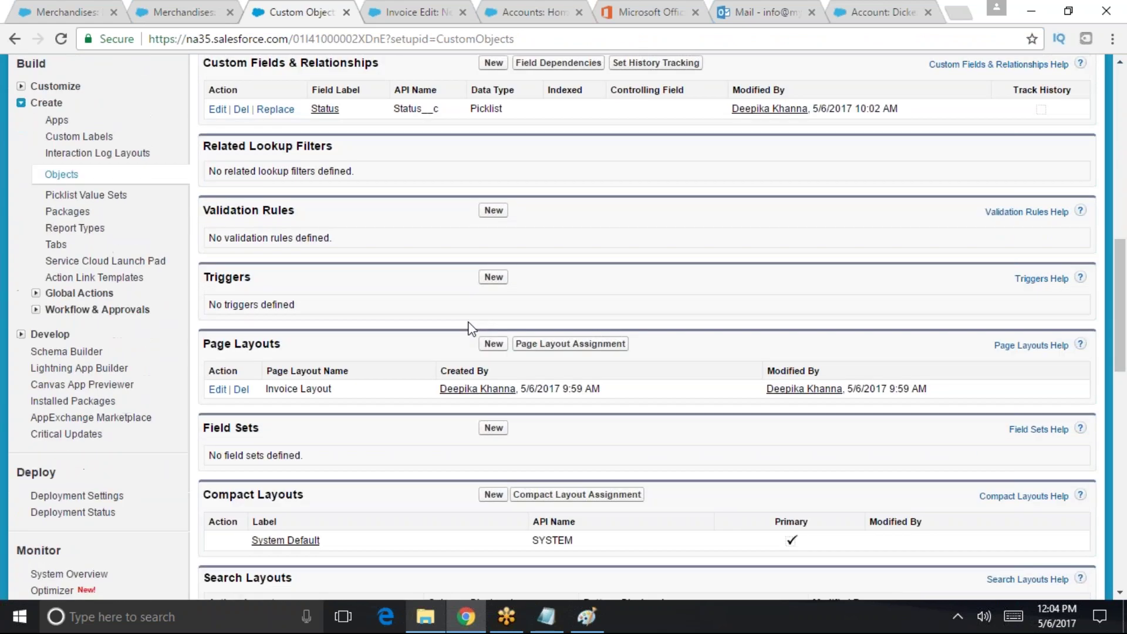
scroll(469, 323, up, 5)
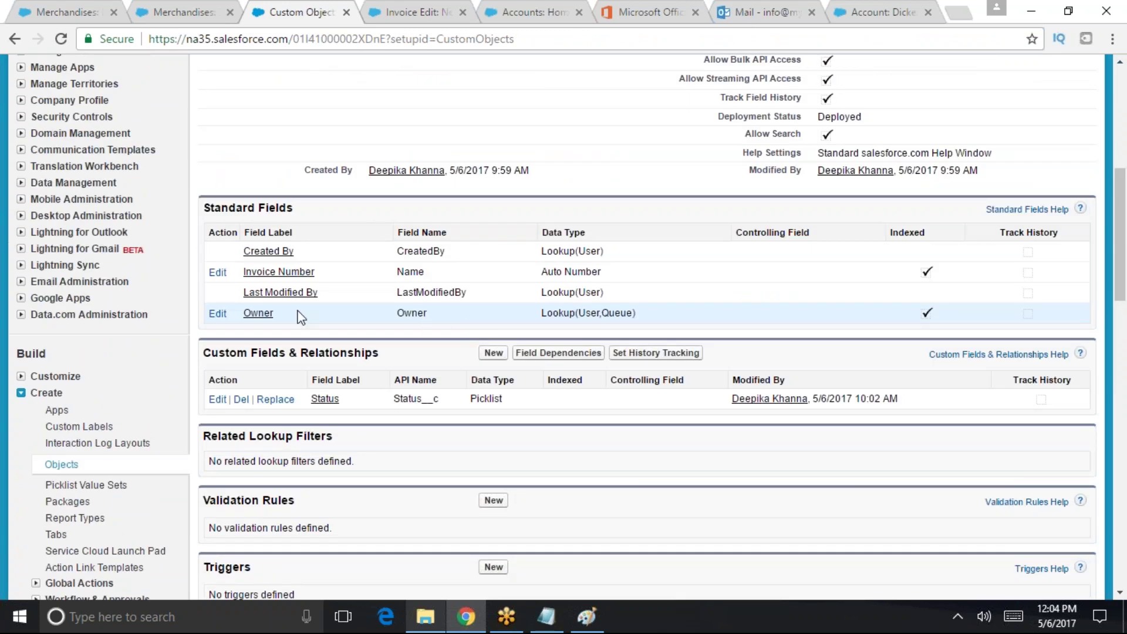
scroll(332, 323, down, 1)
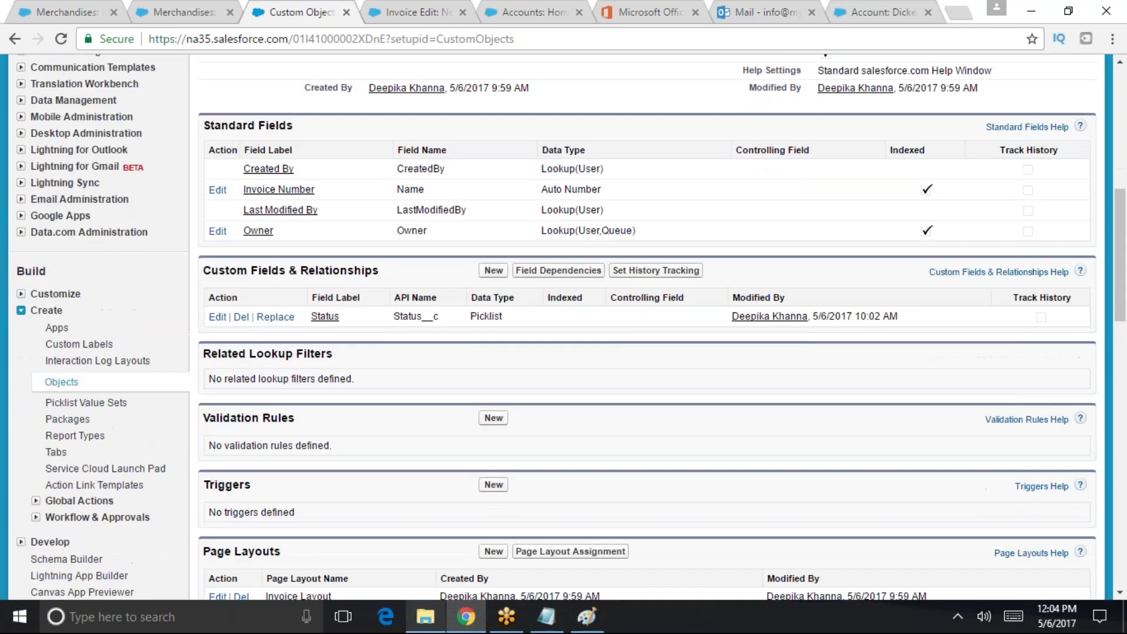
click(326, 318)
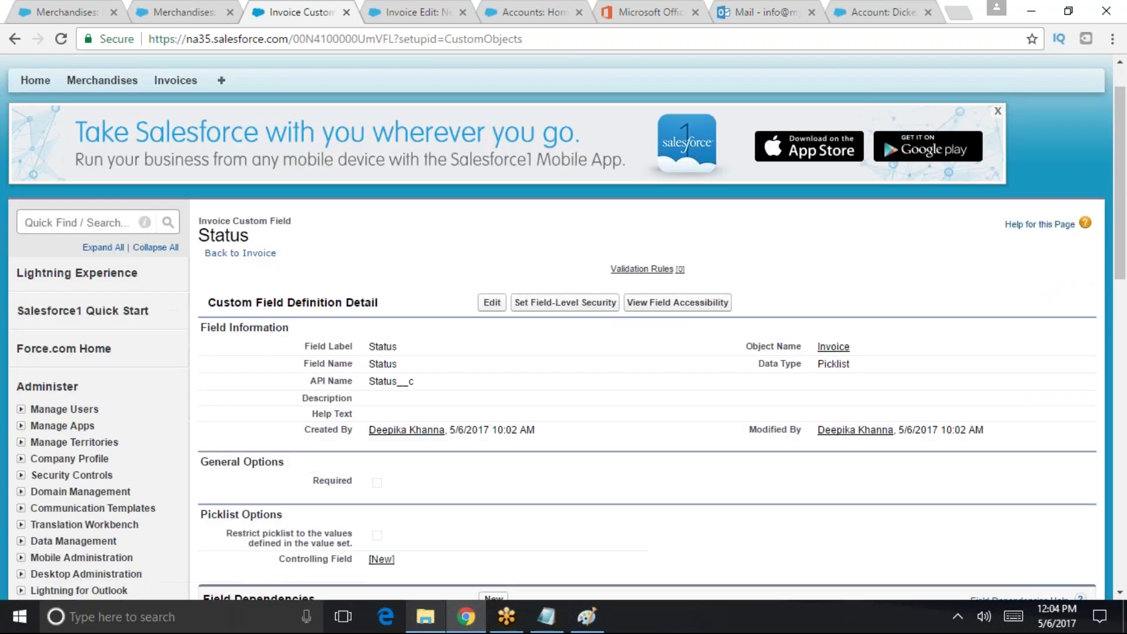
- Review the Status field-level security profiles, then cancel without changes
scroll(384, 418, down, 2)
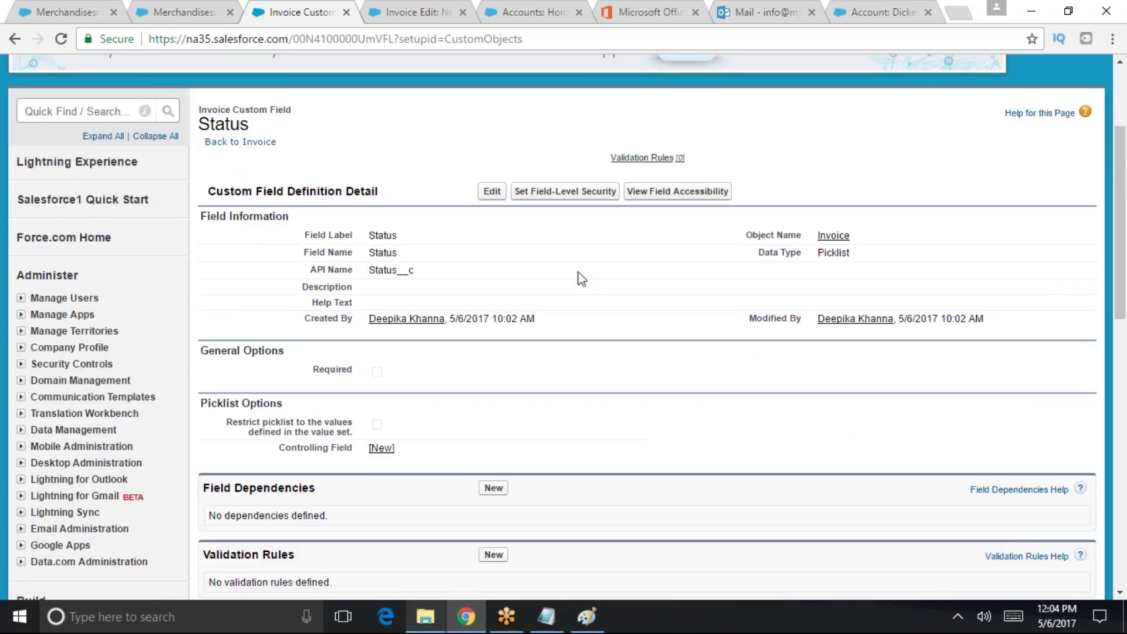
click(552, 192)
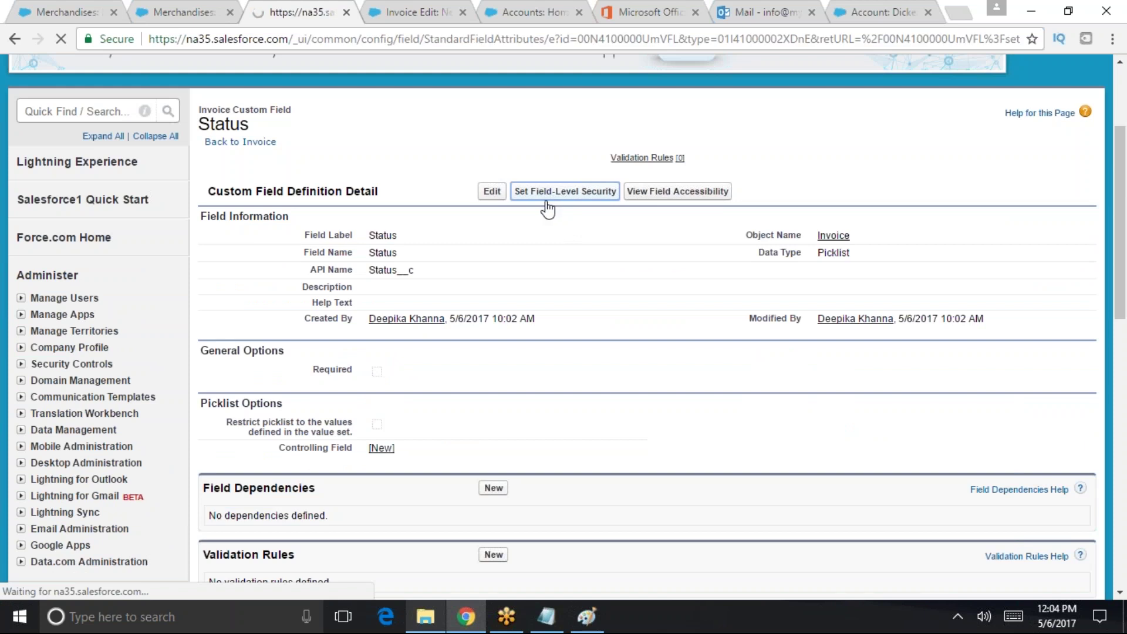
scroll(508, 340, down, 3)
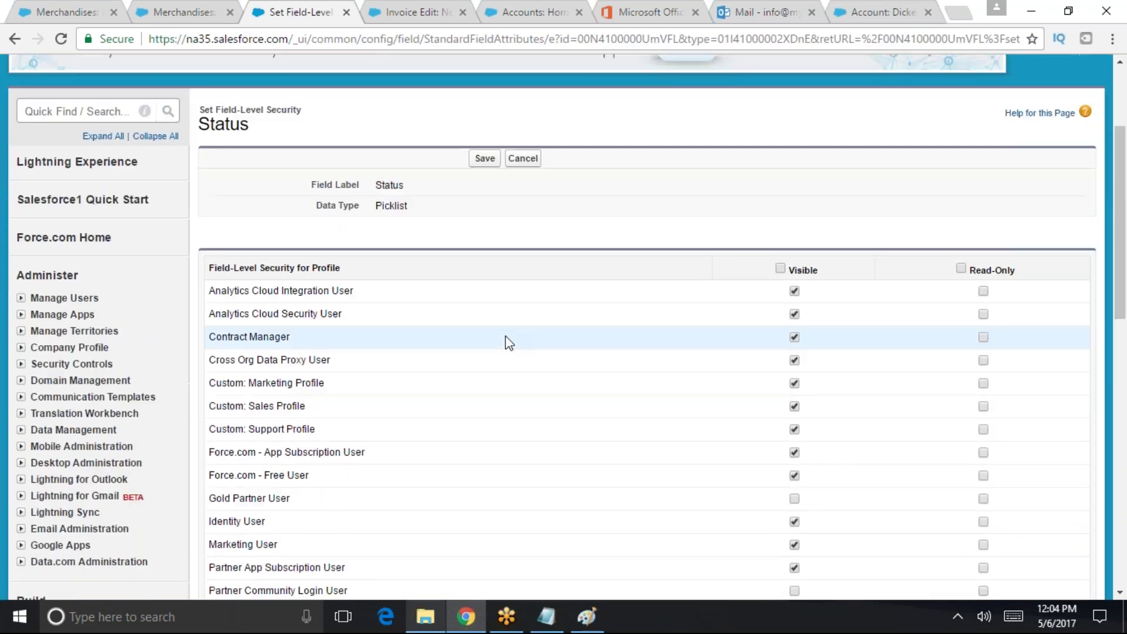
scroll(508, 345, down, 3)
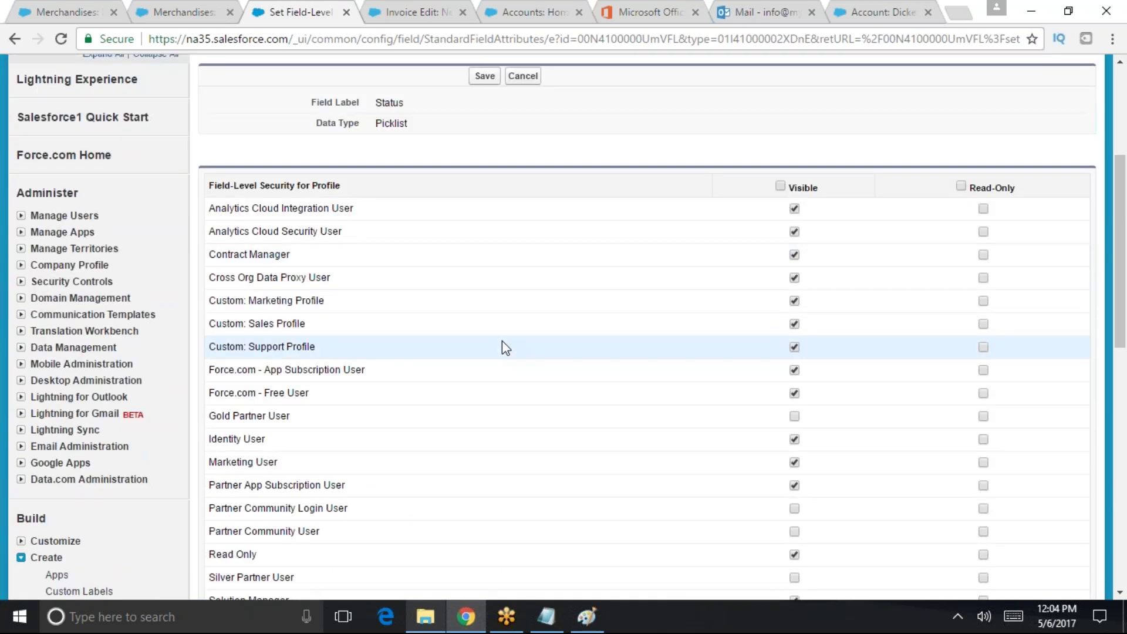
scroll(502, 341, down, 5)
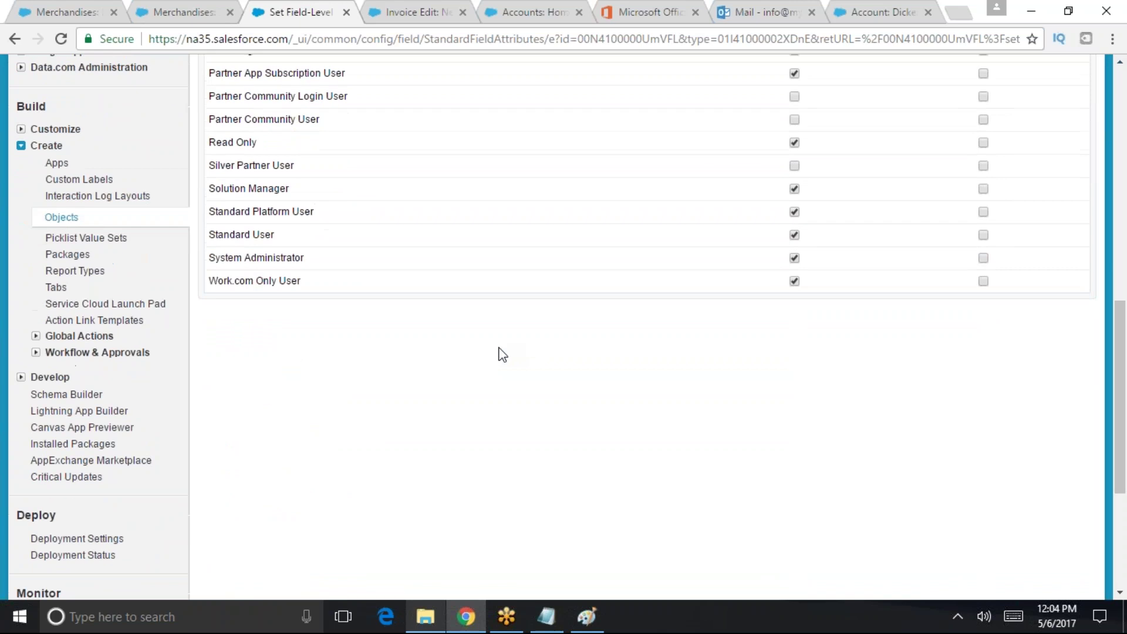
scroll(501, 349, up, 10)
scroll(496, 365, up, 2)
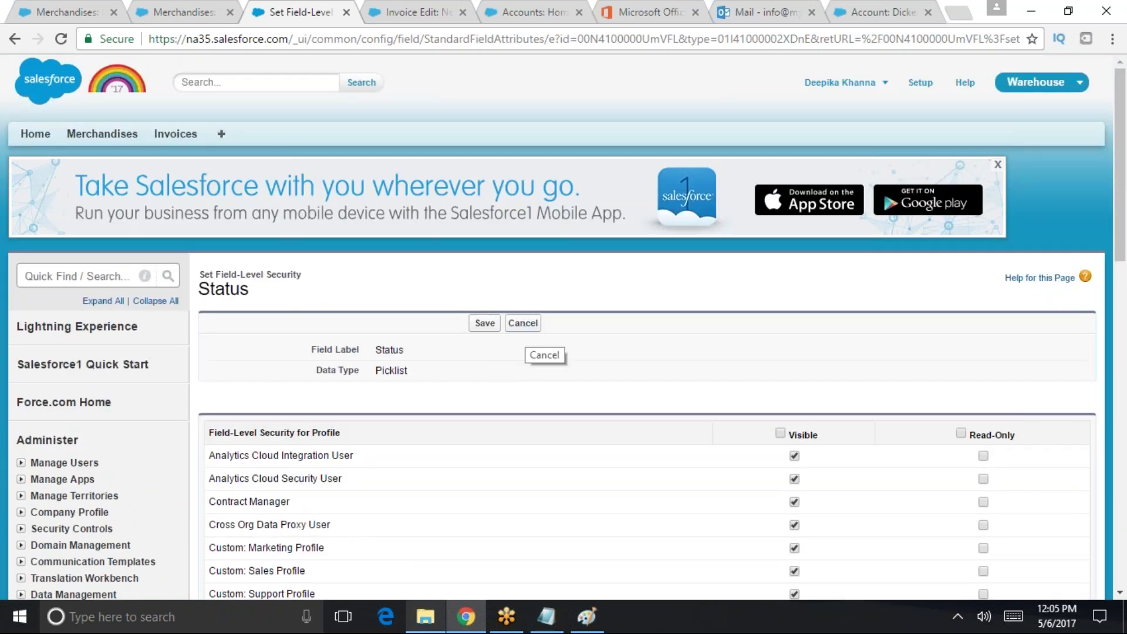
click(525, 324)
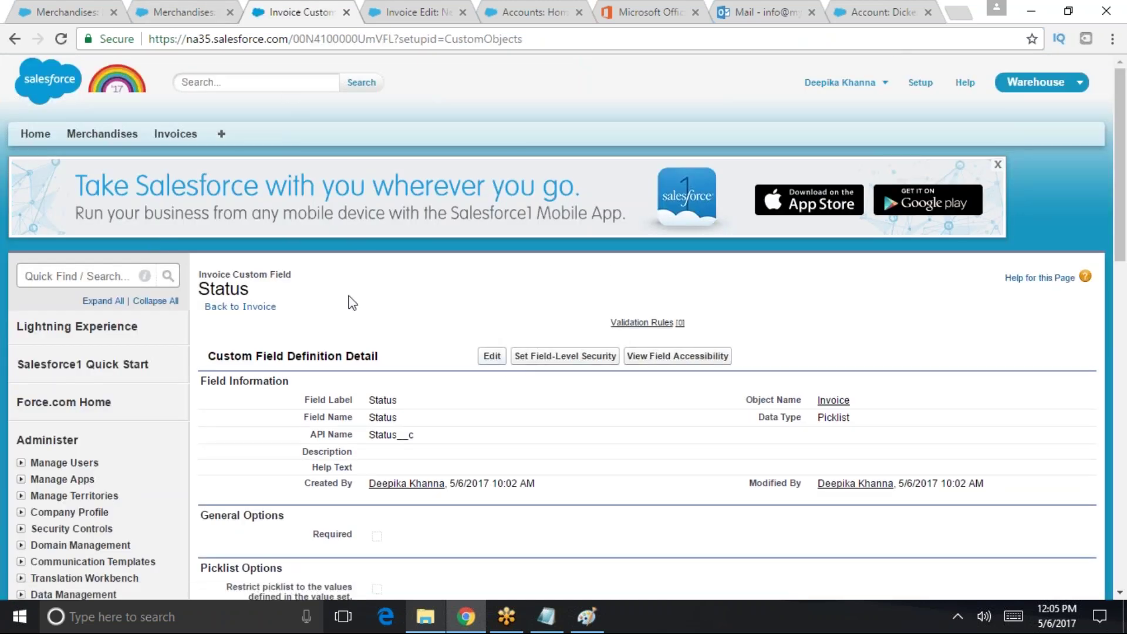
- Start a New Invoice record showing only Owner, then open Invoice Layout in the layout editor
click(75, 275)
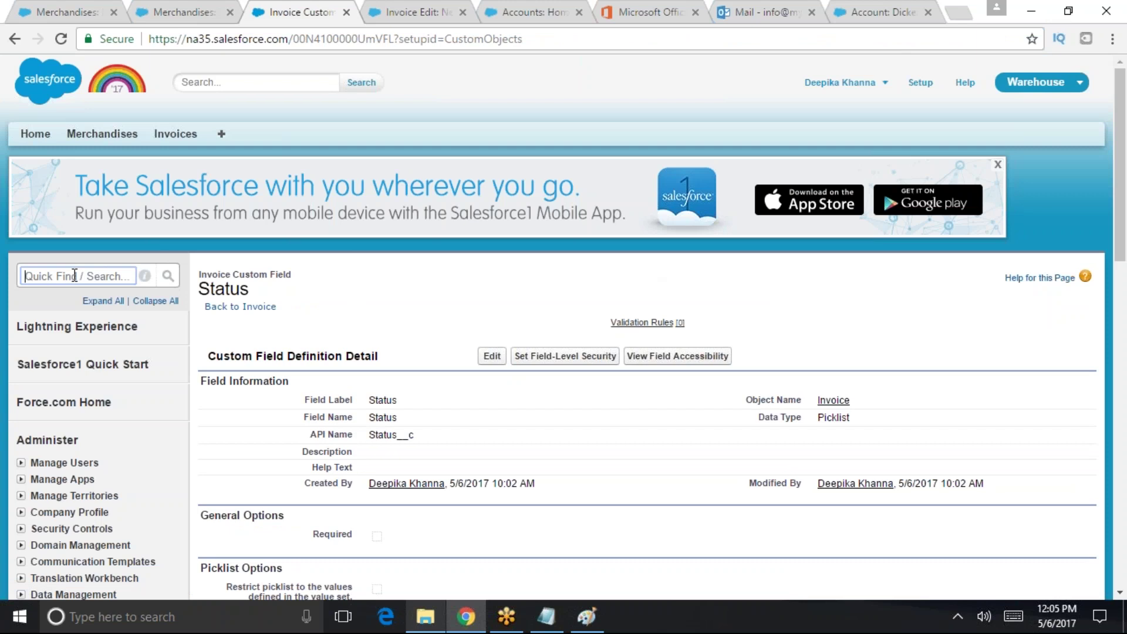
click(174, 135)
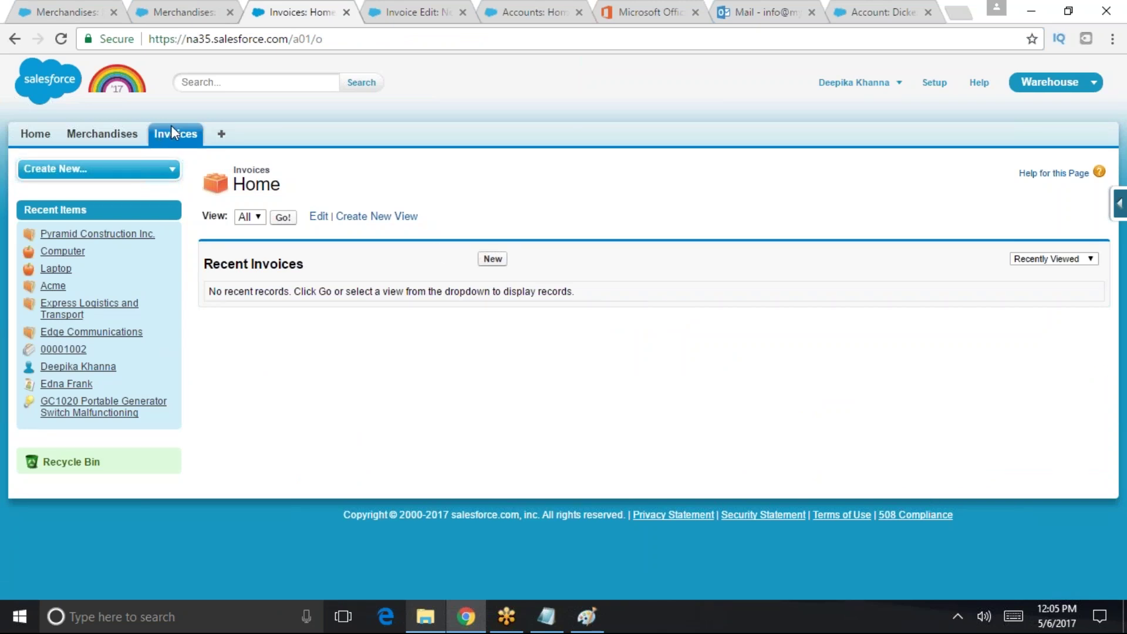
click(1119, 205)
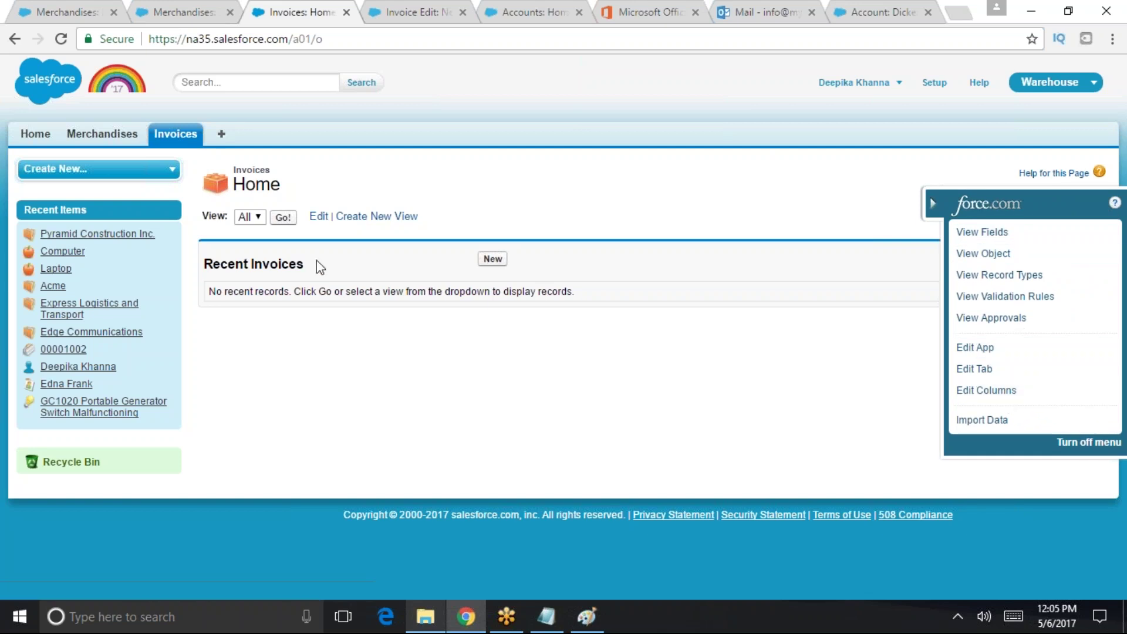
click(493, 258)
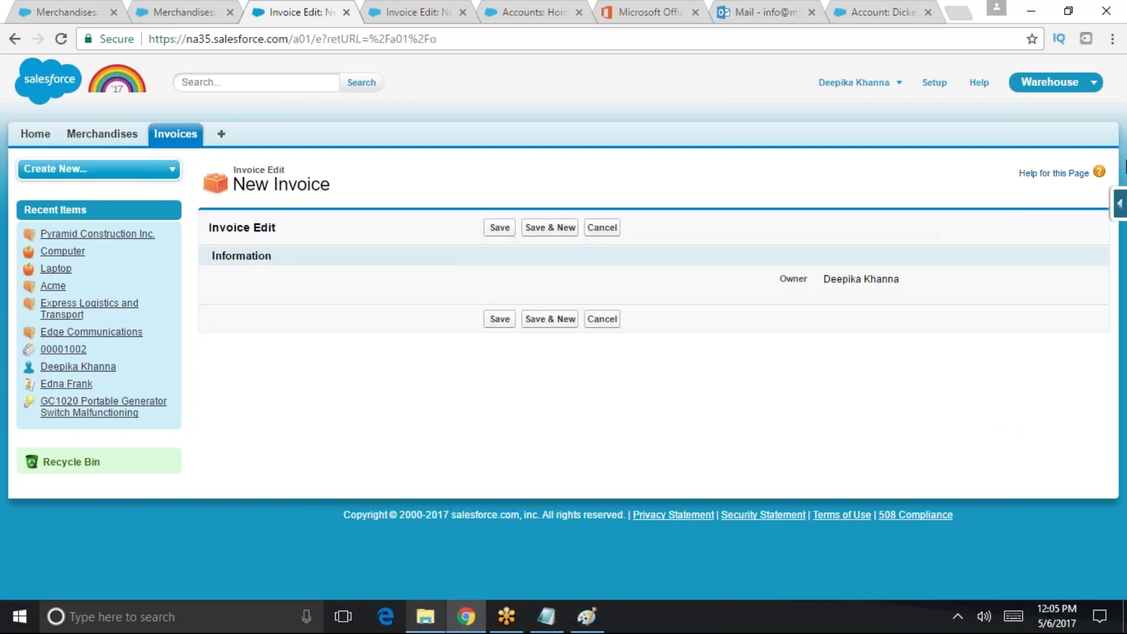
click(1117, 215)
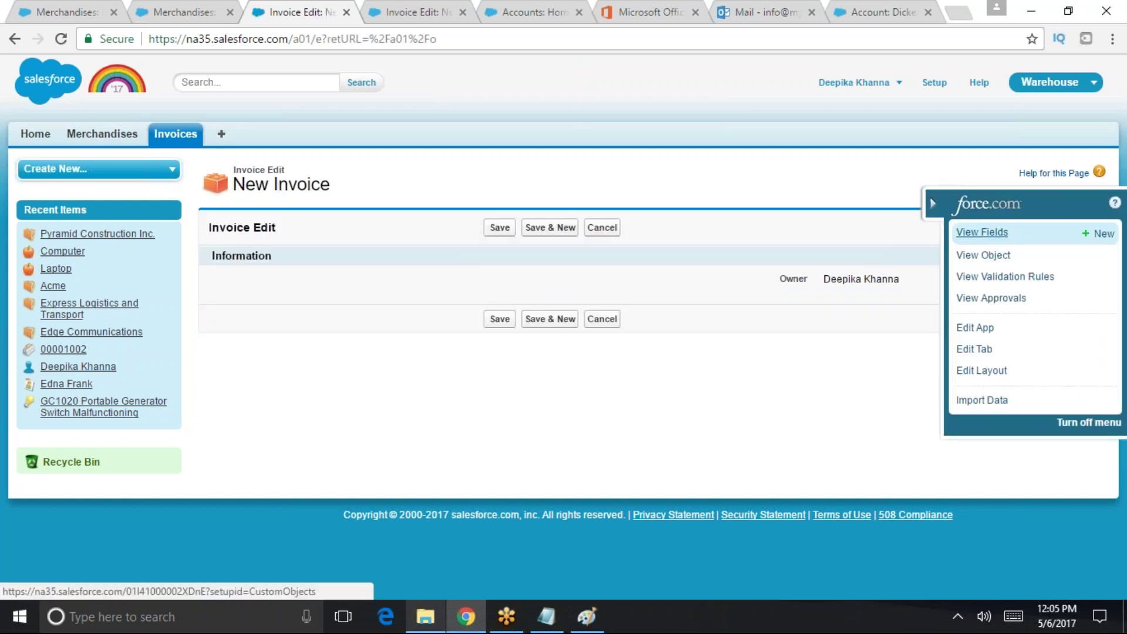
click(979, 370)
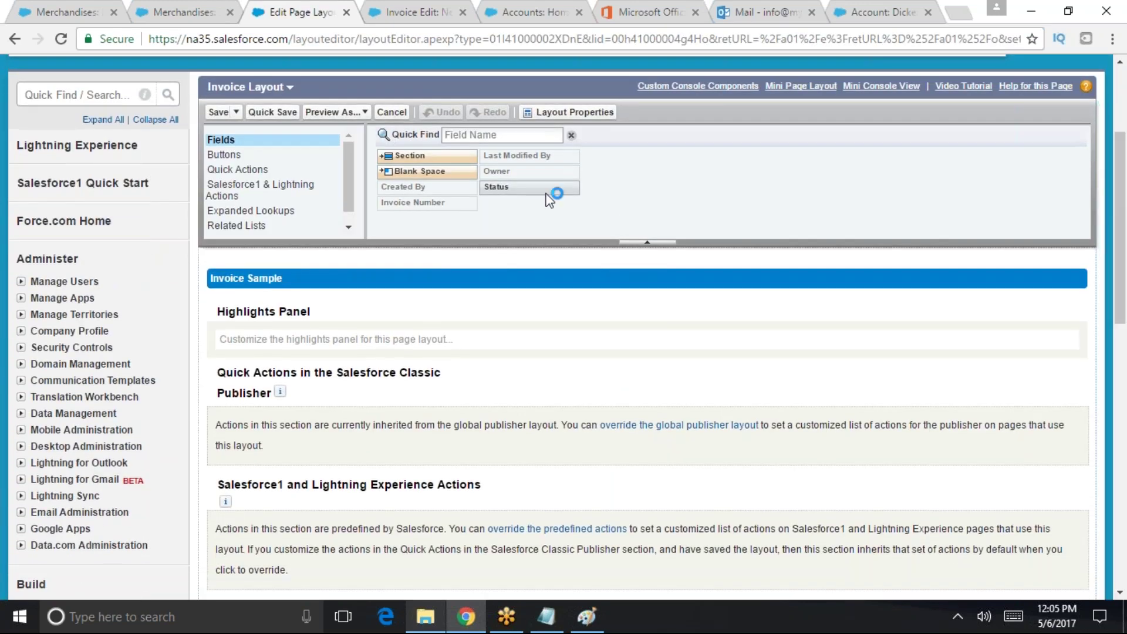
- Drag Status into the Invoice Layout's System Information section above Created By and save
drag(1122, 216, 645, 410)
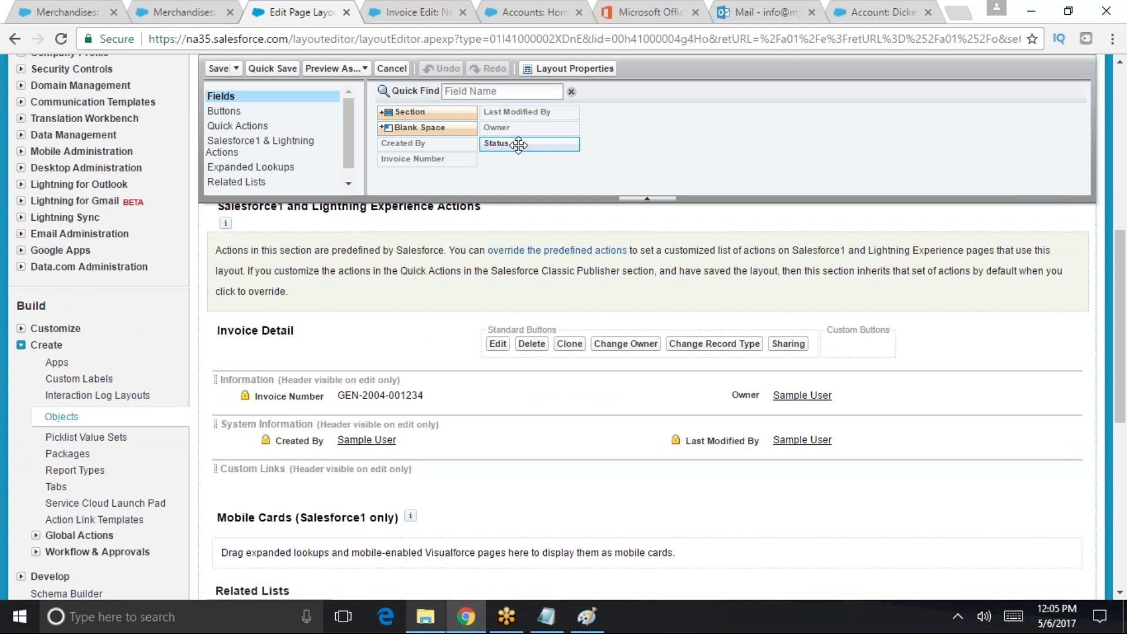
drag(517, 143, 414, 443)
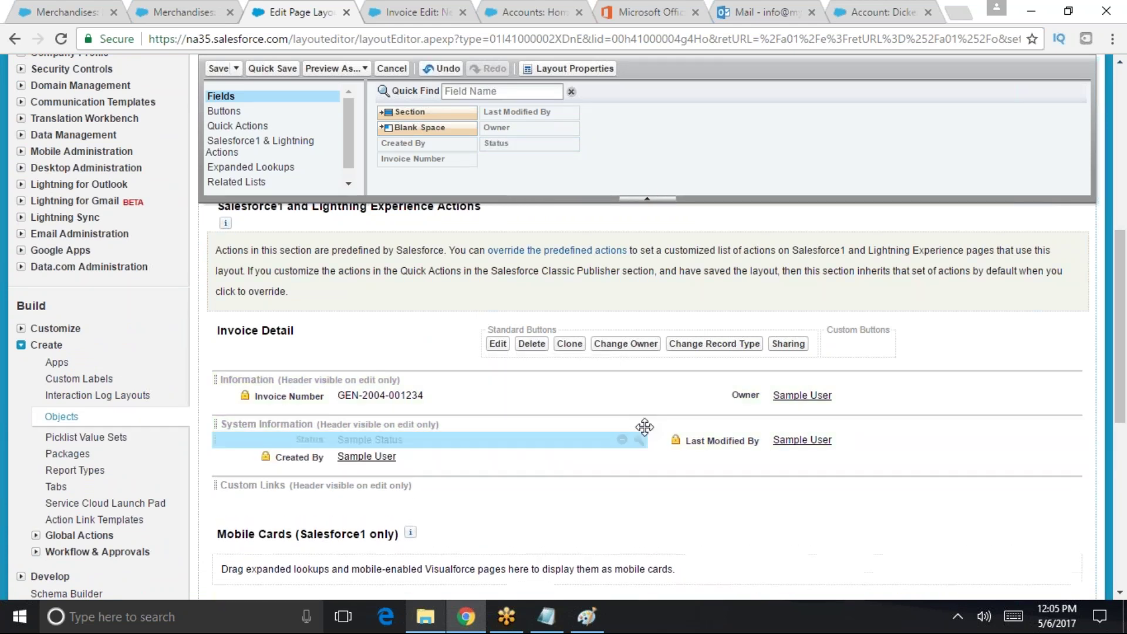
click(218, 70)
- Reload, start a new Invoice and check Status offers Open, Closed, Negotiating and Pending
click(182, 11)
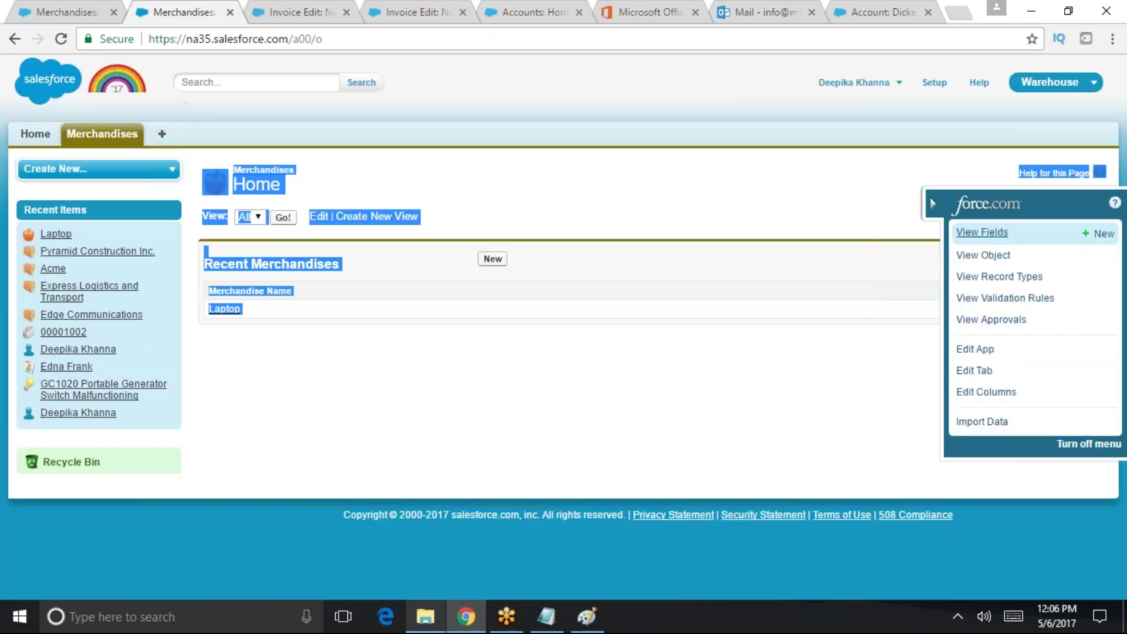
click(409, 36)
key(Return)
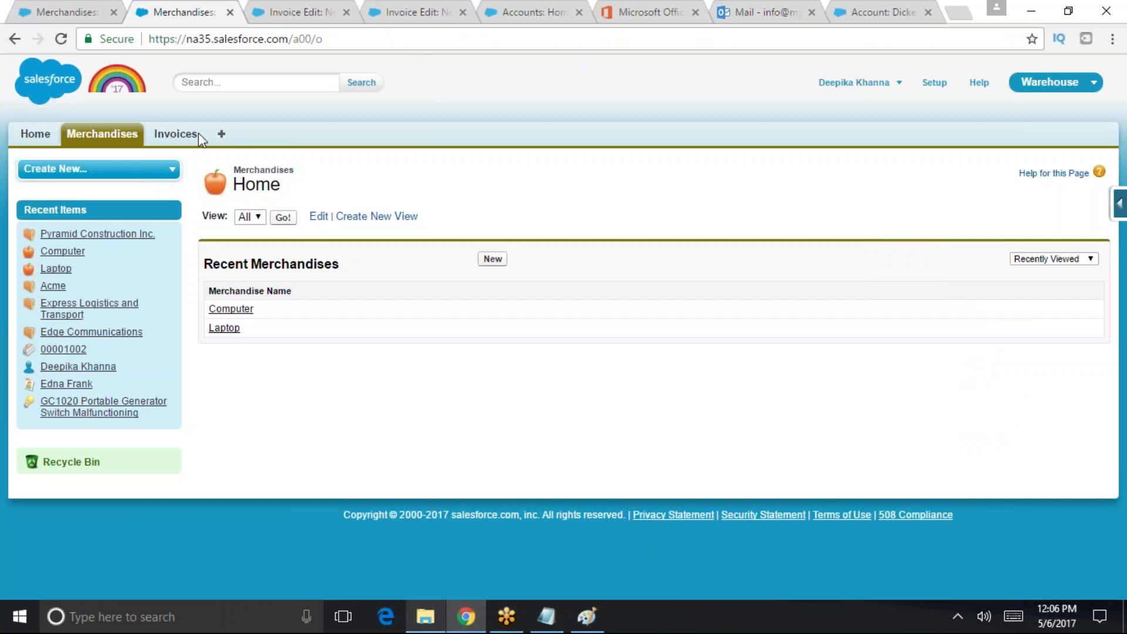
click(197, 136)
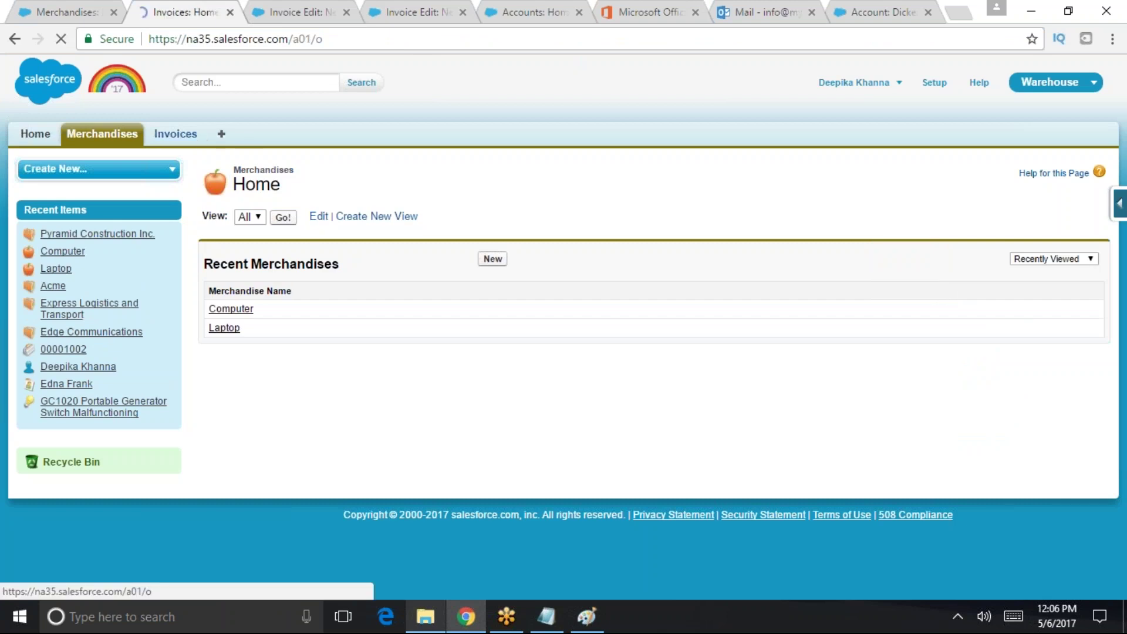
click(502, 263)
click(441, 336)
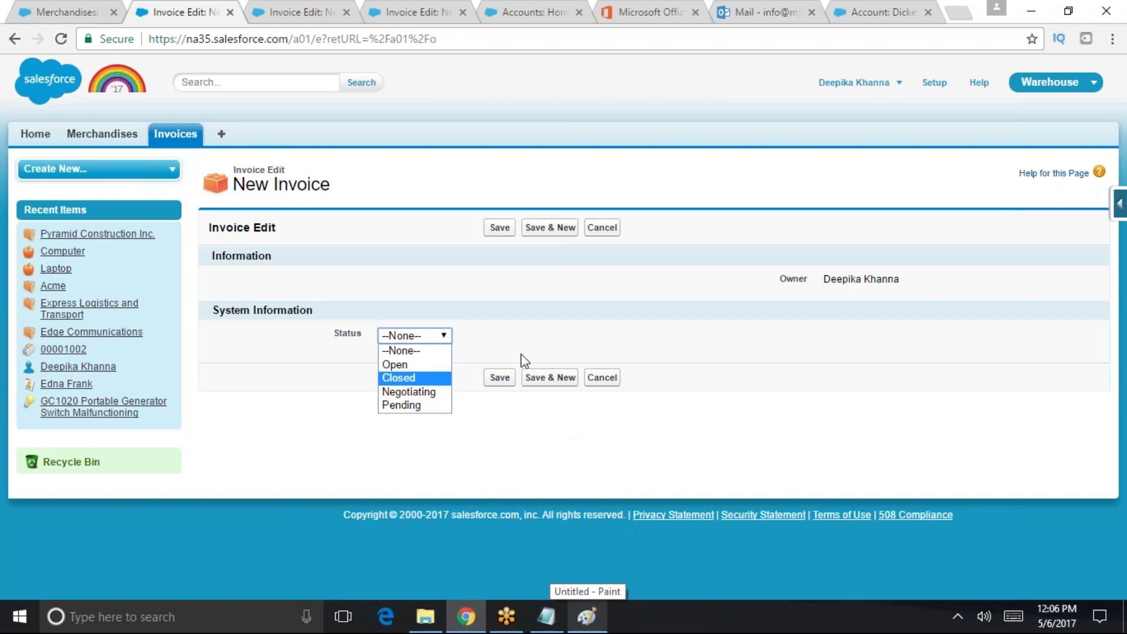
- Compare with the older New Invoice form tab that shows only Owner
click(83, 11)
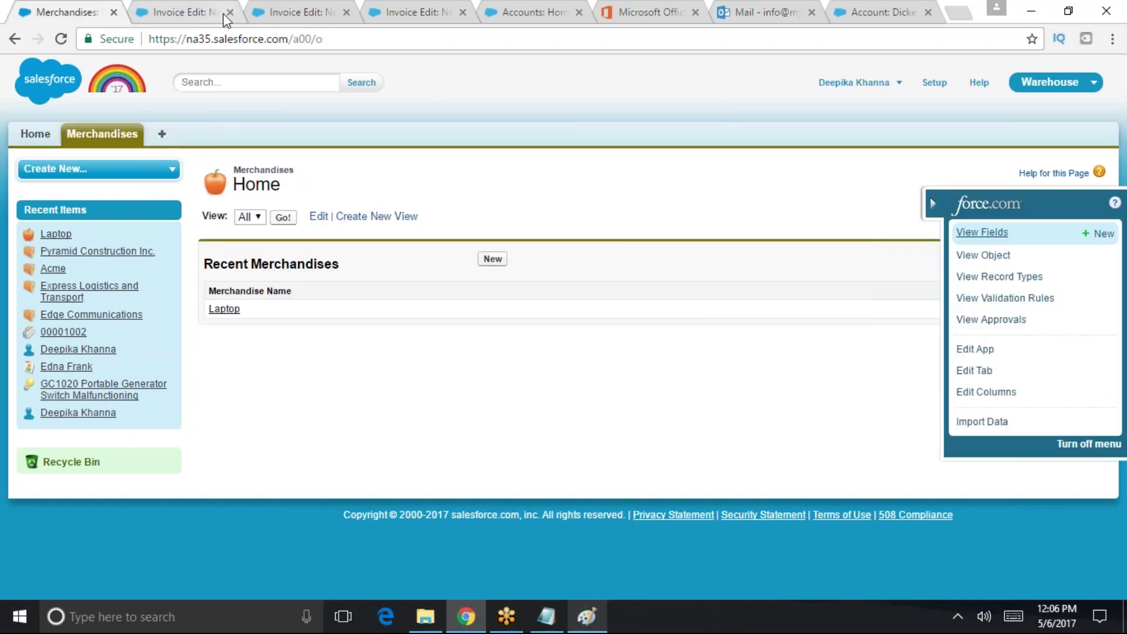
click(185, 12)
click(299, 11)
click(409, 8)
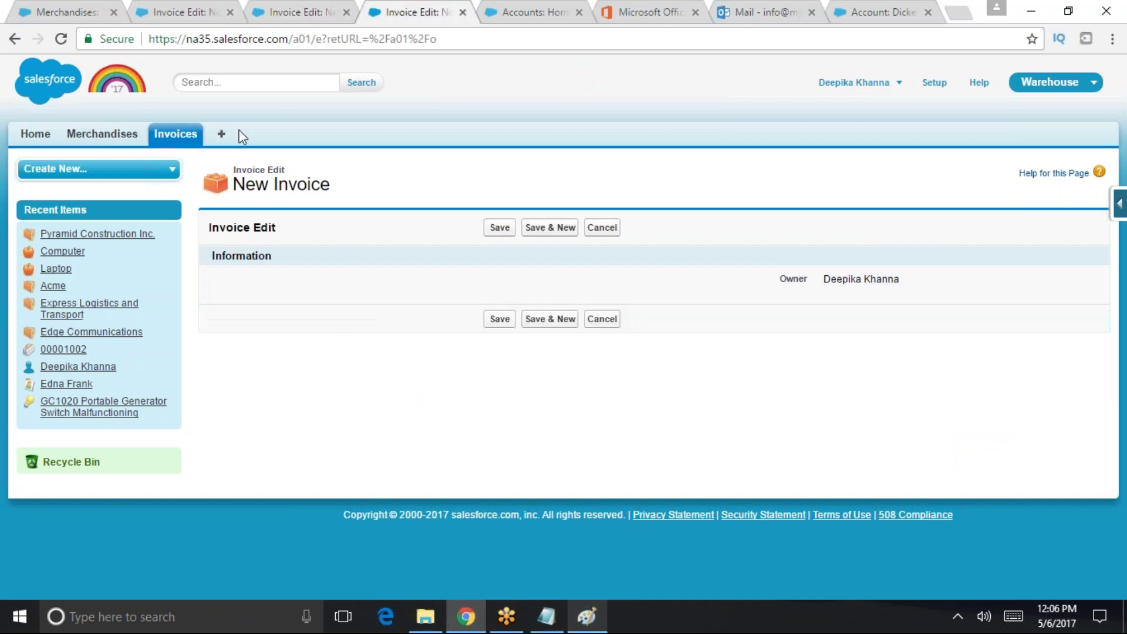
- Open Schema Builder via Quick Find 'sche', then go back to the Invoices home page
click(935, 82)
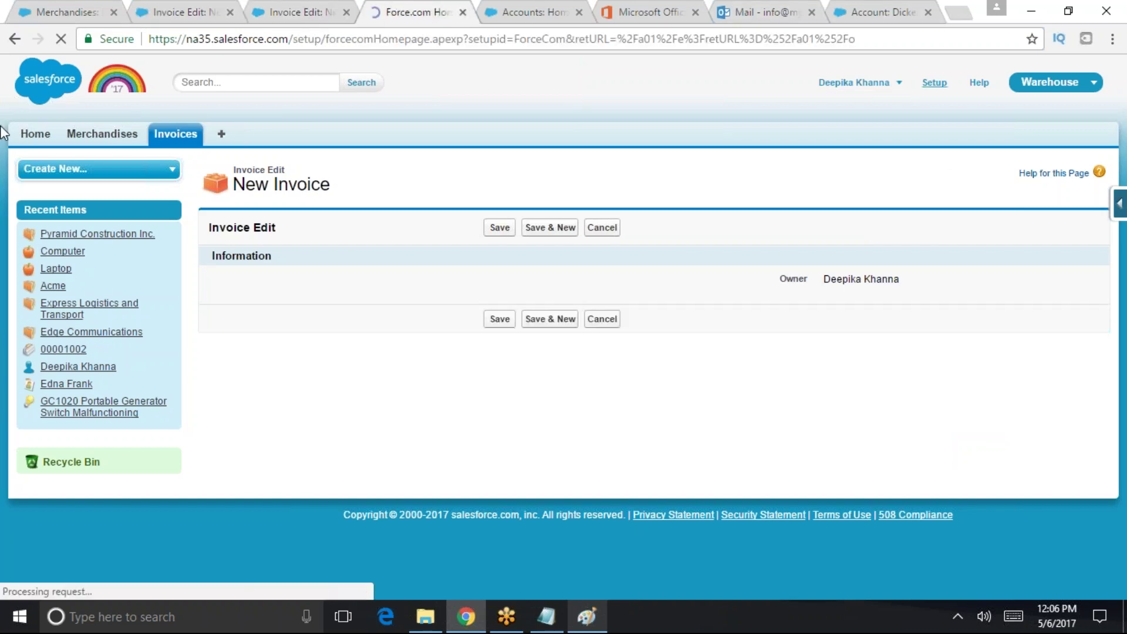
text(sche)
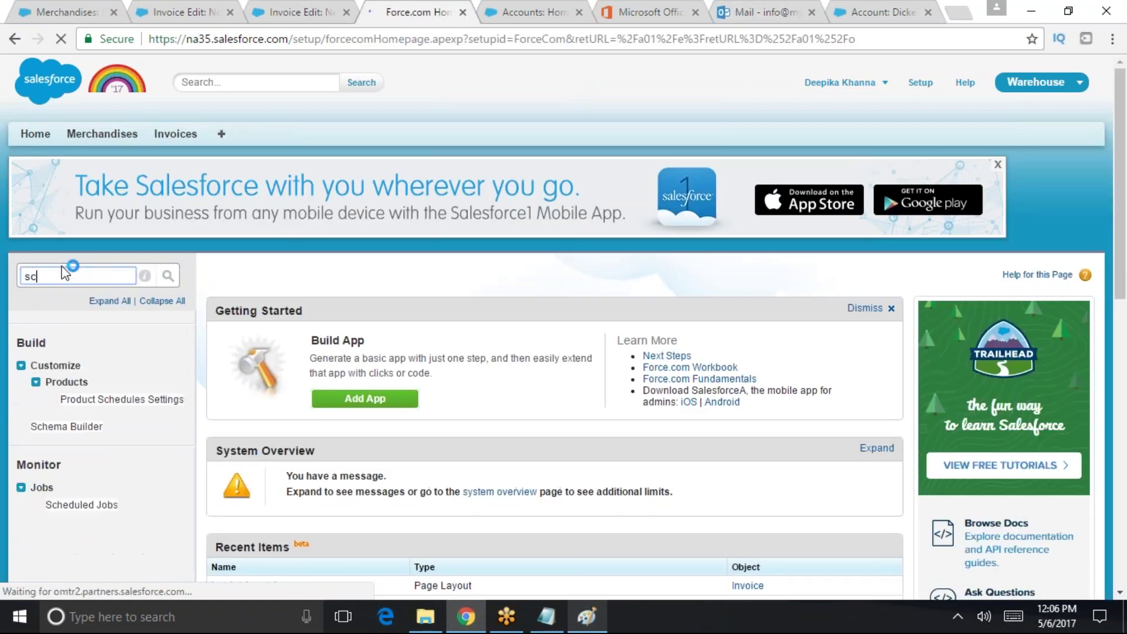
click(66, 427)
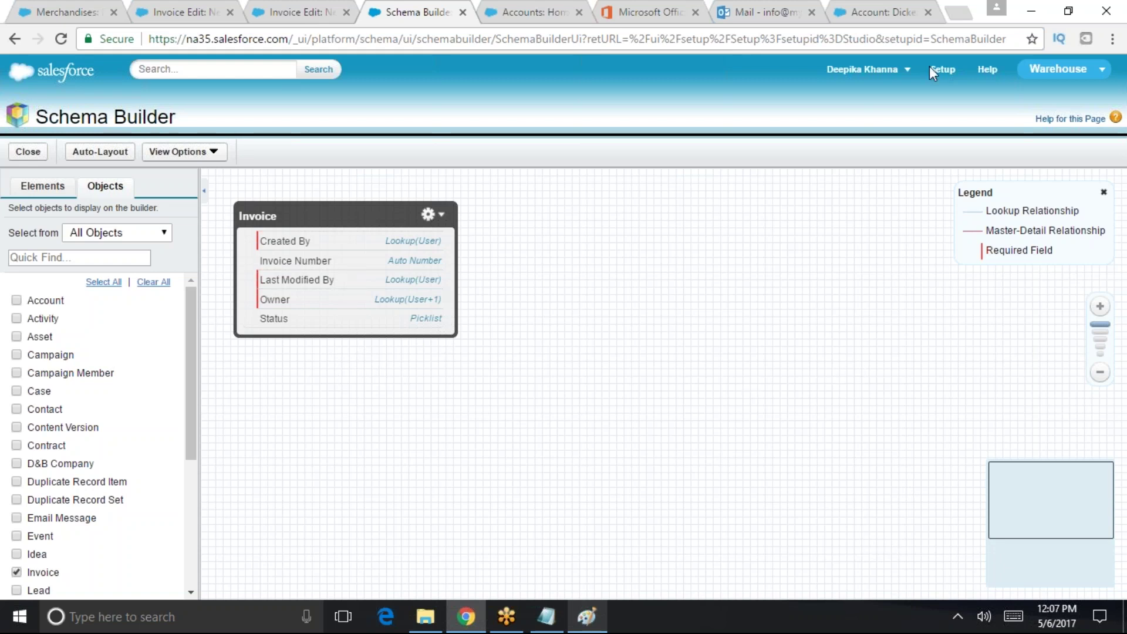
click(958, 67)
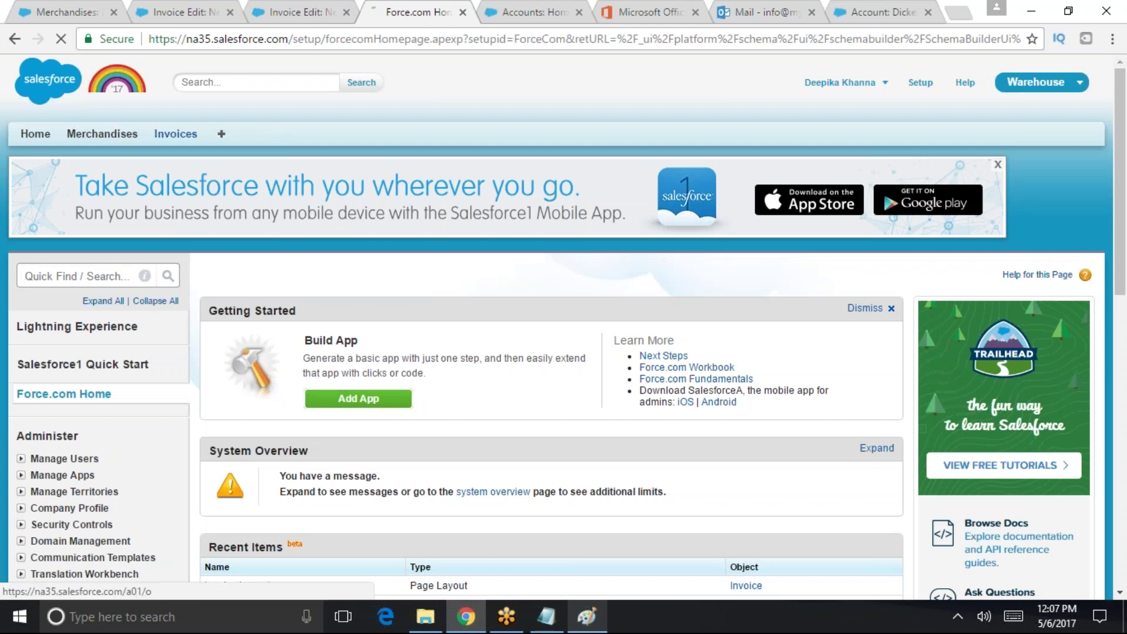
click(194, 133)
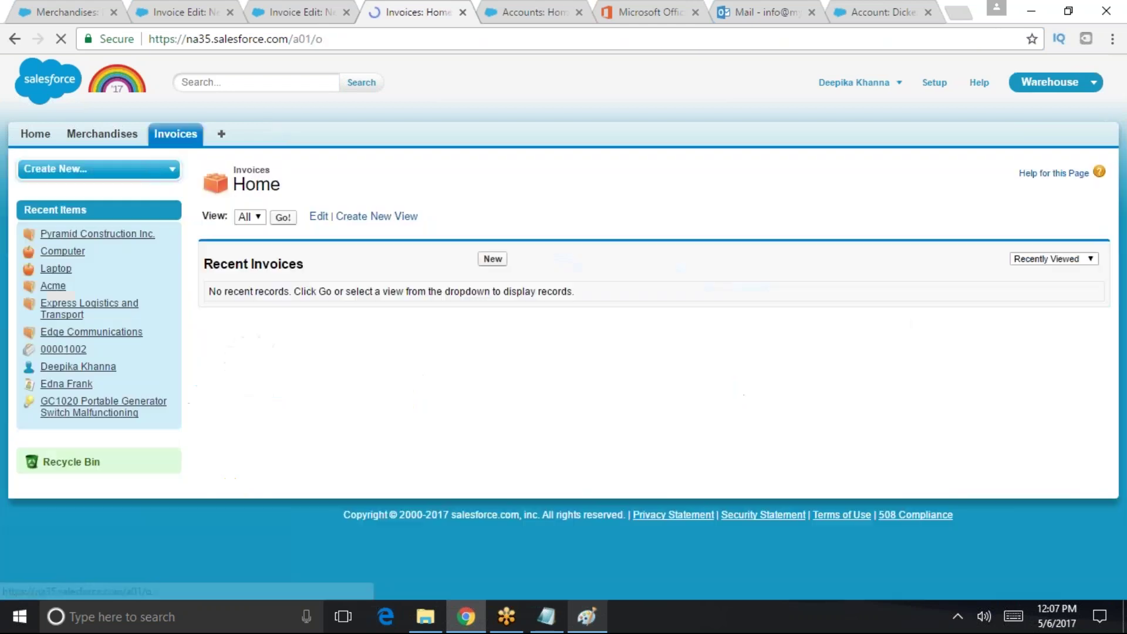
- Reopen Schema Builder via 'sc', show the Invoice object and bring up the Elements palette
click(934, 82)
click(103, 283)
text(sc)
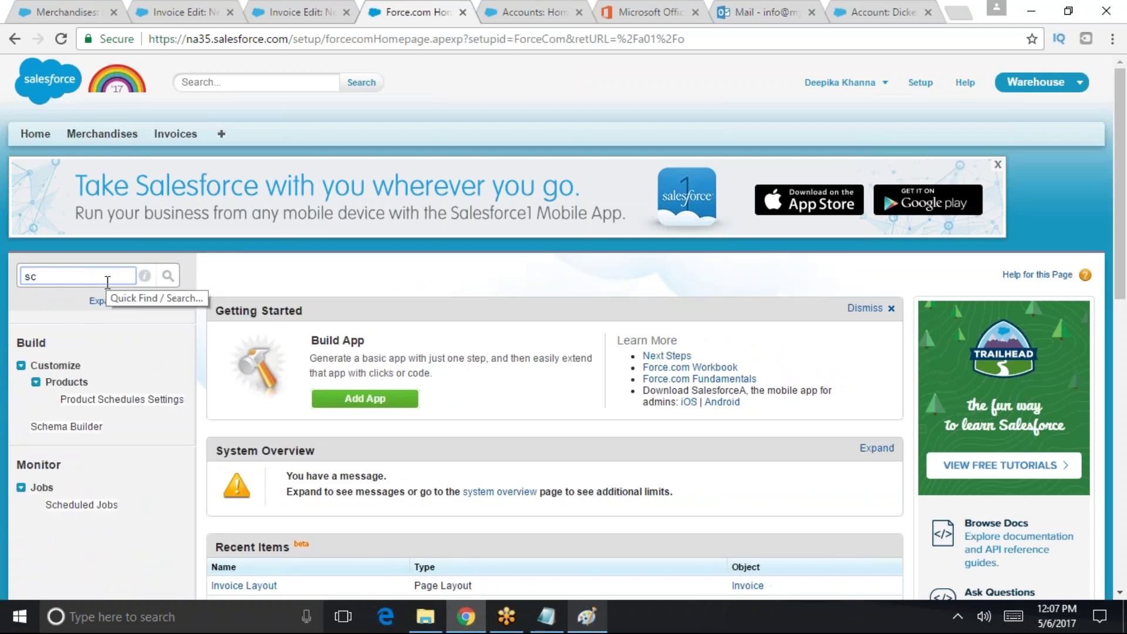
click(98, 434)
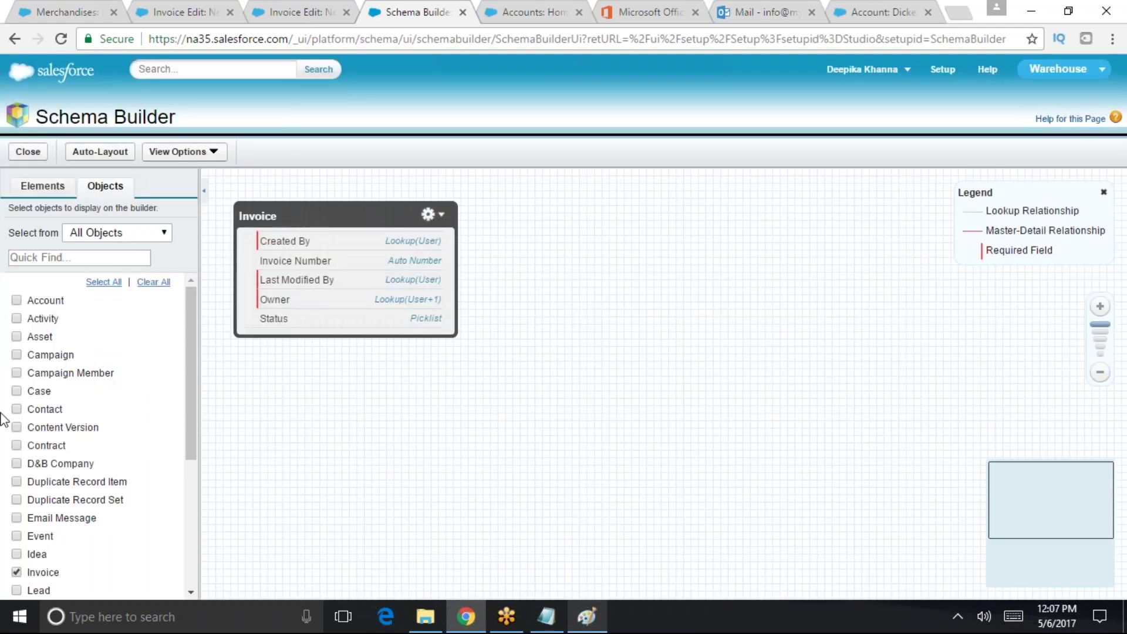
click(80, 258)
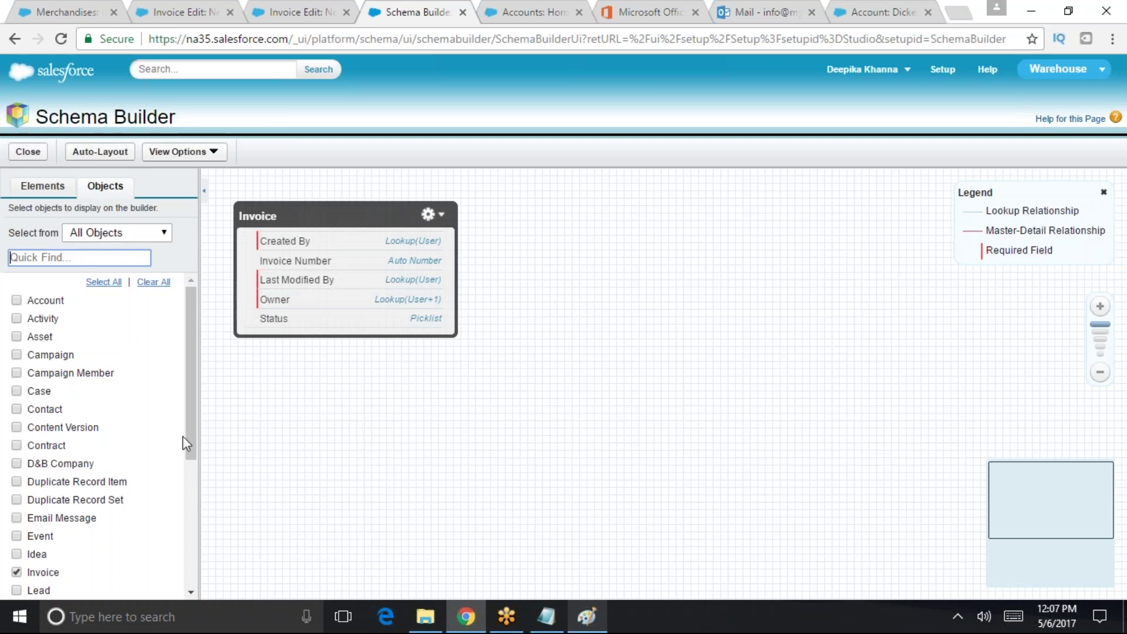
click(43, 187)
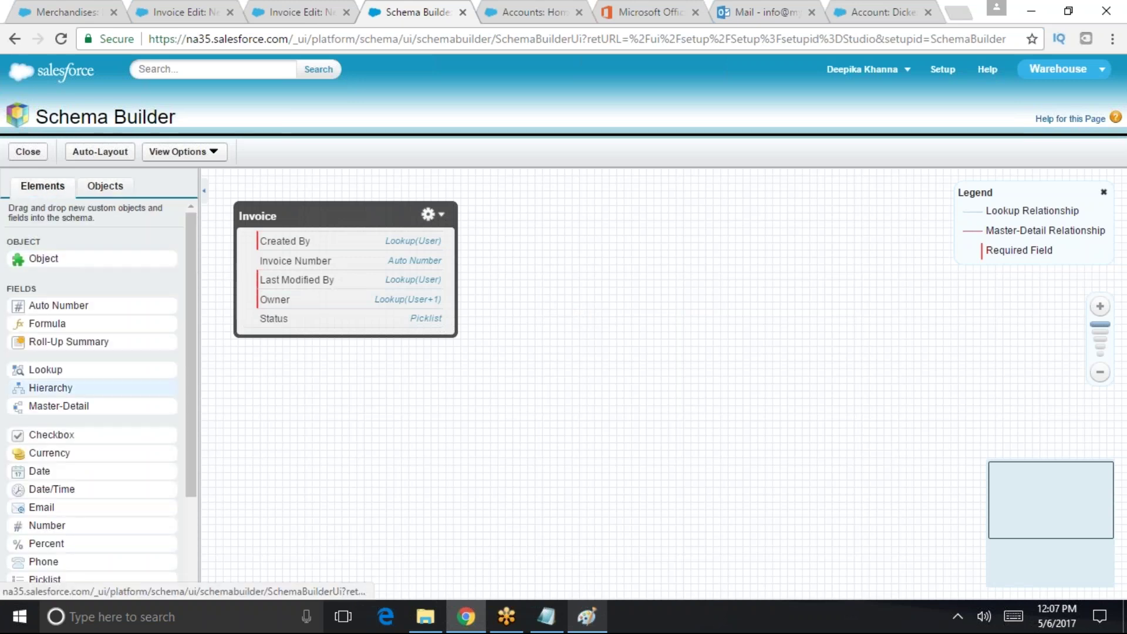
- Drop a Currency element on Invoice, label it 'Amount' (18, 0 decimals) and save
scroll(180, 368, down, 3)
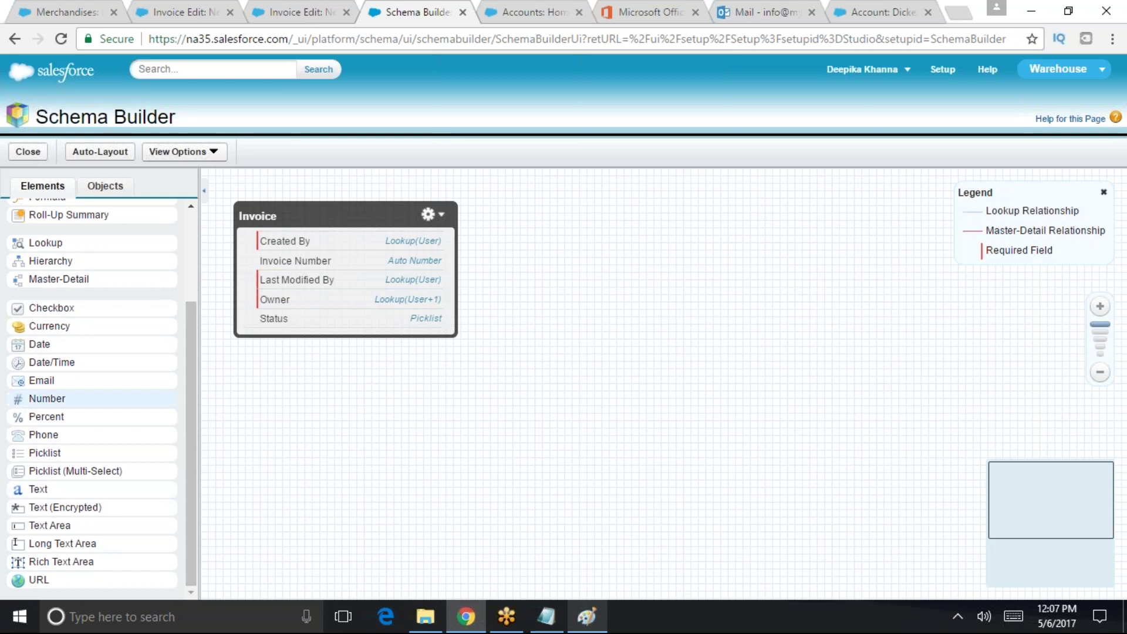
drag(106, 321, 405, 292)
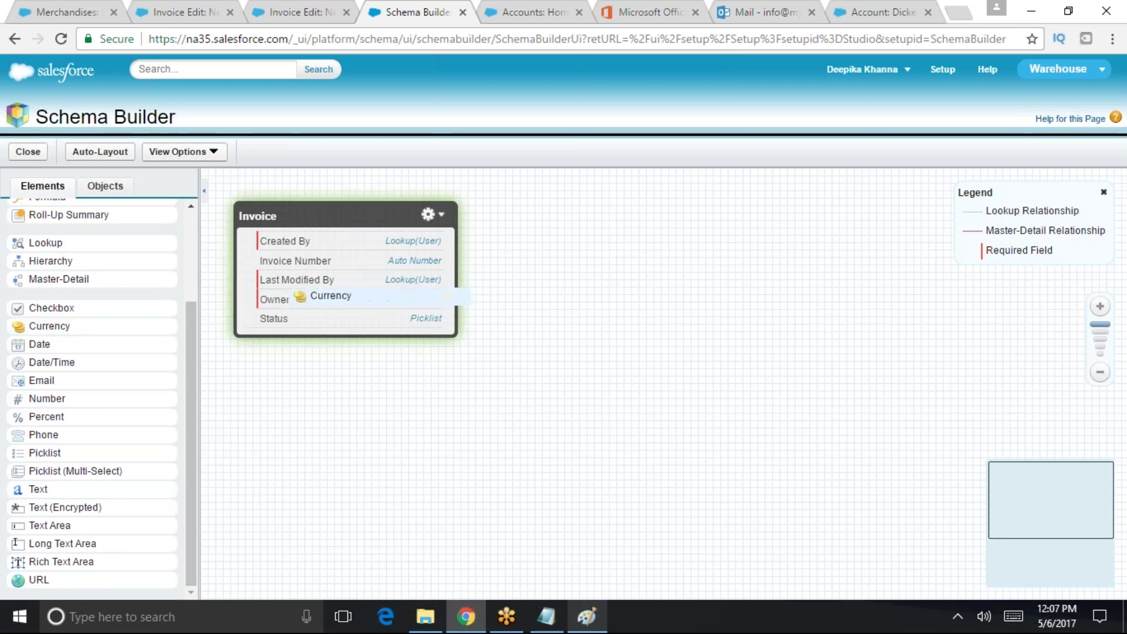
click(524, 219)
text(Amo)
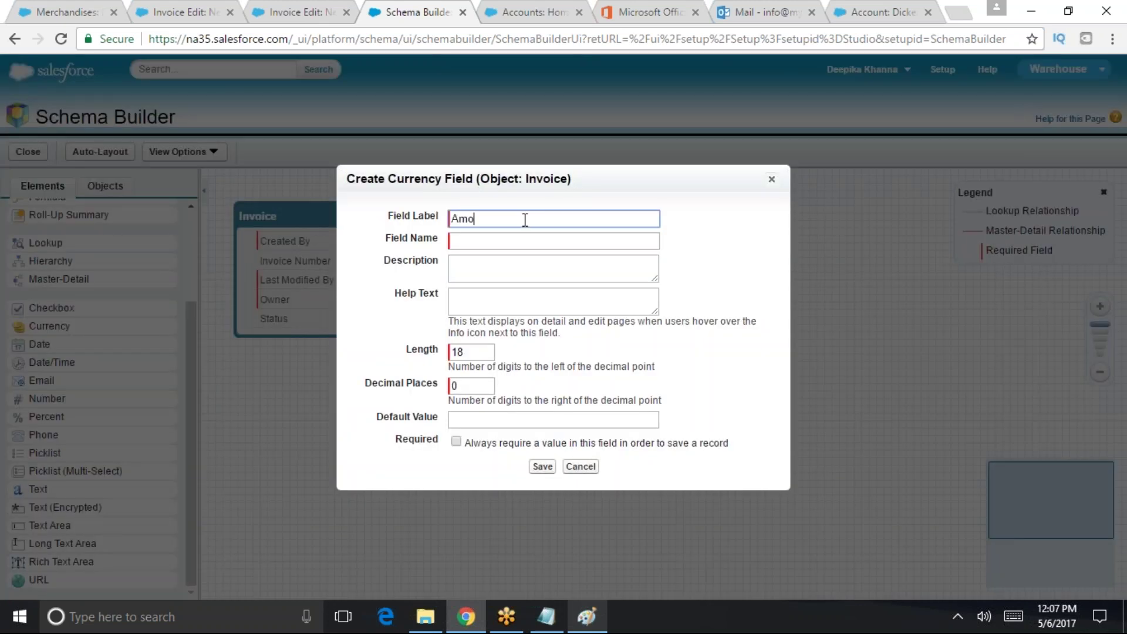
text(unt)
key(Tab)
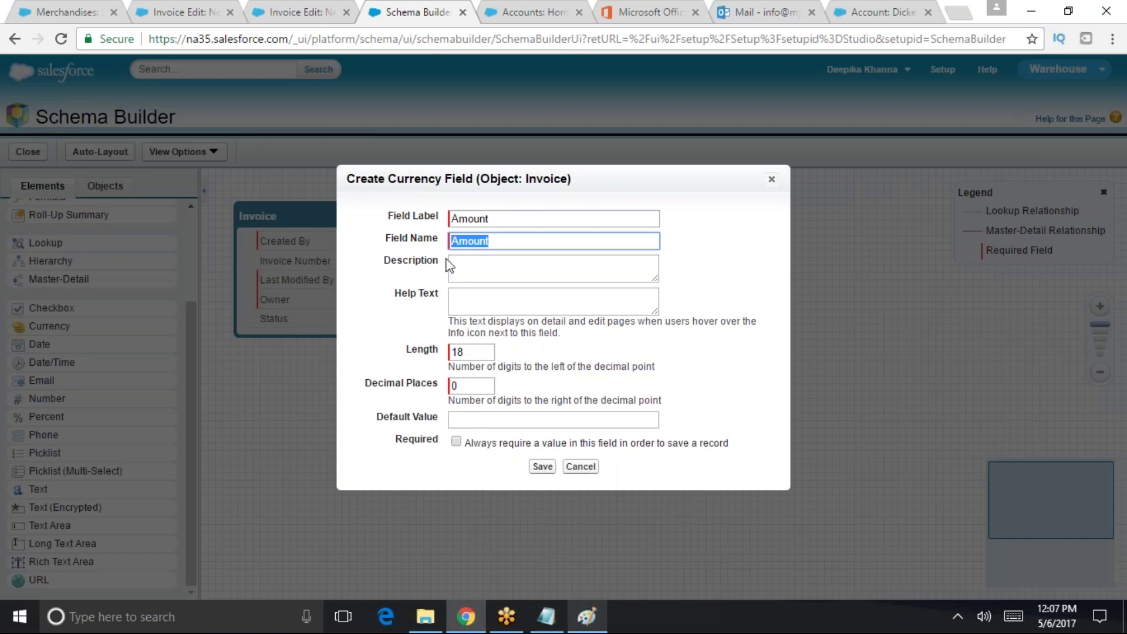
click(542, 467)
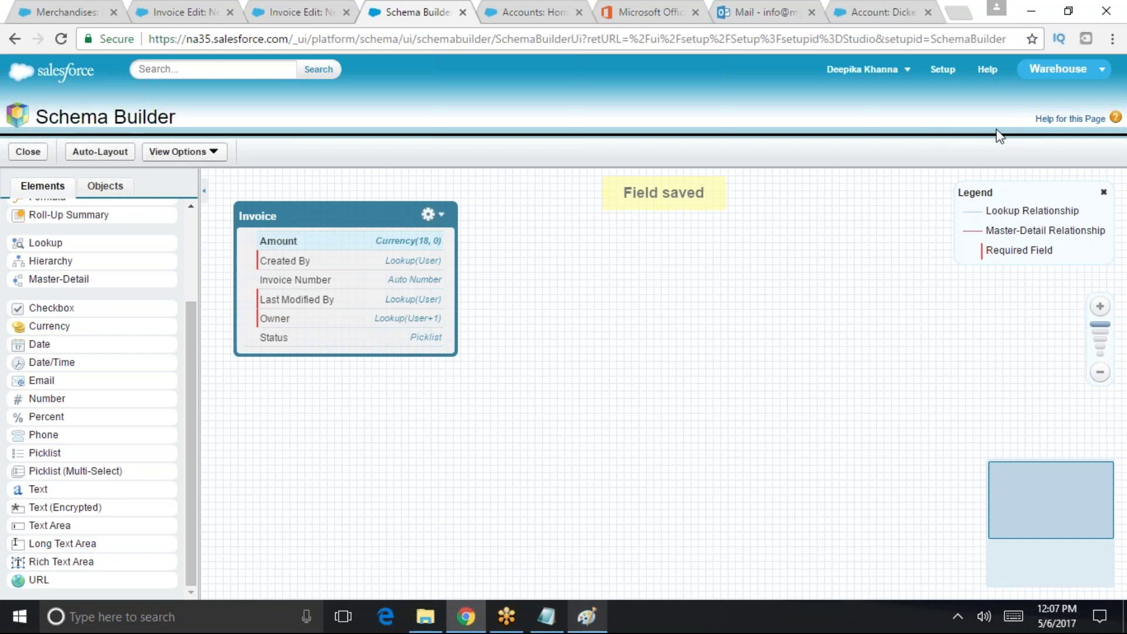
- Drag Amount into Invoice Layout's System Information section below Last Modified By and save
click(28, 151)
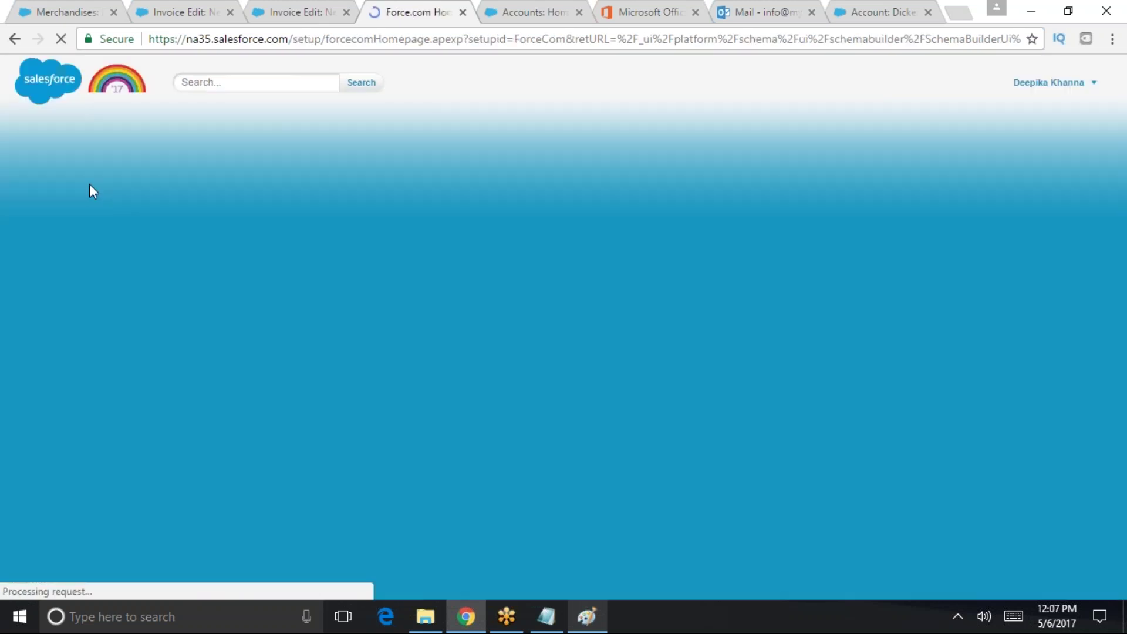
scroll(355, 531, down, 3)
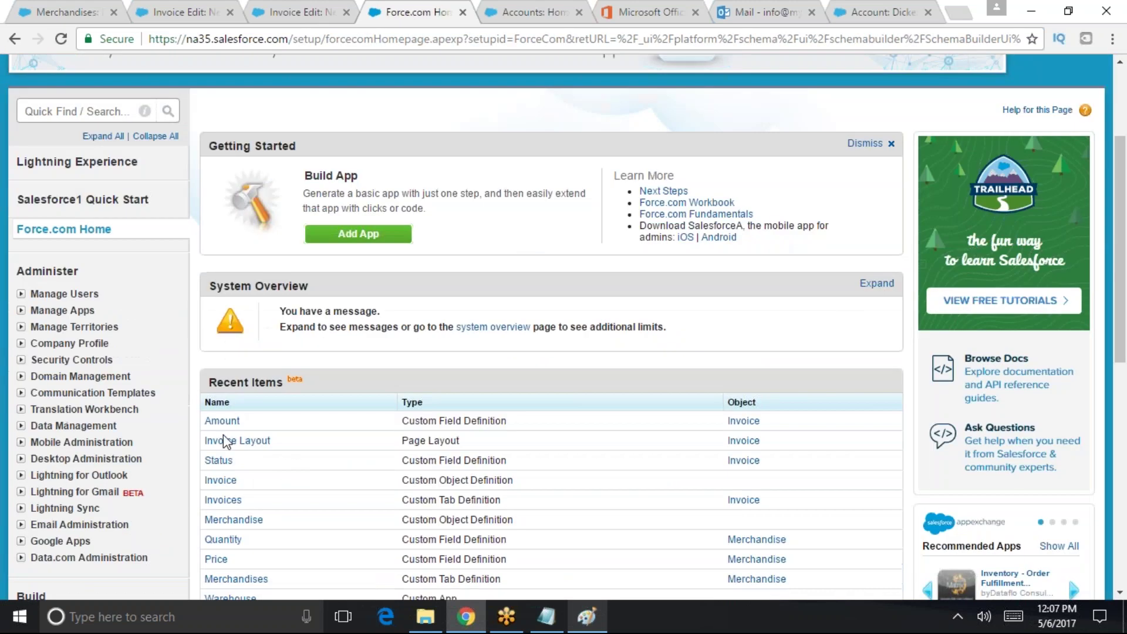
click(223, 443)
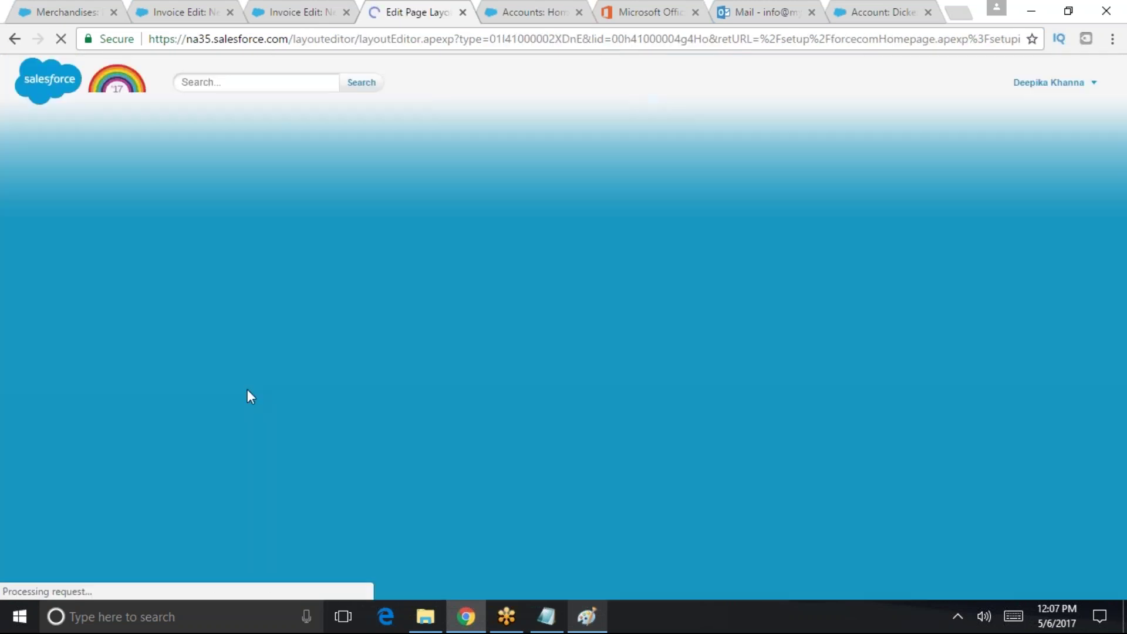
scroll(542, 320, up, 3)
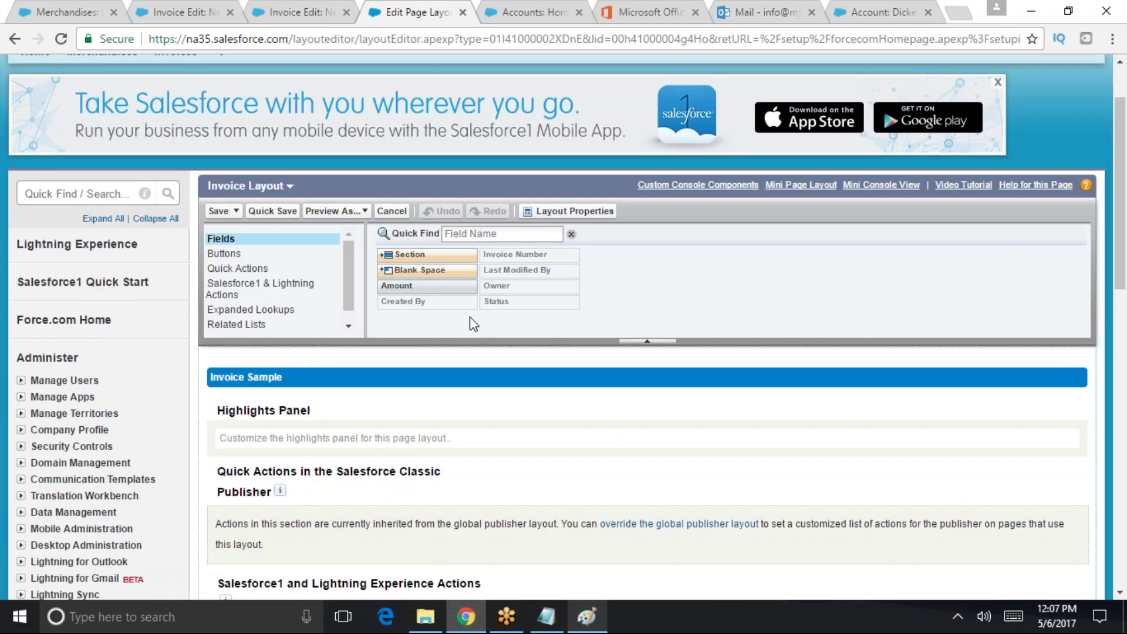
scroll(543, 318, down, 2)
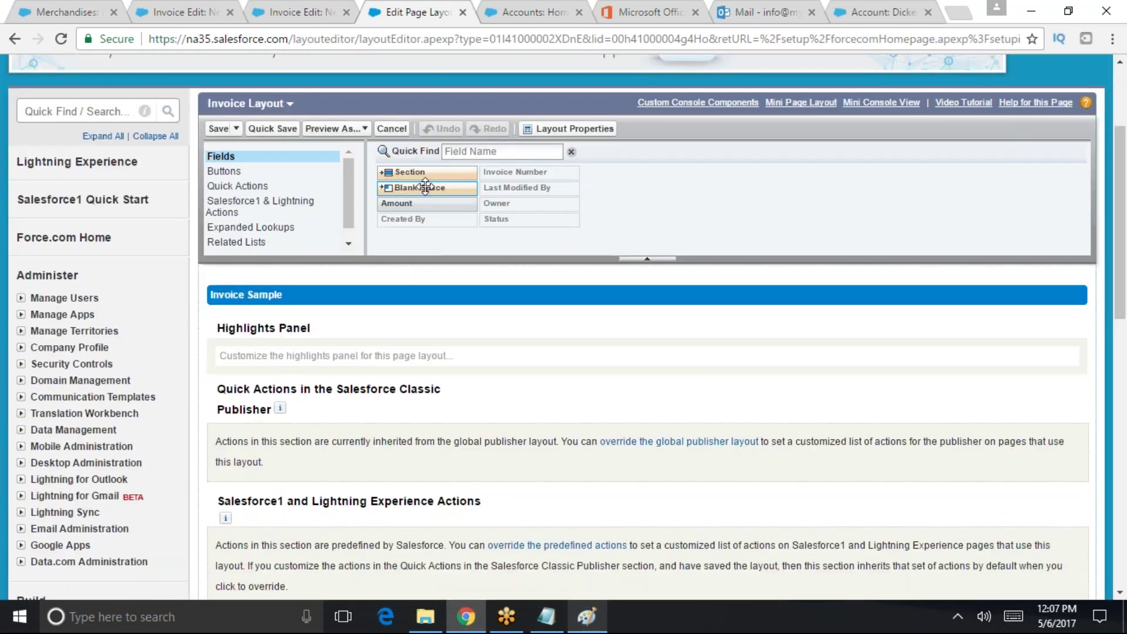
scroll(406, 147, down, 3)
drag(407, 142, 742, 467)
scroll(463, 249, up, 4)
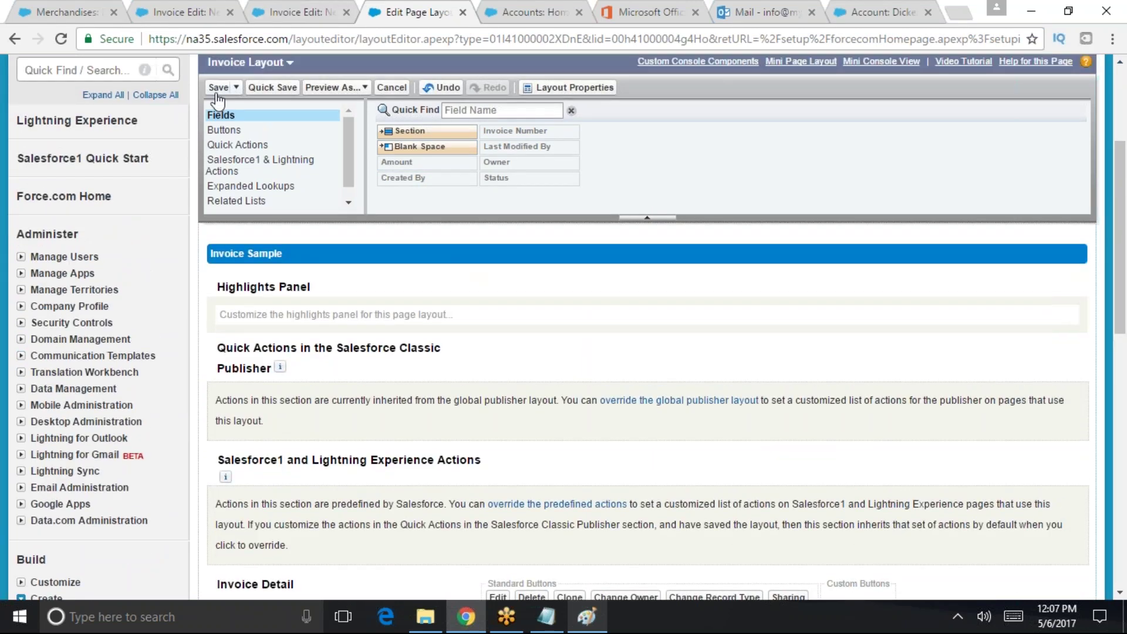
click(219, 87)
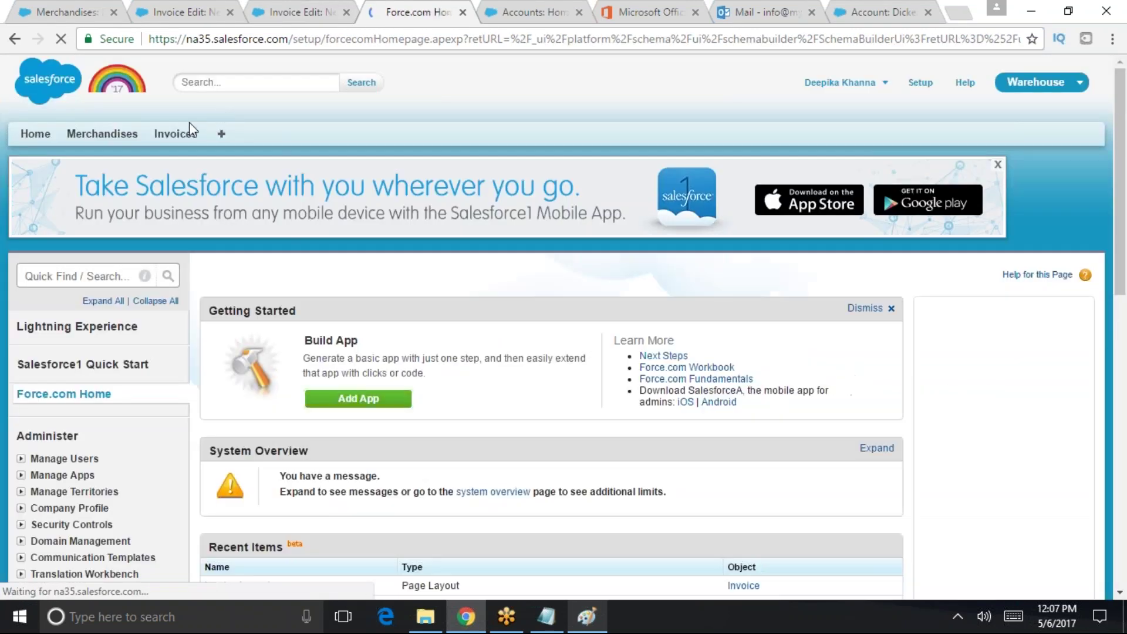
- Open a New Invoice form to confirm Status and Amount appear, then return to Setup
click(176, 133)
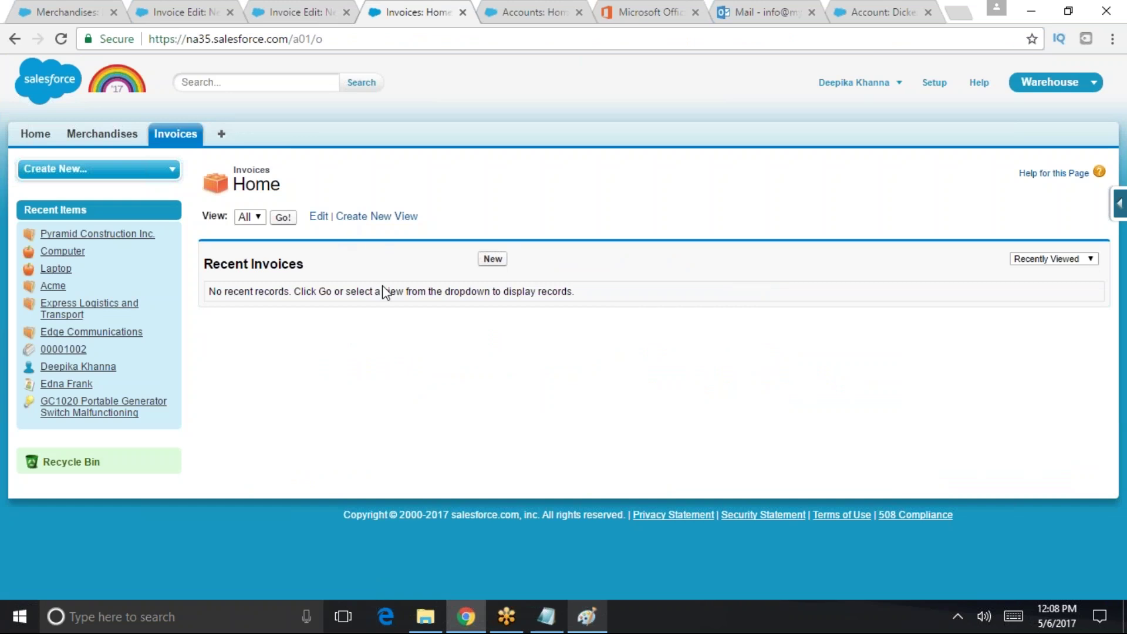
click(493, 259)
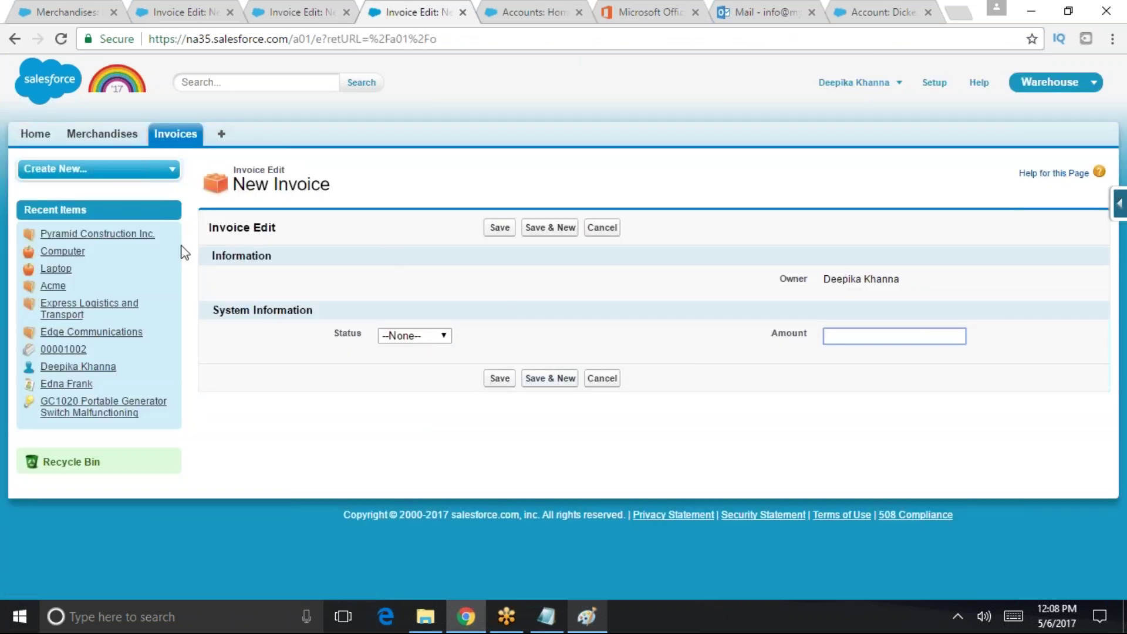
drag(367, 313, 214, 311)
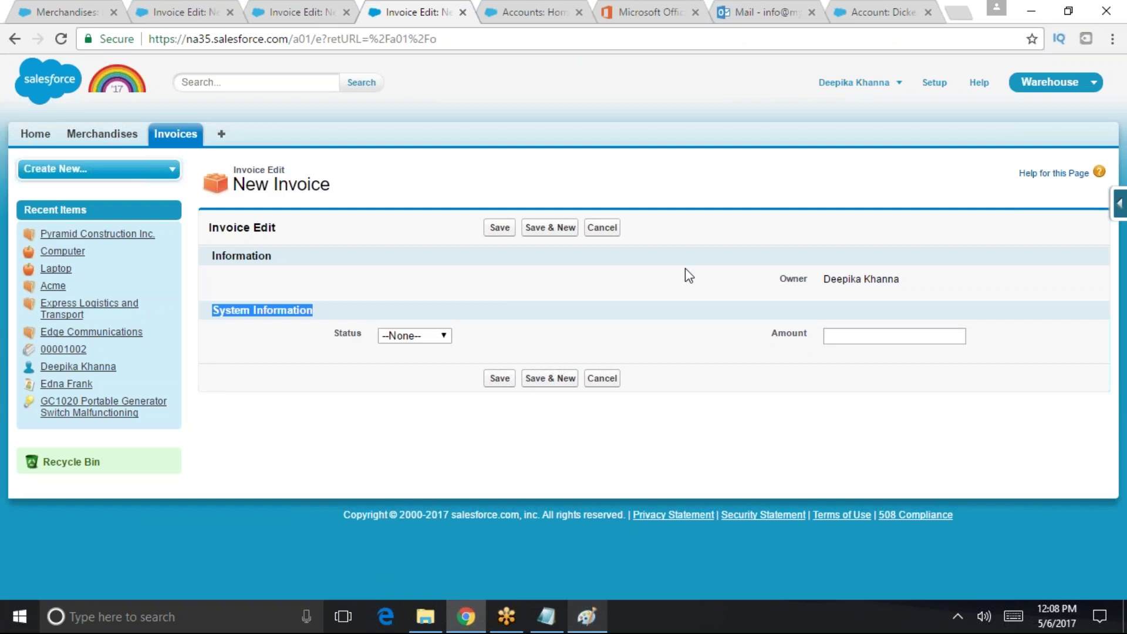
key(alt+Left)
key(alt+Left)
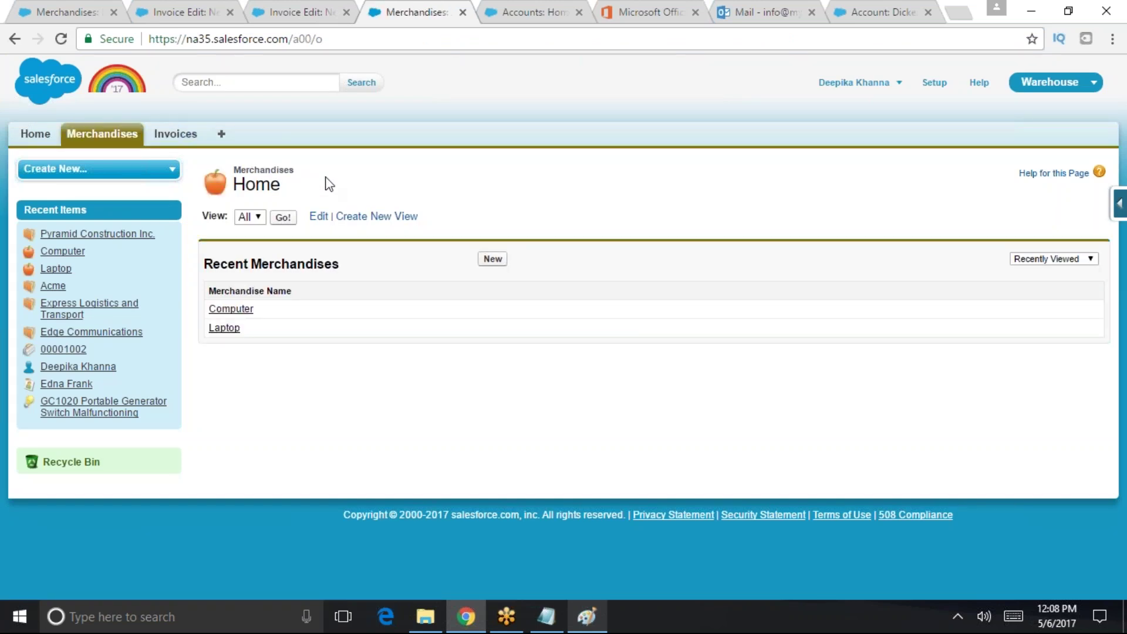
click(935, 84)
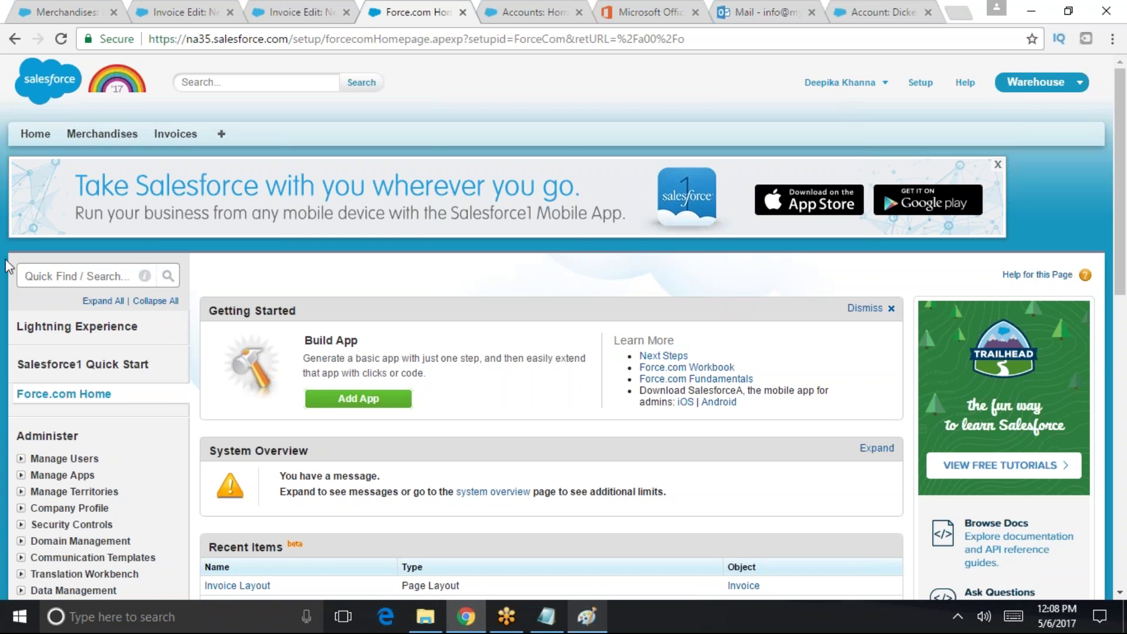
- Search Setup Quick Find for 'User inter' and open the User Interface page
click(30, 277)
text(User)
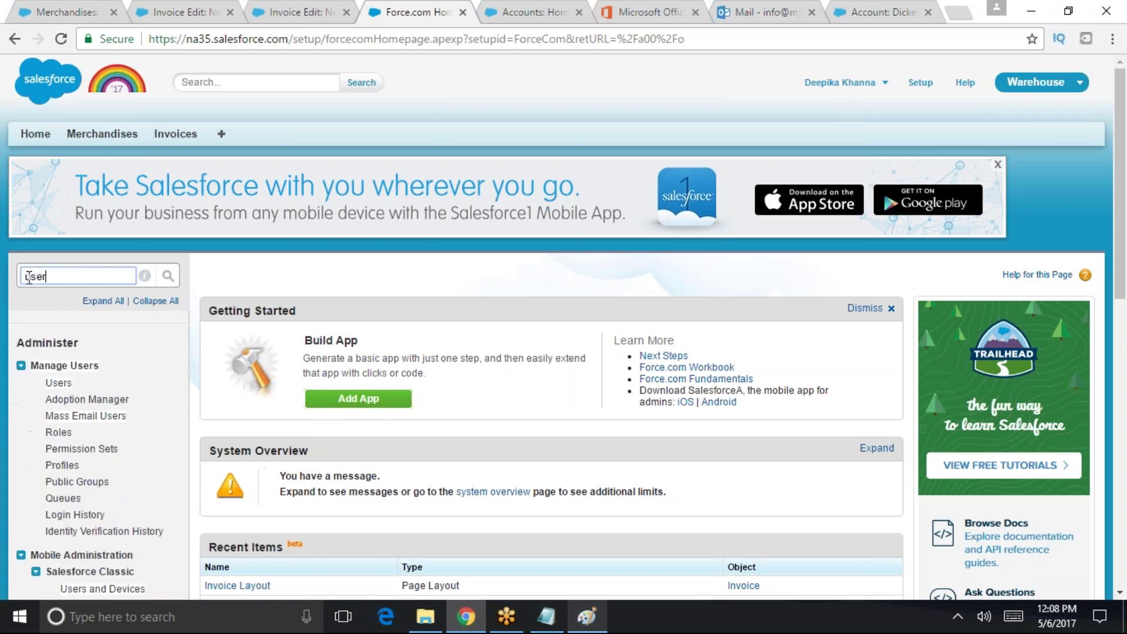
text( inter)
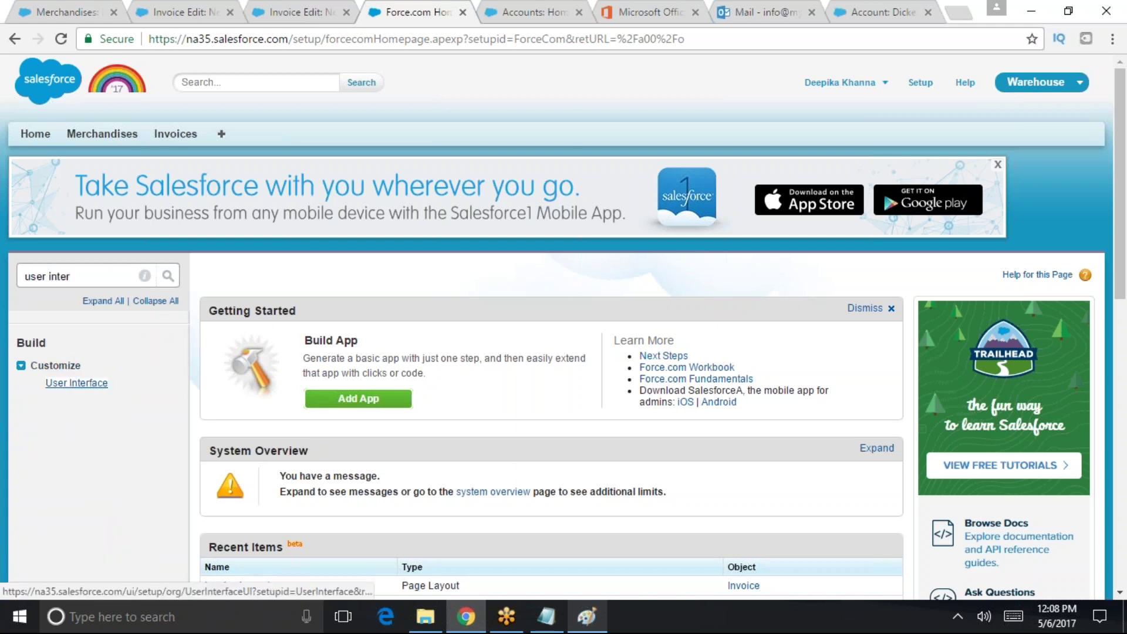
click(106, 382)
- Review the User Interface settings: Sidebar, Calendar, Name Settings and Setup sections
scroll(350, 195, down, 4)
scroll(349, 195, down, 1)
scroll(349, 195, up, 1)
scroll(359, 341, down, 3)
scroll(359, 342, down, 6)
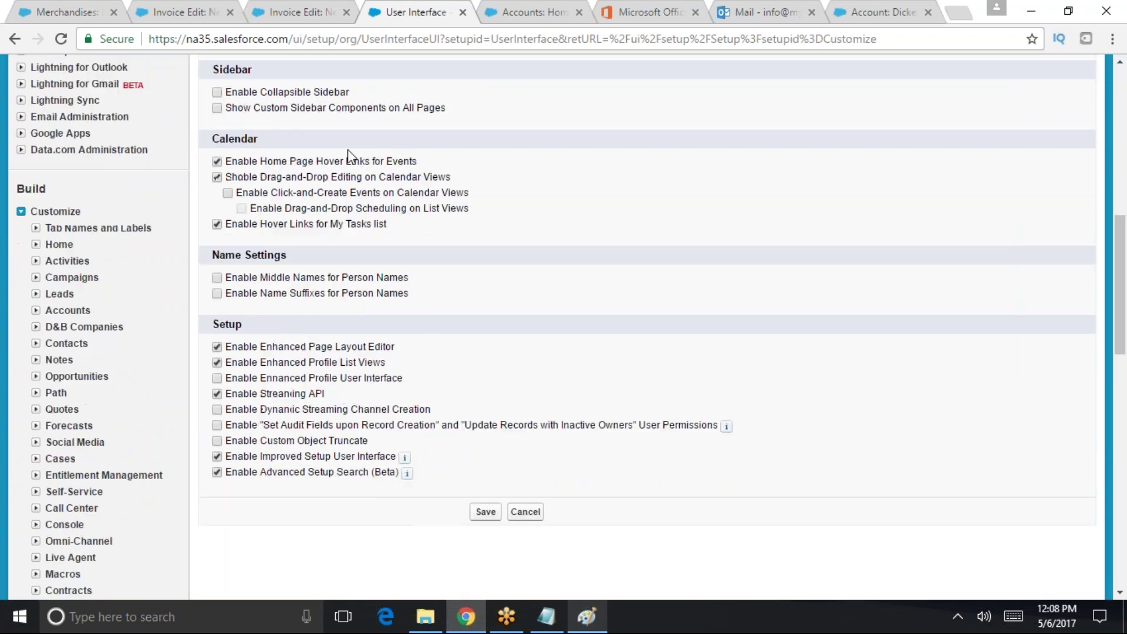
scroll(354, 343, up, 6)
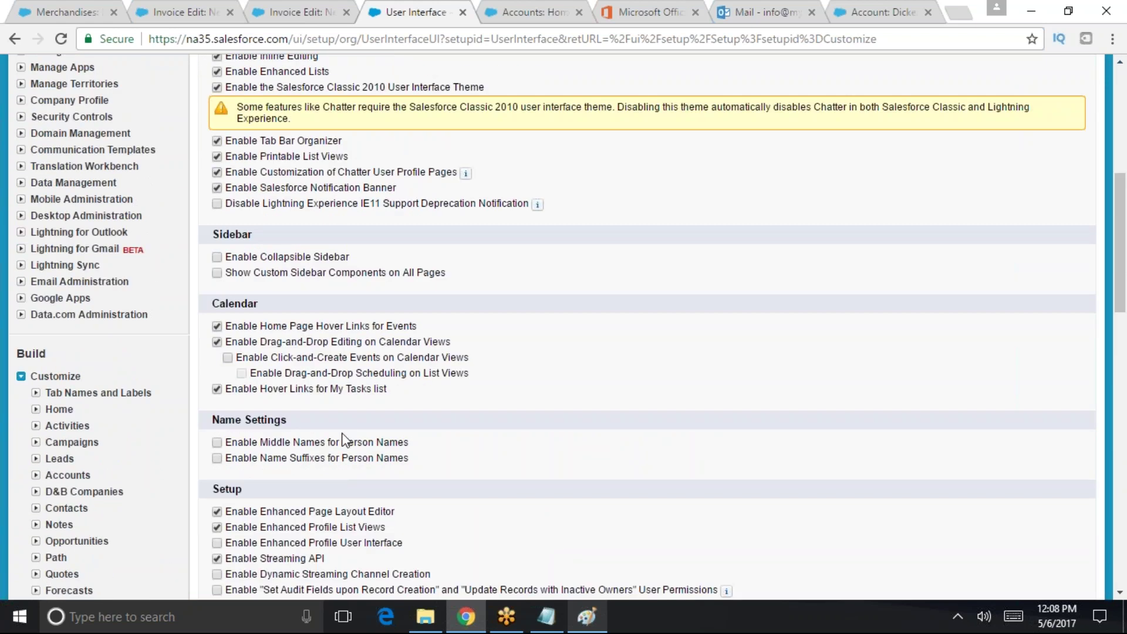
scroll(298, 380, down, 3)
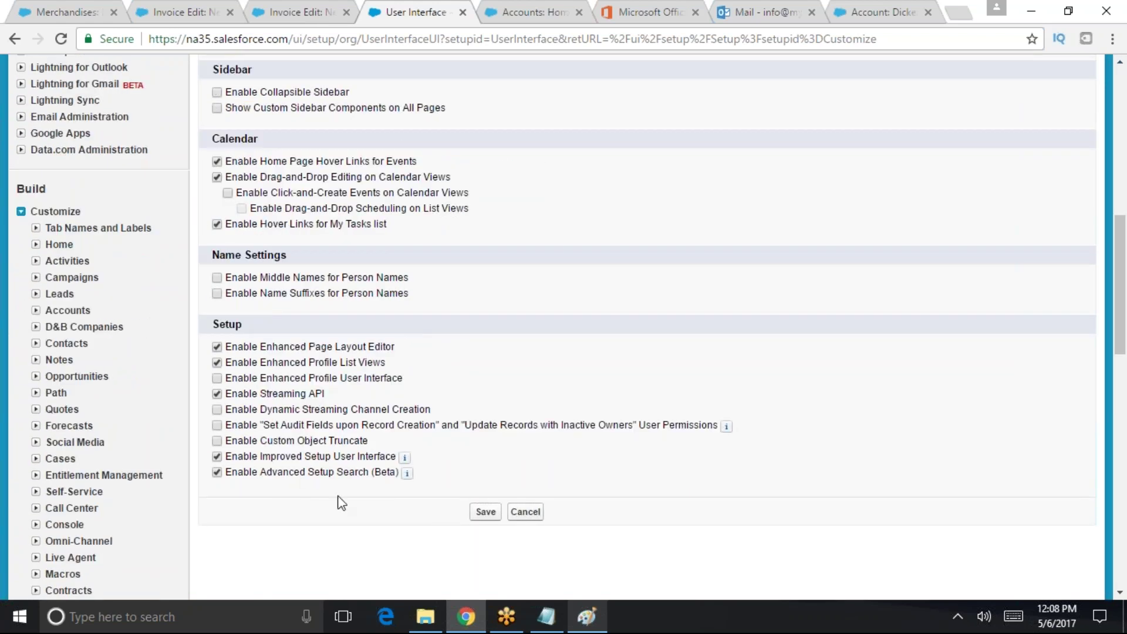
scroll(339, 505, up, 6)
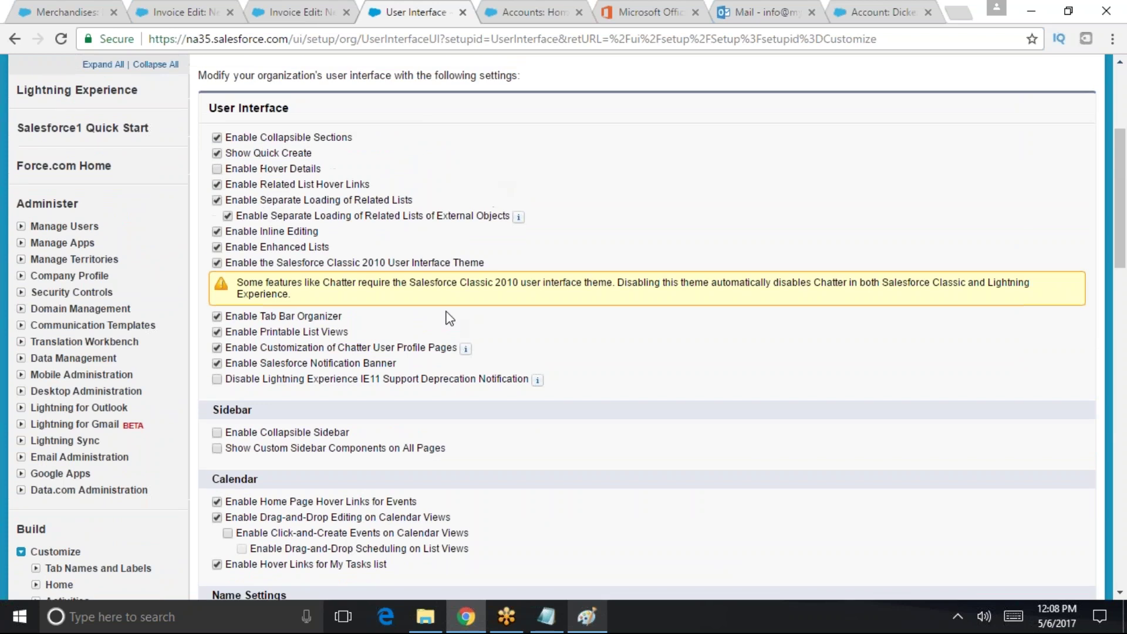
scroll(411, 305, up, 3)
scroll(405, 458, down, 3)
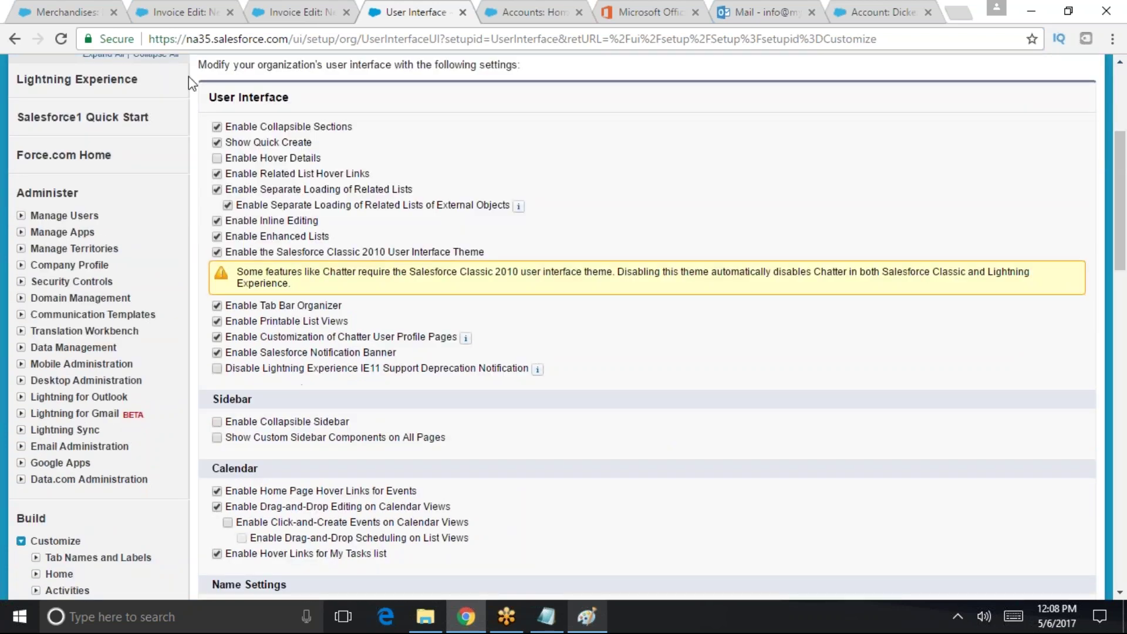
scroll(502, 400, down, 3)
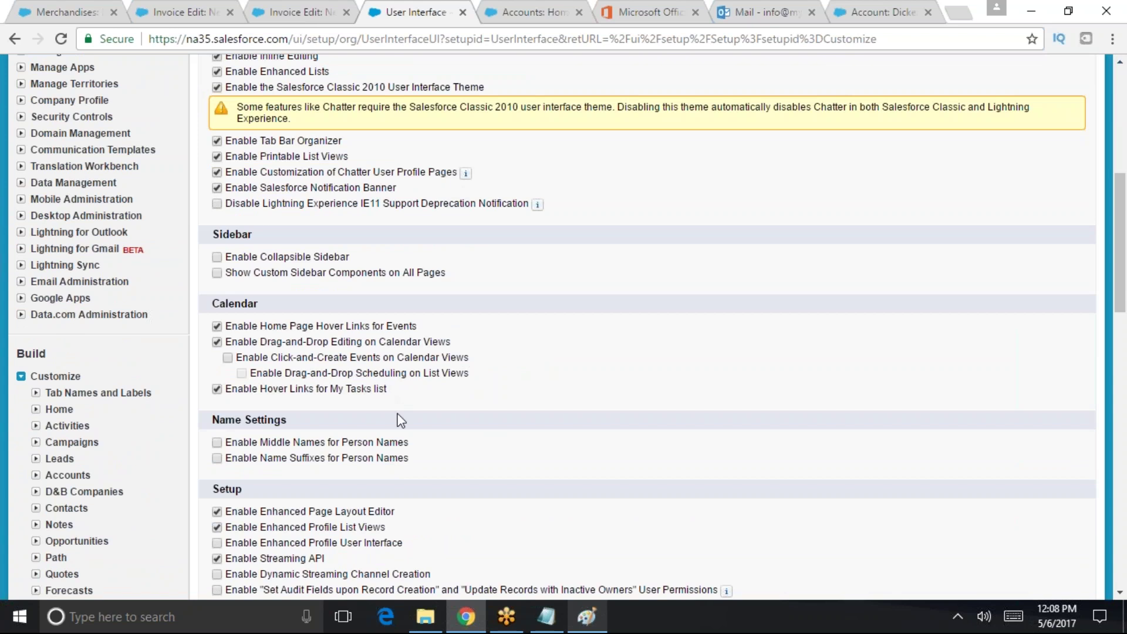
scroll(401, 420, down, 3)
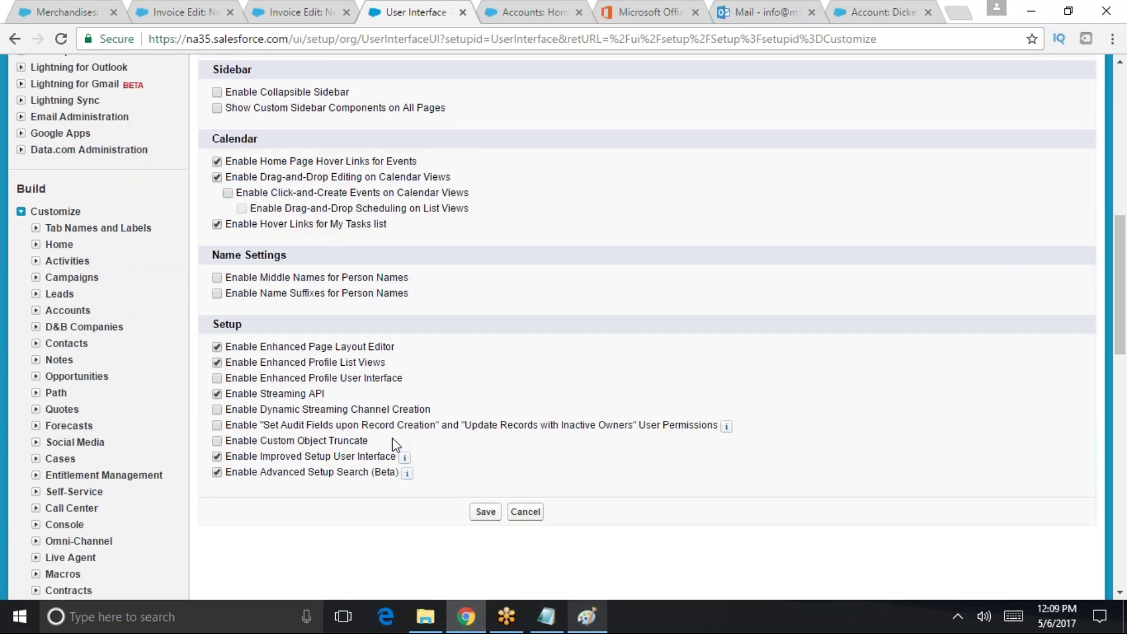